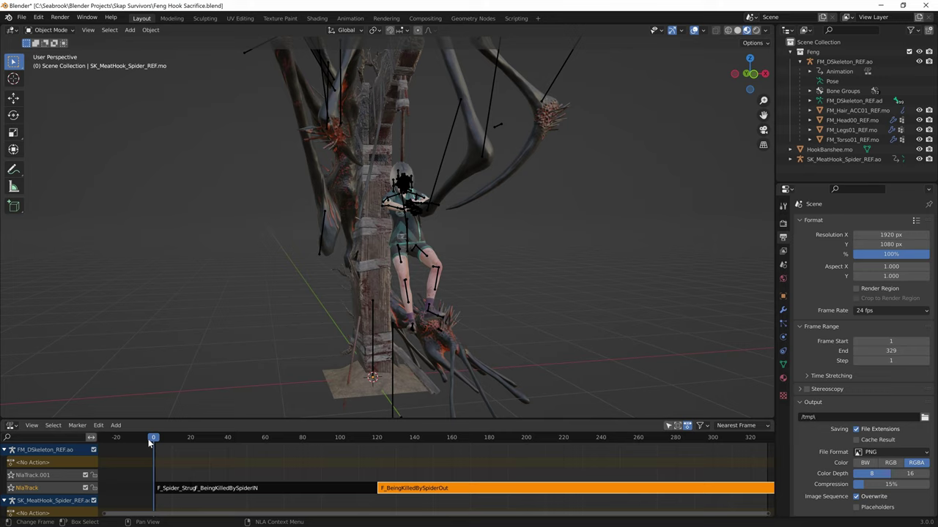
Play the hook sacrifice animation from frame 1 and examine the spider struggle, F_BeingKilledBySpiderIN and F_BeingKilledBySpiderOut strips.
left_click(156, 440)
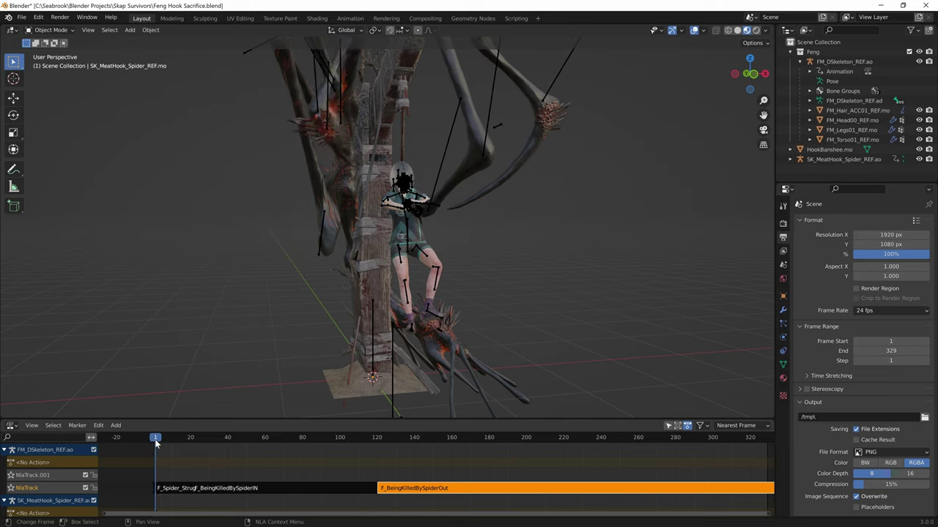
key("space")
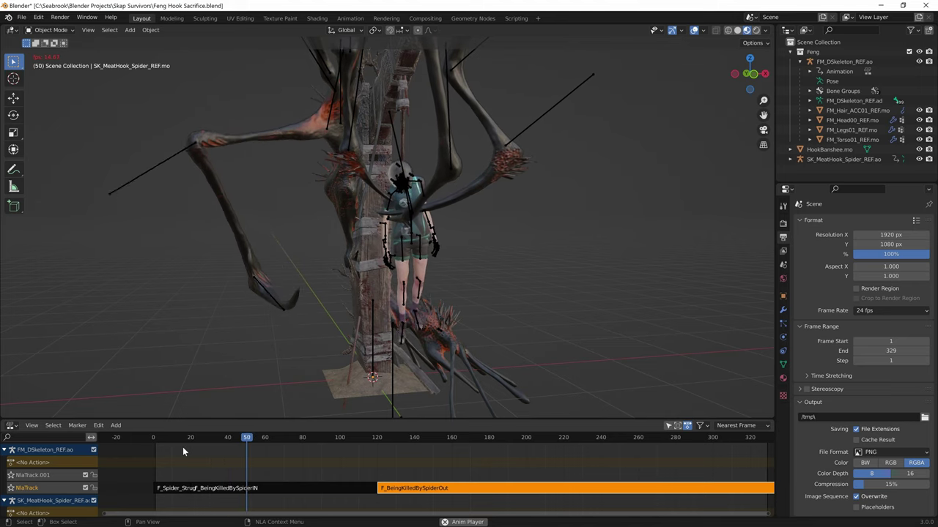
left_click(180, 489)
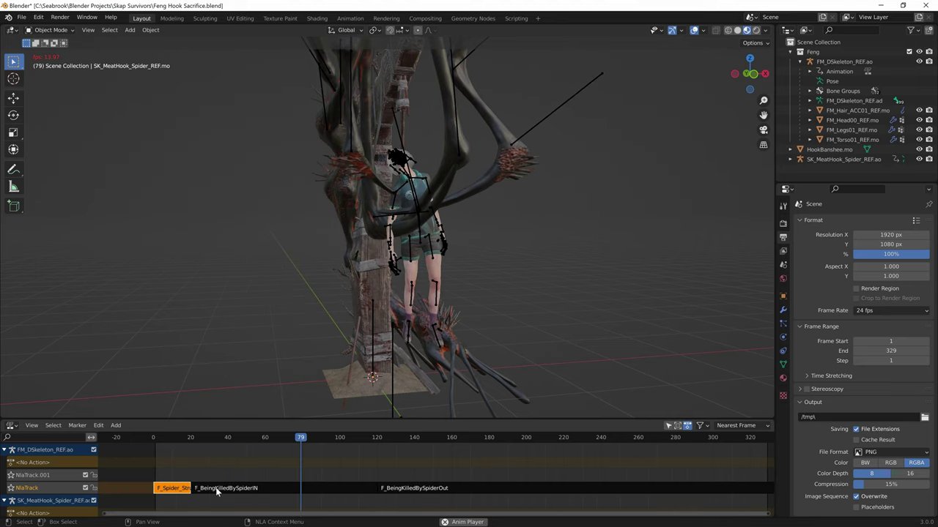
left_click(220, 489)
left_click(384, 489)
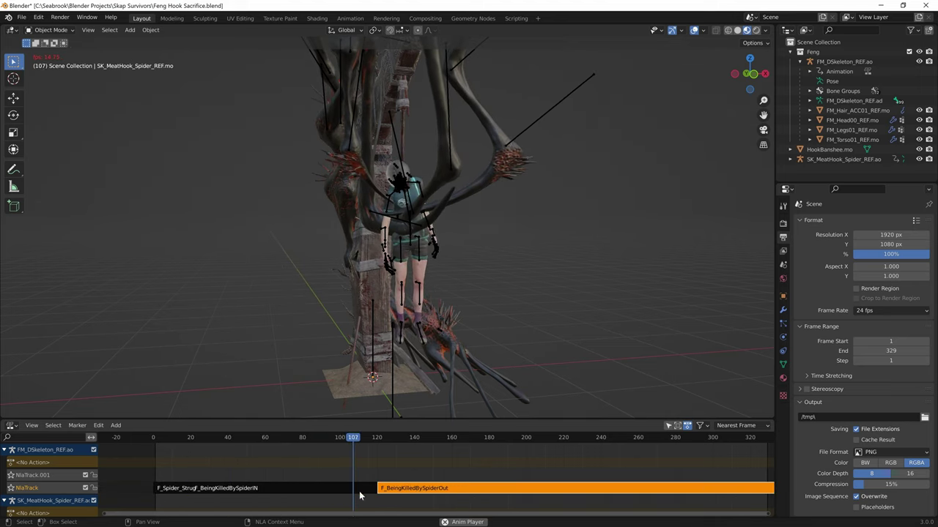
left_click(183, 489)
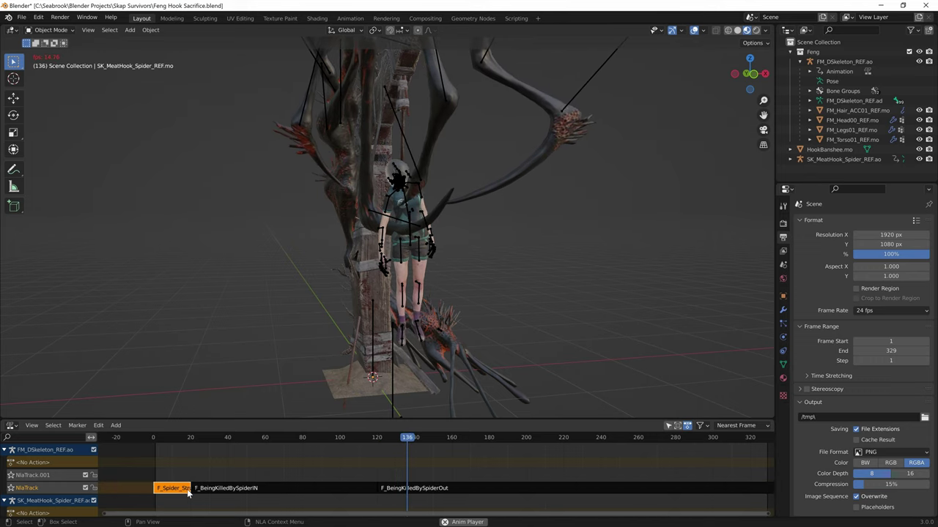
left_click(257, 489)
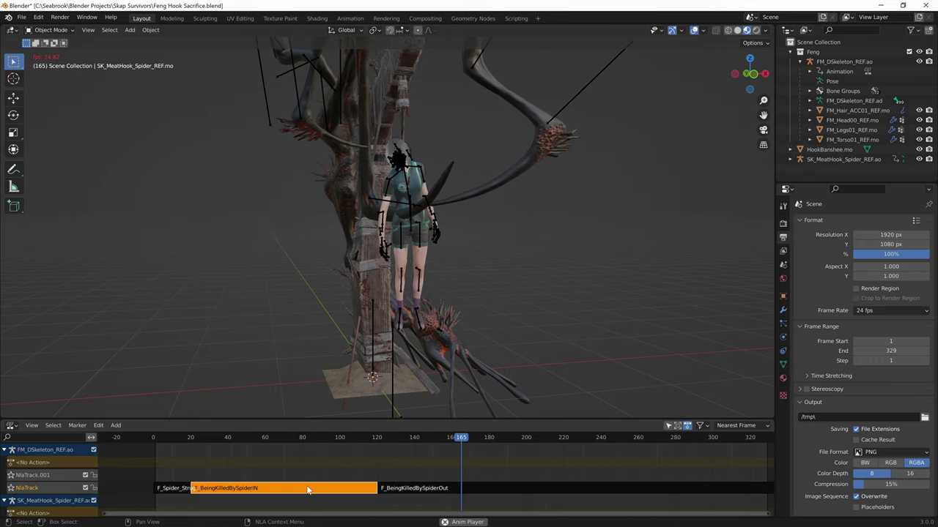
left_click(454, 488)
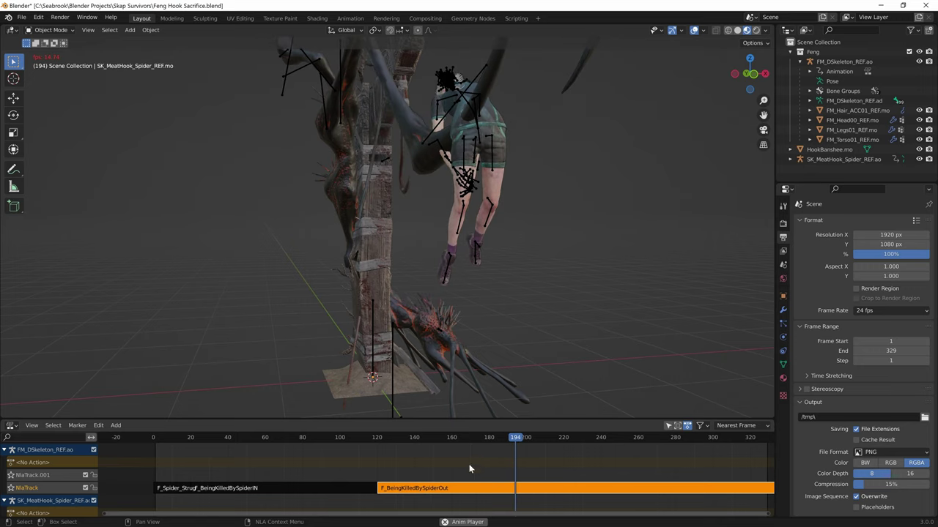
Examine the spider armature's motion from a wider view during playback, and stop the animation.
middle_click_drag(427, 281, 405, 315)
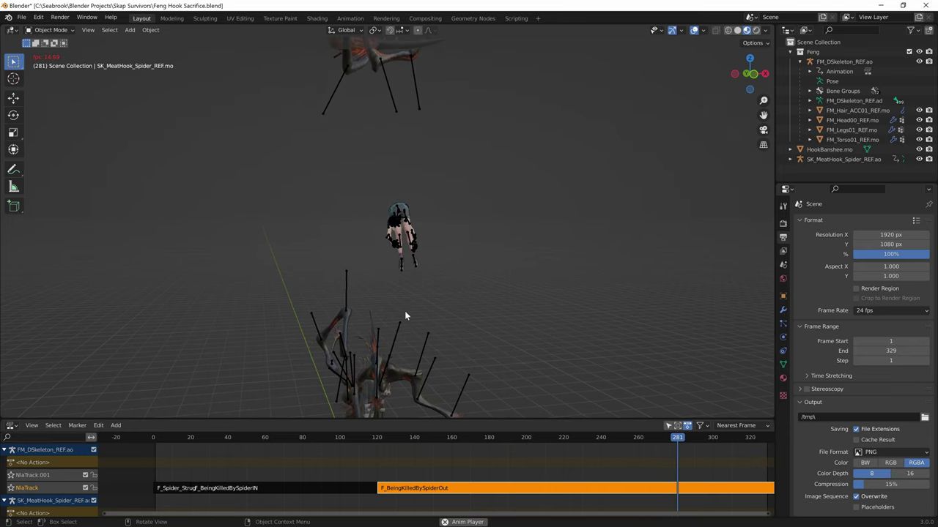
left_click(400, 357)
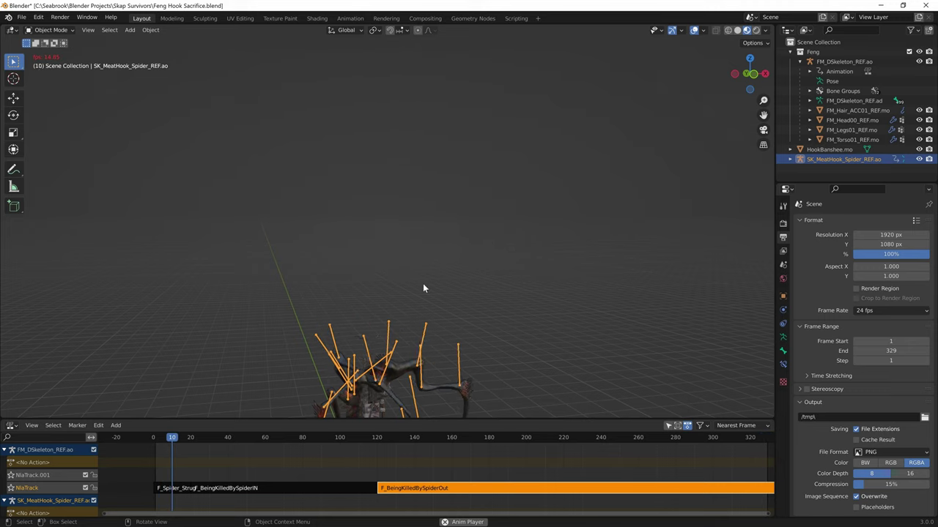
middle_click_drag(423, 288, 427, 188)
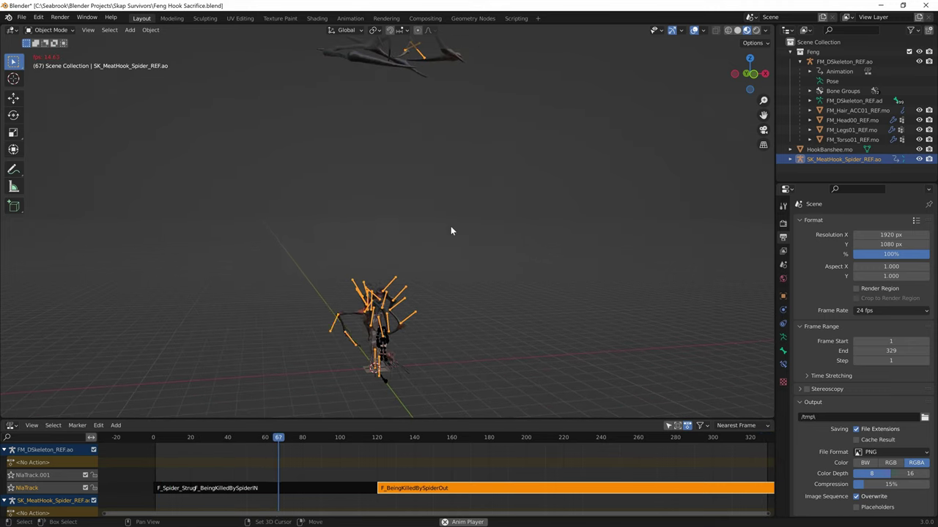
key("space")
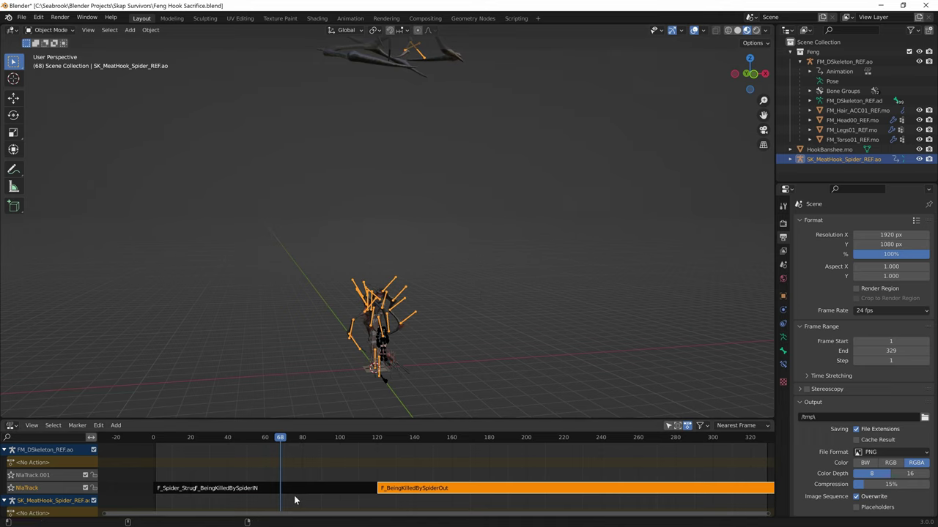
Switch to the Feng Endgame Sacrifice.blend window and play its animation.
key("super")
mouse_move(324, 517)
left_click(371, 480)
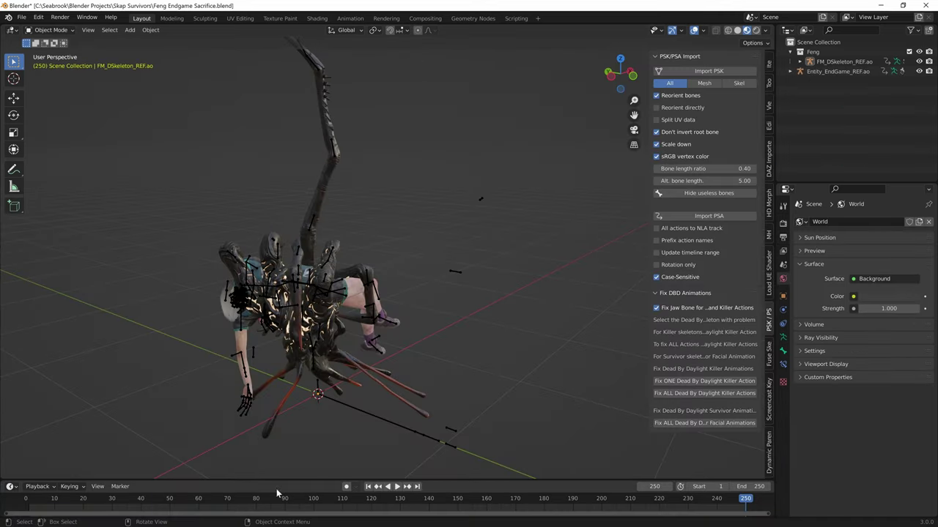
key("space")
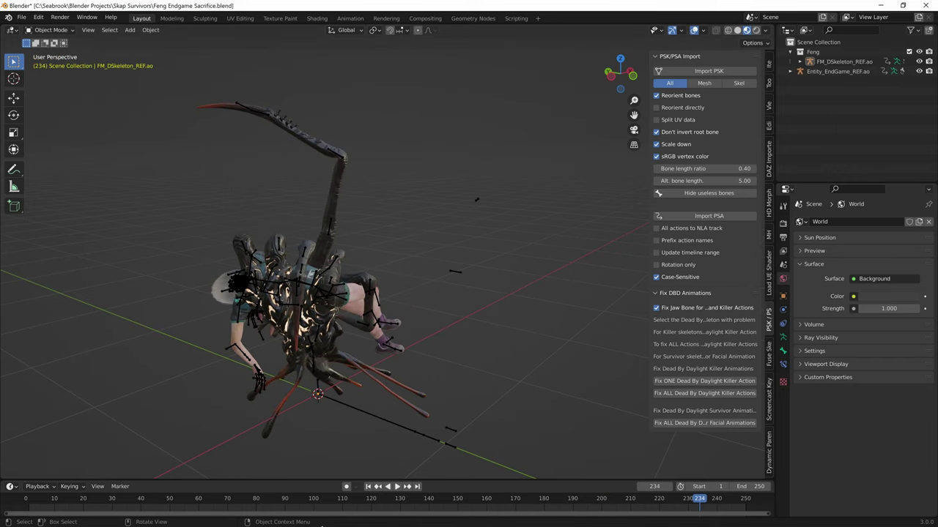
Switch to Firefox and return from the blender3d_import_psk_psa page to its Google search results.
key("super")
left_click(284, 396)
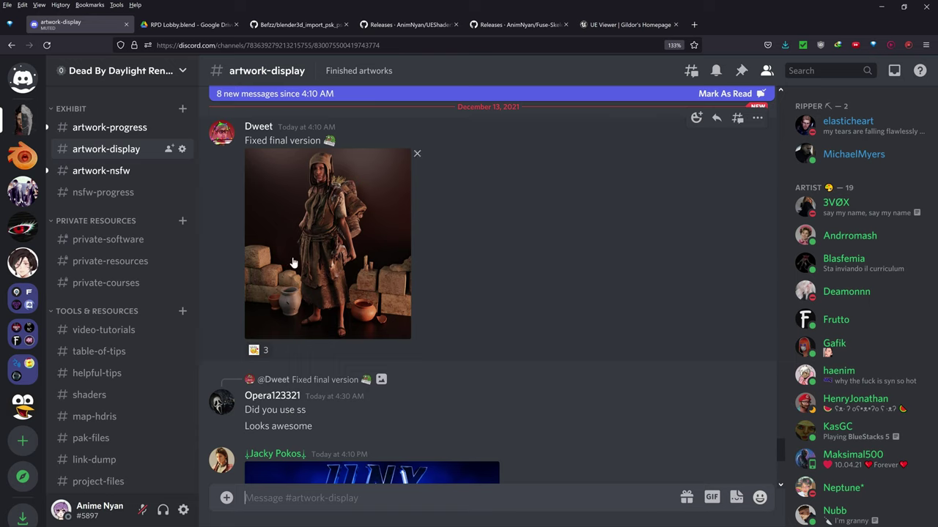
left_click(293, 25)
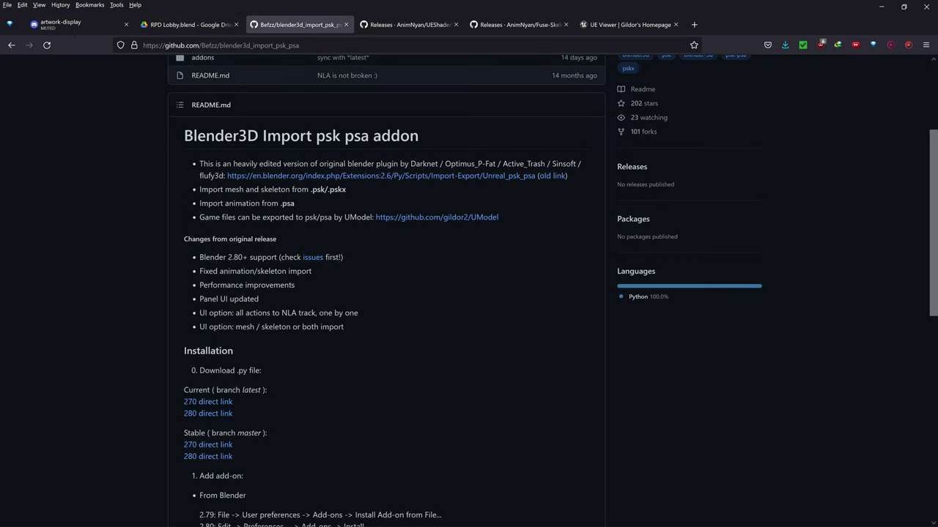
left_click(11, 45)
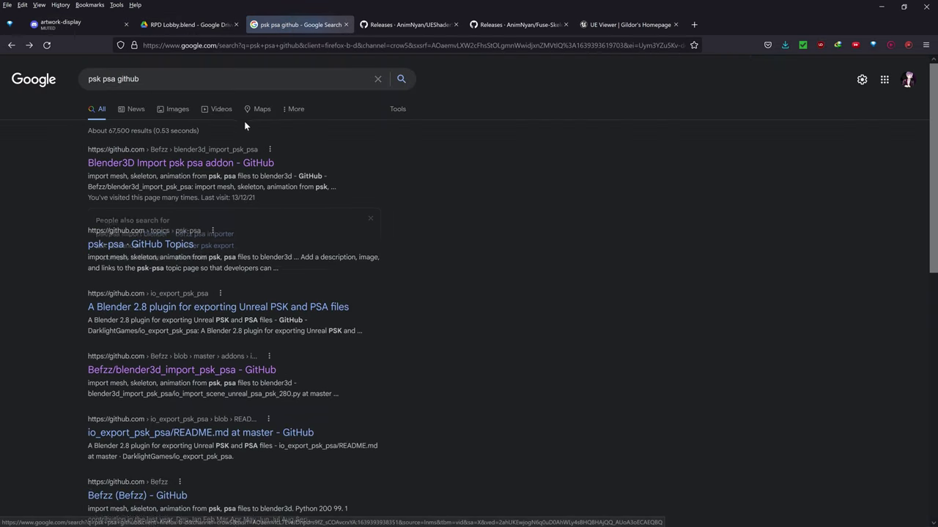
Search Google for "psk psa github".
key("slash")
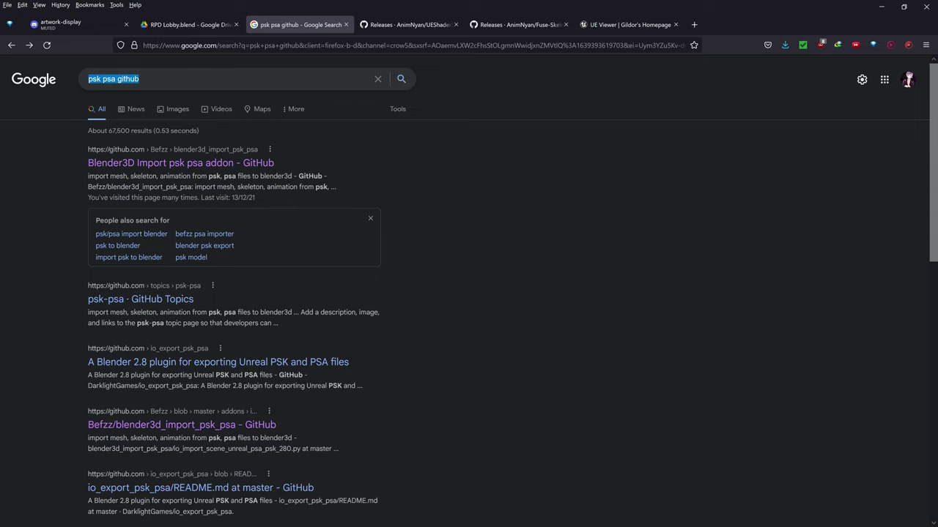
key("BackSpace")
type("osj")
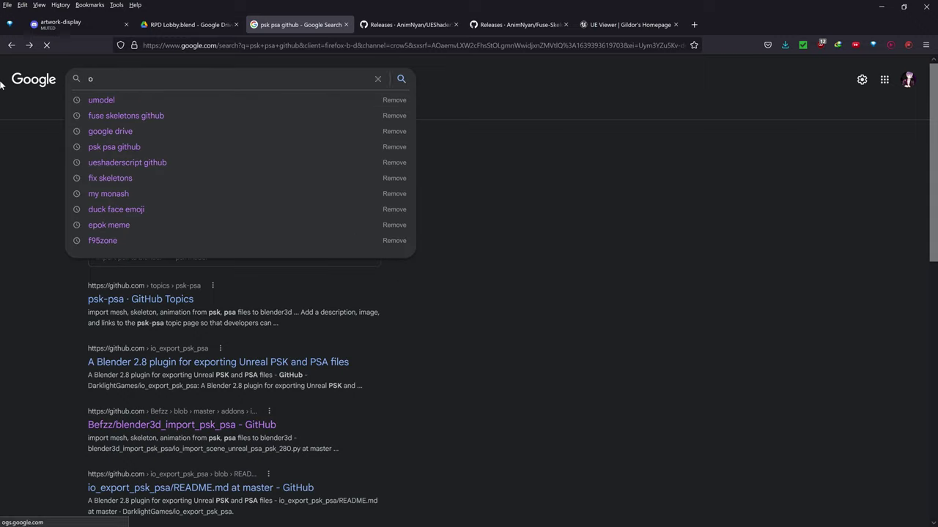
key("BackSpace")
key("BackSpace")
key("BackSpace")
type("psk")
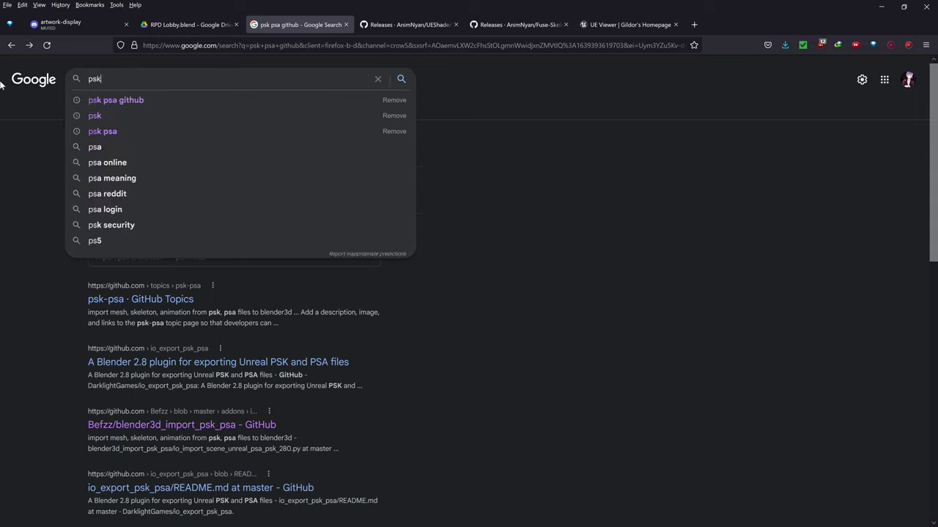
type(" psa github")
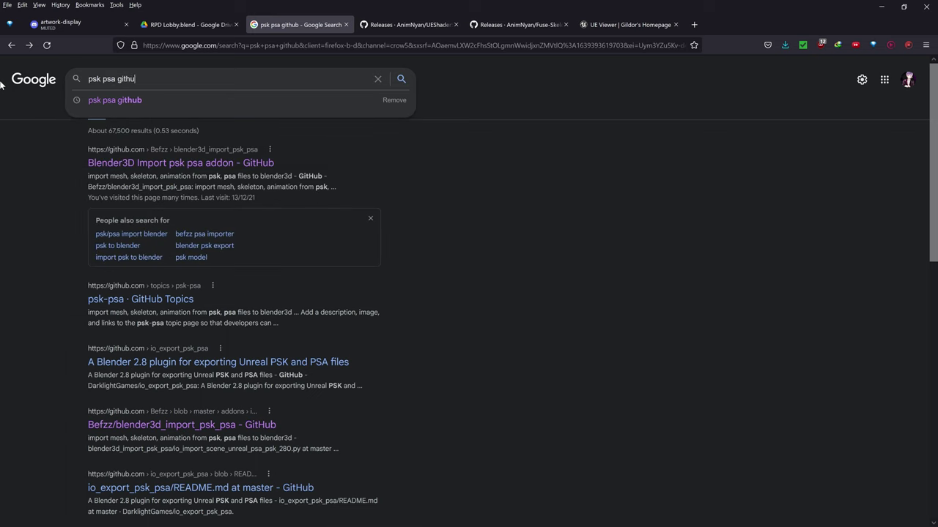
key("Return")
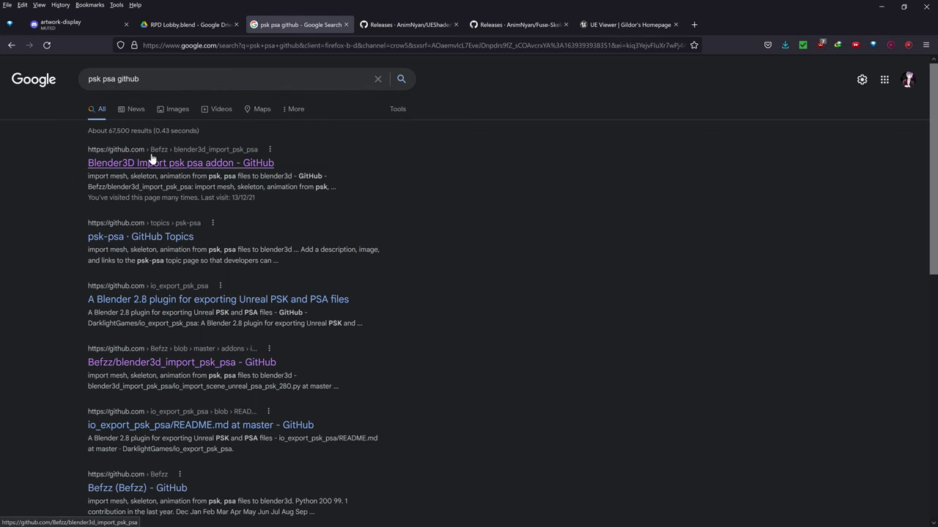
Open the Blender3D Import psk psa addon repository and find the latest-branch download links in its installation section.
left_click(237, 163)
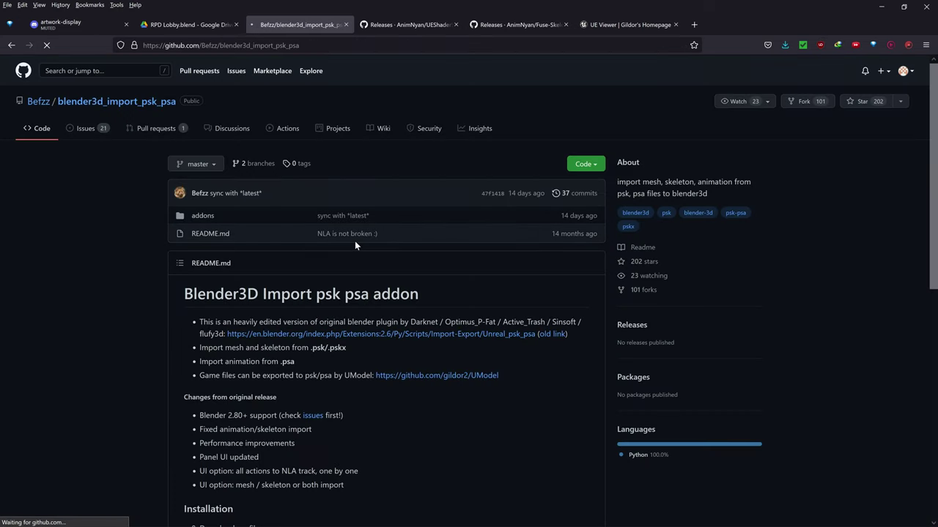
scroll(106, 194, "down", 3)
scroll(106, 191, "down", 1)
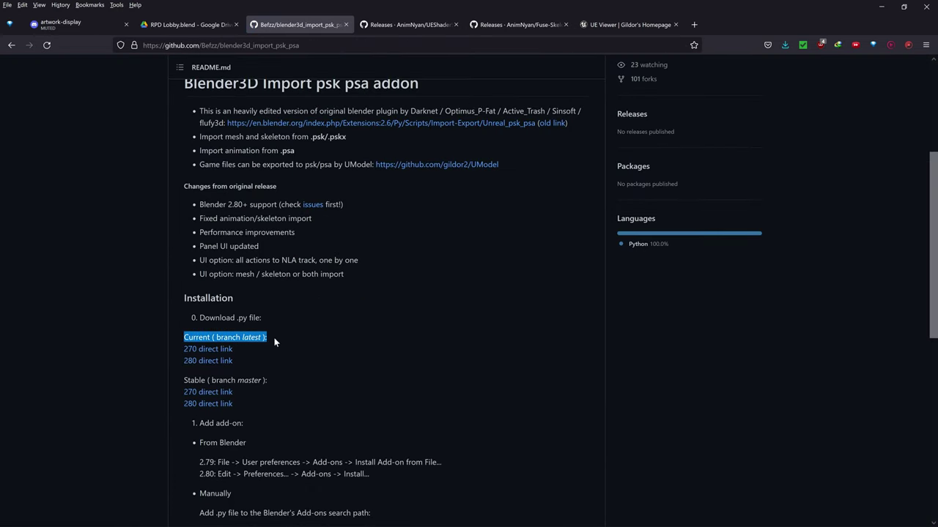
scroll(280, 336, "down", 1)
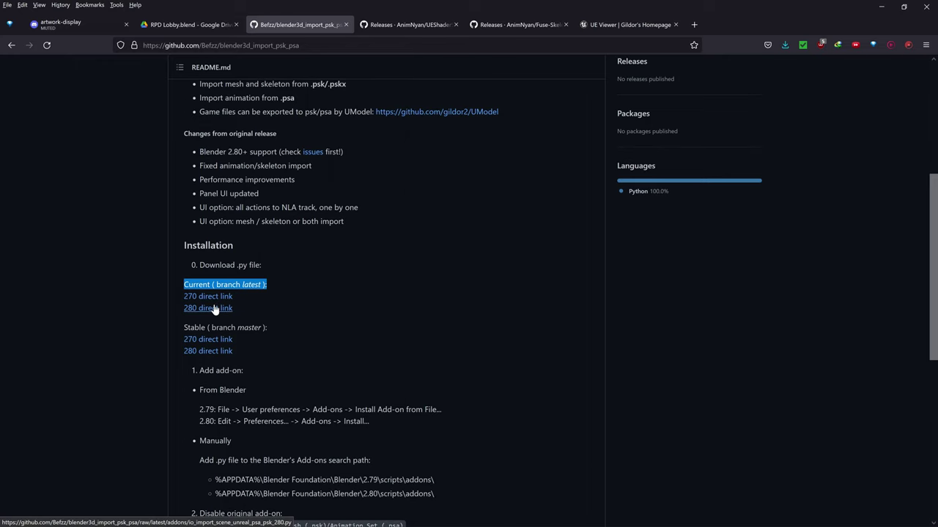
Save the latest-branch 280 add-on file as io_import_scene_unreal_psa_psk_280.py in the Compressed downloads folder, and close the repository page.
right_click(217, 310)
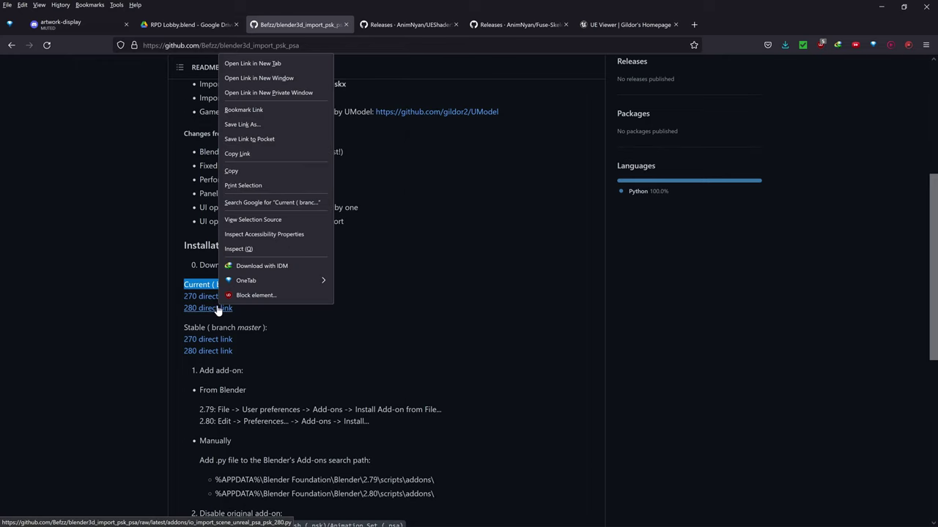
left_click(253, 124)
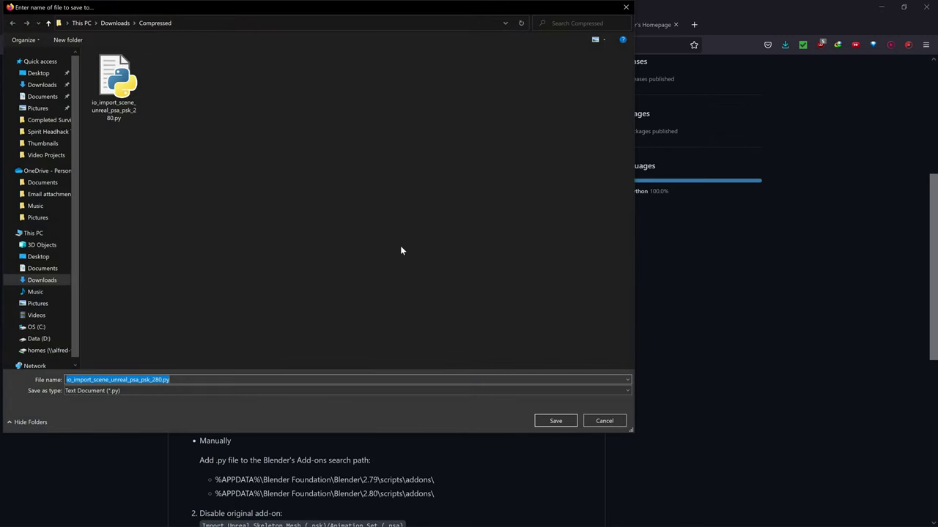
left_click(556, 421)
left_click(493, 270)
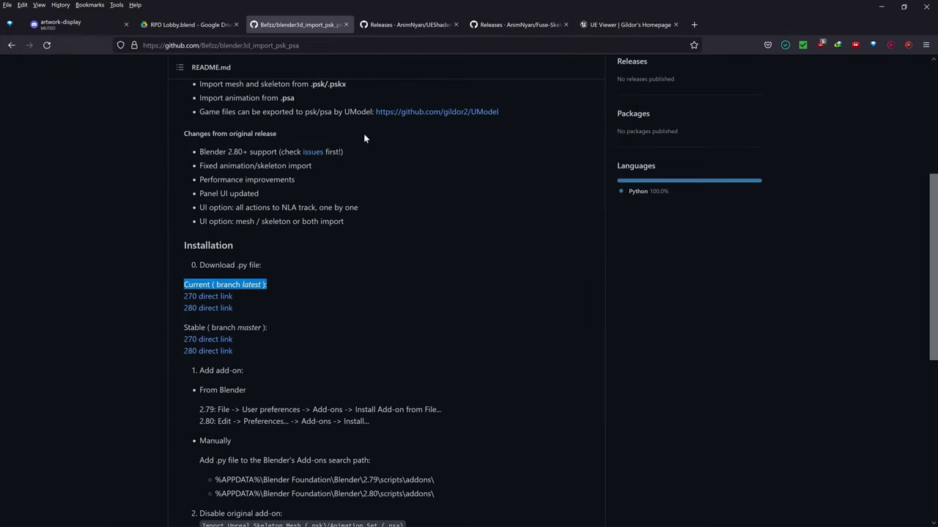
left_click(346, 25)
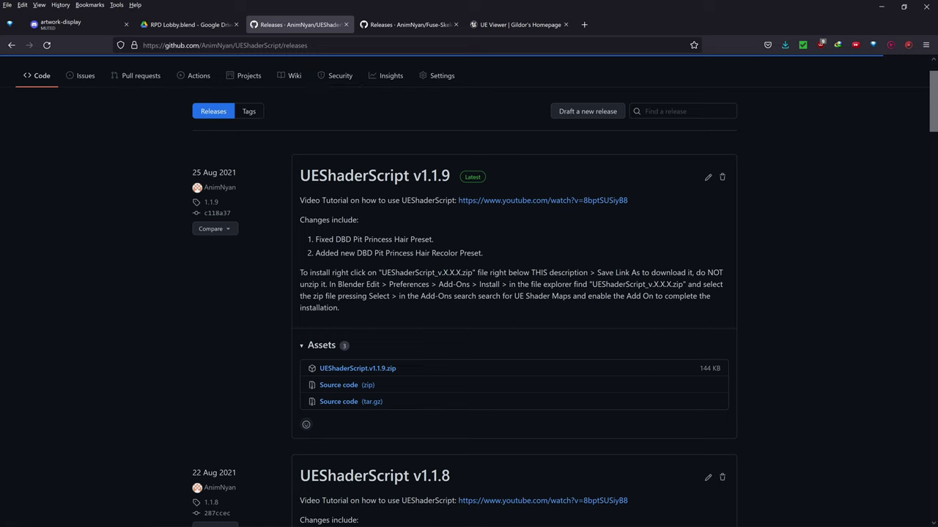
Search the web for "ueshaderscript github".
key("ctrl+l")
type("uesha")
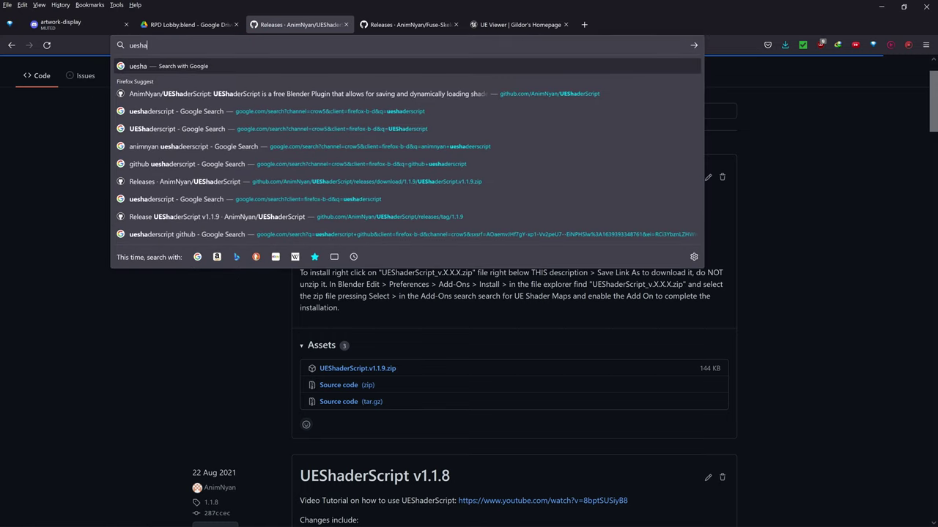
type("derscript github")
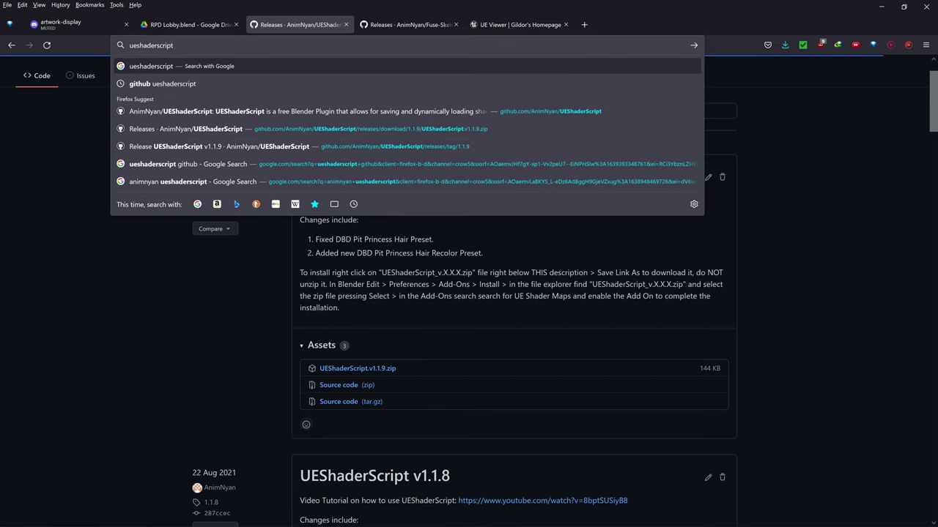
key("Return")
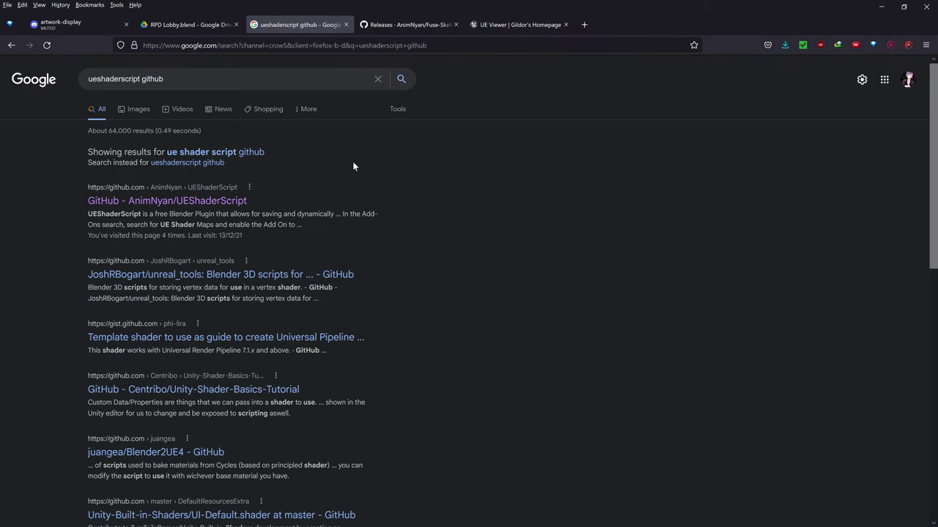
Open the AnimNyan UEShaderScript repository from the search results and go to its releases down to the v1.1.9 assets.
left_click(226, 202)
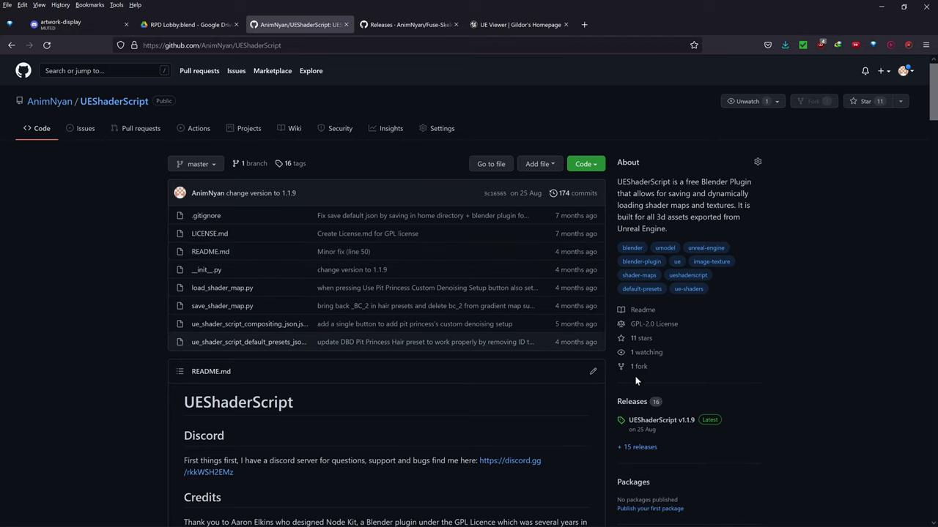
left_click(626, 403)
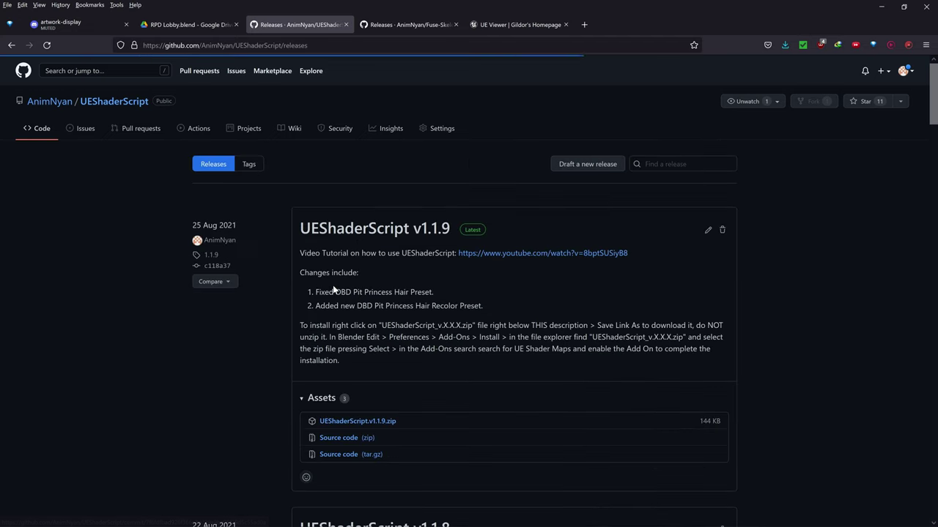
scroll(265, 299, "down", 1)
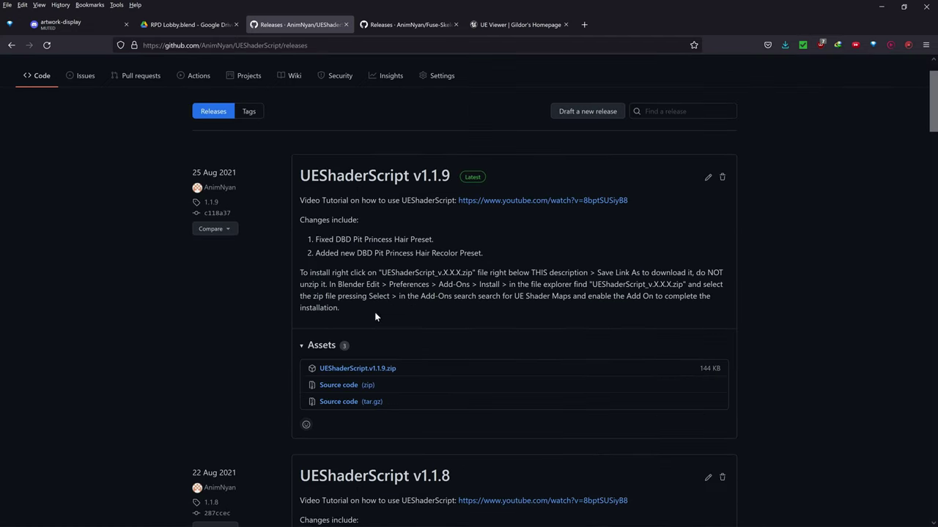
Try downloading UEShaderScript.v1.1.9.zip from the latest release, cancel the download without adding any site exception, and close the releases page.
left_click(339, 372)
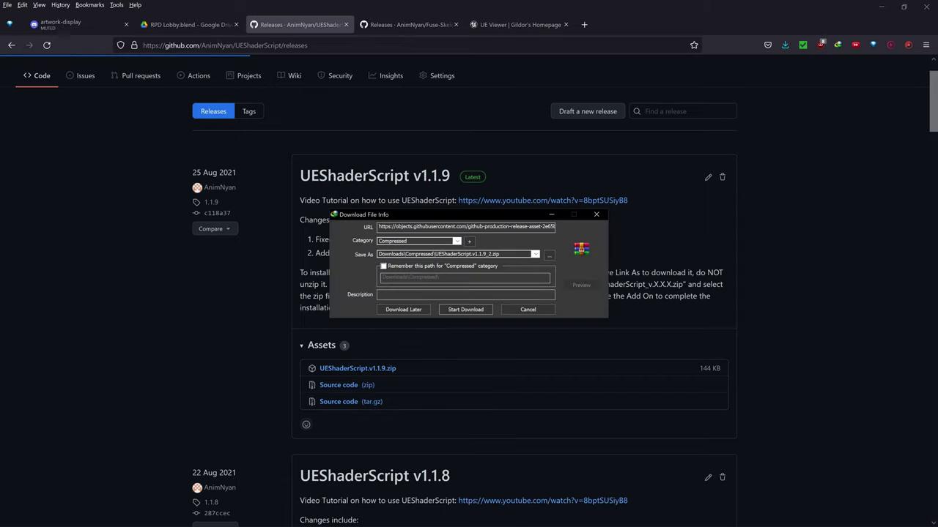
left_click(596, 213)
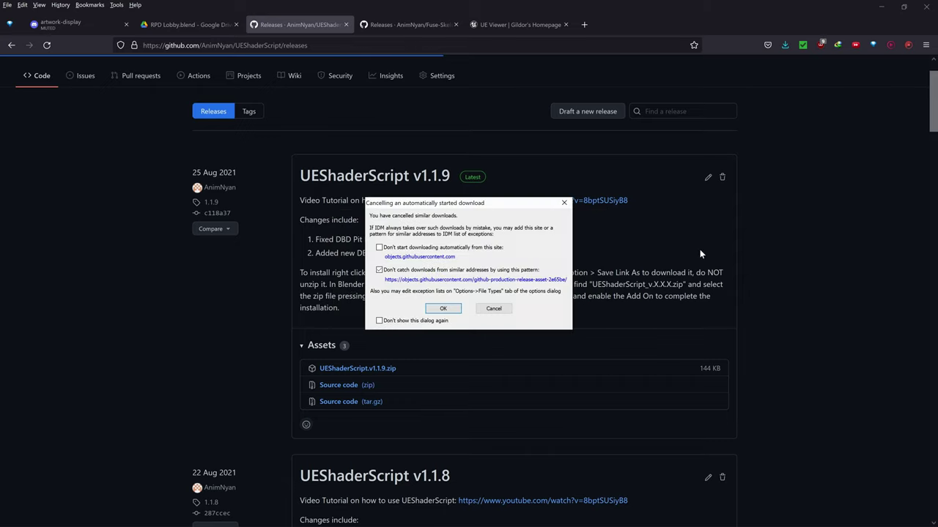
left_click(564, 203)
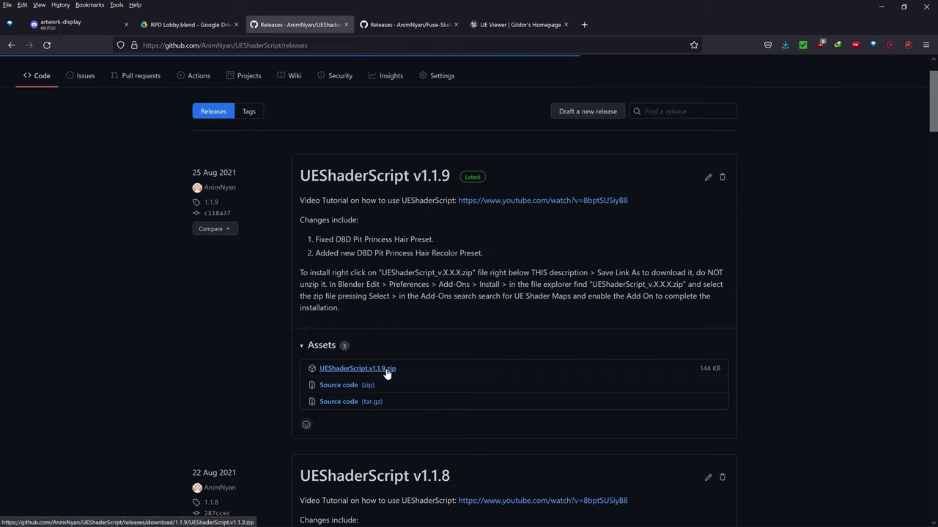
left_click(346, 24)
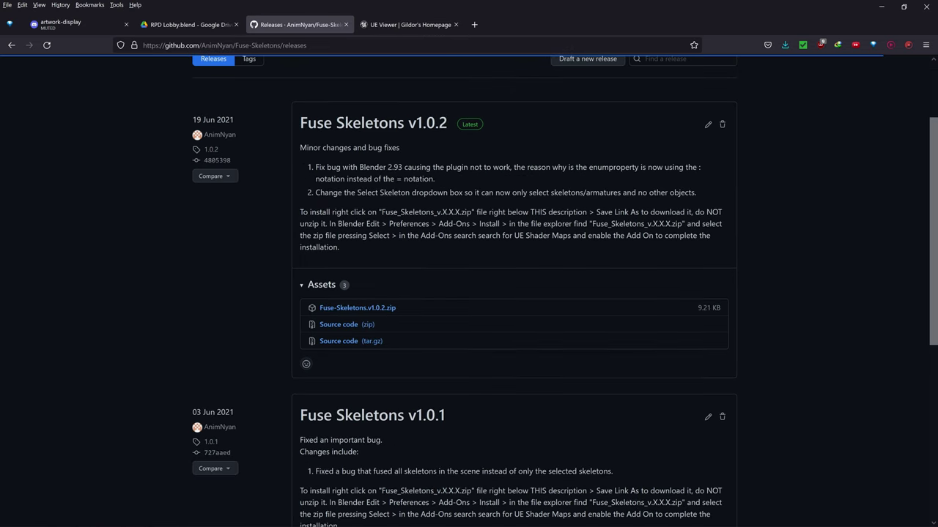
Search the web for "fuse skeletons github" and open the releases page of the AnimNyan Fuse-Skeletons repository.
left_click(306, 45)
type("fuse skelet")
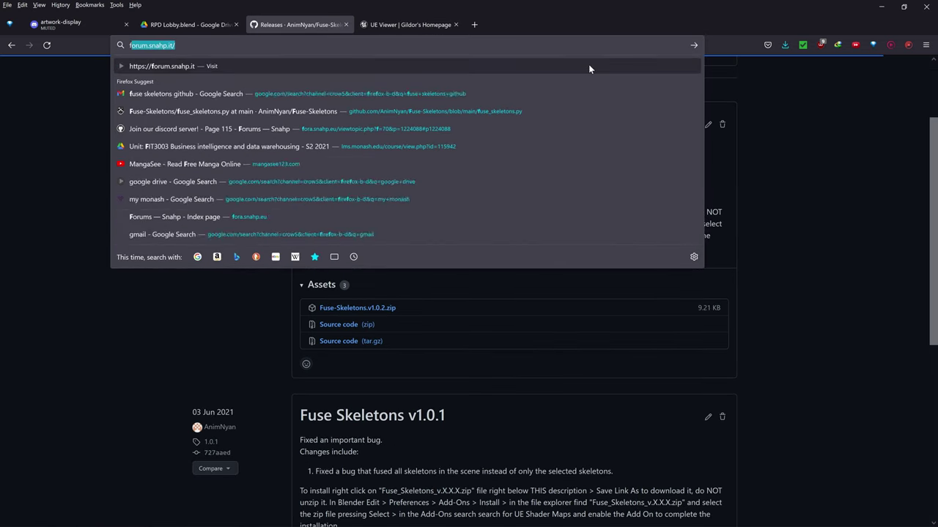
type("ons github")
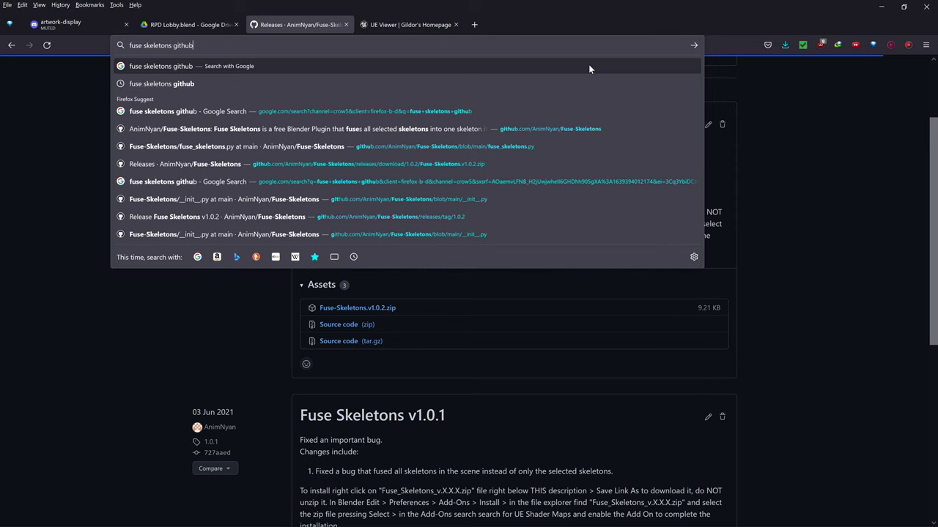
key("Return")
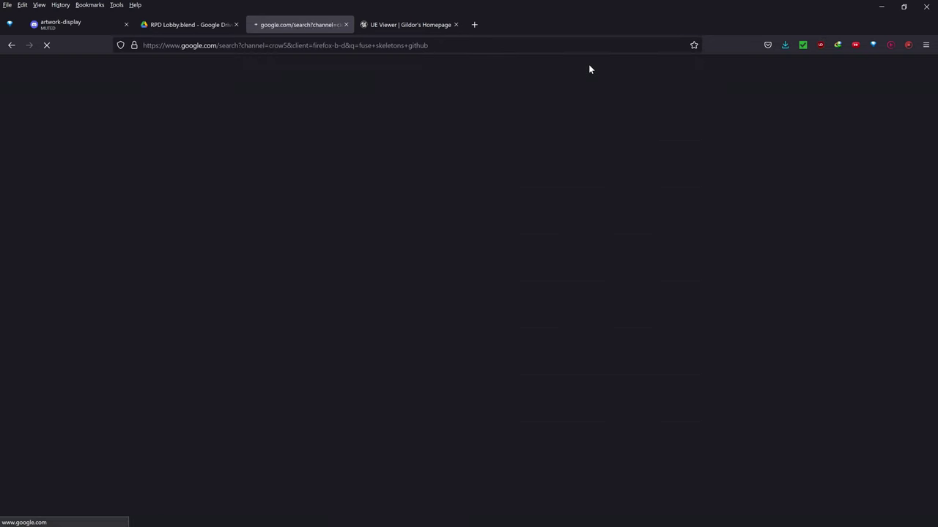
left_click(179, 165)
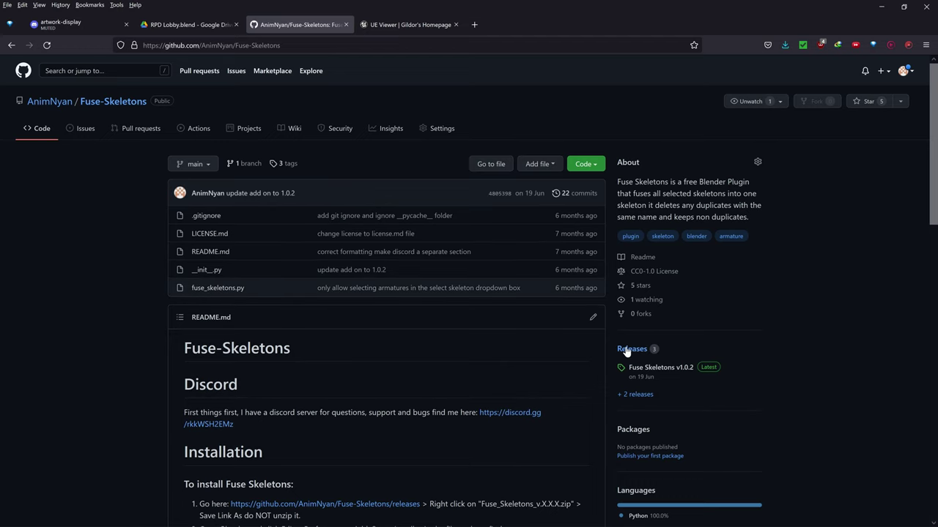
left_click(626, 349)
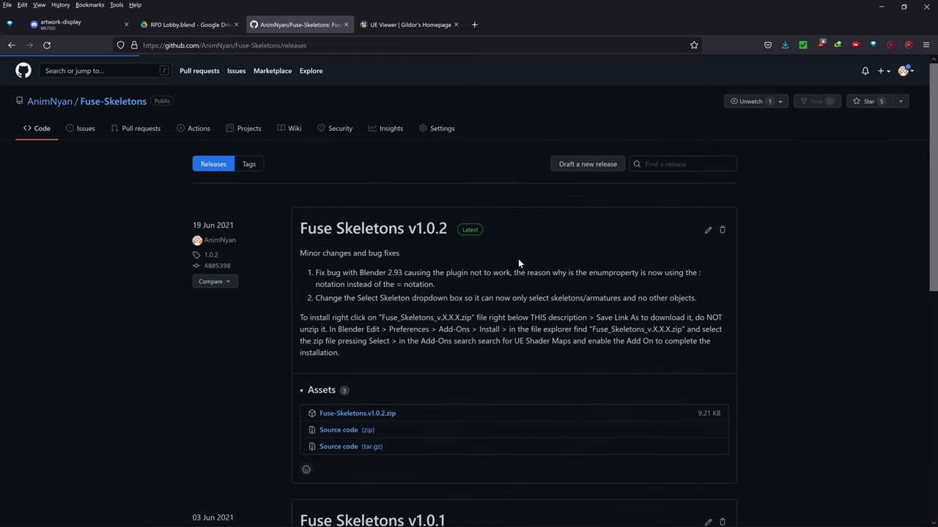
Try downloading Fuse-Skeletons.v1.0.2.zip, cancel the download without adding any site exception, and close the releases page.
left_click(387, 412)
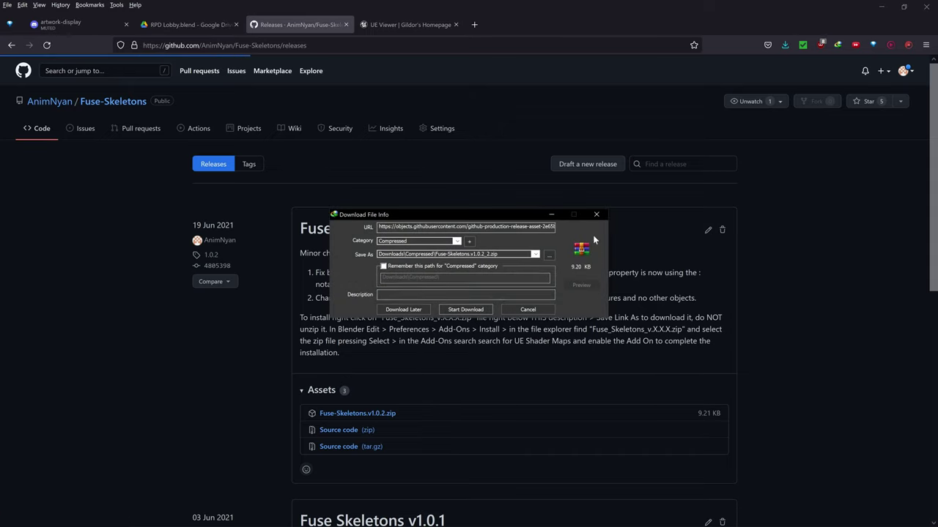
key("Escape")
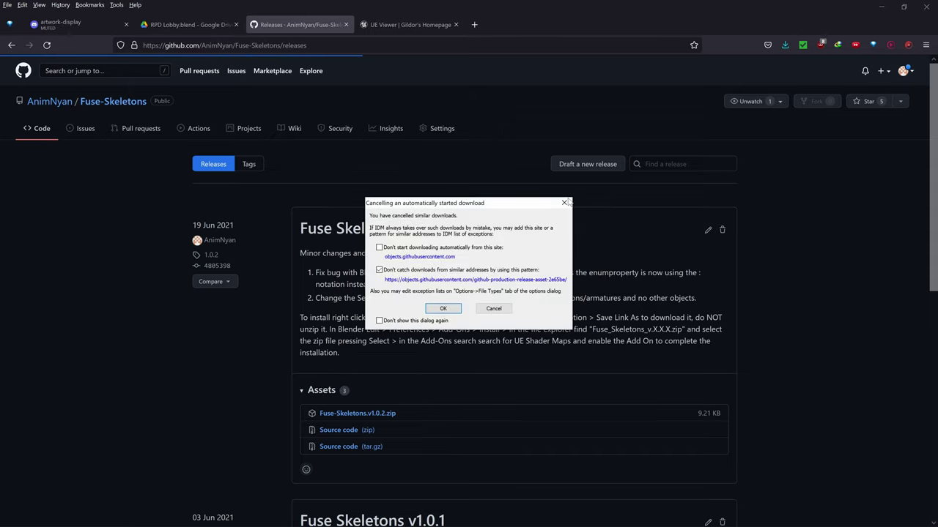
left_click(564, 202)
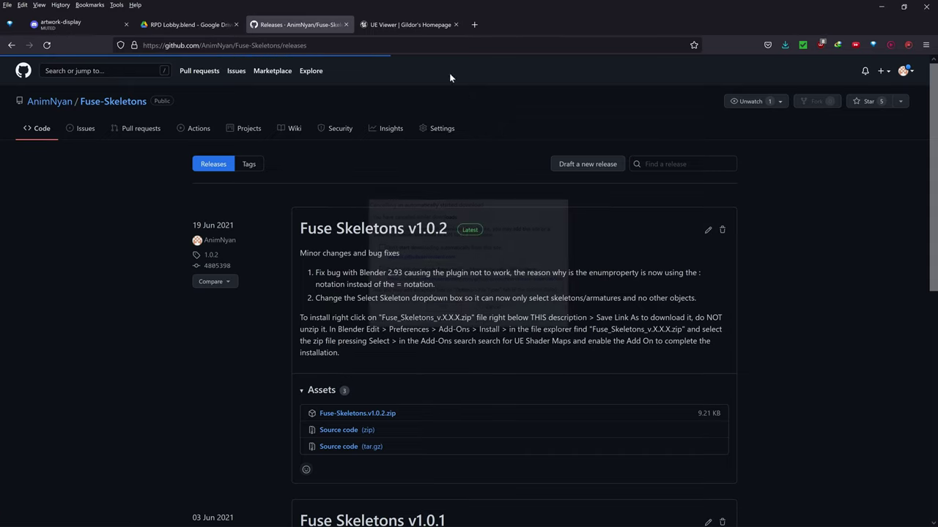
left_click(345, 24)
Search the web for "umodel ueviewer" and open the UE Viewer page on Gildor's Homepage.
left_click(314, 45)
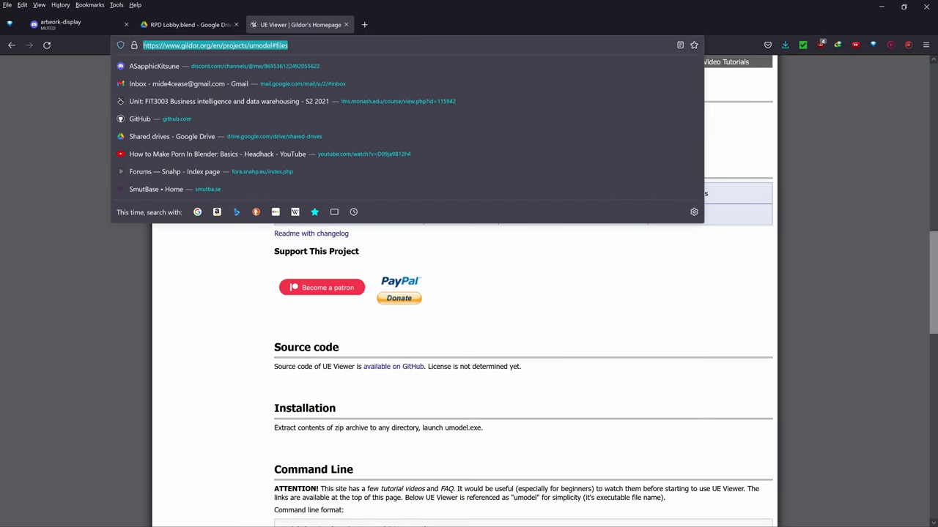
type("umodel ue")
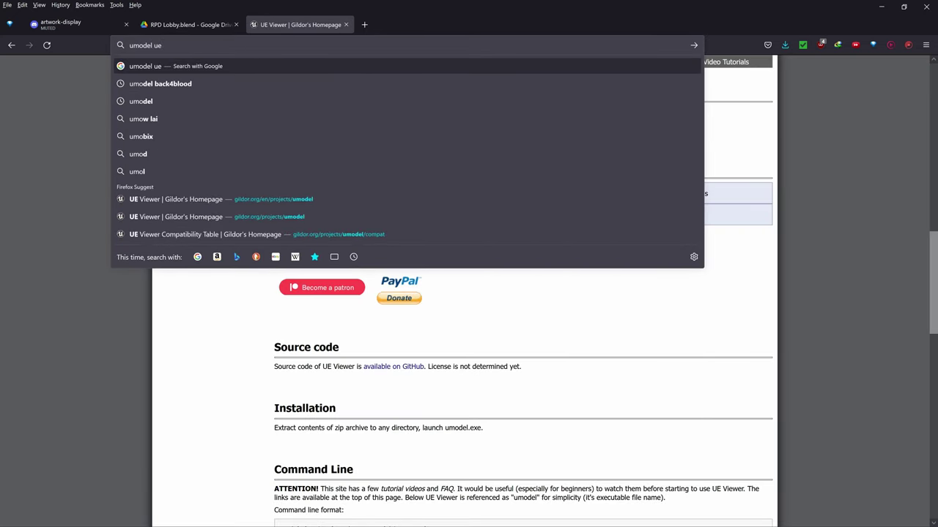
type("viewer")
key("Return")
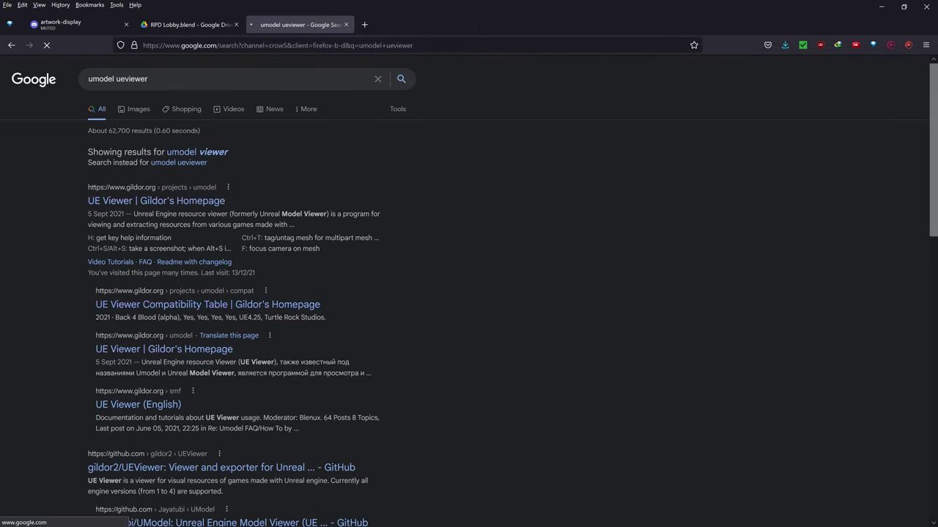
left_click(204, 203)
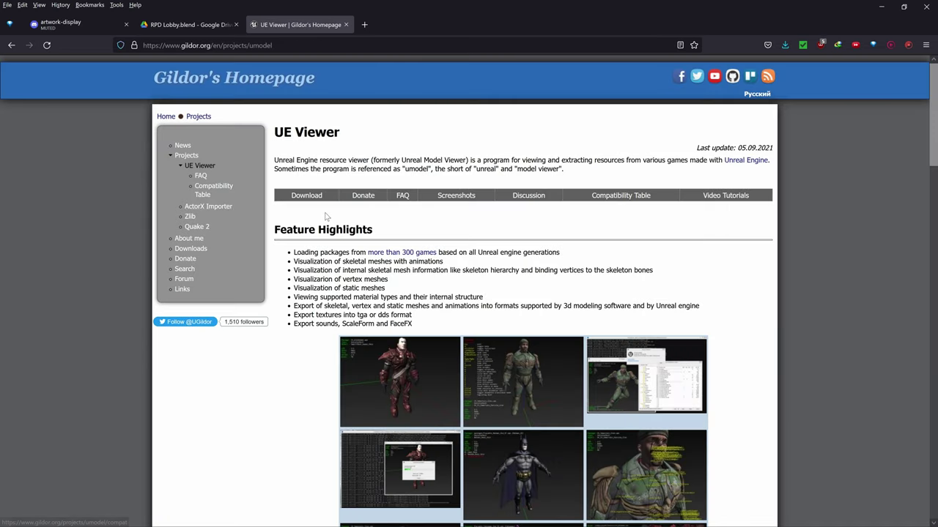
Go to the Downloads section of the UE Viewer page and try downloading the Win32 version, cancelling the duplicate download.
left_click(313, 200)
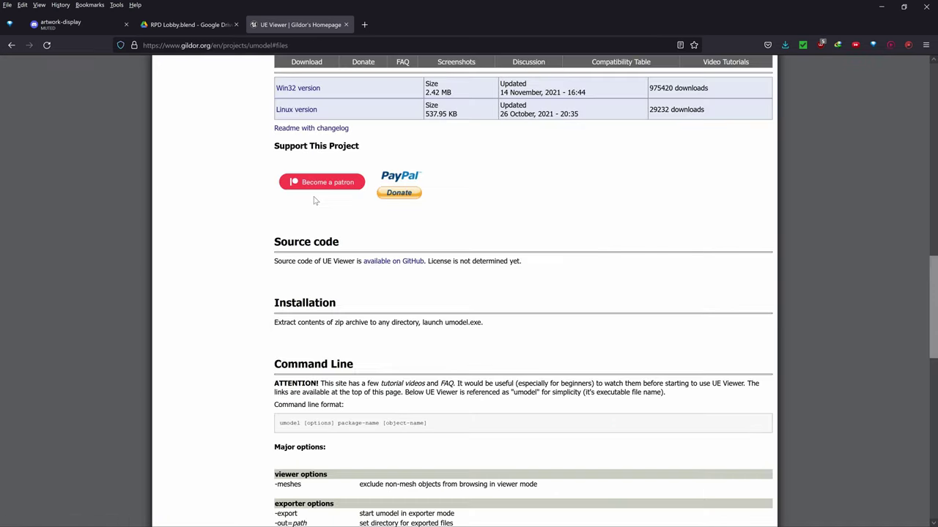
scroll(309, 242, "up", 3)
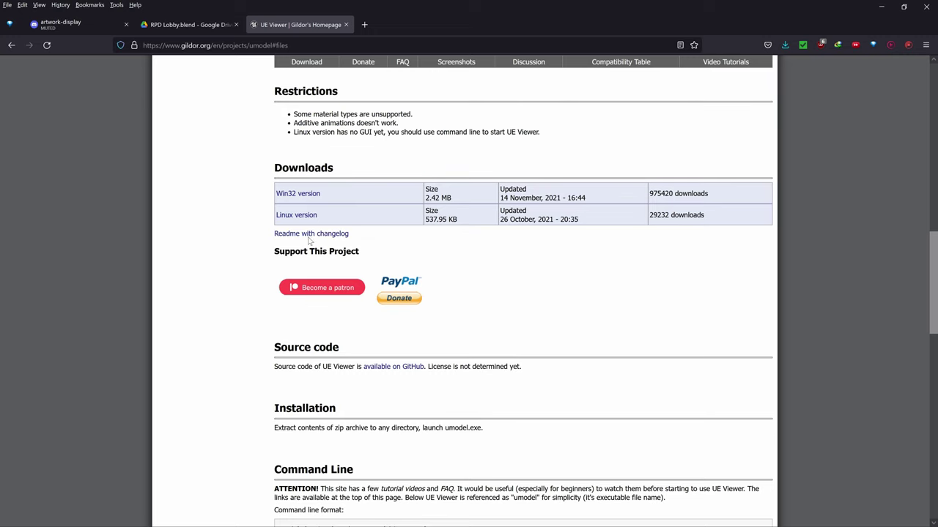
left_click(297, 193)
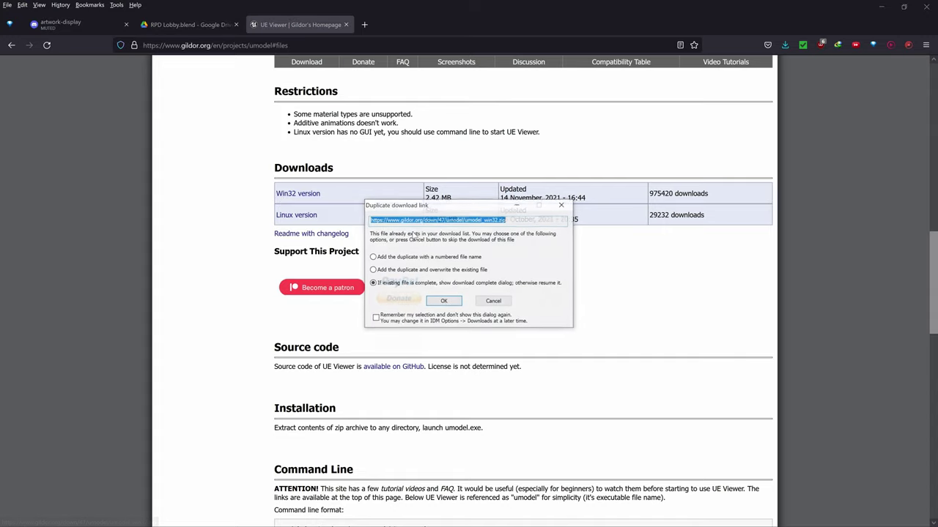
key("Escape")
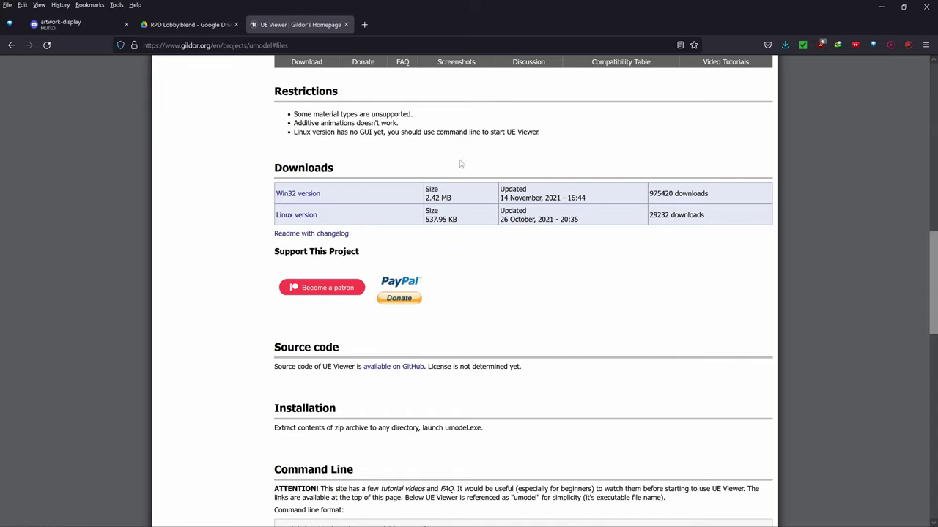
scroll(360, 221, "up", 3)
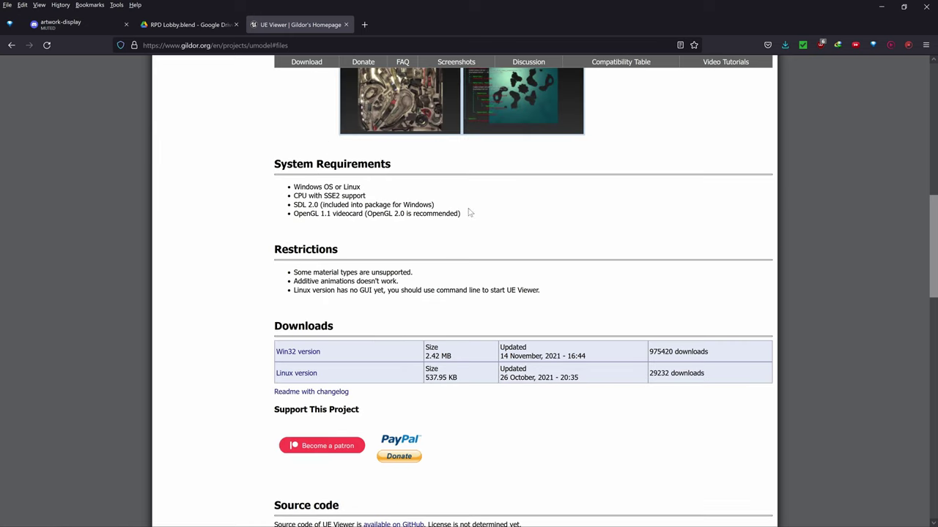
Launch a new Blender session by searching for "blender" among the installed programs.
key("super")
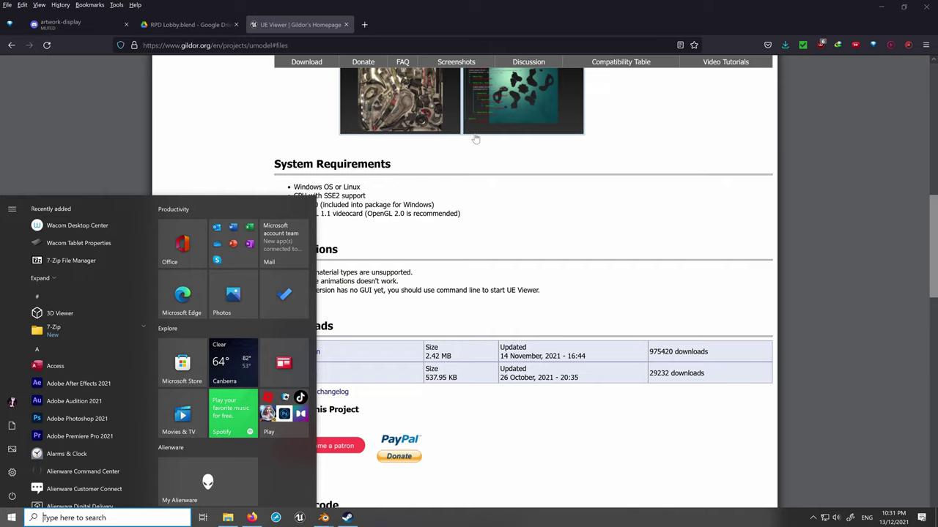
type("blender")
key("Return")
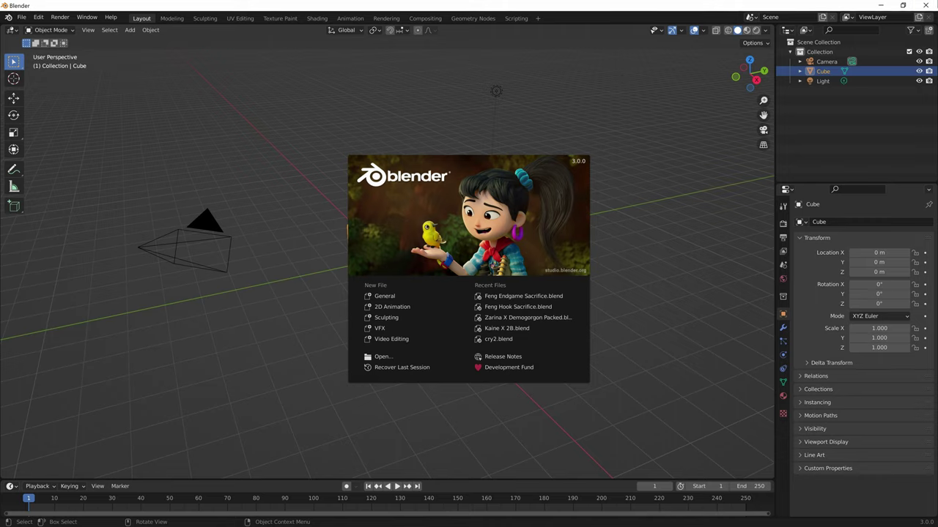
Switch to Firefox, search the web for "blender" in a new tab, and open the blender.org download page.
key("alt+Tab")
key("super")
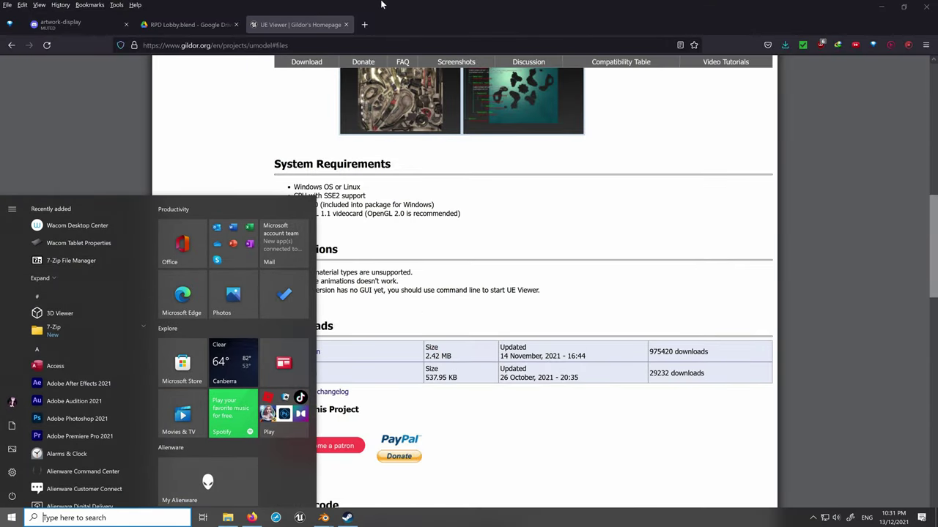
left_click(364, 25)
type("ble")
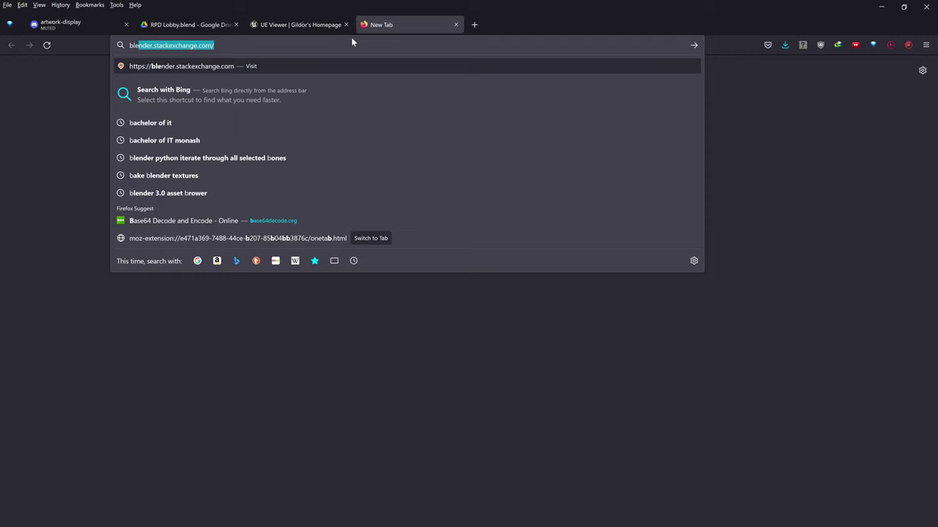
key("Return")
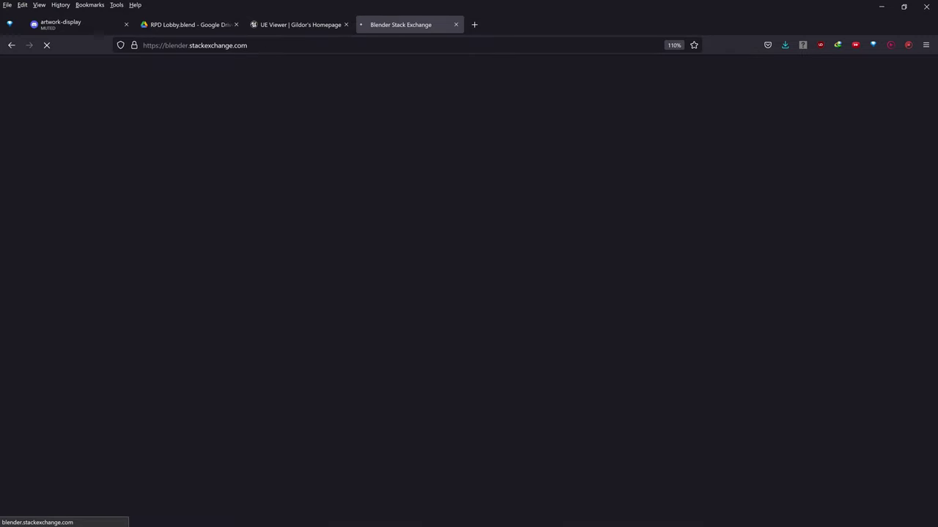
left_click(351, 42)
type("b")
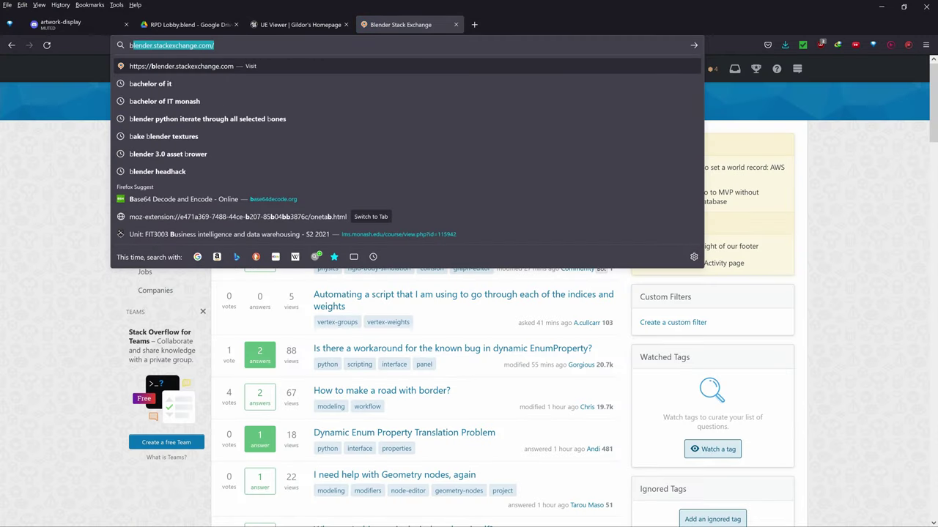
type("lender")
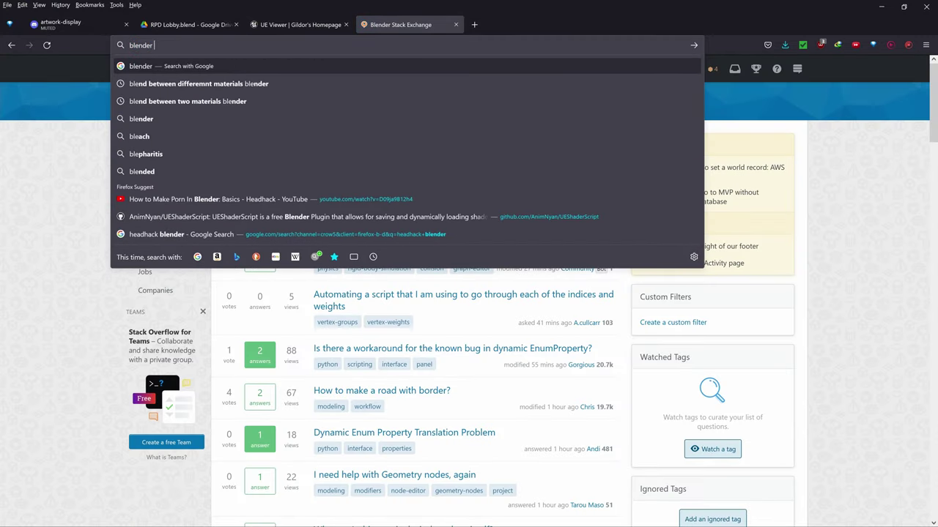
key("Return")
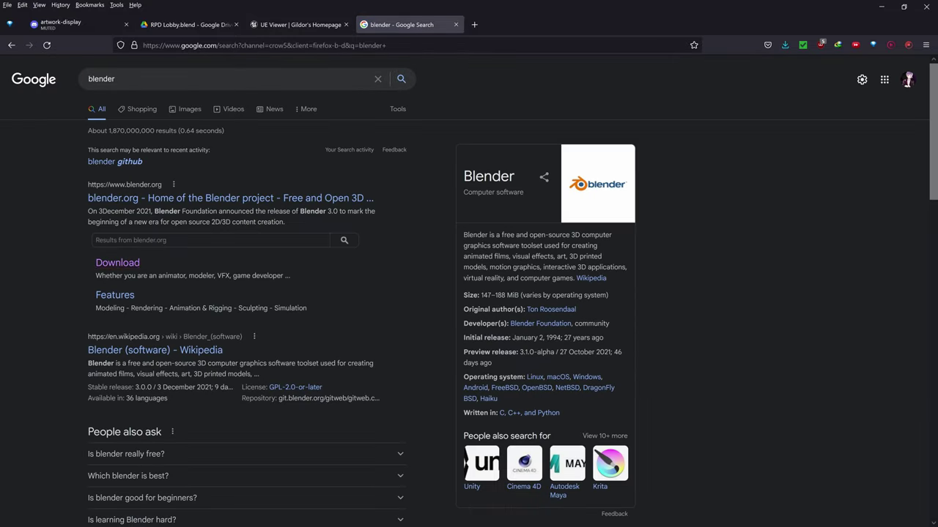
left_click(231, 254)
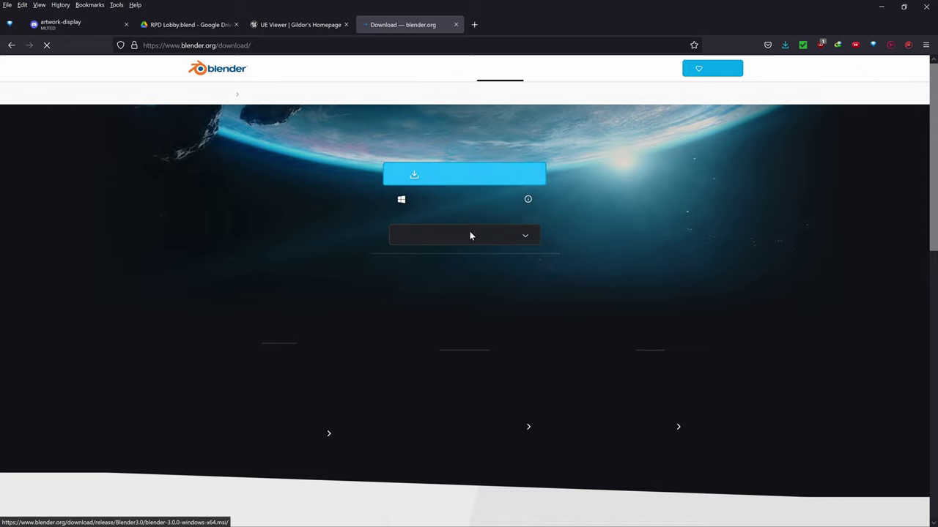
Switch to the newly opened, empty Blender window.
key("super")
mouse_move(336, 518)
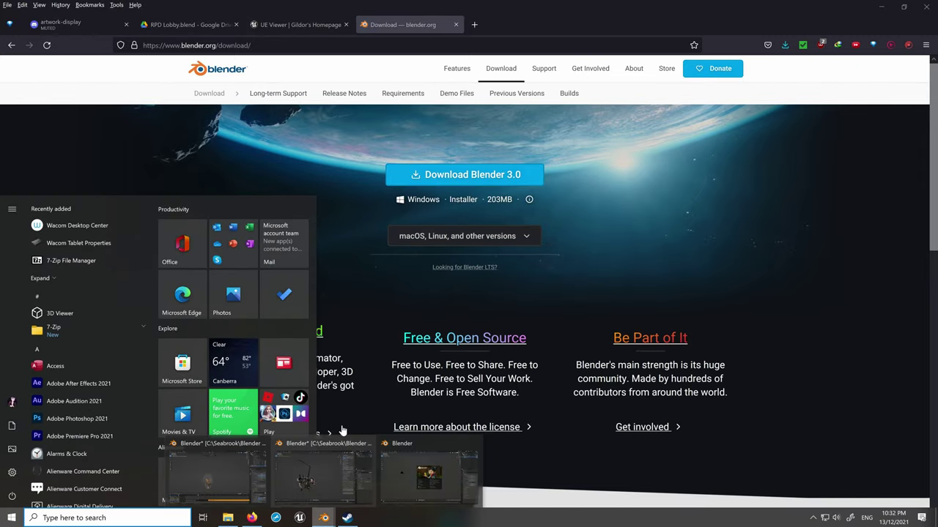
left_click(429, 472)
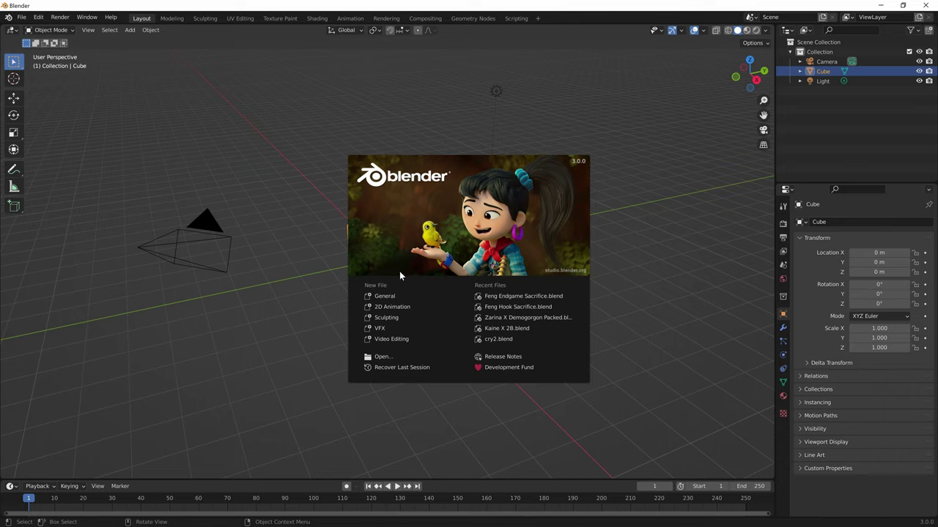
Dismiss the splash screen with the General default scene and open the add-ons section of the preferences.
left_click(385, 297)
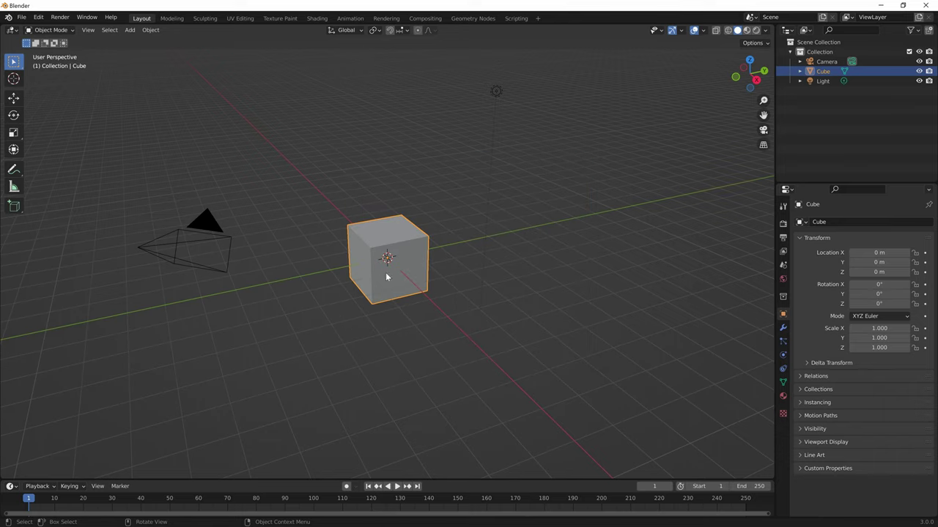
left_click(18, 17)
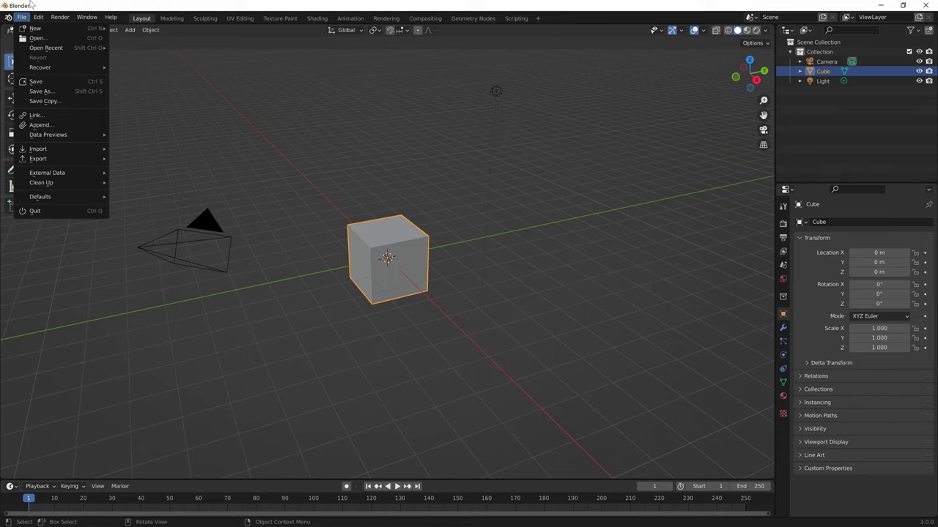
left_click(335, 139)
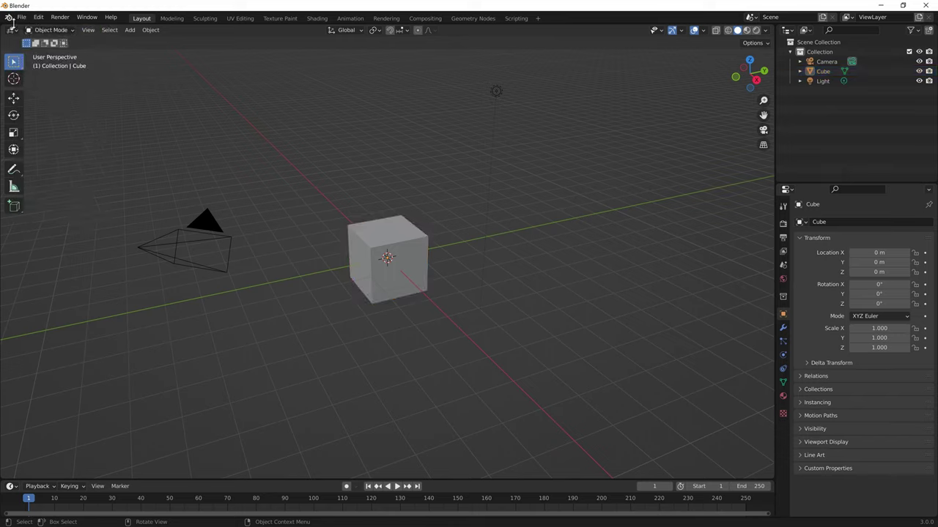
left_click(38, 17)
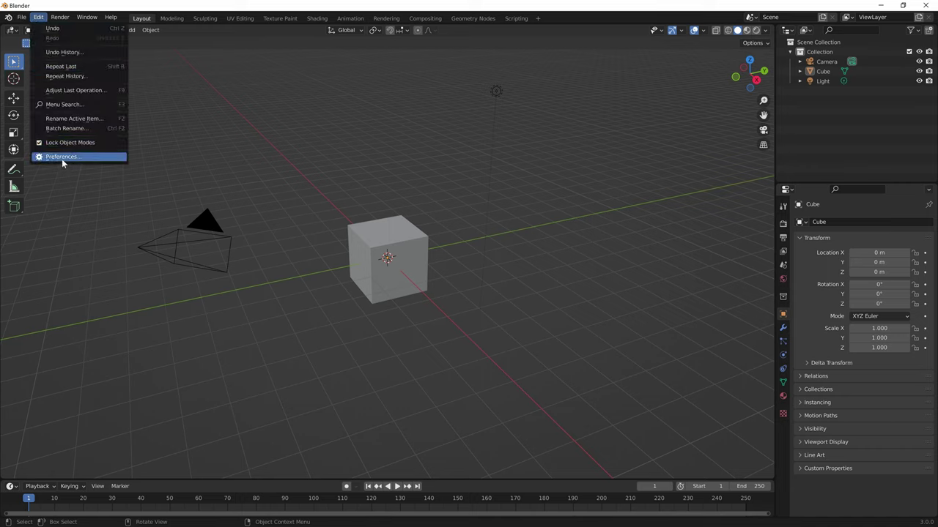
left_click(61, 158)
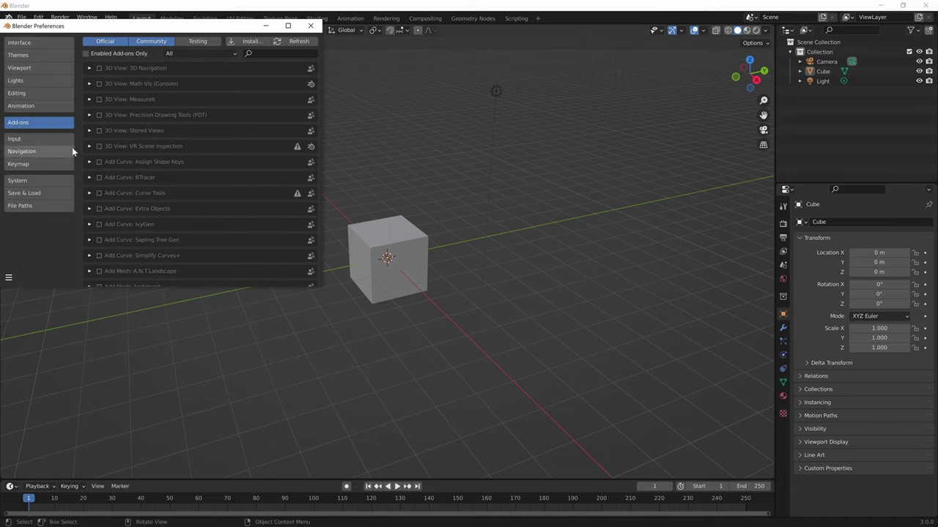
left_click(40, 105)
left_click(35, 124)
Select UEShaderScript.v1.1.9.zip from the Compressed downloads folder in the add-on installer, and cancel the installation.
left_click(250, 42)
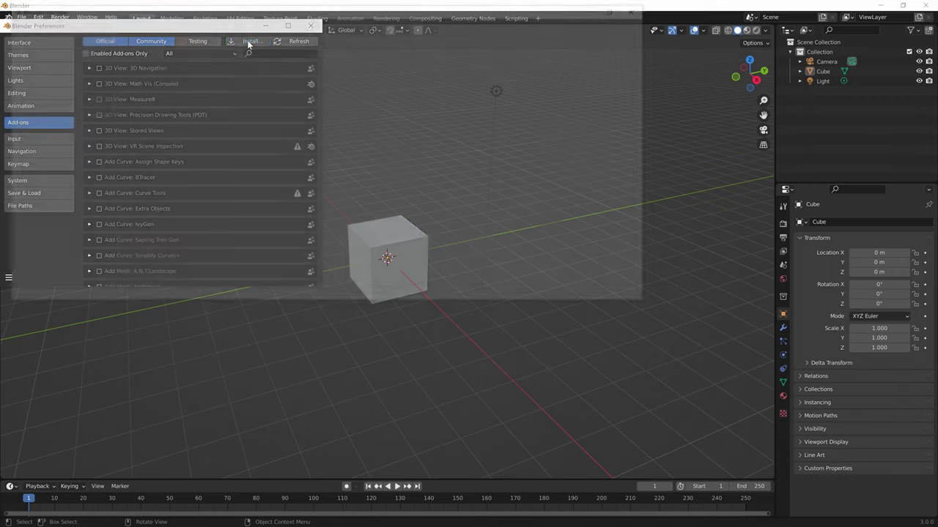
left_click(58, 125)
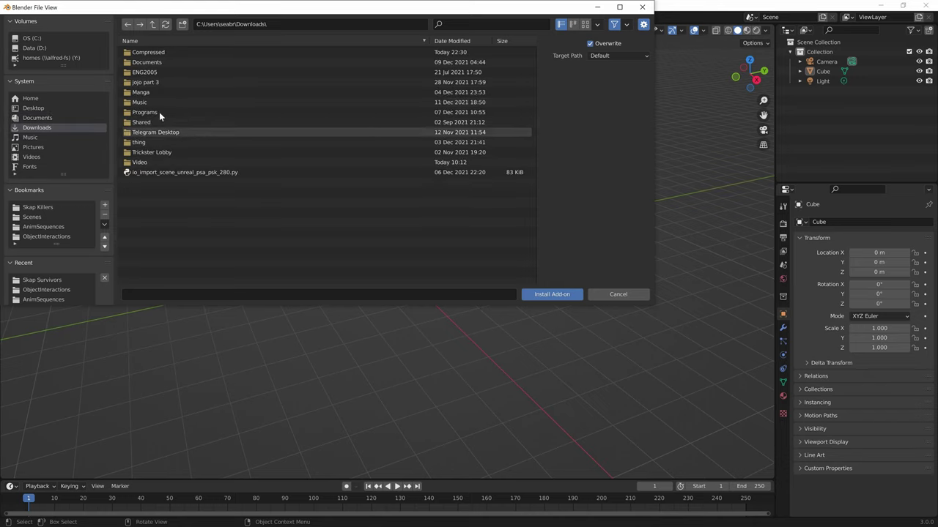
left_click(153, 54)
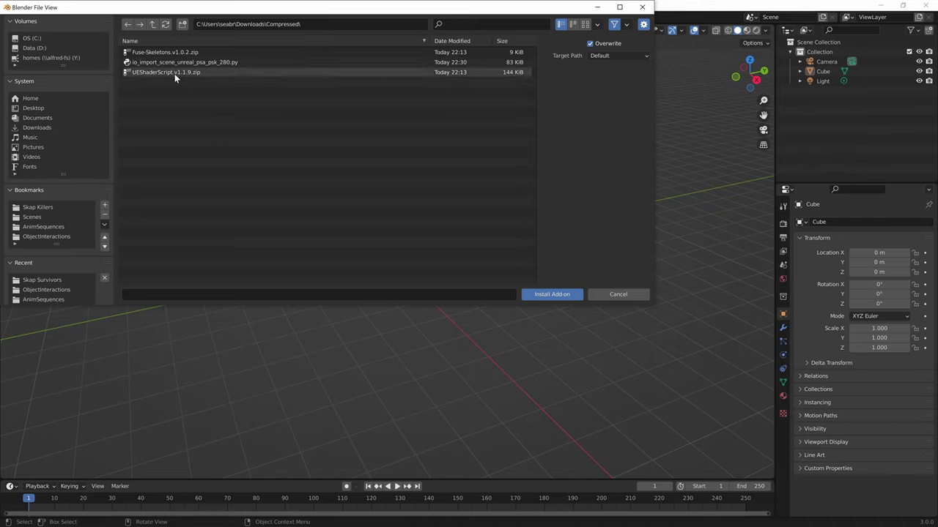
left_click(133, 74)
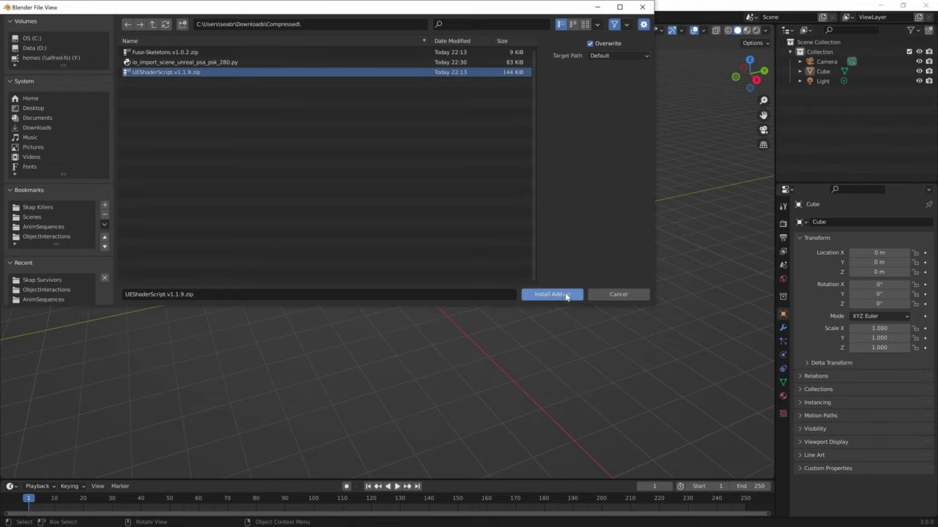
left_click(618, 295)
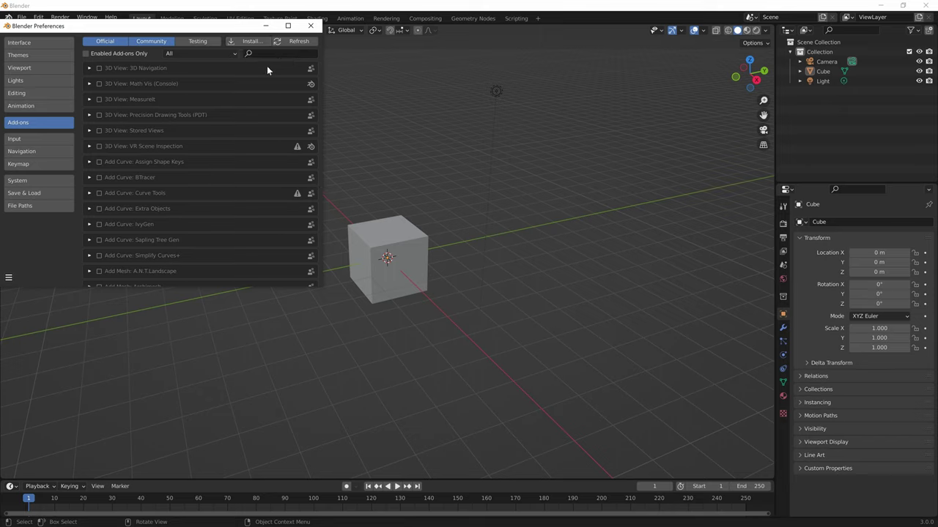
Search the add-ons for "ue shader" and expand the details of Load Save UE Shader Map Setups.
left_click(268, 53)
type("ue shader")
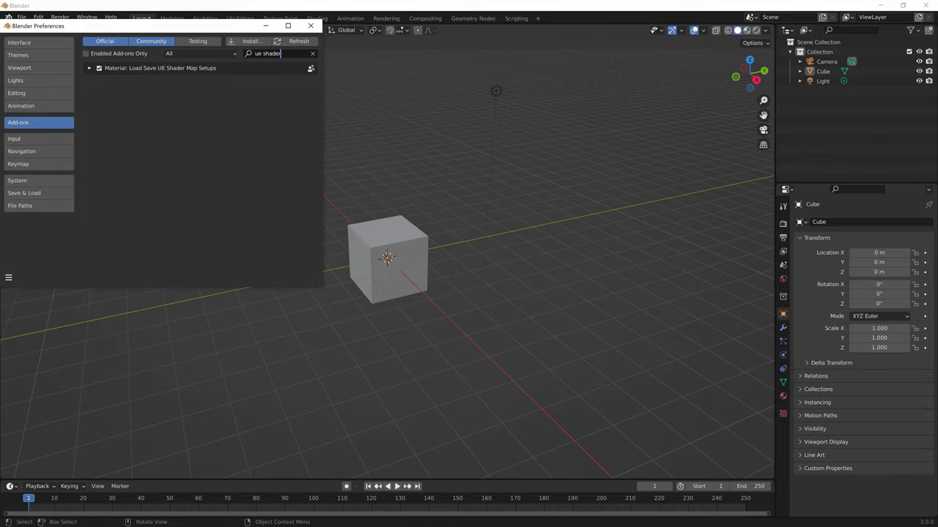
left_click(89, 68)
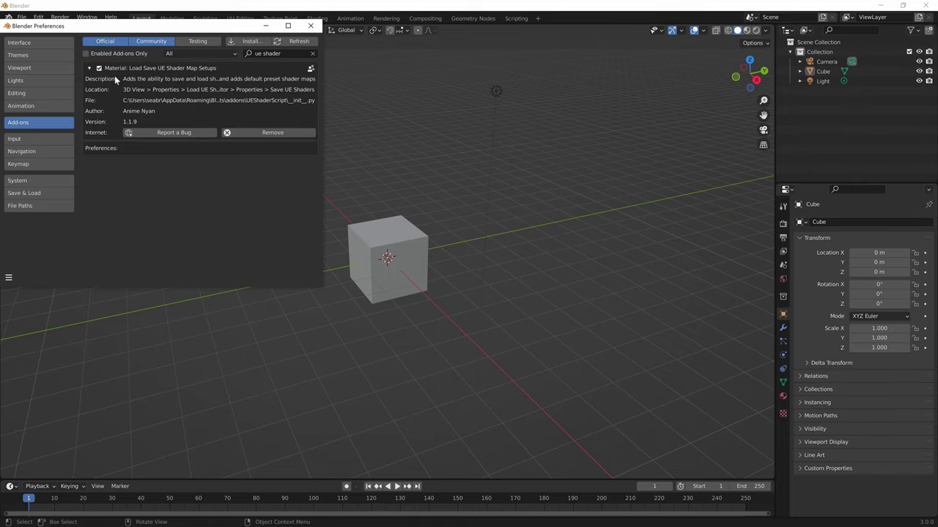
Select io_import_scene_unreal_psa_psk_280.py from the Compressed downloads folder in the add-on installer, and cancel the installation.
left_click(249, 42)
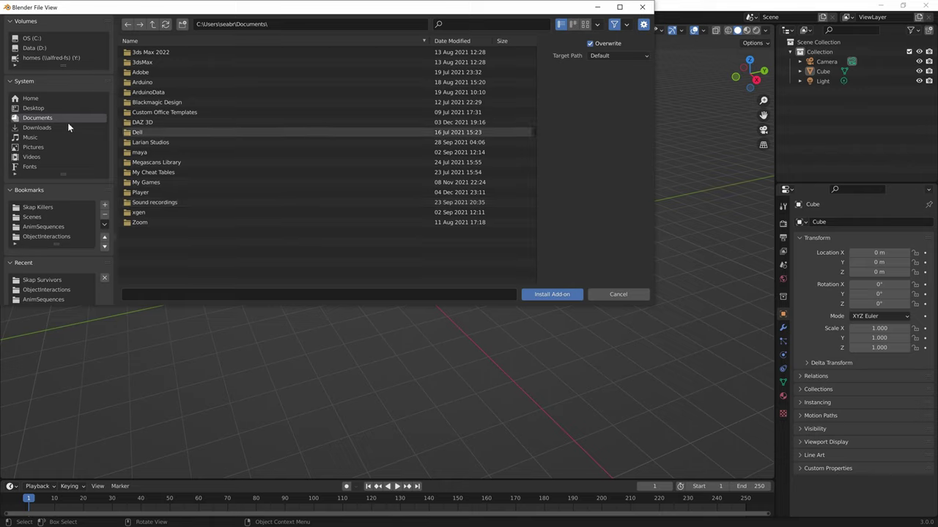
left_click(47, 128)
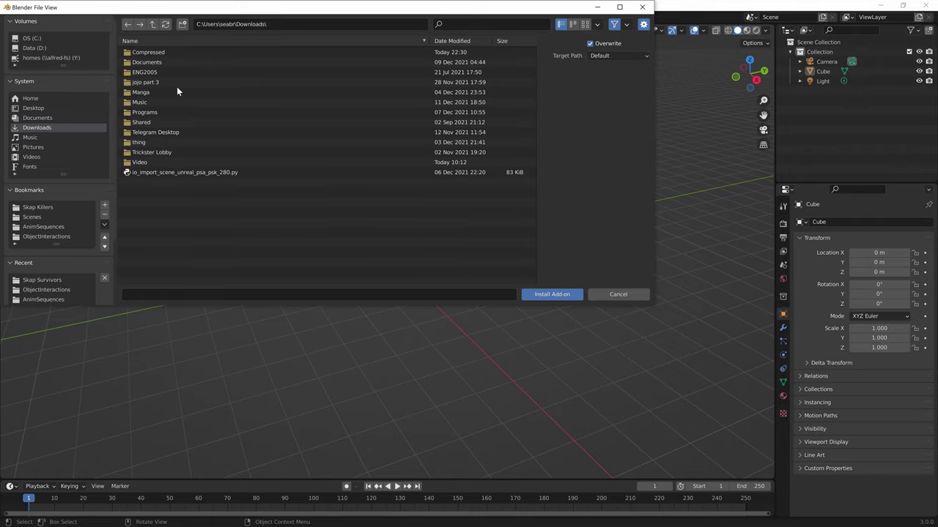
left_click(145, 57)
double_click(145, 56)
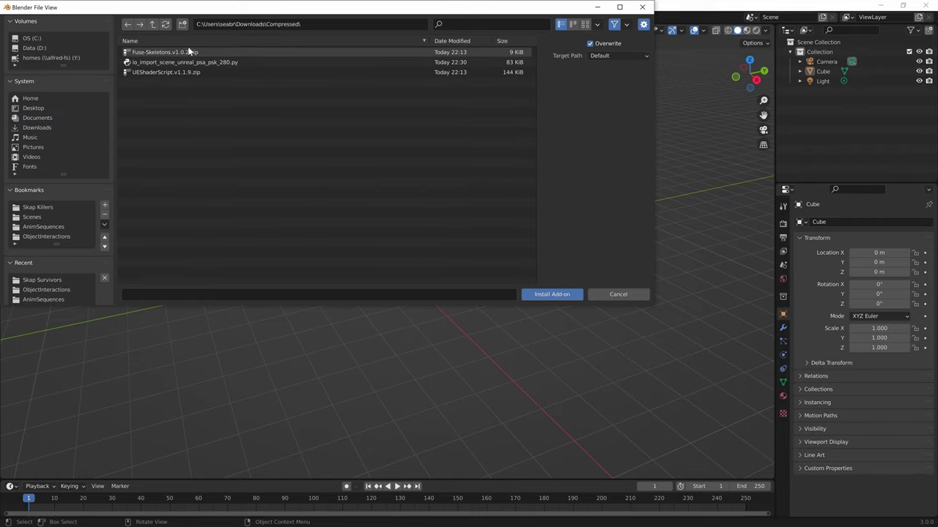
left_click(229, 63)
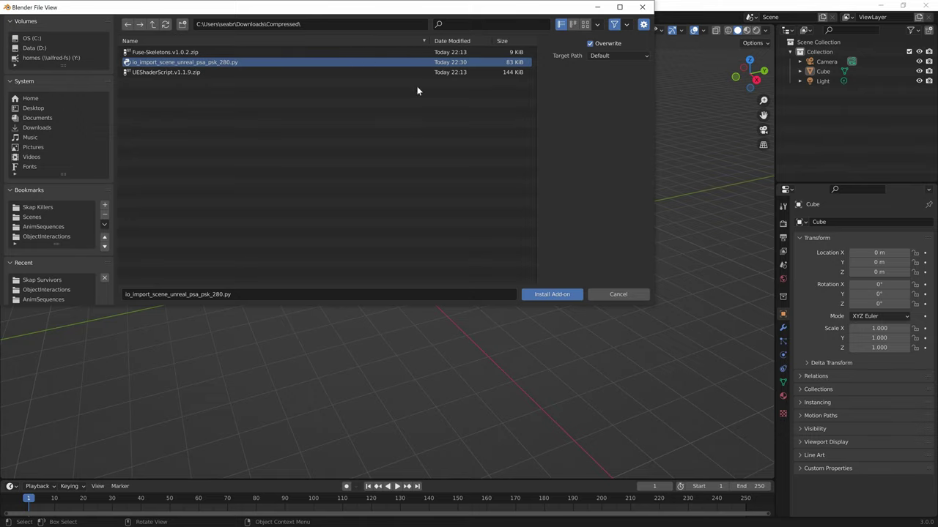
left_click(631, 294)
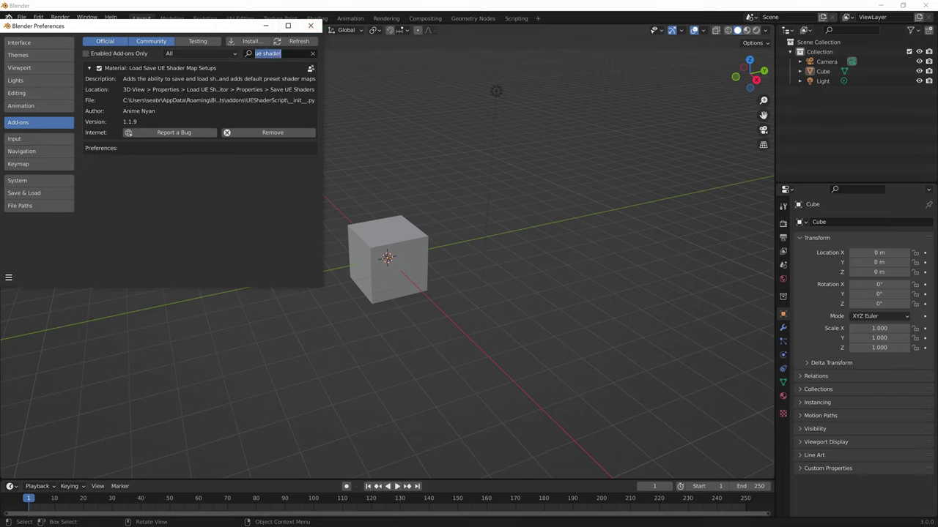
Search the add-ons for "psk" and expand the details of the Import Unreal Skeleton Mesh (.psk)/Animation Set (.psa) add-on.
key("BackSpace")
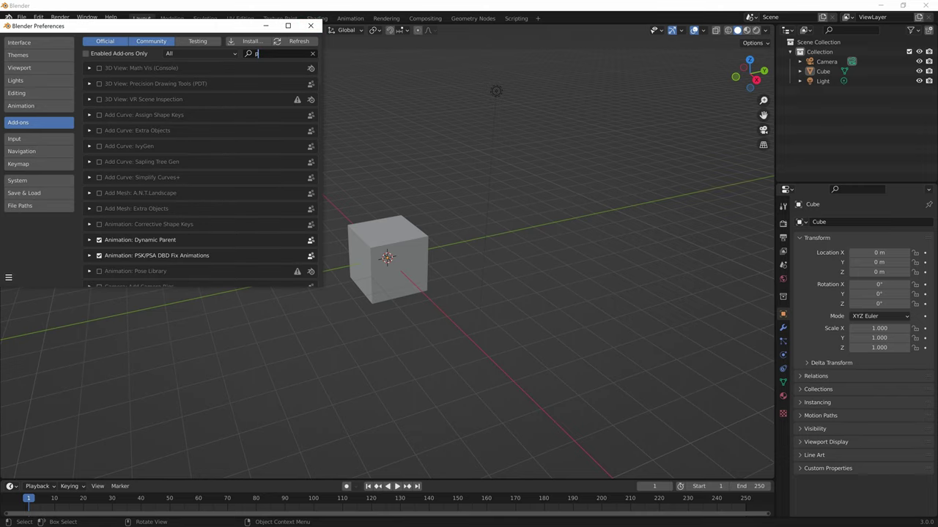
type("psk")
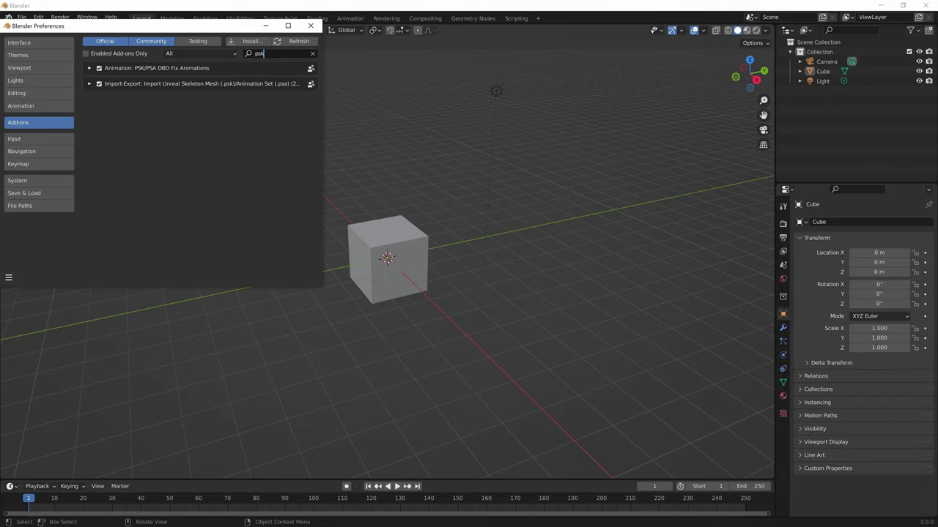
left_click(90, 84)
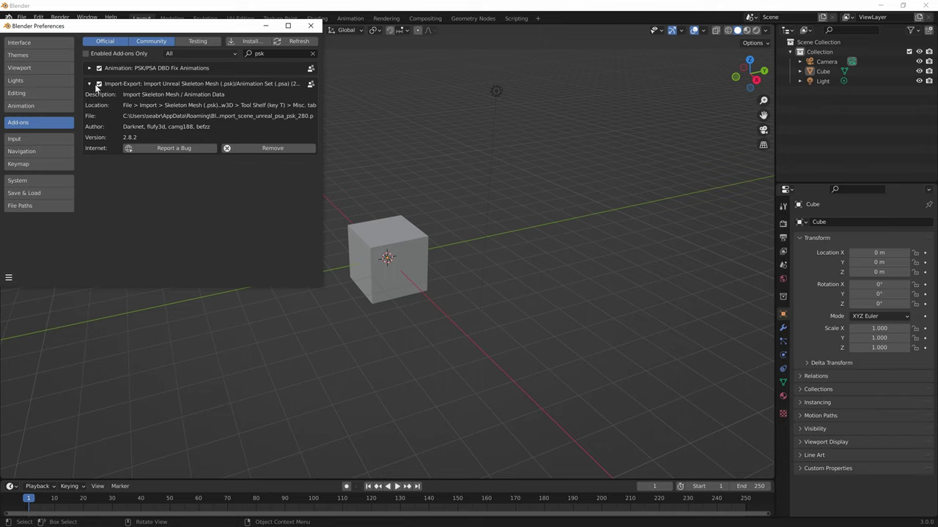
Select Fuse-Skeletons.v1.0.2.zip from the Compressed downloads folder in the add-on installer, and cancel the installation.
left_click(251, 41)
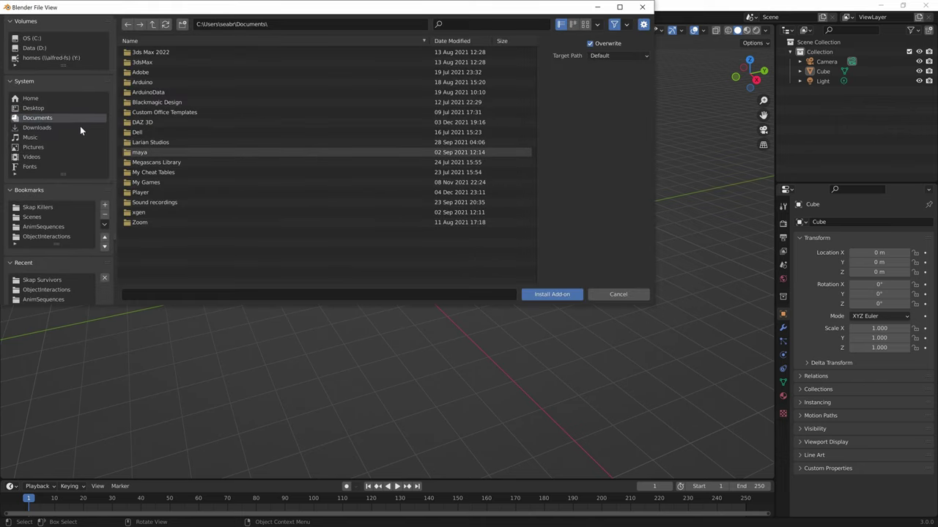
left_click(33, 128)
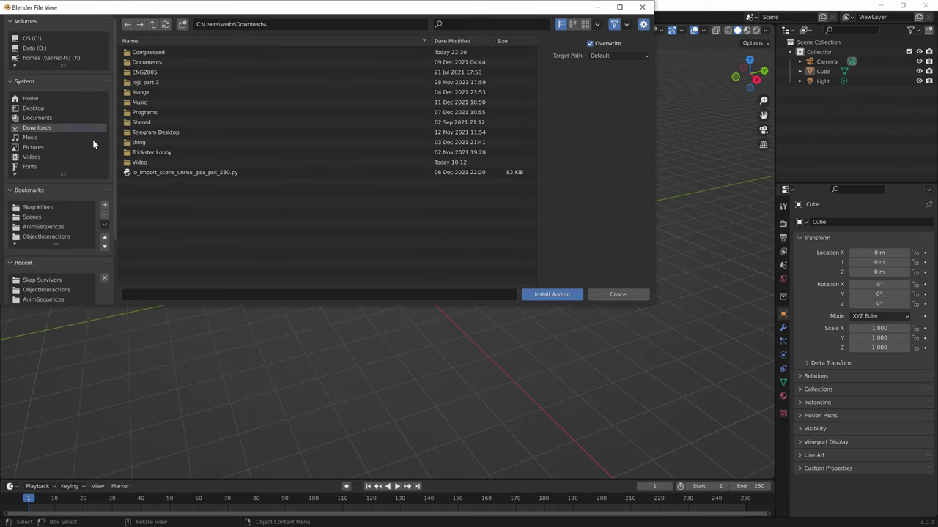
double_click(183, 52)
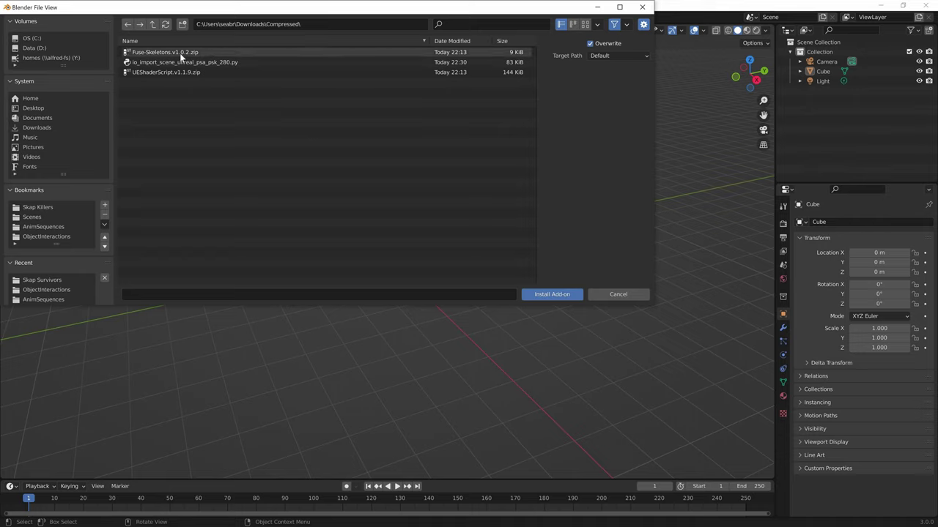
left_click(180, 52)
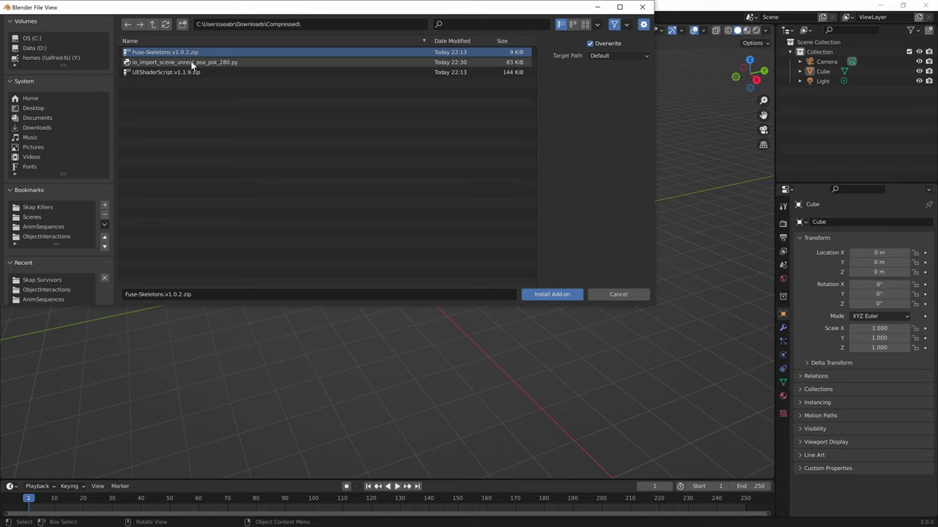
left_click(619, 294)
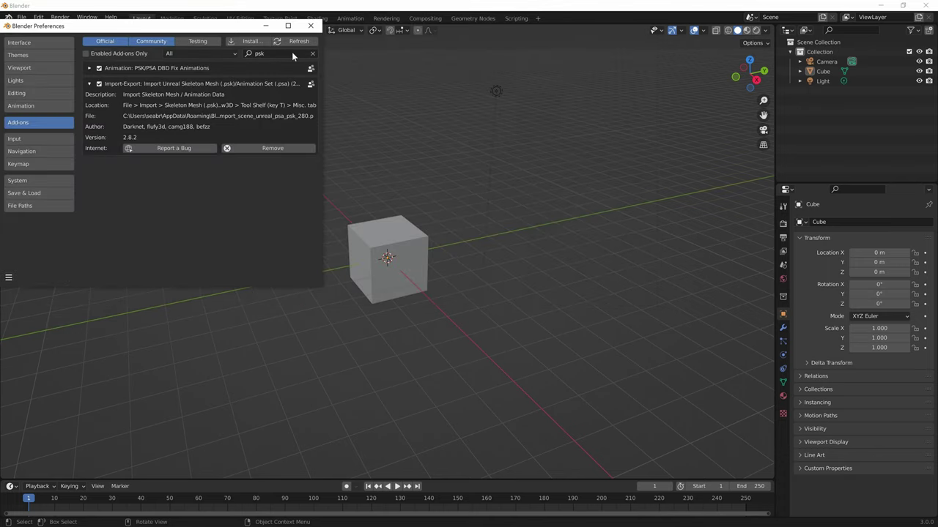
Search the add-ons for "fuse sk", check the Fuse Skeletons entry, and close the preferences.
left_click(311, 56)
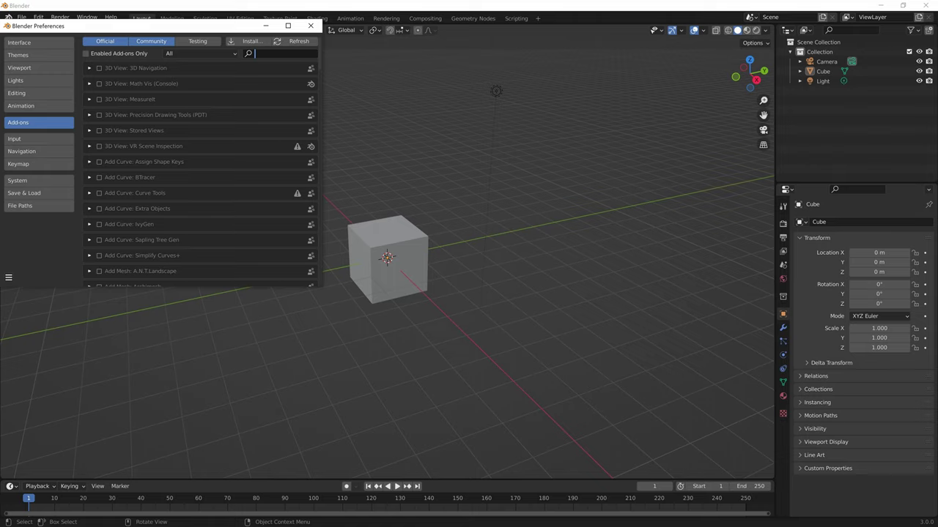
type("fuse sk")
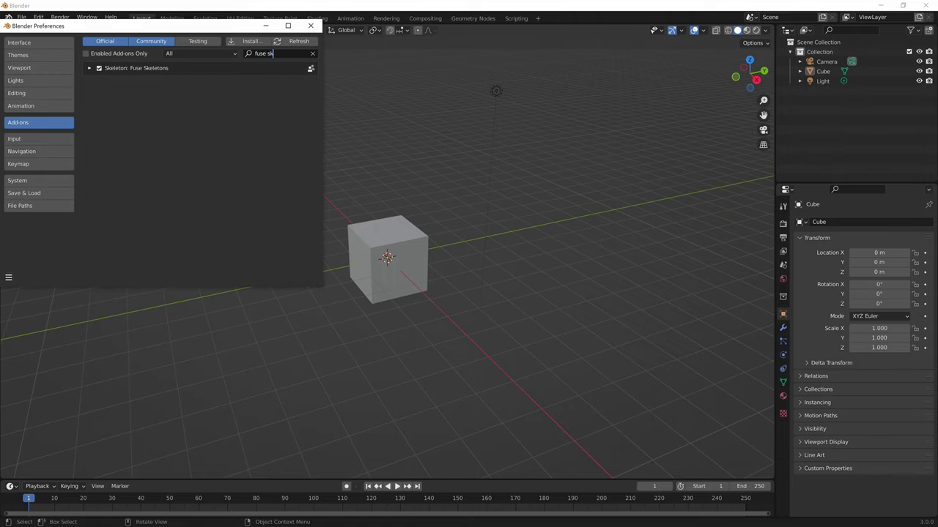
left_click(90, 68)
left_click(91, 67)
left_click(310, 25)
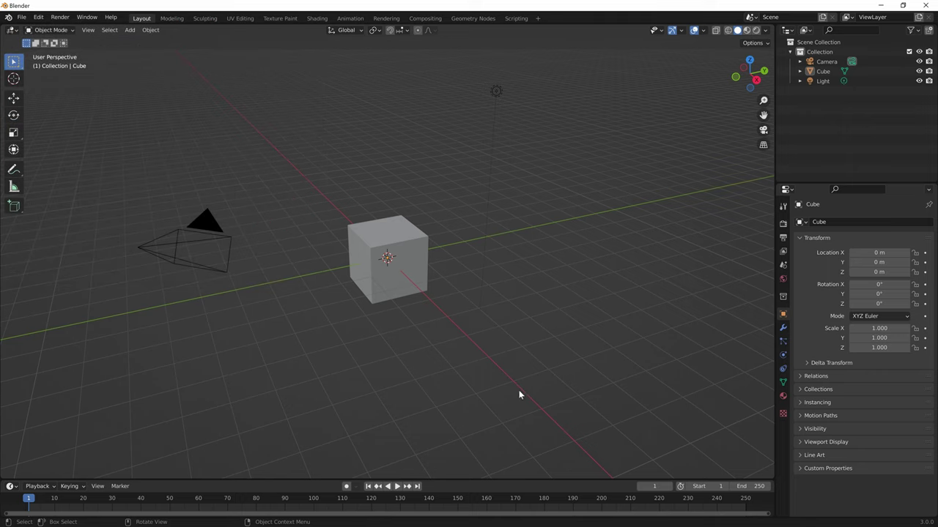
Select all objects in the default scene and close this Blender session without saving.
key("a")
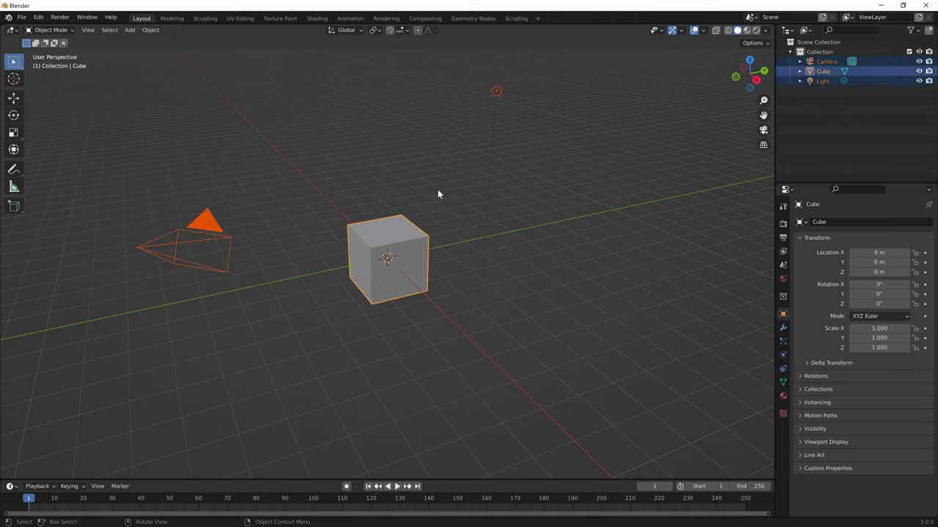
key("super")
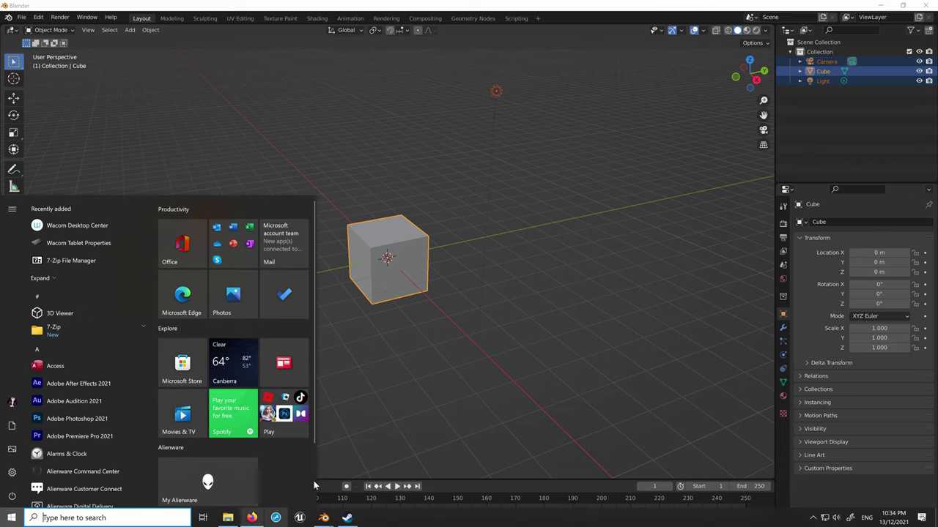
left_click(614, 213)
left_click(933, 6)
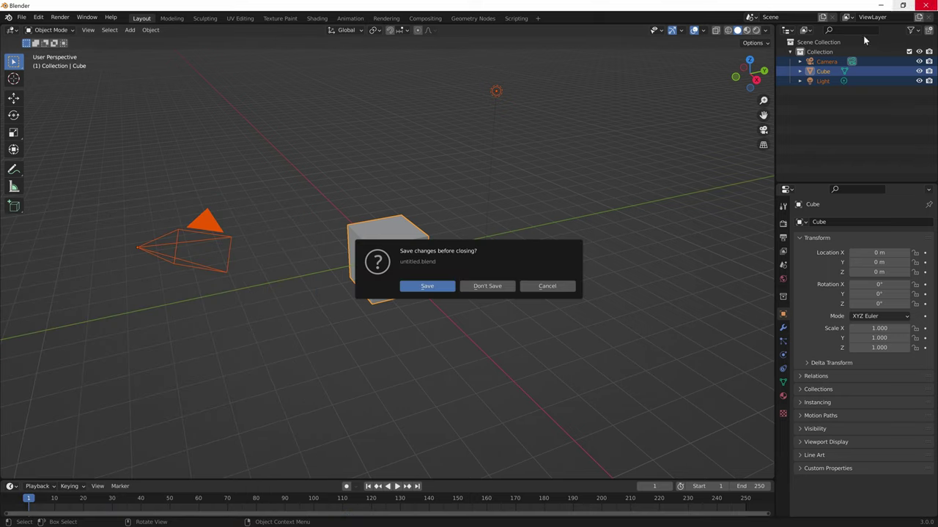
left_click(487, 285)
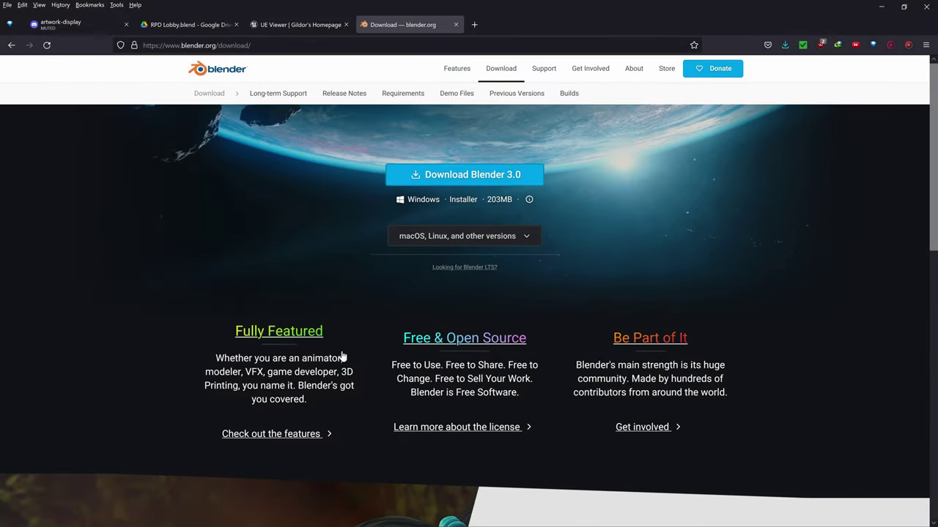
key("super")
left_click(43, 518)
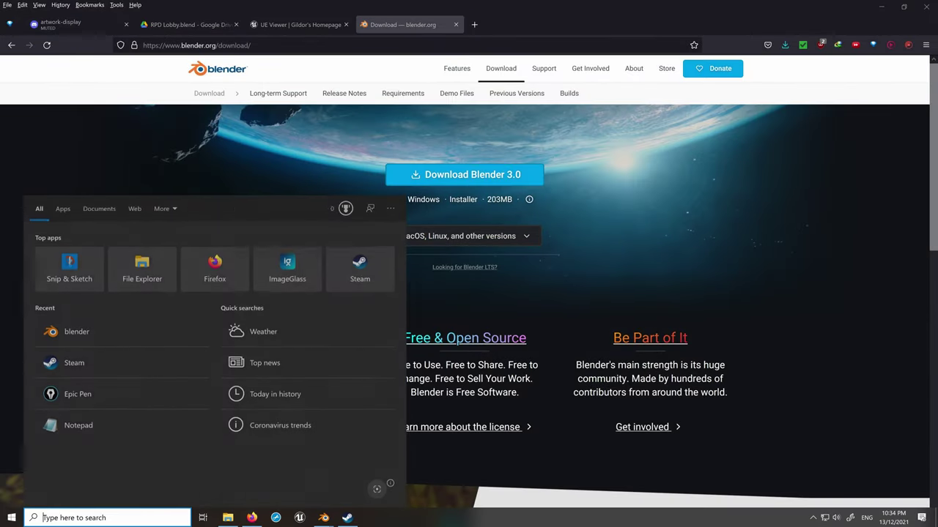
type("ue")
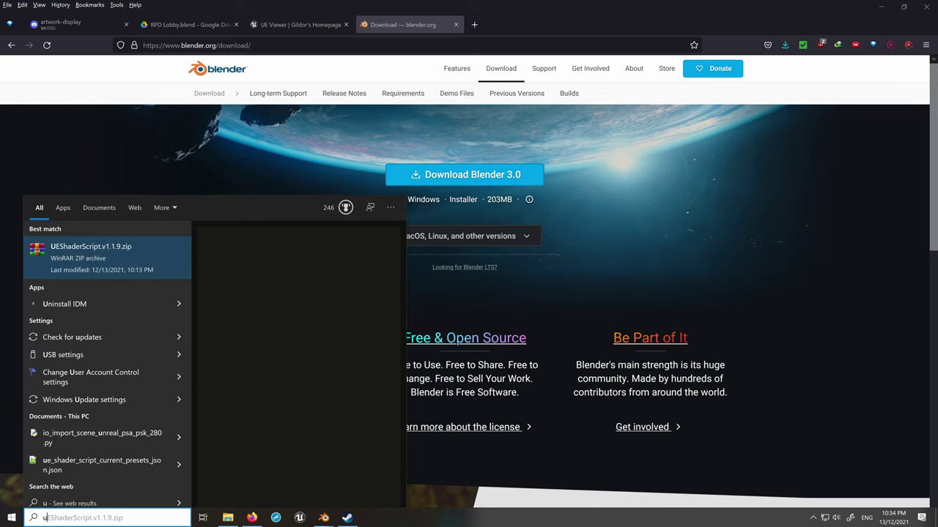
key("BackSpace")
key("BackSpace")
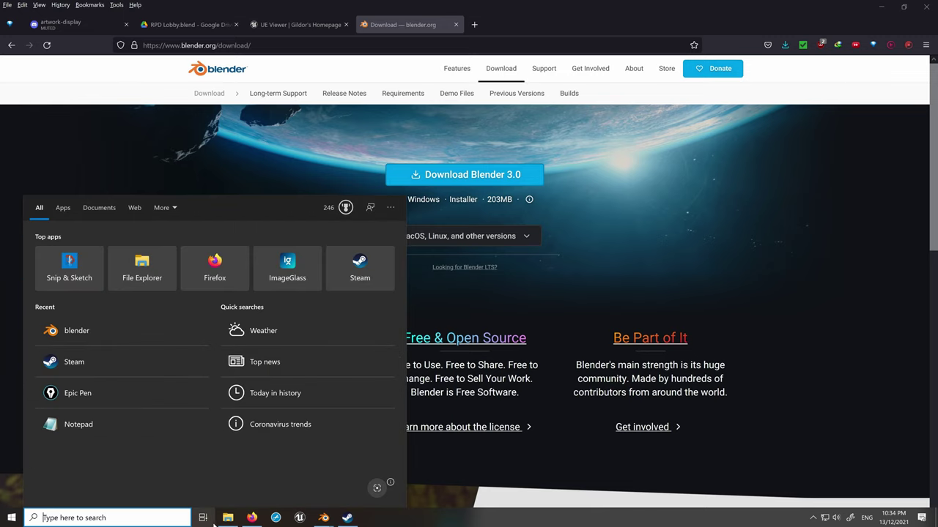
Open the UModel folder on the D: drive in File Explorer and check the extraction options for umodel_win32.zip.
left_click(228, 518)
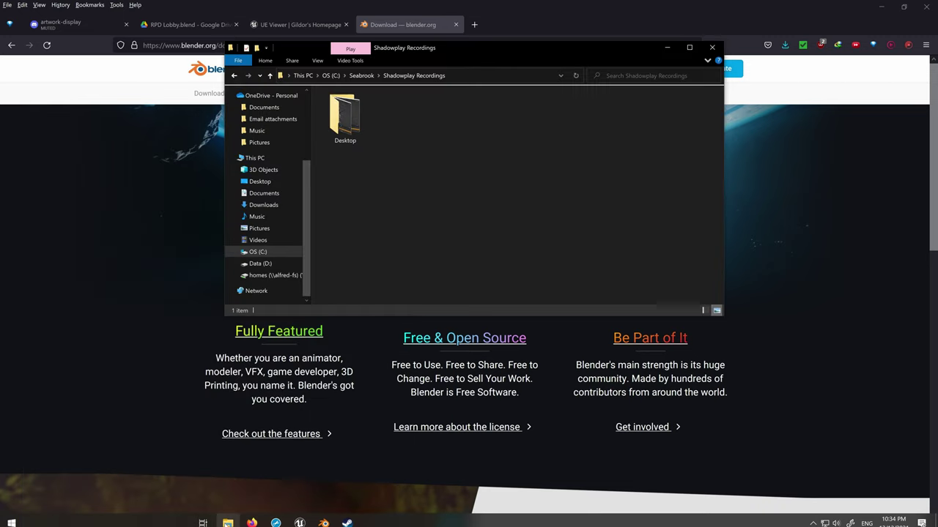
left_click(276, 262)
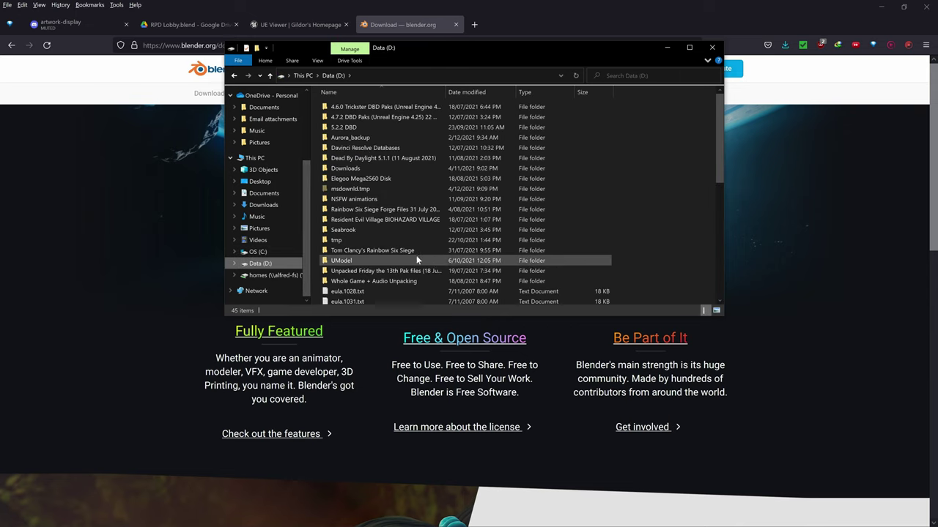
double_click(371, 260)
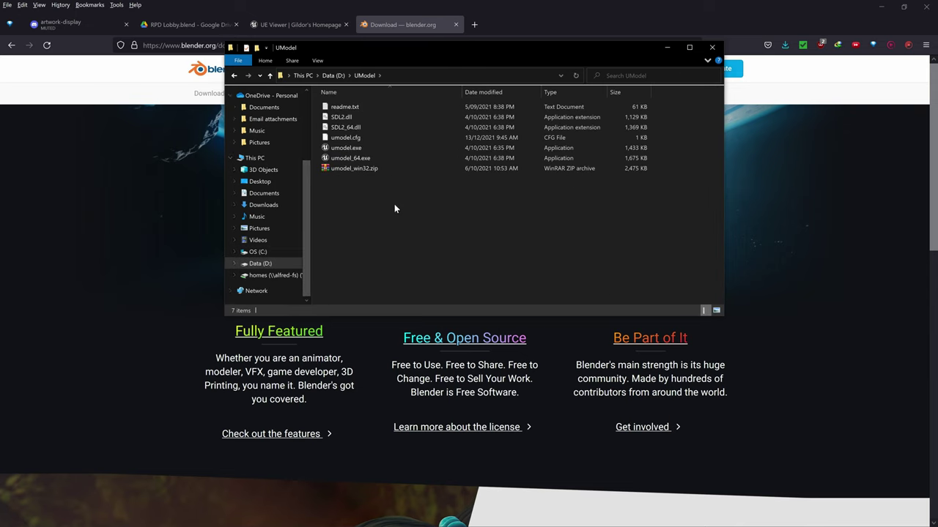
left_click(391, 170)
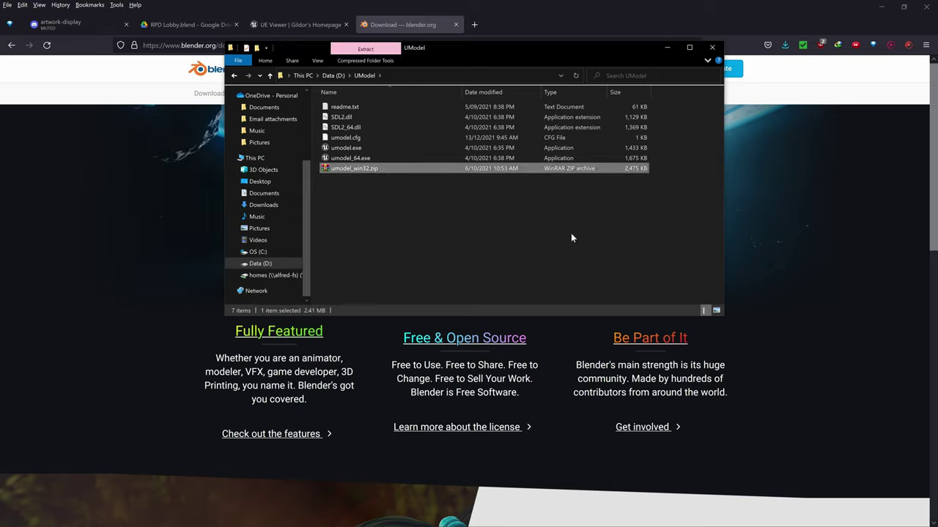
right_click(352, 169)
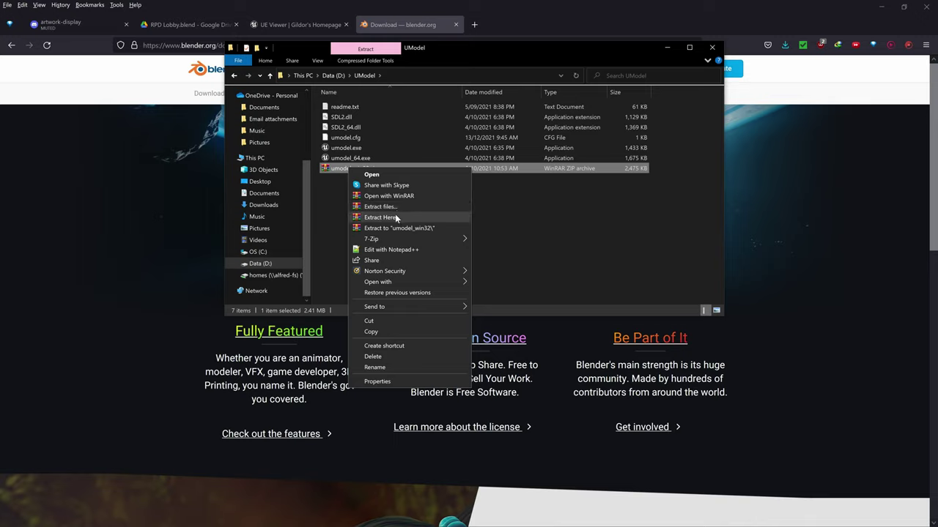
left_click(544, 212)
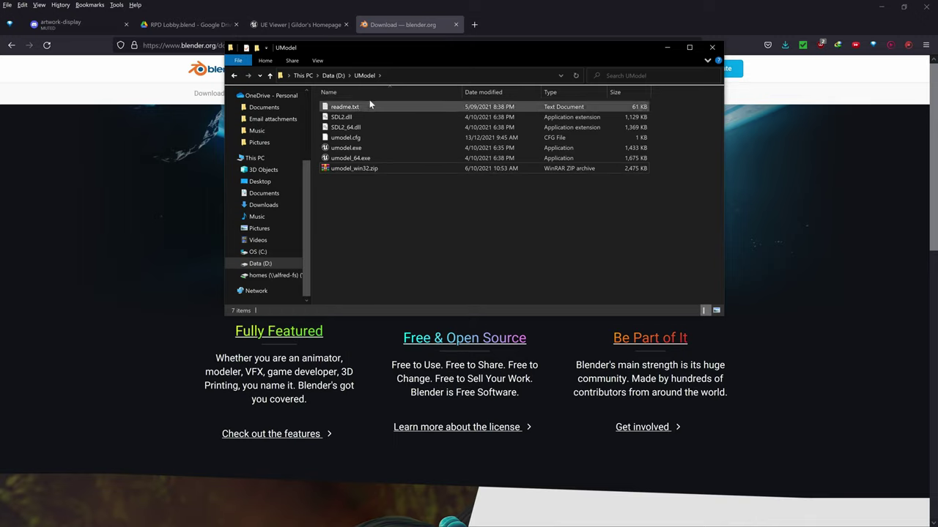
Launch the 64-bit UE Viewer, umodel_64.exe, from the UModel folder.
left_click(443, 157)
left_click(410, 147)
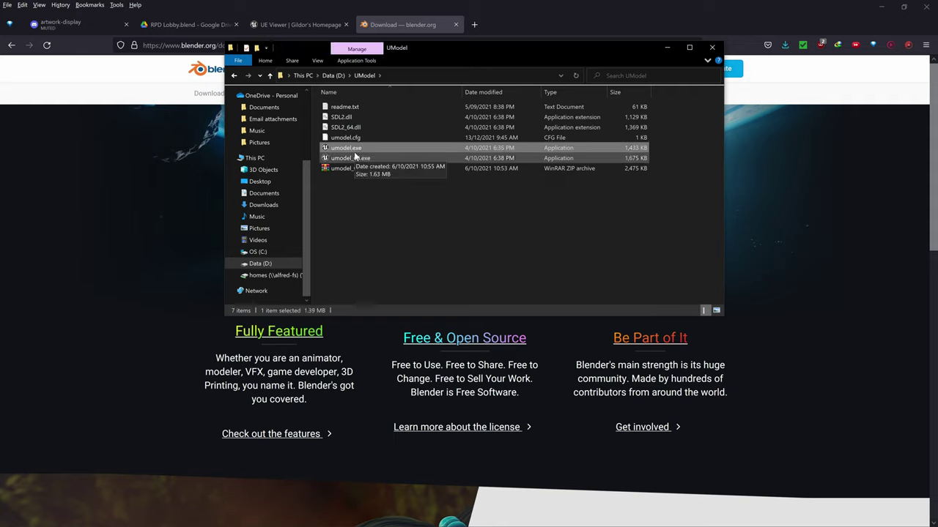
left_click(392, 158)
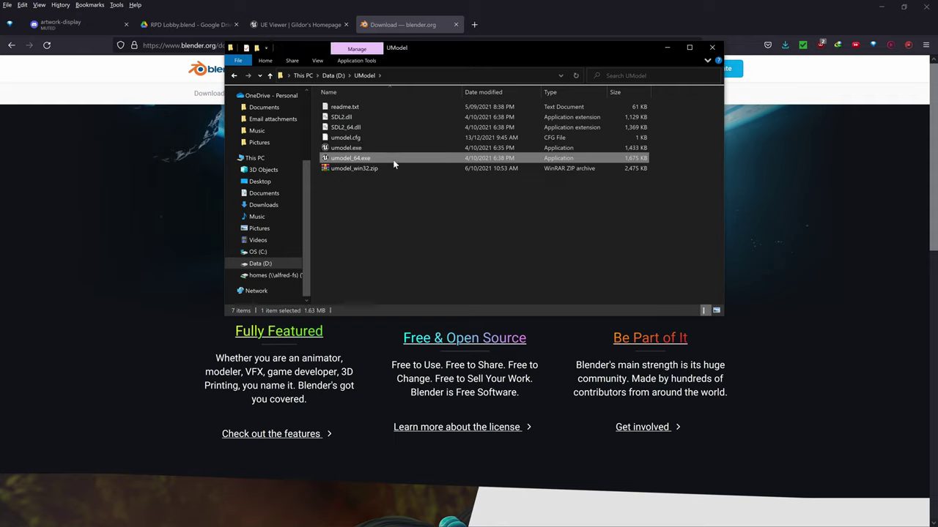
double_click(350, 157)
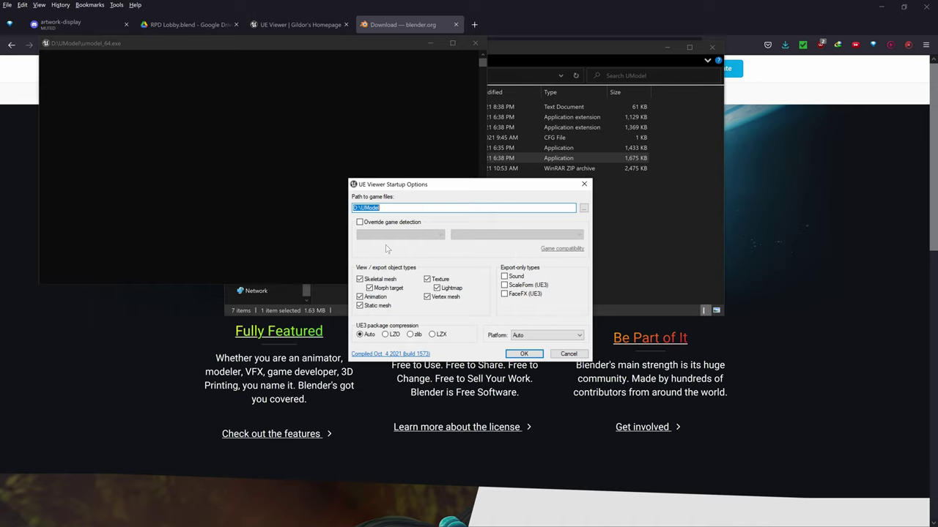
Switch to Discord in Firefox, browse the project-files channel, and find the Dead By Daylight 5.4.0 download post in pak-files.
key("super")
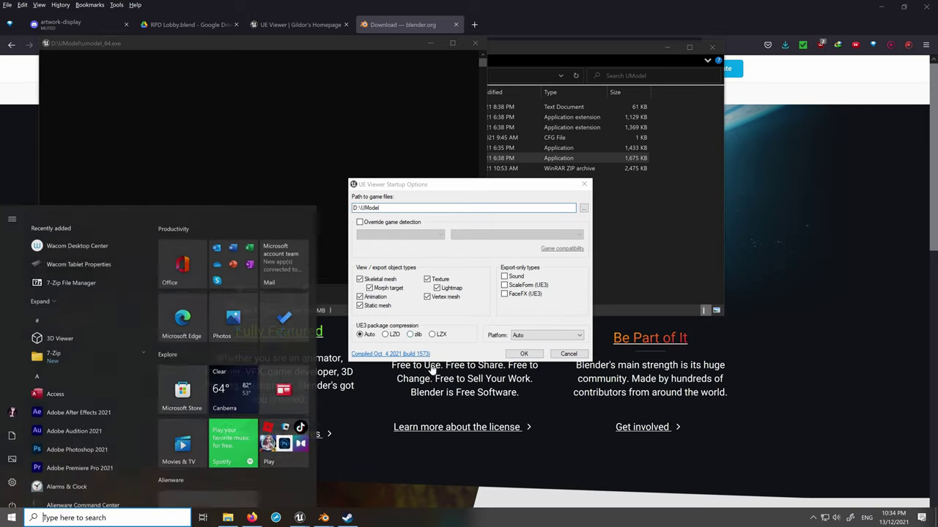
left_click(104, 27)
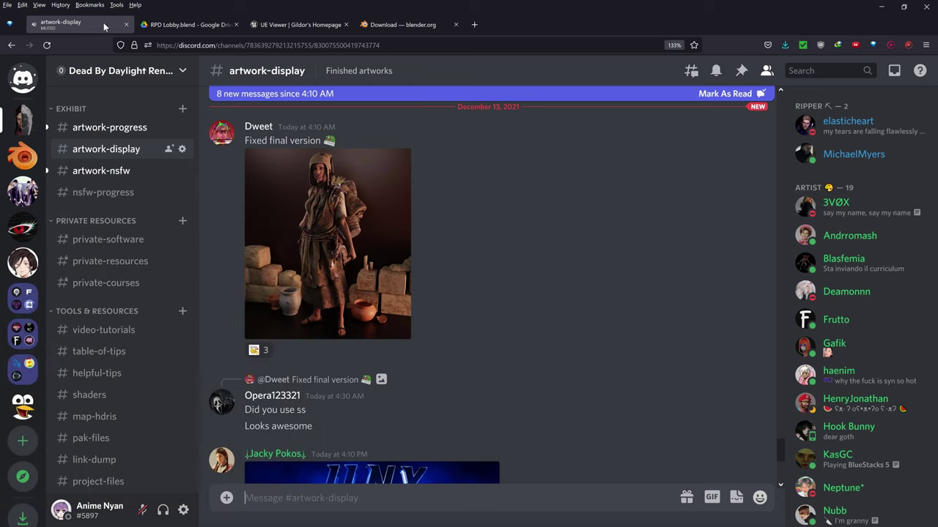
scroll(117, 308, "down", 5)
left_click(98, 248)
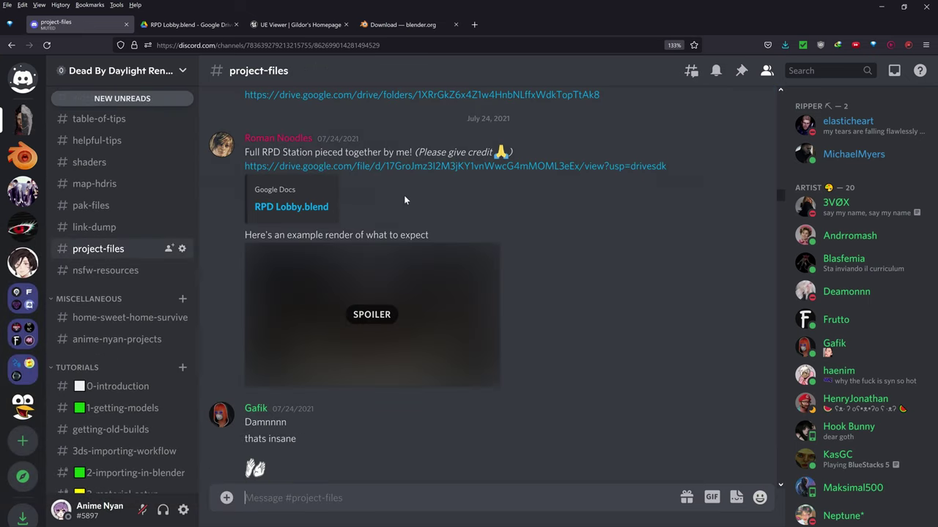
scroll(461, 320, "down", 5)
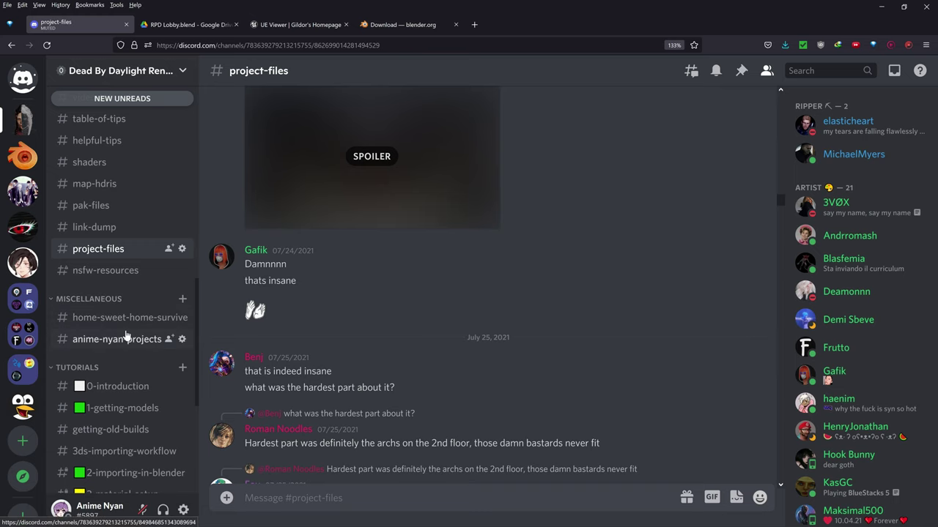
left_click(94, 209)
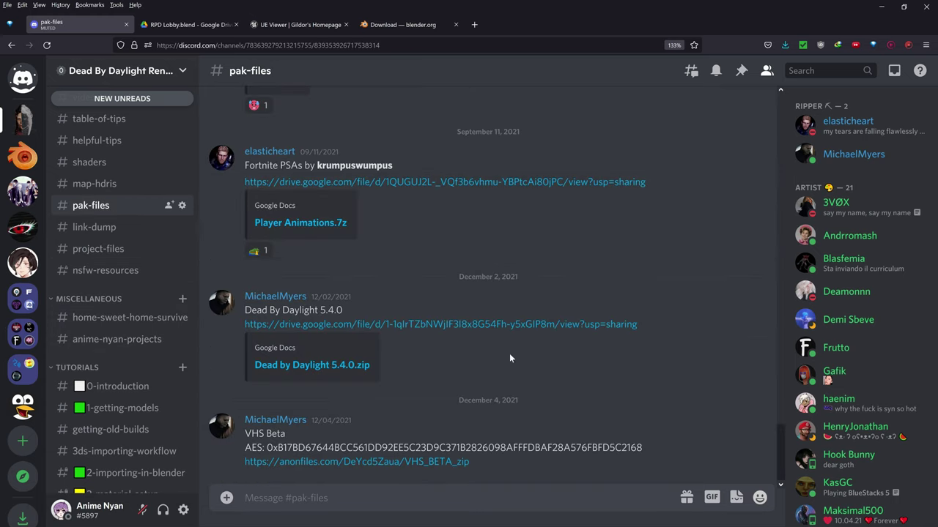
double_click(366, 313)
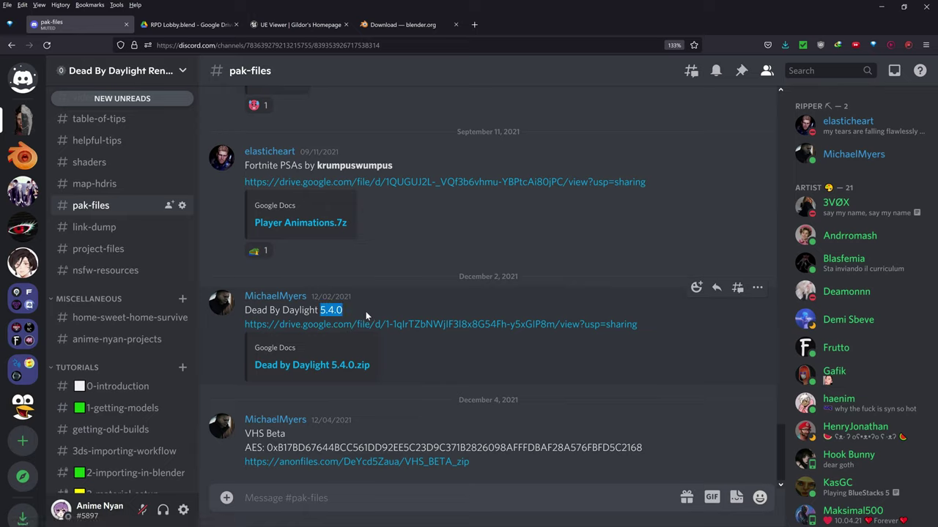
left_click(367, 315)
Switch to Steam, bring up the UE Viewer Startup Options to view the game path setting, and return to Steam.
key("super")
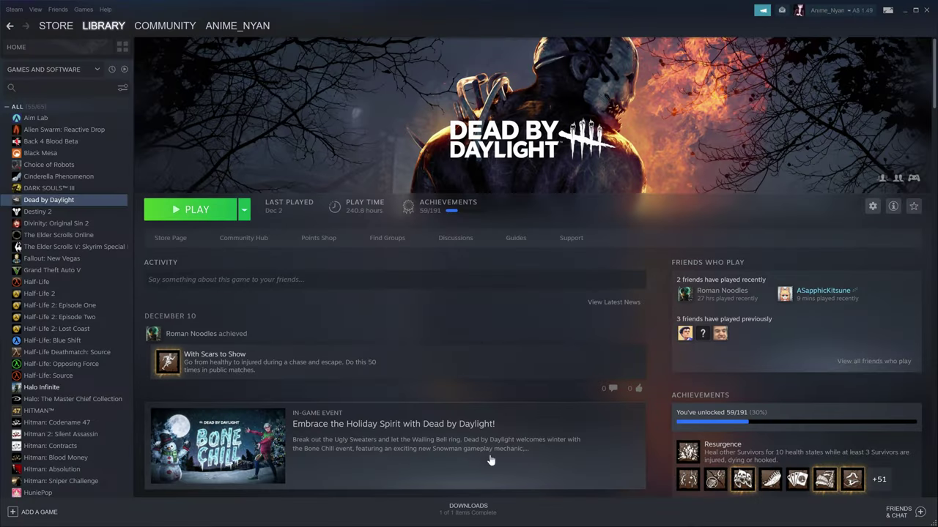
key("super")
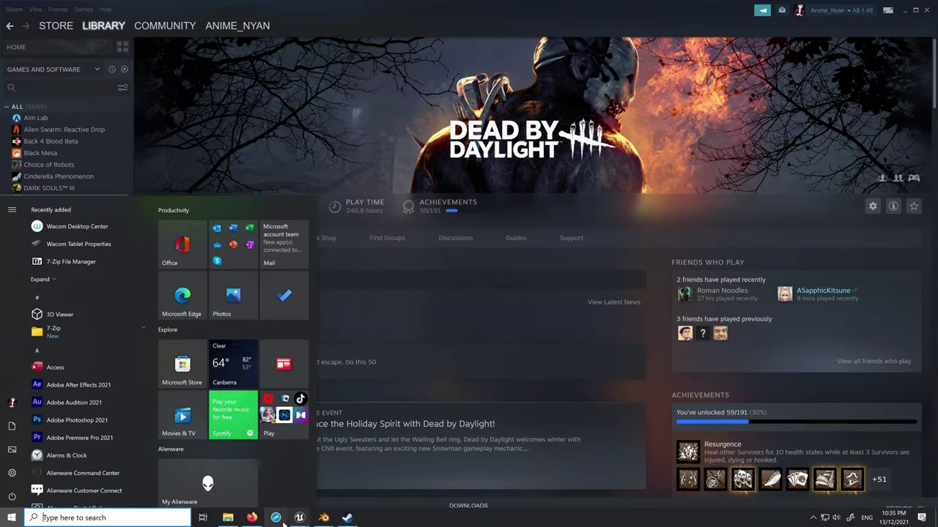
mouse_move(300, 517)
left_click(350, 480)
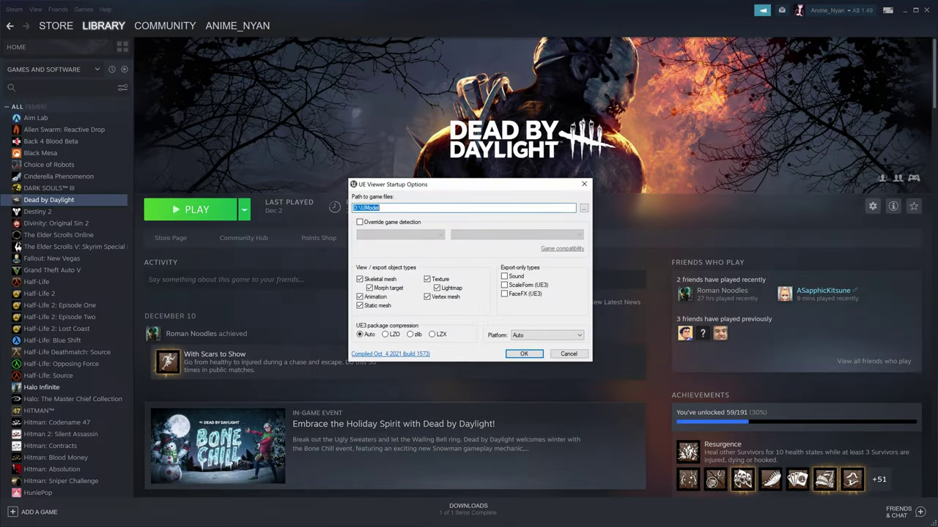
left_click(869, 248)
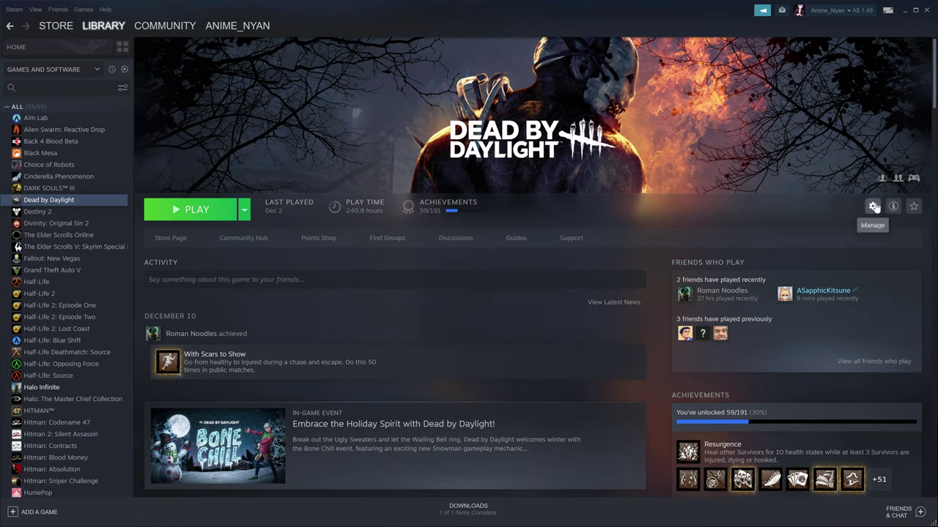
Select Dead by Daylight in the Steam library and browse its local files.
left_click(98, 28)
left_click(70, 199)
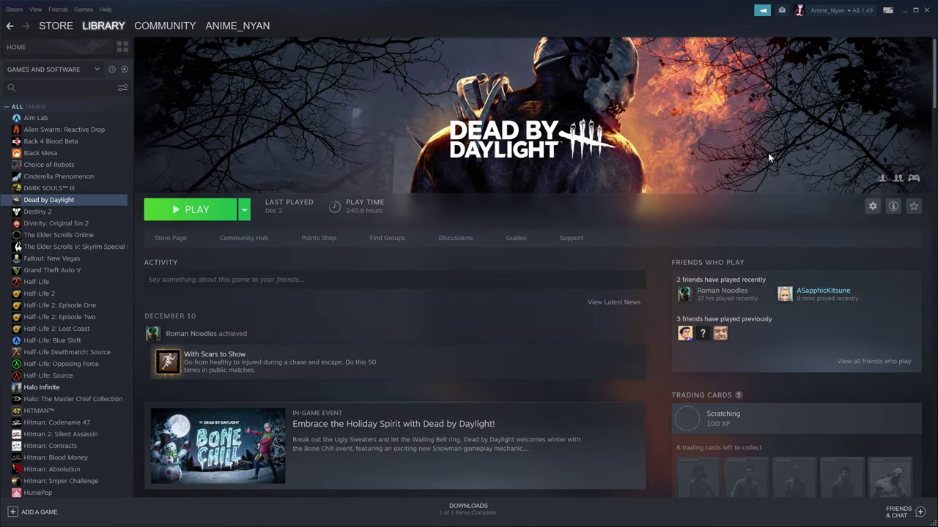
left_click(872, 205)
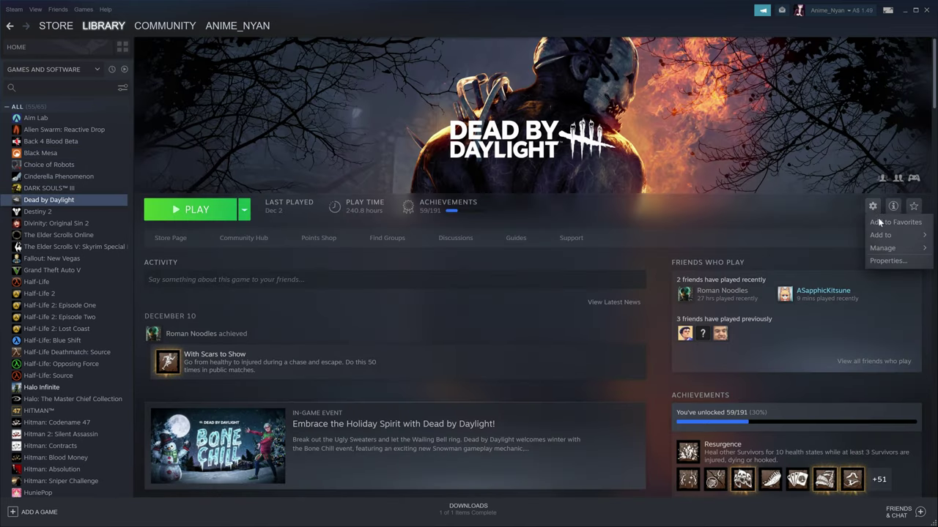
mouse_move(877, 248)
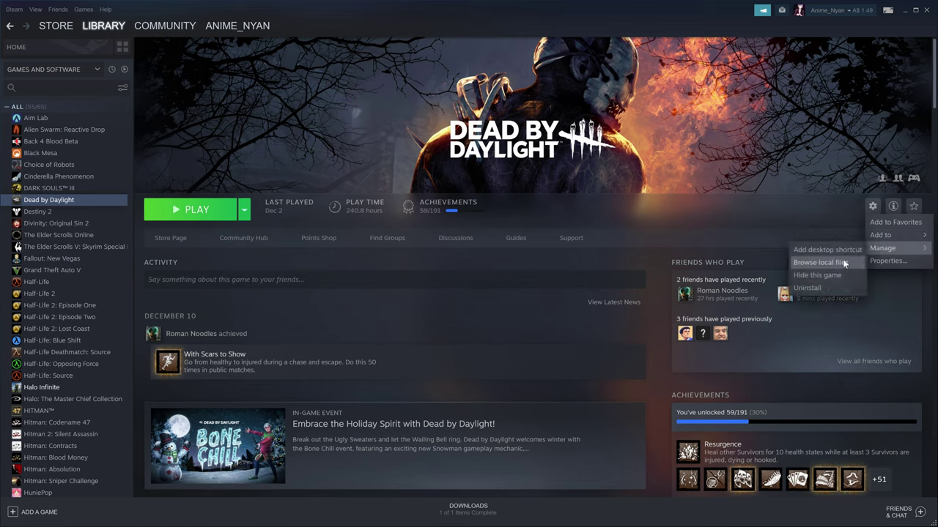
left_click(820, 262)
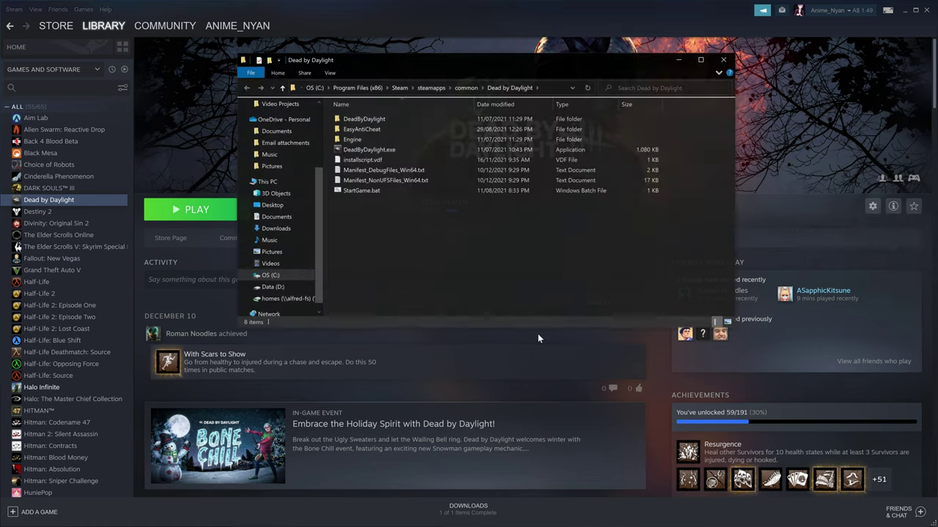
Copy the full path of the Dead by Daylight installation folder from File Explorer.
left_click(550, 86)
left_click(552, 212)
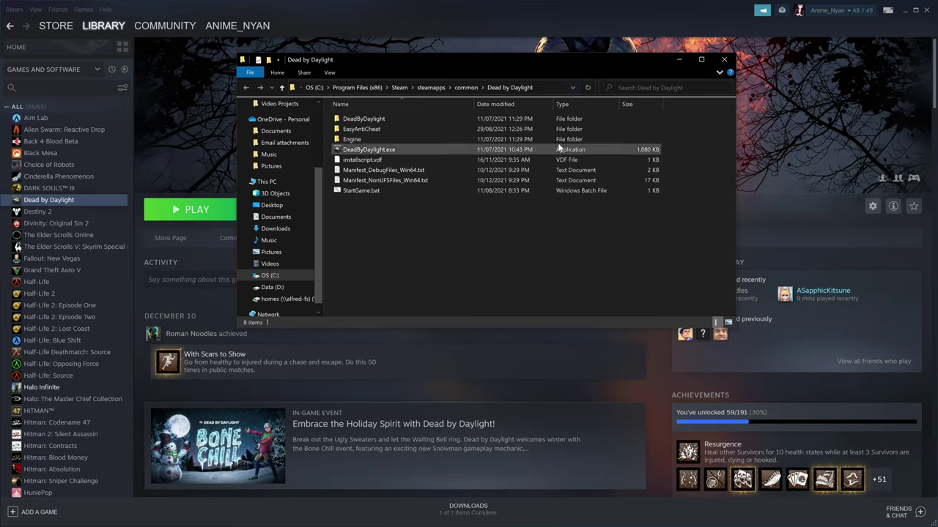
left_click(549, 87)
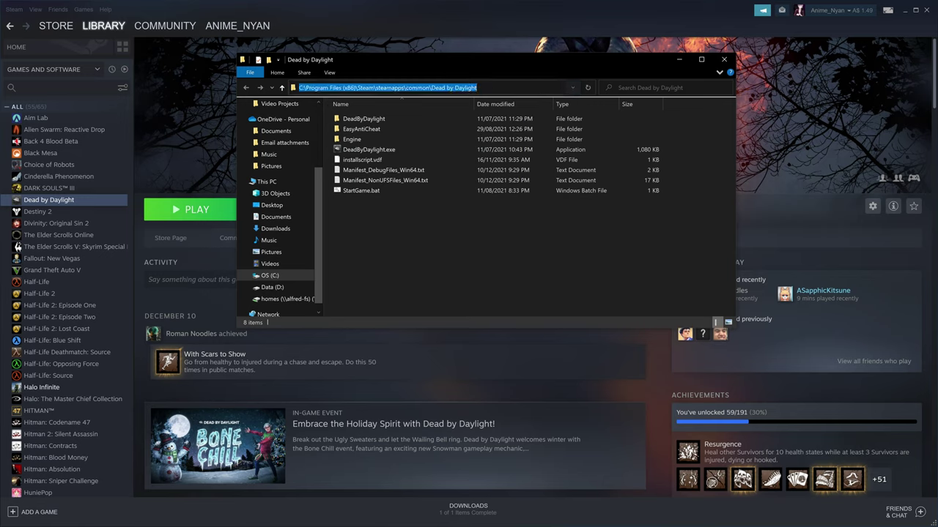
left_click(538, 190)
left_click(549, 87)
key("ctrl+c")
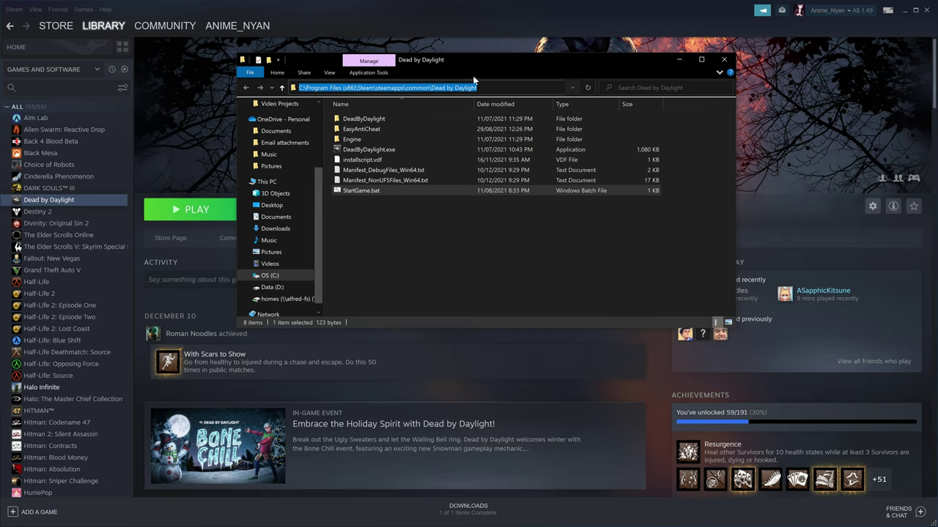
Switch to UE Viewer and set the path to game files to C:\Program Files (x86)\Steam\steamapps\common\Dead by Daylight.
key("super")
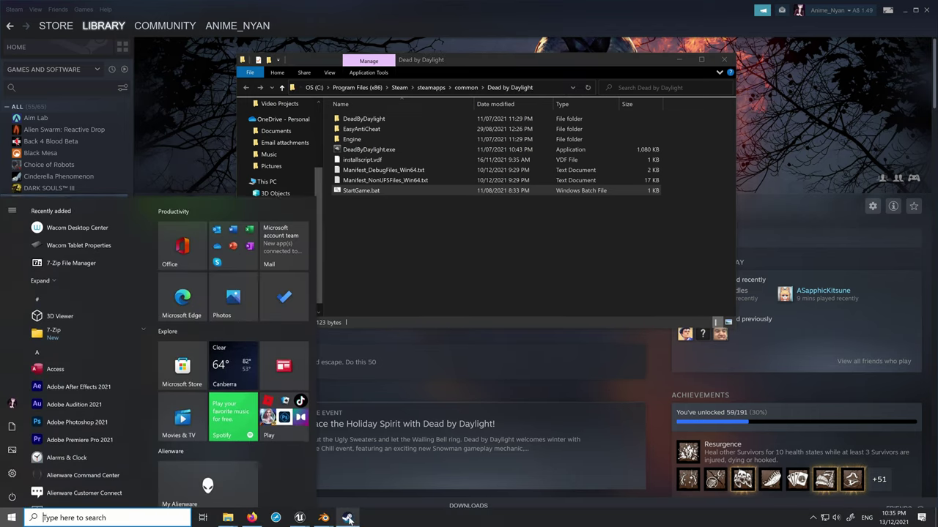
mouse_move(302, 519)
left_click(356, 485)
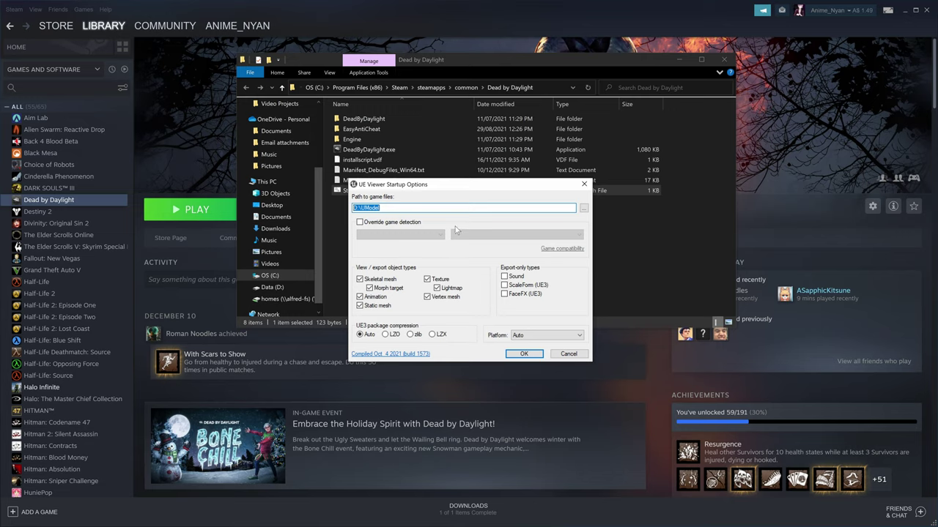
key("ctrl+v")
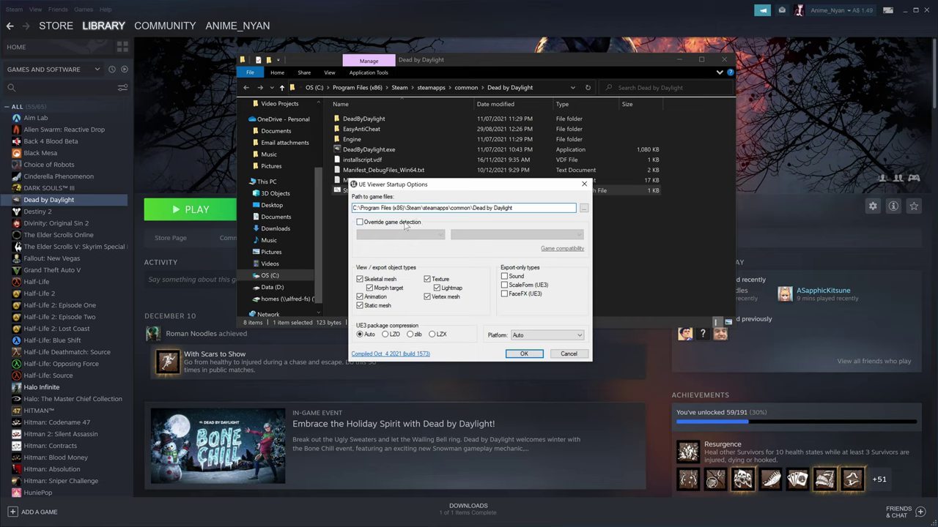
Override game detection with Unreal engine 4, version Unreal engine 4.25, and load the game packages.
left_click(405, 224)
left_click(402, 234)
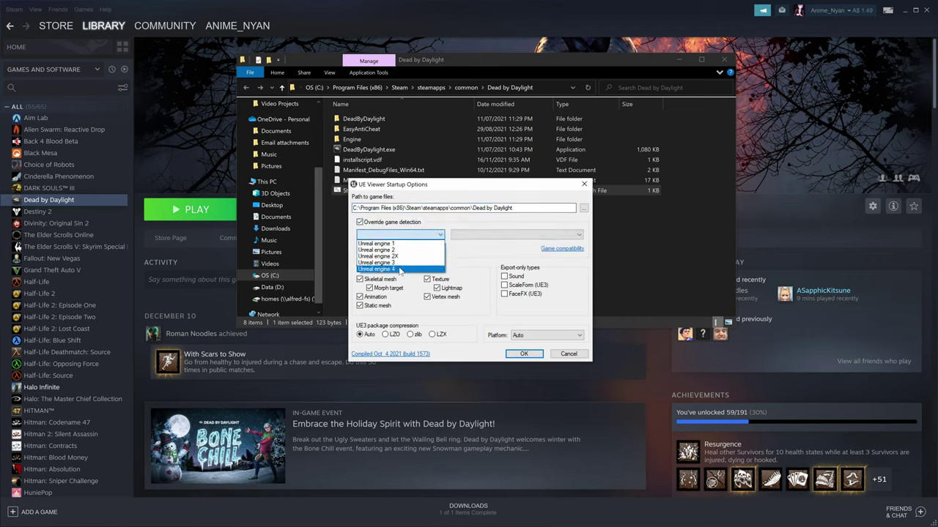
left_click(400, 269)
left_click(498, 235)
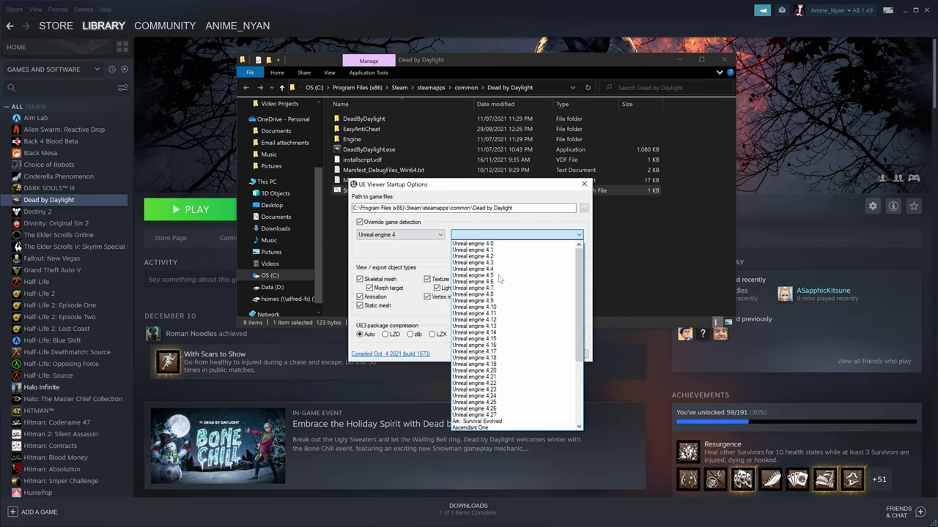
left_click(498, 405)
left_click(522, 355)
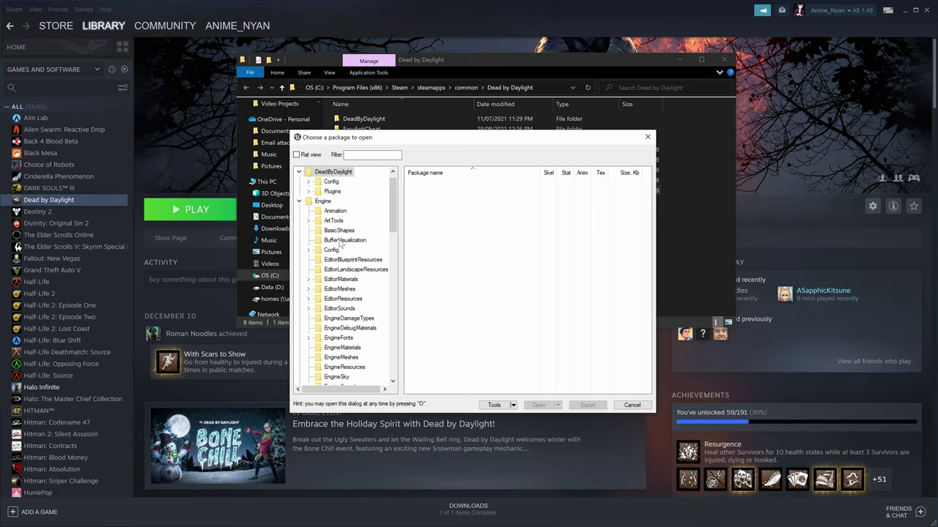
Expand the Characters folder under Game in the package tree and list its packages.
scroll(339, 245, "down", 3)
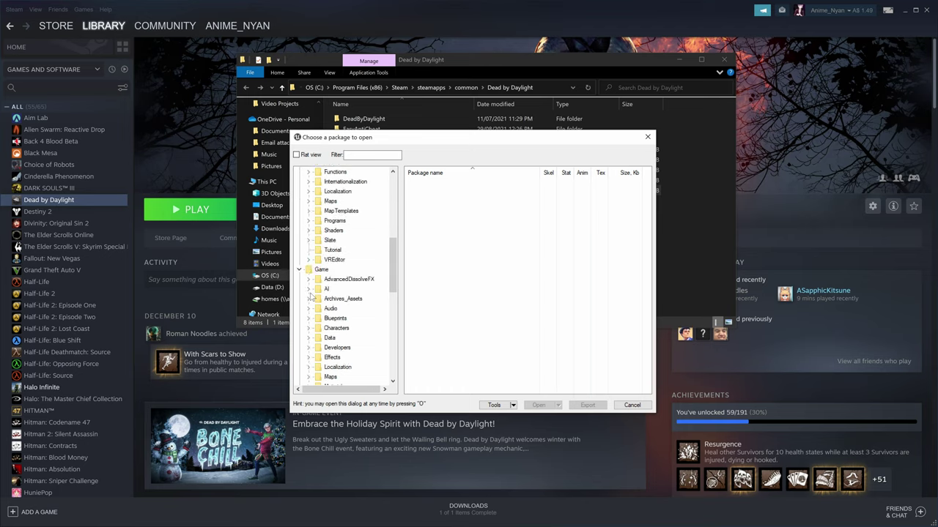
left_click(308, 327)
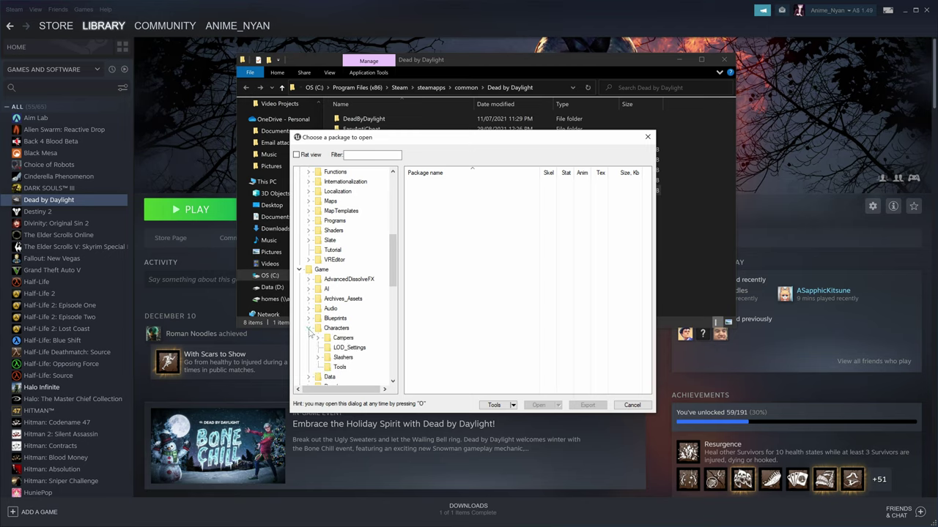
scroll(333, 331, "down", 1)
scroll(336, 332, "up", 1)
left_click(336, 328)
scroll(339, 321, "down", 3)
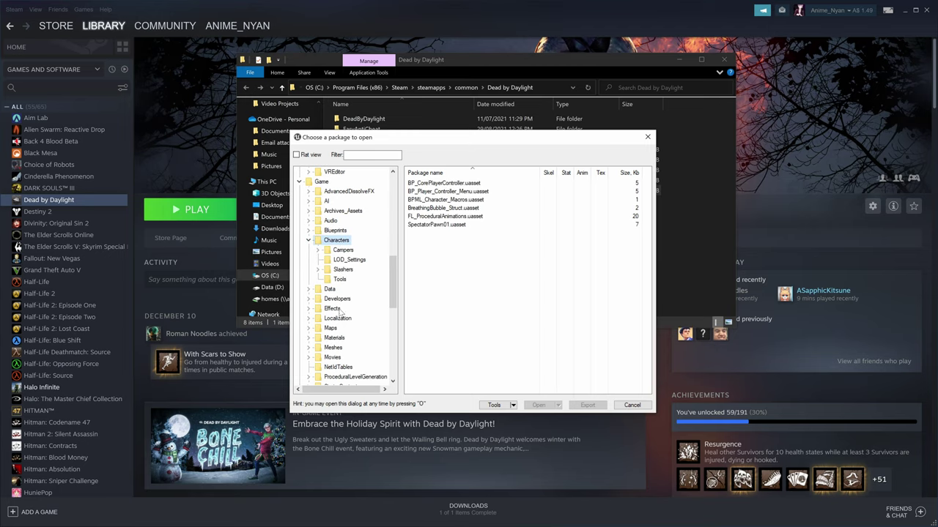
Inspect the Campers and Slashers folders under Characters and expand Campers to browse its survivor folders, including Kenya.
left_click(348, 250)
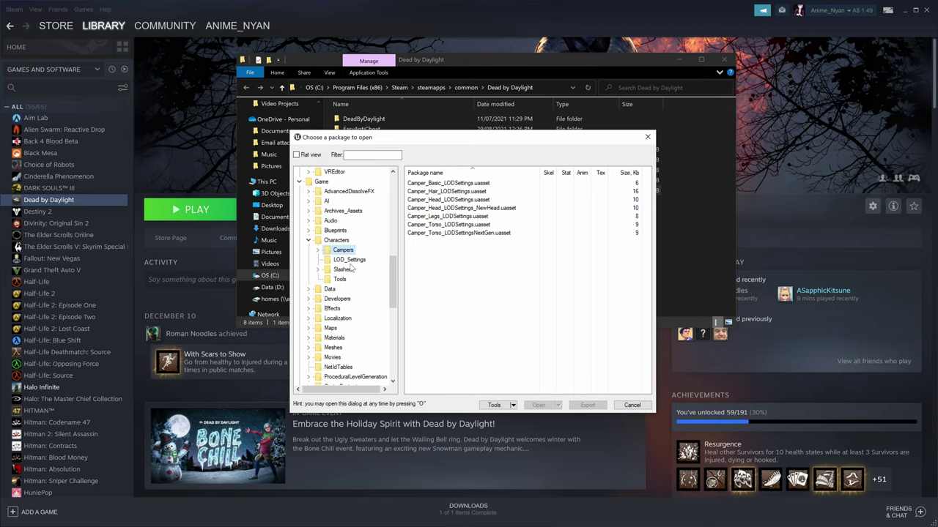
left_click(337, 271)
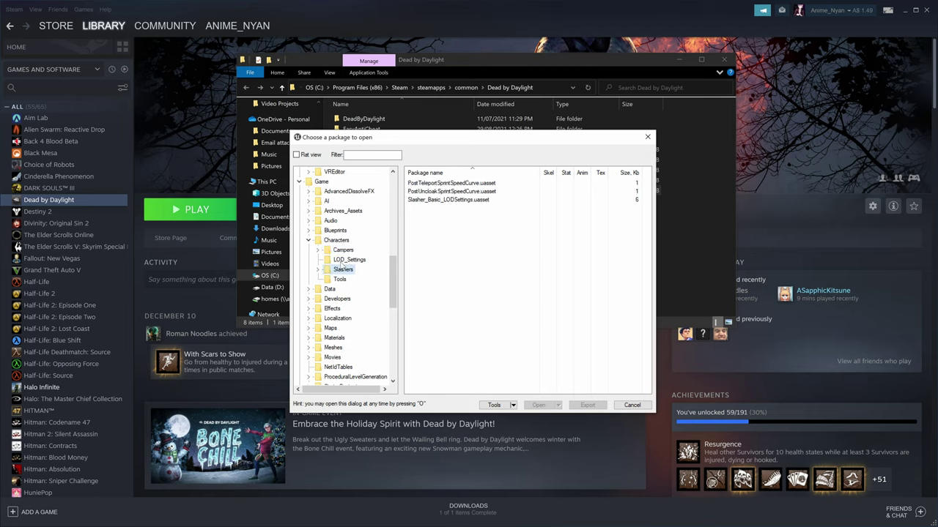
left_click(318, 250)
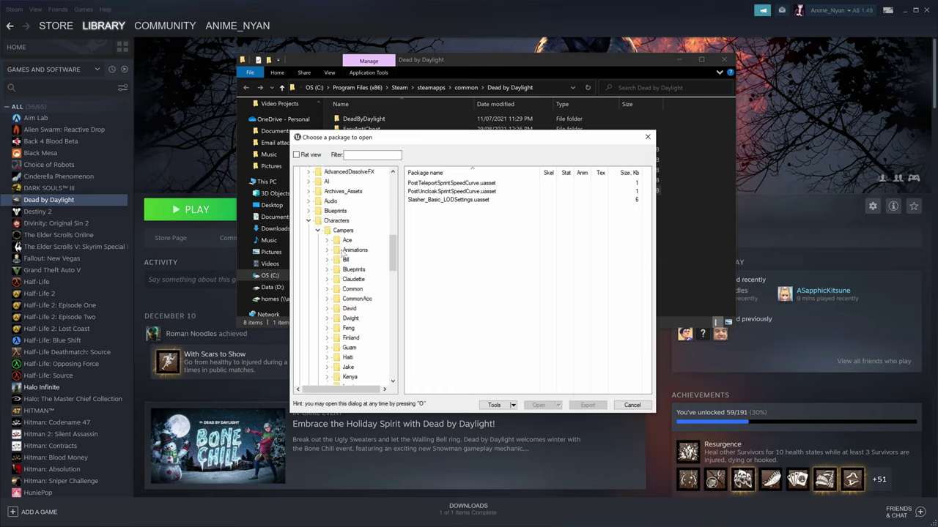
scroll(355, 266, "down", 2)
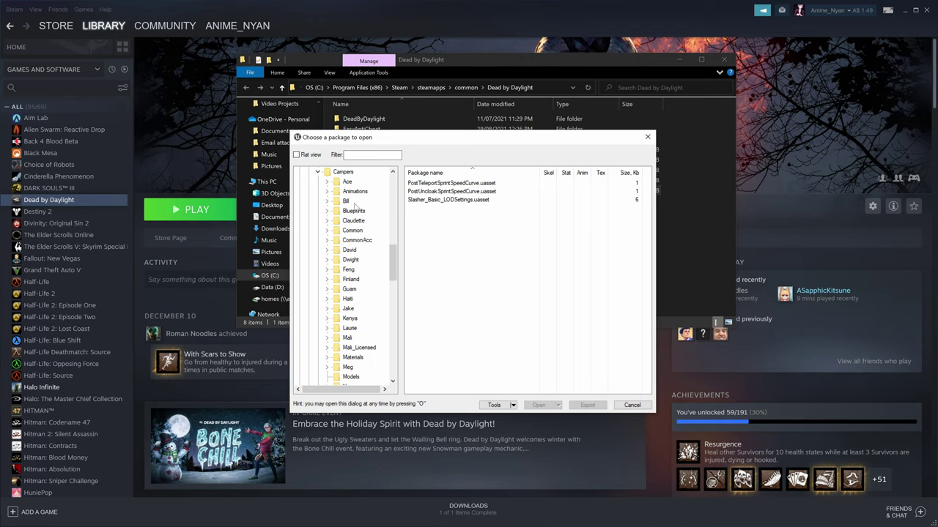
left_click(345, 321)
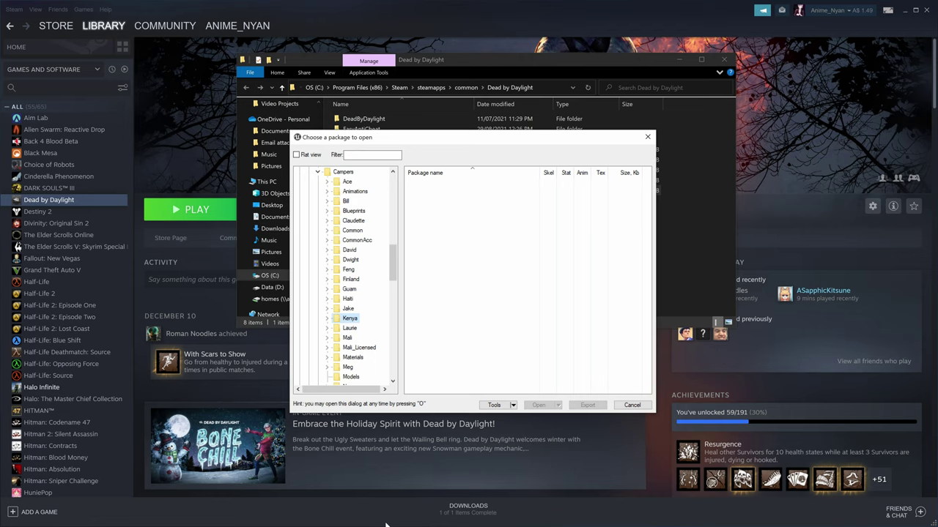
Switch to Firefox and open the faq channel of the Dead by Daylight Discord server.
key("super")
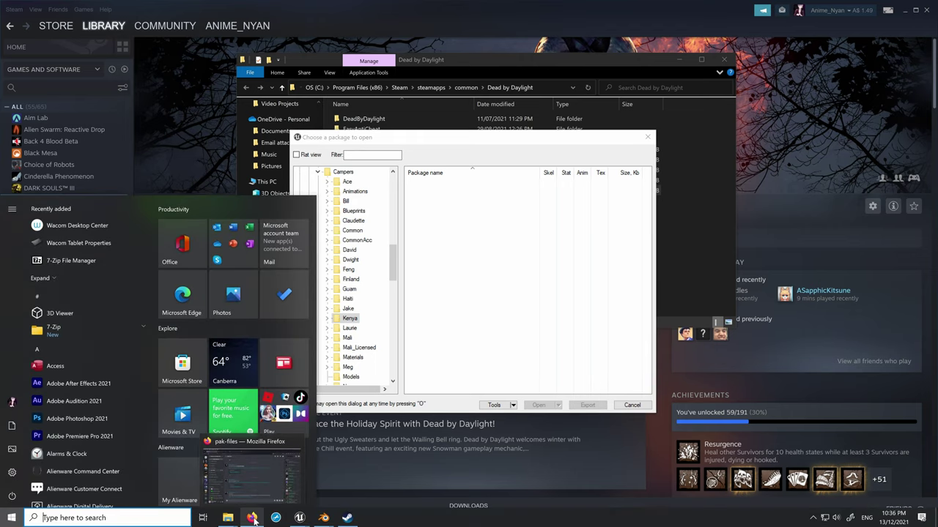
left_click(254, 519)
scroll(106, 215, "up", 10)
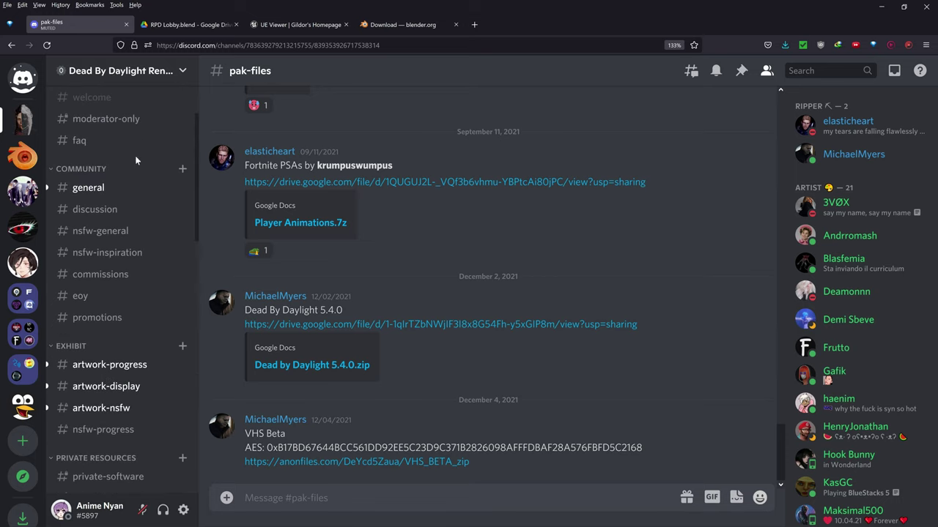
scroll(129, 216, "up", 3)
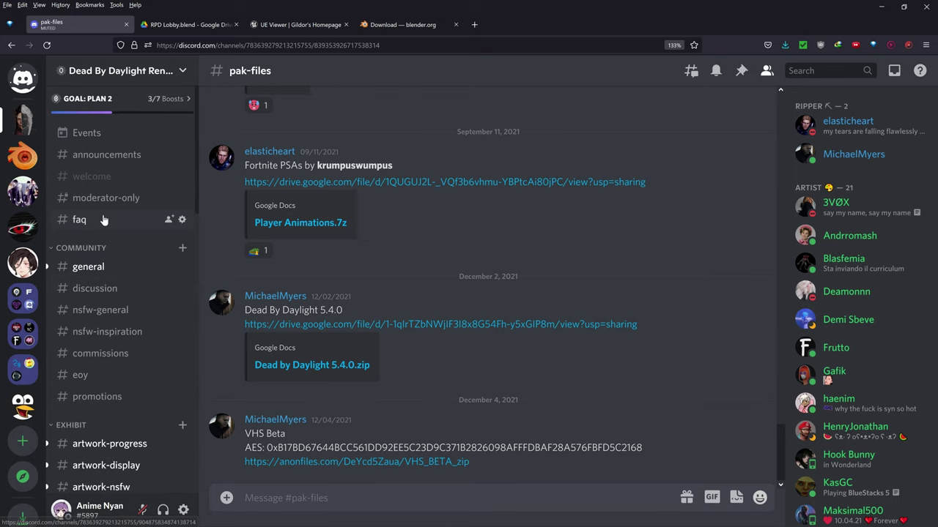
left_click(81, 220)
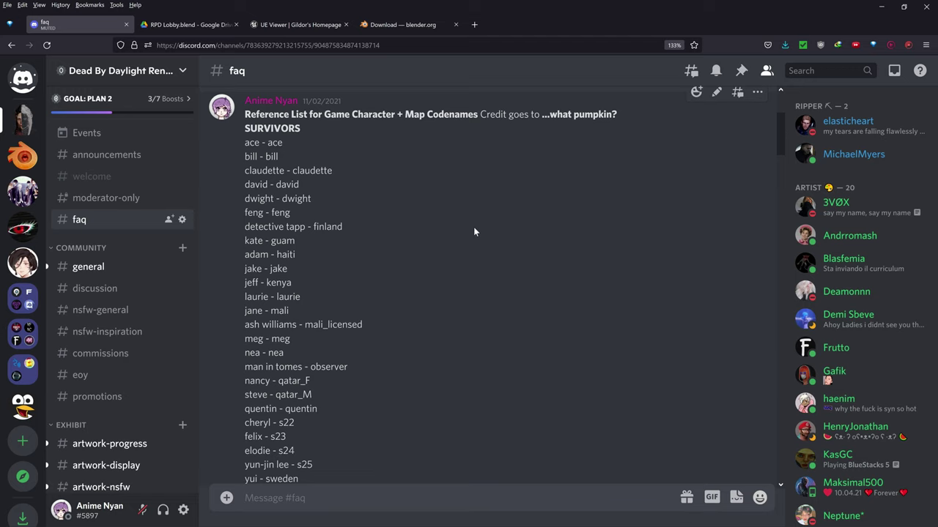
Look up the game folder codename for the survivor Mikaela in the faq channel's character reference list.
scroll(474, 232, "down", 3)
left_click(79, 219)
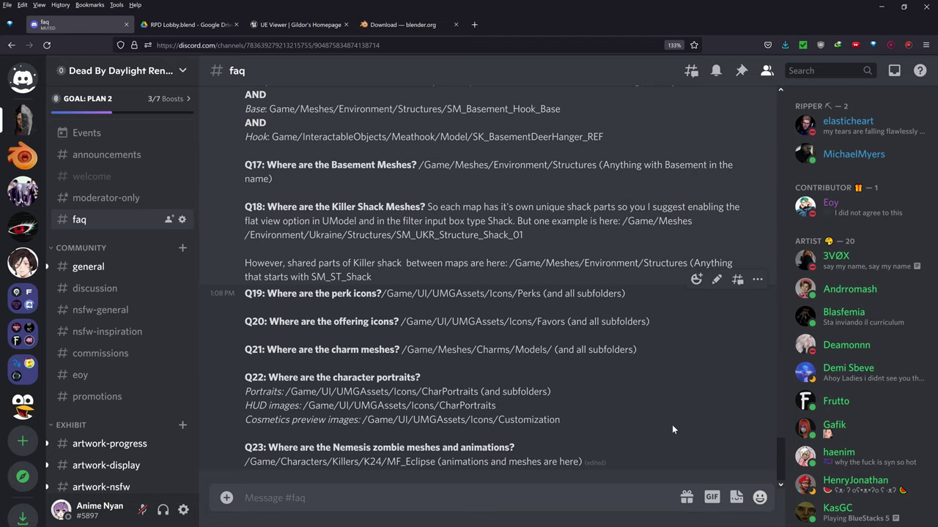
middle_click_drag(674, 434, 660, 380)
scroll(287, 299, "down", 5)
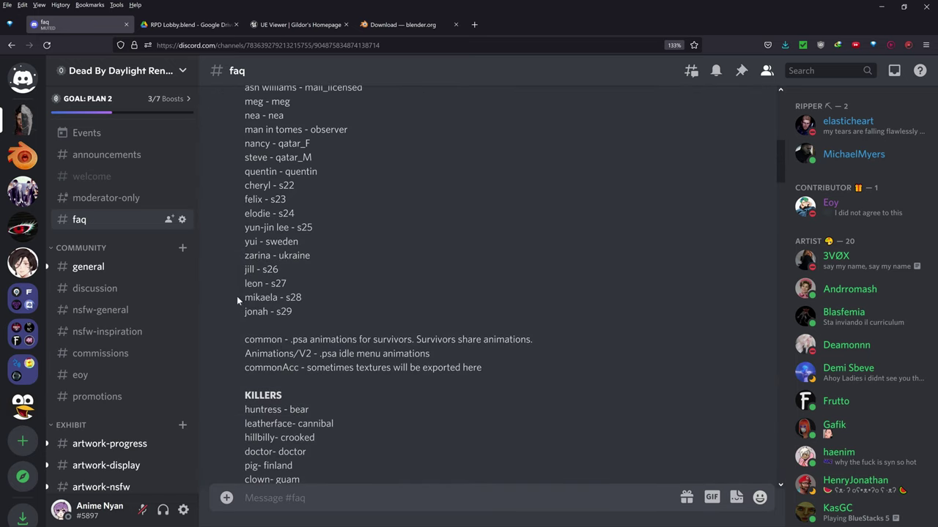
left_click_drag(237, 299, 329, 296)
left_click(342, 328)
Switch back to UE Viewer, expand the S28 folder under Campers, and list the packages in its Models subfolder.
key("super")
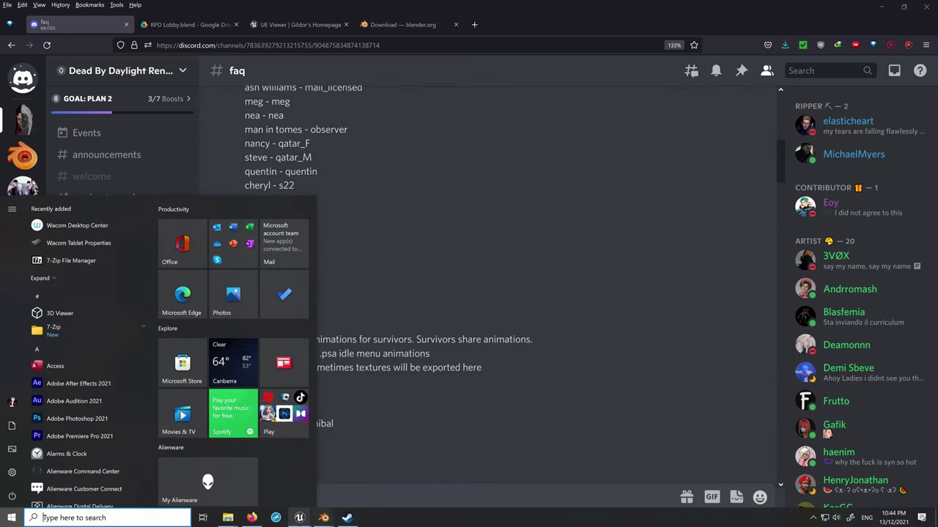
mouse_move(299, 517)
left_click(354, 463)
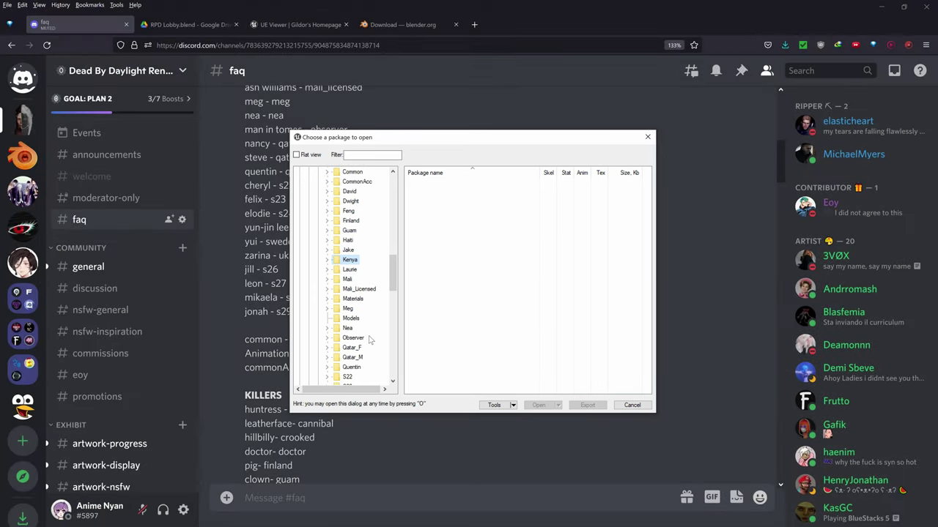
scroll(370, 339, "down", 3)
left_click(326, 348)
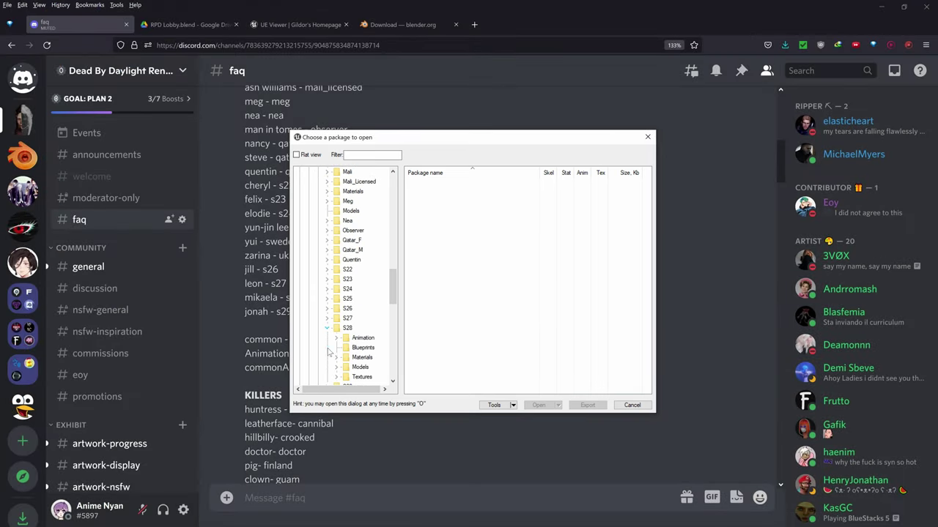
left_click(349, 328)
scroll(370, 325, "down", 2)
left_click(335, 309)
left_click(361, 309)
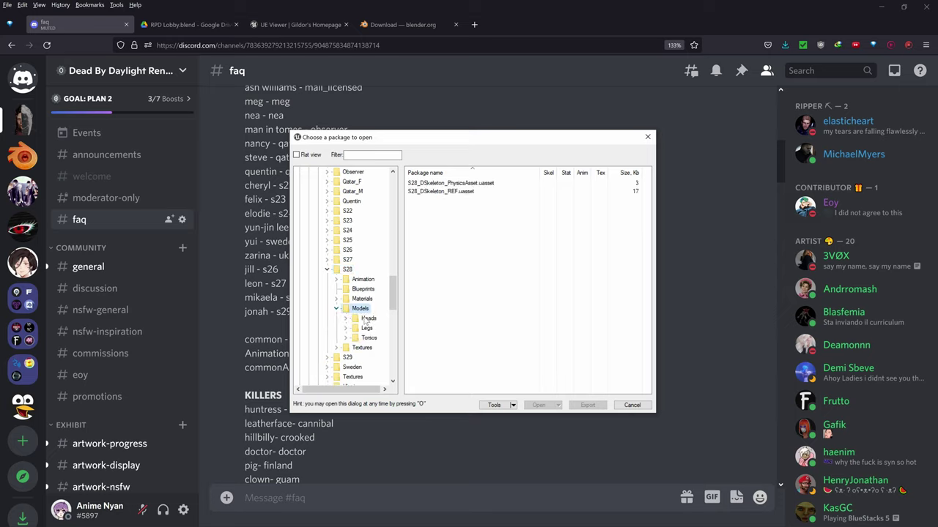
Select the S28_DSkeleton_REF.uasset package in the S28 Models folder and open its export options.
left_click(427, 192)
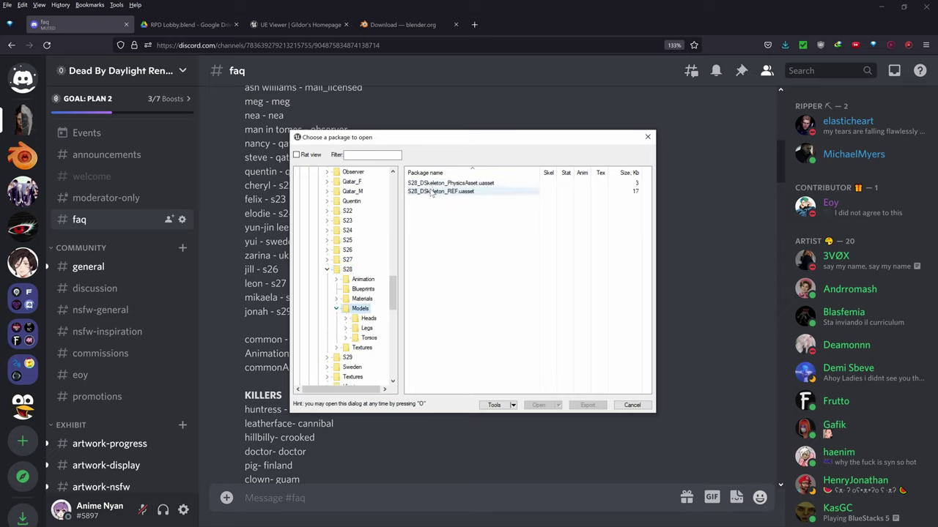
left_click(362, 299)
left_click(360, 308)
left_click(425, 192)
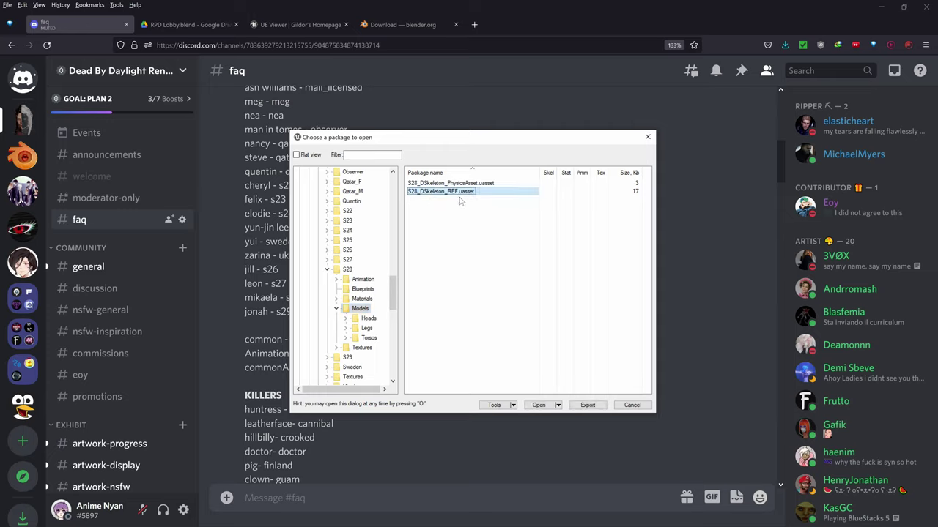
left_click(421, 185)
left_click(423, 192)
left_click(586, 407)
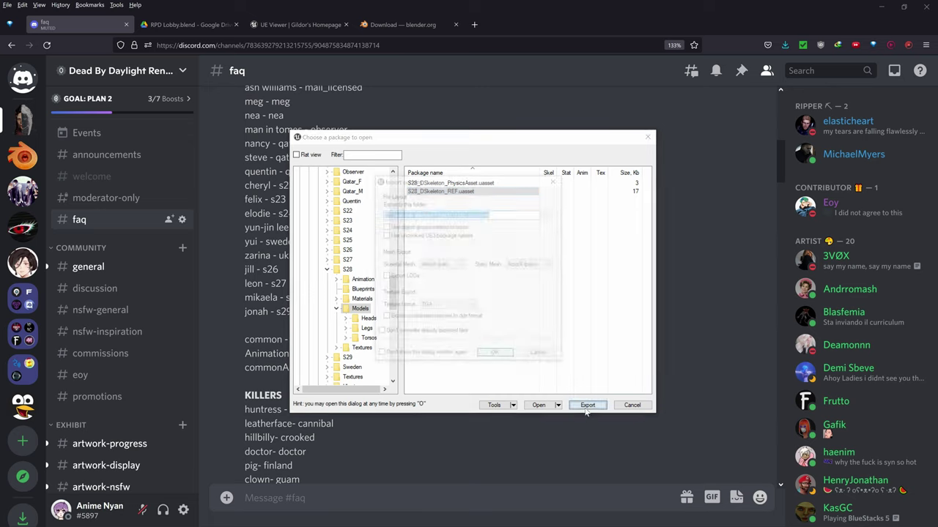
Export the skeleton package to a new folder named DBD Animation Tutorial inside C:\Seabrook\Blender Projects.
left_click(553, 215)
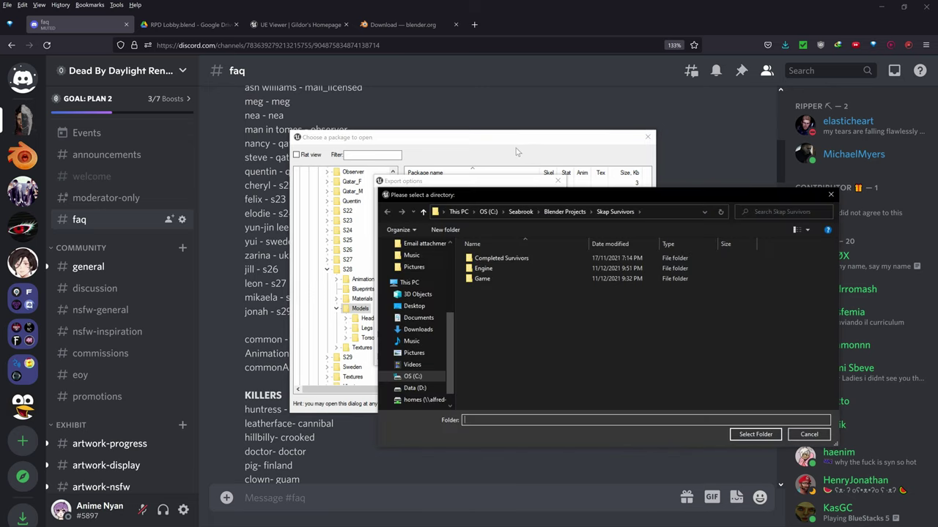
left_click(565, 212)
right_click(803, 286)
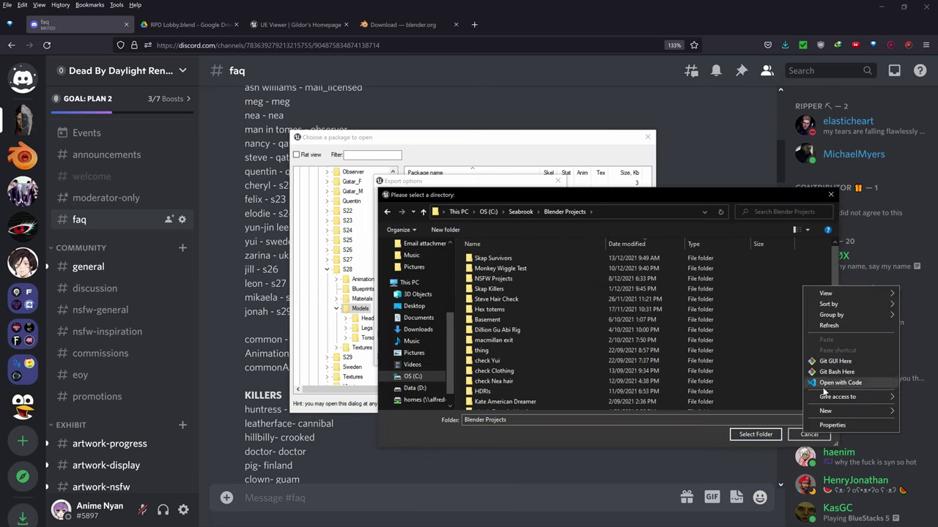
mouse_move(830, 411)
left_click(722, 290)
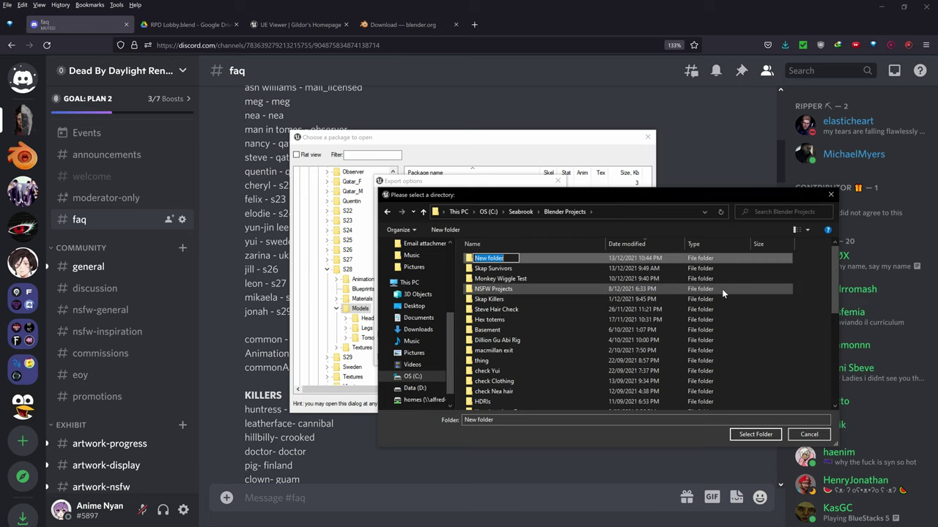
type("B")
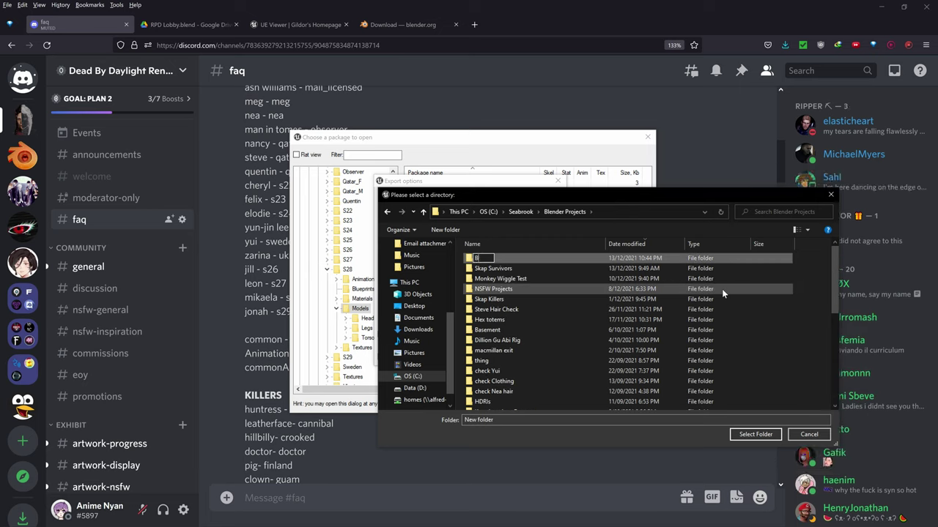
type("DBD Animation Tutorial")
key("Return")
key("Return")
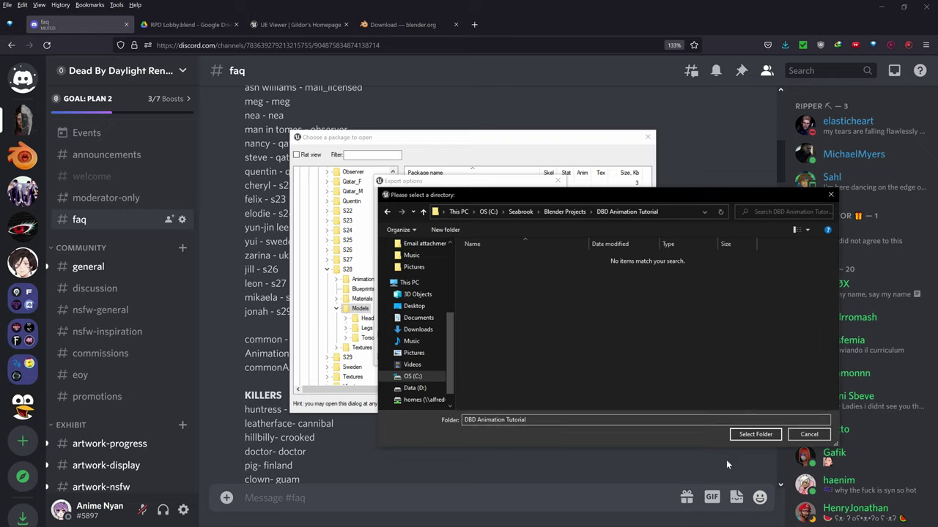
left_click(753, 435)
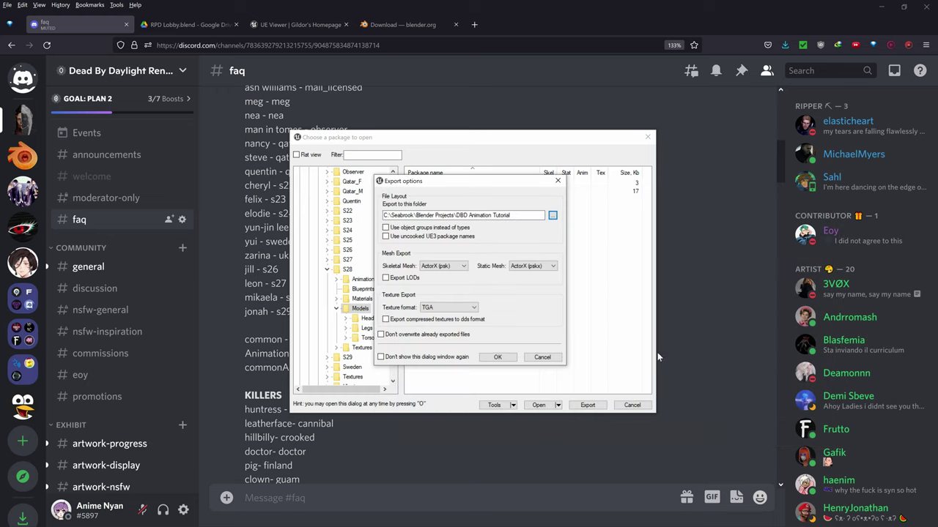
left_click(497, 357)
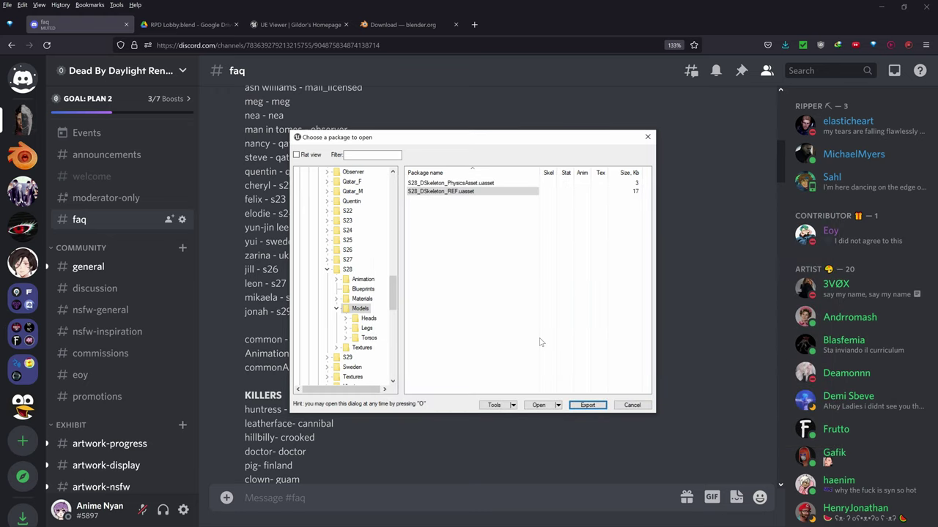
Open the entire content of the S28 Models folder in the viewer and page through the first loaded objects.
left_click(364, 319)
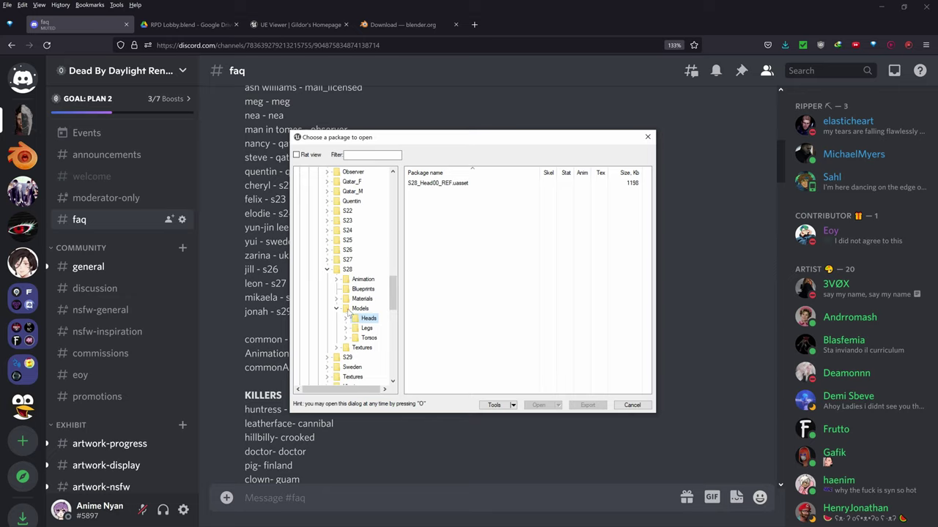
left_click(345, 318)
left_click(362, 309)
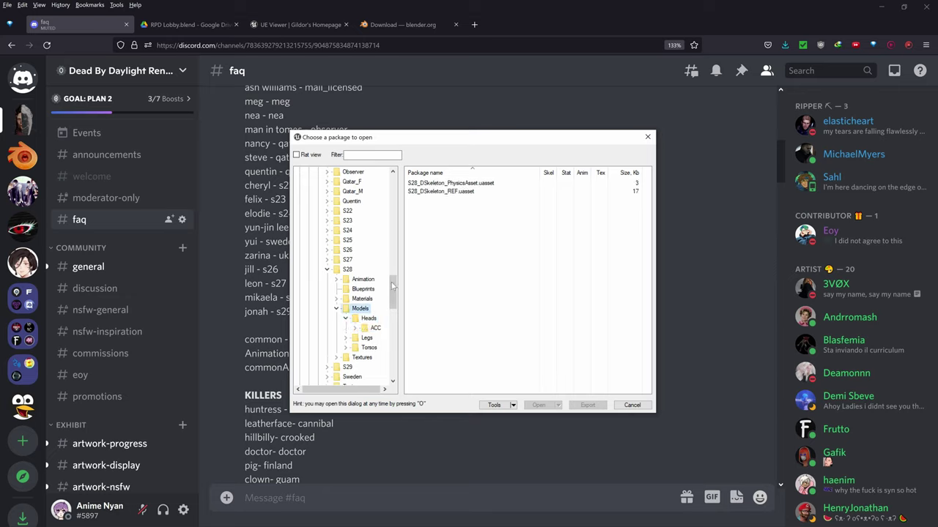
right_click(362, 312)
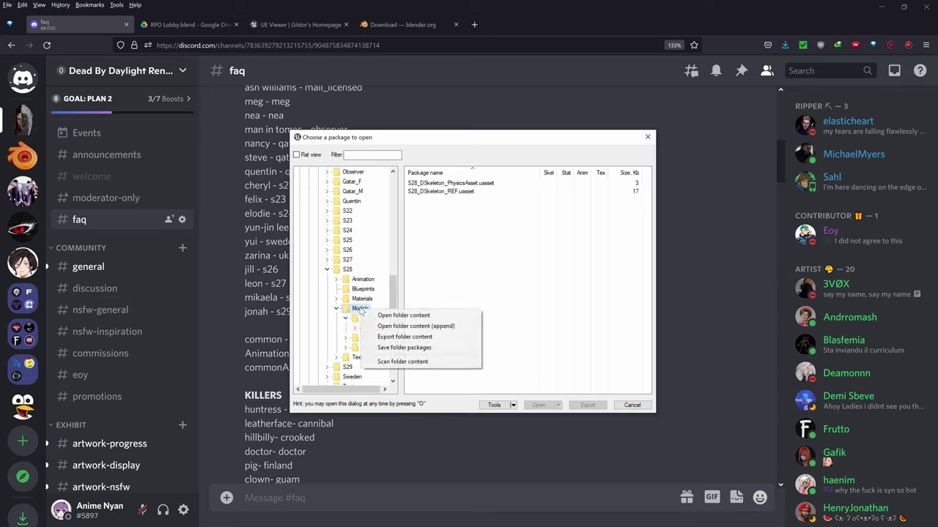
left_click(373, 315)
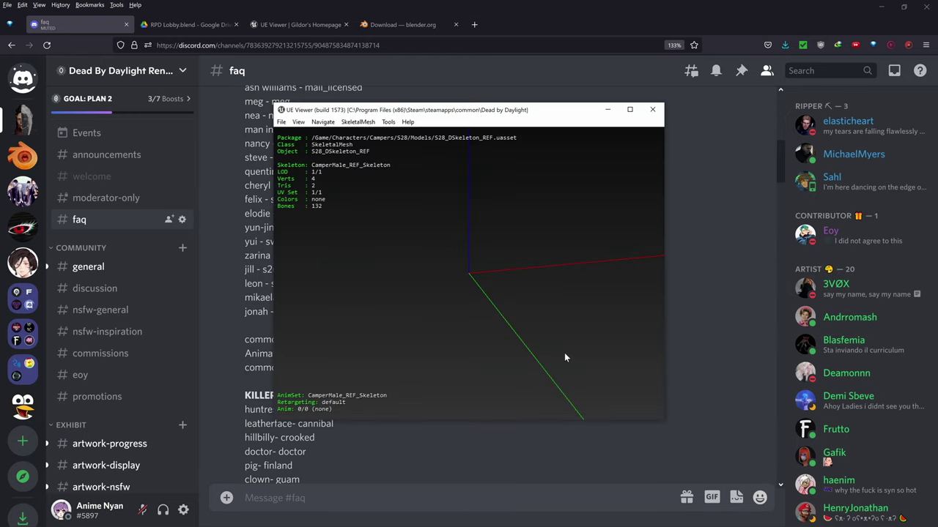
key("Page_Down")
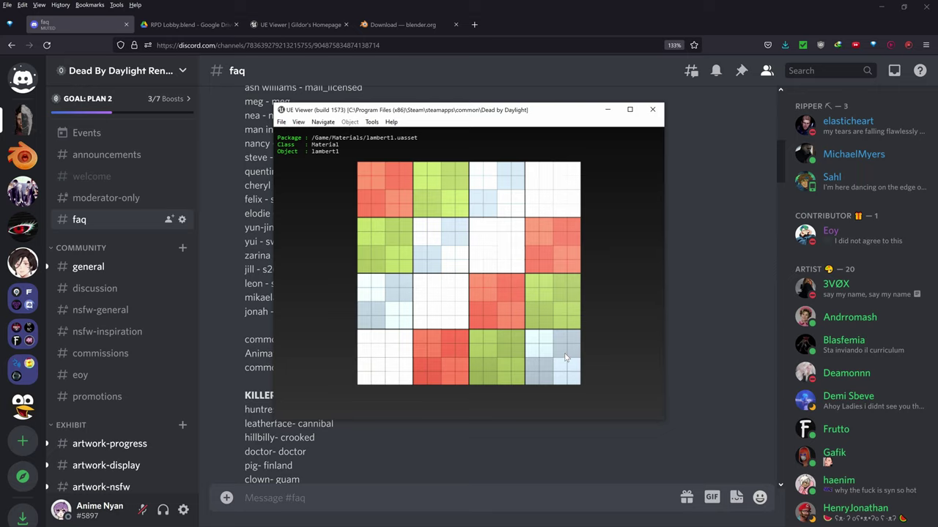
key("Page_Up")
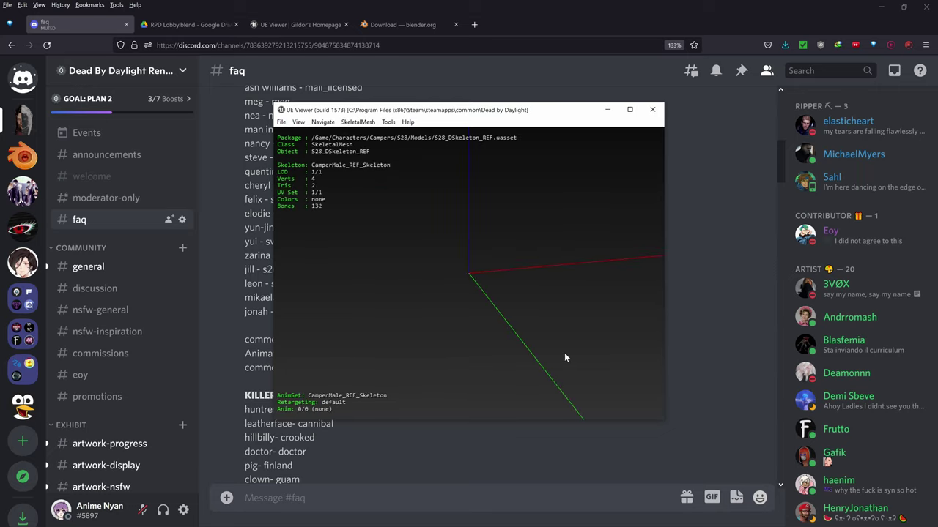
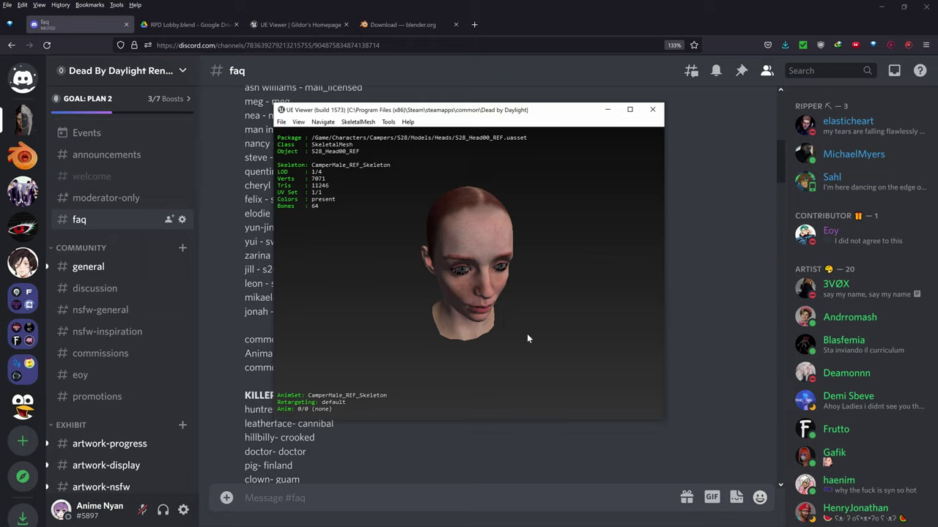
Tag the S28_Head00_REF head mesh and the S28_Hair_ACC006_REF hat-and-hair mesh to display them together.
key("m")
key("m")
key("m")
key("Page_Down")
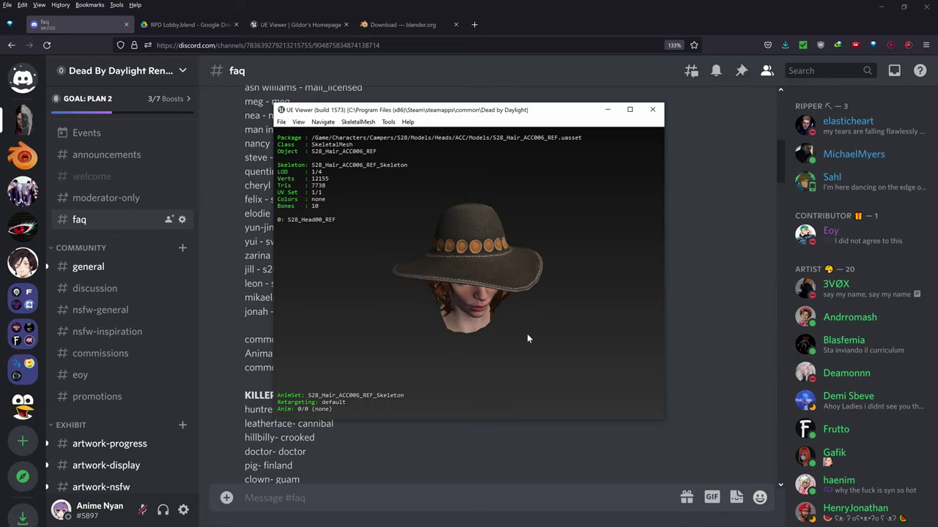
left_click_drag(526, 339, 526, 339)
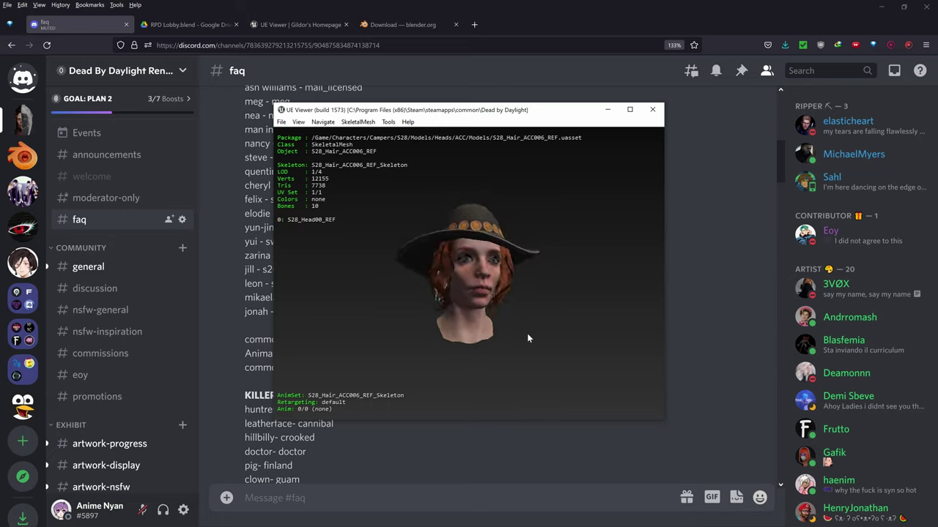
key("ctrl+a")
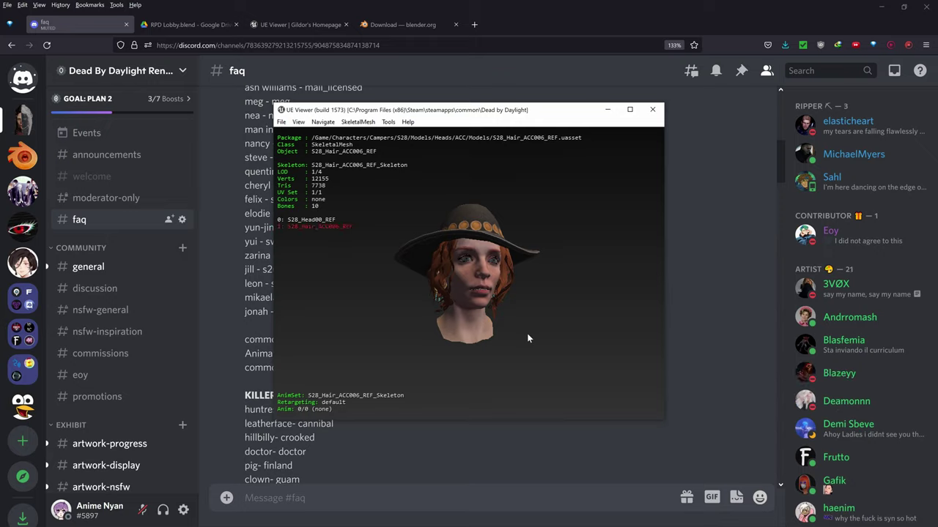
Tag the S28_Hair_ACC007_REF witch-hat mesh and the S28_Legs007_REF skirt mesh to display them with the head in place of the earlier hat.
key("Page_Down")
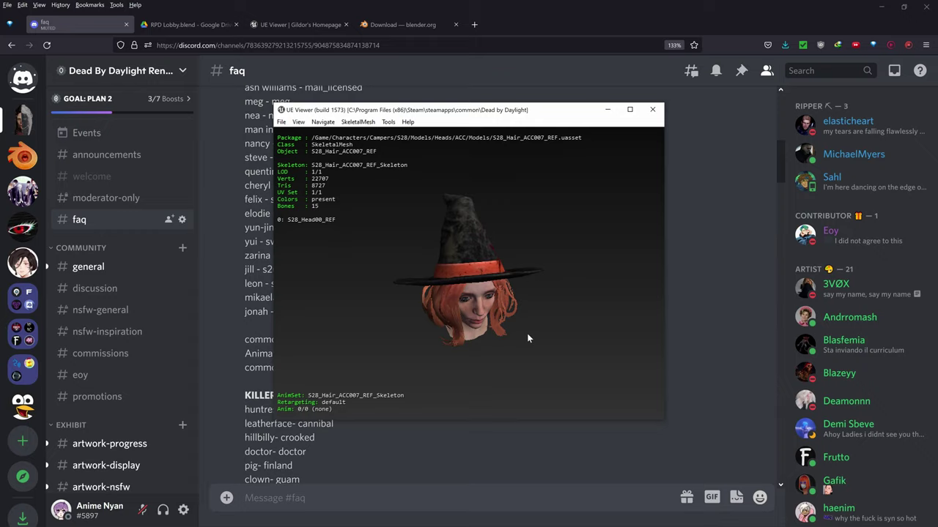
key("ctrl+a")
key("Page_Down")
key("Page_Down")
key("Page_Down")
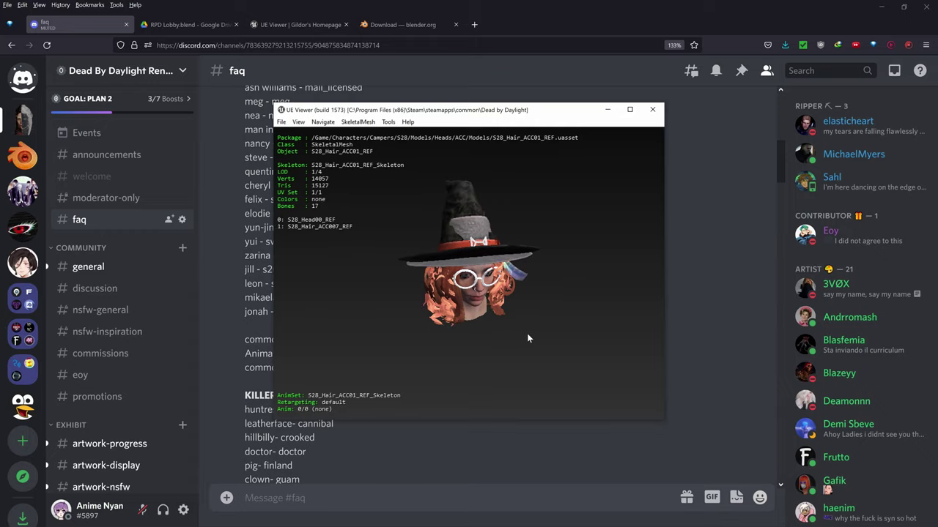
key("Page_Down")
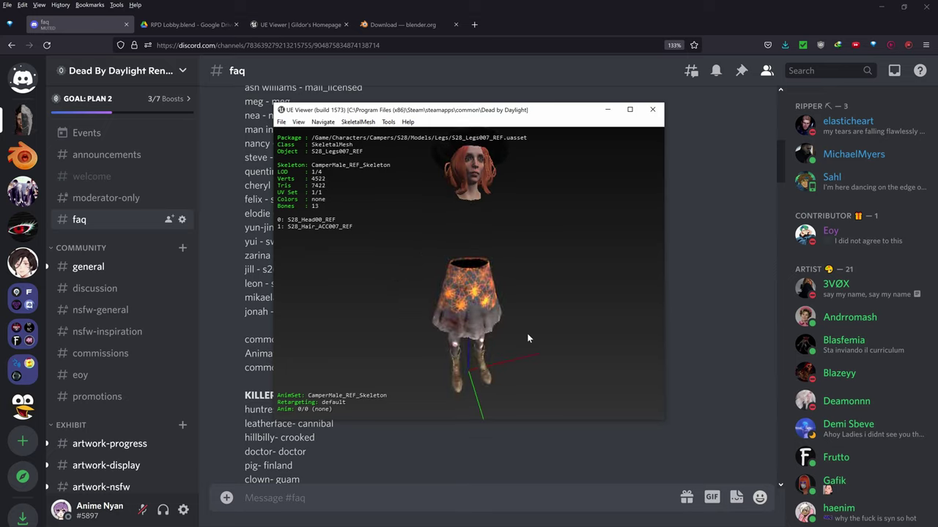
key("ctrl+a")
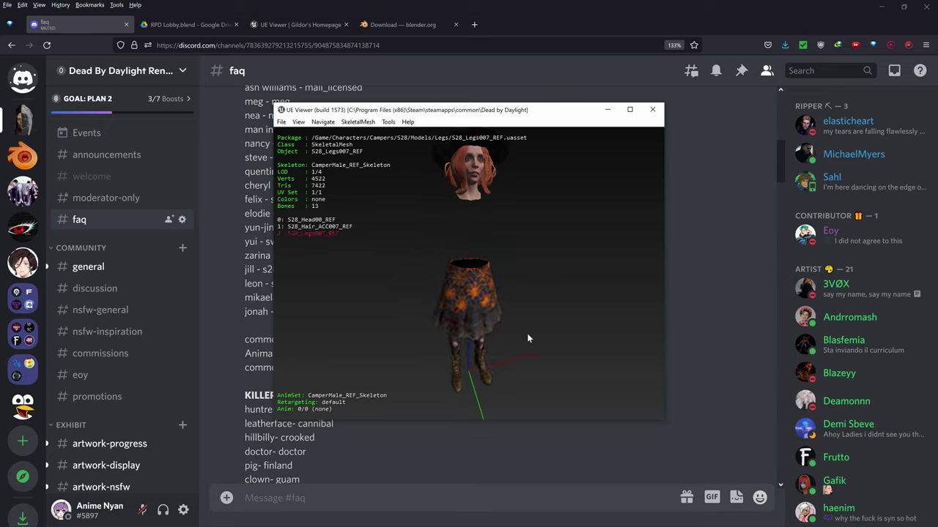
Tag the S28_Torso007_REF mesh to complete the outfit shown with the head, hat and legs.
key("Page_Down")
key("Page_Down")
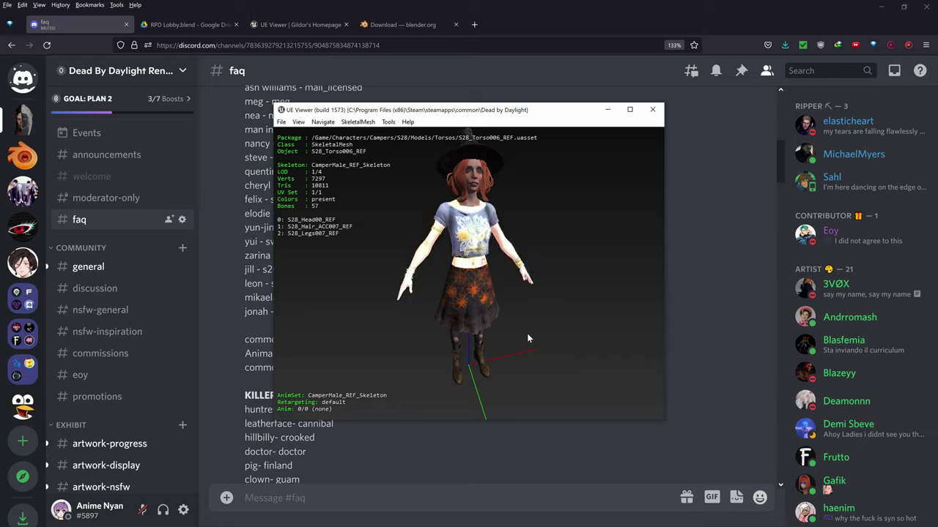
key("ctrl+a")
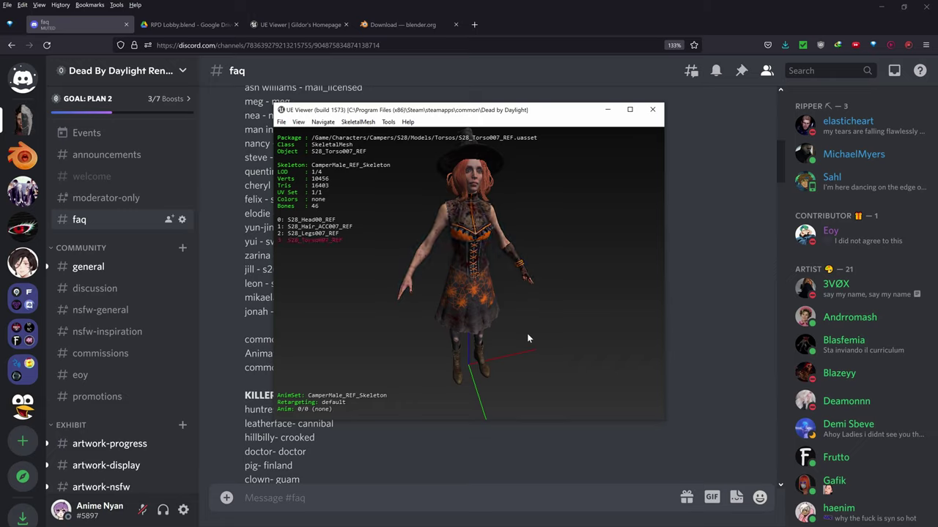
Export the assembled S28 head, hair, legs and torso meshes with the existing export settings.
left_click_drag(528, 338, 659, 340)
left_click(388, 122)
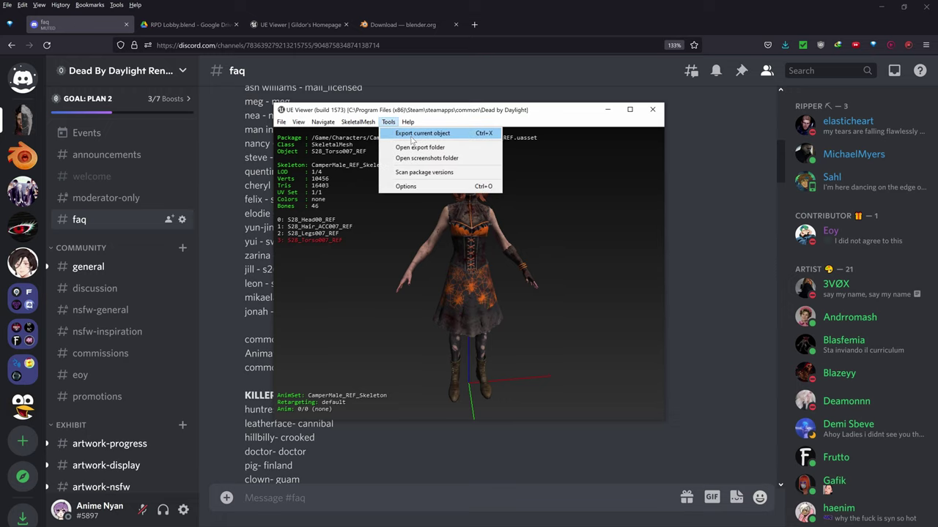
left_click(410, 130)
left_click(498, 358)
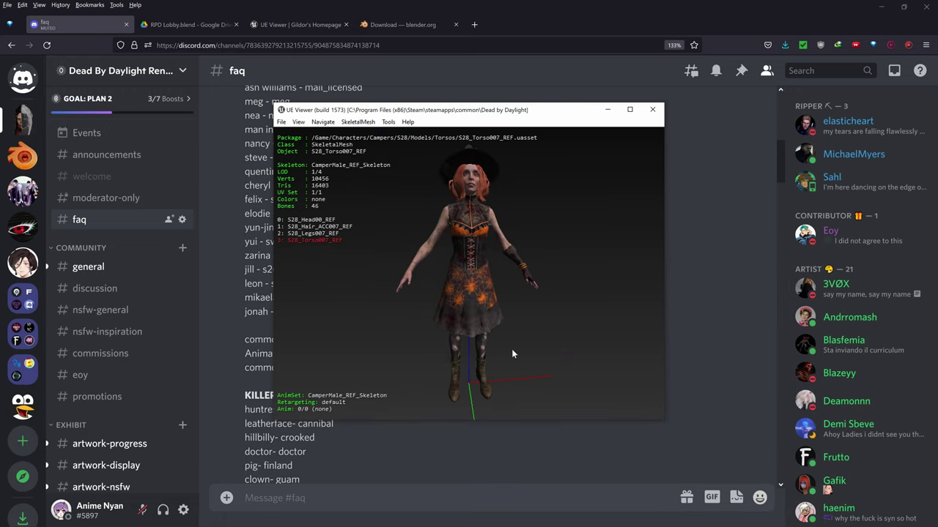
Export S28_SitOnLog.uasset from the S28 Animation/Menu folder to the DBD Animation Tutorial folder.
key("o")
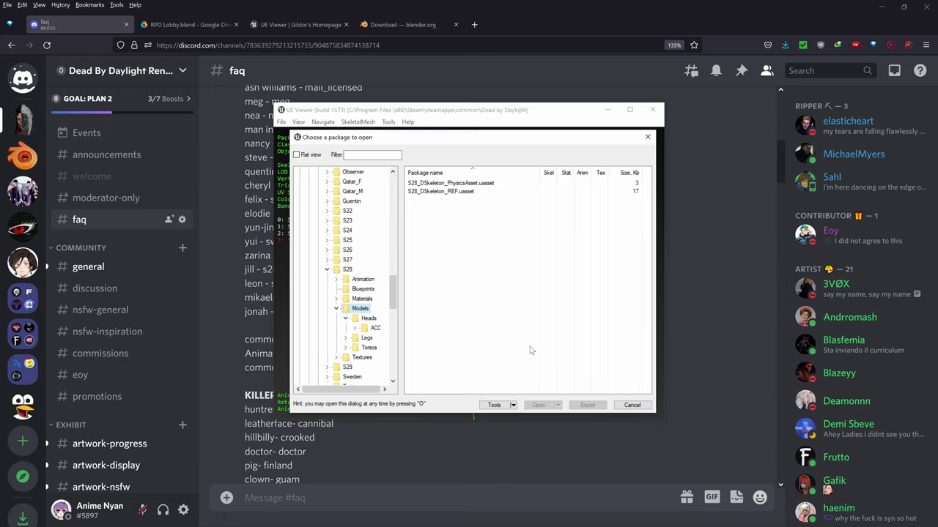
double_click(368, 280)
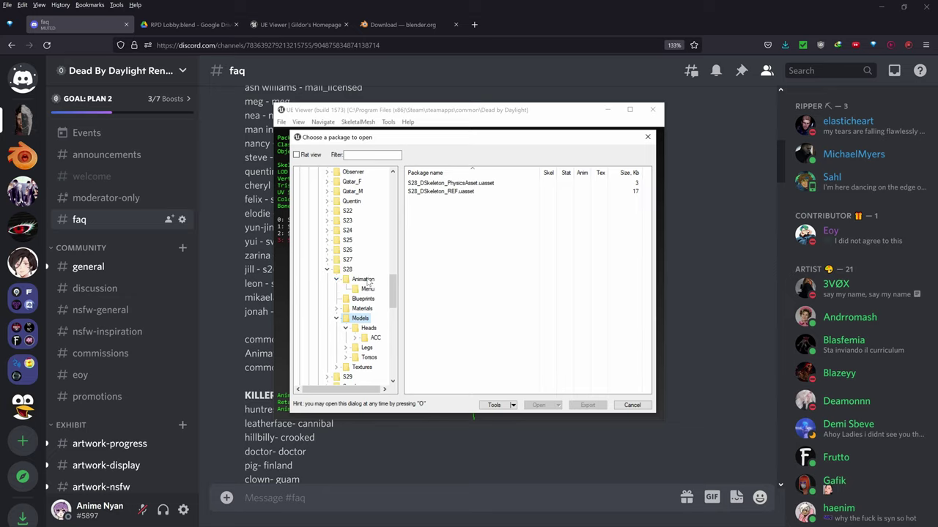
left_click(368, 282)
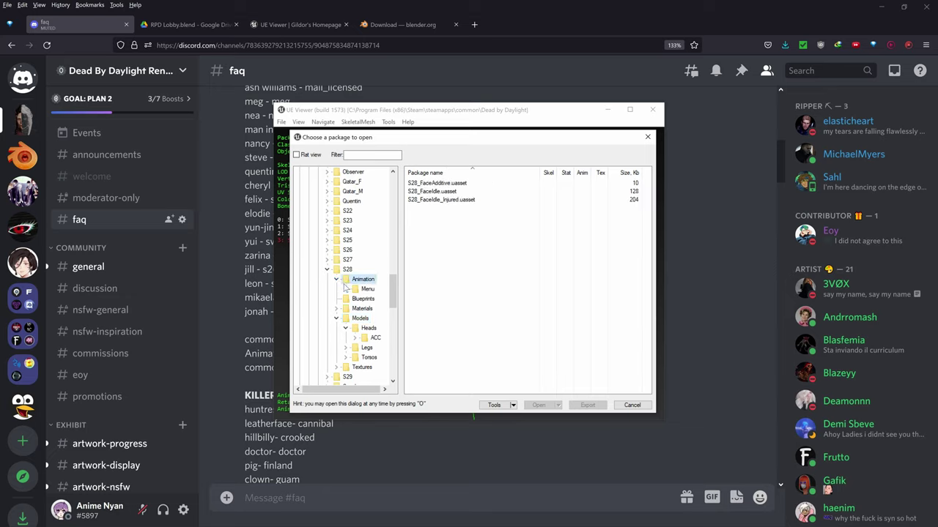
left_click(365, 292)
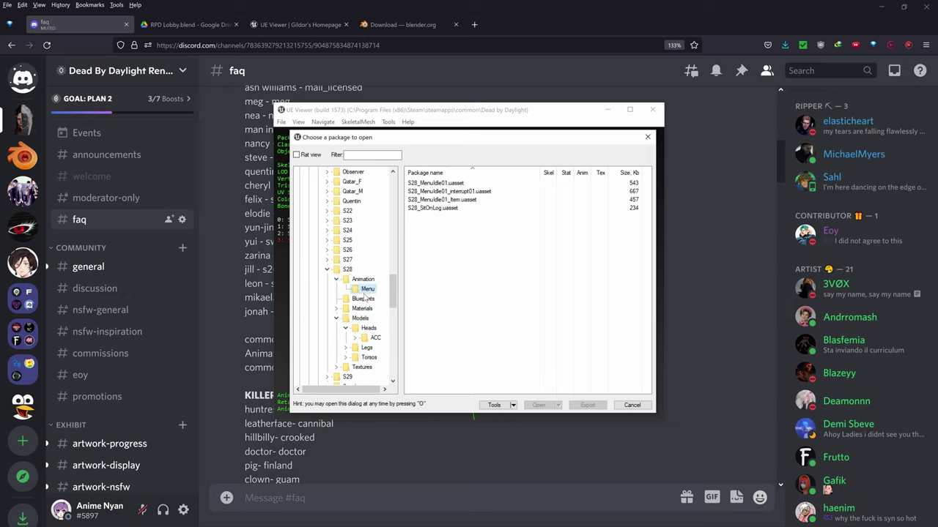
left_click(345, 269)
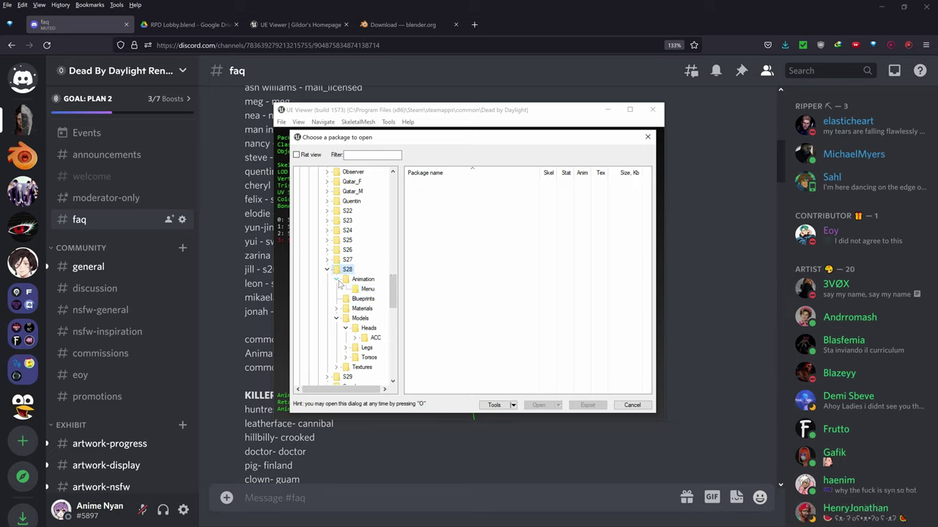
left_click(366, 289)
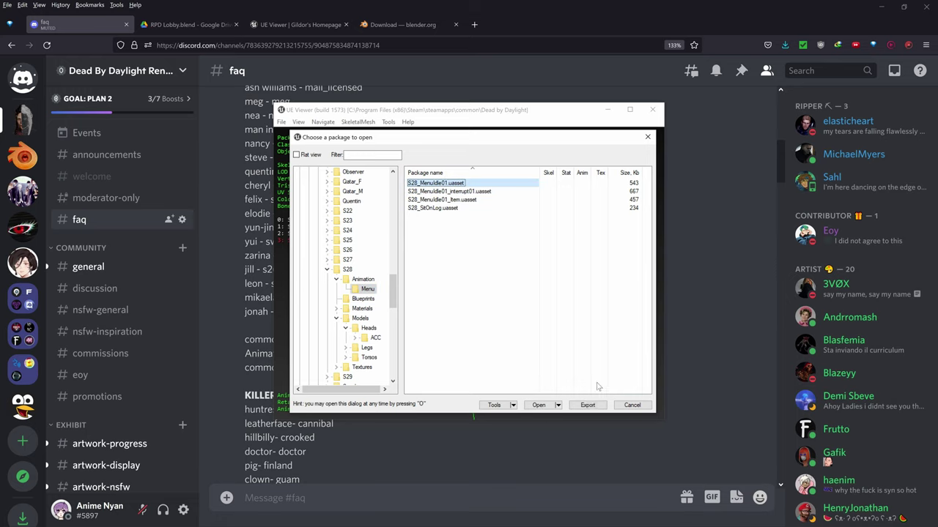
left_click(450, 208)
left_click(595, 404)
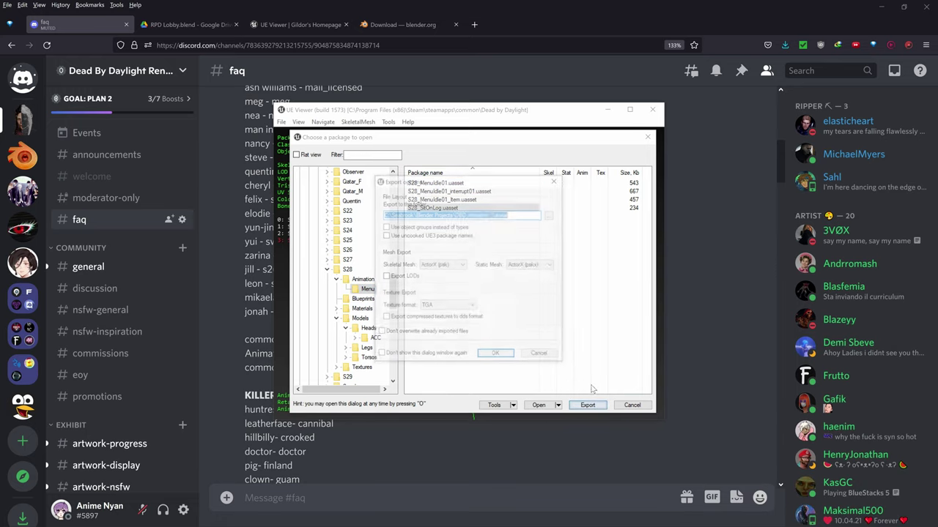
left_click(501, 359)
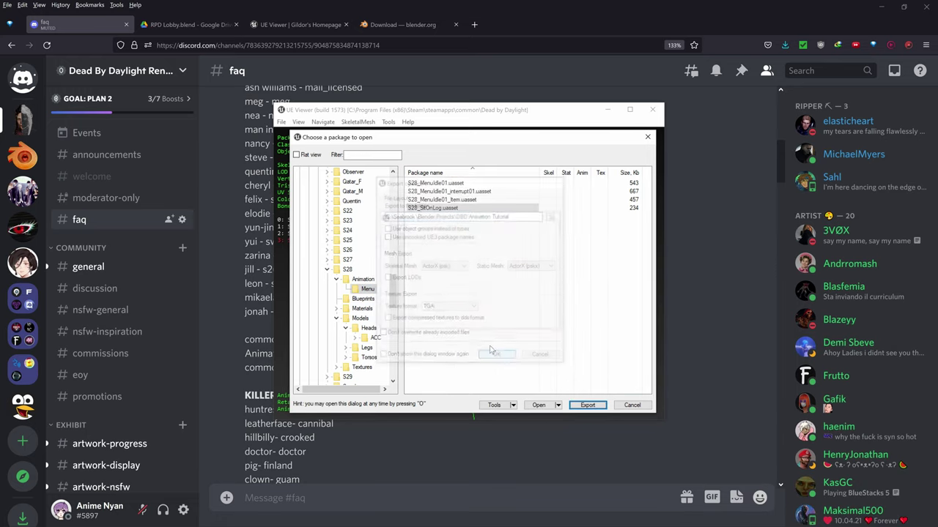
Collapse the S28 folder and expand Campers/Common/Animation/Female in the package tree.
left_click(327, 270)
scroll(353, 271, "up", 7)
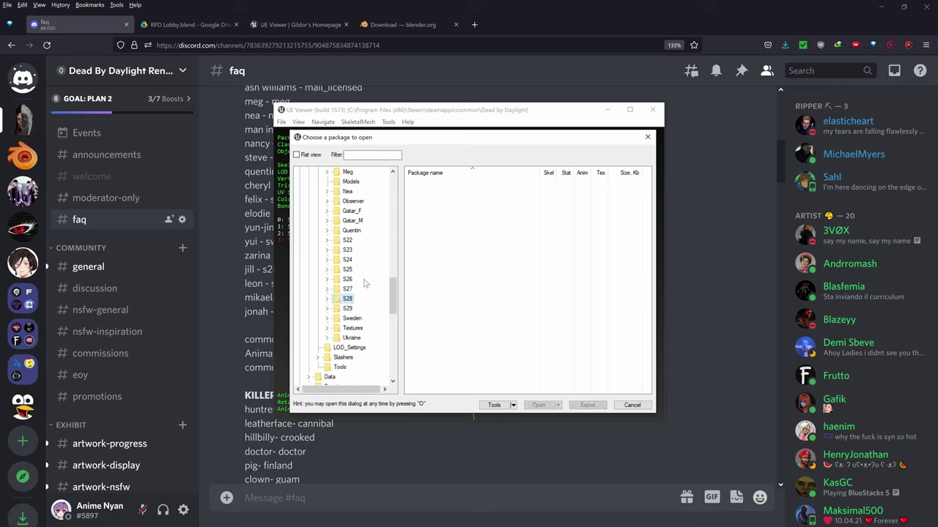
scroll(363, 282, "up", 2)
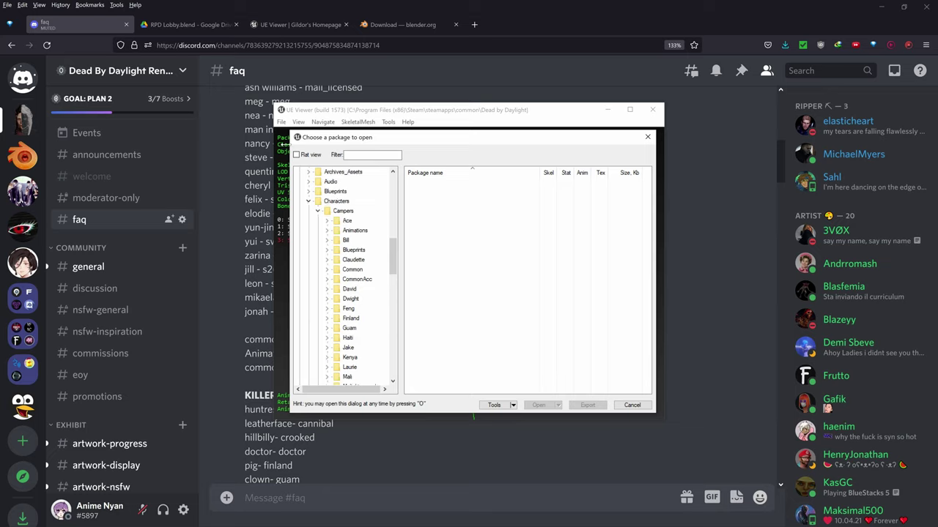
left_click(327, 270)
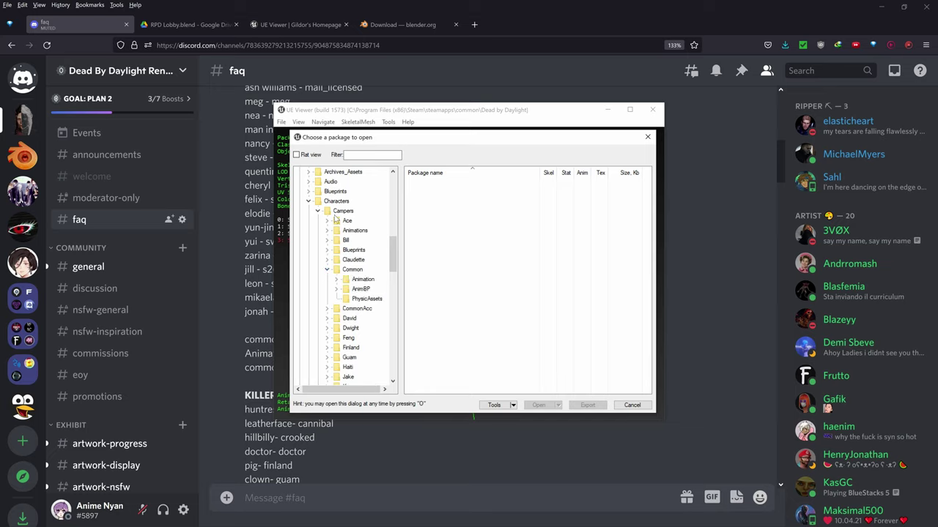
left_click(337, 279)
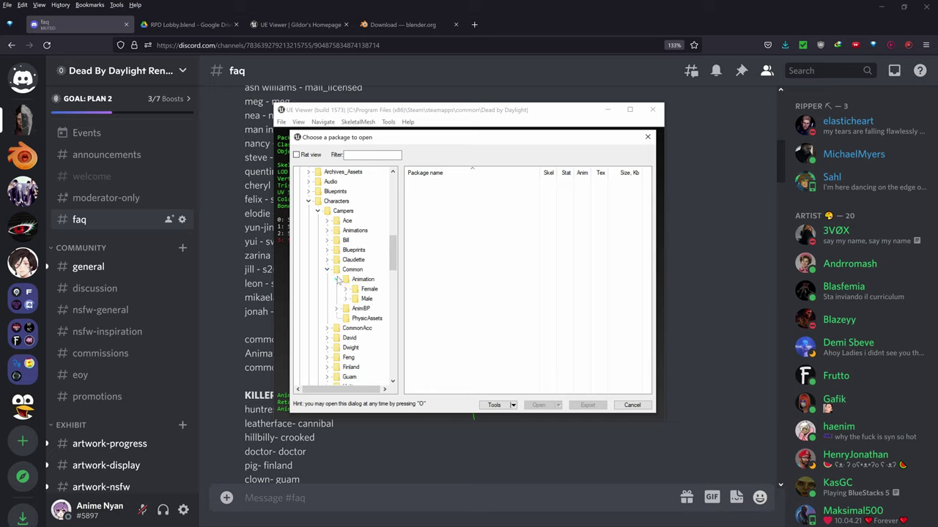
left_click(345, 290)
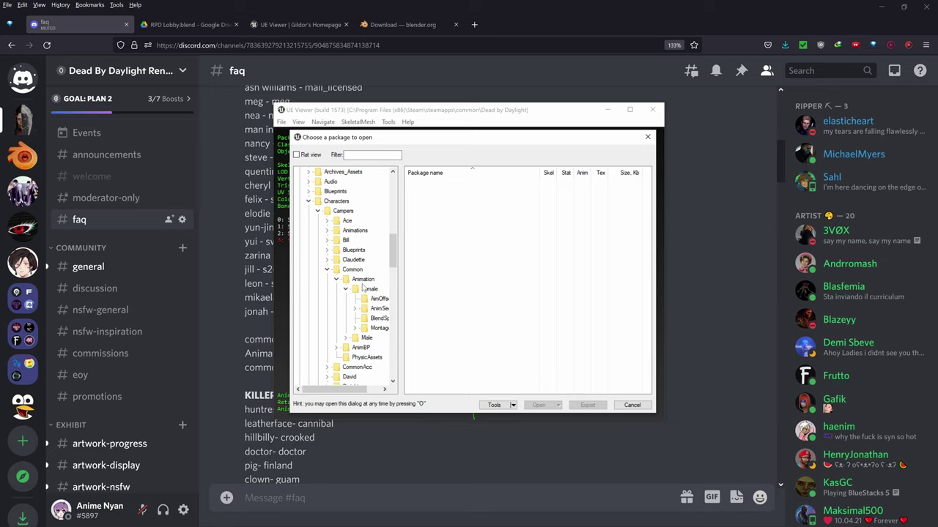
Peek into the Male animation folder, collapse it, and widen the package dialog so the folder names are readable.
left_click(346, 337)
left_click(346, 337)
left_click(347, 337)
left_click(345, 337)
left_click_drag(658, 285, 759, 286)
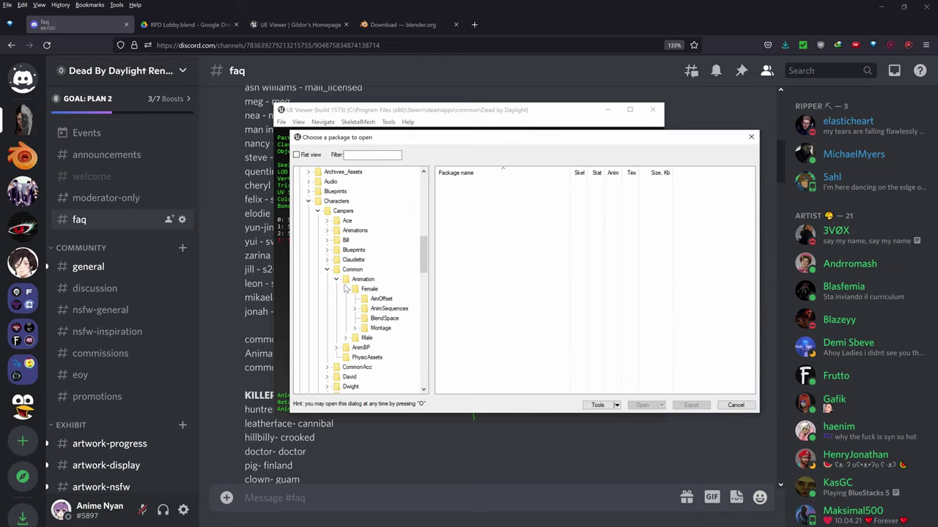
Expand the Female AnimSequences folder, list its object interaction packages, and reposition the package dialog.
left_click(382, 308)
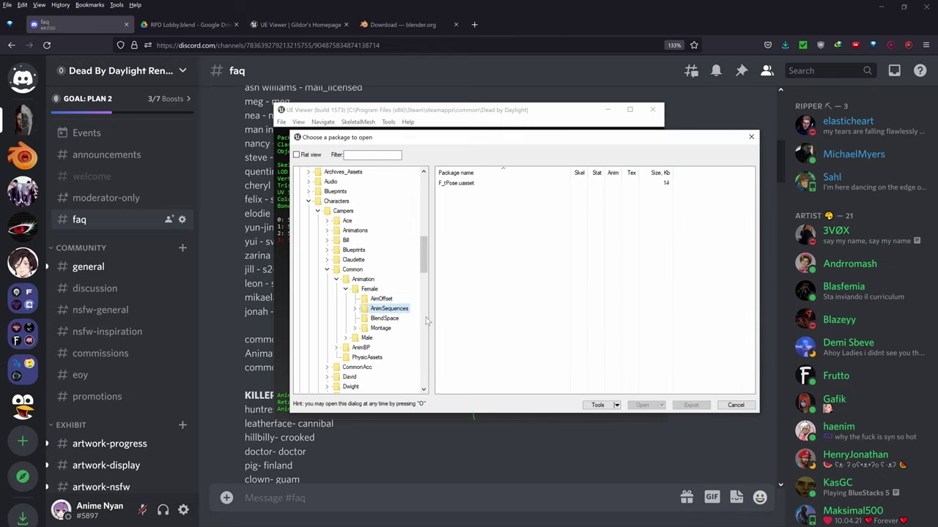
left_click(357, 311)
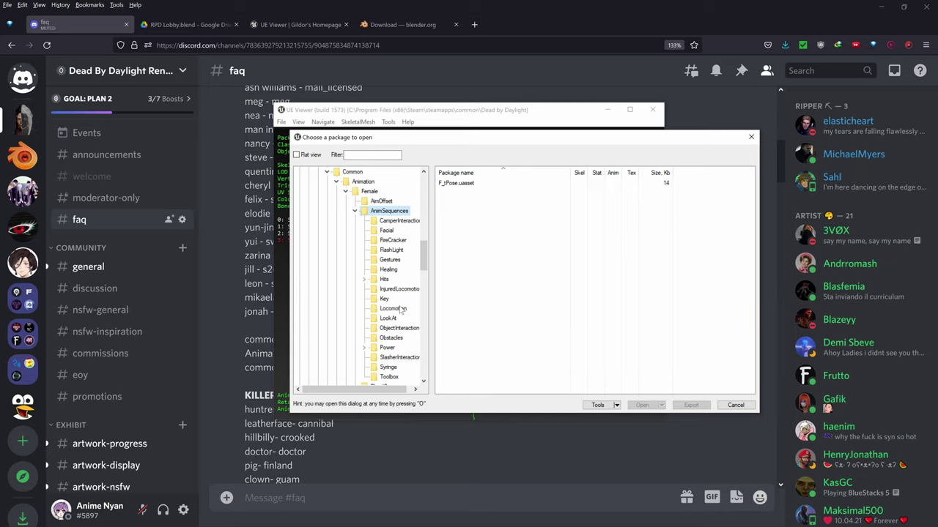
left_click(401, 227)
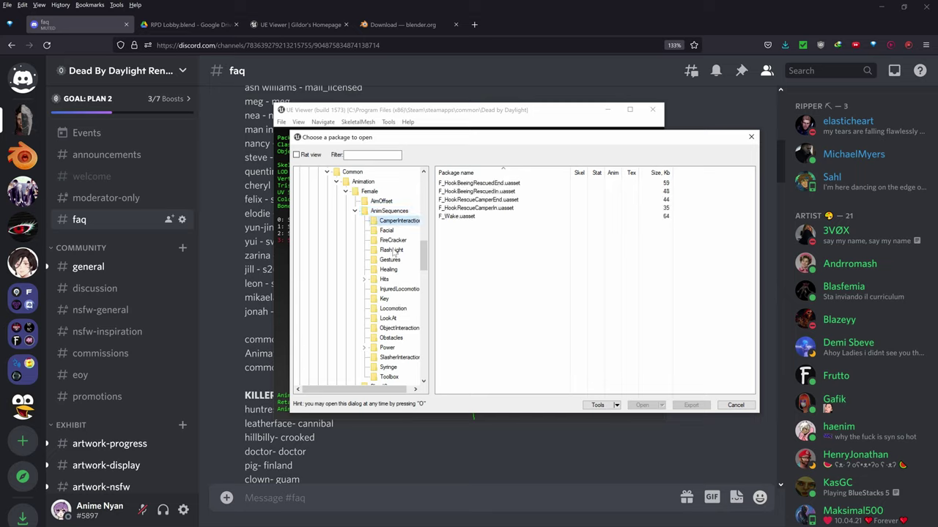
left_click(399, 327)
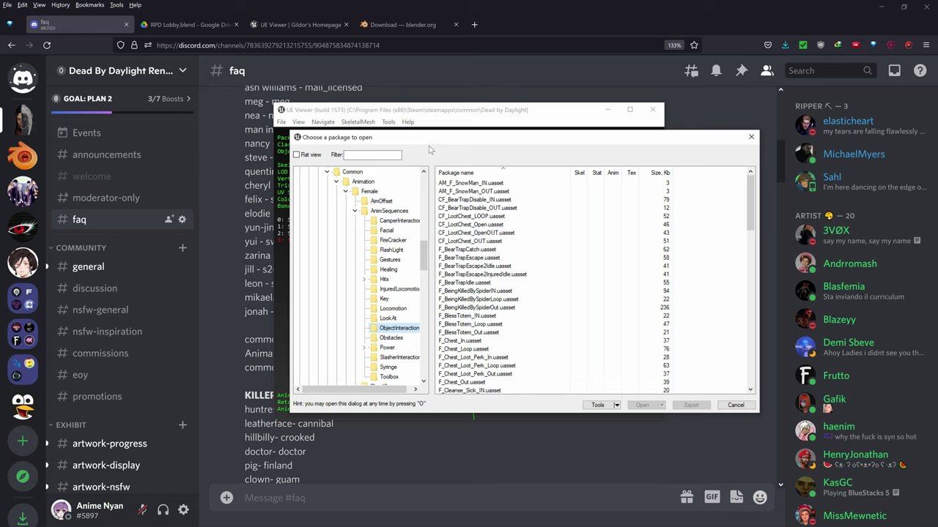
left_click_drag(422, 143, 365, 113)
Select the F_BeingKilledBySpiderIN, F_BeingKilledBySpiderLoop and F_BeingKilledBySpiderOut packages together.
scroll(422, 240, "down", 1)
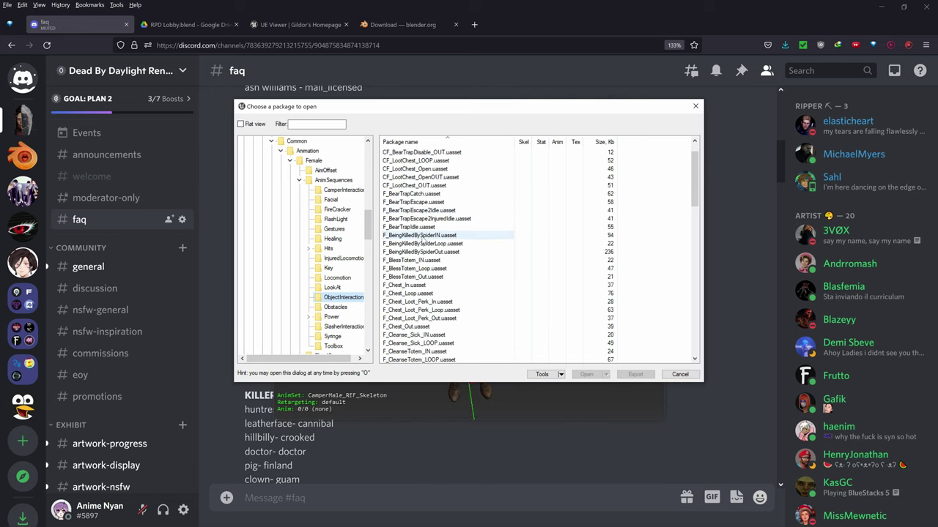
left_click(439, 235)
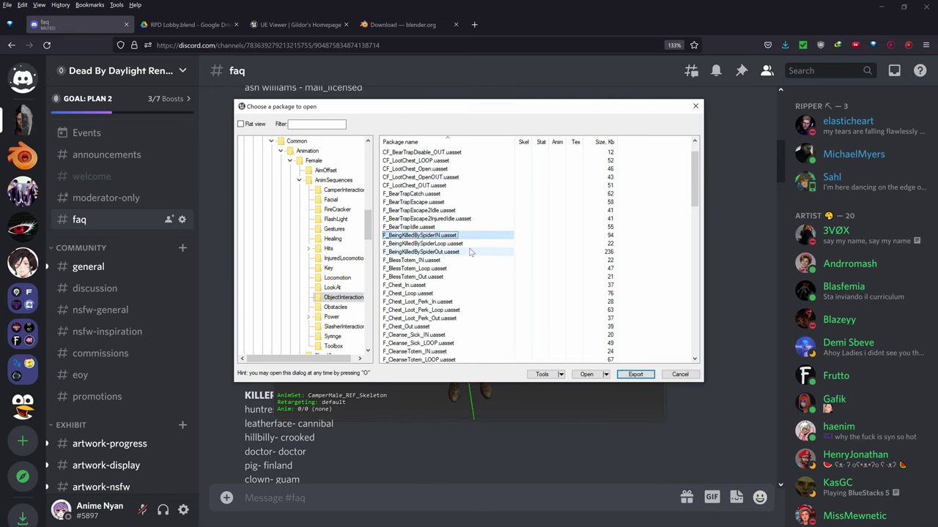
left_click(443, 243, "shift")
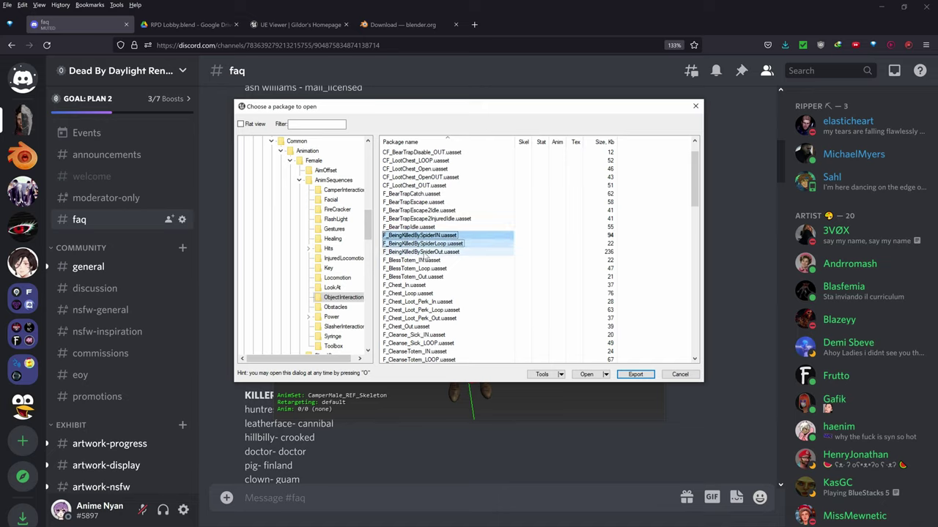
left_click(429, 253, "shift")
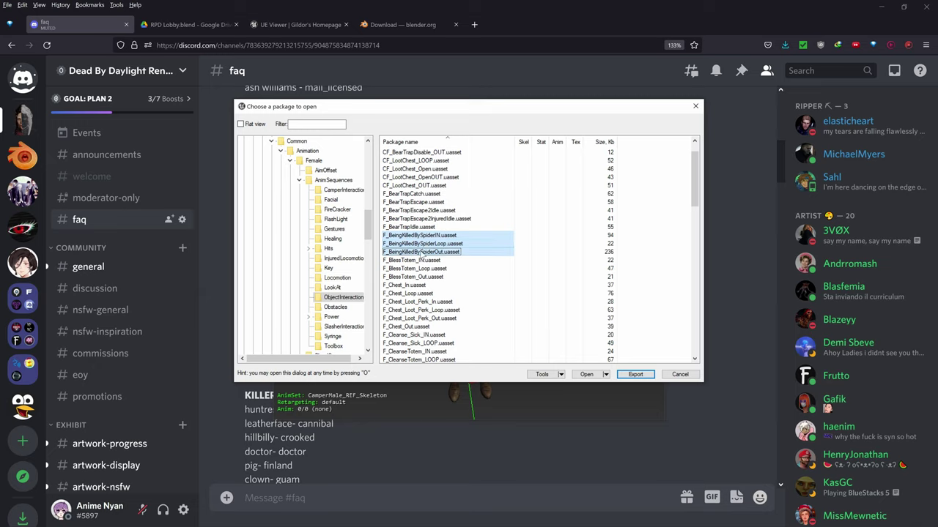
Switch to Blender to check the animation strip names in the Feng Hook Sacrifice project, and return to the UE Viewer package list.
scroll(467, 251, "down", 3)
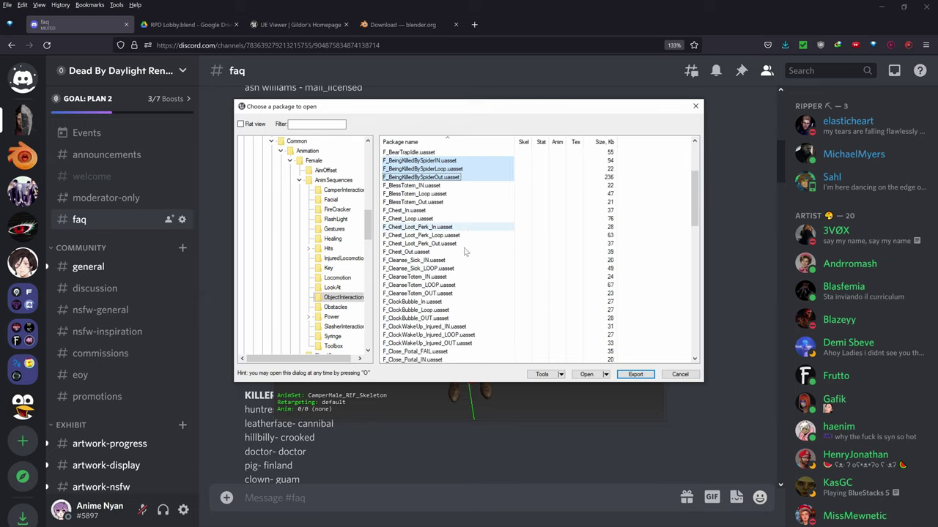
scroll(463, 251, "down", 3)
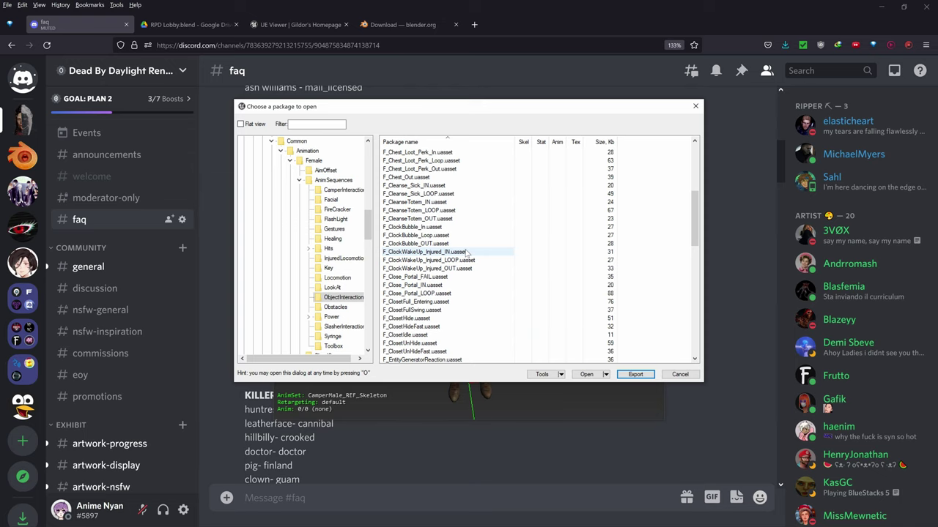
key("super")
left_click(277, 474)
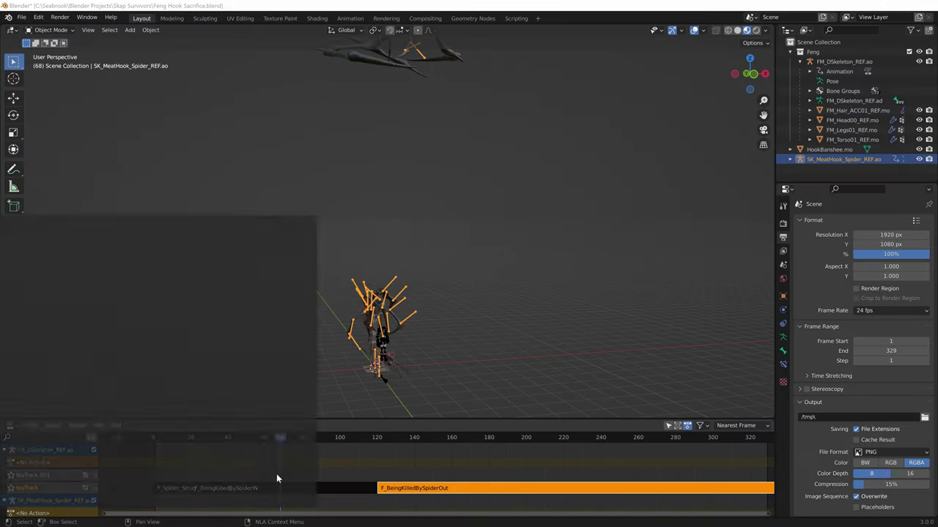
key("alt+Tab")
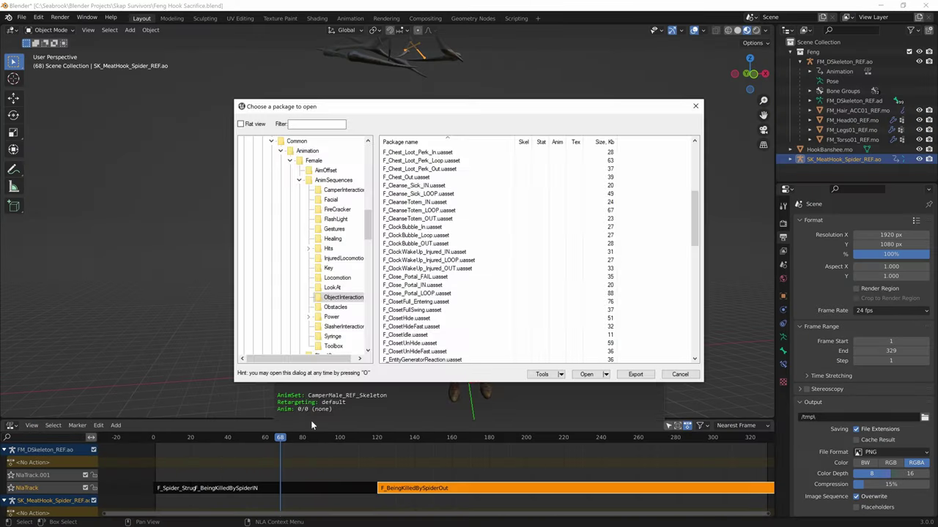
Find the spider struggle animations in the female object interaction package list and select F_Spider_Struggle.
scroll(440, 282, "down", 5)
scroll(439, 286, "up", 5)
scroll(440, 293, "down", 3)
scroll(439, 295, "down", 15)
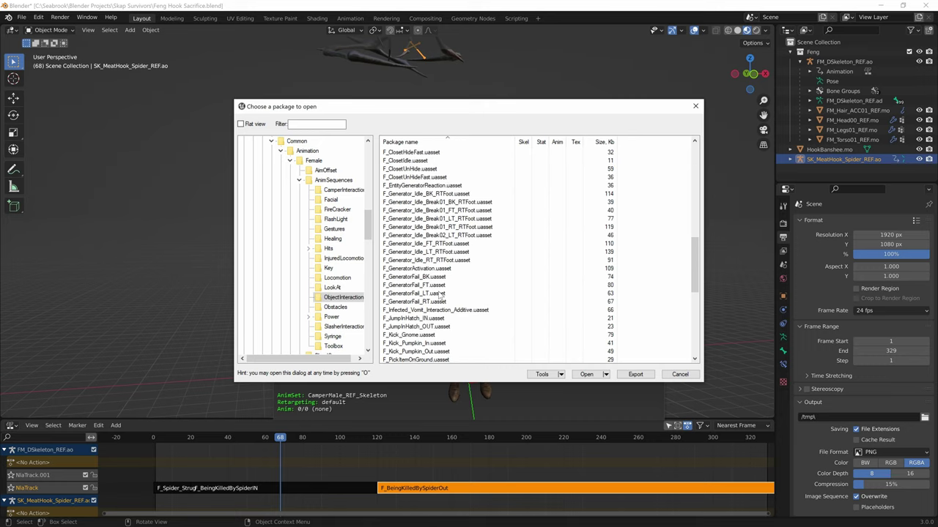
scroll(437, 353, "down", 2)
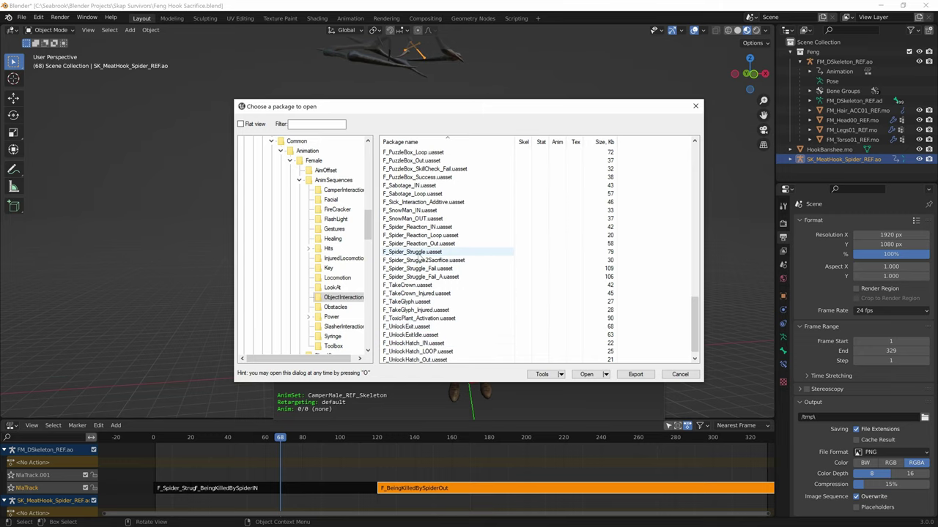
left_click(414, 252)
Switch to Blender to inspect the Feng Hook Sacrifice scene around the spider rig, and return to UE Viewer.
left_click(442, 461)
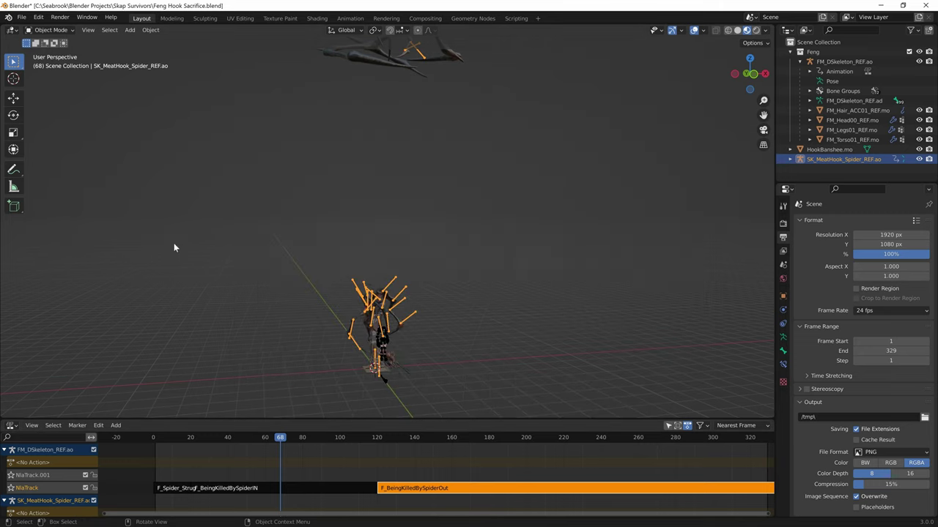
middle_click_drag(400, 112, 468, 307)
scroll(413, 419, "up", 1)
scroll(413, 410, "up", 3)
key("alt+Tab")
Export the F_BeingKilledBySpiderIN, F_BeingKilledBySpiderLoop and F_BeingKilledBySpiderOut packages with the existing export options.
scroll(477, 277, "up", 15)
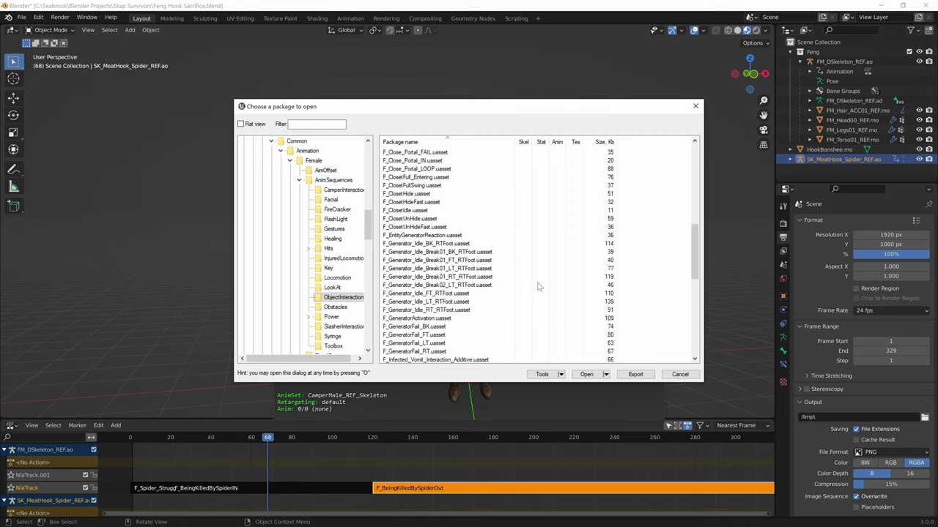
left_click(439, 156)
scroll(483, 220, "up", 3)
left_click(497, 226, "shift")
left_click(635, 374)
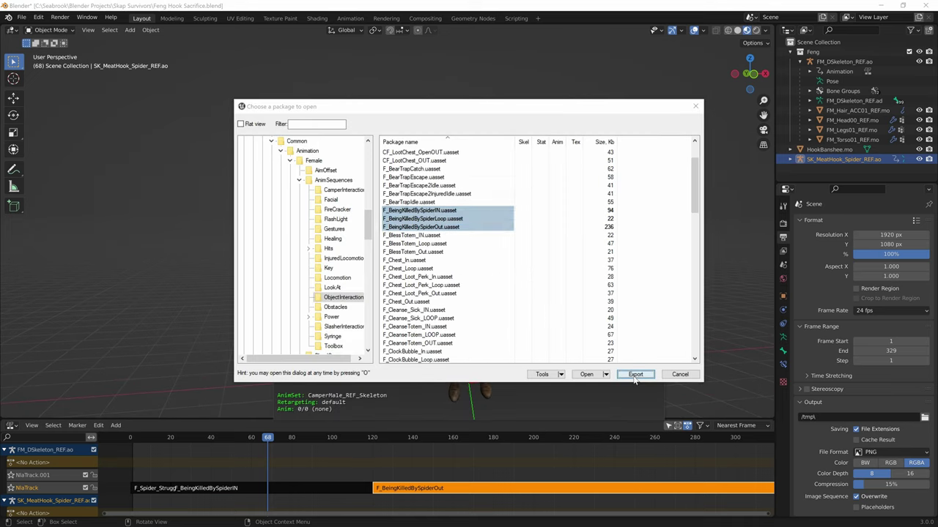
left_click(497, 358)
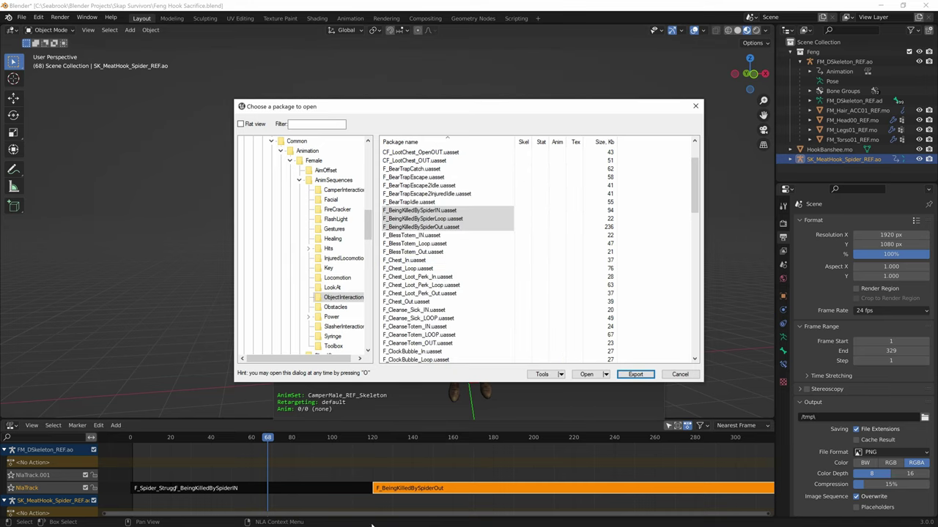
Switch to the Feng Endgame Sacrifice project in Blender and select the survivor's FM_DSkeleton_REF armature.
key("super")
left_click(308, 476)
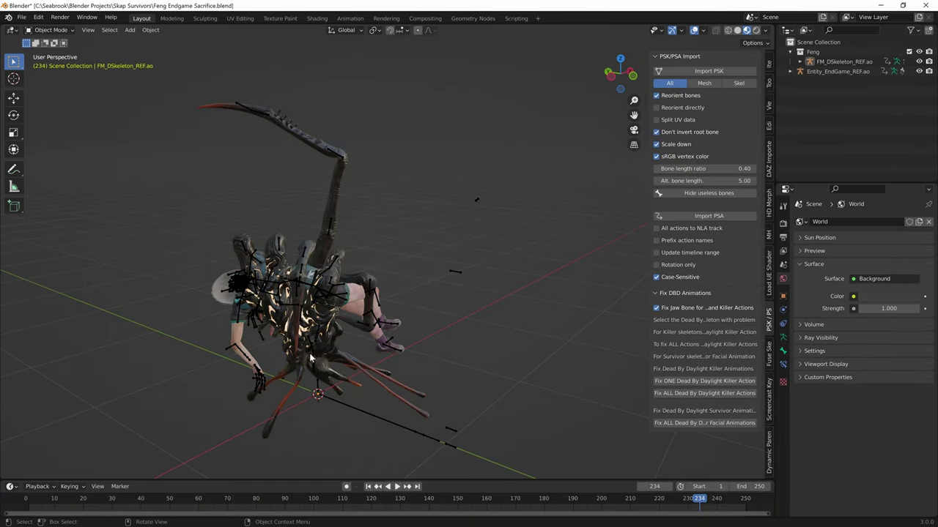
left_click(293, 280)
left_click(296, 286)
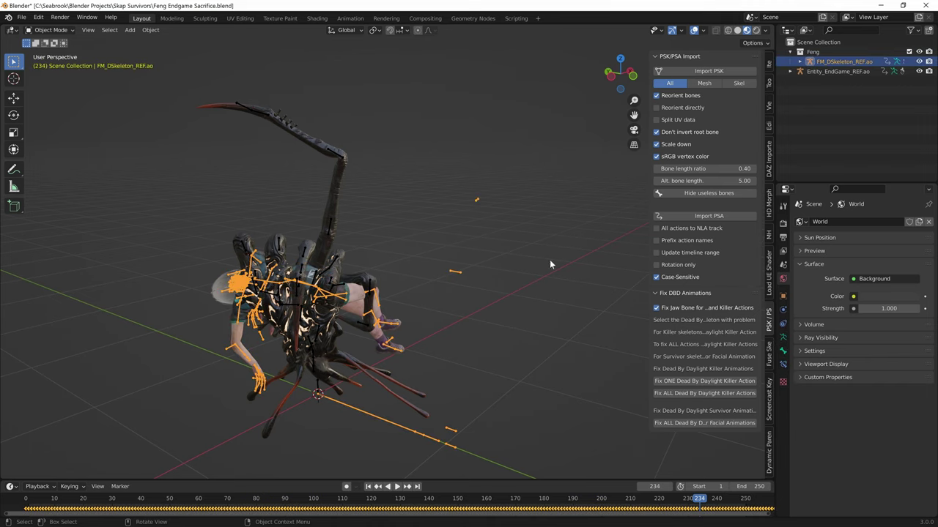
Change the timeline area to the Nonlinear Animation editor, enlarge it to read the action names, and return to UE Viewer.
left_click(9, 486)
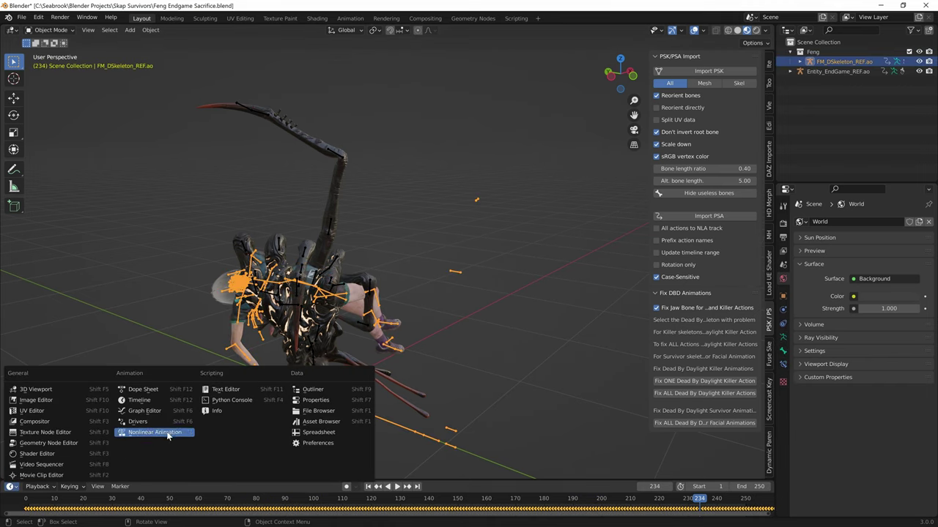
left_click(157, 435)
left_click_drag(174, 479, 168, 360)
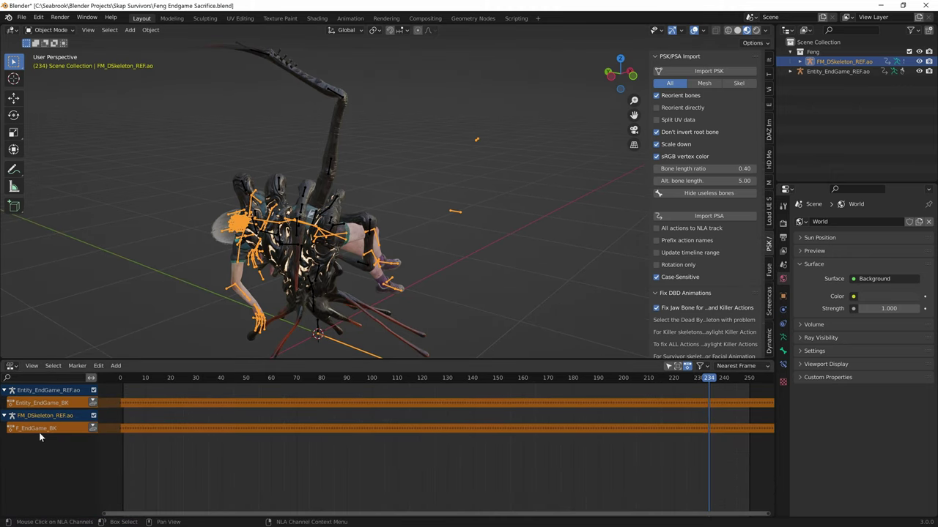
key("alt+Tab")
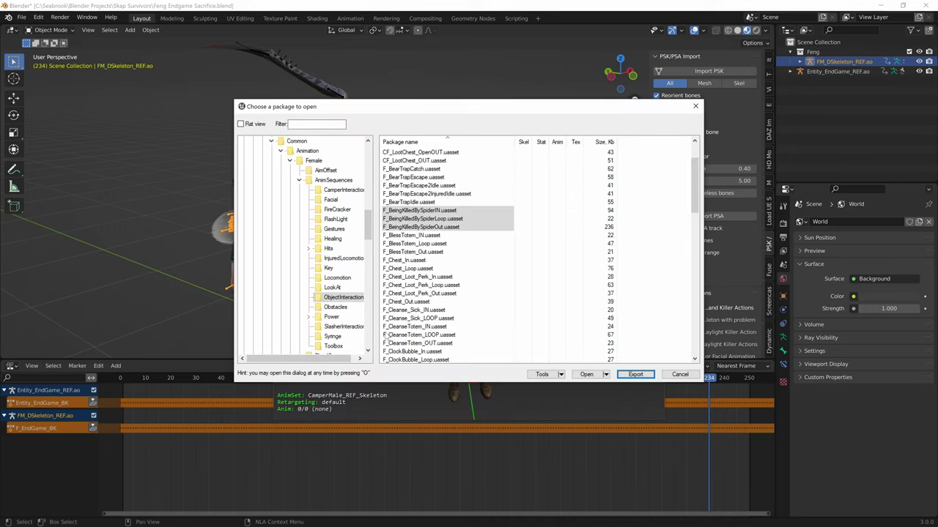
Look through the female object interaction packages for the endgame sacrifice animation named in the Blender project.
left_click(431, 269)
key("alt+Tab")
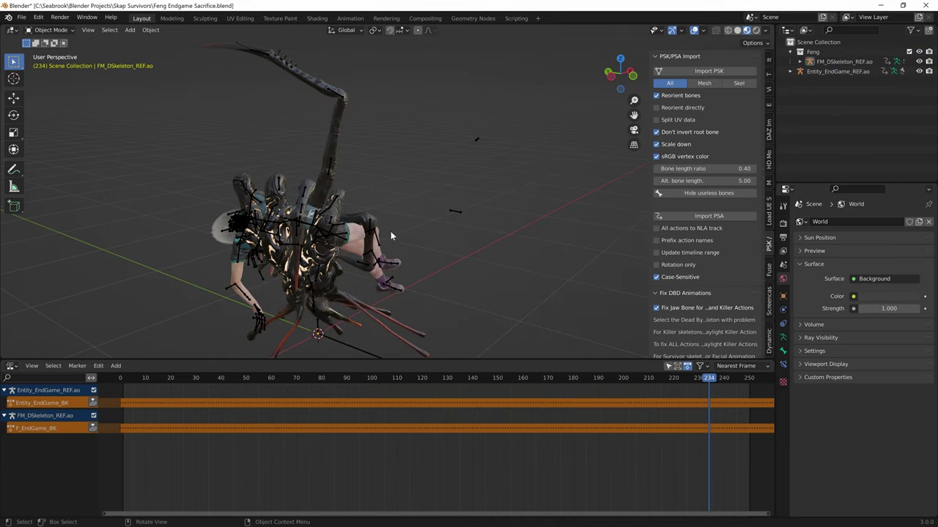
key("alt+Tab")
key("Down")
key("Down")
key("Down")
key("Down")
key("Down")
key("Down")
key("Down")
key("Down")
key("Down")
key("Down")
key("Down")
key("Down")
key("Down")
key("Down")
key("Down")
key("Down")
key("Down")
key("Down")
key("Down")
key("Down")
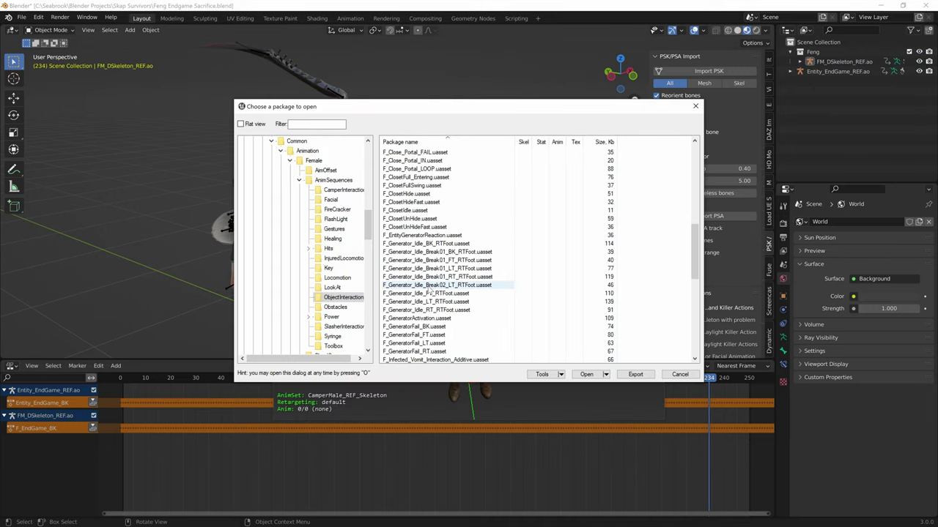
scroll(431, 291, "down", 2)
key("Down")
key("Down")
key("Down")
key("Down")
key("Down")
key("Down")
key("Down")
key("Down")
key("Down")
key("Down")
key("Down")
key("Down")
key("Down")
key("Down")
key("Down")
key("Down")
key("Down")
key("Down")
scroll(430, 291, "down", 3)
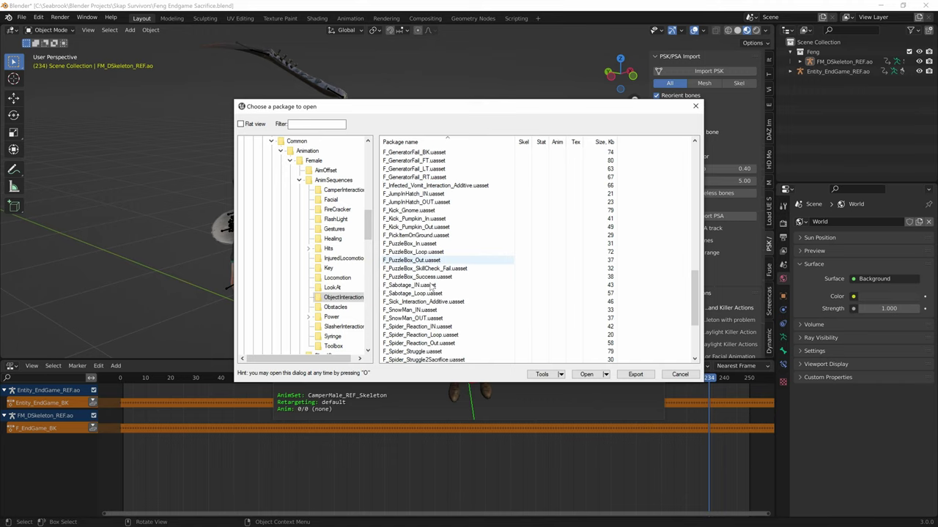
key("Up")
key("Up")
key("Up")
key("Up")
key("Up")
key("Up")
key("Up")
key("Up")
key("Up")
key("Up")
key("Up")
key("Up")
key("Up")
key("Up")
key("Up")
key("Up")
key("Up")
key("Up")
key("Up")
key("Up")
scroll(430, 285, "up", 4)
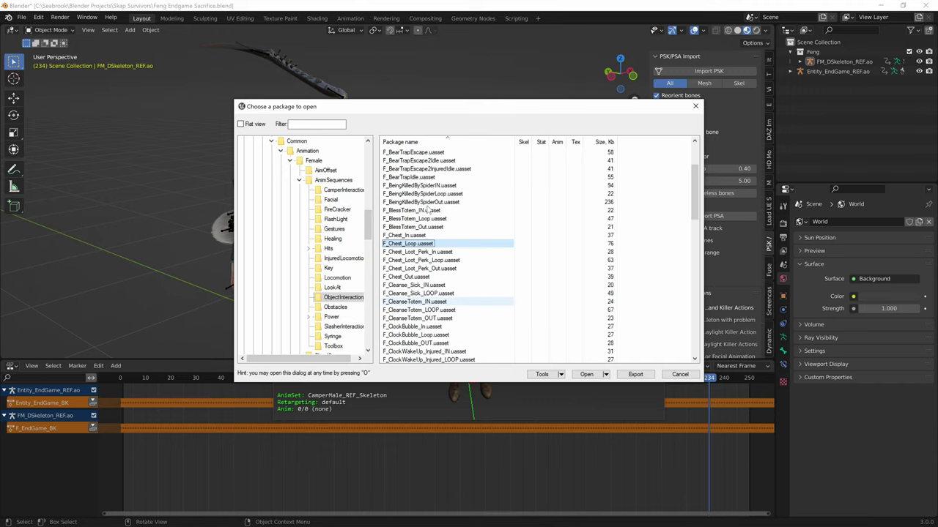
key("Down")
key("Down")
key("Down")
key("Down")
key("Down")
key("Down")
key("Down")
scroll(414, 284, "down", 5)
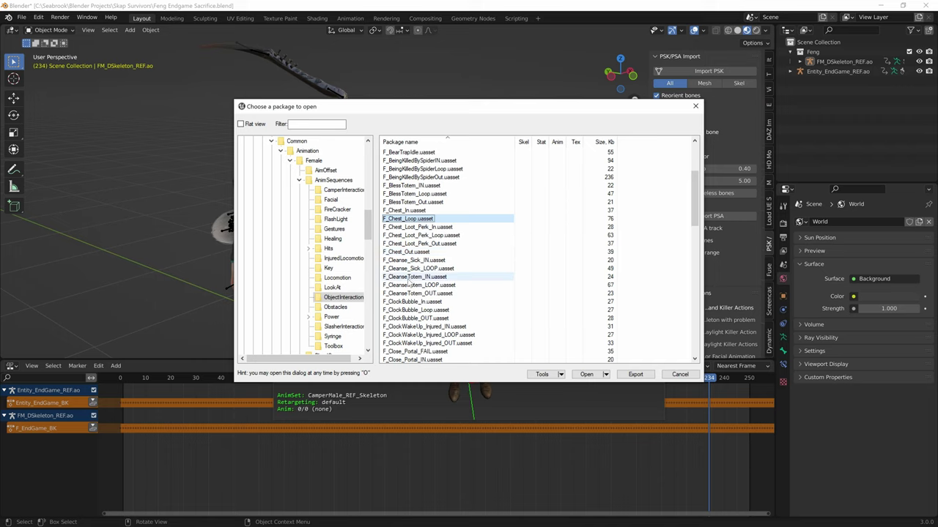
scroll(410, 284, "down", 4)
left_click(405, 235)
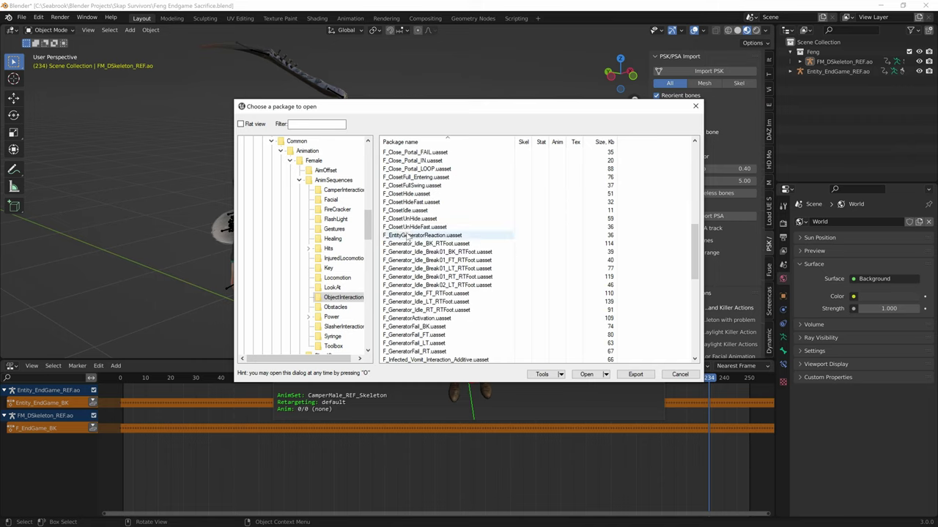
left_click(407, 235)
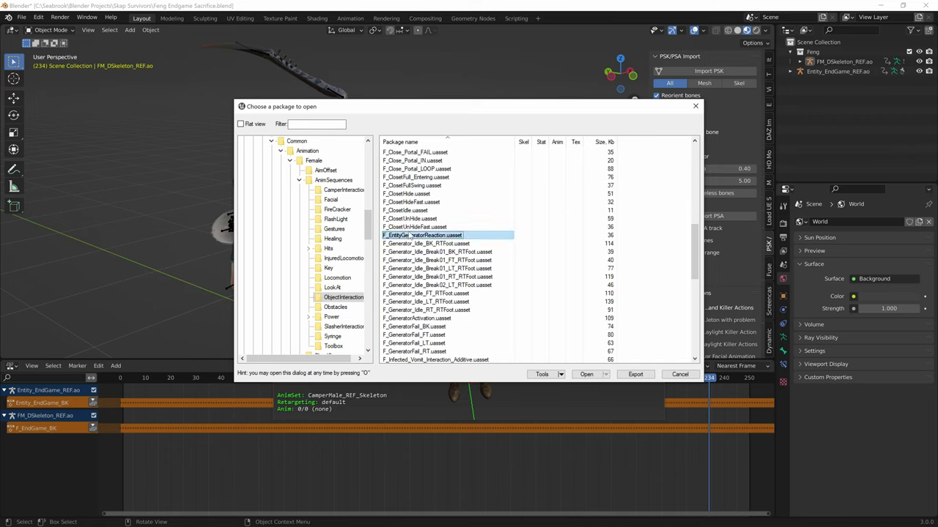
Filter the packages by F_EndGame and enable the flat view to search across all folders.
left_click(304, 124)
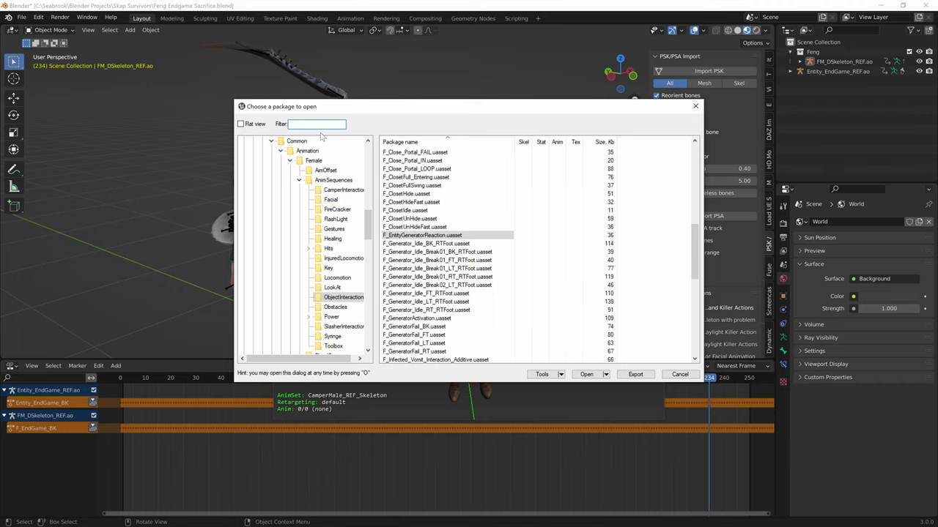
type("F_Endg")
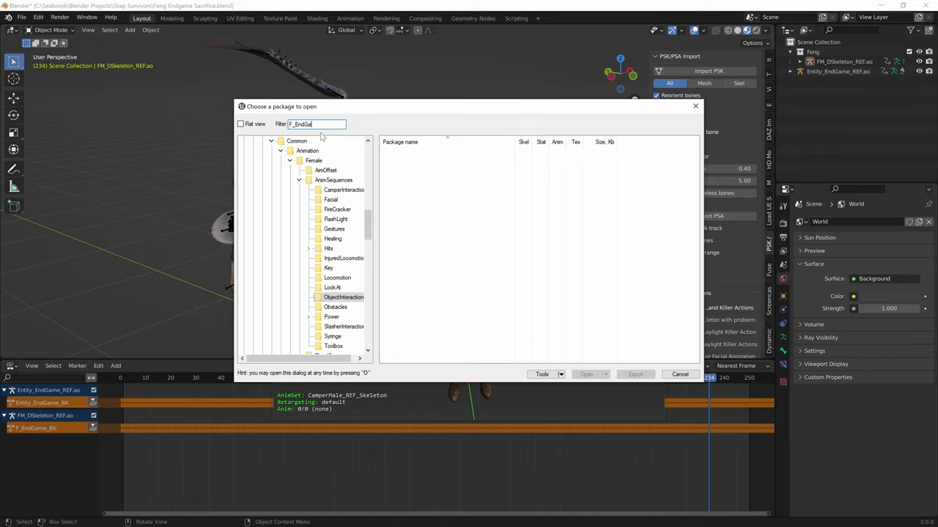
left_click(243, 124)
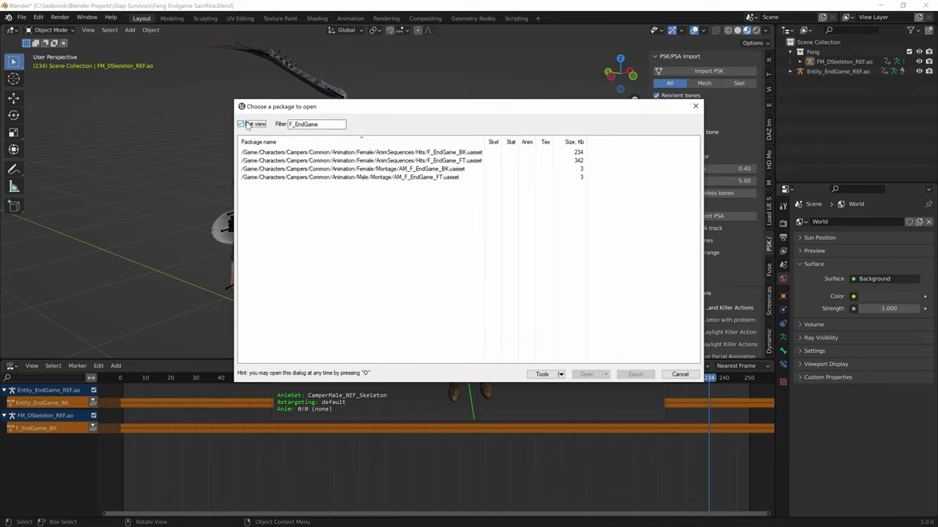
Export the female F_EndGame_BK package from the Hits folder to the DBD Animation Tutorial folder.
left_click(417, 153)
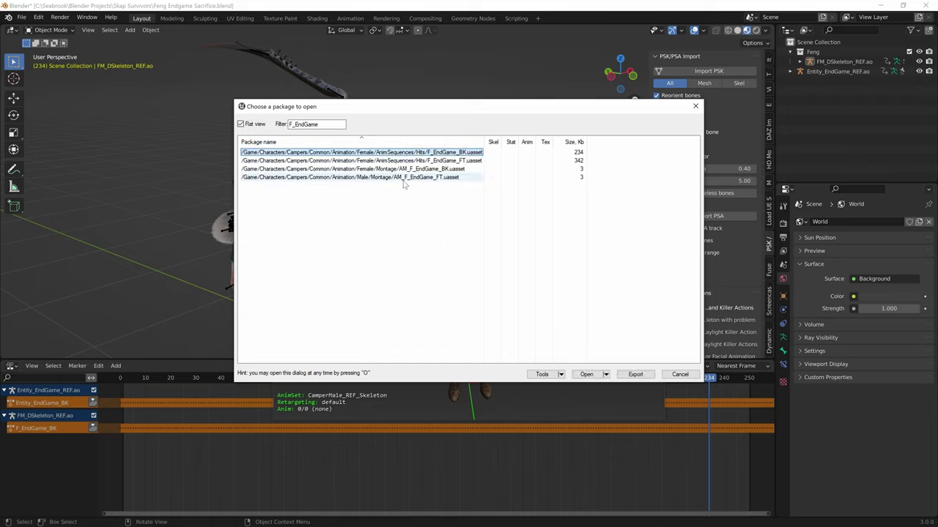
left_click(635, 376)
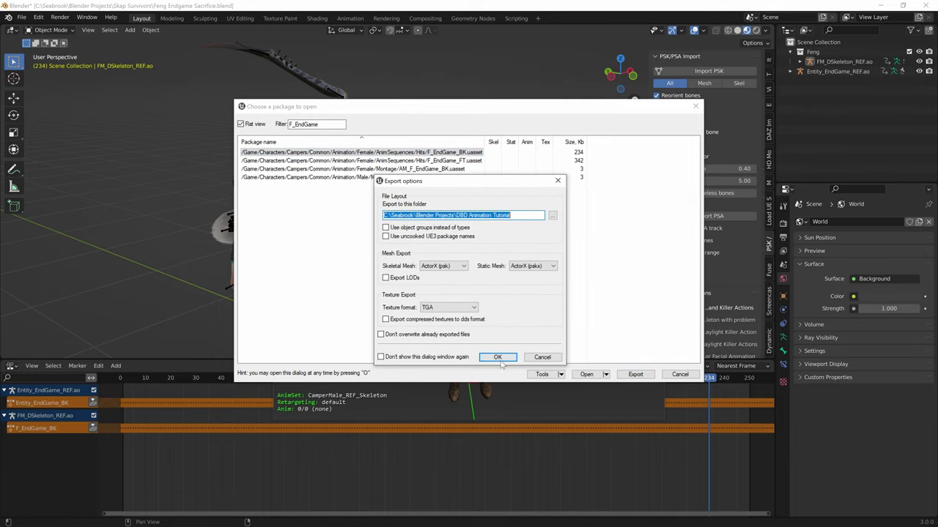
left_click(497, 357)
Turn off the flat view and clear the package filter.
left_click(240, 124)
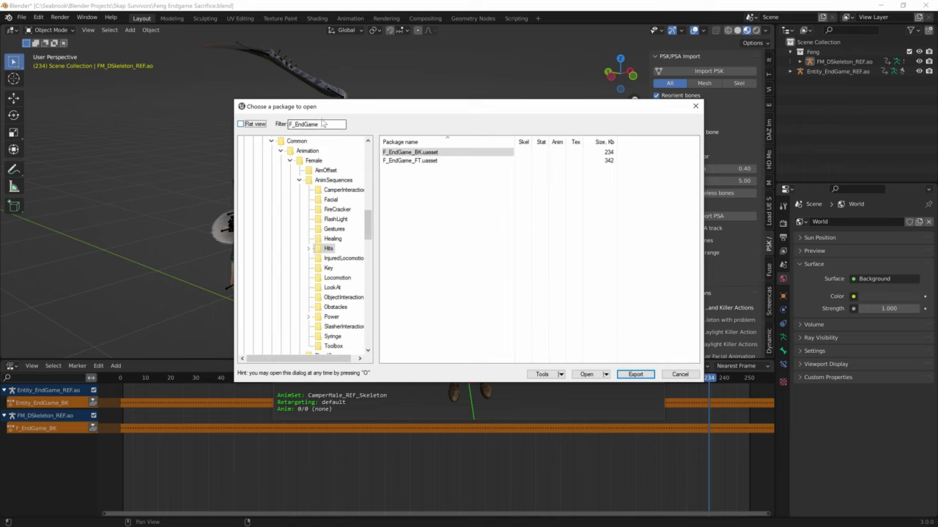
key("Tab")
key("BackSpace")
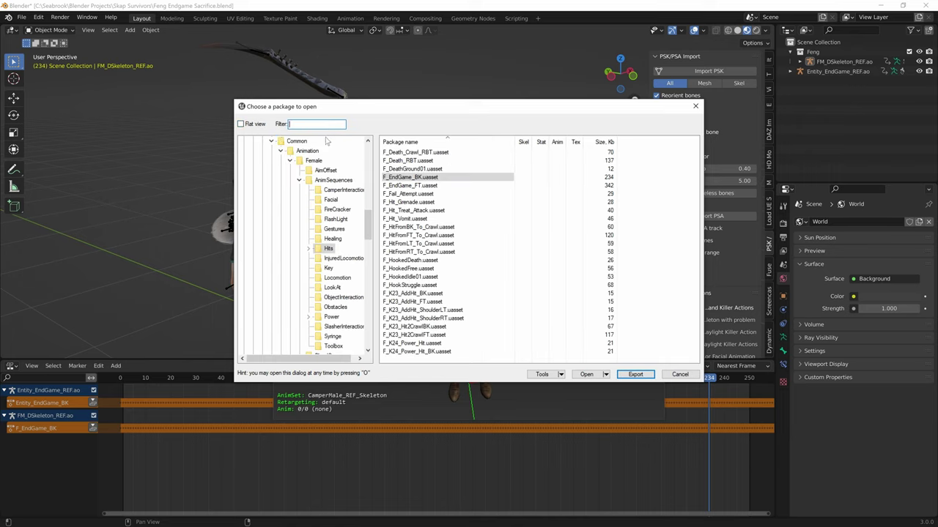
List the CamperInteraction packages, and collapse the AnimSequences, Female and Animation folders.
left_click(339, 190)
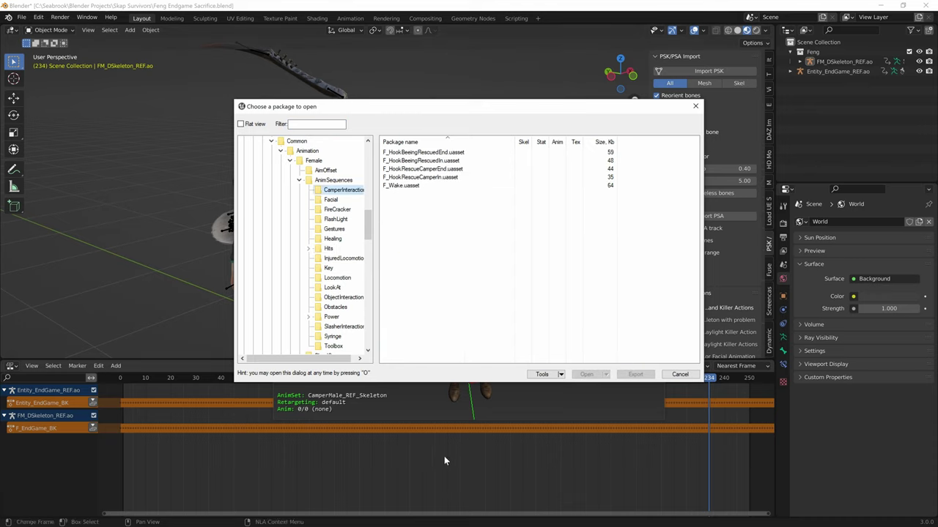
key("super")
key("super")
left_click(300, 180)
left_click(290, 161)
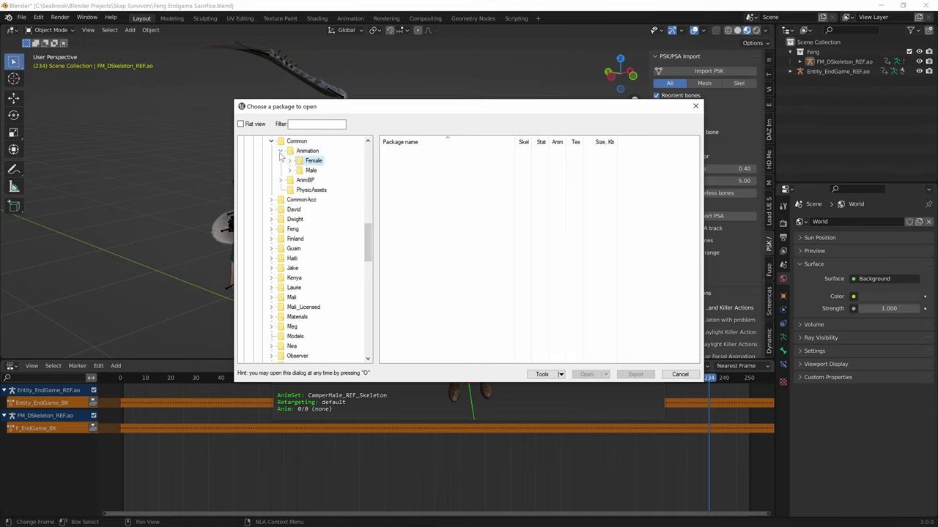
left_click(280, 151)
Switch to the Feng Hook Sacrifice project in Blender and examine the hook and the SK_MeatHook_Spider_REF mesh.
key("super")
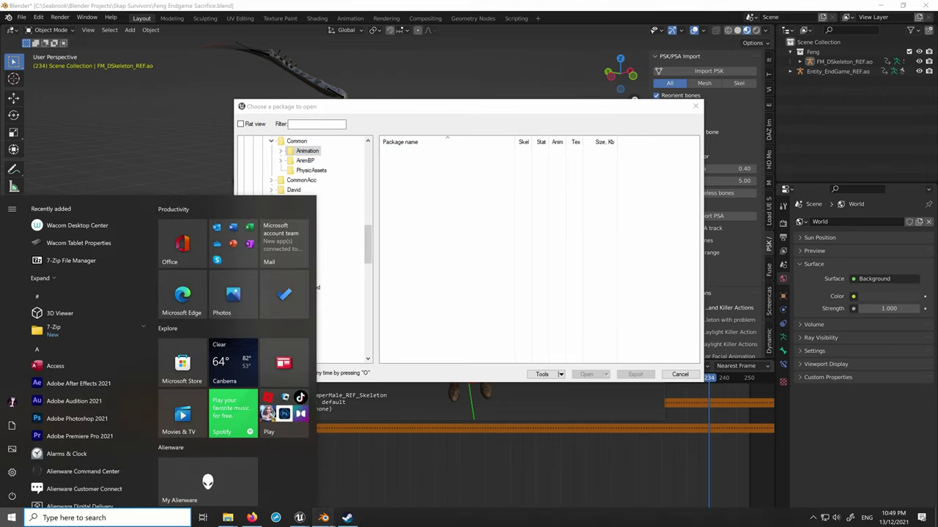
mouse_move(323, 518)
left_click(280, 480)
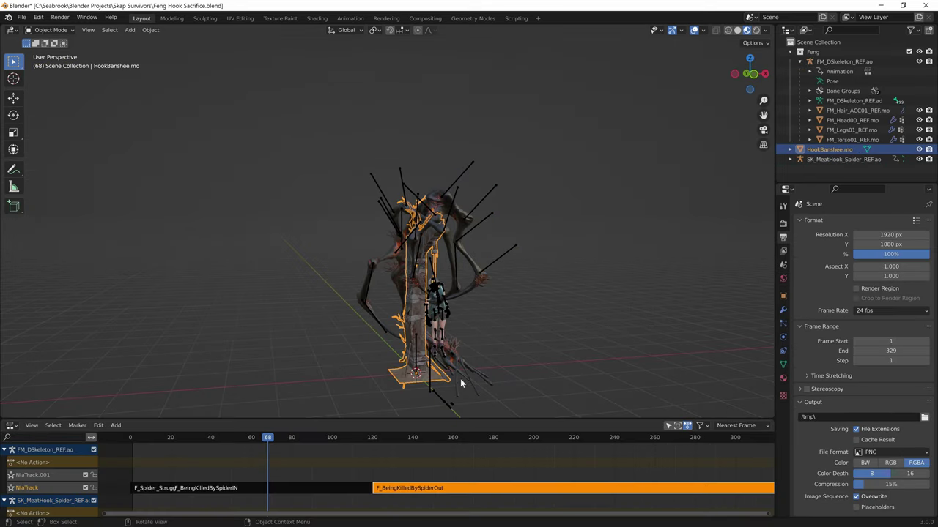
middle_click_drag(460, 382, 490, 198)
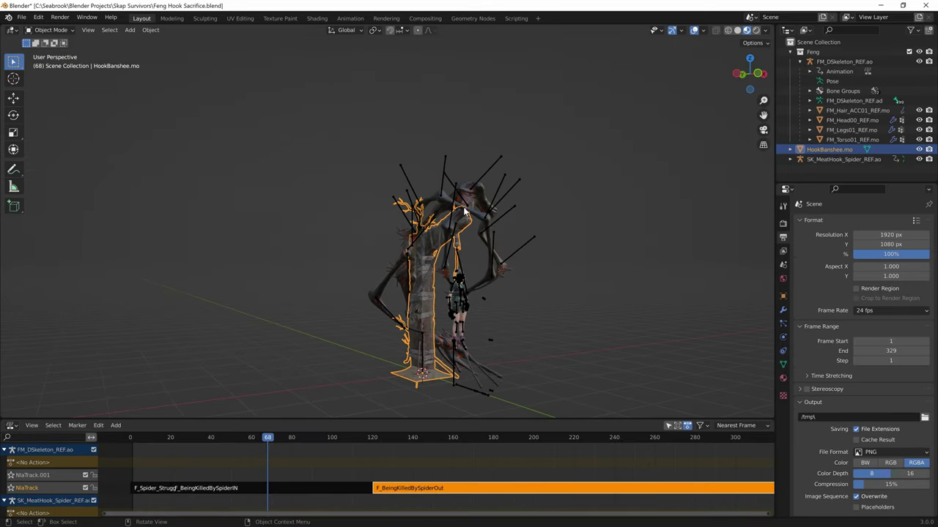
left_click(454, 198)
left_click(469, 211)
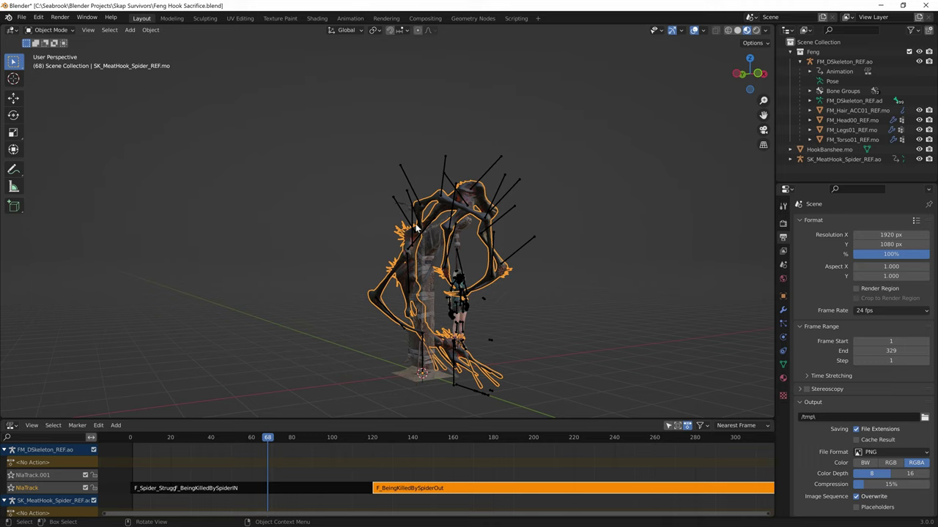
middle_click_drag(416, 229, 473, 288)
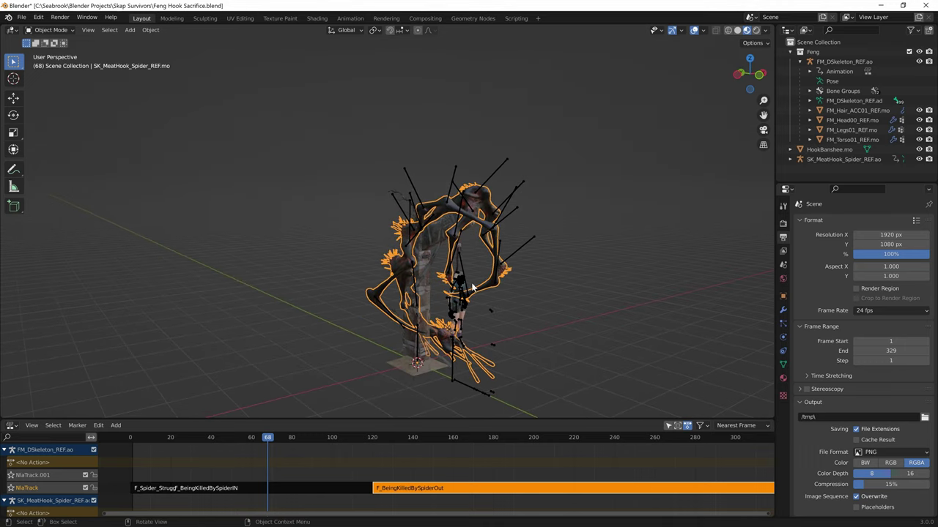
Return to the UE Viewer package list and collapse the Campers folder under Game/Characters.
key("alt+Tab")
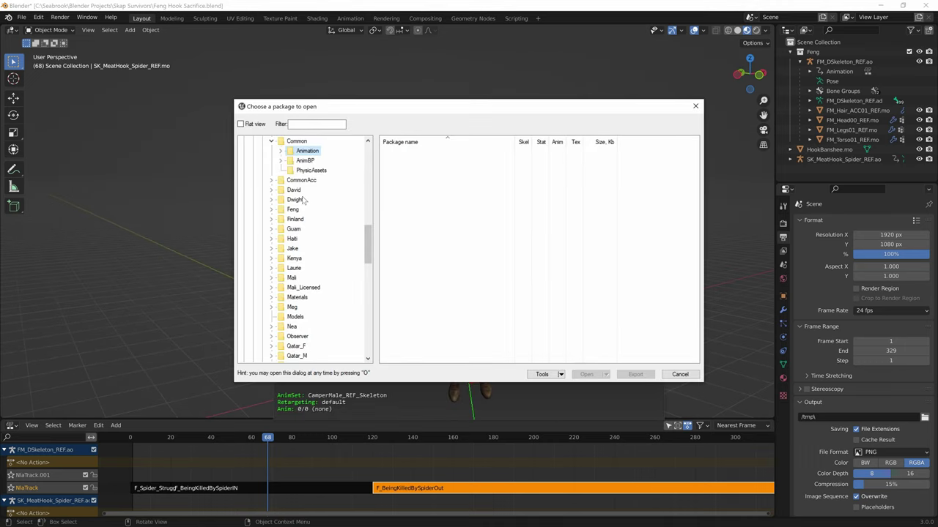
scroll(317, 191, "up", 7)
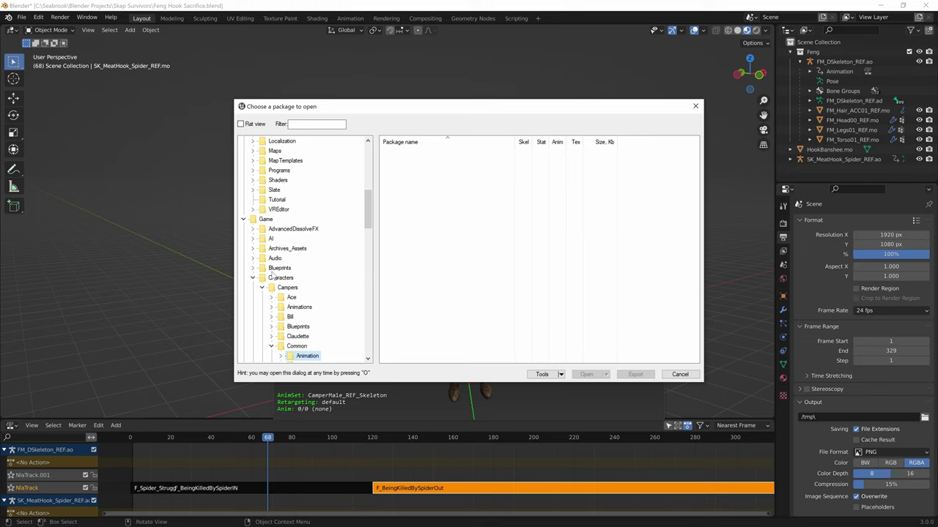
left_click(261, 287)
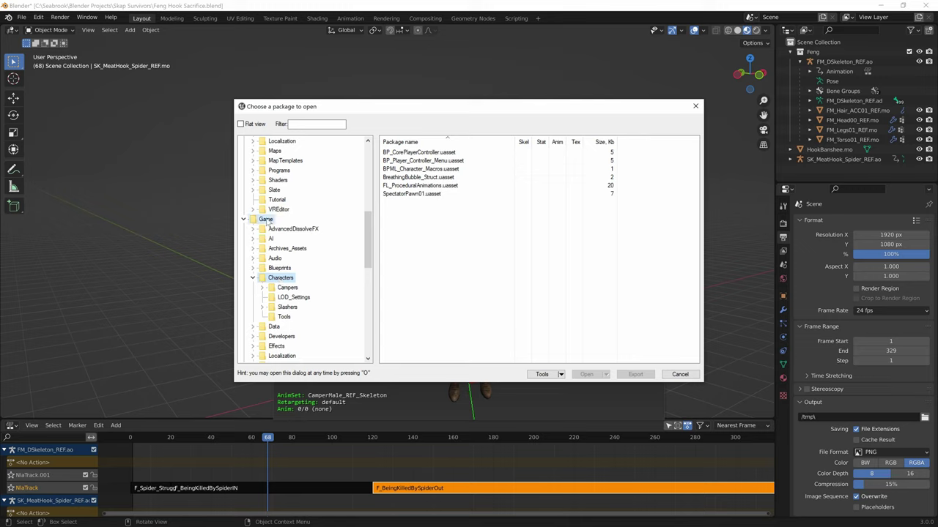
Expand the Meshes folder under Game and select it.
left_click(285, 287)
left_click(280, 278)
scroll(291, 284, "down", 4)
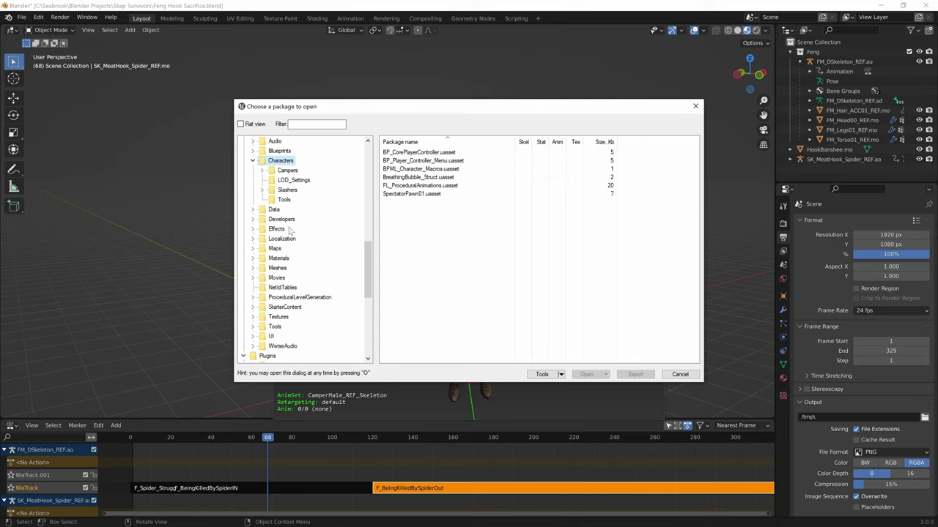
left_click(258, 269)
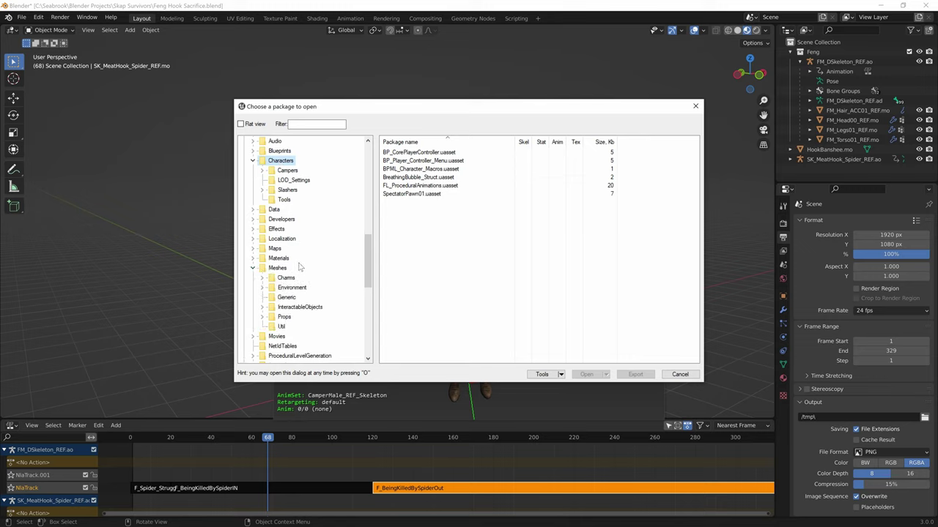
scroll(299, 268, "down", 1)
left_click(278, 243)
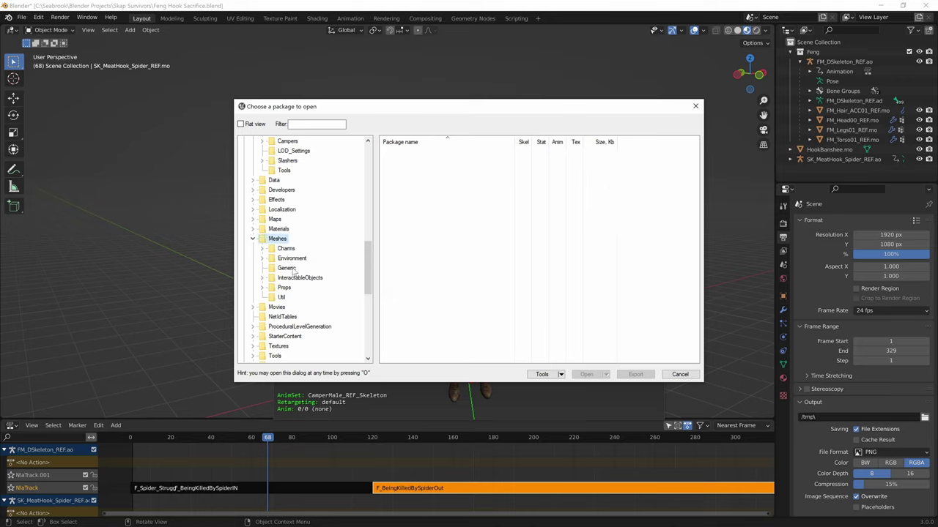
Expand InteractableObjects and its MeatHook folder under Meshes, and list the packages in MeatHook/Model.
scroll(297, 252, "up", 5)
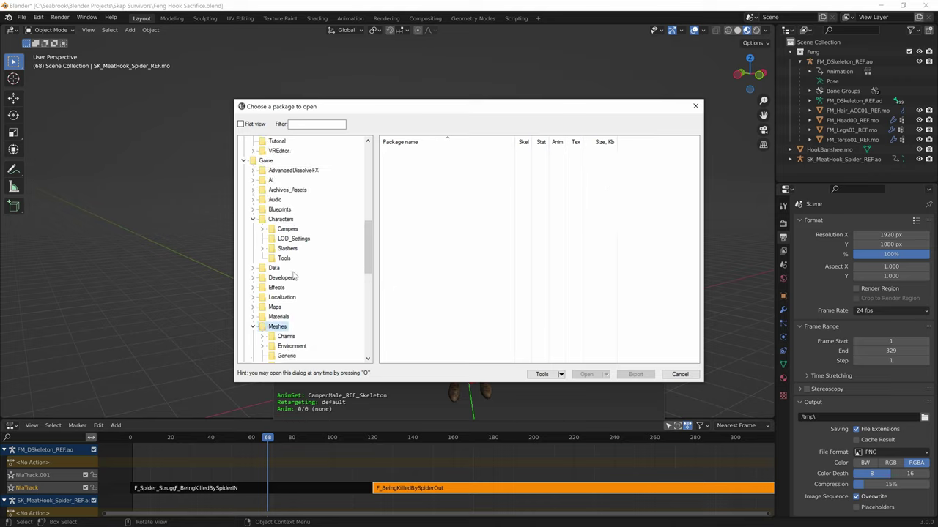
scroll(290, 269, "down", 4)
scroll(290, 269, "down", 2)
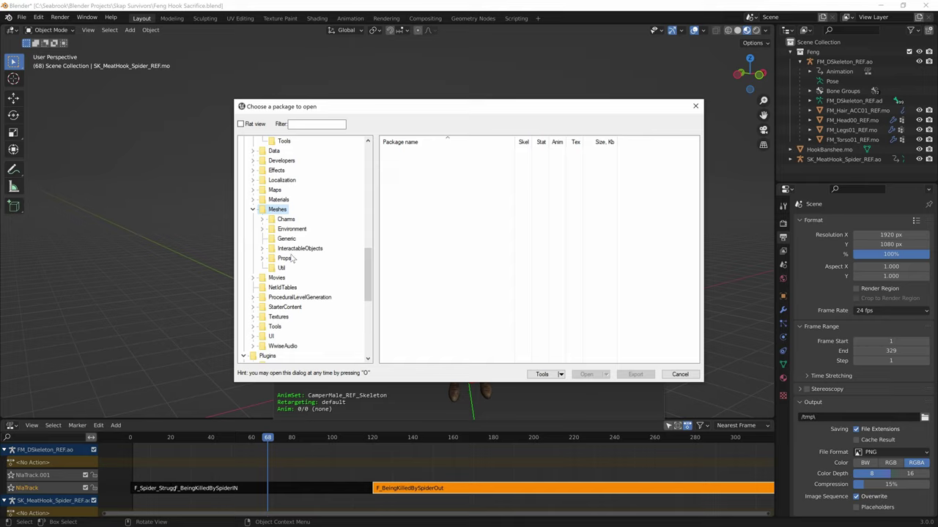
left_click(261, 249)
scroll(311, 260, "down", 2)
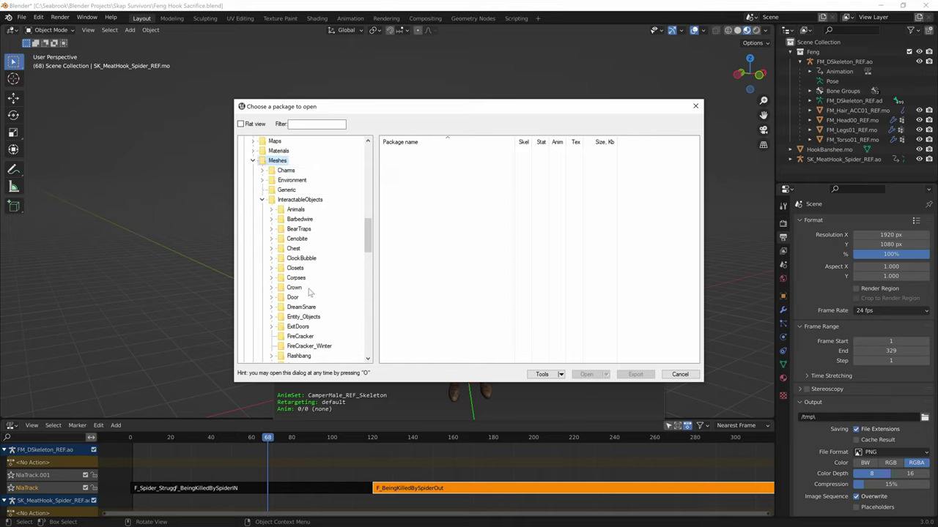
scroll(309, 292, "down", 1)
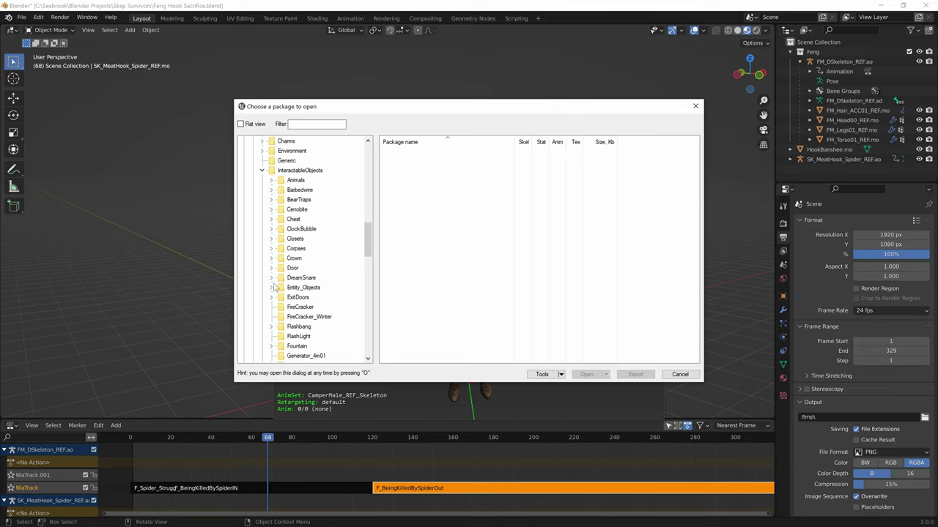
scroll(311, 294, "down", 4)
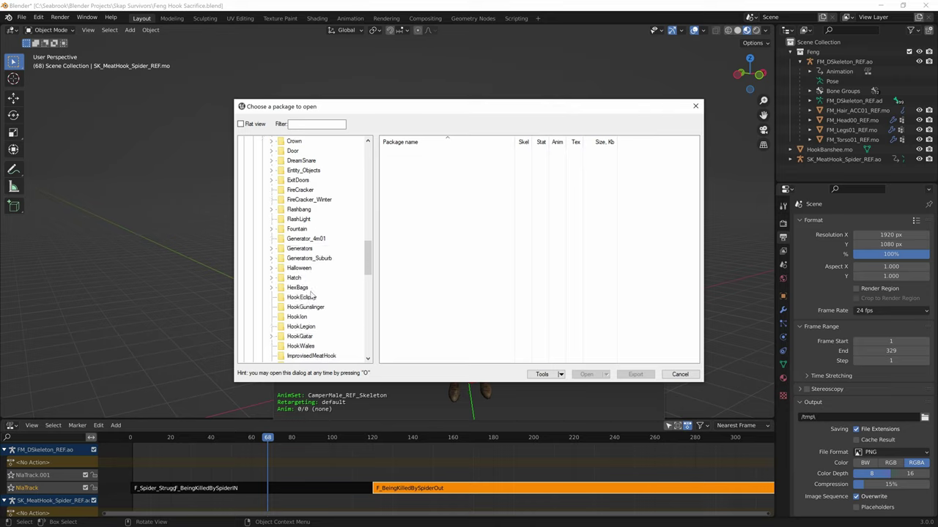
scroll(300, 322, "down", 1)
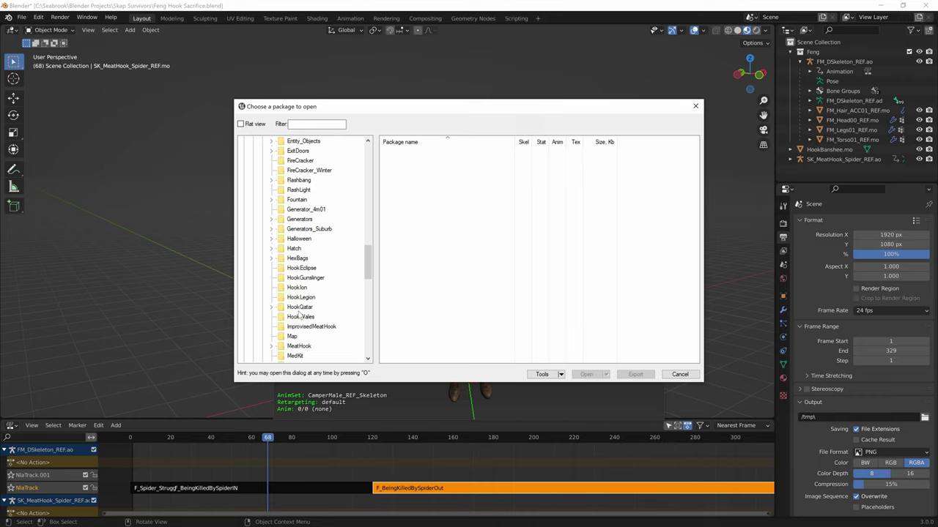
scroll(299, 314, "down", 1)
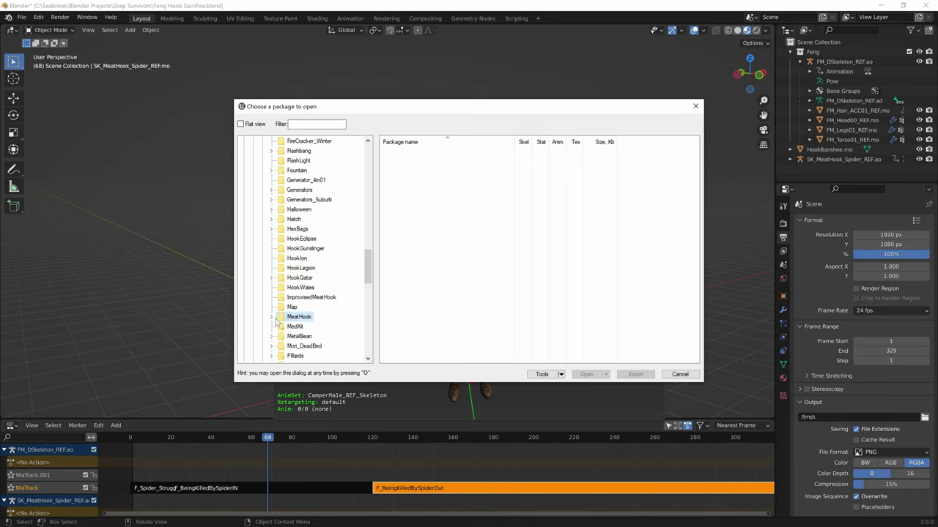
left_click(272, 316)
scroll(279, 315, "down", 1)
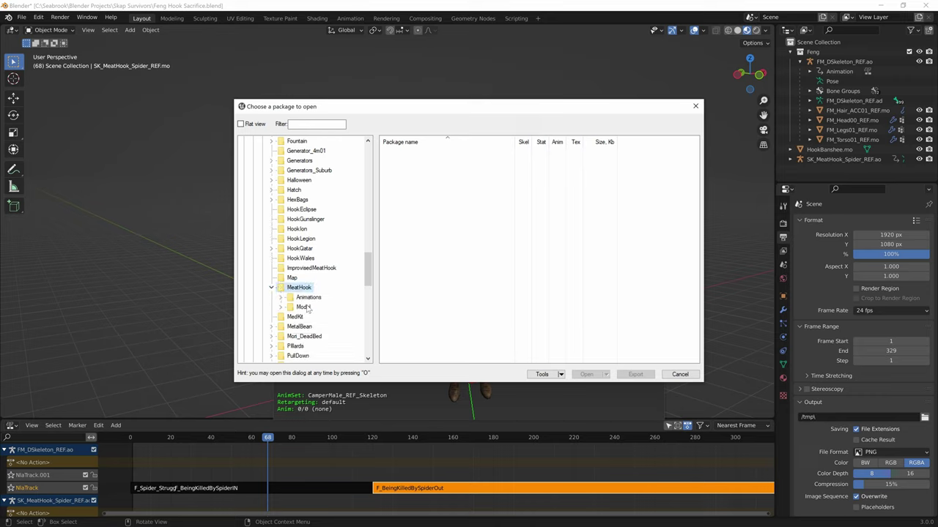
left_click(281, 308)
left_click(302, 308)
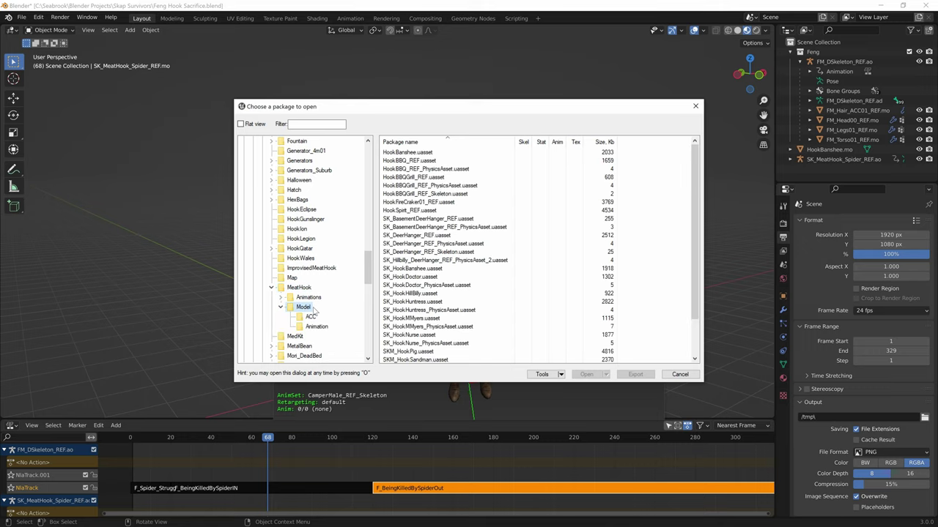
Open the HookBanshee package and export the hook mesh with the preset export options.
double_click(409, 153)
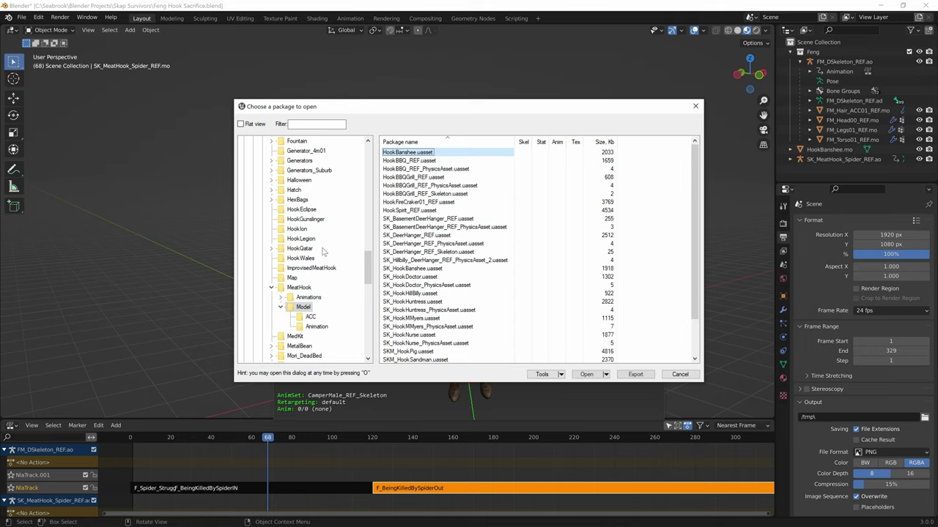
left_click_drag(418, 276, 434, 284)
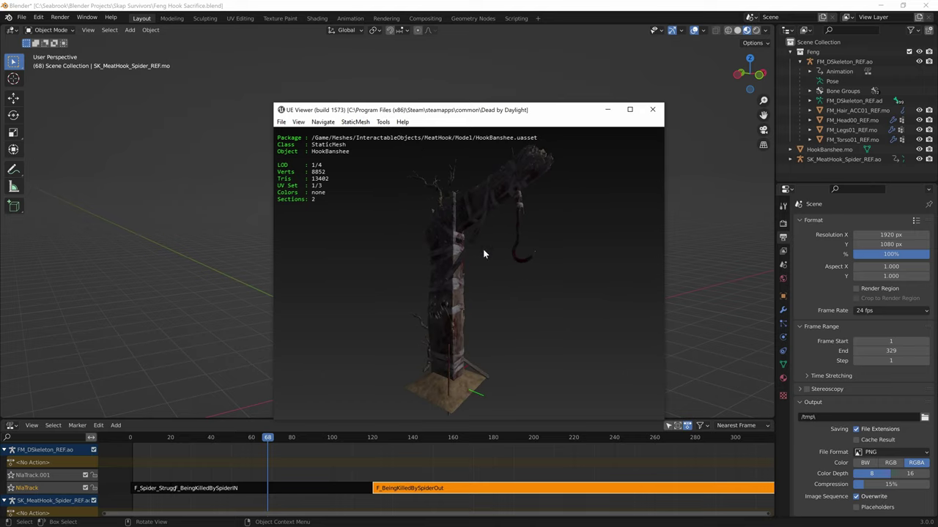
left_click(383, 121)
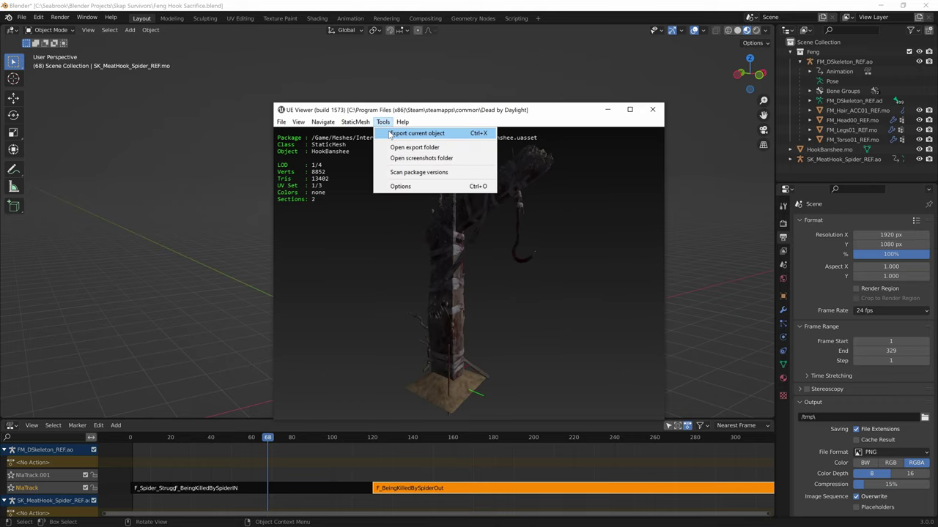
left_click(416, 133)
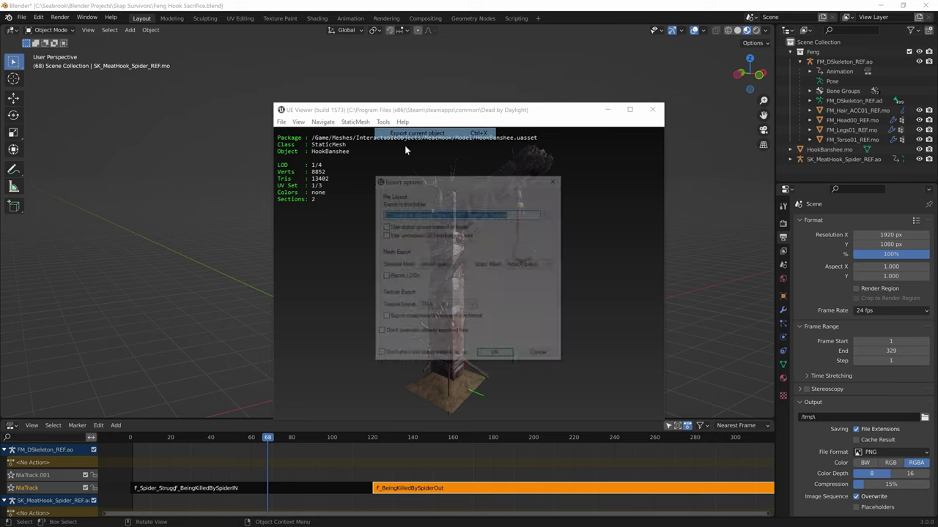
left_click(498, 358)
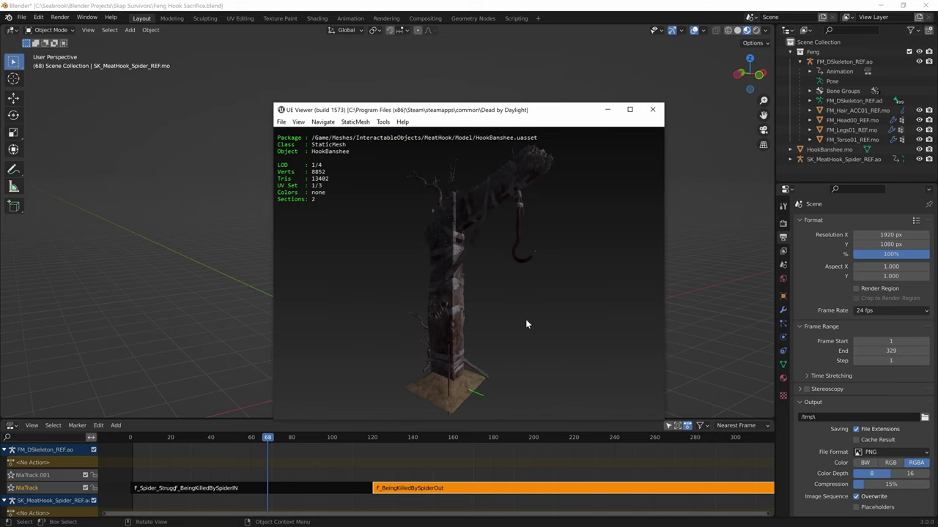
Reopen the package list and expand the Entity_Objects folder under InteractableObjects.
key("o")
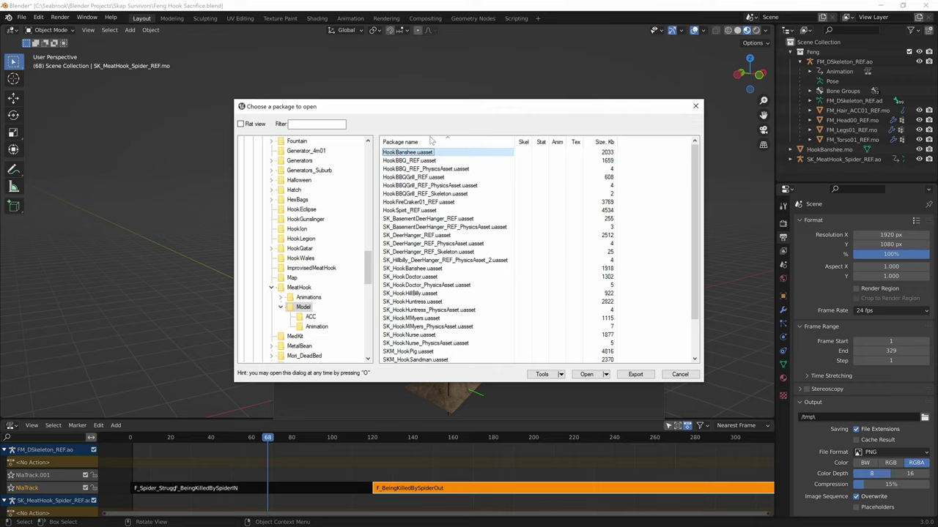
left_click(301, 287)
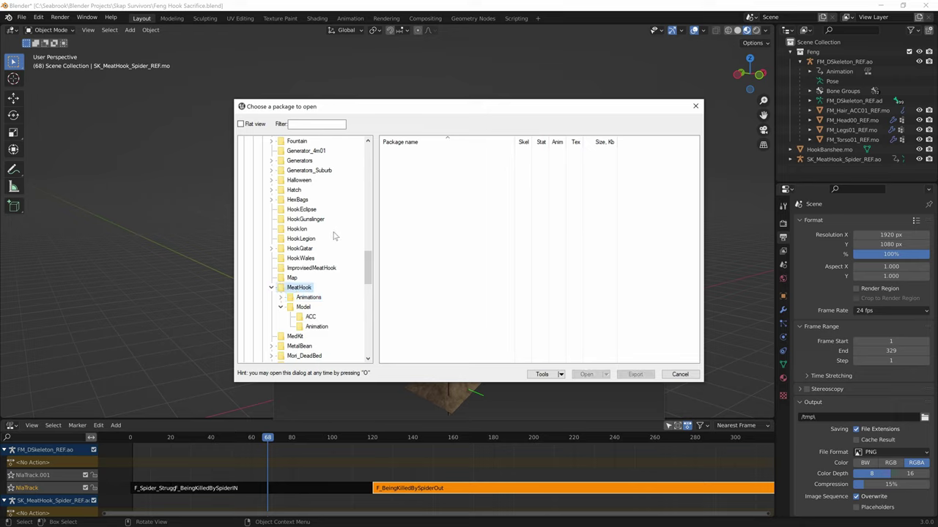
scroll(333, 235, "up", 2)
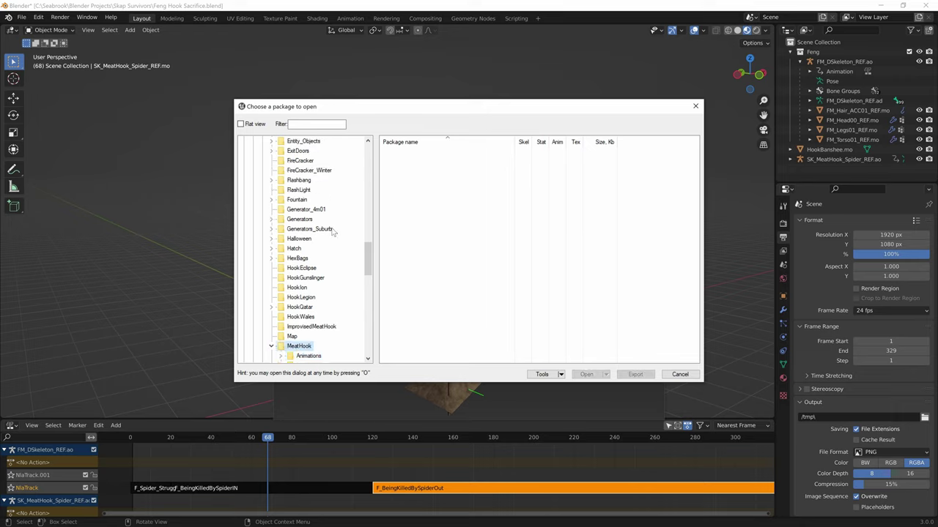
scroll(332, 231, "up", 3)
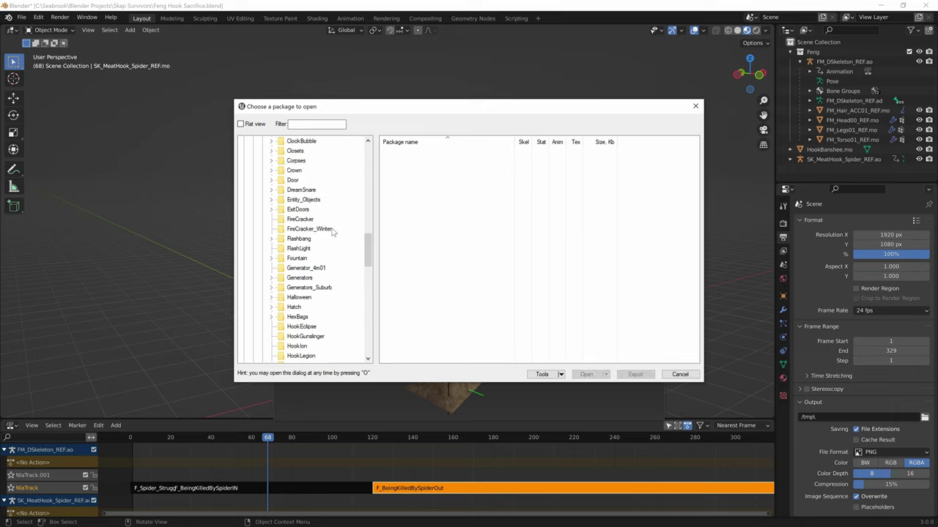
double_click(295, 232)
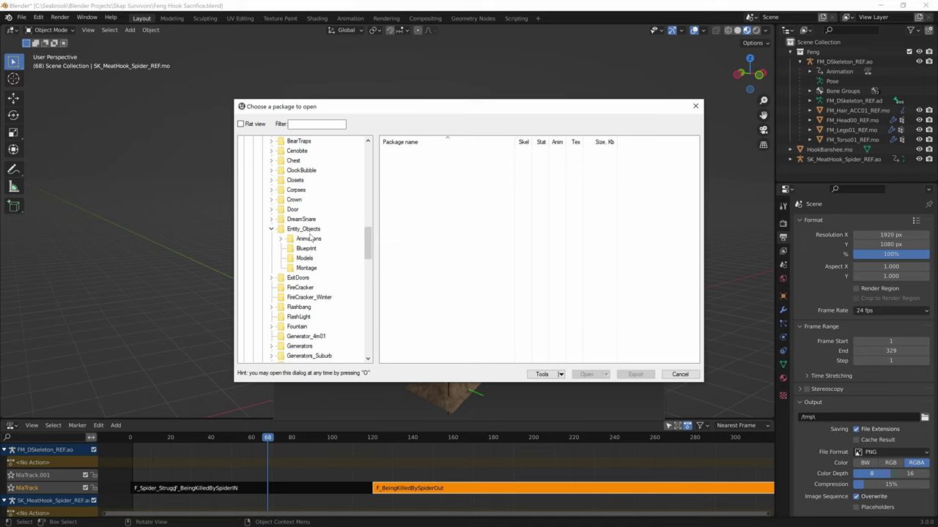
Switch to the Feng Hook Sacrifice project in Blender, select the spider mesh around the hook and examine it.
key("Escape")
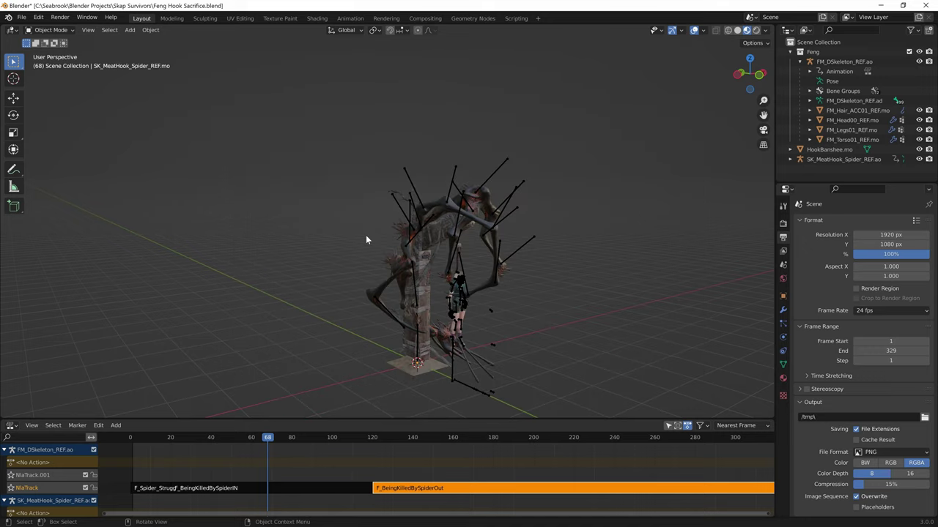
left_click(474, 219)
middle_click_drag(641, 180, 480, 257)
middle_click_drag(395, 252, 421, 228)
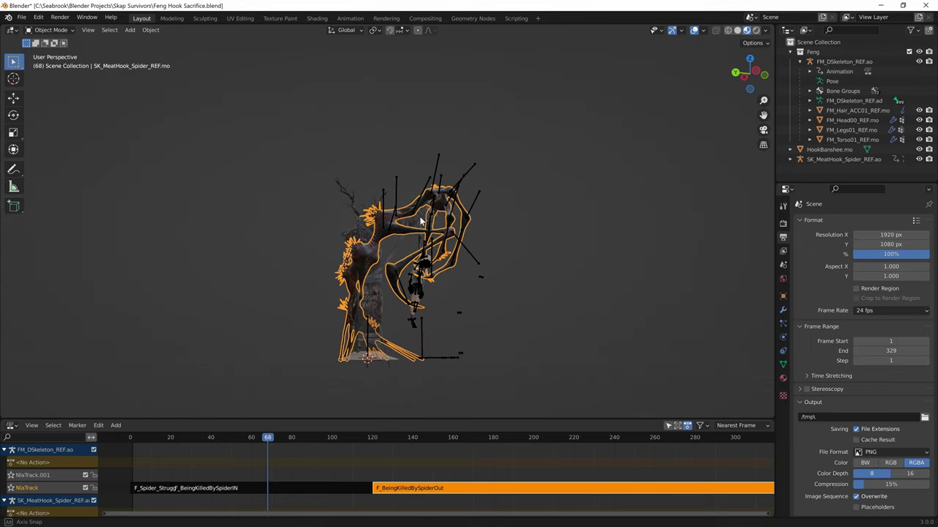
Return to the UE Viewer package list, list the packages in Entity_Objects/Models and preview Entity_EndGame_REF.
key("o")
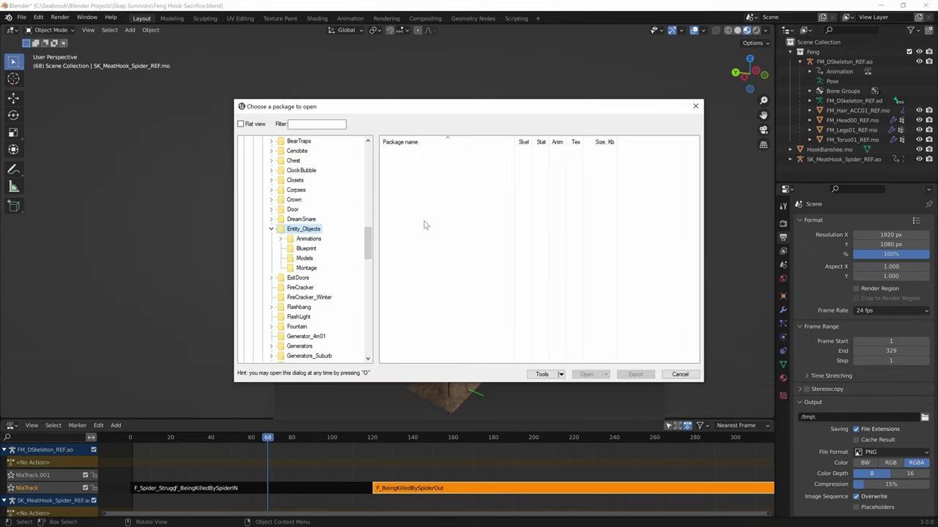
left_click(271, 229)
scroll(282, 241, "up", 5)
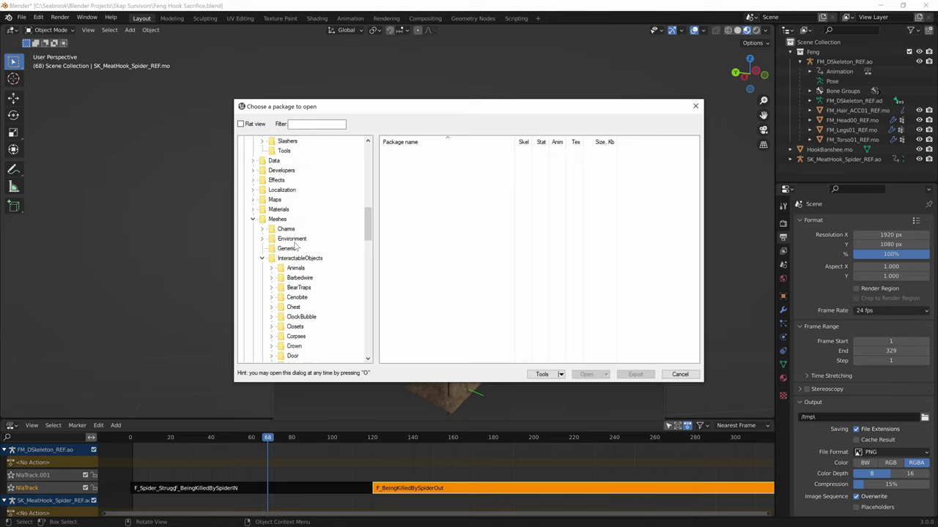
scroll(297, 252, "down", 2)
left_click(272, 320)
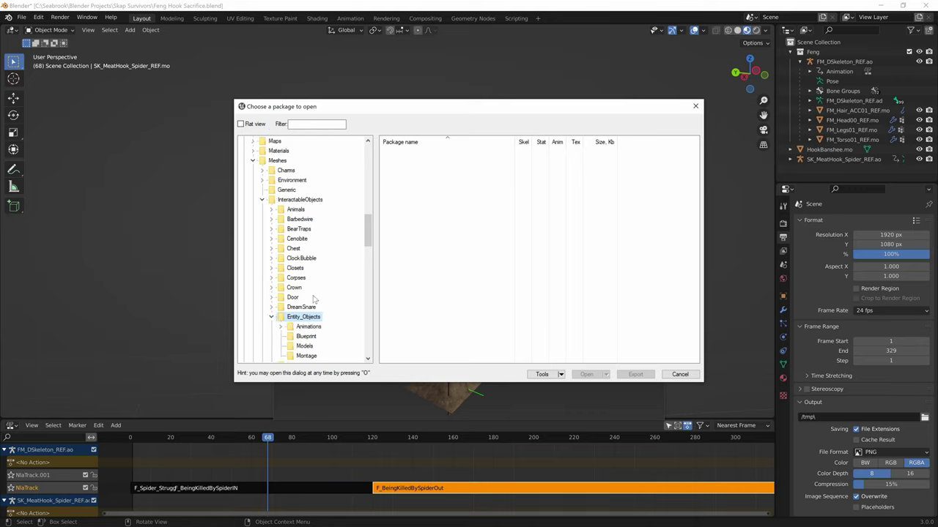
scroll(288, 302, "down", 2)
left_click(288, 288)
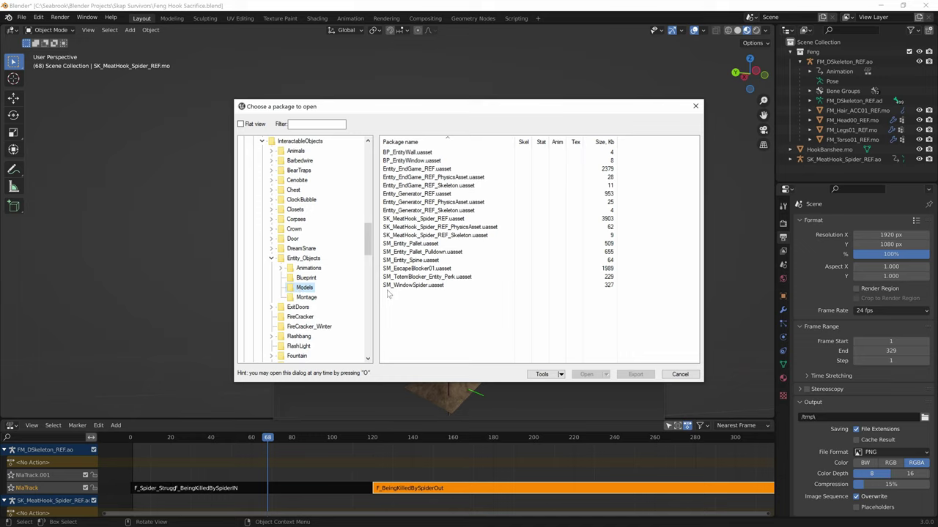
double_click(446, 168)
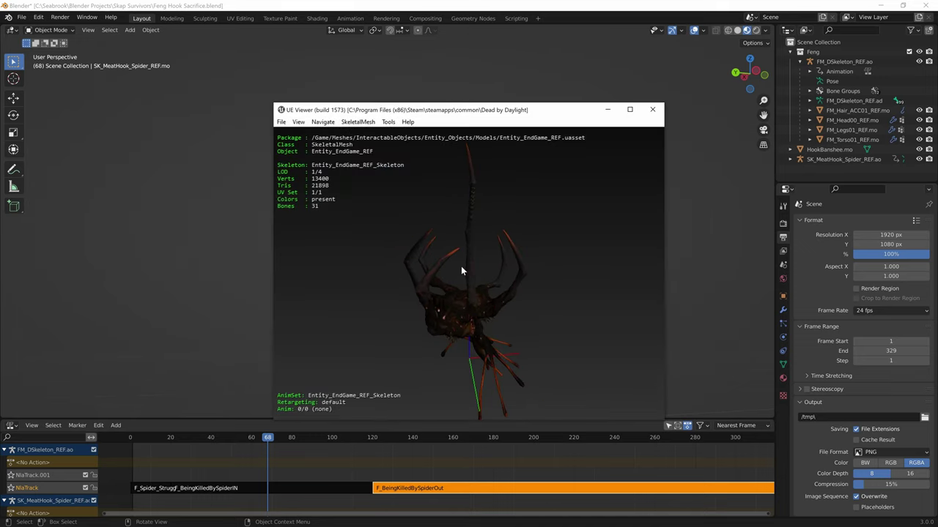
key("ctrl+o")
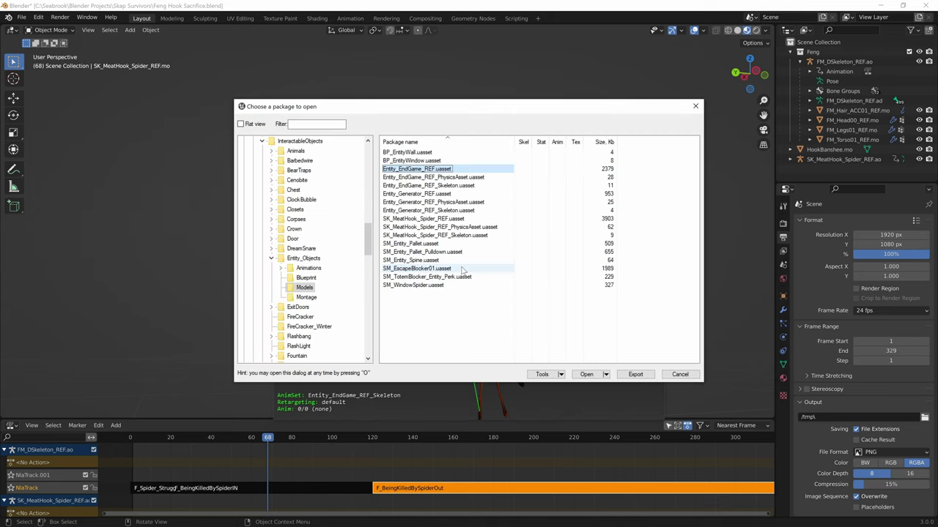
key("super")
left_click(345, 520)
key("super")
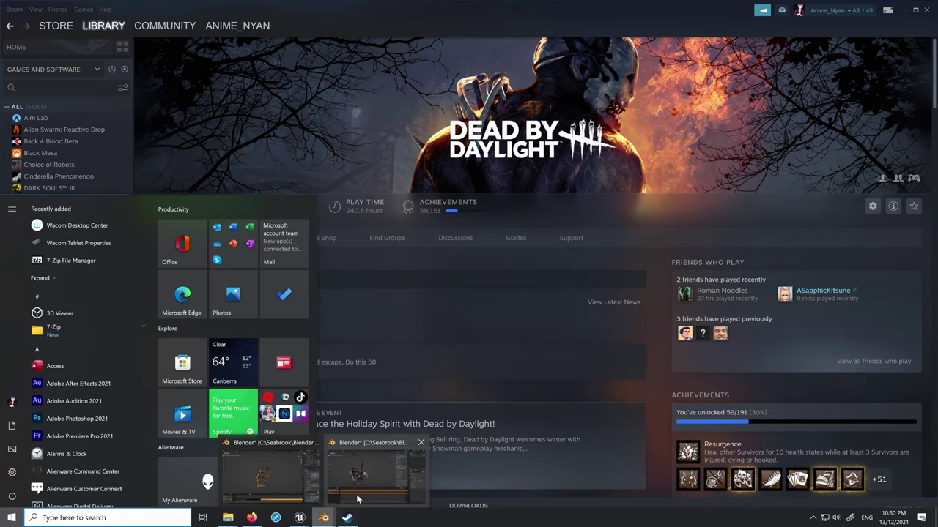
left_click(324, 520)
key("a")
key("alt+Tab")
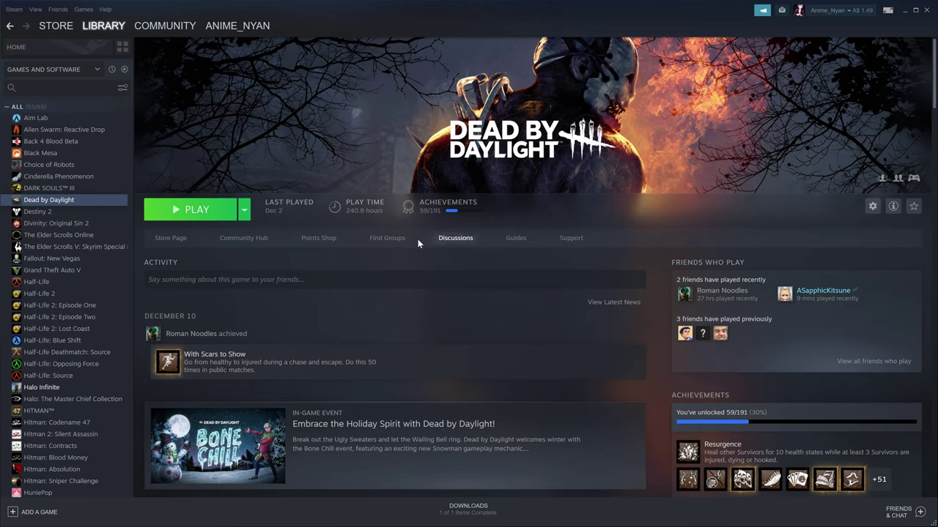
key("super")
left_click(300, 519)
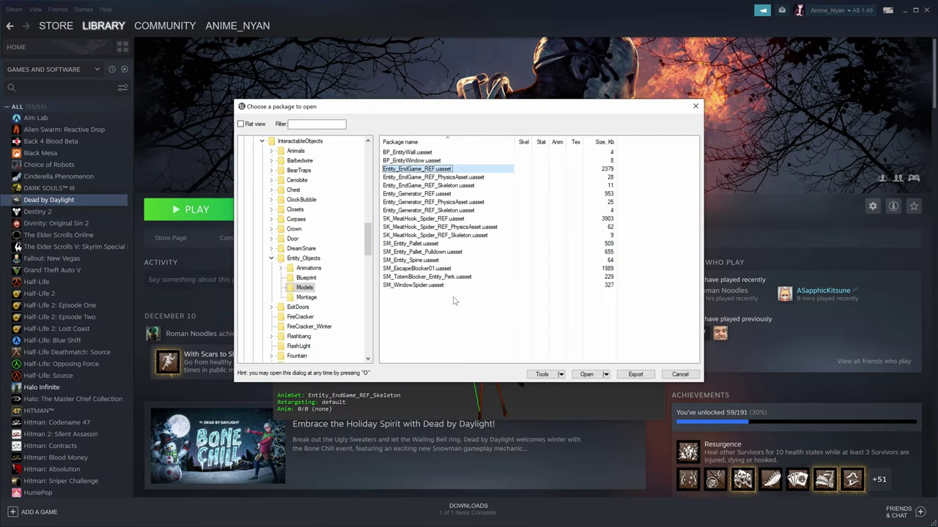
Open the SK_MeatHook_Spider_REF package and export its skeletal mesh with the preset export options.
left_click(420, 219)
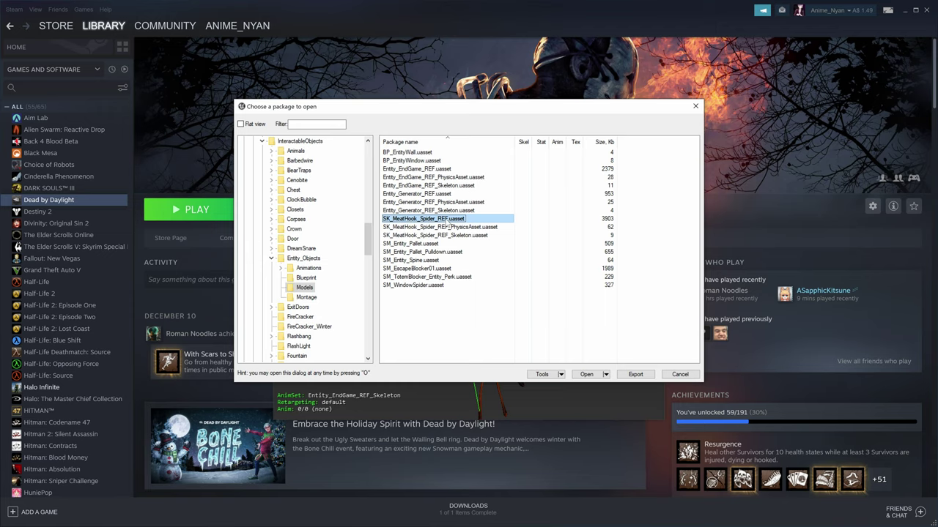
double_click(448, 219)
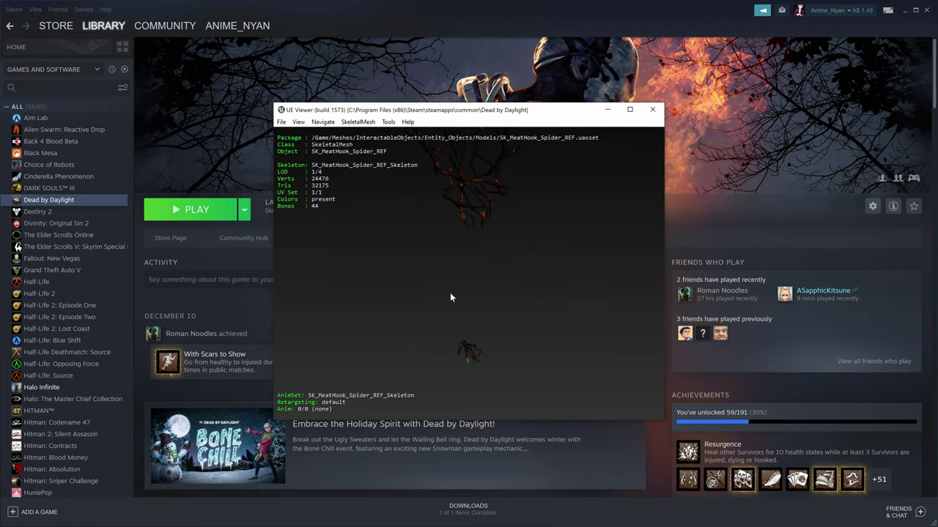
left_click(388, 122)
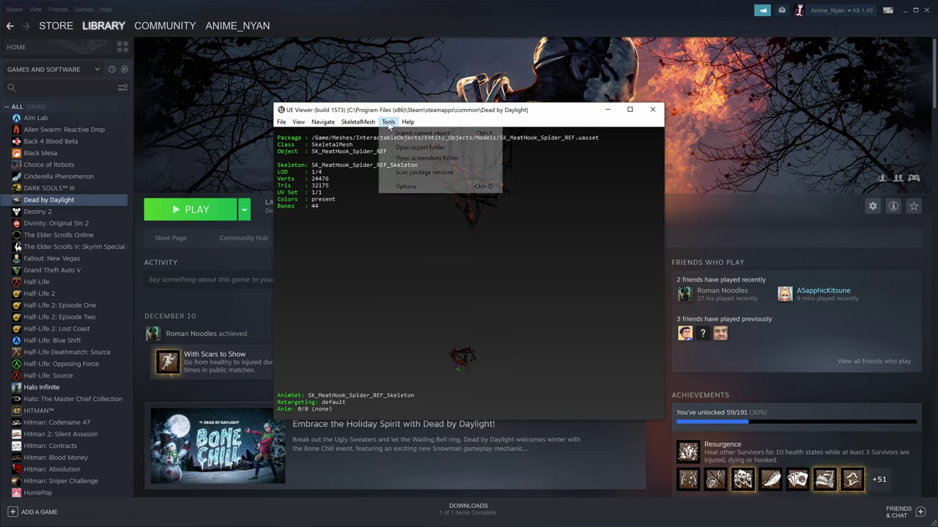
left_click(393, 134)
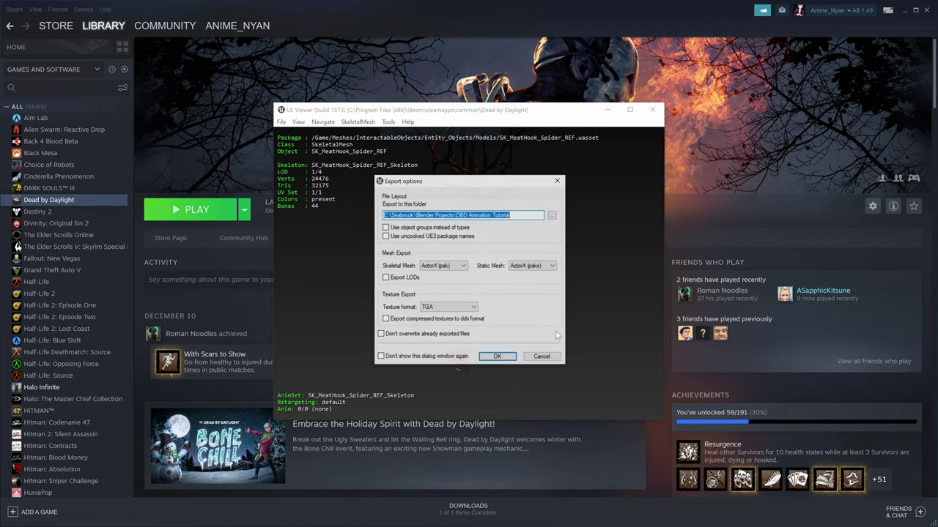
left_click(517, 359)
Reopen the package list, open Entity_EndGame_REF and export its skeletal mesh with the preset export options.
key("o")
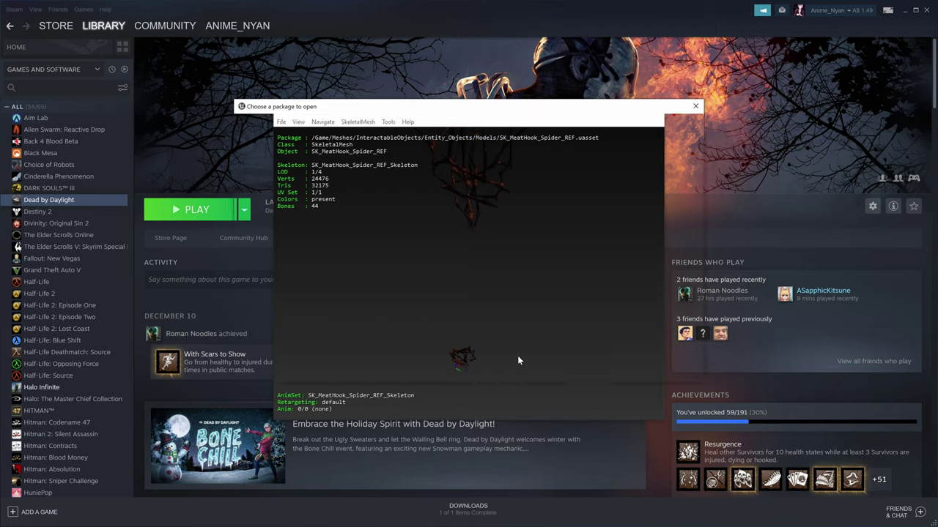
double_click(417, 169)
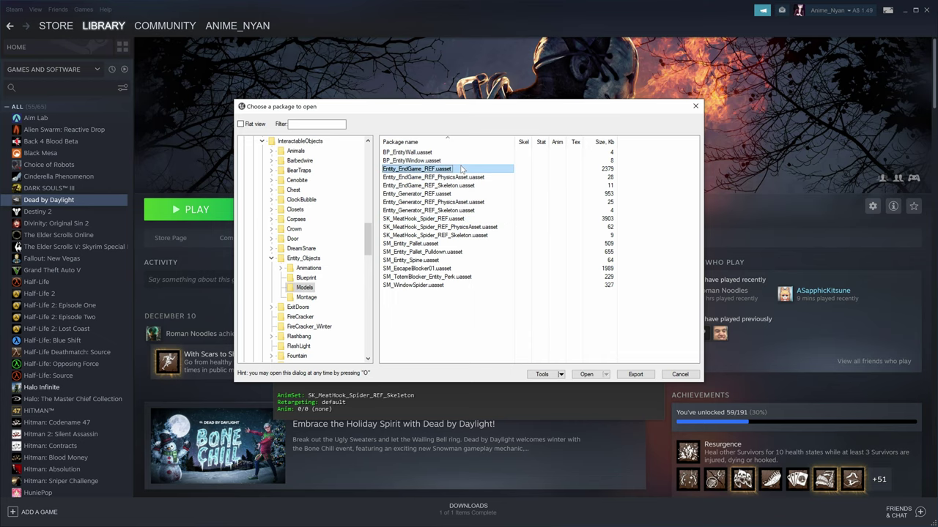
left_click(391, 121)
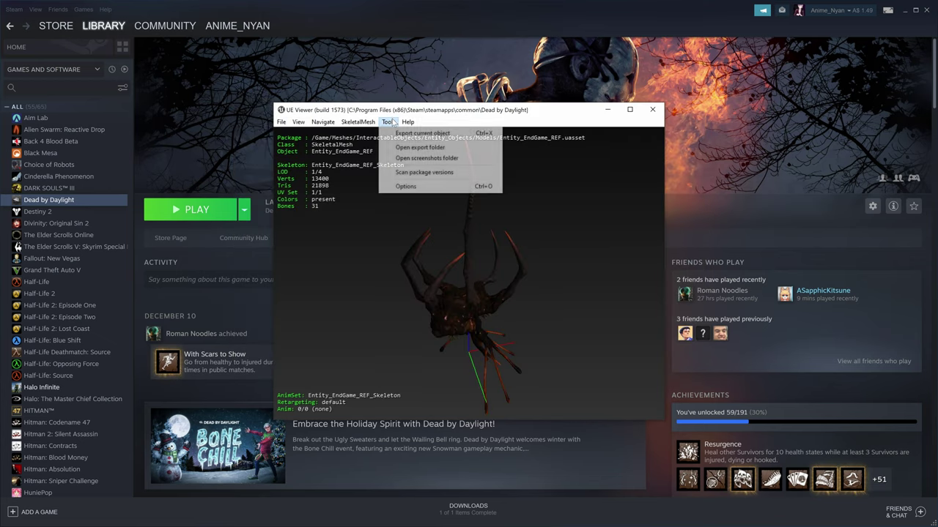
left_click(400, 133)
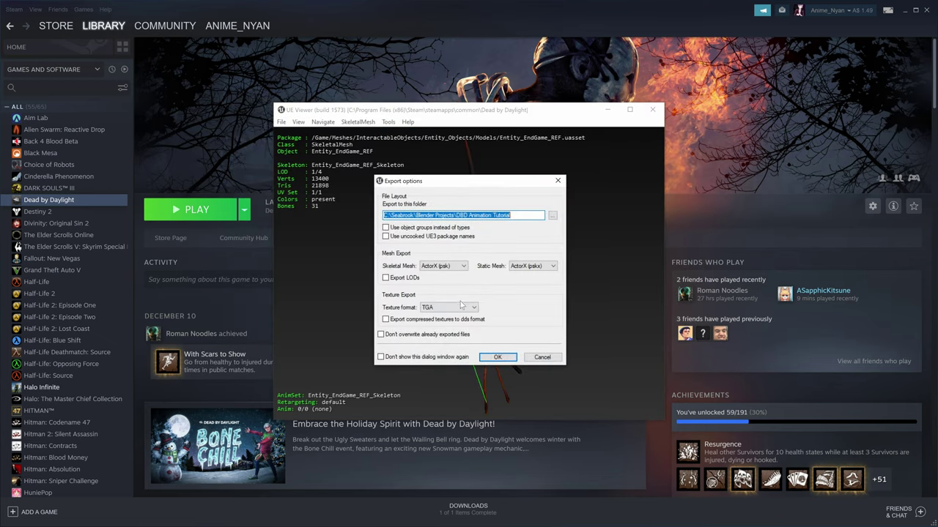
left_click(500, 357)
Reopen the package list and list the packages in Entity_Objects/Animations/AnimSequences.
key("o")
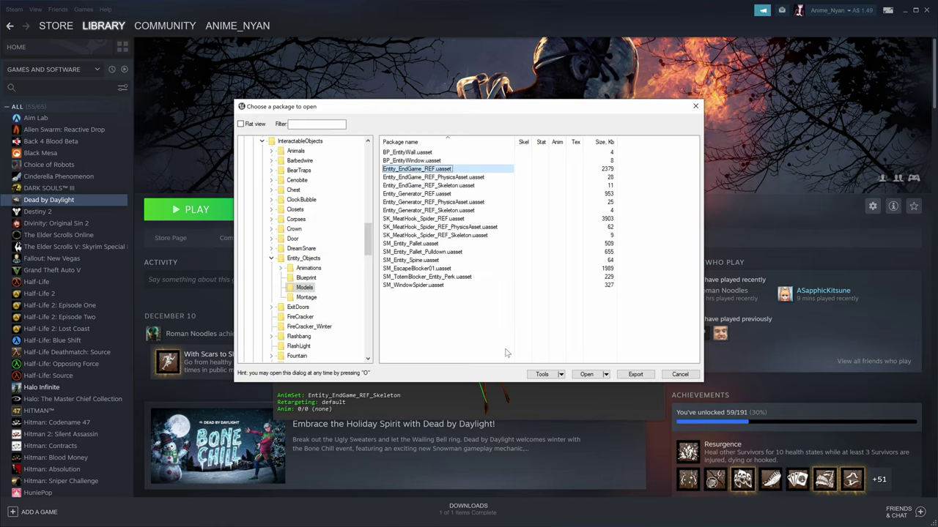
left_click(308, 268)
left_click(280, 268)
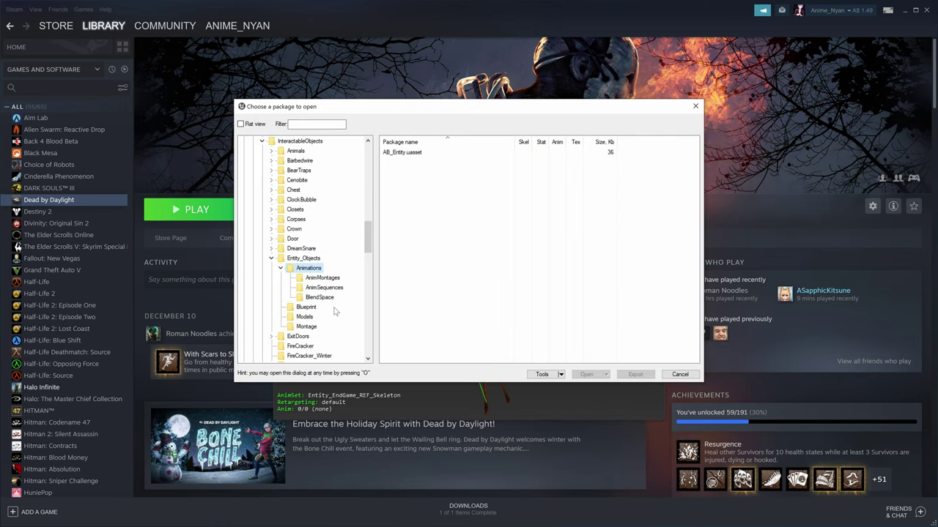
left_click(324, 287)
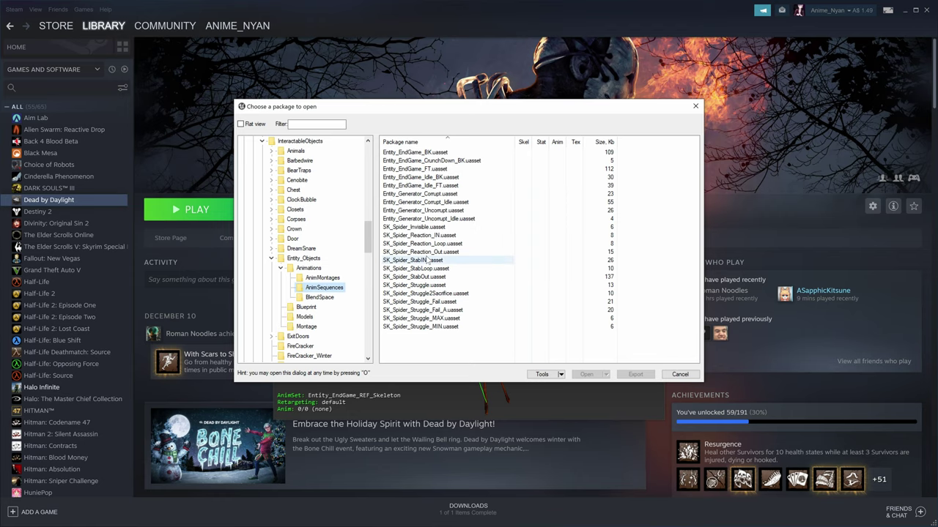
Switch to the Feng Hook Sacrifice project in Blender and examine which animation strips the spider's NLA track uses.
key("super")
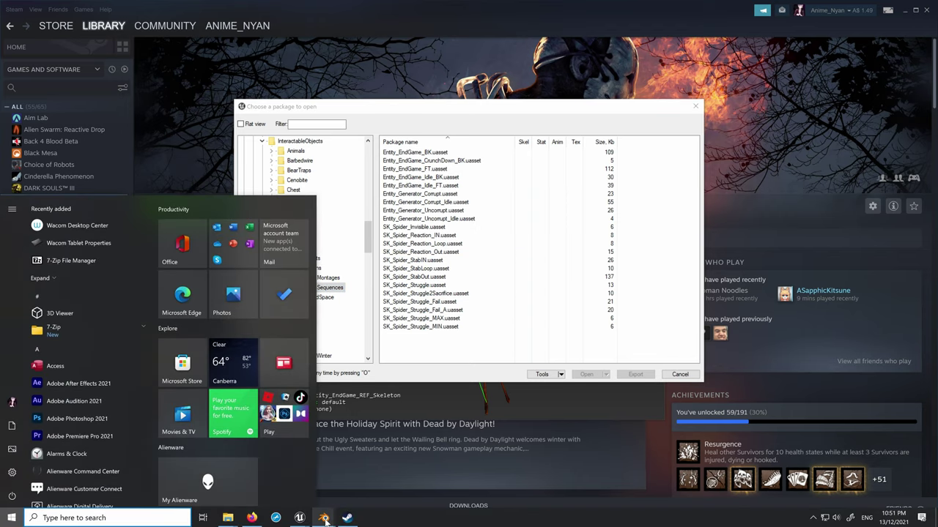
left_click(323, 518)
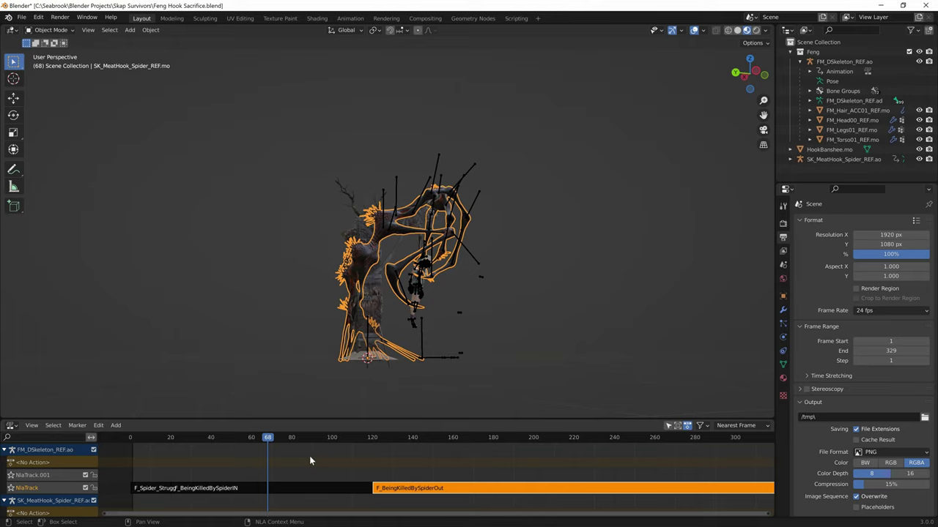
scroll(780, 460, "down", 1)
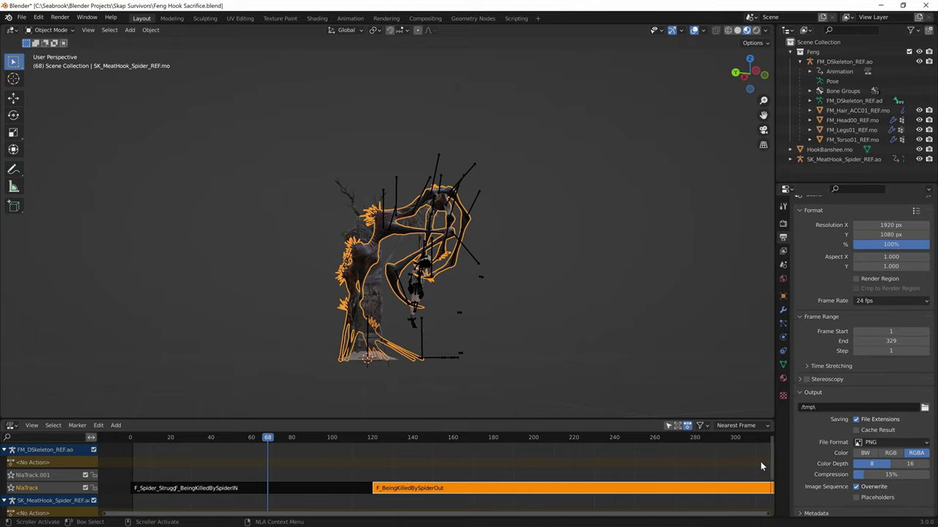
scroll(772, 467, "down", 5)
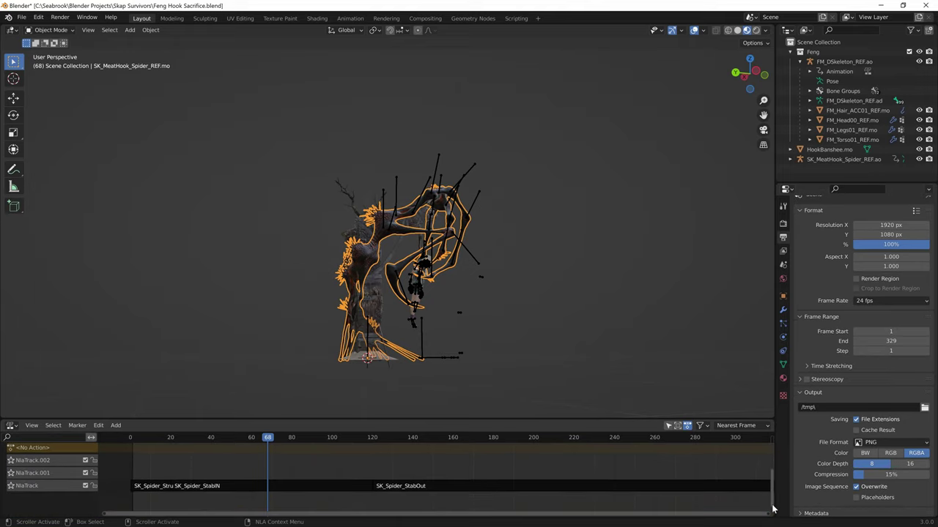
left_click(154, 488)
scroll(230, 465, "down", 2)
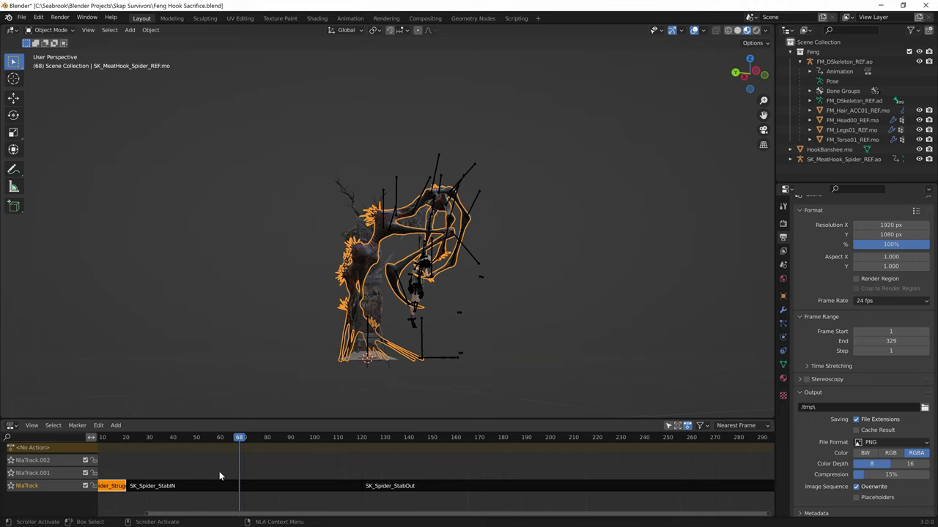
scroll(254, 459, "up", 1)
middle_click_drag(334, 332, 307, 334)
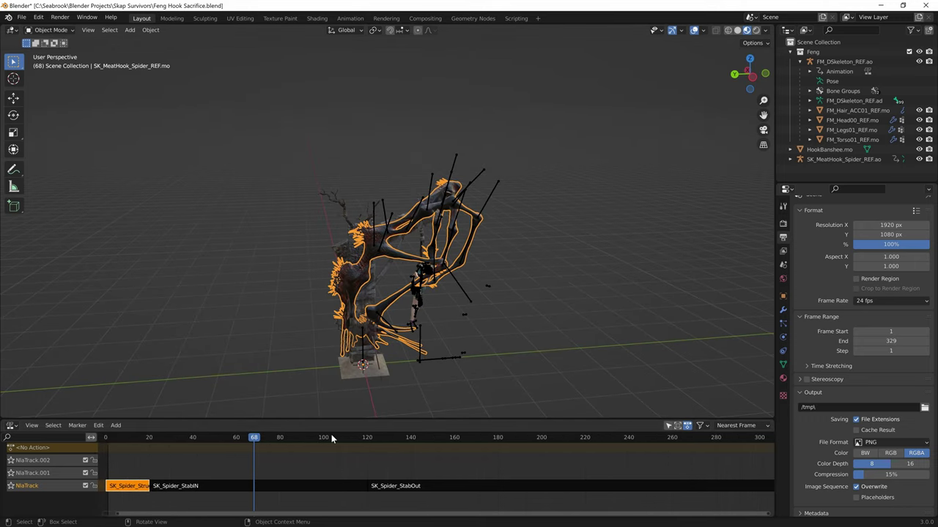
scroll(337, 456, "up", 2)
scroll(337, 456, "down", 1)
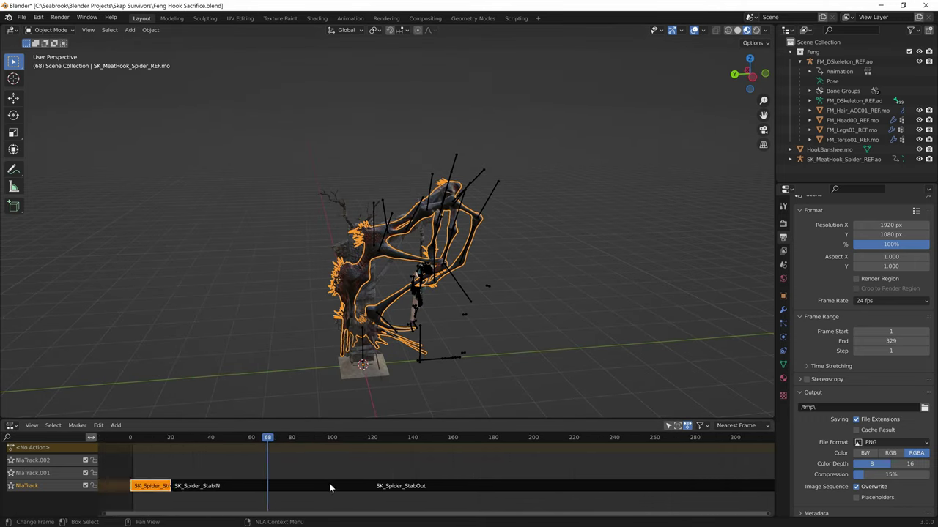
Return to the UE Viewer package list and export SK_Spider_StabIN, SK_Spider_StabOut and SK_Spider_Struggle2Sacrifice together with the preset options.
key("o")
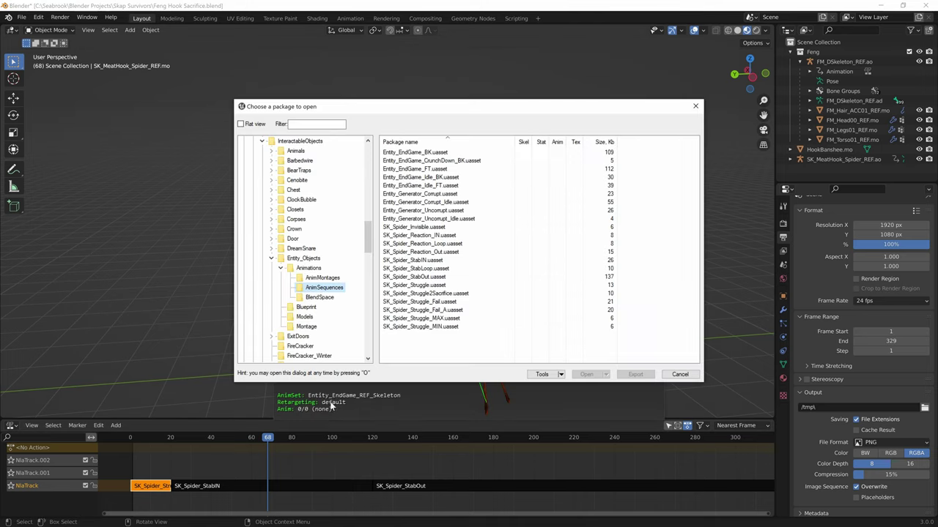
left_click(422, 261)
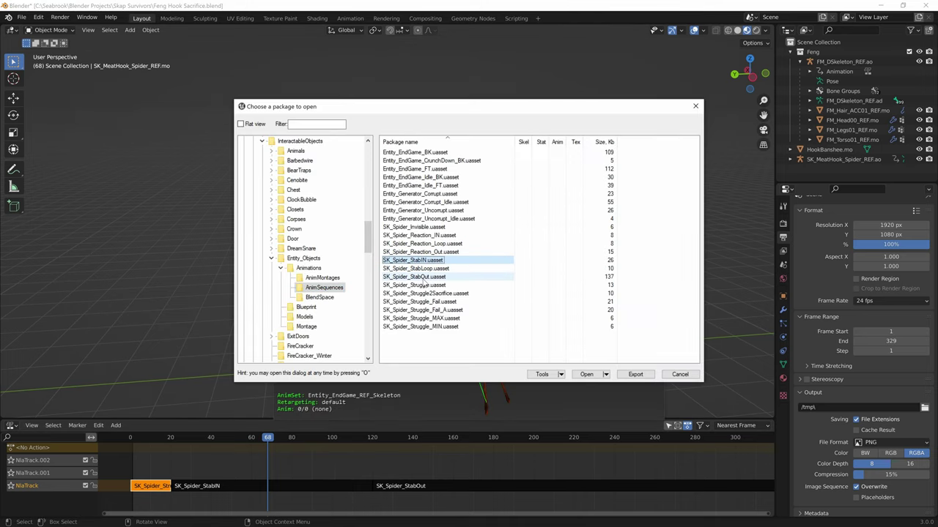
left_click(423, 277, "ctrl")
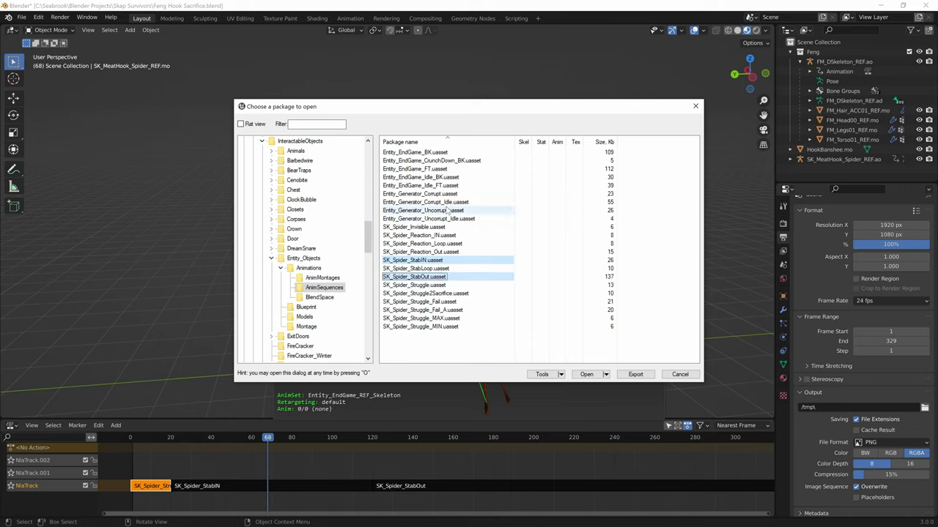
left_click(433, 294, "ctrl")
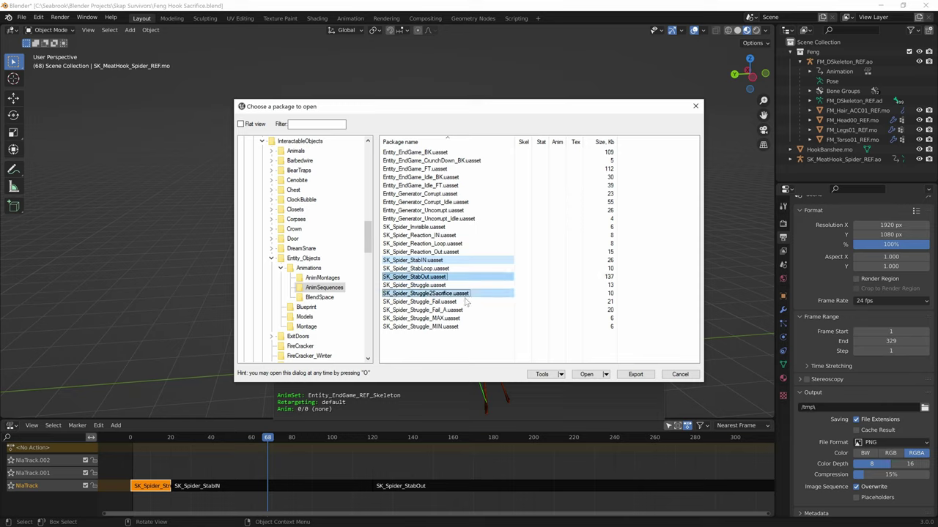
left_click(635, 375)
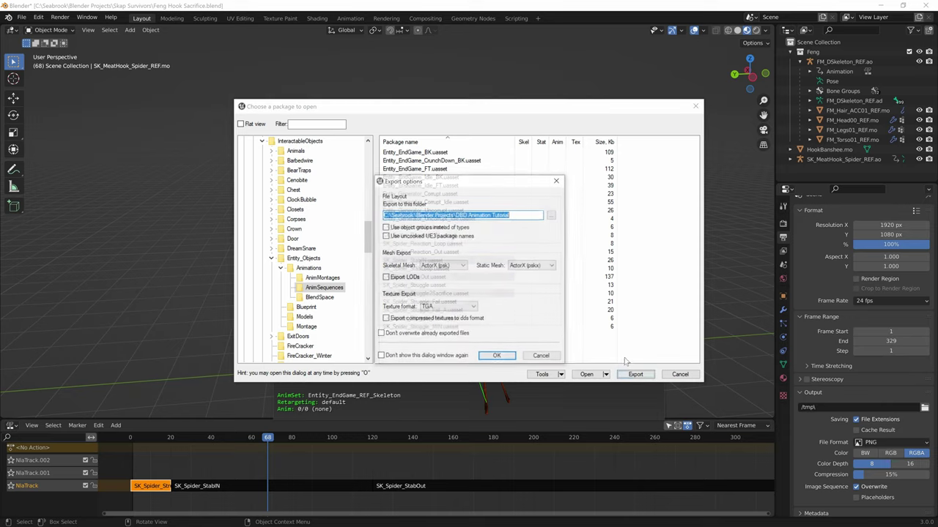
left_click(497, 358)
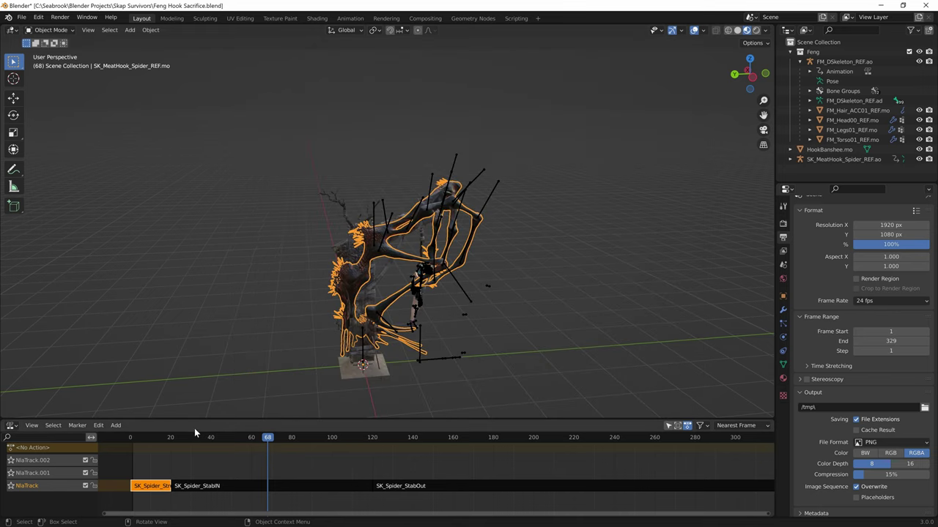
Bring the UE Viewer package list back to the front and relist the AnimSequences folder to clear the package selection.
key("super")
left_click(344, 494)
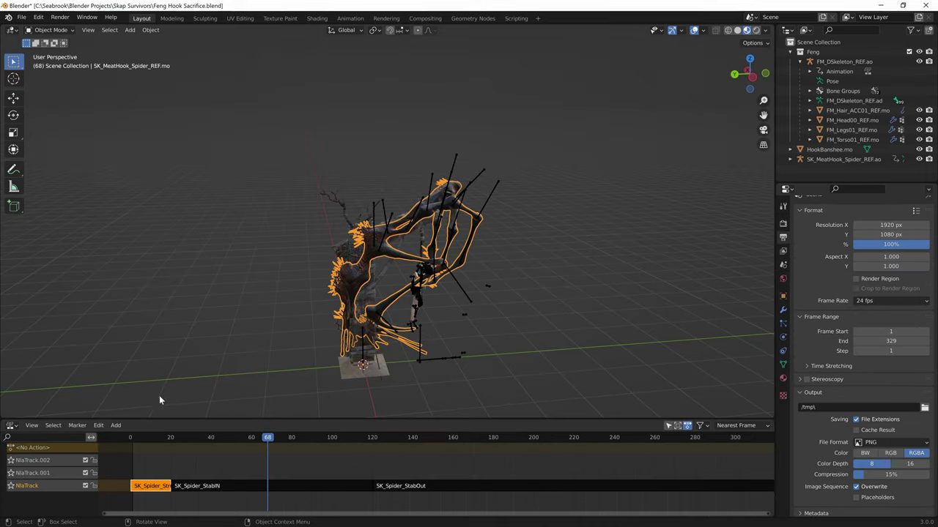
key("alt+Tab")
key("super")
left_click(299, 518)
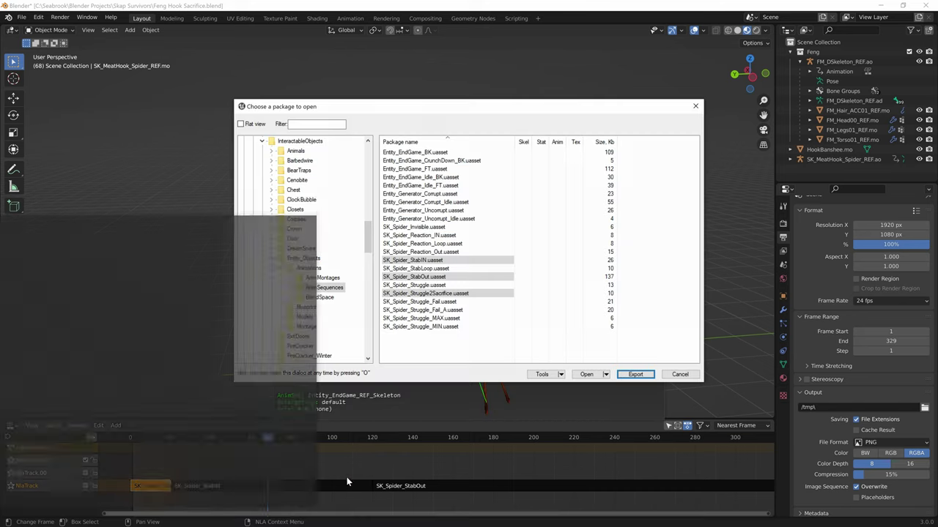
left_click(313, 270)
left_click(323, 287)
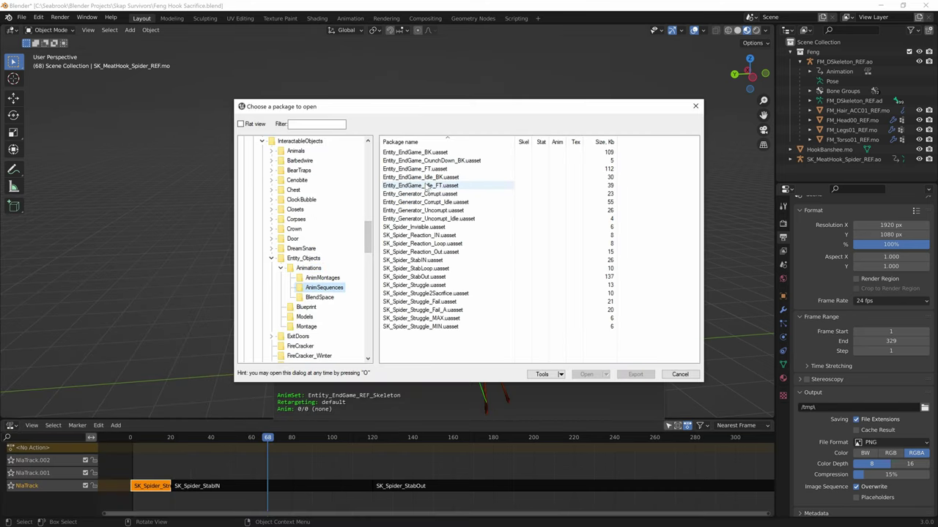
Export the Entity_EndGame_BK animation package with the preset export options.
left_click(415, 151)
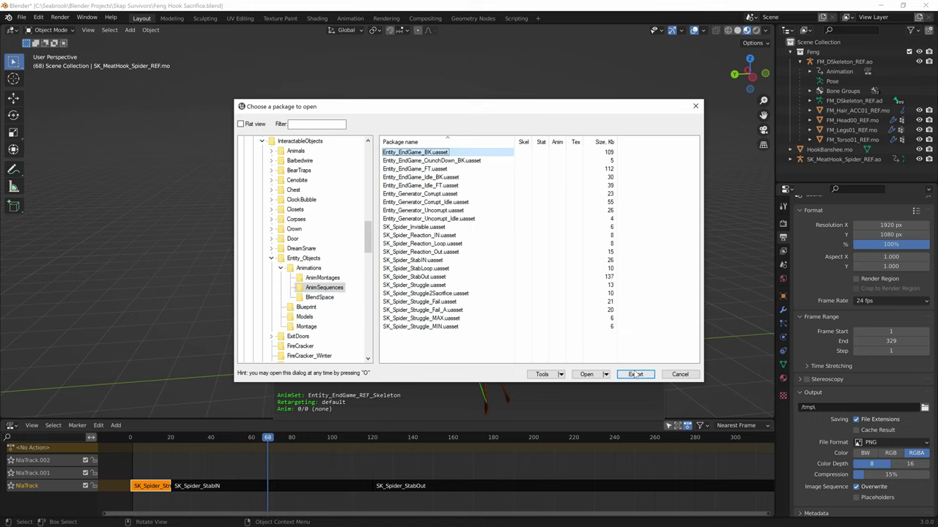
left_click(635, 374)
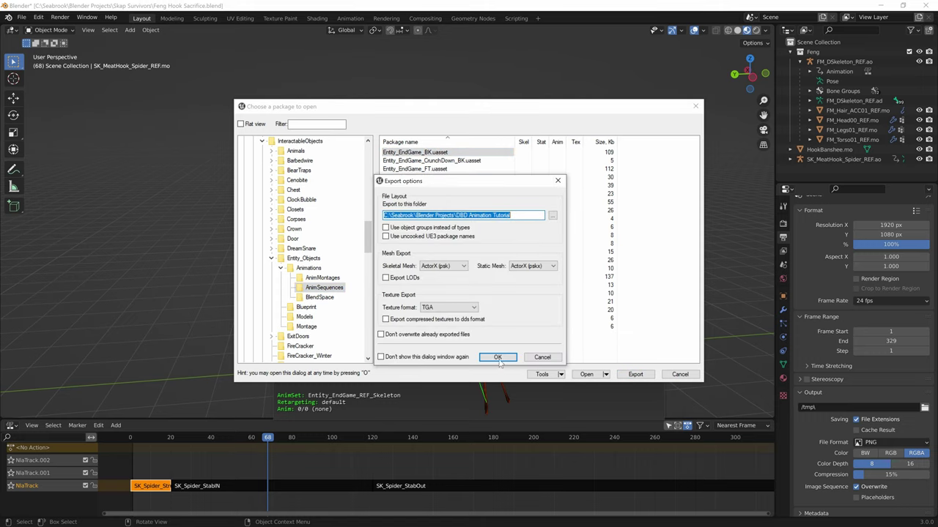
left_click(498, 358)
key("super")
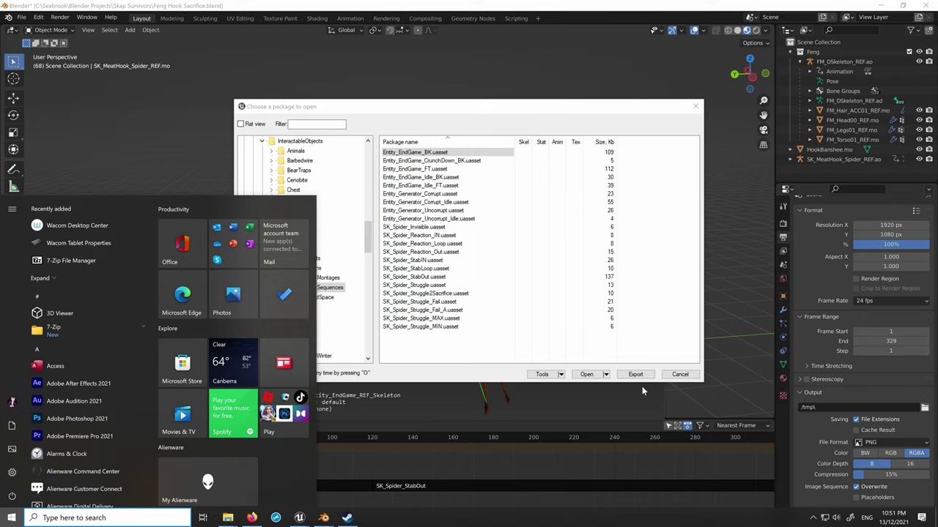
Launch a new Blender instance and close the one holding Feng Endgame Sacrifice.blend, leaving the new default scene ready.
type("blender")
key("Return")
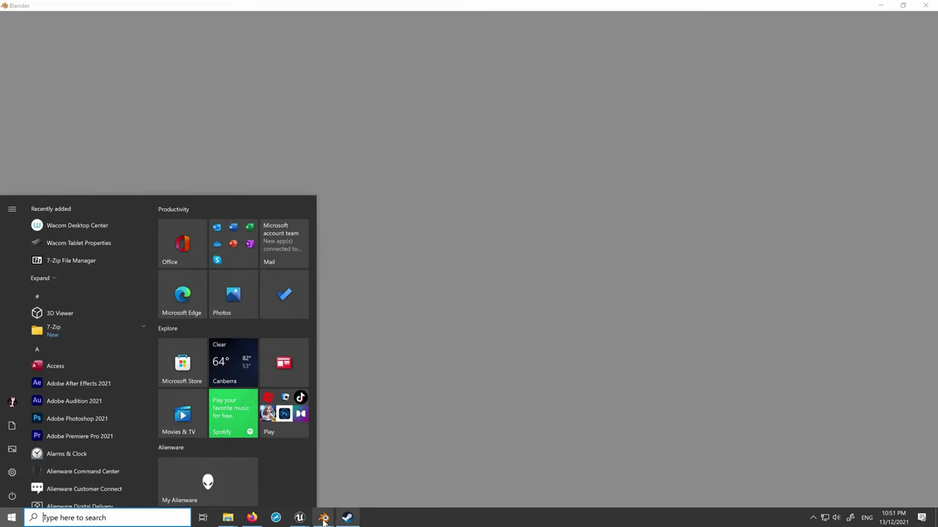
mouse_move(323, 518)
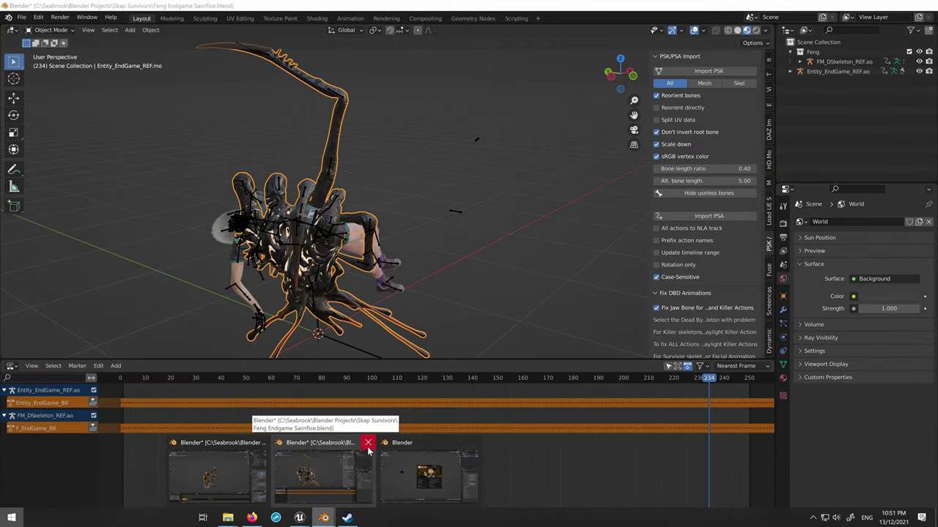
left_click(367, 445)
left_click(487, 286)
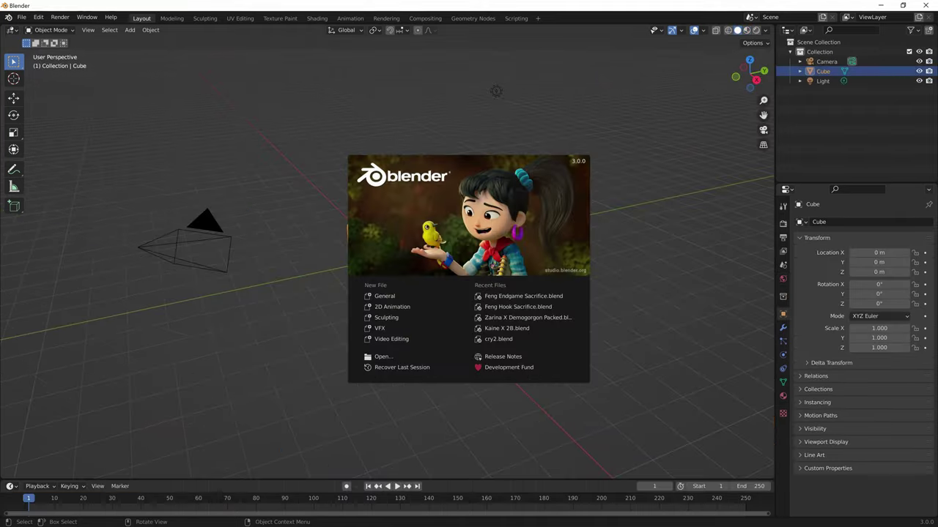
left_click(627, 370)
key("a")
key("x")
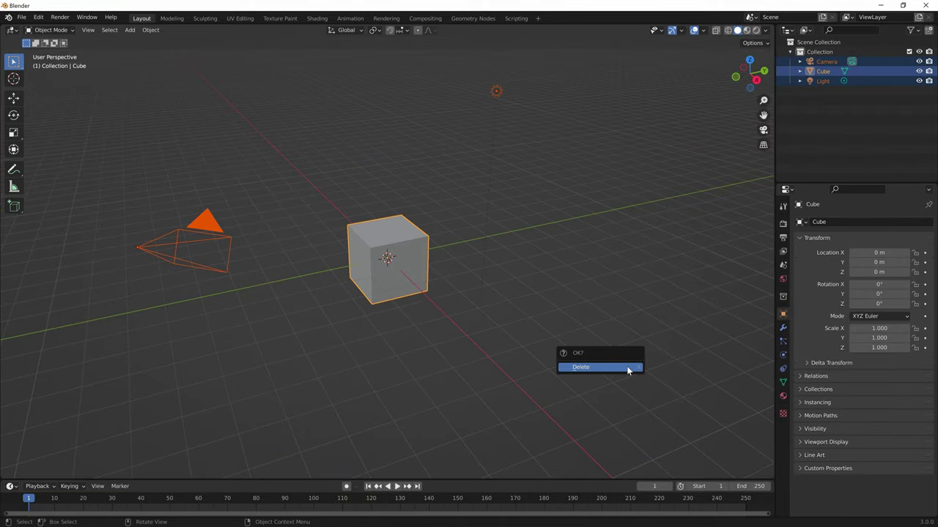
left_click(627, 371)
key("ctrl+z")
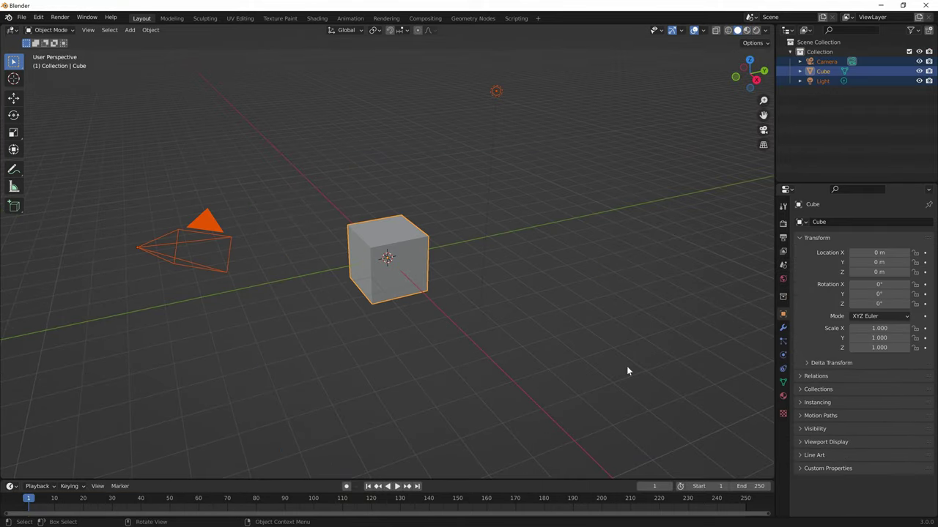
Turn on Screencast Keys so pressed keys and mouse actions are displayed in the viewport.
key("n")
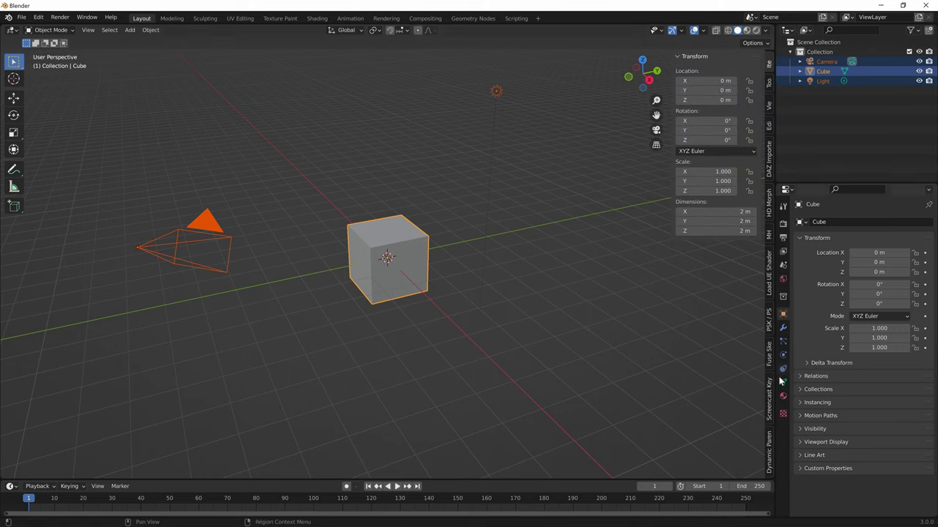
left_click(768, 402)
left_click(691, 58)
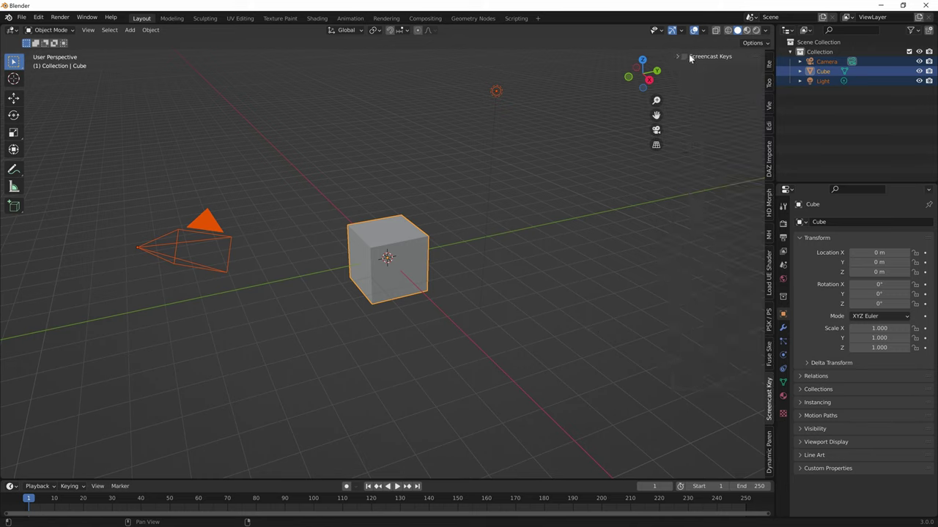
left_click(680, 57)
key("d")
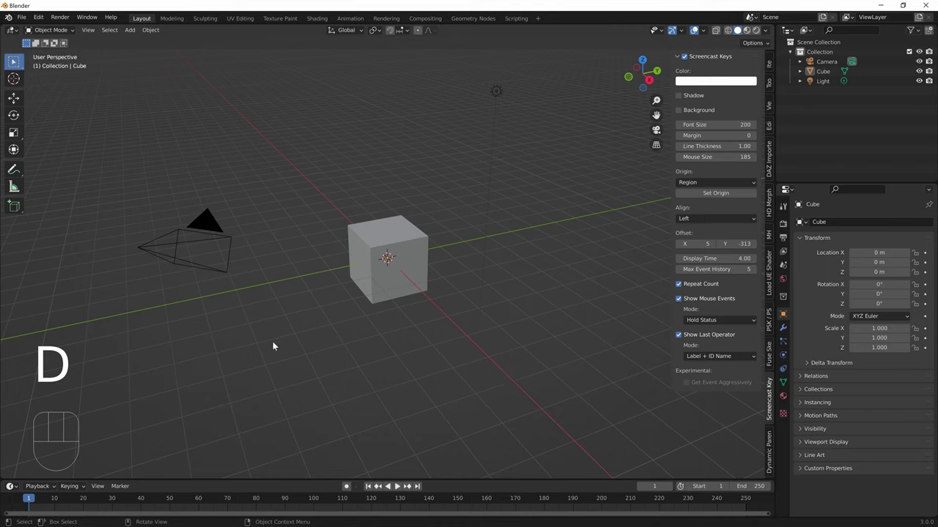
Delete the default camera, cube and light from the scene.
key("a")
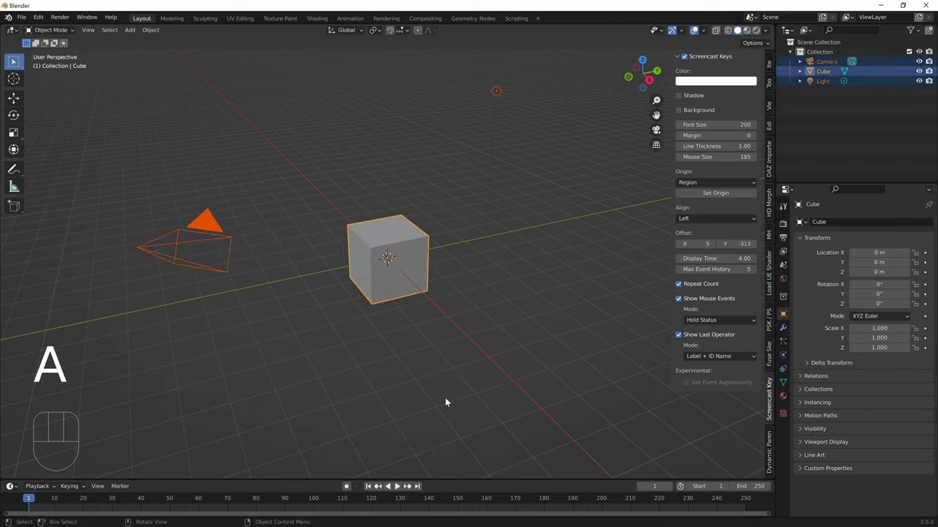
key("x")
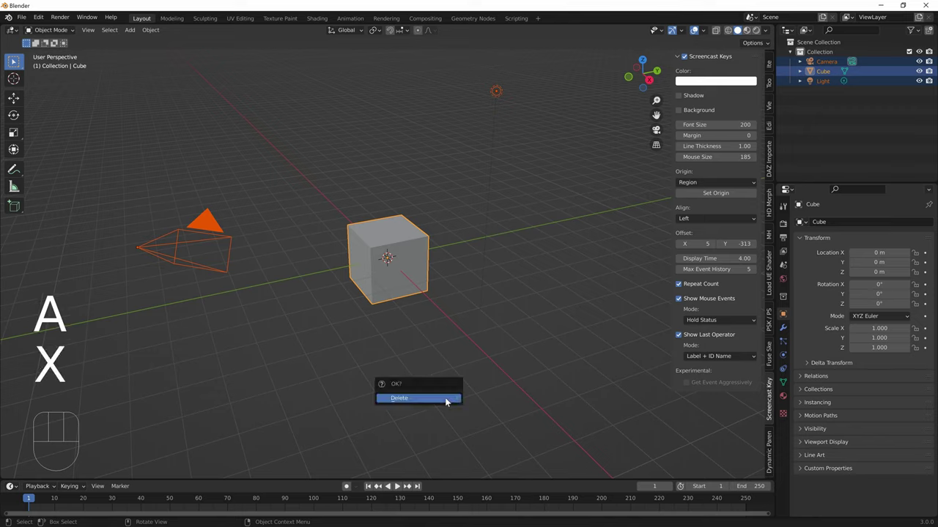
left_click(445, 398)
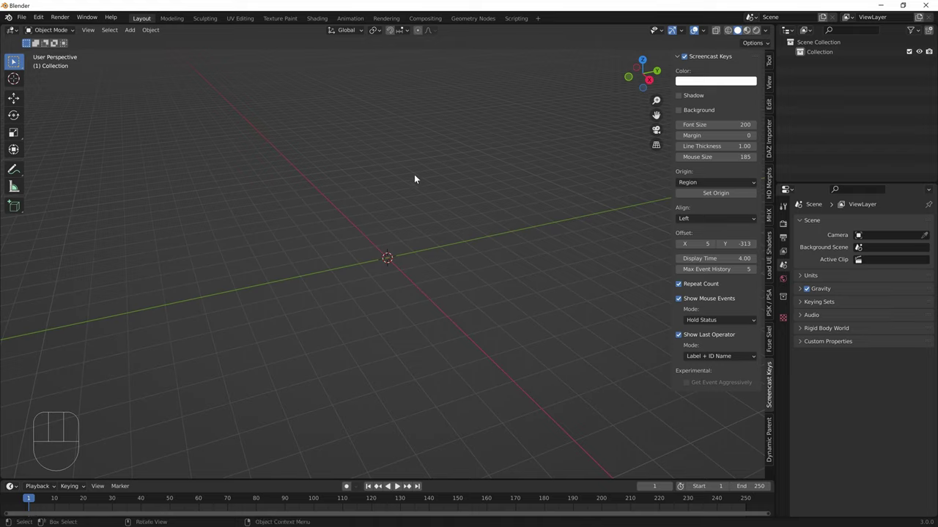
Set the PSK/PSA import options to reorient bones and import only the mesh.
key("n")
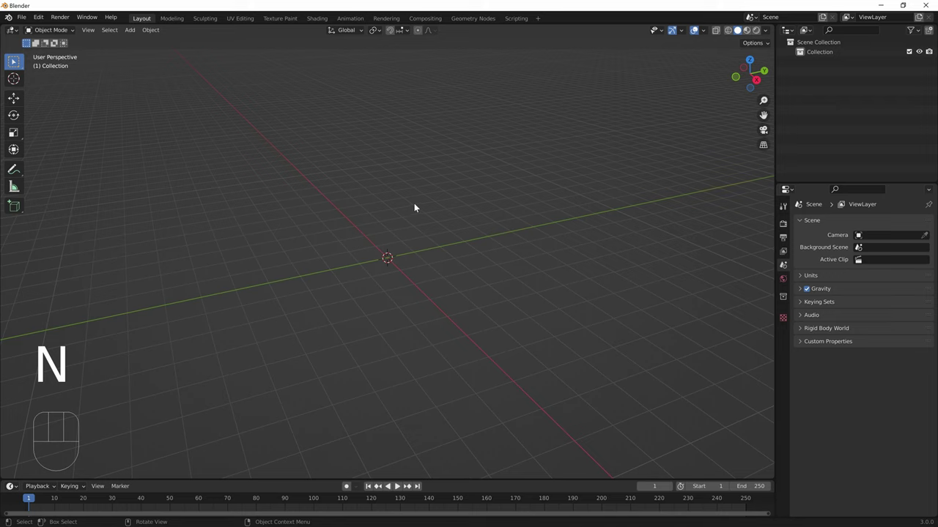
key("n")
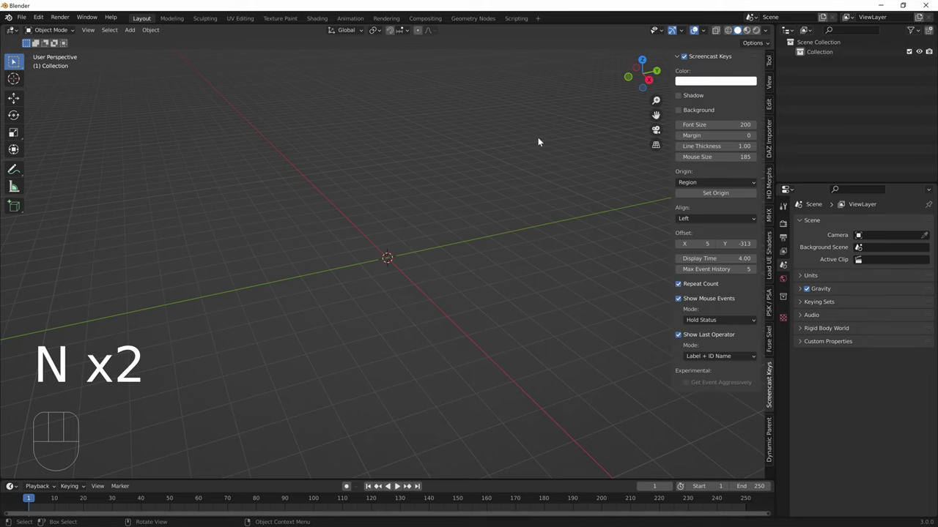
left_click(767, 306)
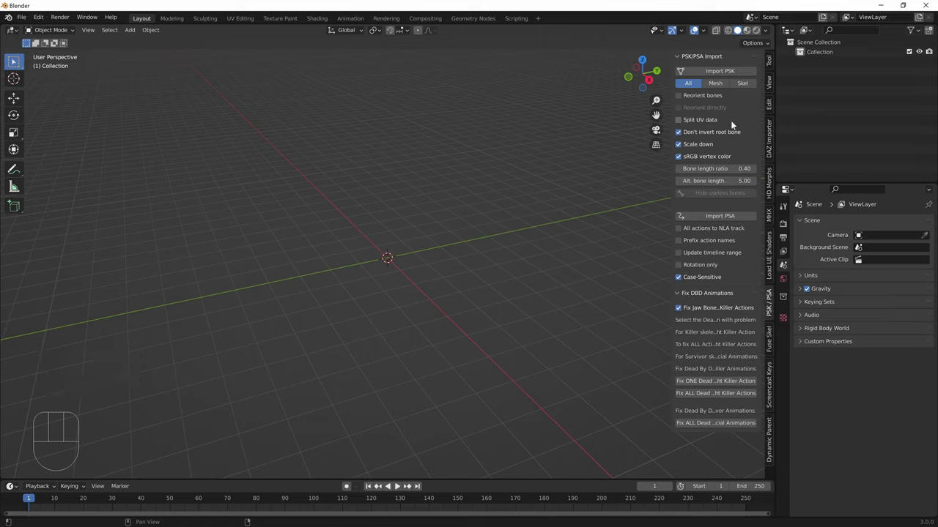
left_click(679, 96)
left_click(714, 83)
Start a PSK import, browse to Blender Projects\DBD Animation Tutorial\Game\Characters with folders sorted by modification date, and bookmark that folder.
left_click(711, 71)
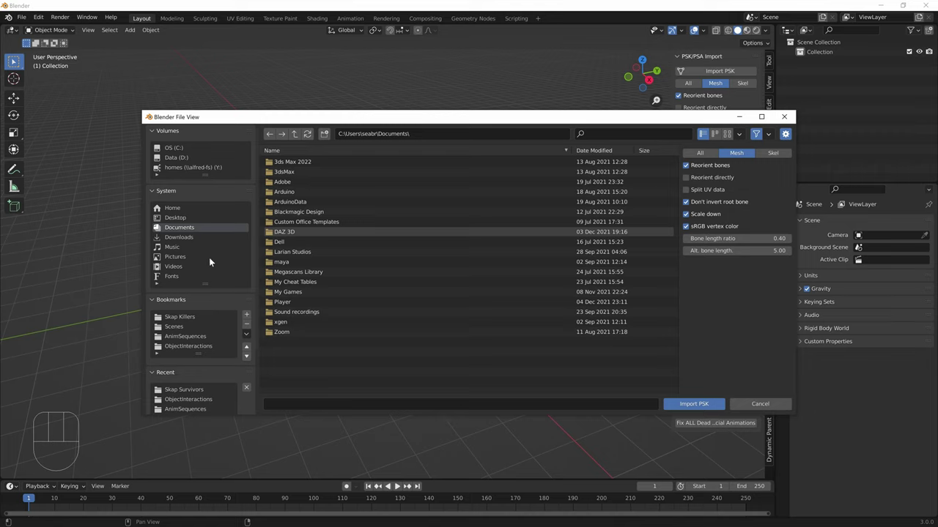
left_click(174, 148)
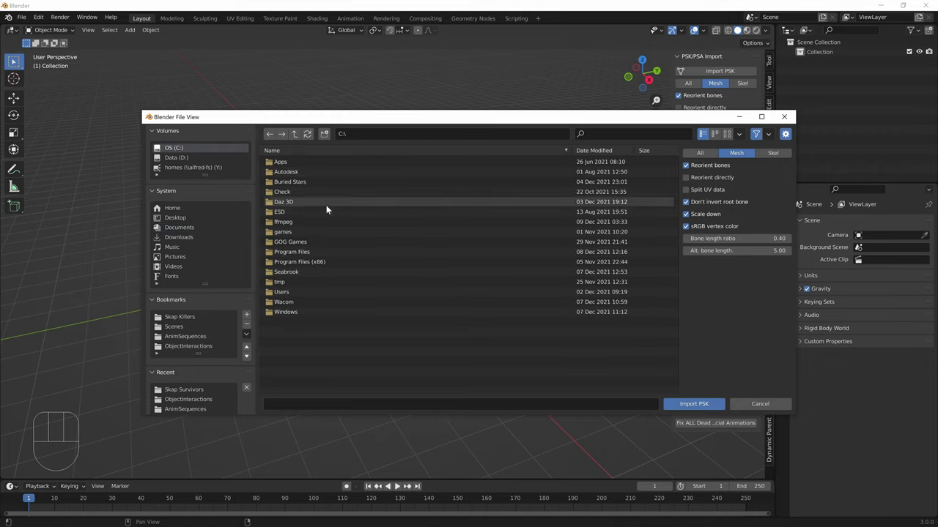
double_click(318, 271)
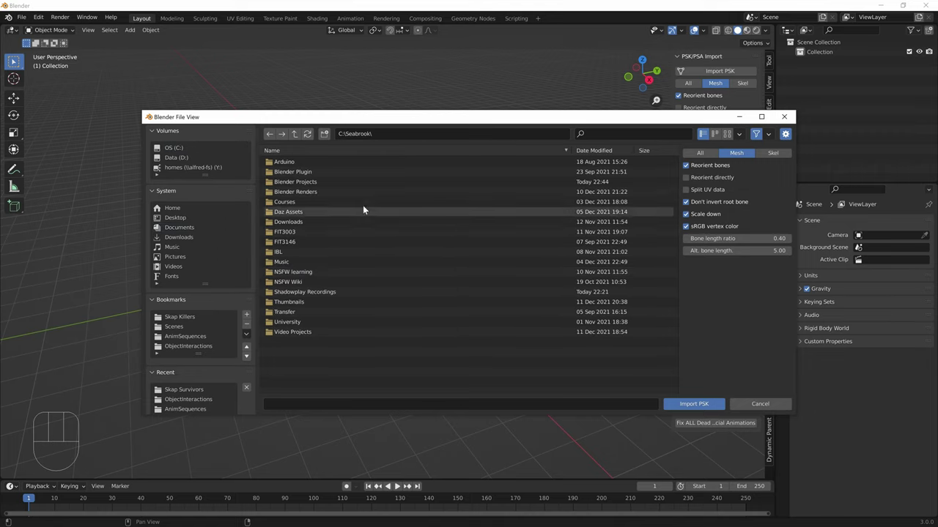
double_click(311, 183)
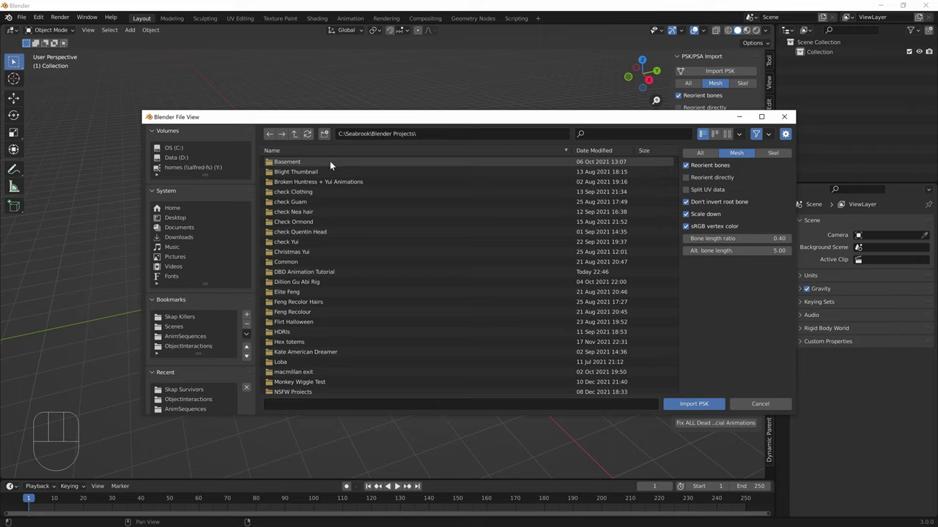
left_click(593, 150)
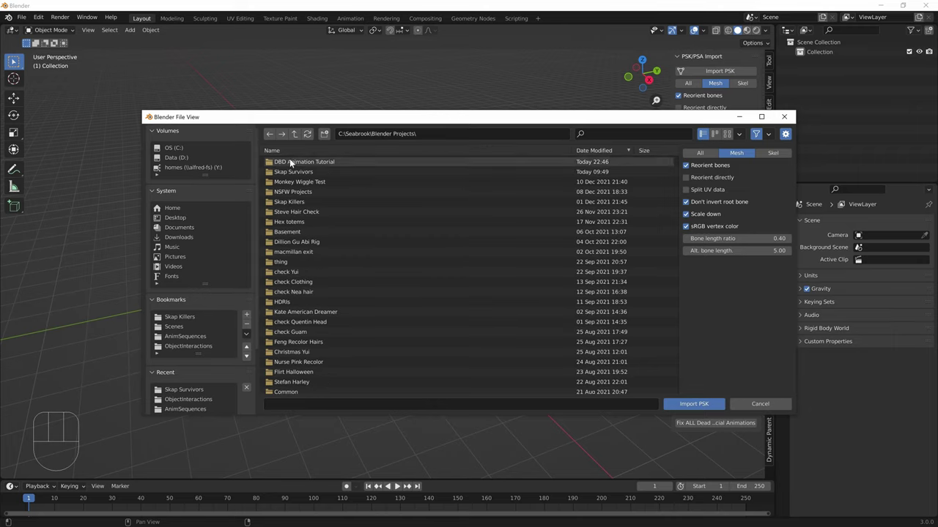
double_click(290, 161)
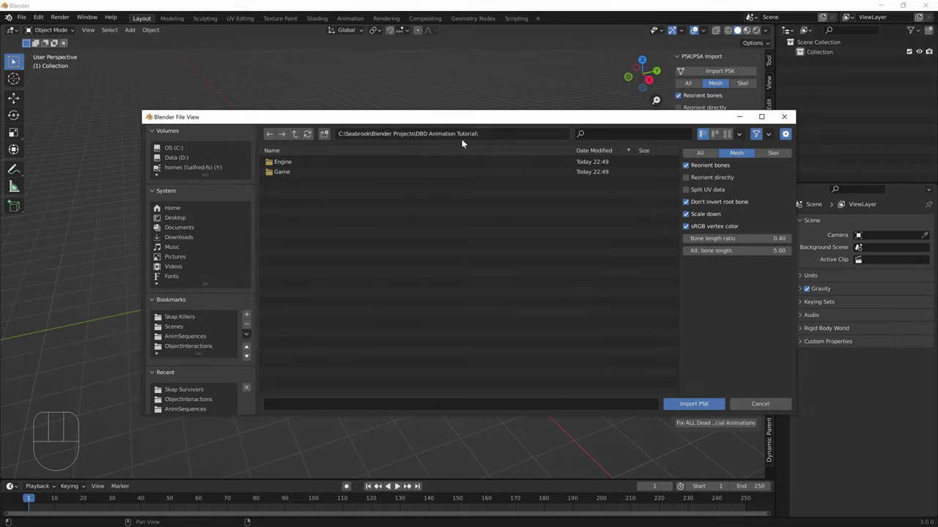
double_click(308, 174)
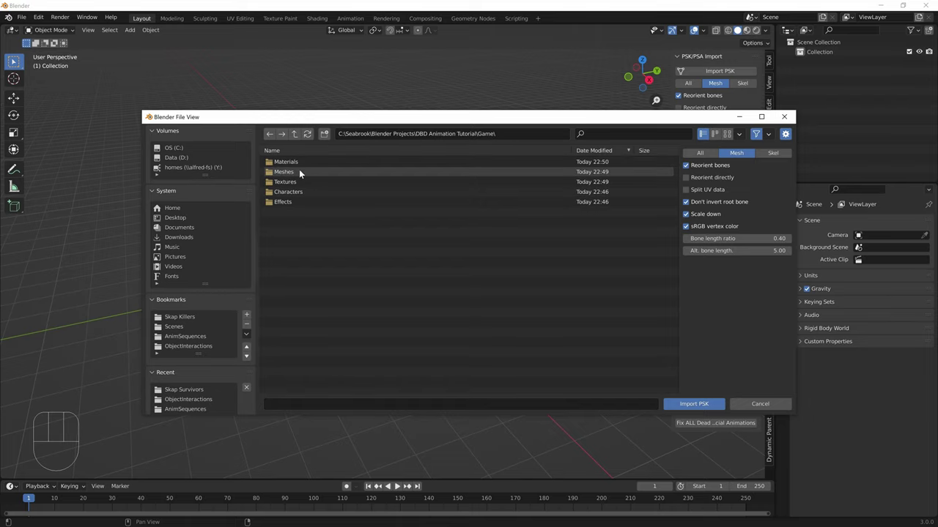
double_click(293, 188)
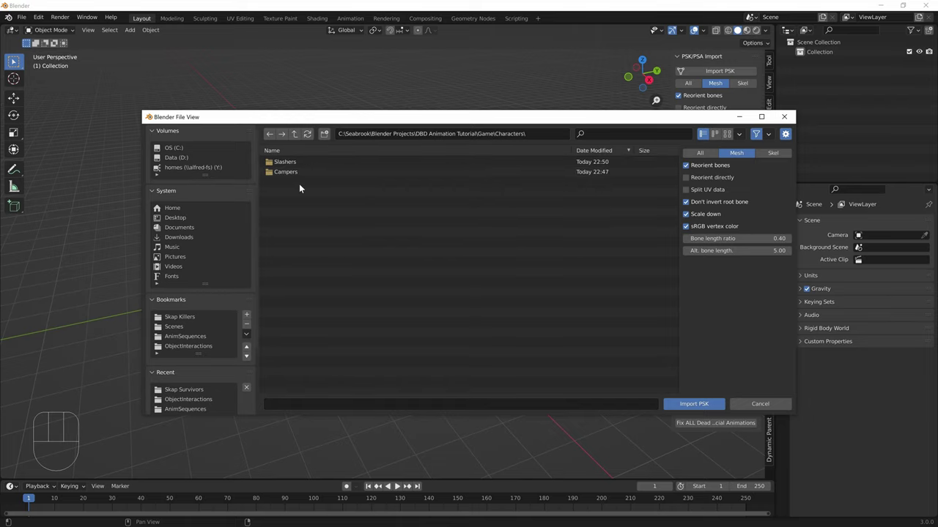
left_click(246, 315)
Remove the ObjectInteractions, AnimSequences, Scenes and Skap Killers bookmarks from the file browser, keeping only Characters.
scroll(239, 349, "down", 1)
left_click(219, 326)
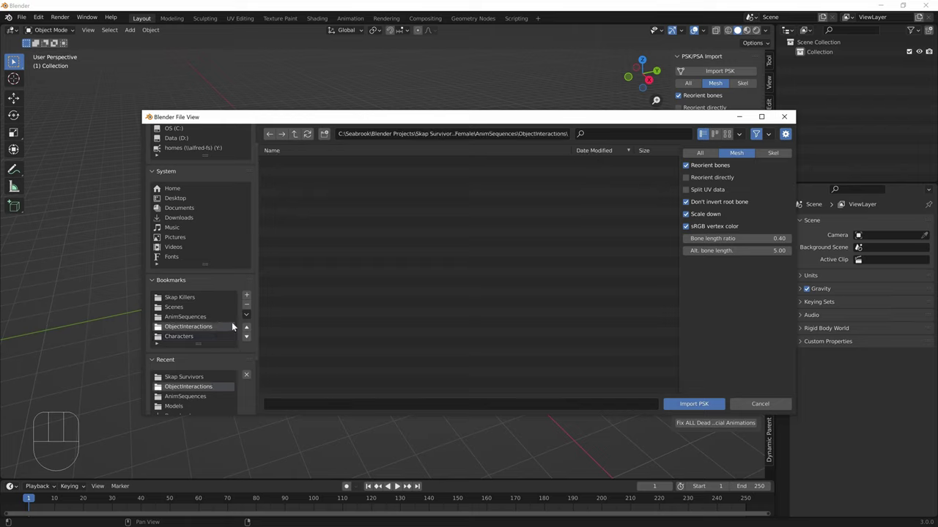
left_click(246, 304)
left_click(193, 317)
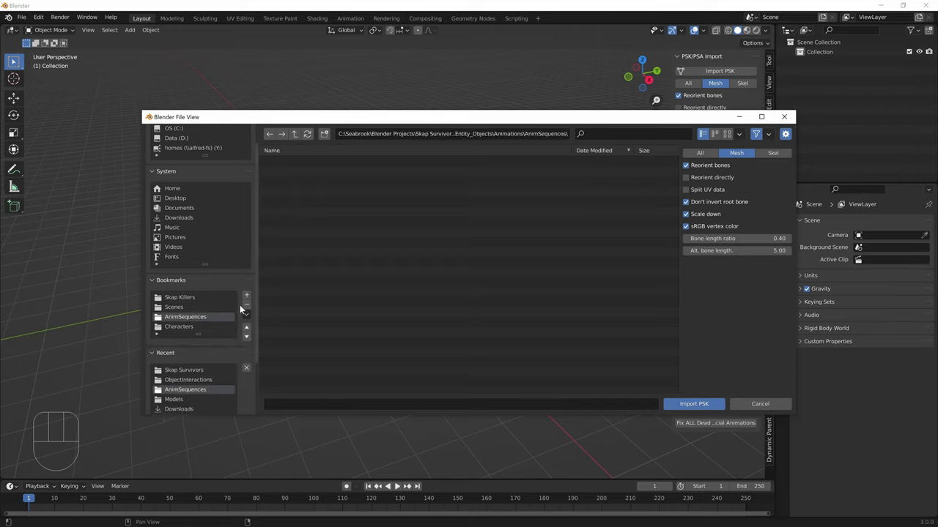
left_click(246, 304)
left_click(218, 307)
left_click(246, 305)
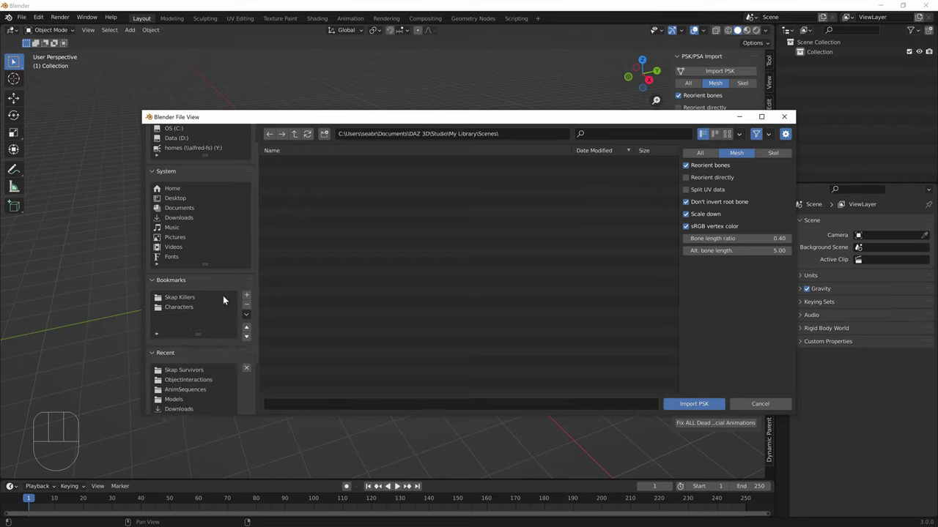
left_click(179, 298)
left_click(246, 305)
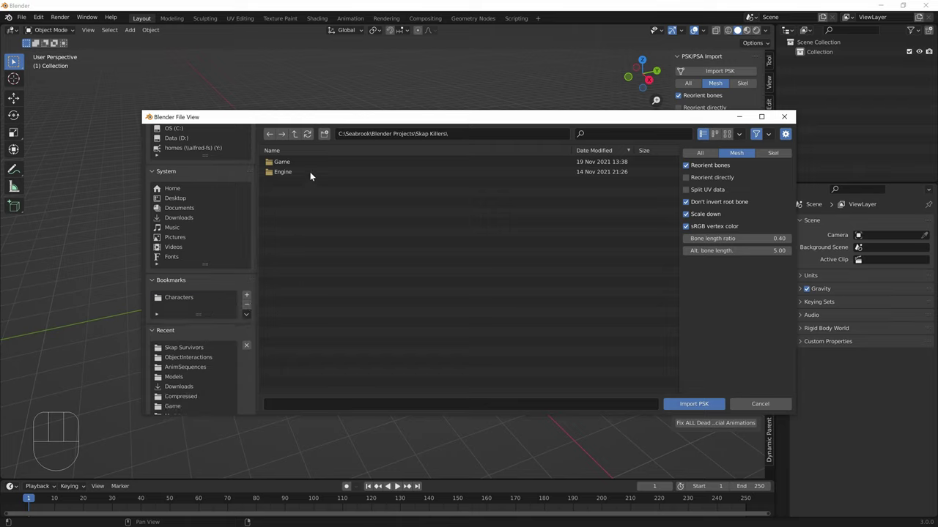
left_click(246, 295)
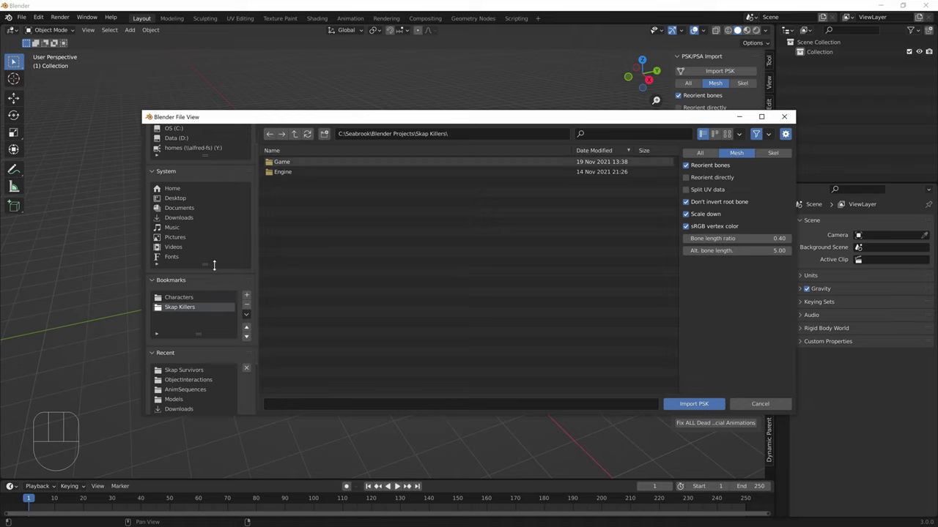
left_click(246, 305)
Go from the Characters bookmark to the Campers\S28\Models\Torsos folder in the import browser.
left_click(186, 298)
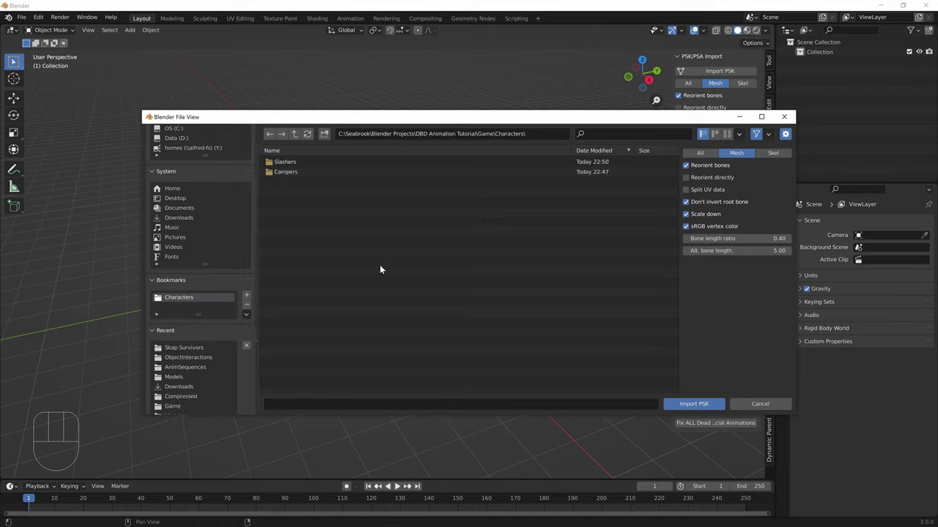
double_click(309, 170)
double_click(315, 171)
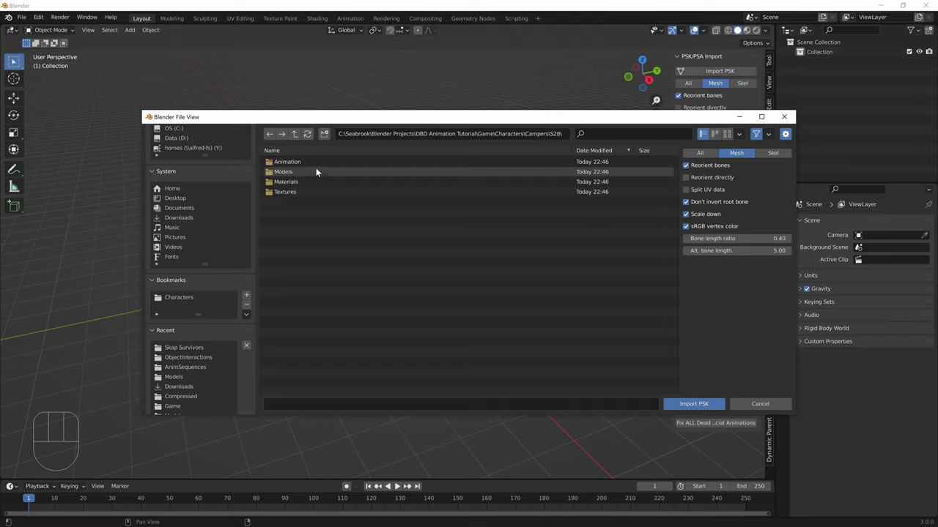
double_click(316, 170)
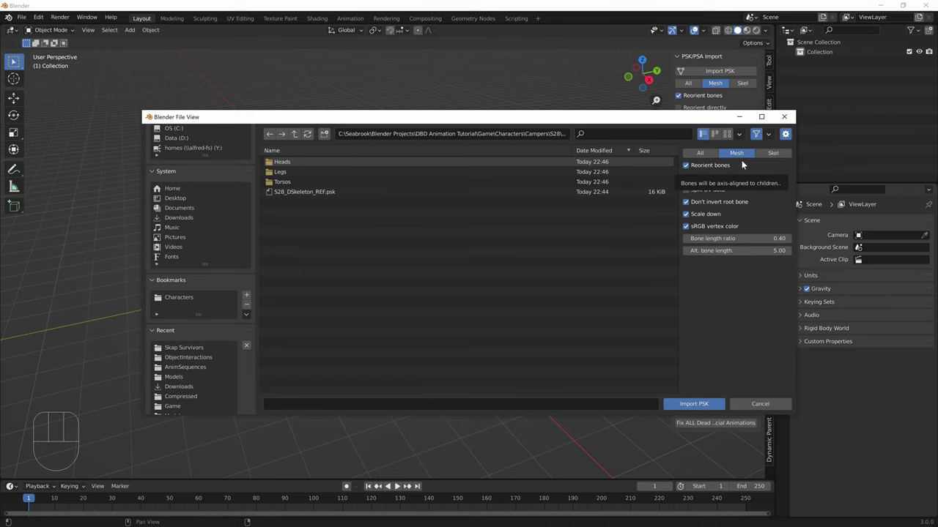
double_click(327, 181)
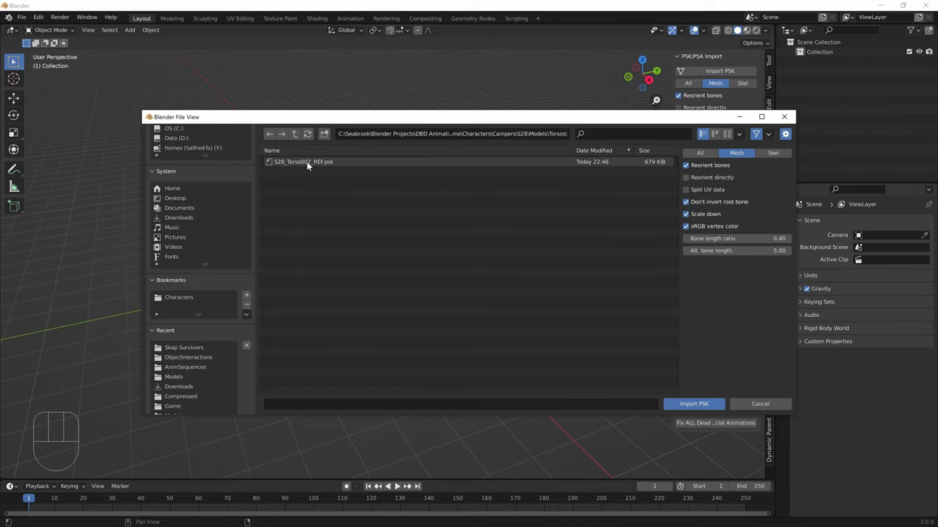
Try importing S28_Torso007_REF.psk as a mesh, and undo the import.
double_click(307, 161)
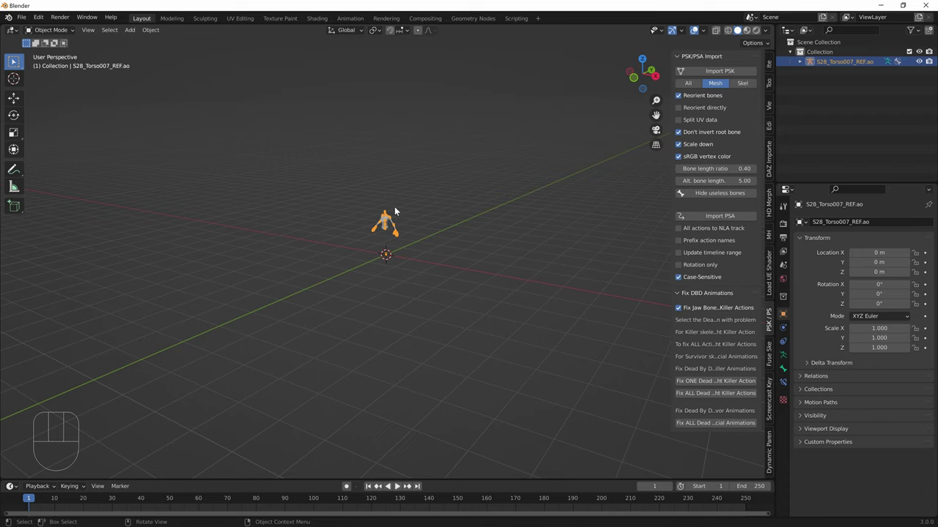
key("ctrl+z")
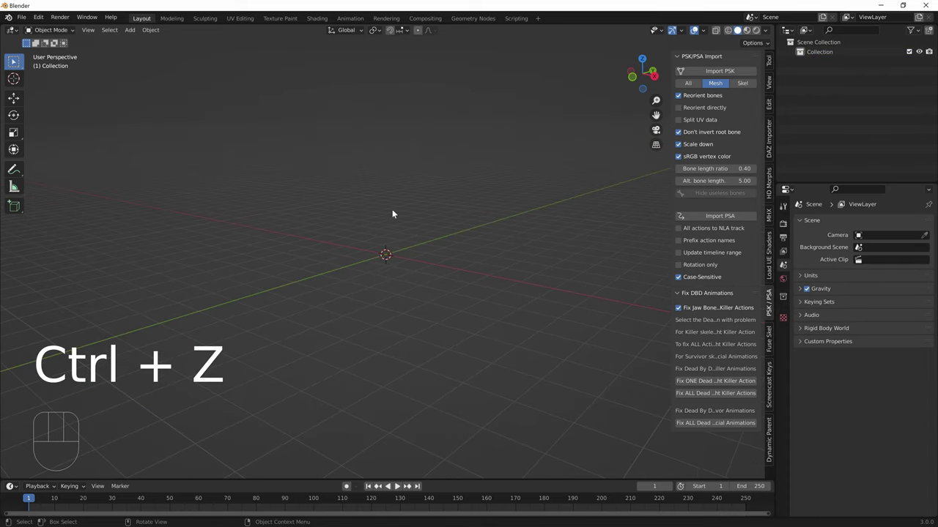
Import the torso model S28_Torso007_REF.psk from the Torsos folder.
middle_click_drag(392, 214, 397, 213)
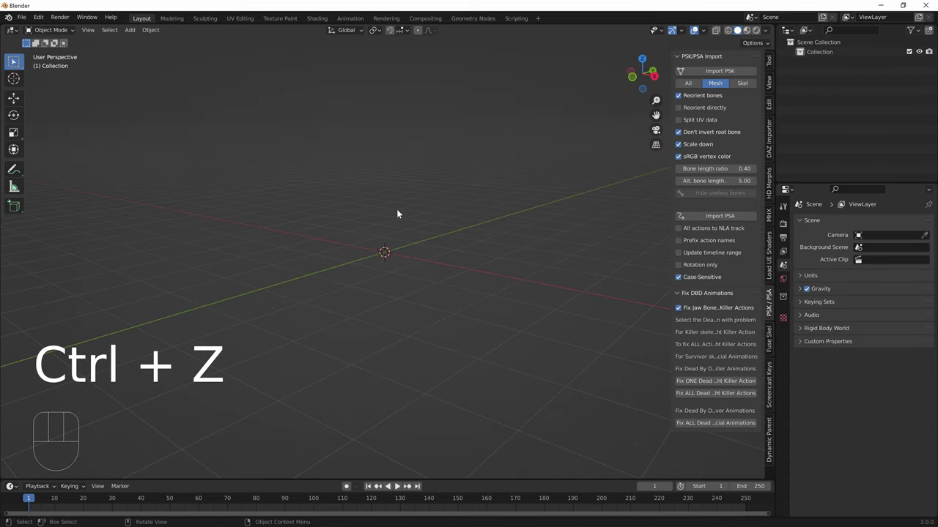
left_click(707, 71)
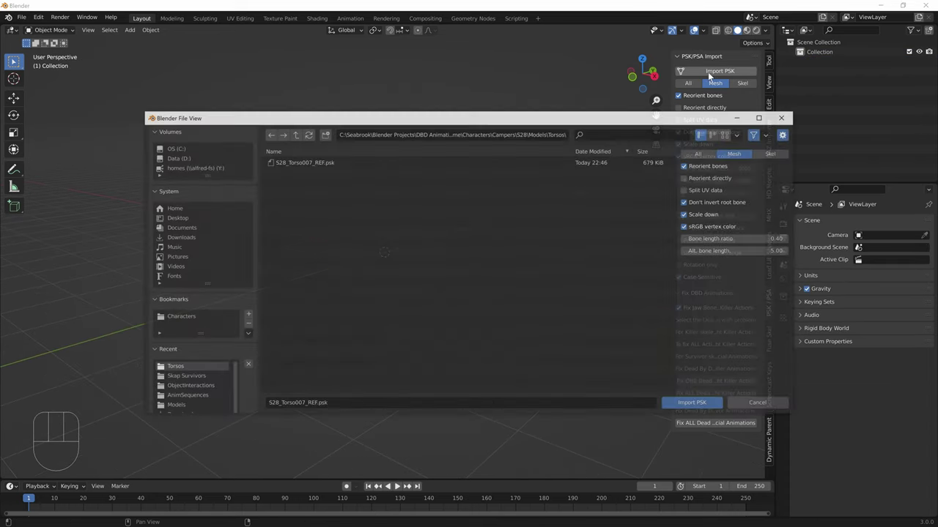
double_click(336, 161)
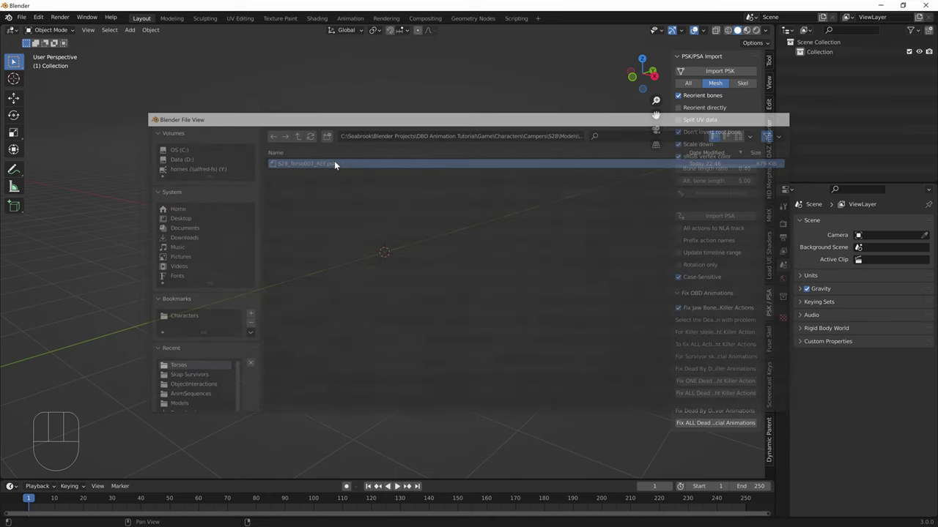
middle_click_drag(377, 196, 440, 254, "shift")
scroll(350, 310, "up", 2)
Import the head model S28_Head00_REF.psk from the S28 Models\Heads folder.
left_click(721, 71)
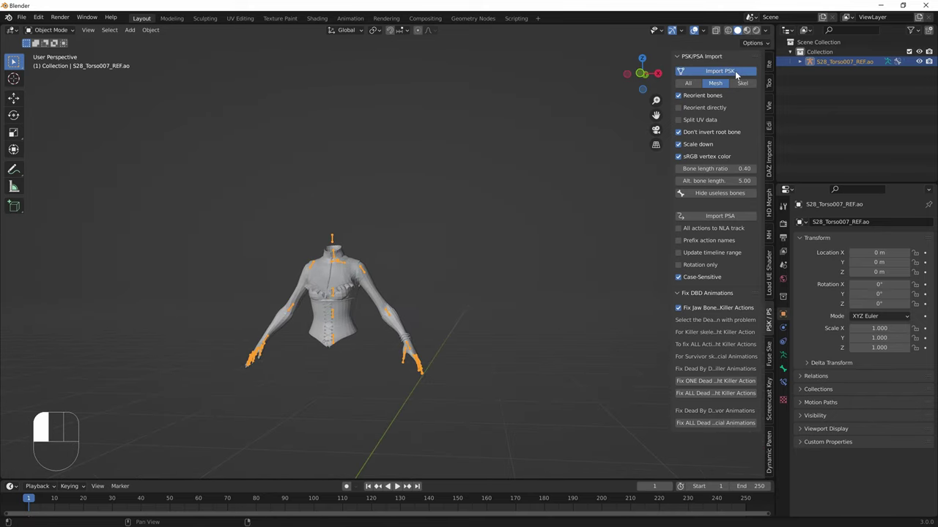
left_click(295, 136)
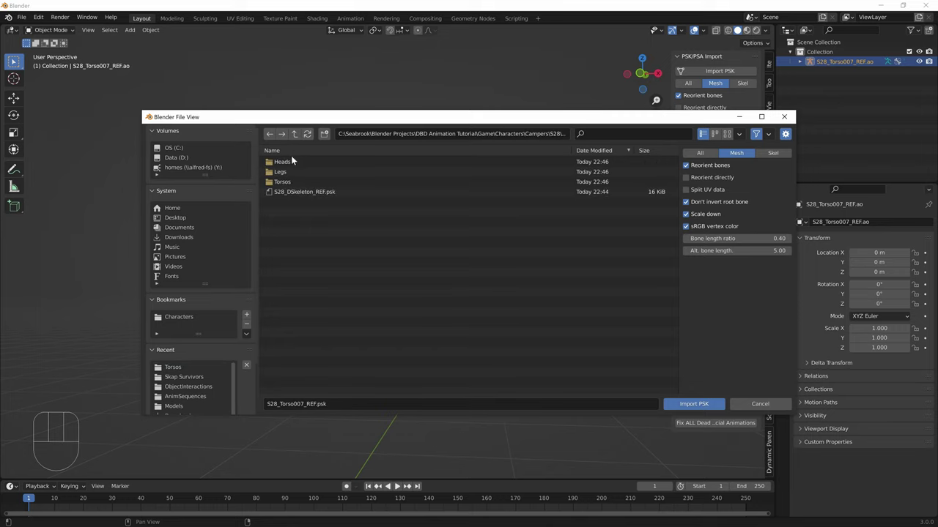
double_click(290, 161)
double_click(295, 172)
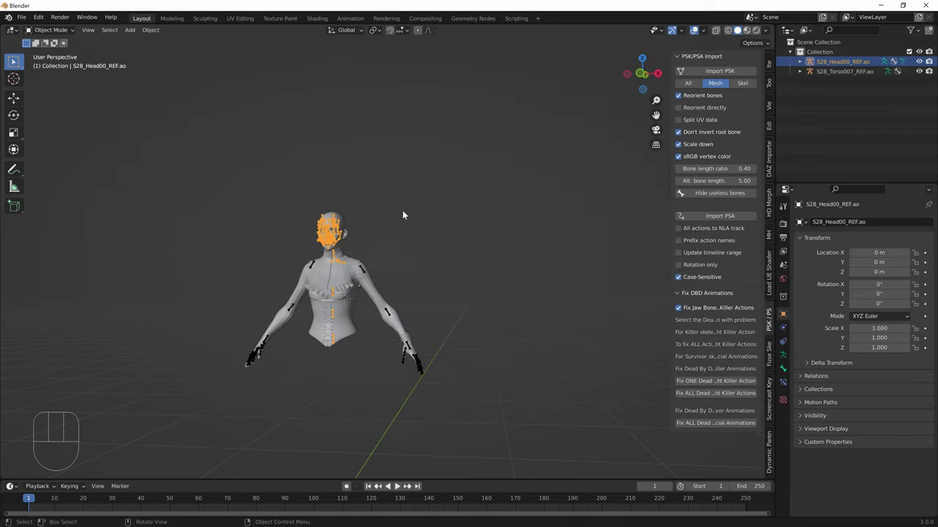
Import the legs model S28_Legs007_REF.psk from the S28 Models\Legs folder.
left_click(720, 71)
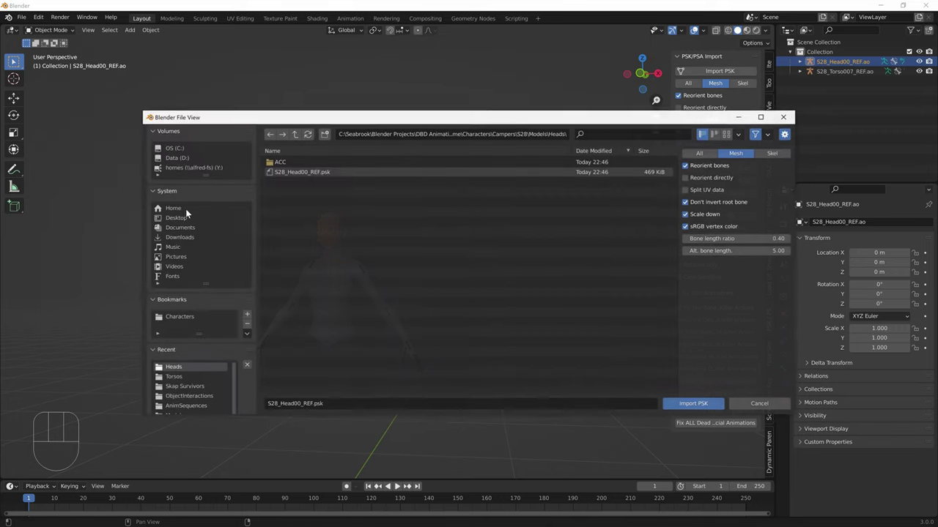
left_click(292, 135)
double_click(292, 172)
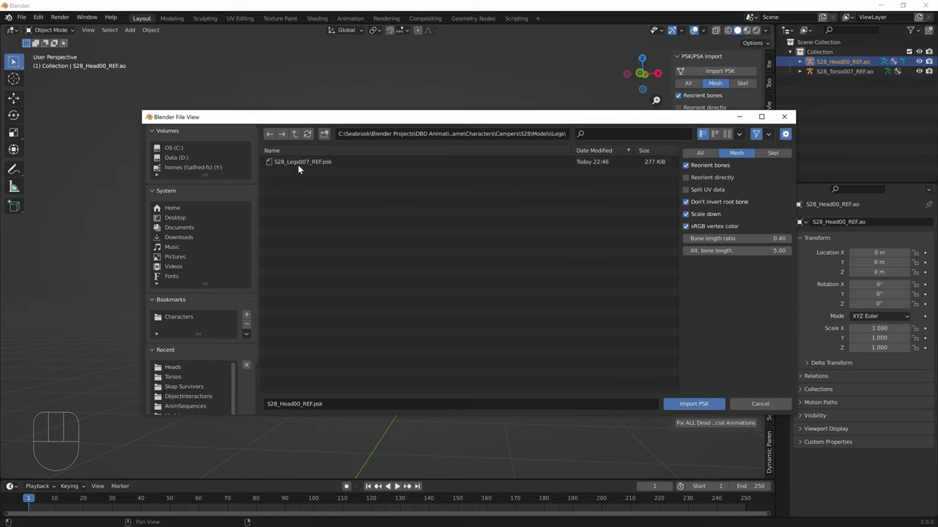
double_click(299, 162)
middle_click_drag(301, 159, 341, 303)
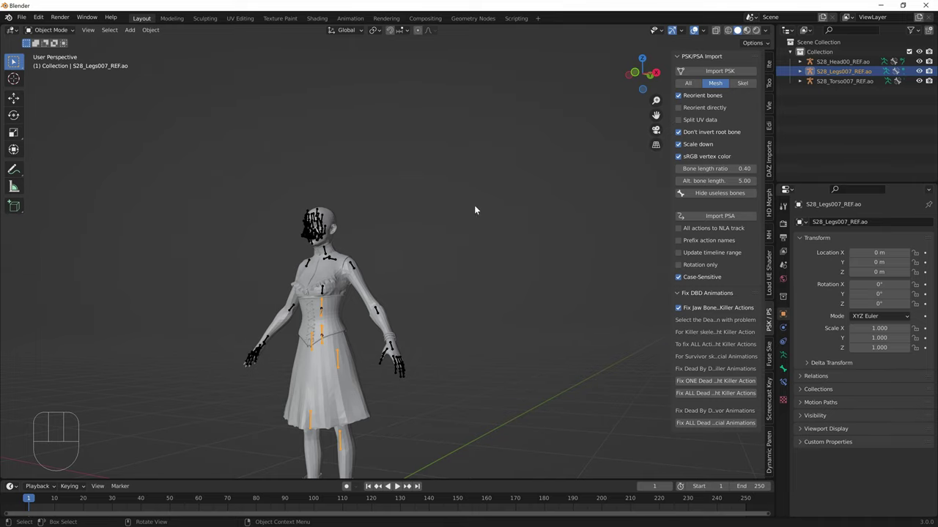
Set the PSK import mode to All and import S28_Hair_ACC007_REF.psk from the Heads\ACC\Models folder.
left_click(714, 71)
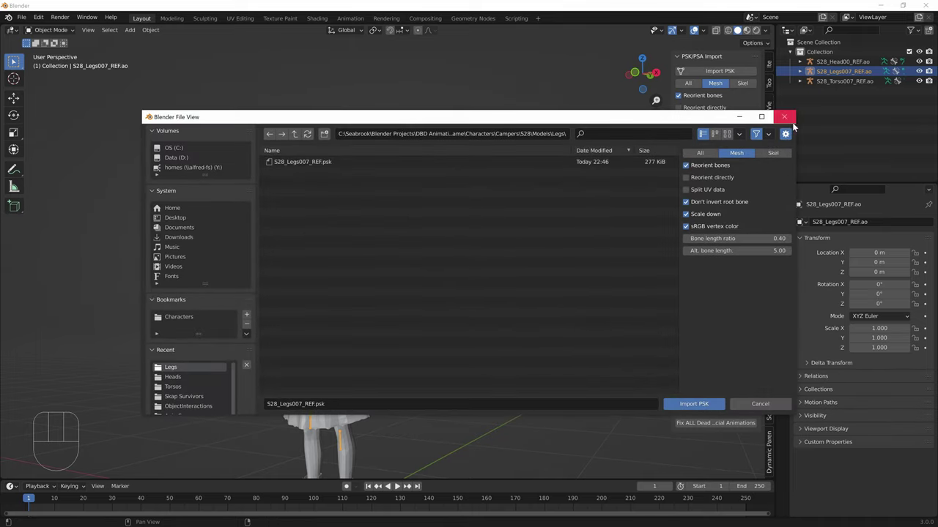
left_click(783, 117)
left_click(688, 84)
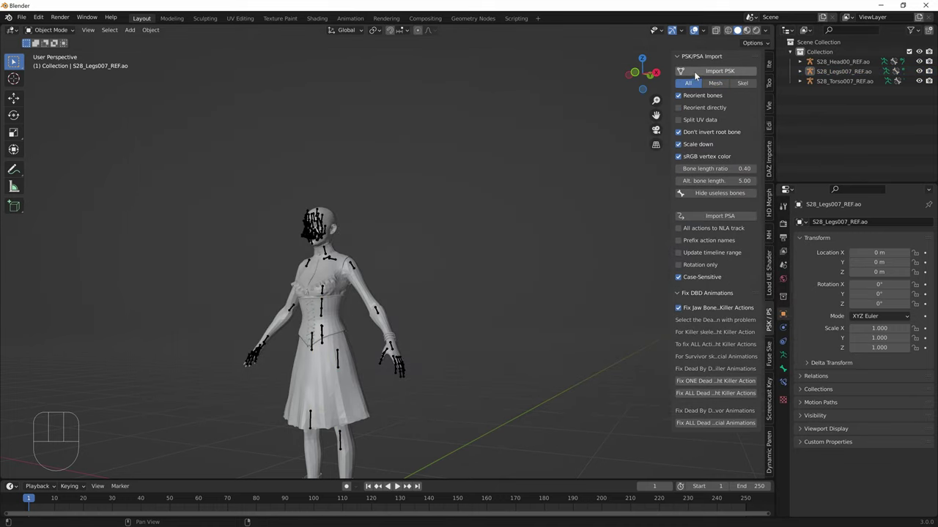
left_click(701, 71)
left_click(295, 133)
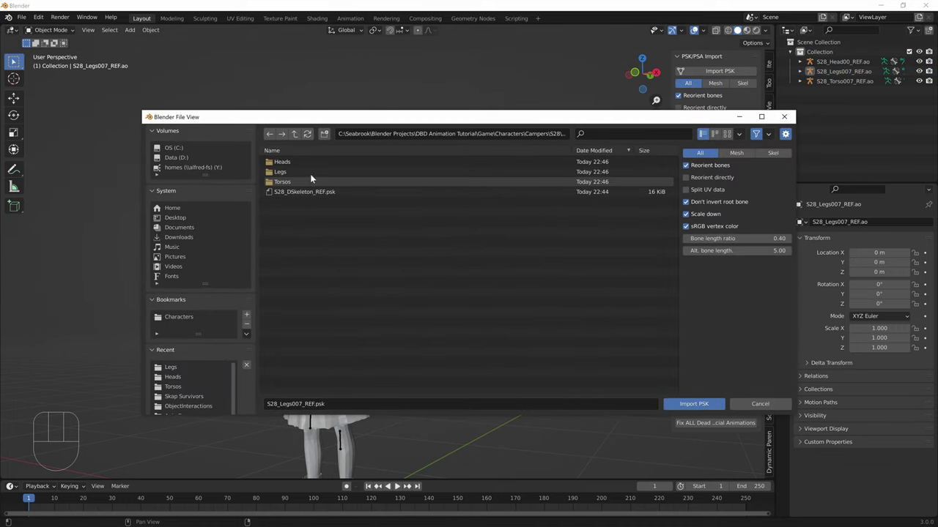
left_click(298, 161)
double_click(298, 161)
double_click(294, 160)
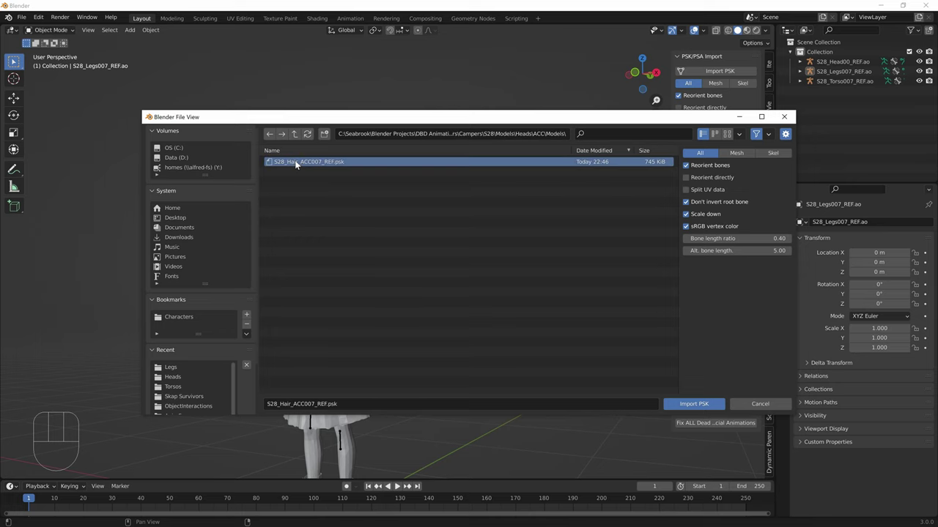
double_click(295, 161)
middle_click_drag(365, 269, 393, 275)
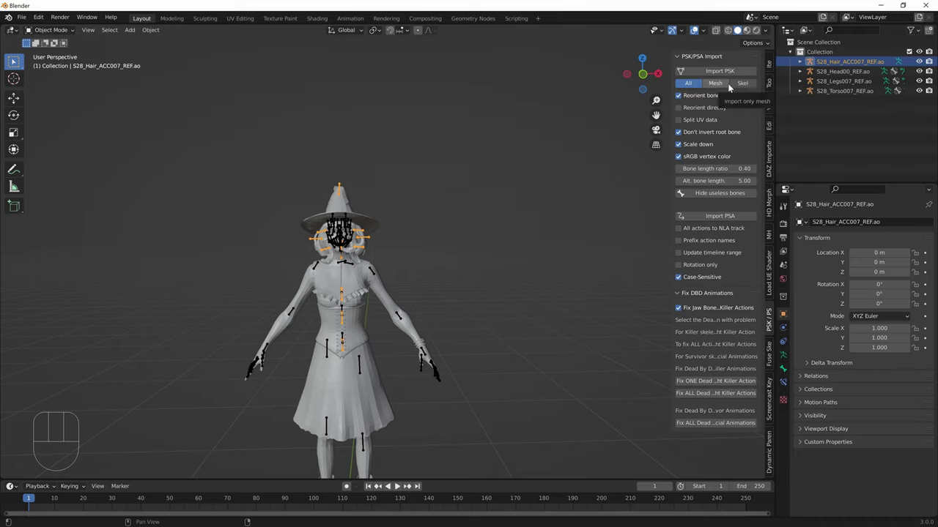
Examine the separate head, legs, torso and hair skeletons one by one, along with the Fuse Skeletons options.
left_click(837, 72)
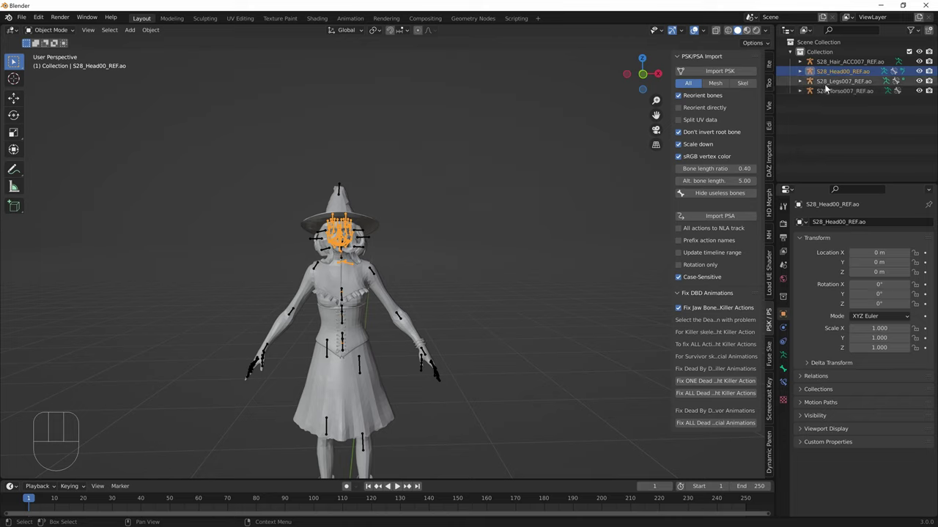
key("Down")
key("Down")
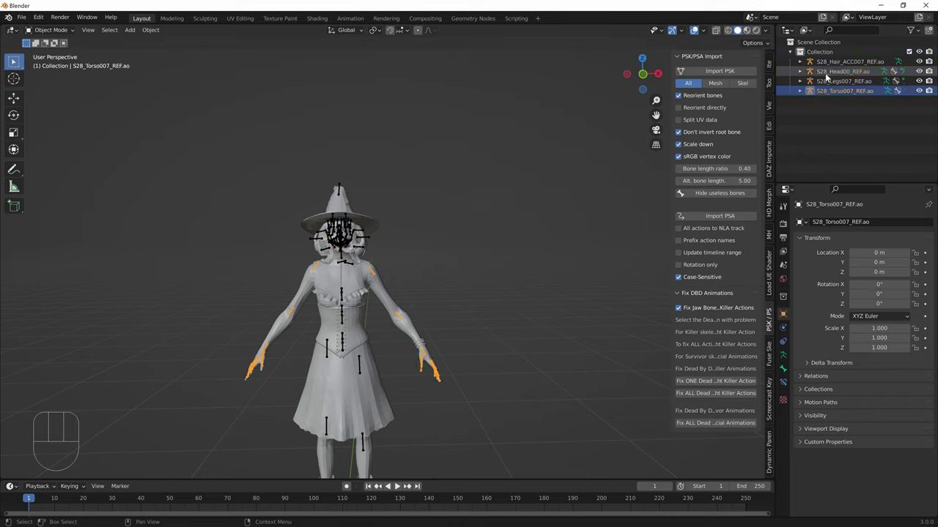
key("Up")
key("Up")
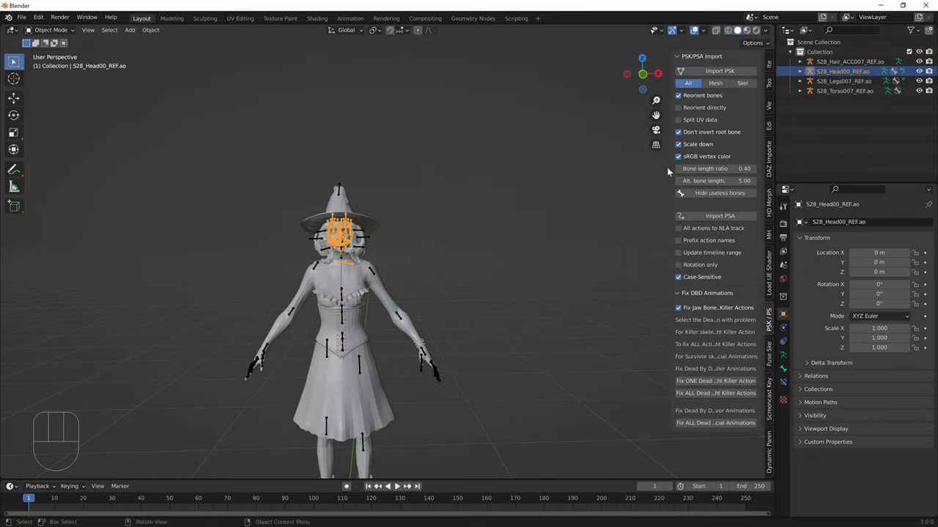
left_click(769, 351)
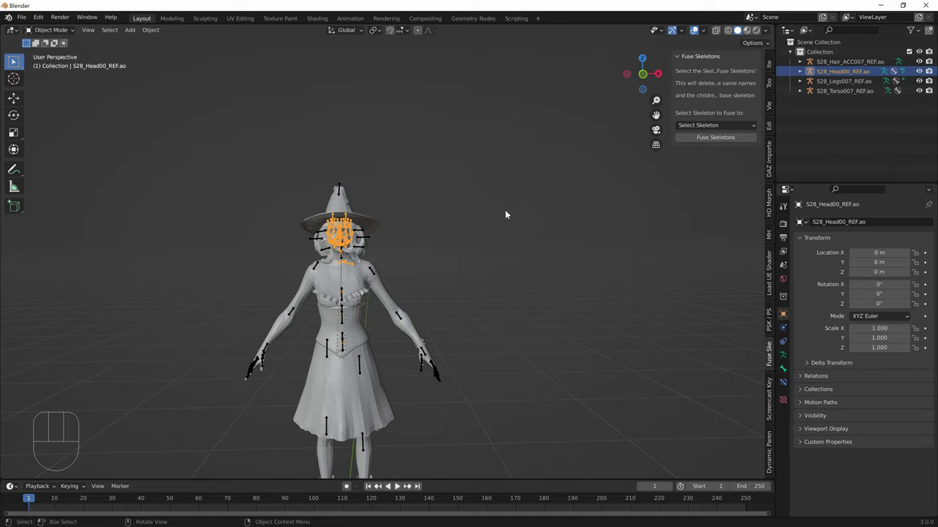
left_click(831, 54)
left_click(835, 62)
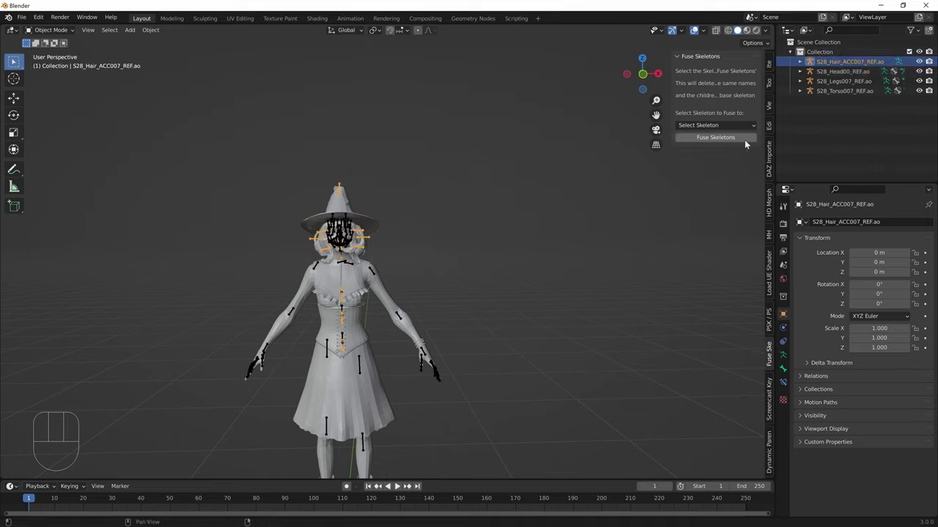
Set the PSK import mode to skeleton only and import S28_DSkeleton_REF.psk from the S28 Models folder.
left_click(769, 316)
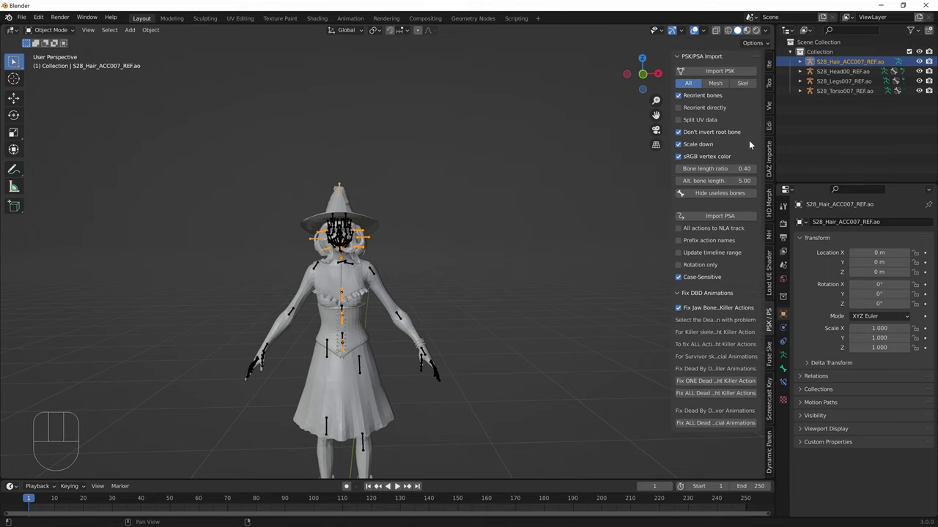
left_click(742, 84)
left_click(715, 71)
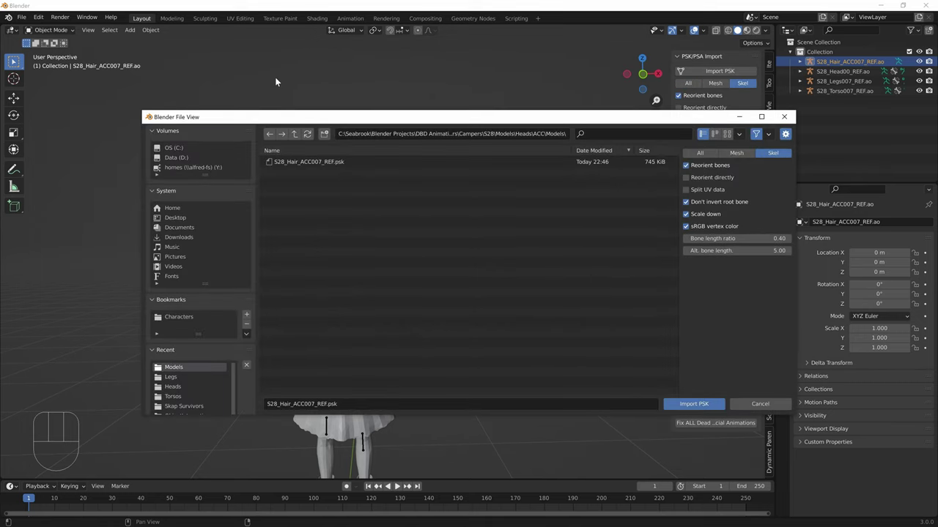
left_click(295, 133)
left_click(295, 133)
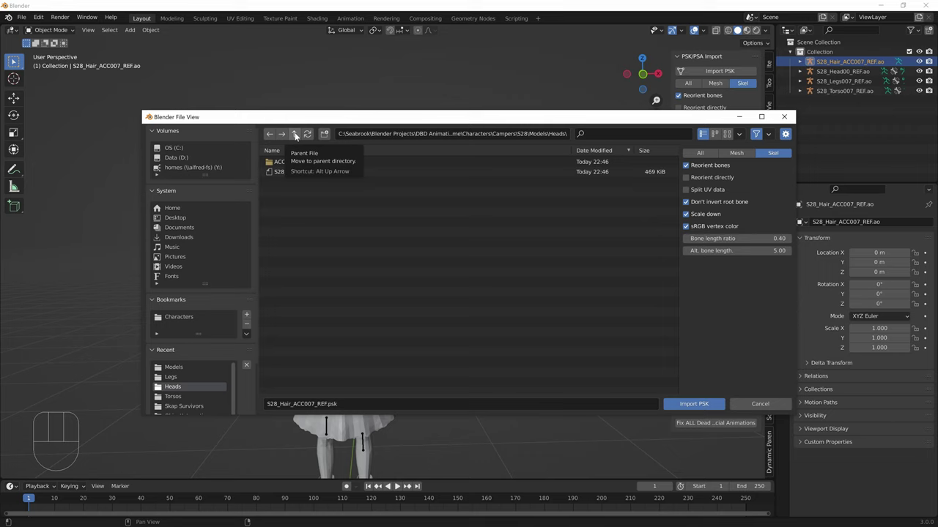
left_click(293, 134)
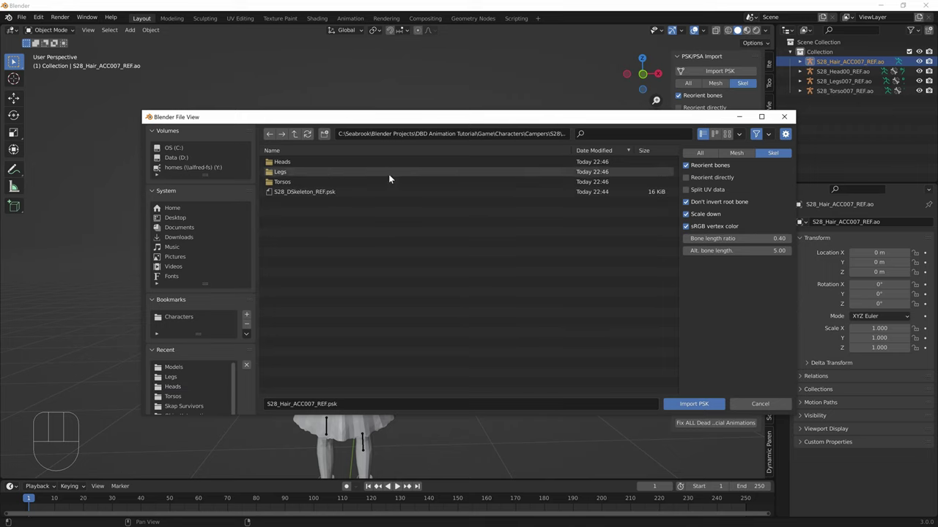
double_click(353, 192)
middle_click_drag(354, 284, 364, 312)
left_click(336, 351)
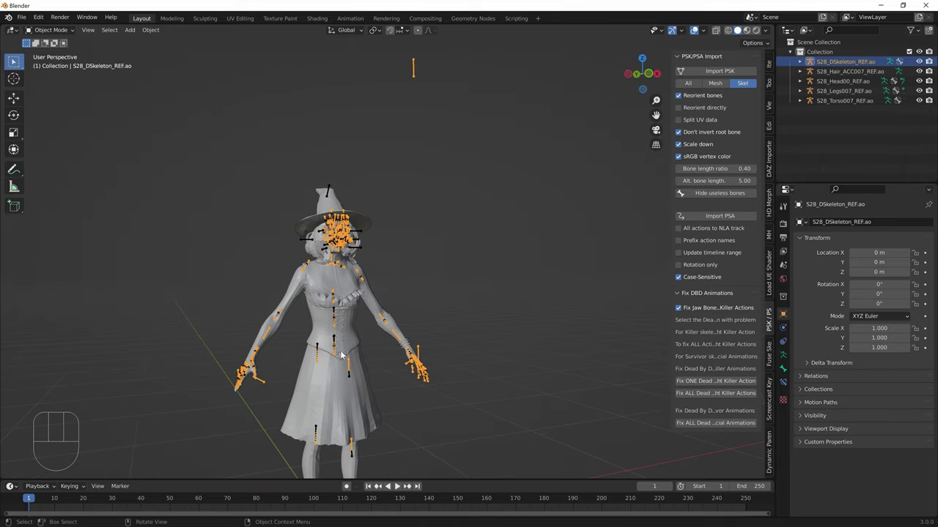
Select the hair, head, legs, torso and DSkeleton armatures with DSkeleton active, and fuse them to S28_DSkeleton_REF.ao.
left_click(837, 70)
left_click(840, 101, "shift")
left_click(834, 63, "ctrl")
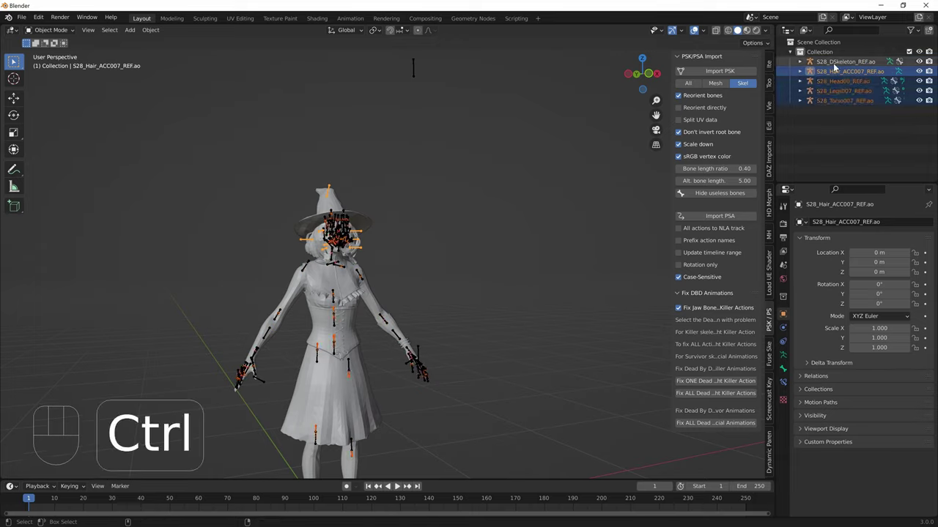
left_click(831, 63, "ctrl")
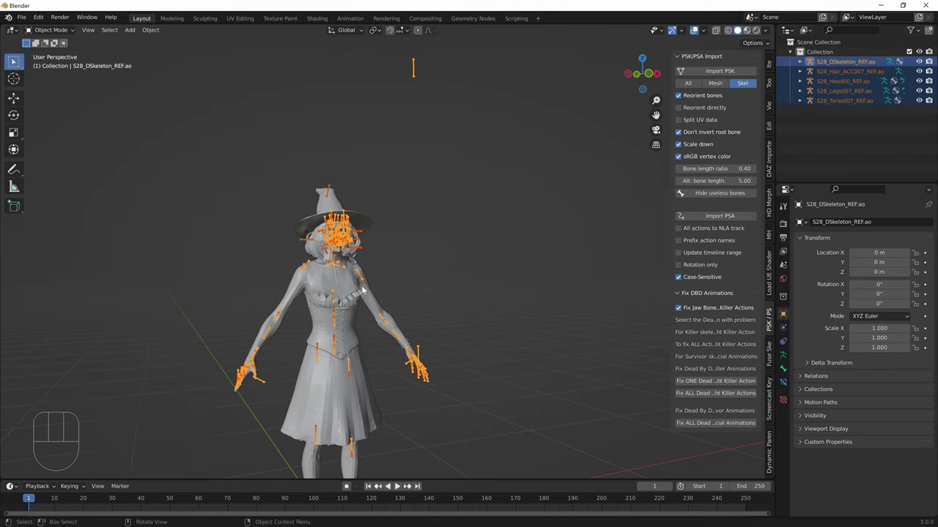
middle_click_drag(293, 271, 379, 266)
left_click(767, 357)
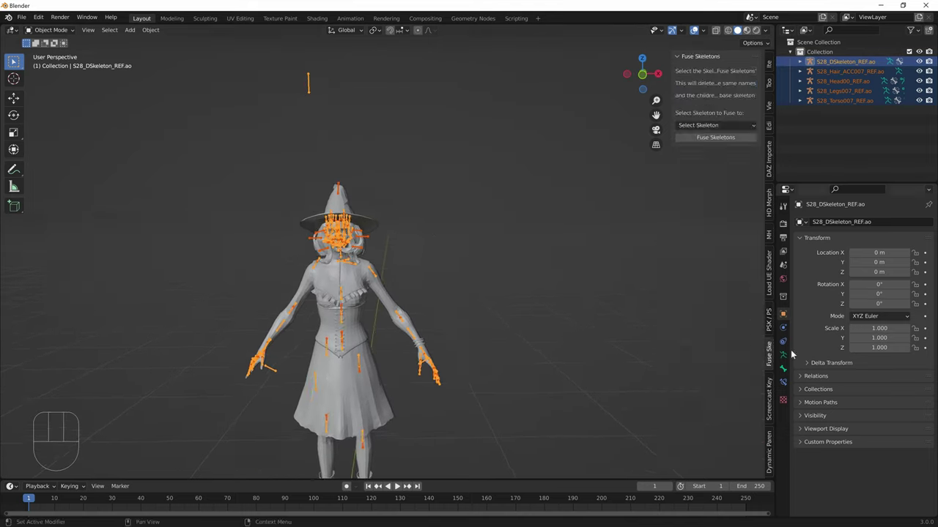
key("n")
key("n")
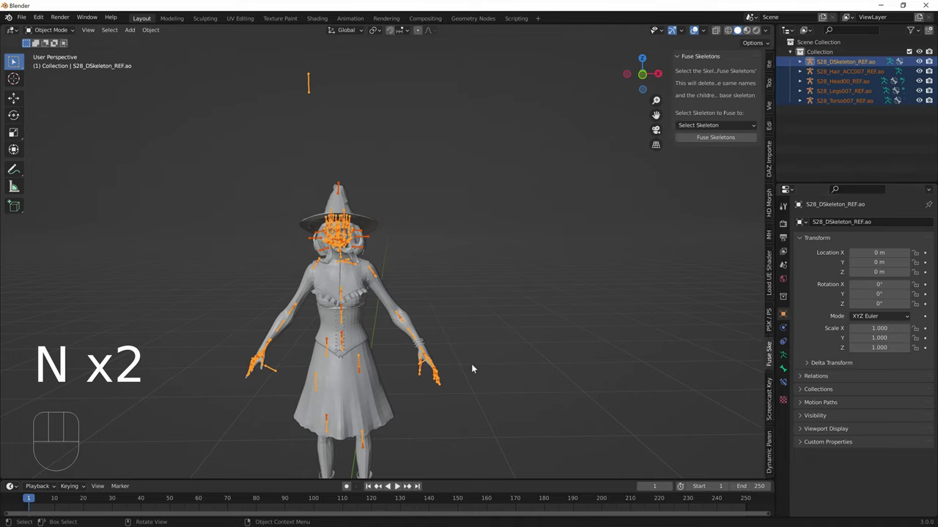
left_click(715, 126)
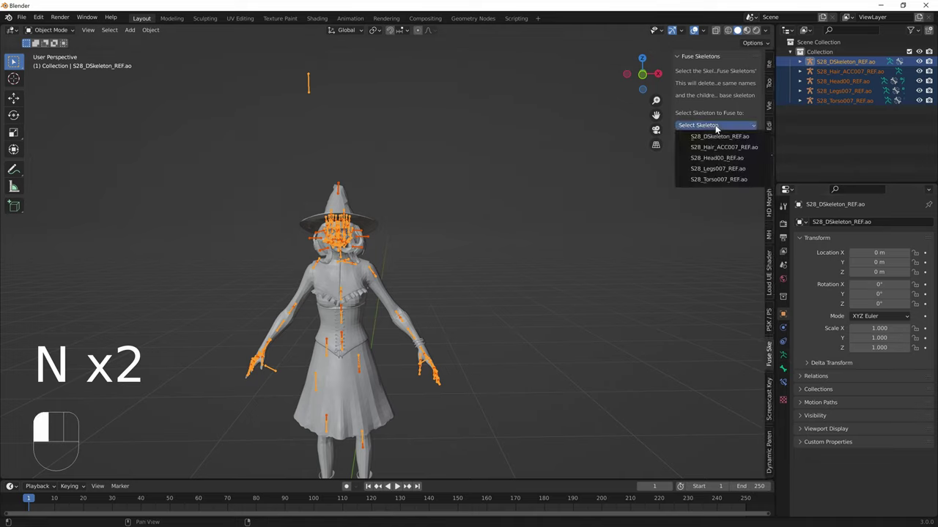
left_click(712, 136)
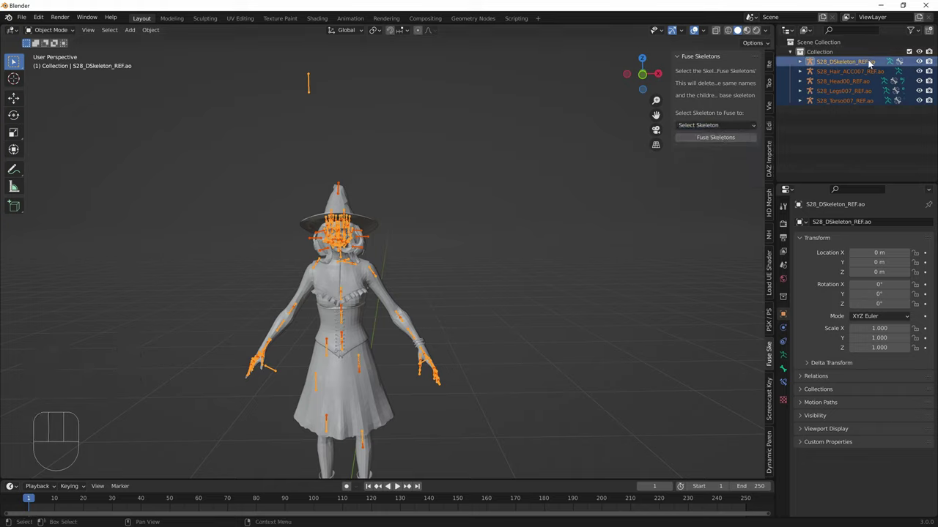
left_click(692, 137)
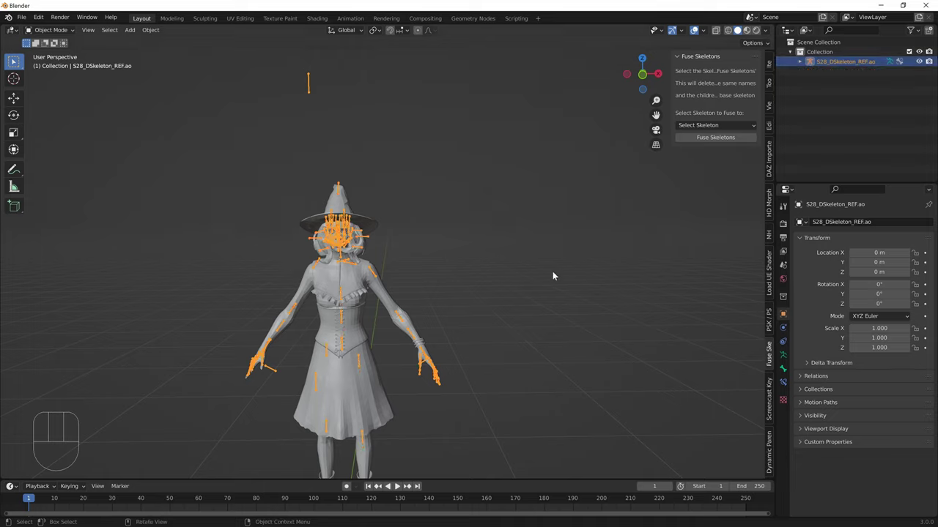
Expand the S28_DSkeleton_REF.ao hierarchy and inspect the fused character's meshes and skeleton.
left_click(799, 61)
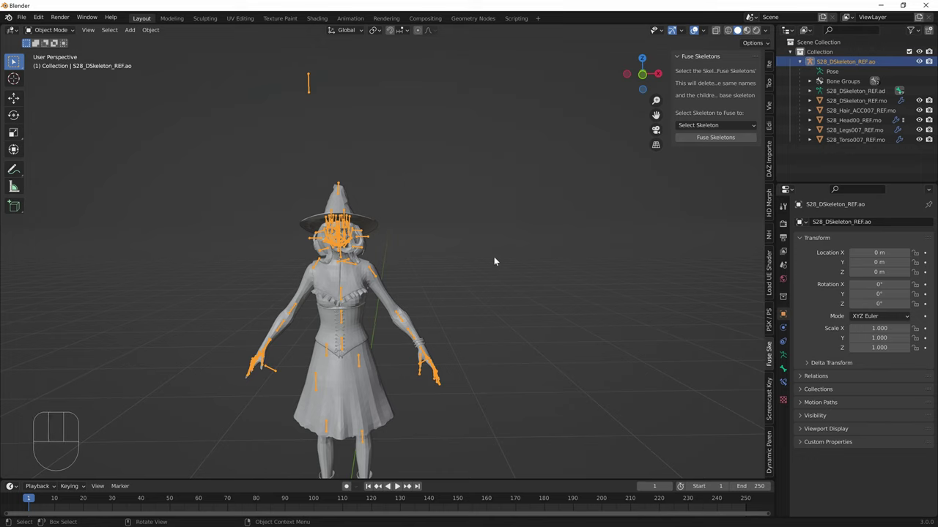
left_click(468, 262)
left_click(376, 278)
middle_click_drag(376, 278, 433, 260, "shift")
scroll(425, 274, "up", 2)
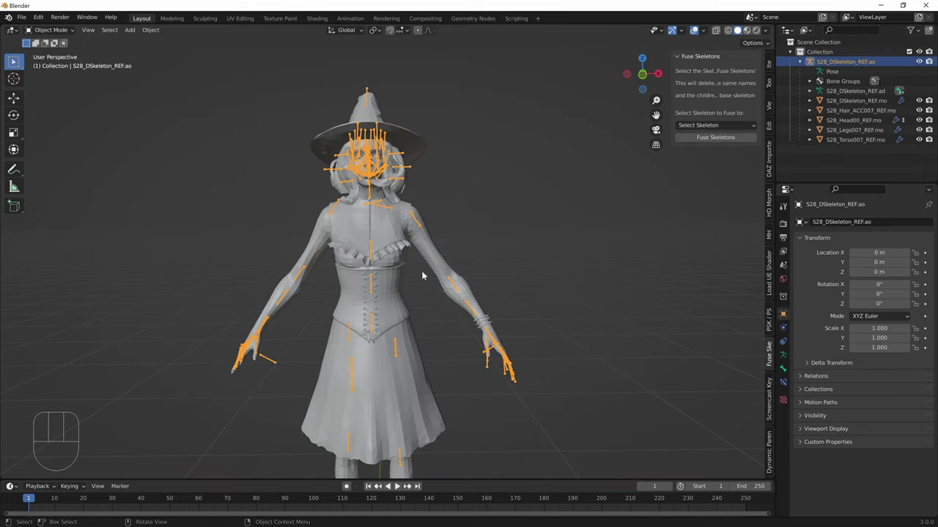
scroll(413, 259, "down", 2)
scroll(414, 259, "up", 3)
Import the PSA animation S28_SitOnLog.psa from the Campers > S28 > Animation > Menu folder onto the fused skeleton.
left_click(768, 319)
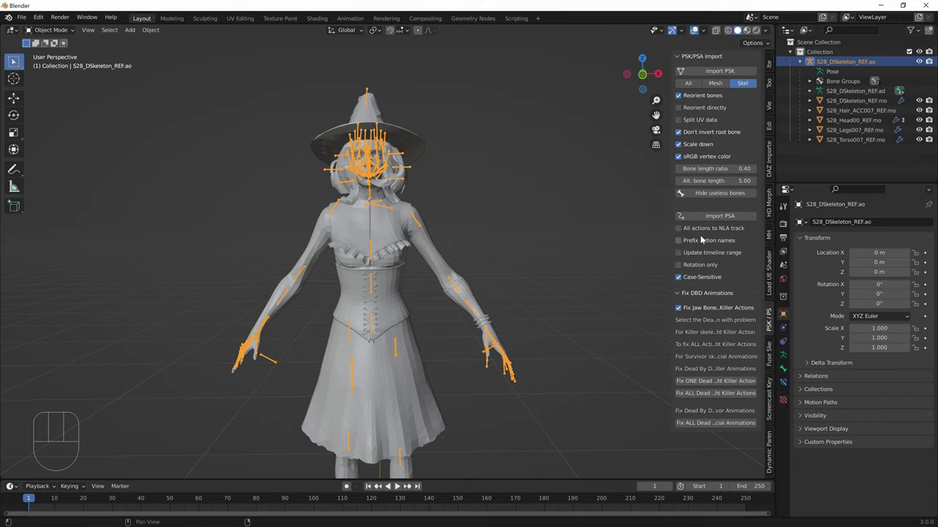
left_click(721, 216)
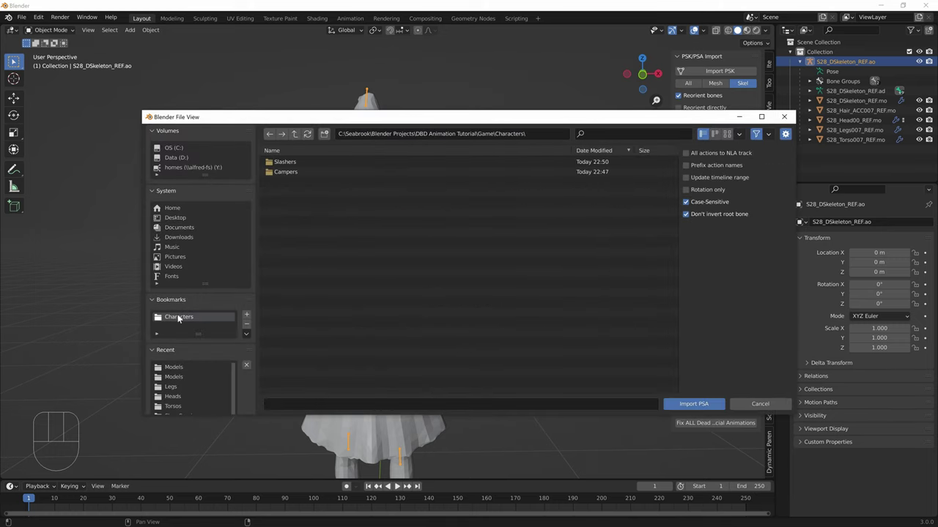
double_click(289, 173)
double_click(294, 171)
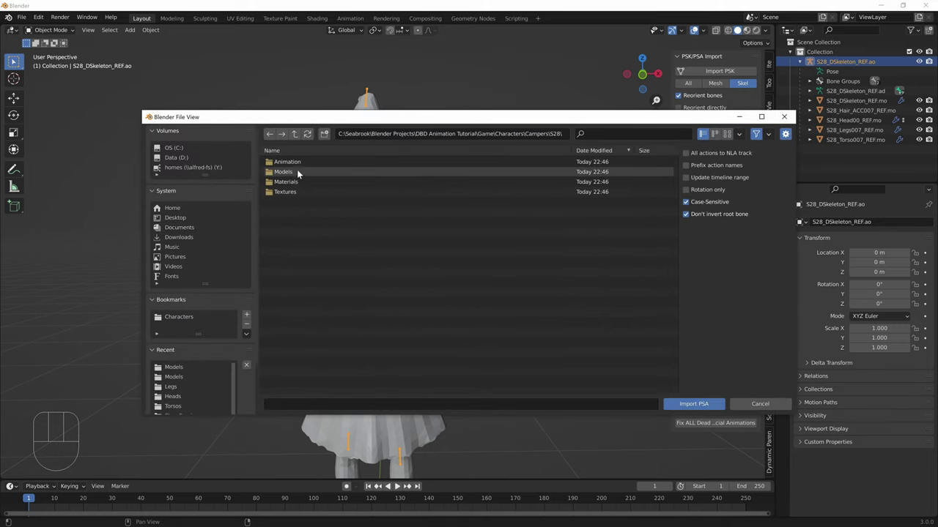
double_click(308, 158)
double_click(308, 158)
double_click(308, 157)
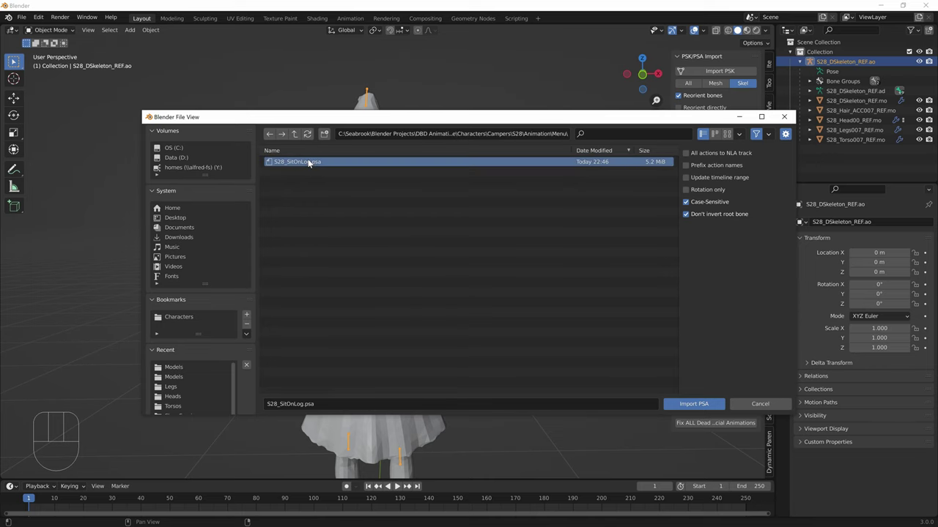
Play and scrub the sitting animation to frame 68, inspect the pose from several angles, and undo the animation import.
middle_click_drag(344, 382, 407, 334, "shift")
key("space")
left_click(44, 501)
left_click_drag(44, 501, 221, 500)
middle_click_drag(247, 382, 387, 331)
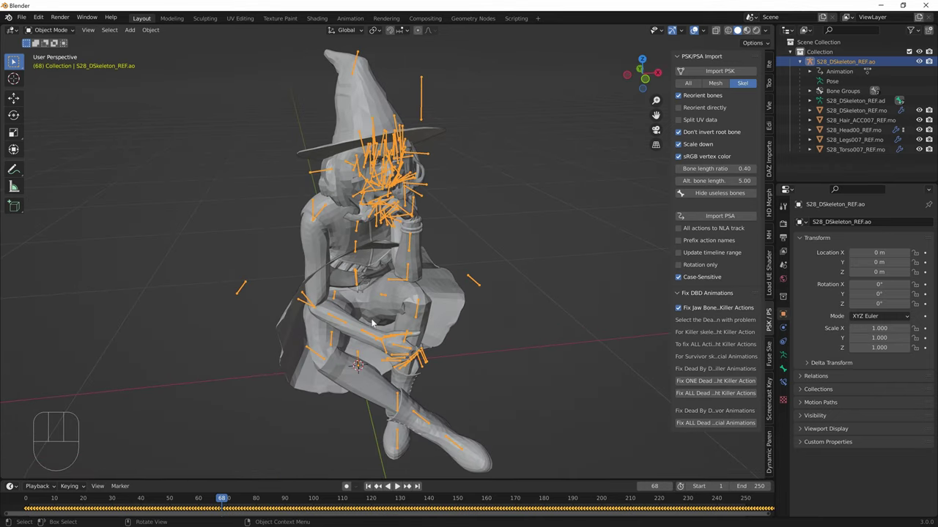
key("ctrl+z")
key("ctrl+z")
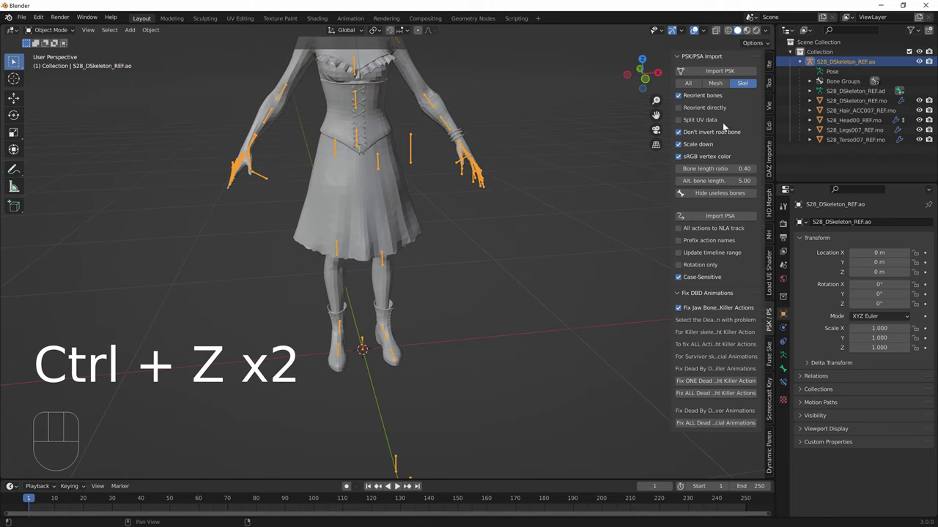
Select all of the character's objects, make the S28_DSkeleton_REF.mo mesh active, and apply Shade Smooth.
key("a")
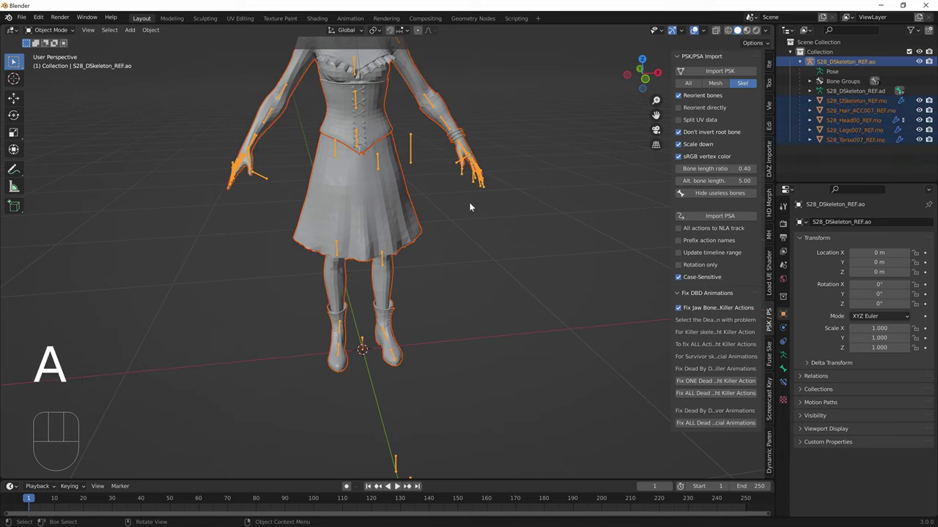
key("ctrl")
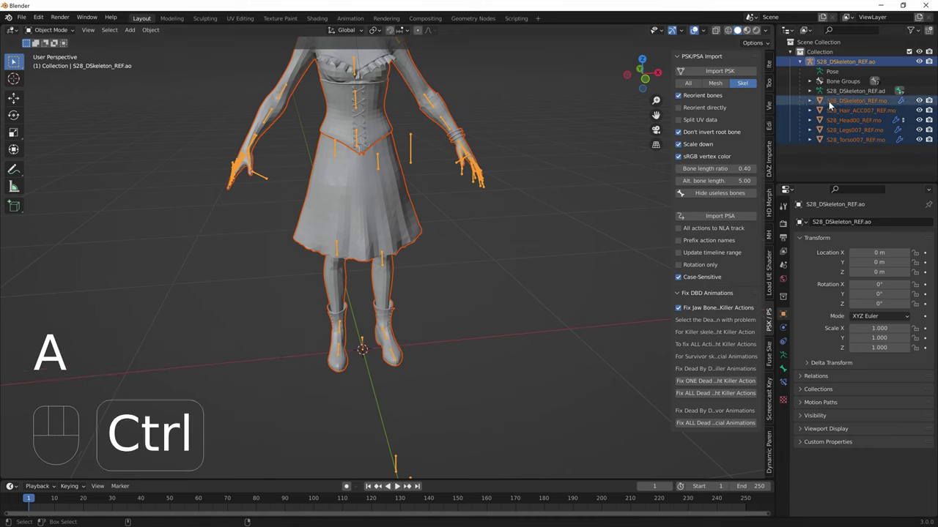
left_click(828, 104, "ctrl")
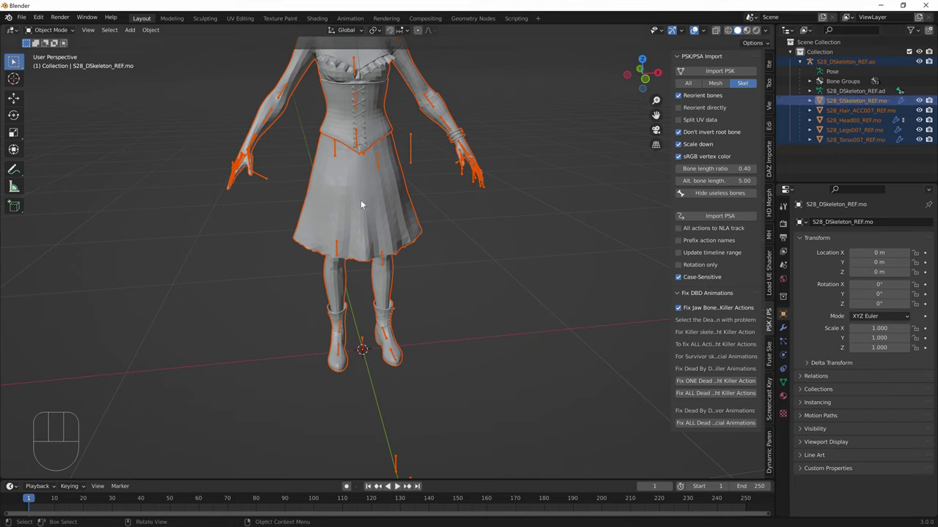
right_click(403, 193)
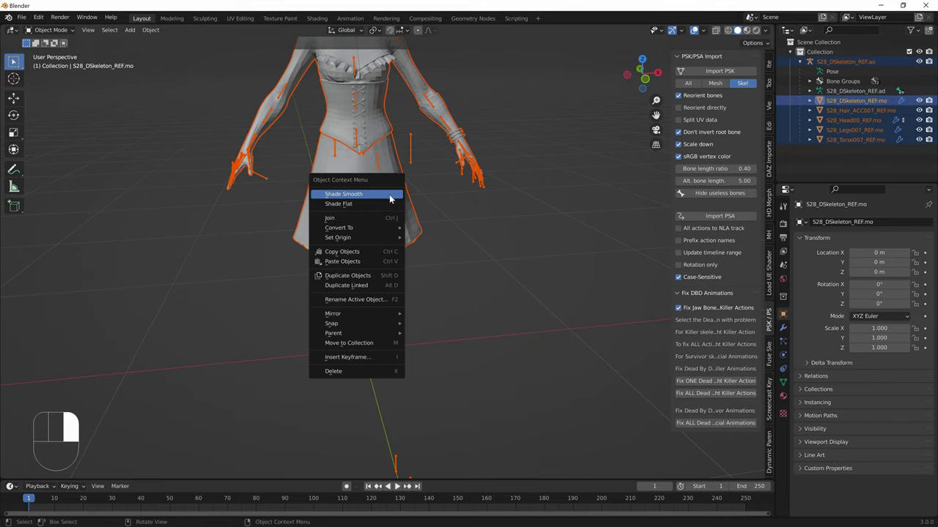
left_click(388, 194)
Switch the viewport to Material Preview shading and choose the DBD Pit Princess Clothing preset in the Load UE Shader tools.
scroll(450, 232, "down", 2)
mouse_move(450, 231)
middle_mouse_down("shift")
mouse_move(429, 373)
mouse_move(430, 365)
middle_mouse_up("shift")
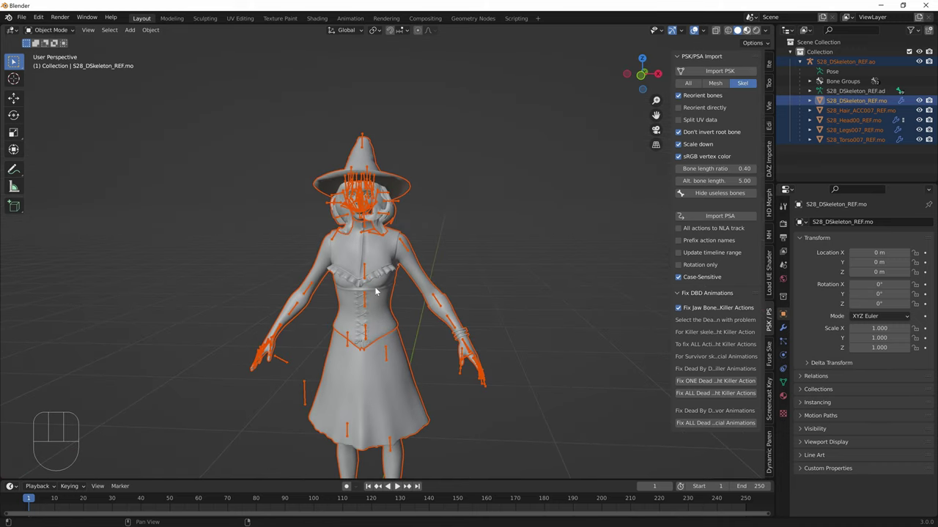
left_click(746, 30)
left_click(747, 30)
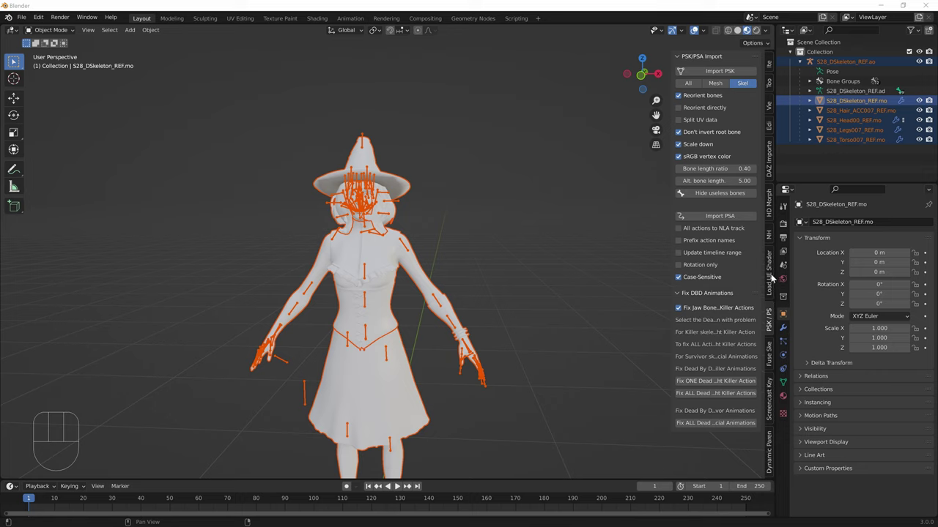
left_click(769, 276)
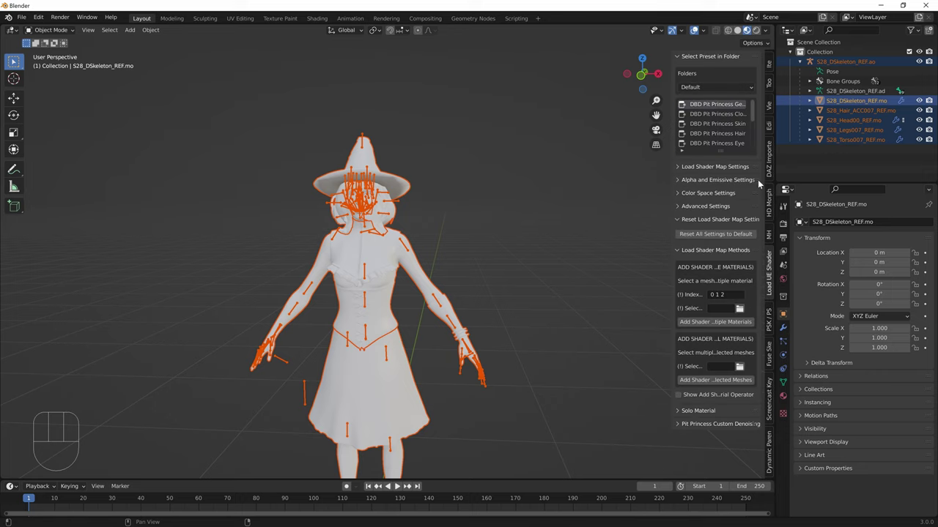
left_click_drag(671, 147, 571, 167)
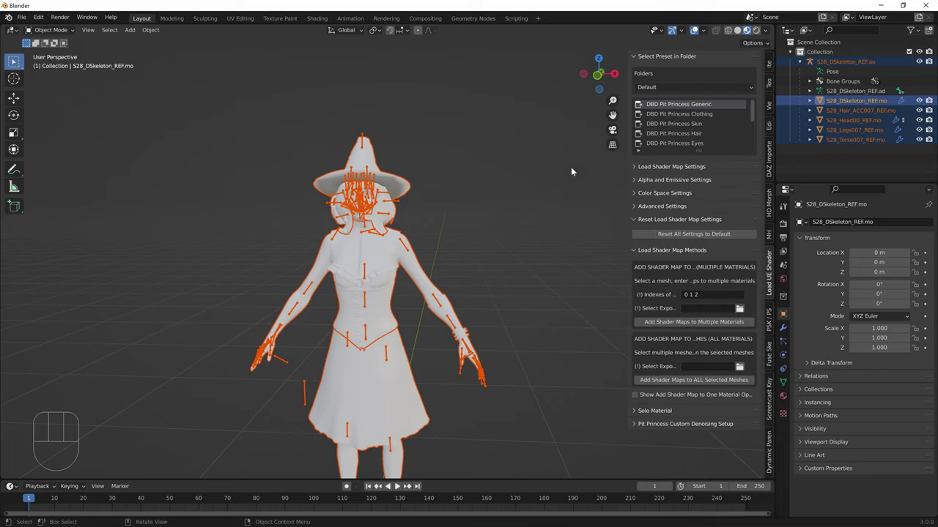
middle_click_drag(571, 167, 454, 168)
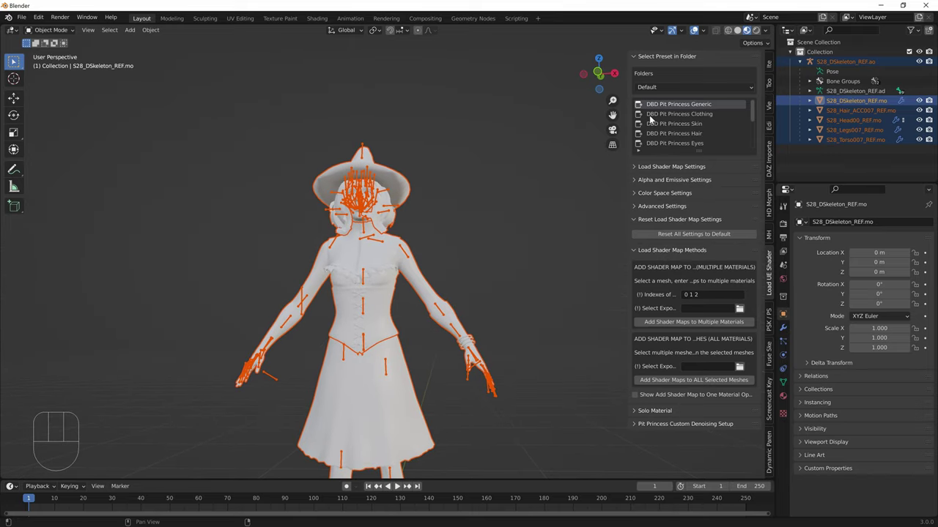
left_click(660, 115)
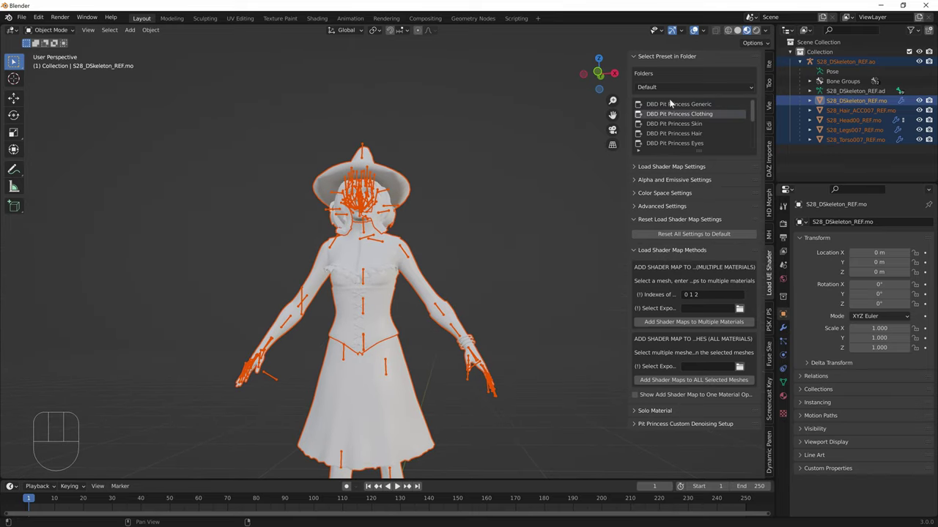
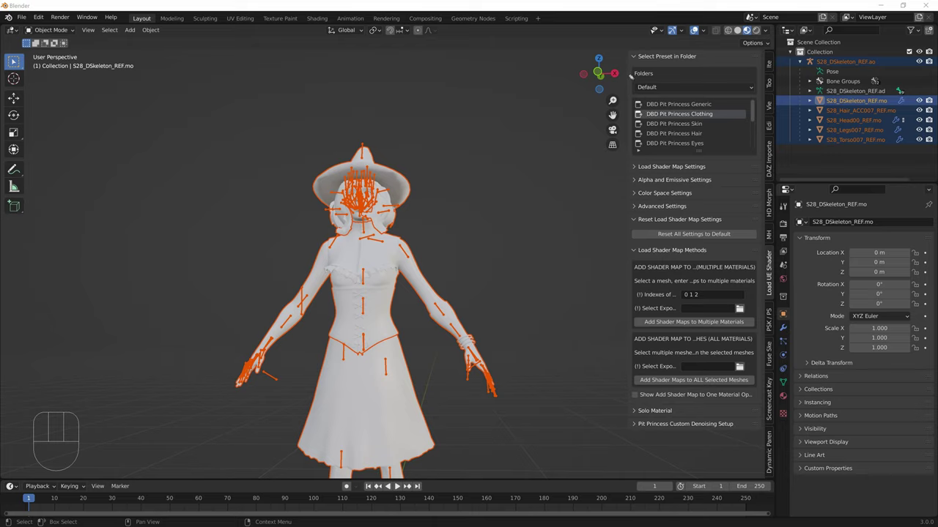
mouse_move(631, 76)
left_mouse_down()
mouse_move(624, 161)
mouse_move(771, 159)
mouse_move(767, 82)
mouse_move(757, 88)
mouse_move(766, 66)
mouse_move(617, 66)
left_mouse_up()
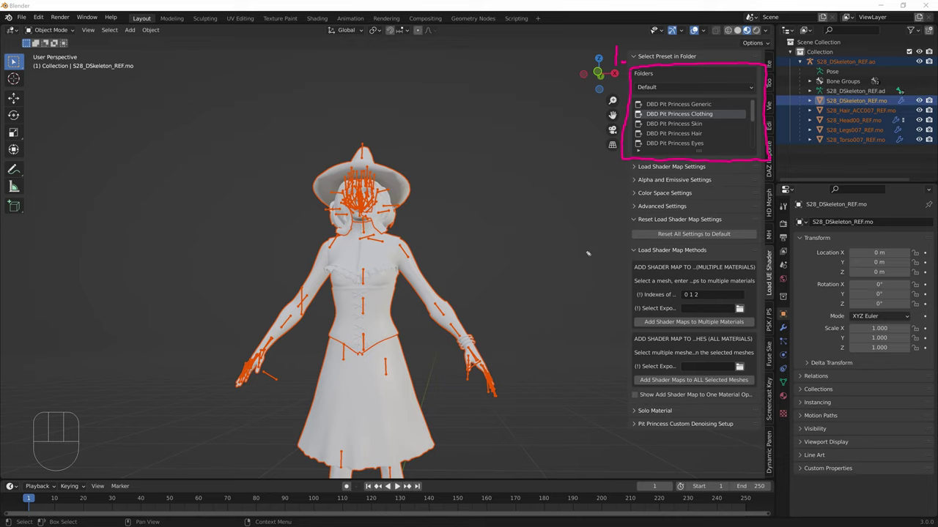
mouse_move(578, 240)
left_mouse_down()
mouse_move(572, 249)
mouse_move(589, 249)
mouse_move(627, 317)
mouse_move(631, 396)
mouse_move(733, 405)
mouse_move(785, 368)
mouse_move(777, 262)
mouse_move(766, 233)
mouse_move(640, 244)
left_mouse_up()
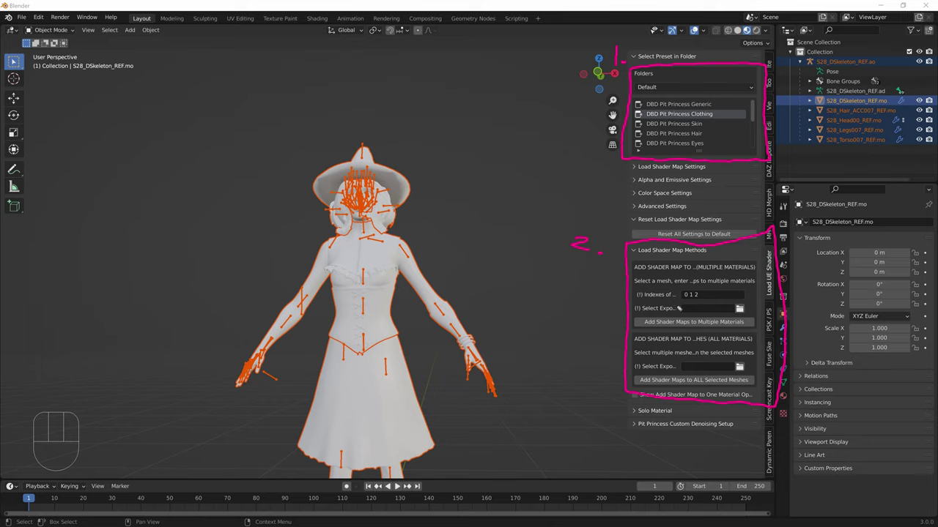
mouse_move(635, 260)
left_mouse_down()
mouse_move(635, 337)
mouse_move(759, 339)
mouse_move(763, 277)
mouse_move(753, 257)
mouse_move(639, 263)
left_mouse_up()
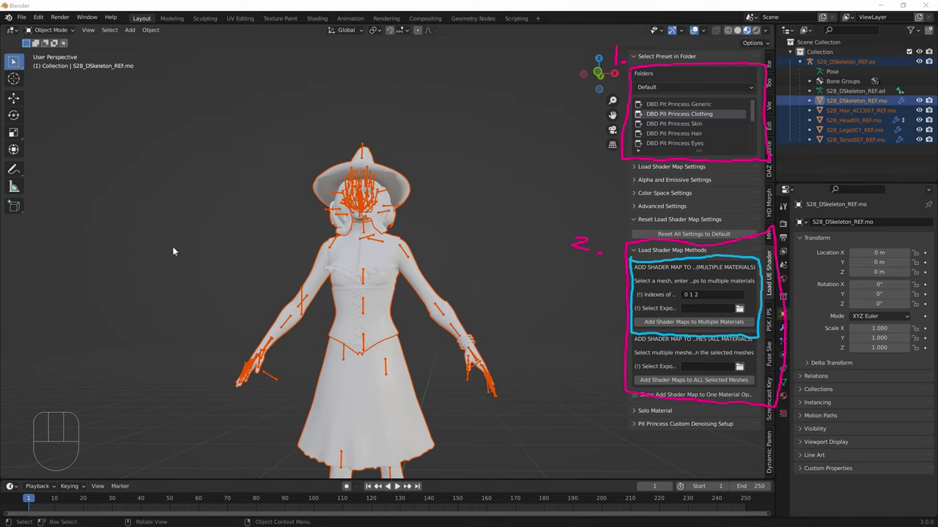
Select only the S28_Torso007_REF.mo mesh and show its material slots.
left_click(411, 306)
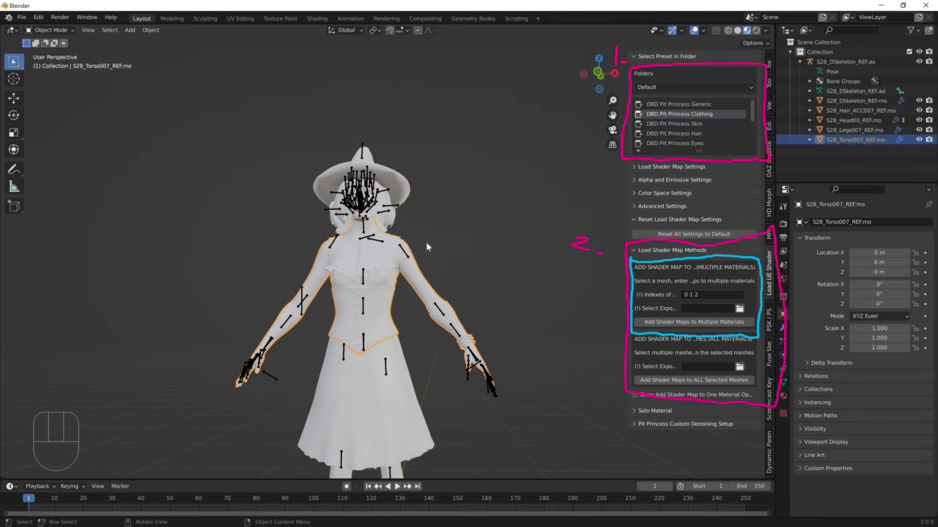
left_click(399, 320)
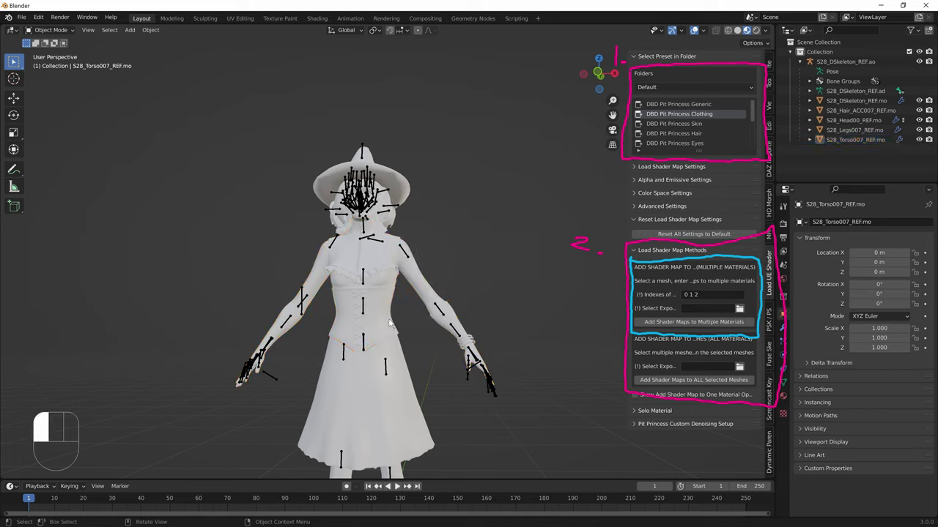
left_click(436, 304)
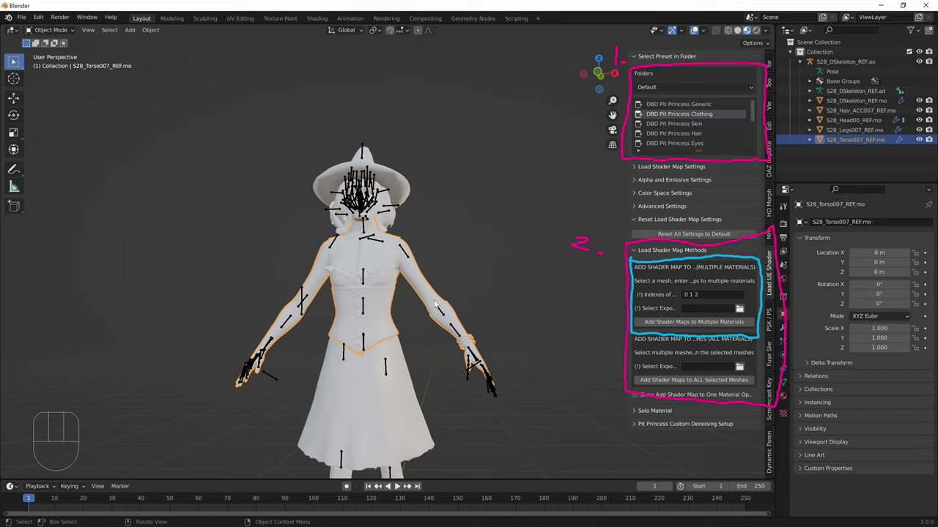
left_click(783, 396)
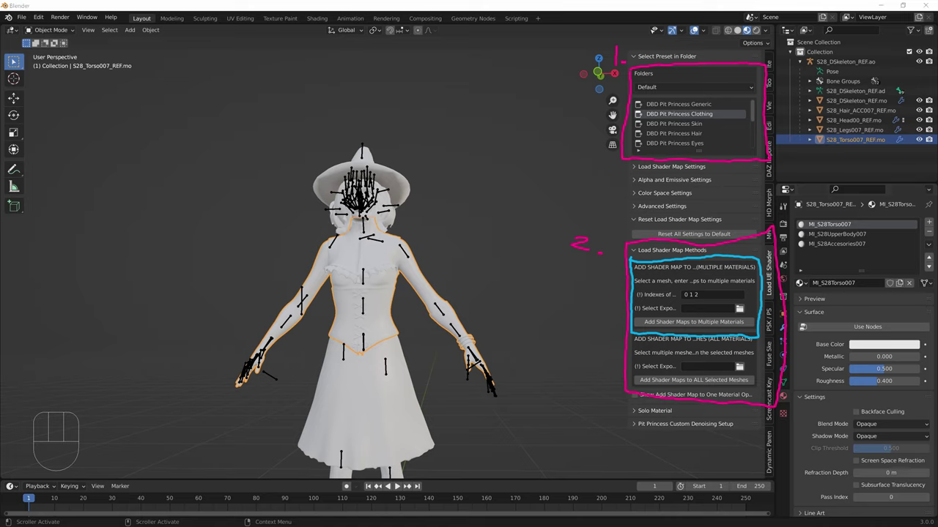
mouse_move(789, 385)
left_mouse_down()
mouse_move(772, 392)
mouse_move(794, 407)
mouse_move(781, 384)
left_mouse_up()
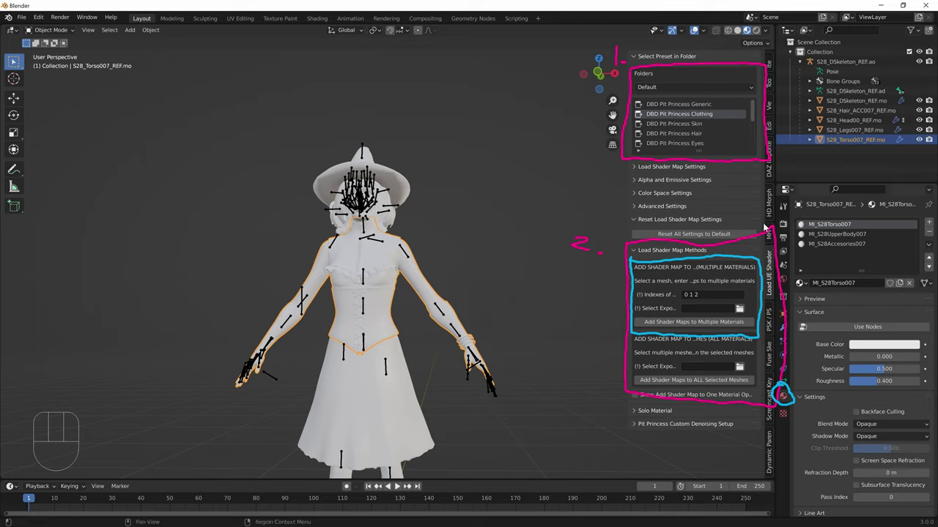
middle_click_drag(381, 267, 392, 297)
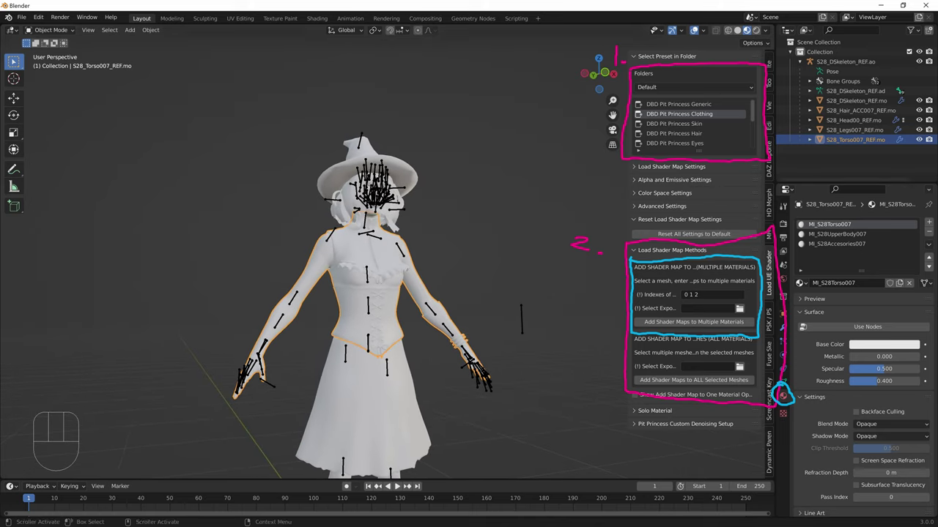
Compare the Skin and Clothing presets against the torso's UpperBody and Torso materials, finishing on Clothing with MI_S28Torso007 selected.
left_click(835, 233)
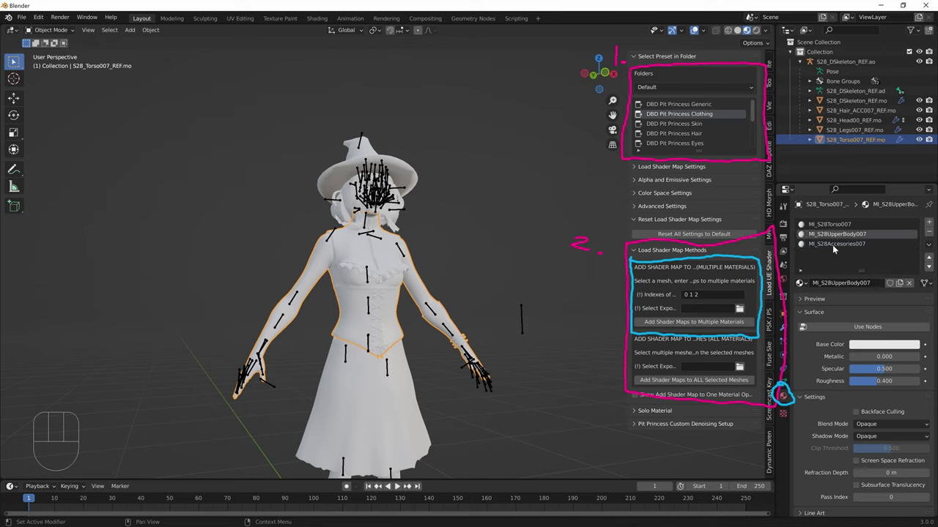
left_click(688, 123)
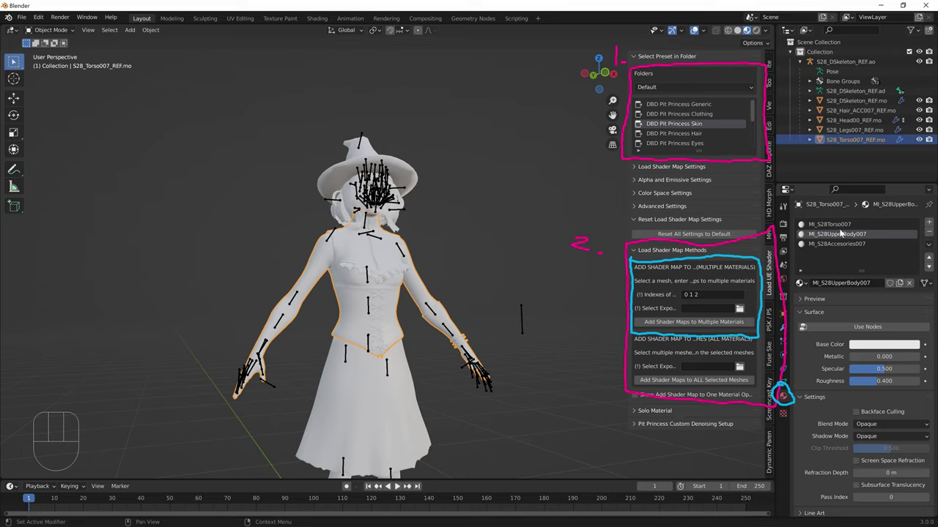
left_click(826, 238)
left_click(696, 115)
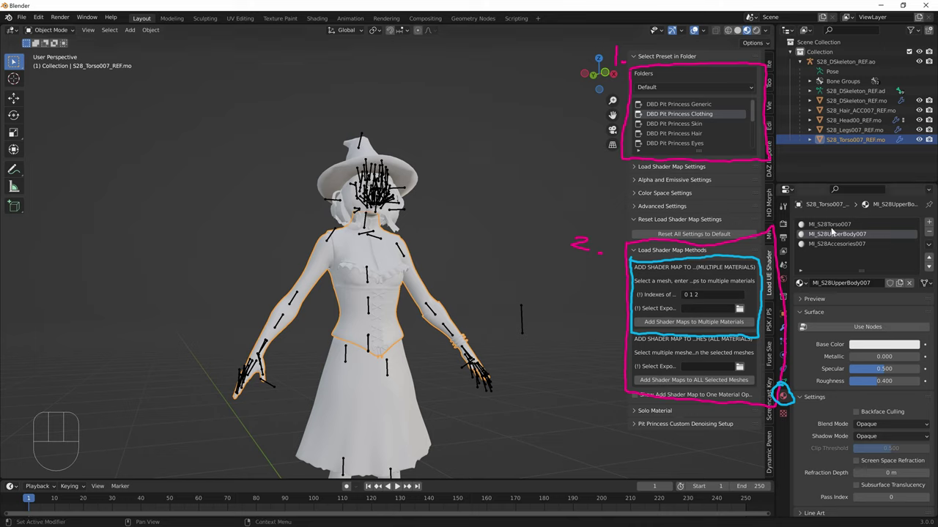
left_click(849, 225)
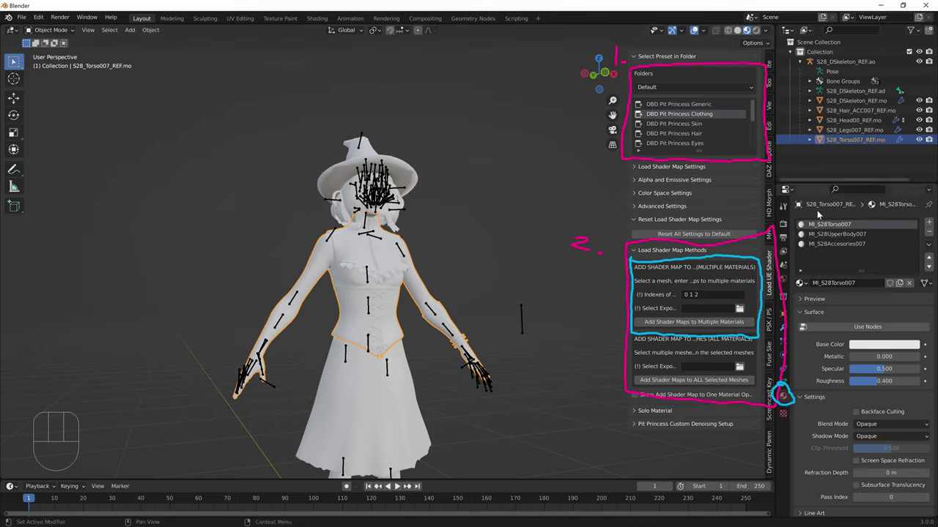
left_click(829, 234)
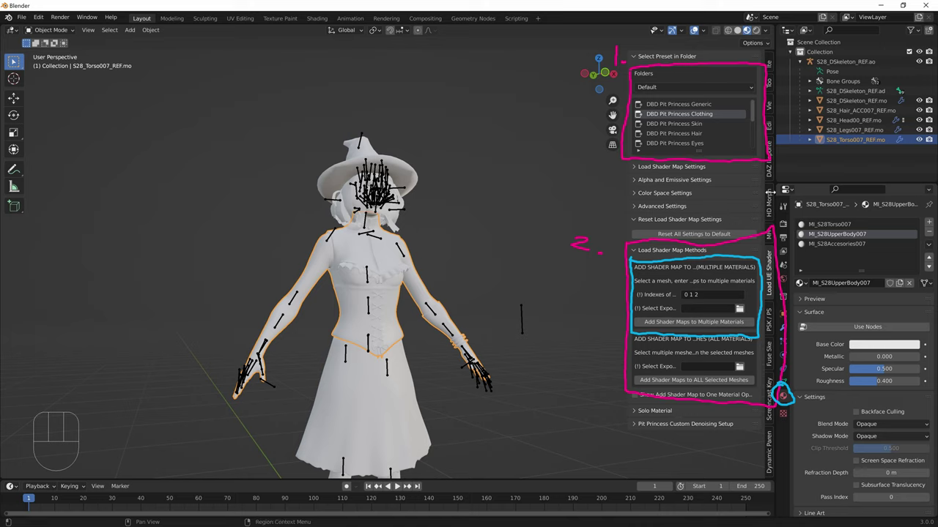
left_click(708, 112)
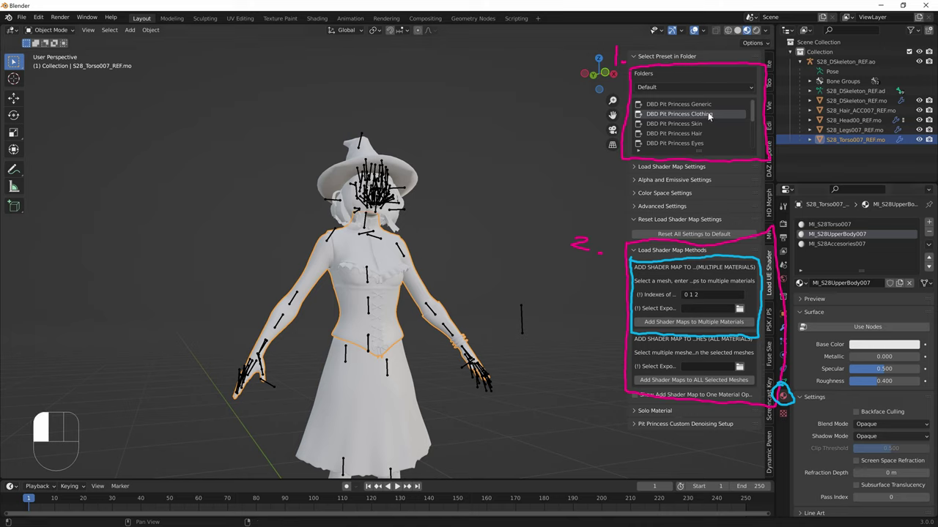
left_click(832, 224)
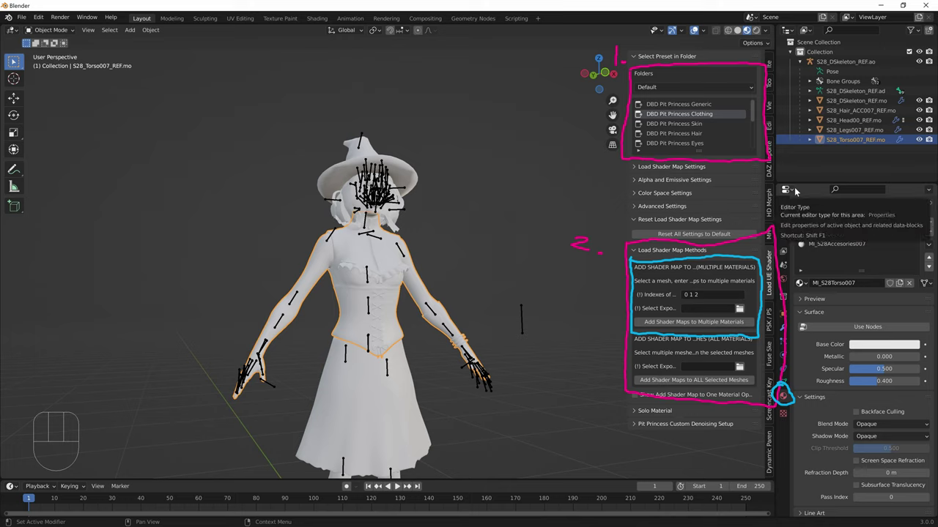
Set the indexes of materials to be loaded to 0 in the multiple-materials shader map options.
left_click(714, 293)
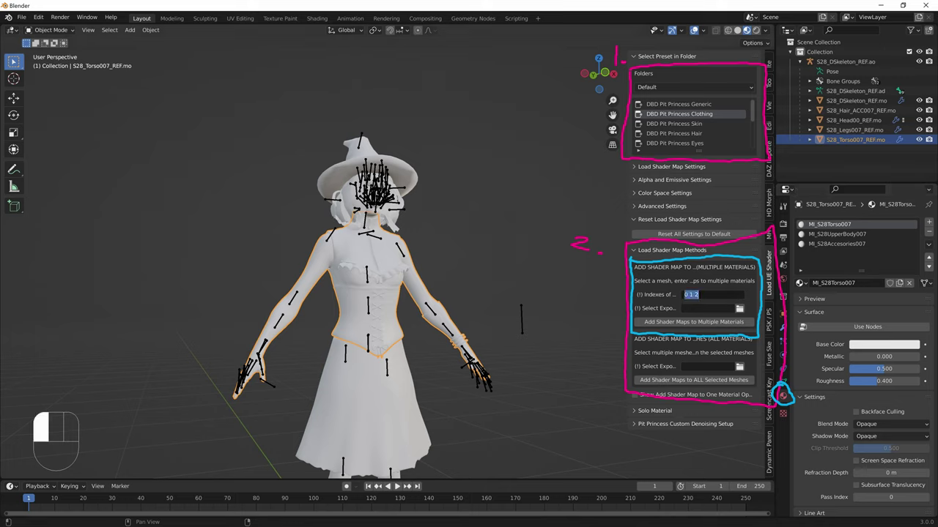
left_click(698, 295)
key("BackSpace")
key("BackSpace")
key("BackSpace")
key("BackSpace")
key("BackSpace")
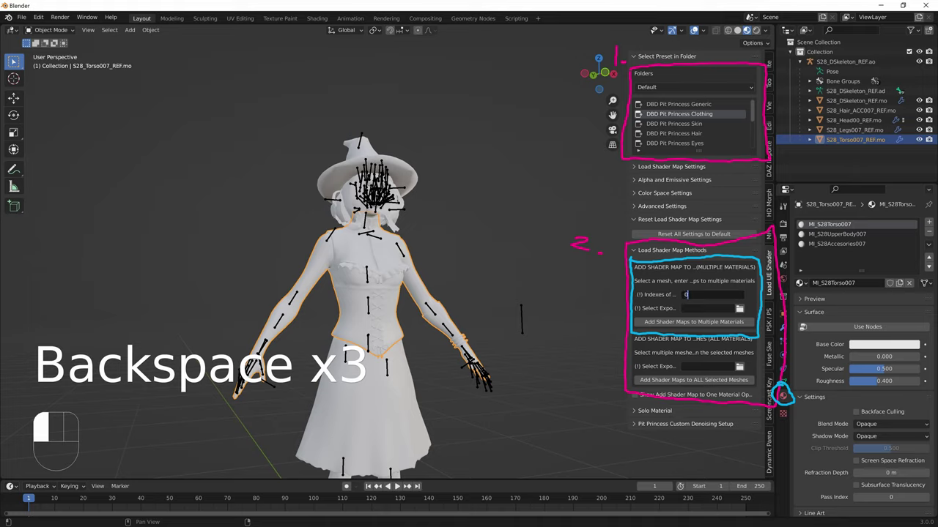
type("0")
key("Return")
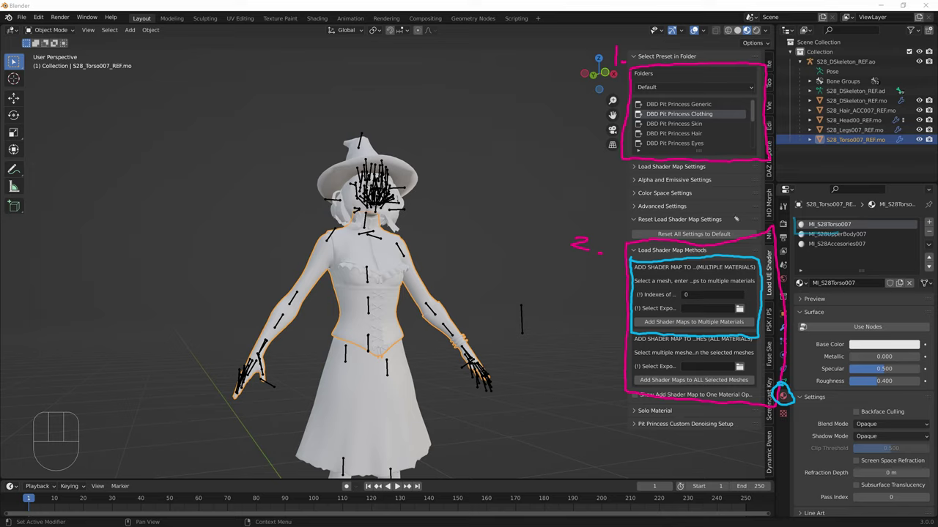
mouse_move(800, 219)
left_mouse_down()
mouse_move(798, 239)
mouse_move(840, 235)
left_mouse_up()
key("ctrl+z")
mouse_move(798, 218)
left_mouse_down()
mouse_move(799, 238)
mouse_move(823, 235)
left_mouse_up()
mouse_move(866, 234)
left_mouse_down()
mouse_move(862, 208)
mouse_move(825, 211)
mouse_move(835, 190)
left_mouse_up()
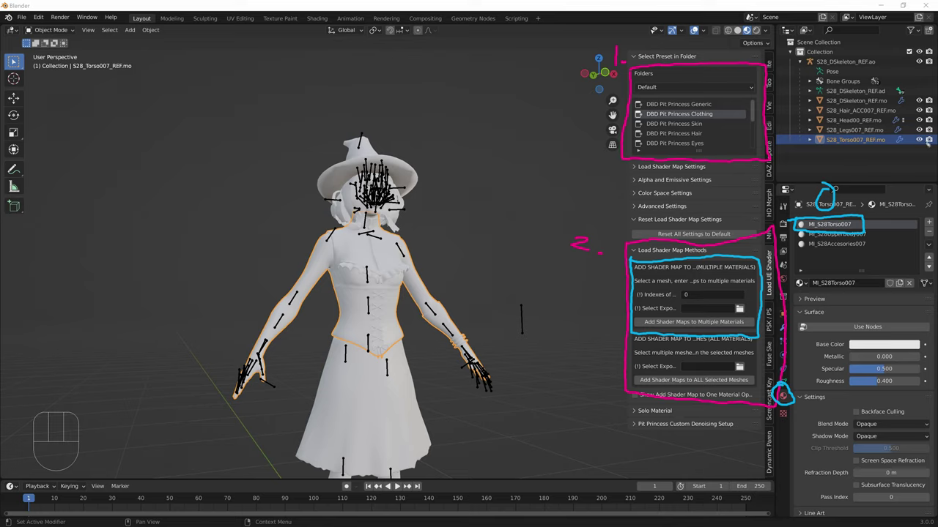
mouse_move(801, 233)
left_mouse_down()
mouse_move(799, 247)
mouse_move(825, 245)
mouse_move(797, 239)
mouse_move(868, 243)
mouse_move(872, 230)
mouse_move(797, 235)
left_mouse_up()
left_click_drag(890, 226, 892, 242)
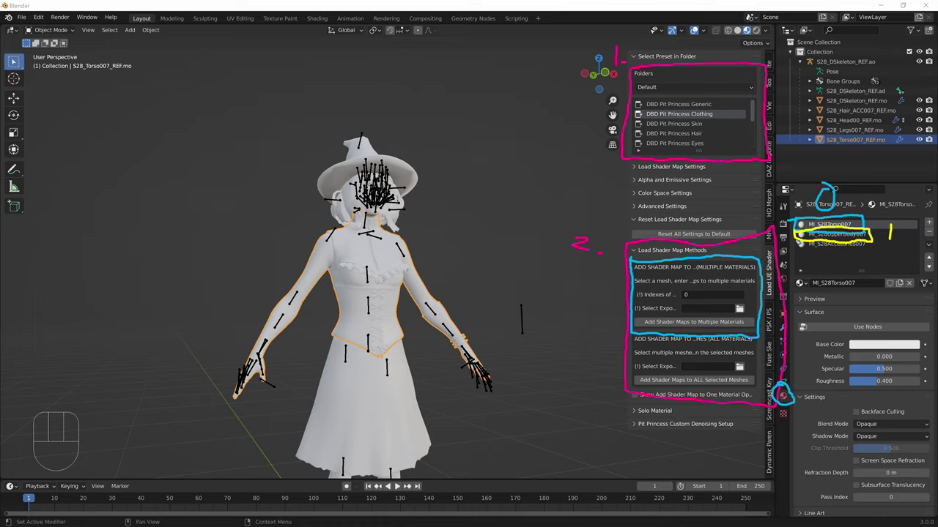
mouse_move(795, 240)
left_mouse_down()
mouse_move(805, 254)
mouse_move(871, 254)
mouse_move(873, 241)
mouse_move(796, 242)
left_mouse_up()
left_click_drag(880, 252, 899, 273)
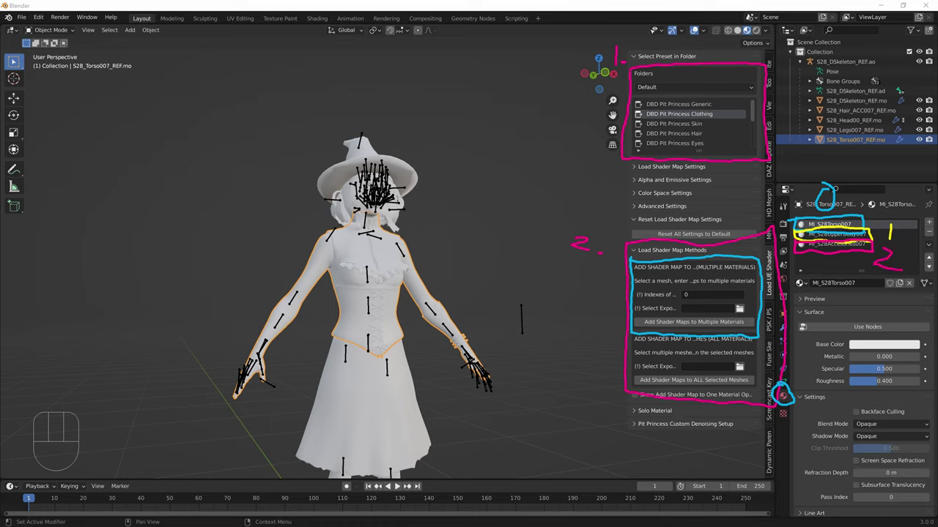
Widen the Load UE Shader sidebar enough to read its full option names.
left_click(685, 294)
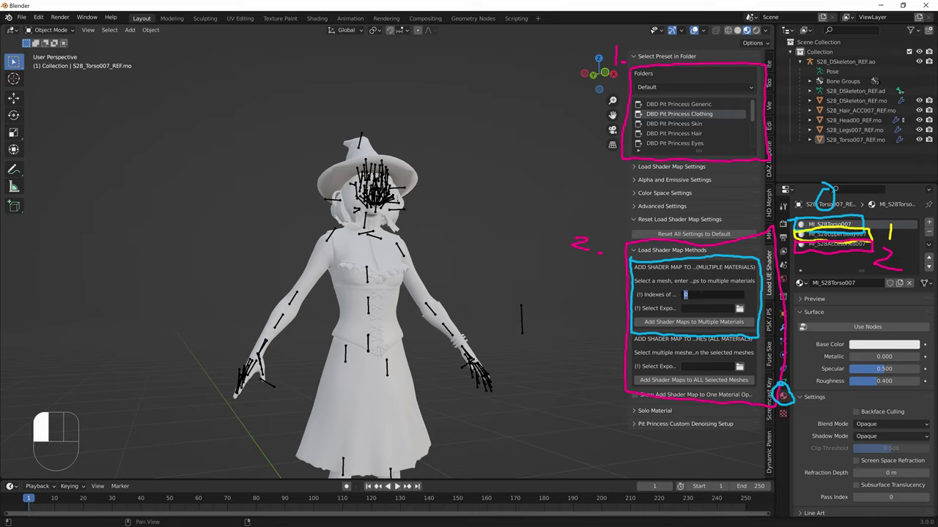
left_click(666, 302)
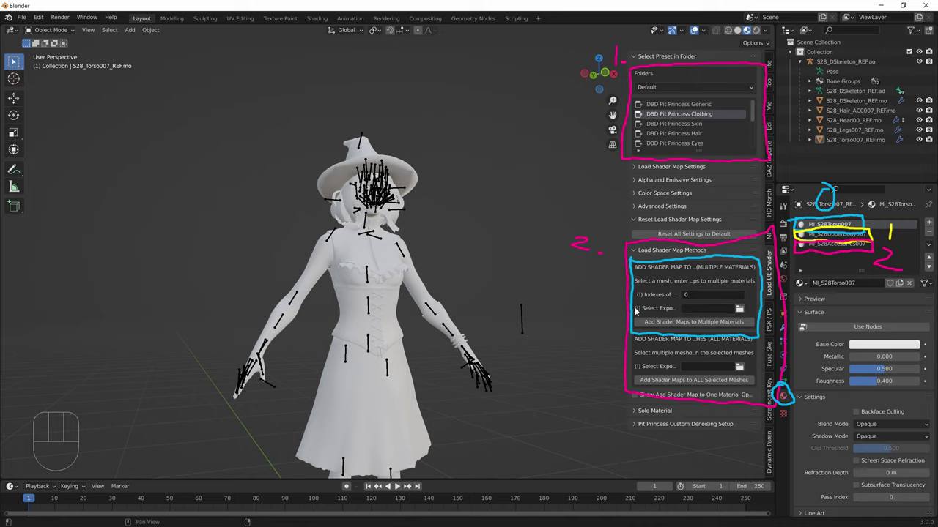
left_click_drag(626, 310, 510, 308)
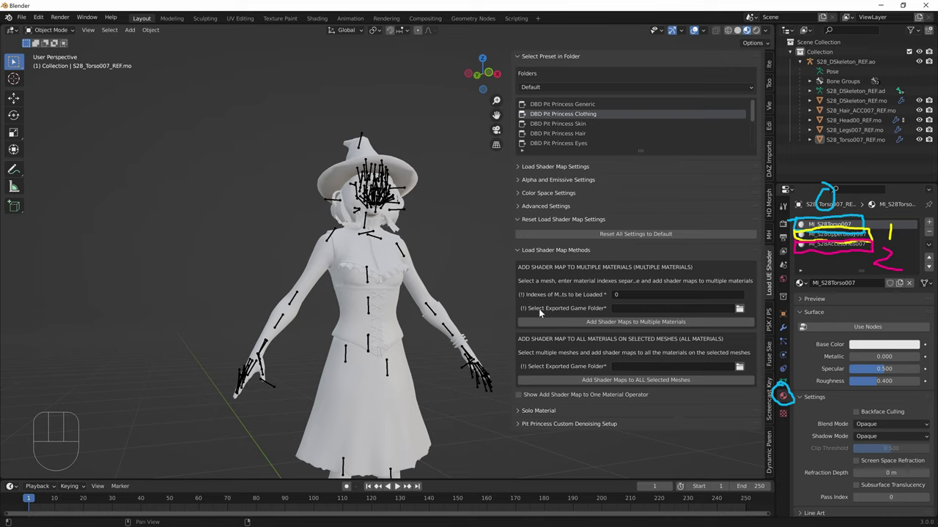
Start choosing the exported game folder for the multiple-materials option and browse to DBD Animation Tutorial\Game.
left_click(742, 309)
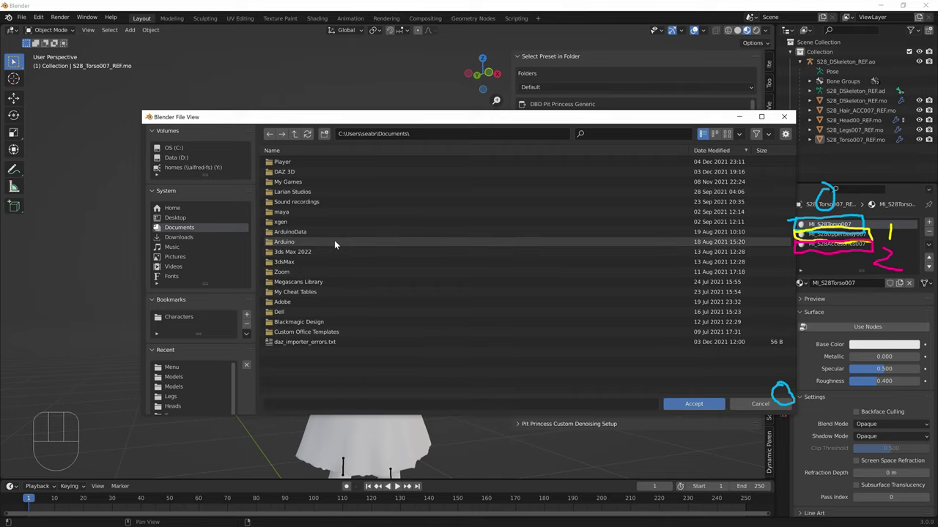
left_click(192, 317)
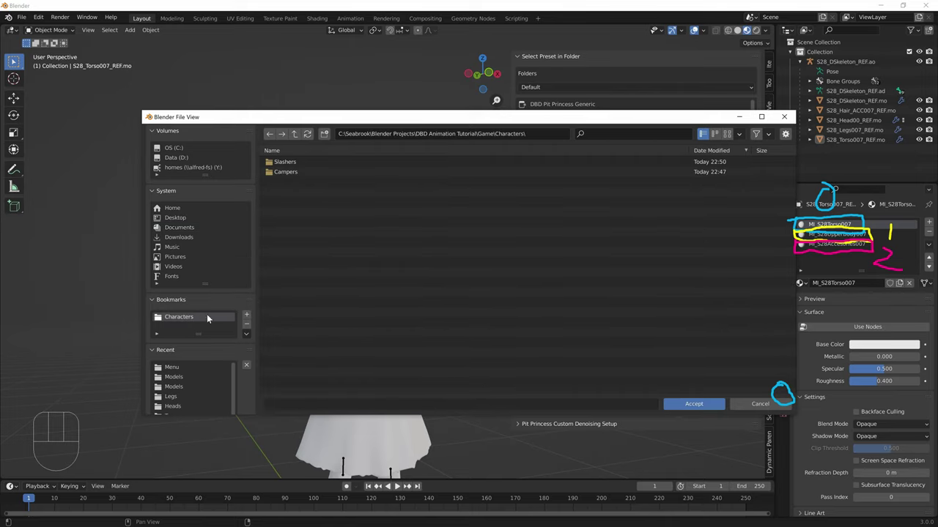
left_click(294, 134)
left_click(294, 134)
left_click(294, 134)
left_click(294, 134)
left_click(313, 162)
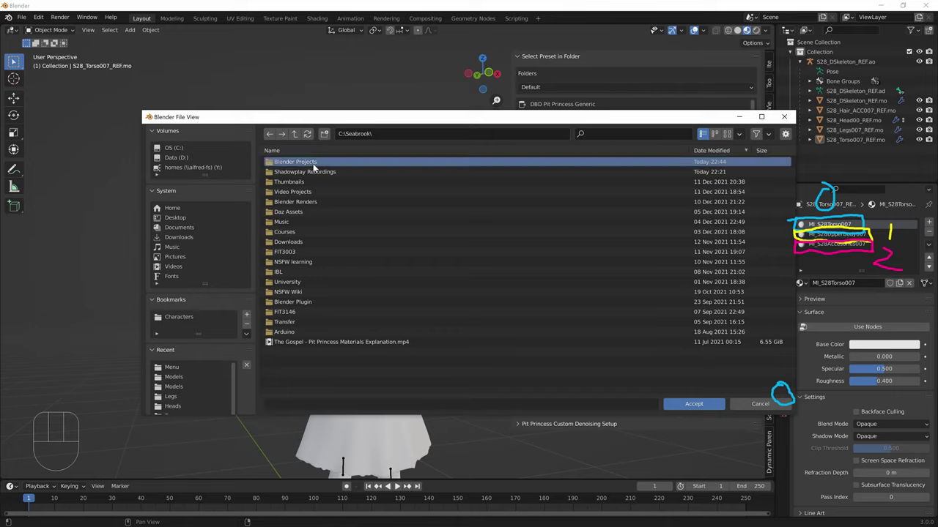
double_click(312, 163)
double_click(313, 162)
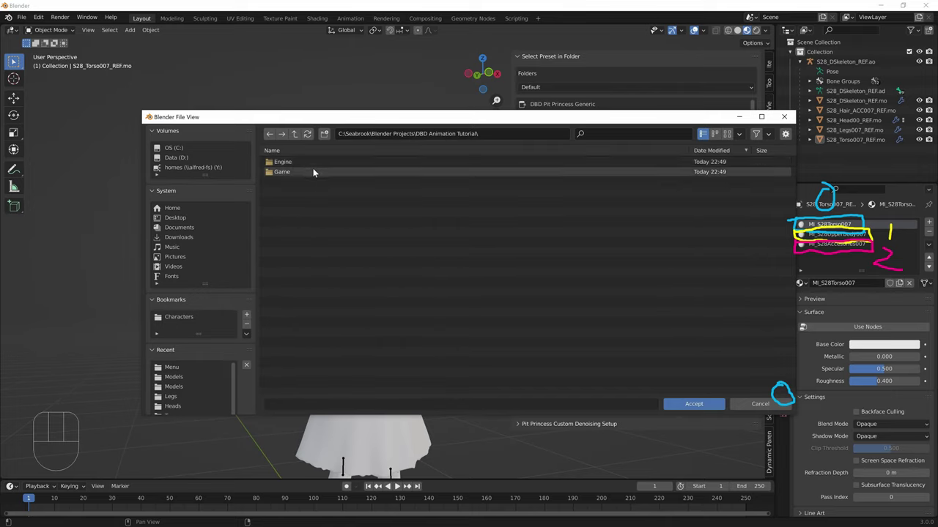
double_click(313, 171)
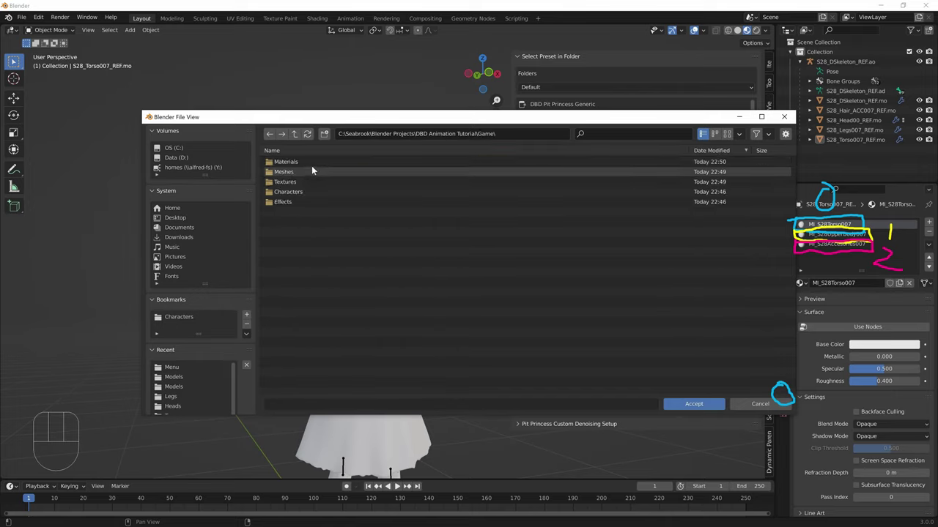
double_click(340, 191)
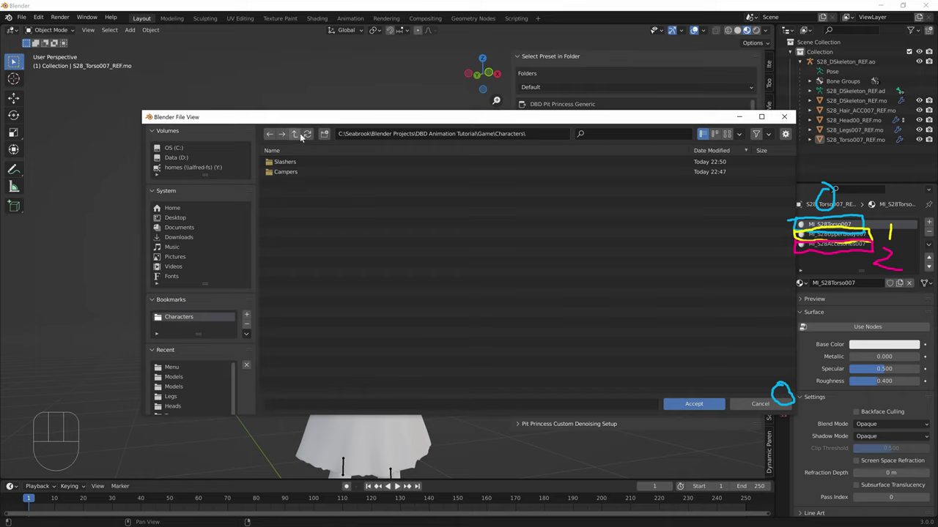
left_click(297, 134)
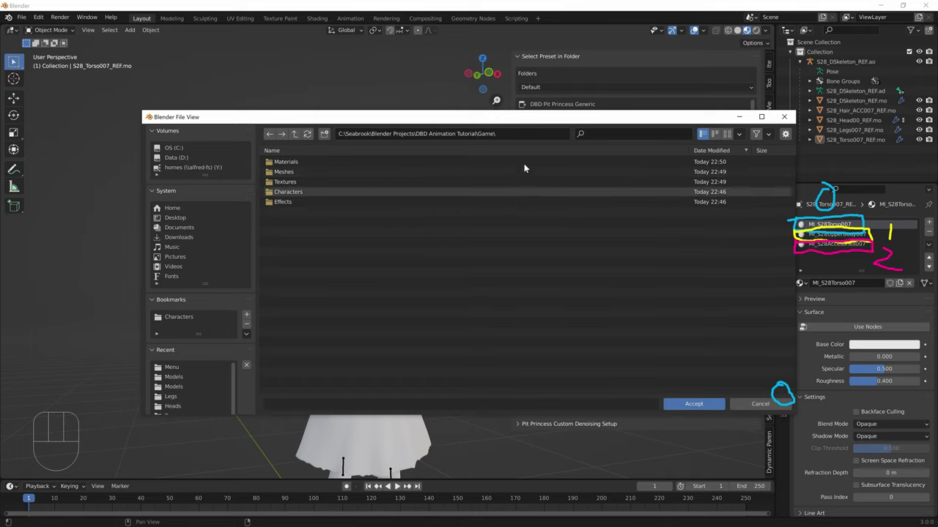
Check that the folder path ends in Game\ and accept it as the exported game folder.
left_click(503, 134)
left_click(503, 134)
key("shift+Left")
key("shift+Left")
key("shift+Left")
key("shift+Left")
key("shift+Left")
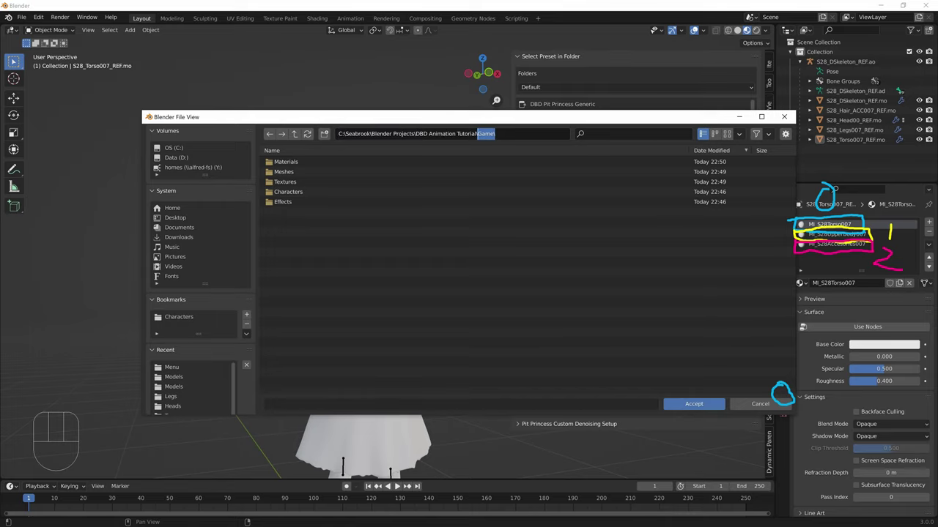
left_click(693, 403)
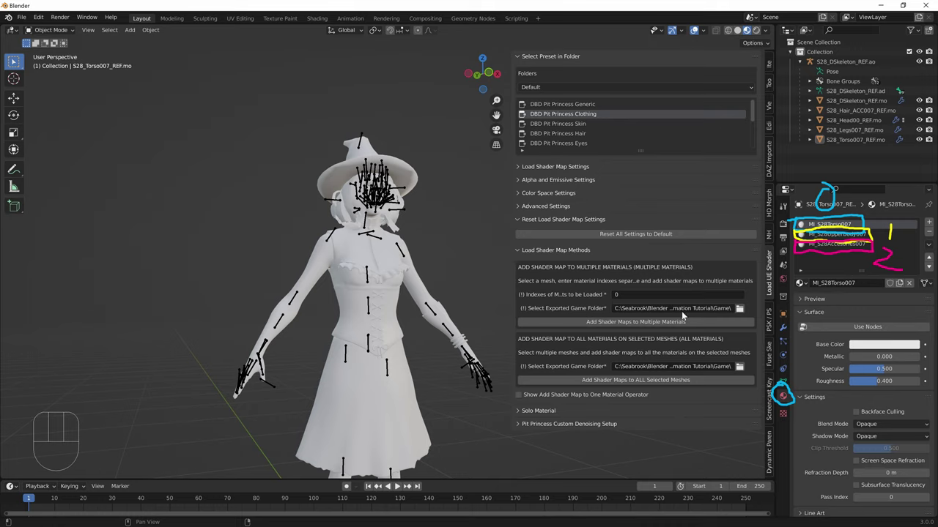
Reopen the exported game folder selection, recheck the end of its path, and accept the same Game folder.
left_click(740, 308)
left_click(439, 133)
key("End")
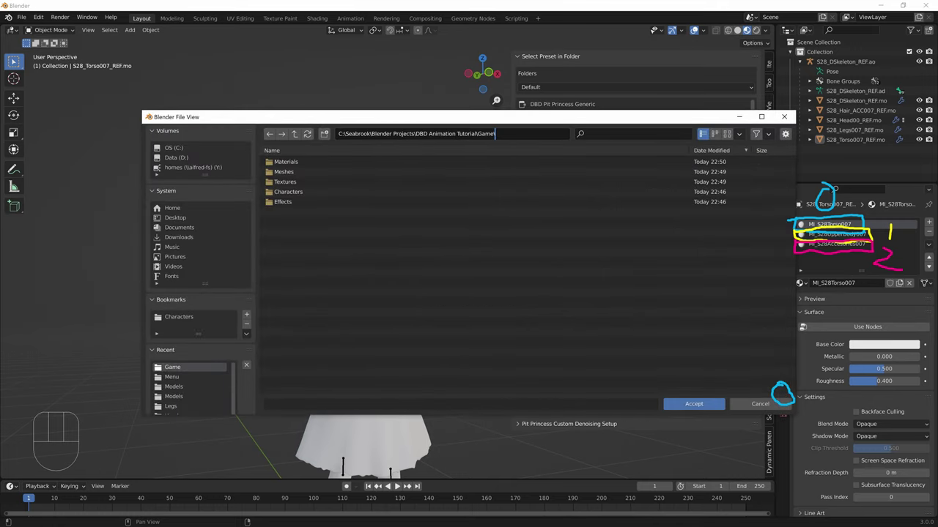
key("shift+Left")
key("shift+Left")
key("shift+Left")
key("shift+Left")
key("shift+Left")
key("shift+Left")
left_click(579, 265)
left_click(678, 405)
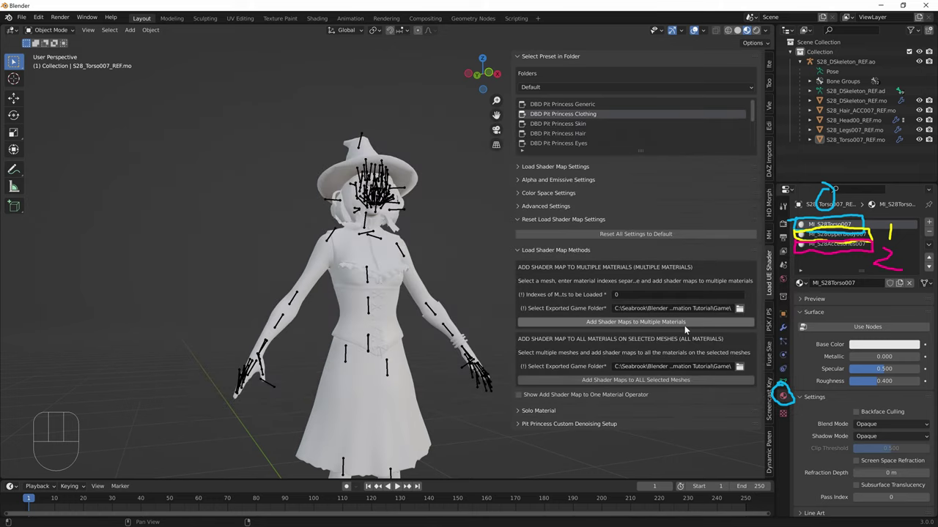
Check the torso's material slots and add shader maps to material index 0 with the DBD Pit Princess Clothing preset.
left_click(691, 296)
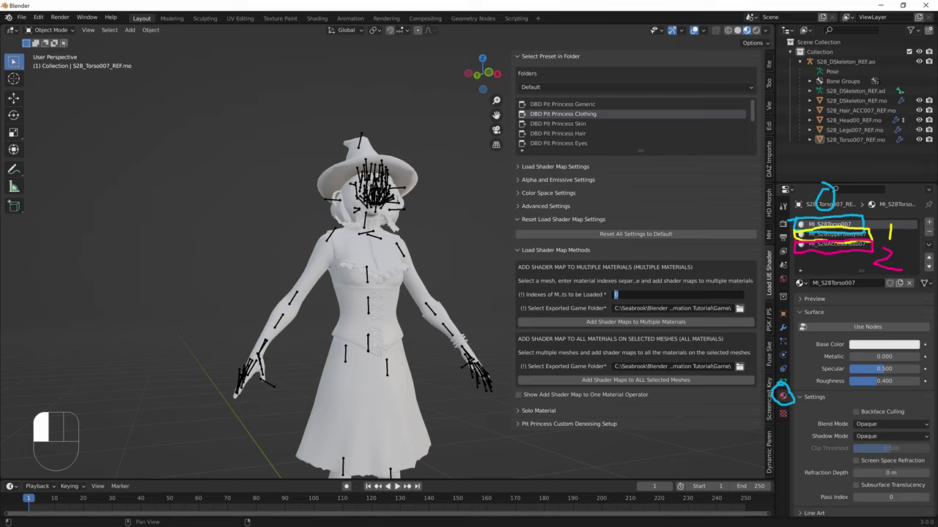
left_click(568, 117)
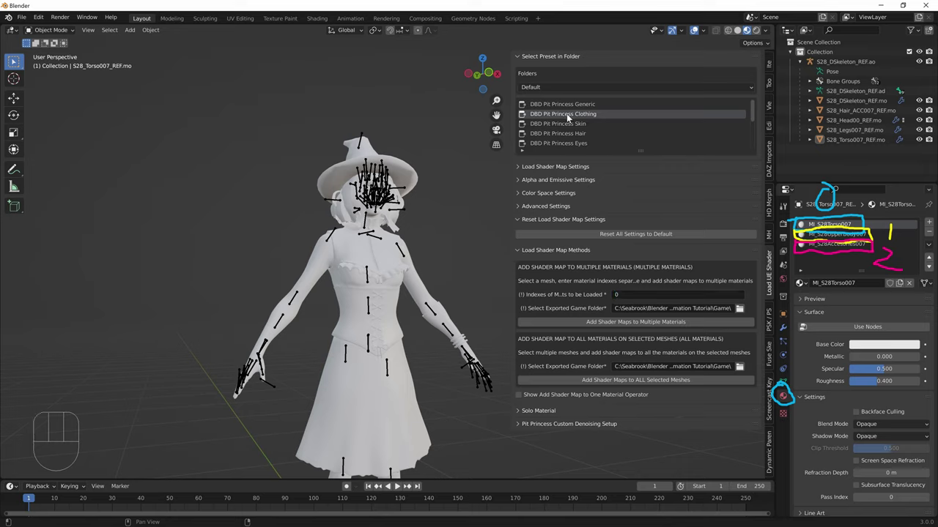
left_click(834, 234)
left_click(843, 245)
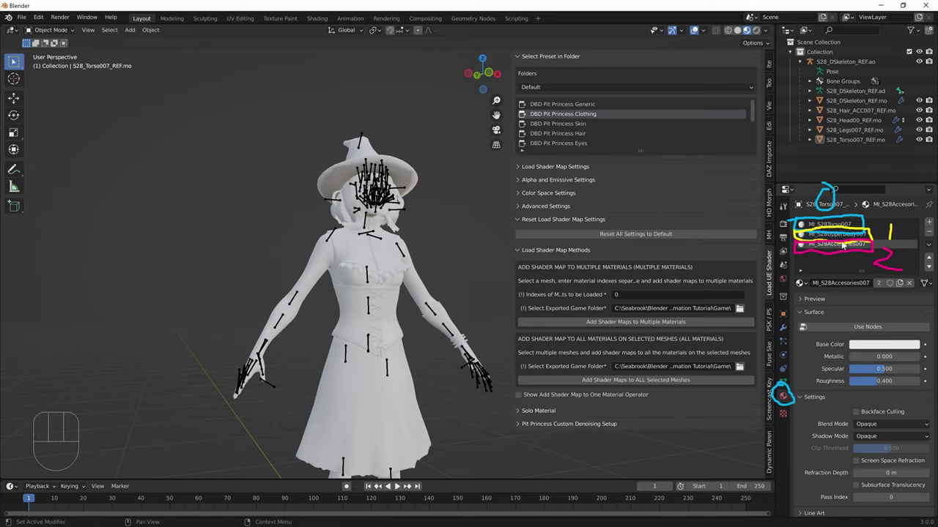
left_click(843, 237)
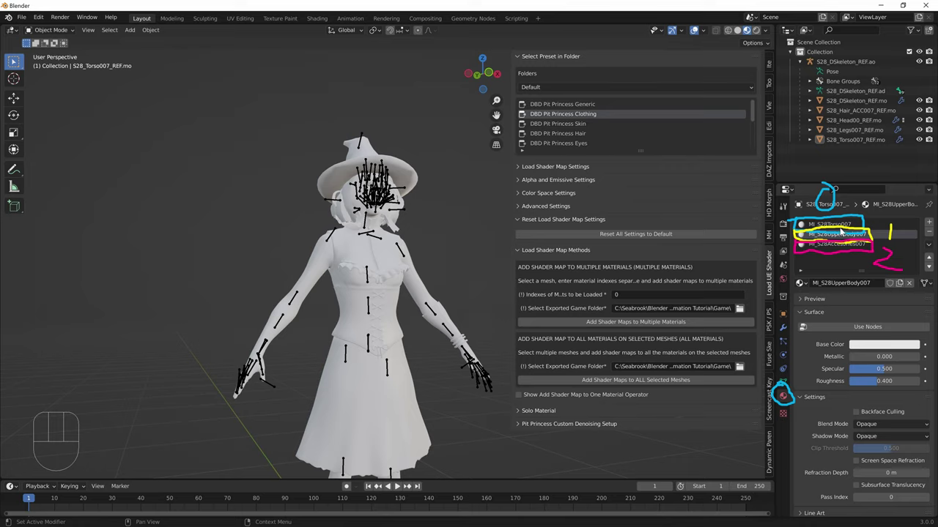
left_click(680, 294)
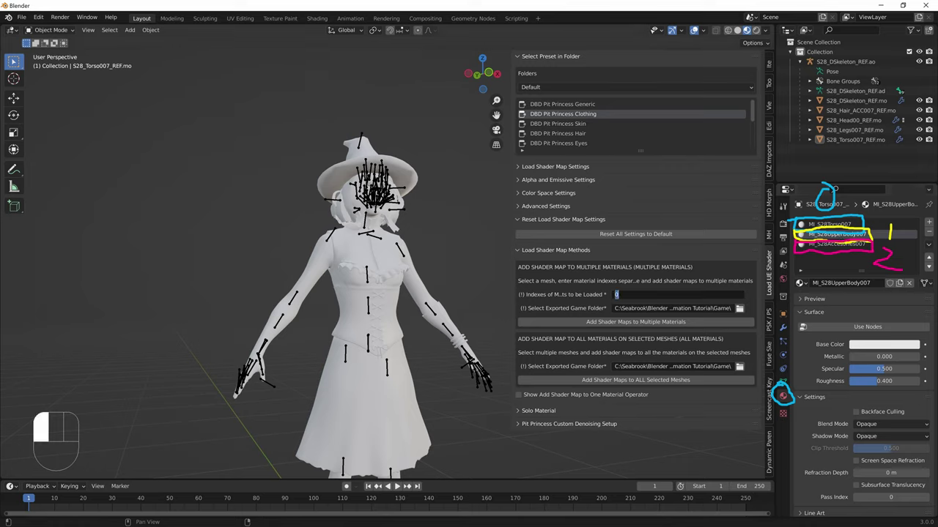
left_click(581, 322)
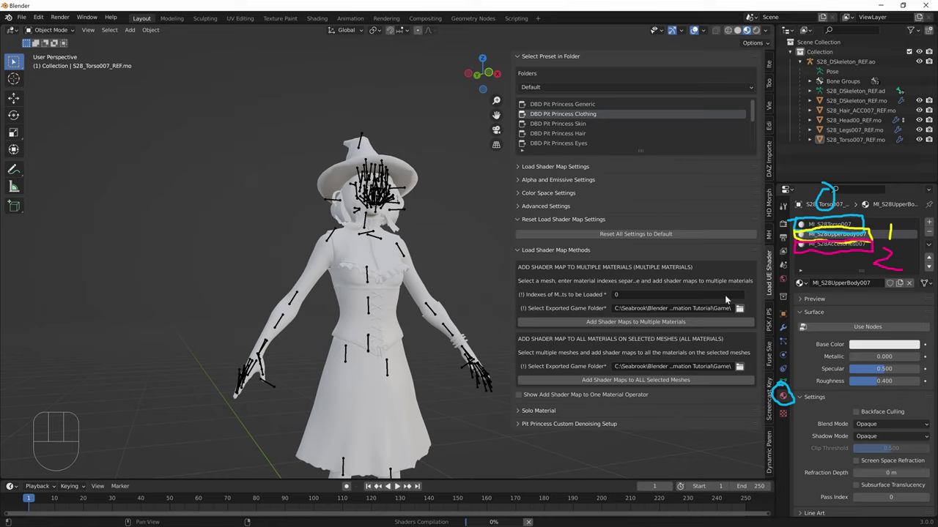
Choose the DBD Pit Princess Skin preset and add shader maps to material index 0, MI_S28Torso007.
left_click(835, 224)
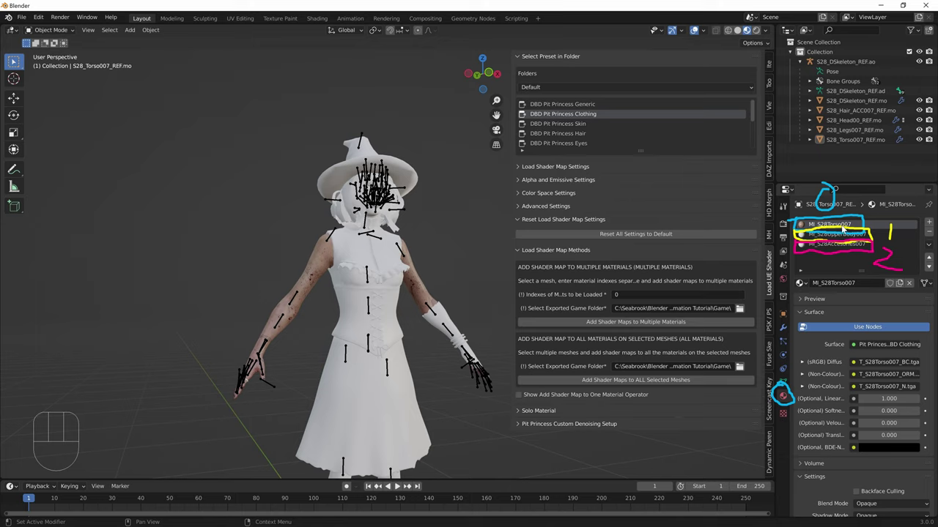
left_click(862, 227)
left_click(863, 227)
left_click(577, 124)
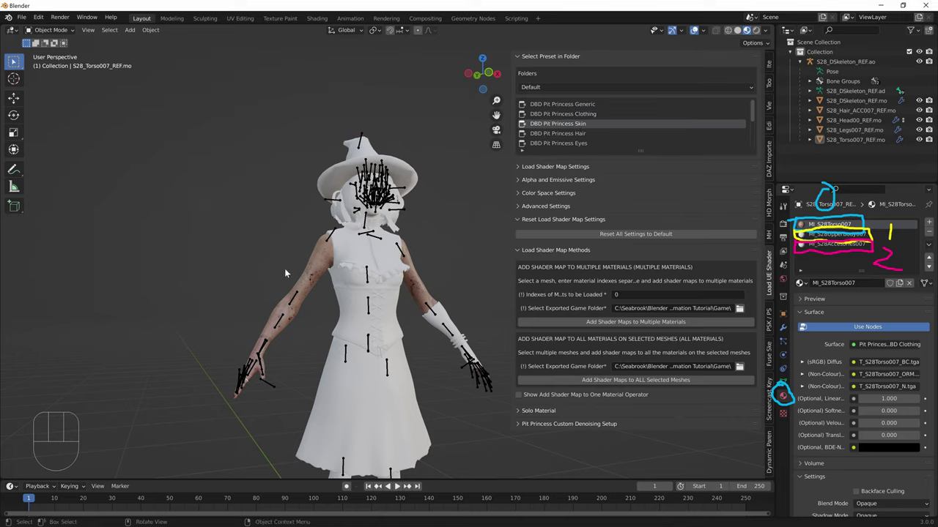
left_click(551, 124)
left_click(620, 294)
double_click(638, 293)
key("Return")
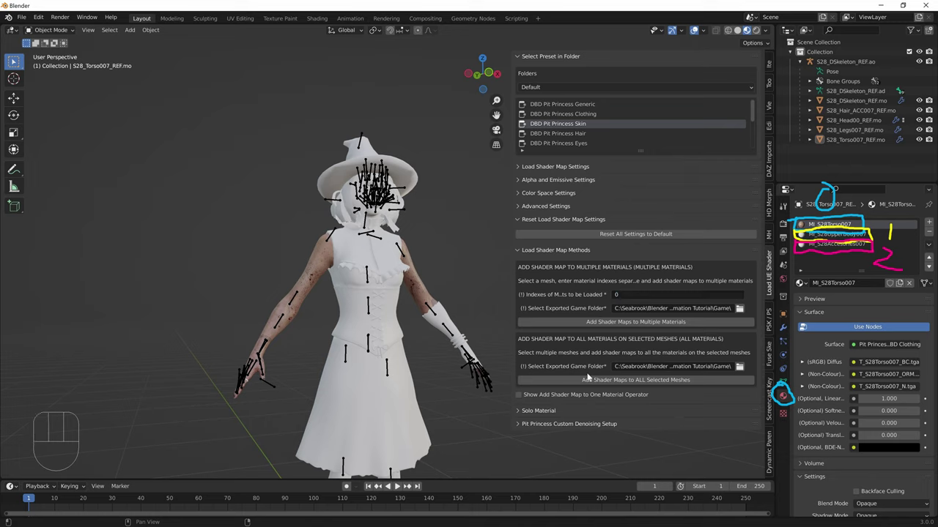
left_click(599, 322)
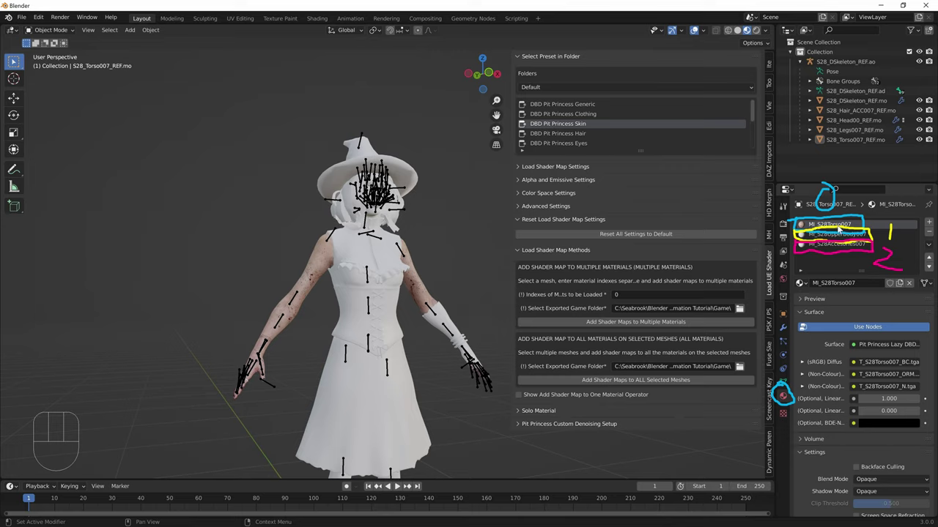
Choose the DBD Pit Princess Clothing preset, set the material index to 1 and add shader maps to the torso's MI_S28UpperBody007 material.
left_click(850, 241)
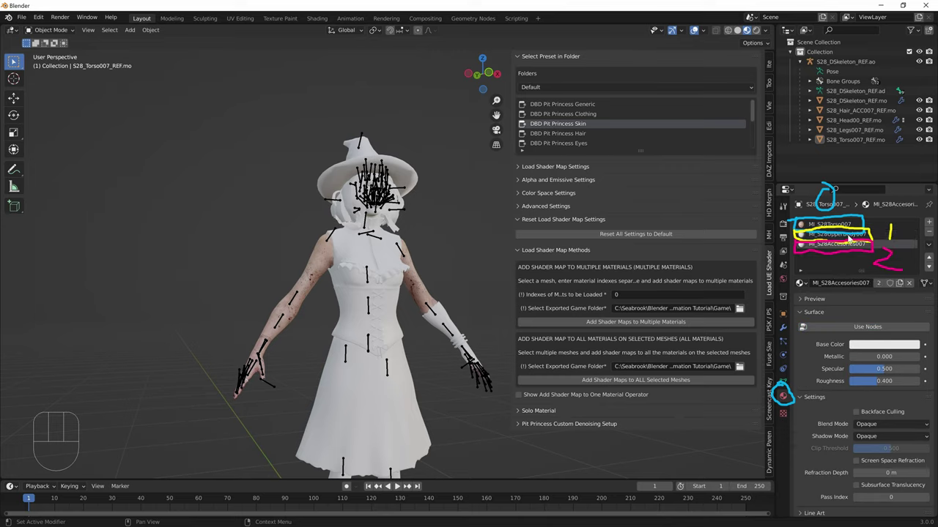
left_click(842, 235)
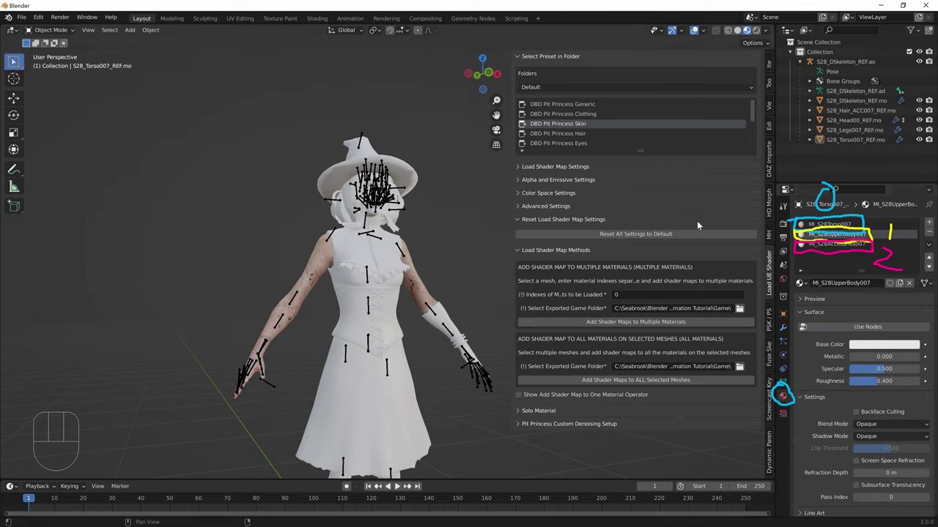
left_click(585, 115)
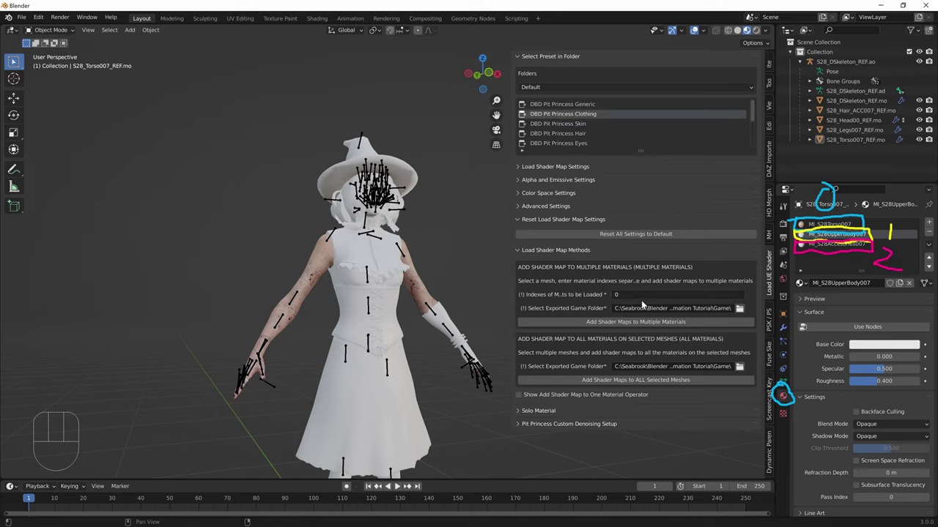
left_click(848, 238)
left_click(627, 296)
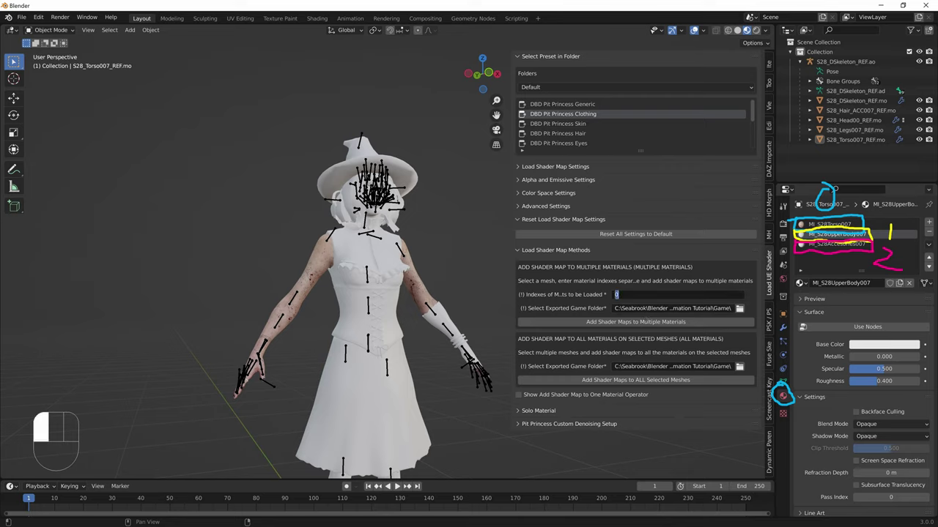
type("1")
left_click(877, 241)
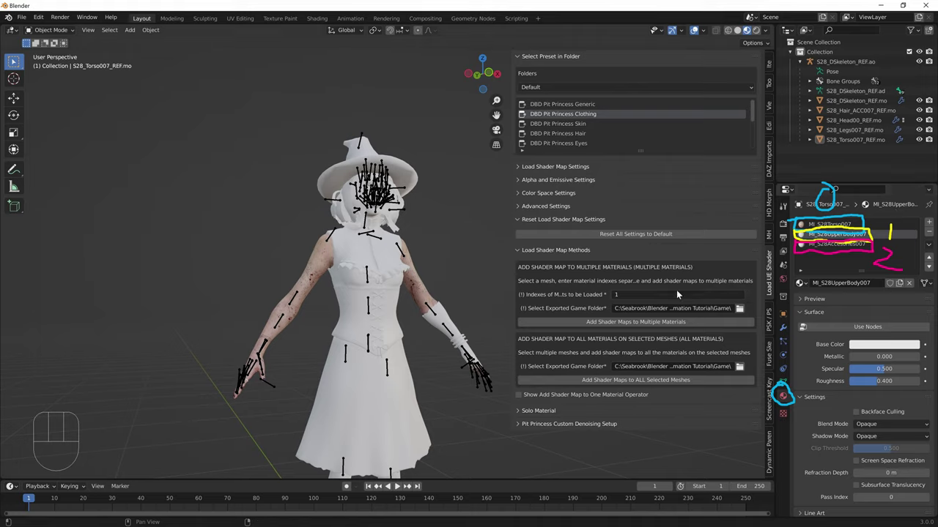
left_click_drag(675, 292, 578, 322)
left_click(582, 321)
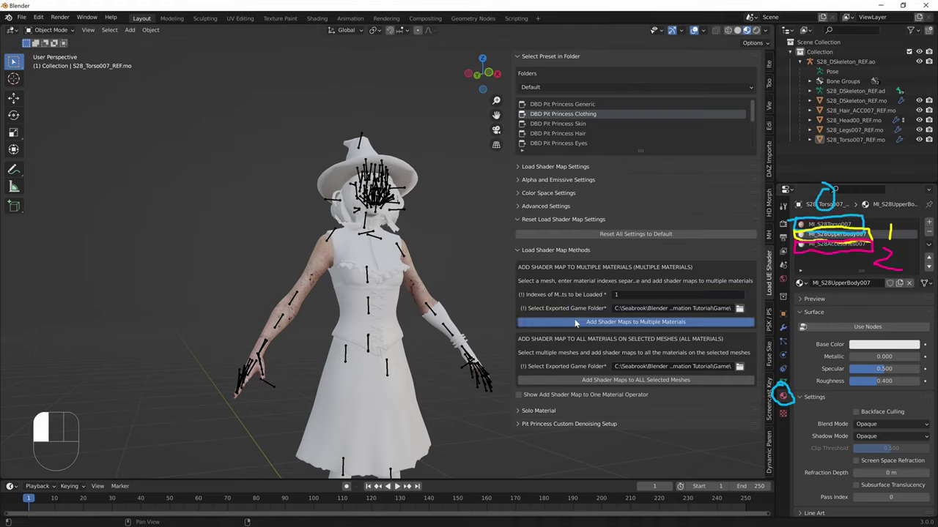
Select the torso and compare the shader nodes of MI_S28UpperBody007 and MI_S28Torso007 in the Shading workspace, returning to Layout.
left_click(382, 308)
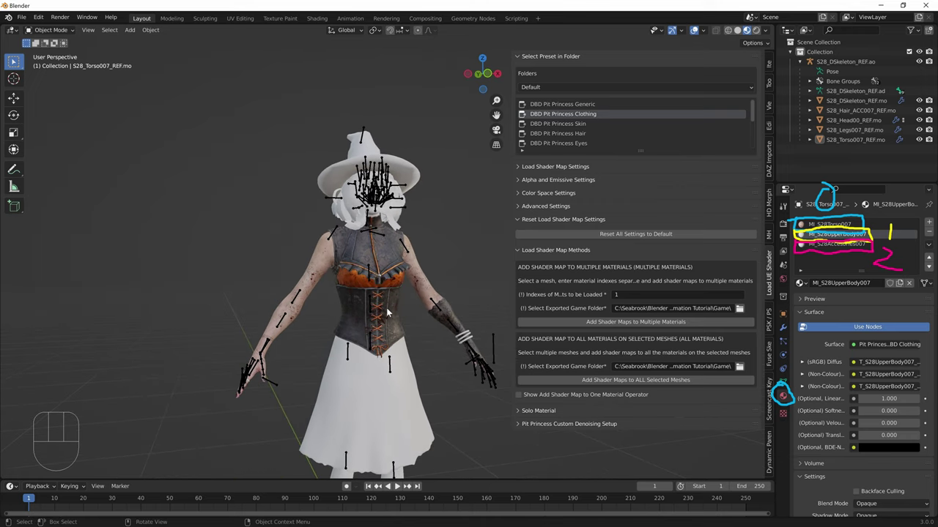
left_click(884, 344)
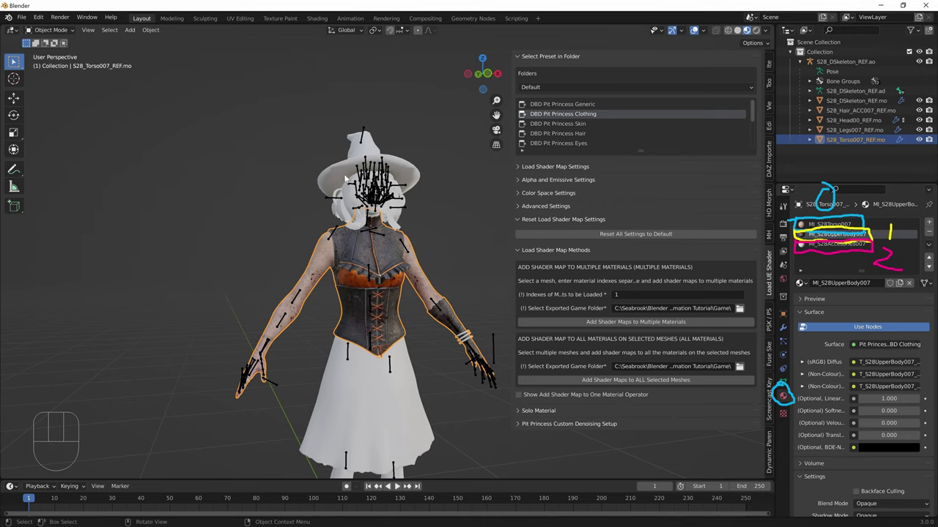
left_click(320, 20)
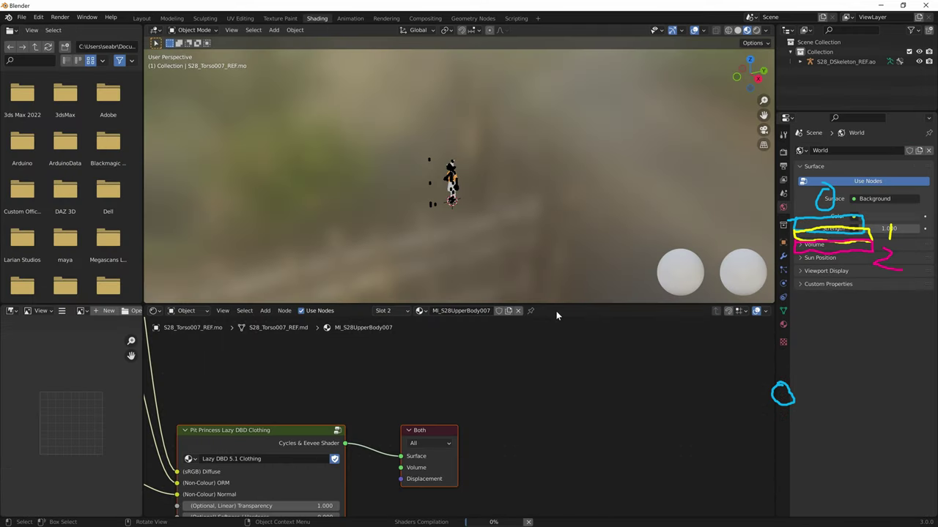
left_click(783, 324)
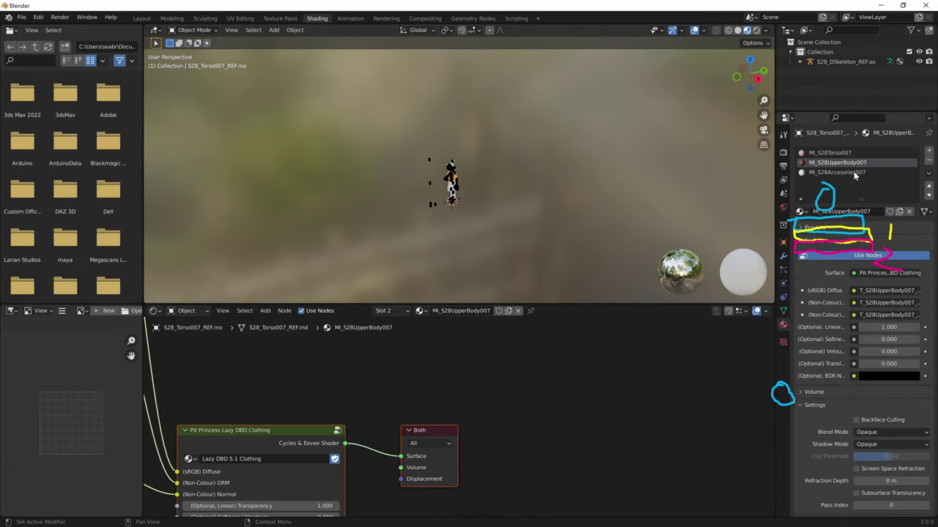
middle_click_drag(387, 409, 584, 467)
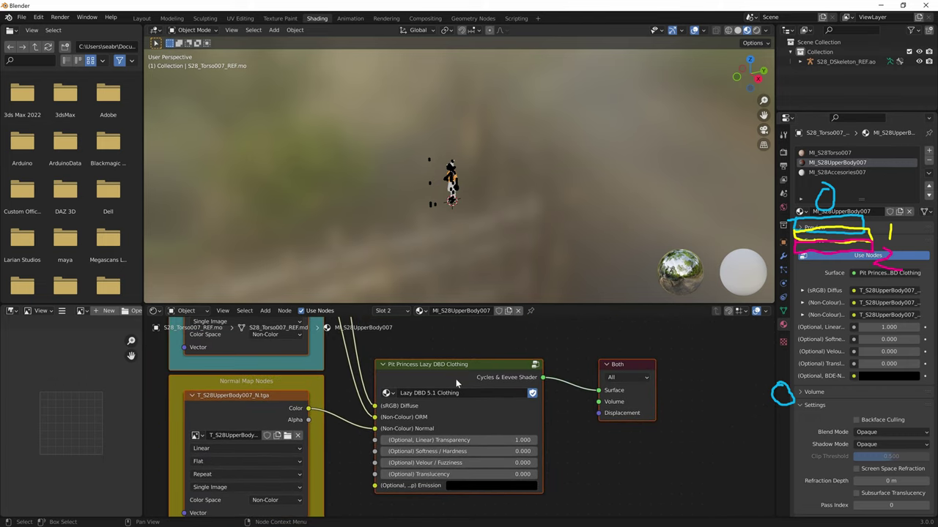
left_click(832, 153)
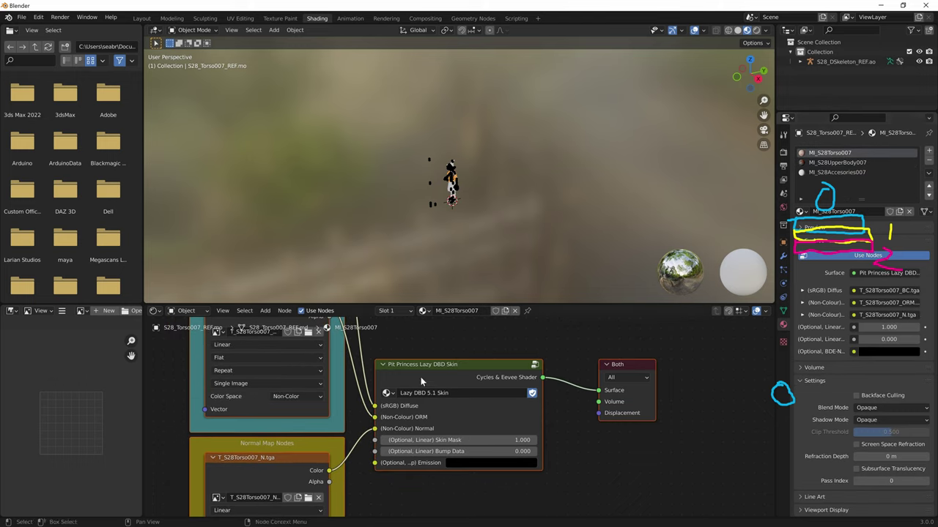
left_click(532, 393)
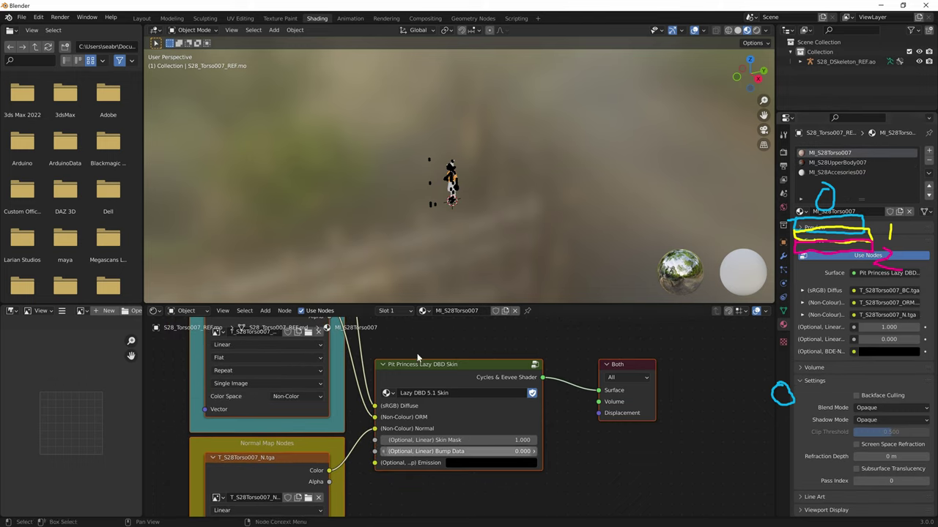
left_click(141, 18)
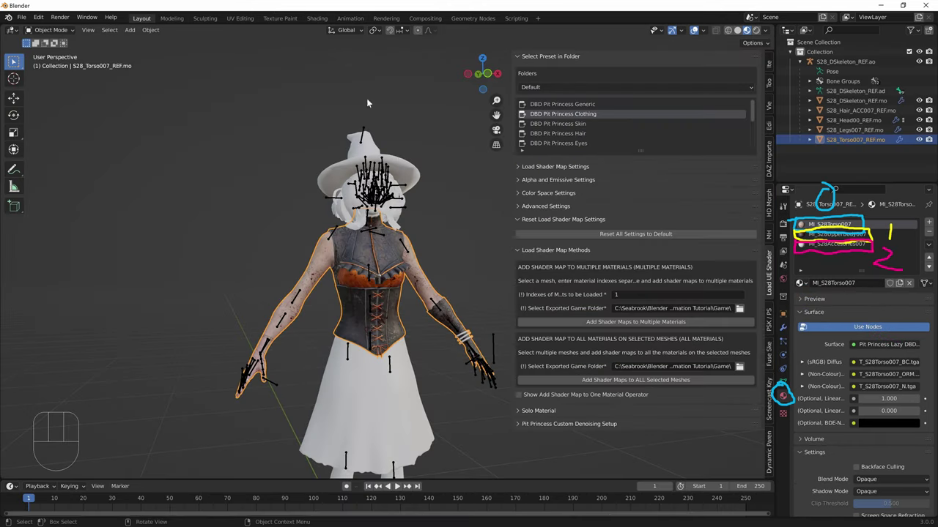
Compare the torso's MI_S28UpperBody007 and MI_S28Accesories007 material slots with the material index to load.
left_click(825, 246)
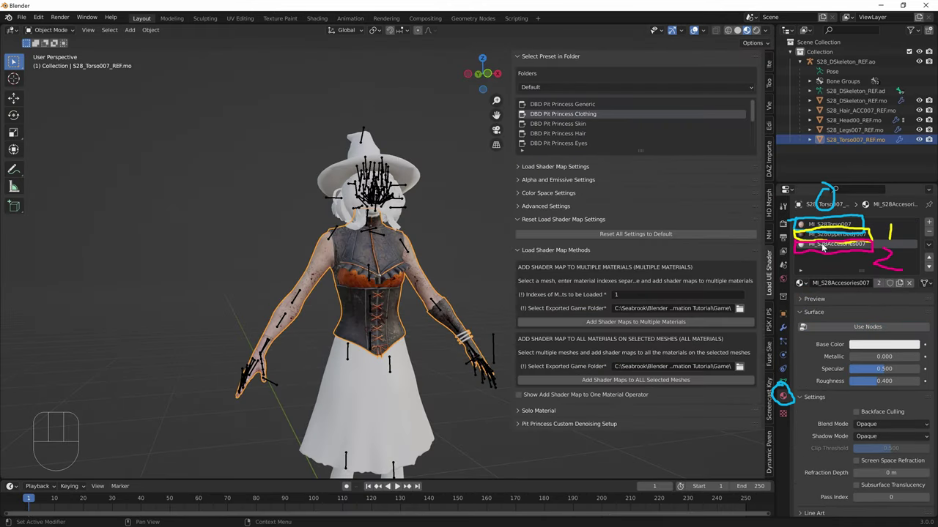
left_click(617, 295)
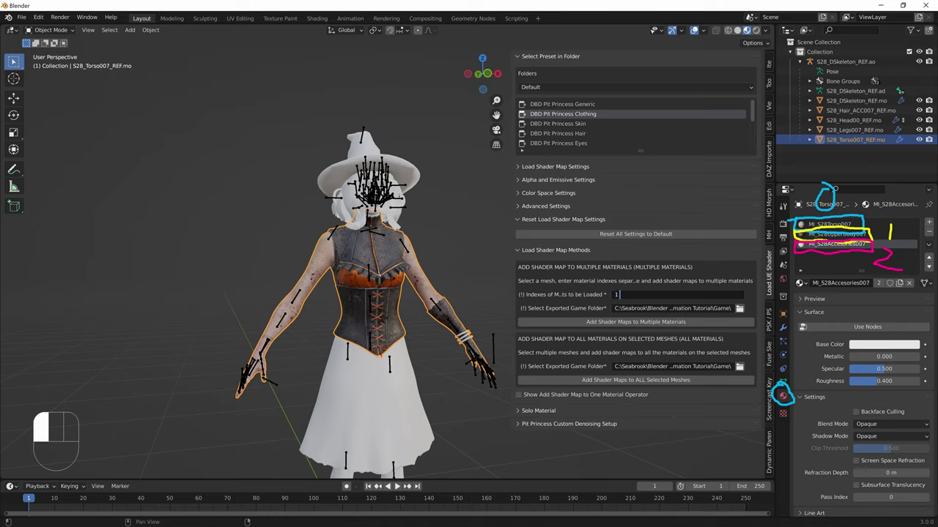
left_click(600, 119)
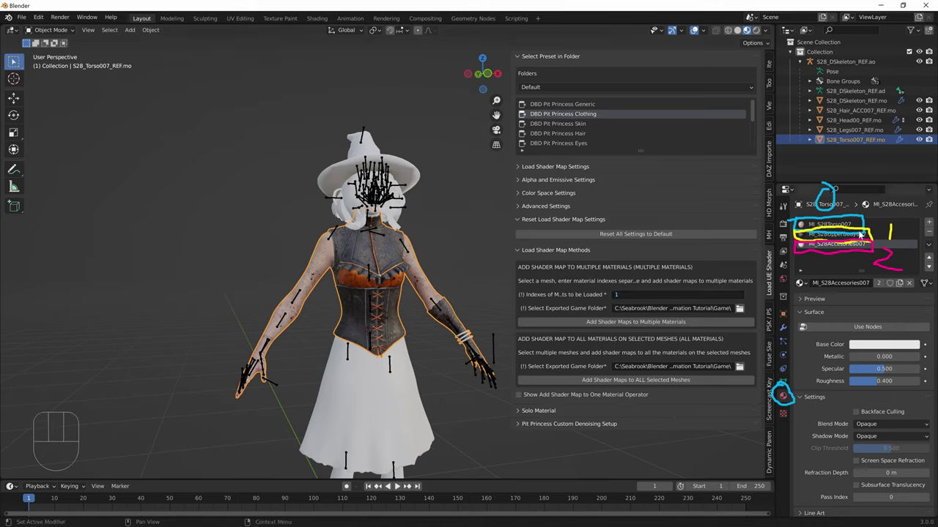
left_click(859, 236)
left_click(853, 244)
left_click(671, 295)
left_click(888, 239)
left_click(872, 236)
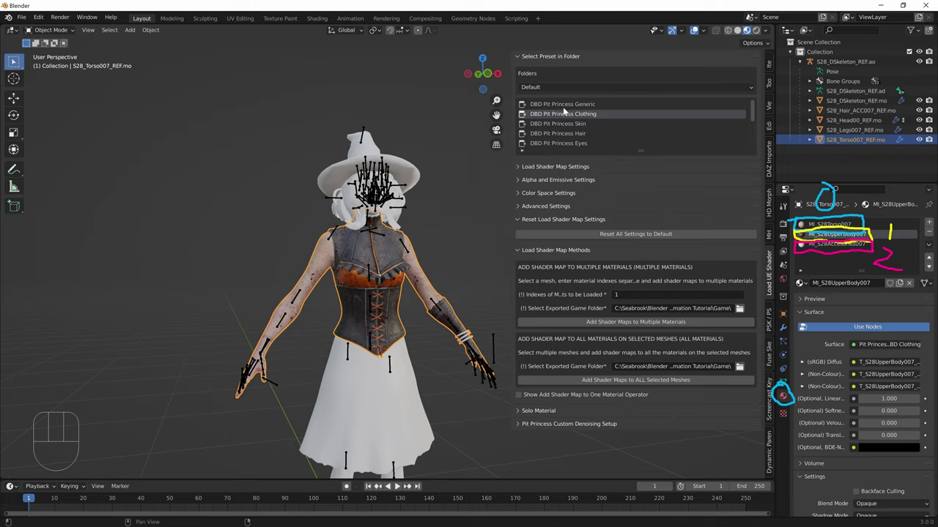
left_click(870, 234)
Set the material indexes to 1 2 and add shader maps to both torso clothing materials with the Clothing preset.
left_click(836, 246)
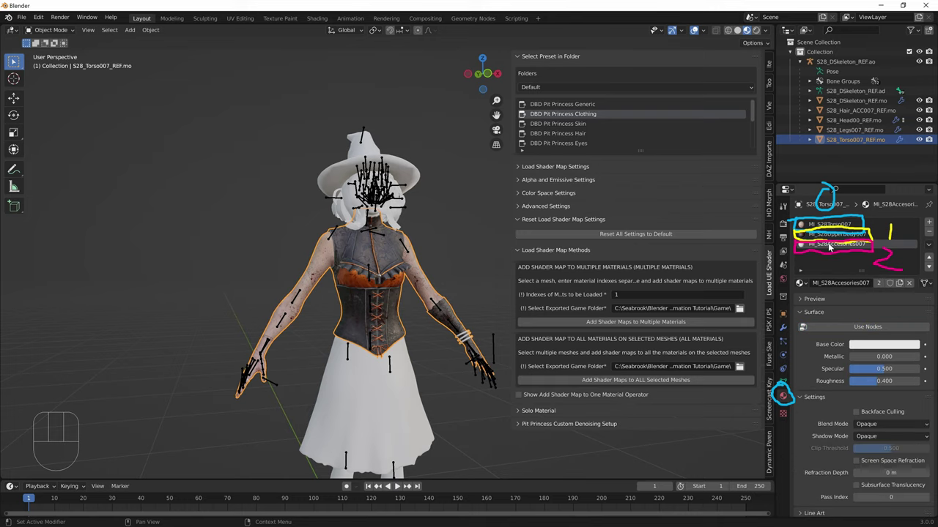
left_click(674, 294)
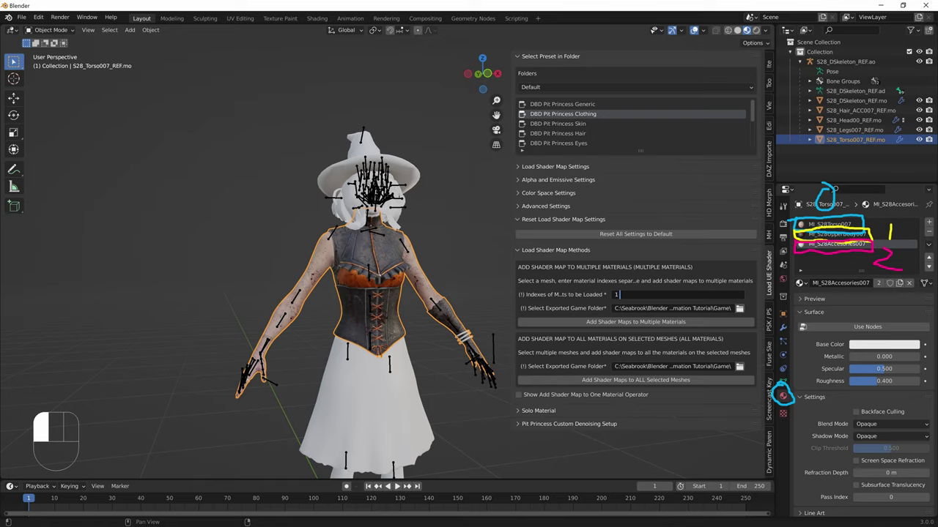
key("Return")
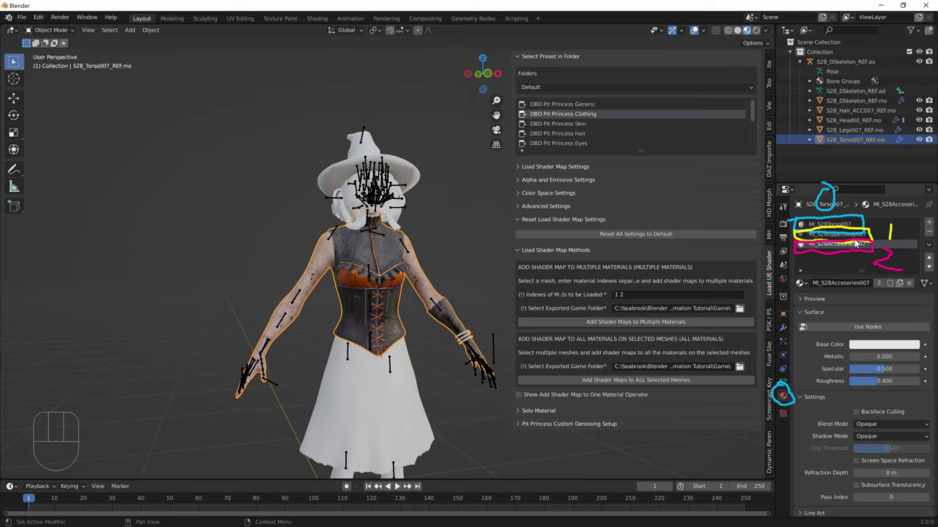
left_click(639, 323)
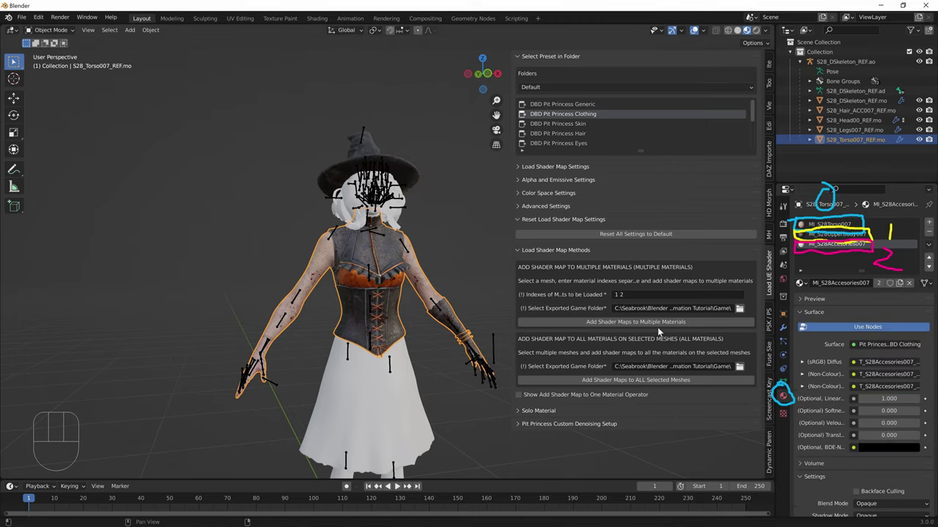
Choose the DBD Pit Princess Generic preset, set the material index to 2 and add shader maps to the torso's accessories material.
middle_click_drag(366, 290, 419, 338)
scroll(419, 338, "up", 3)
middle_click_drag(344, 307, 388, 245, "shift")
scroll(220, 293, "down", 3)
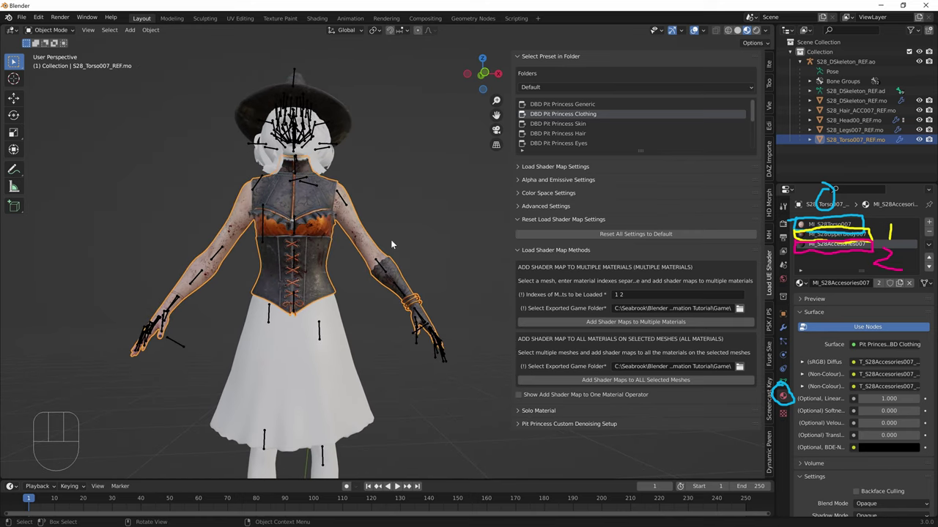
scroll(390, 239, "up", 5)
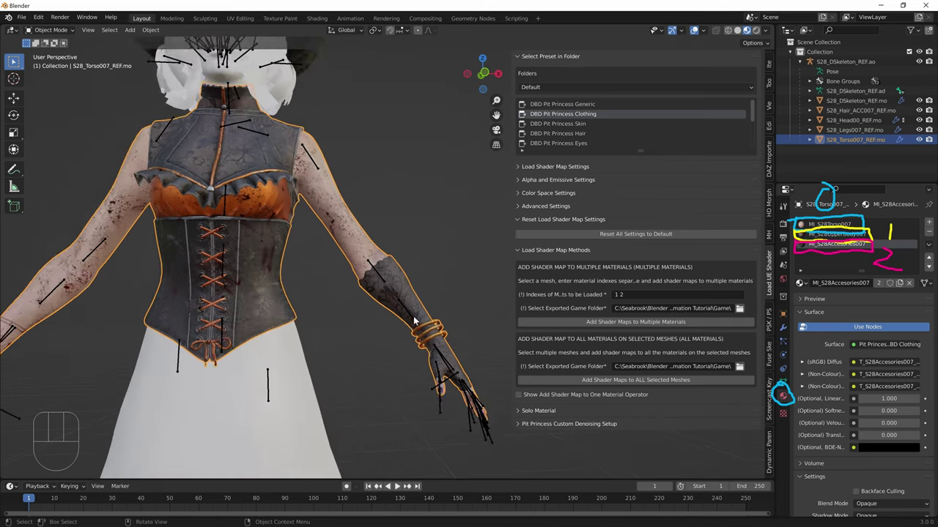
scroll(441, 350, "down", 5)
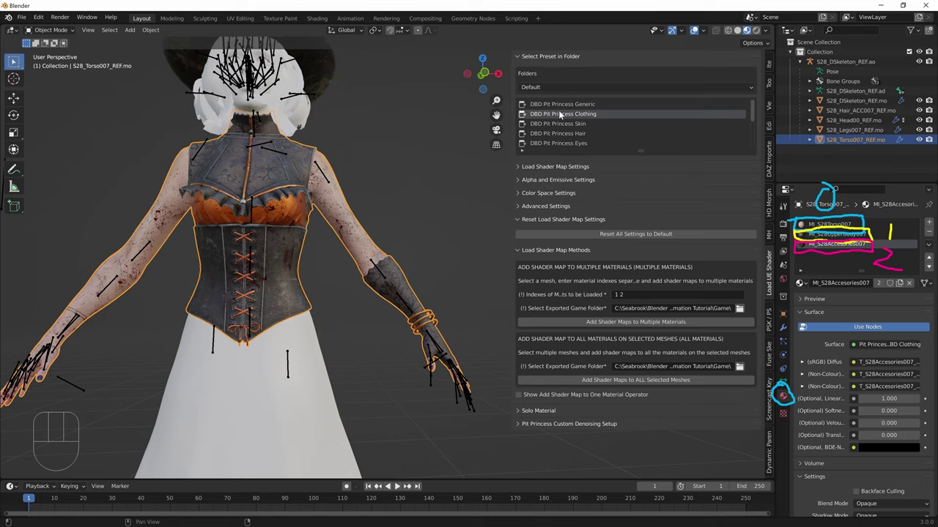
left_click(619, 295)
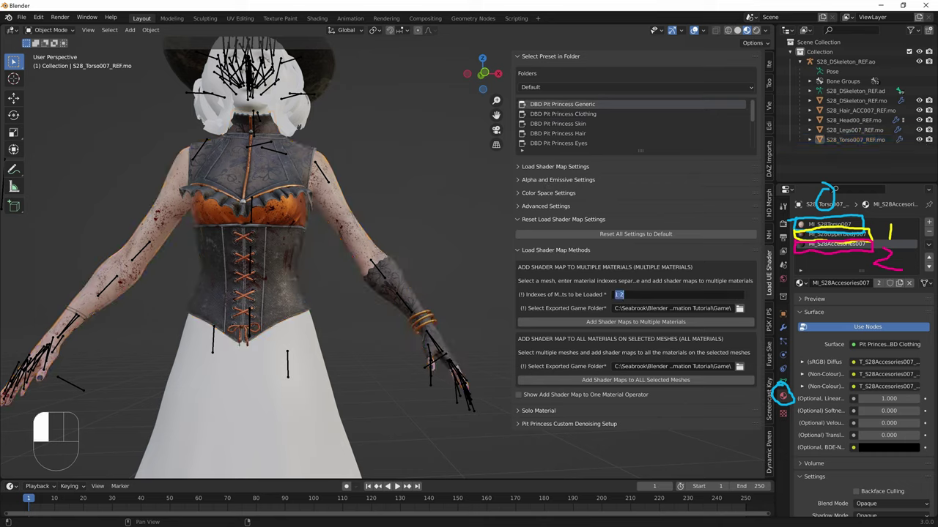
type("2")
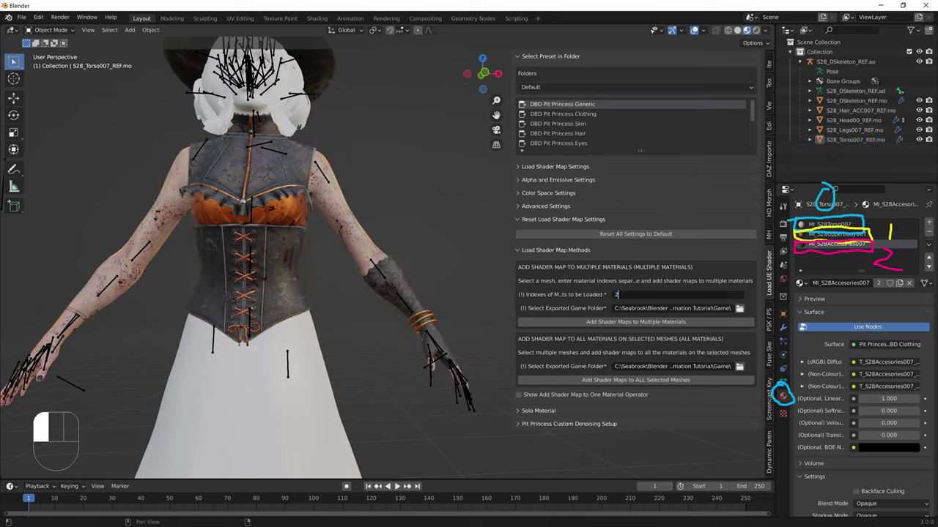
left_click(618, 322)
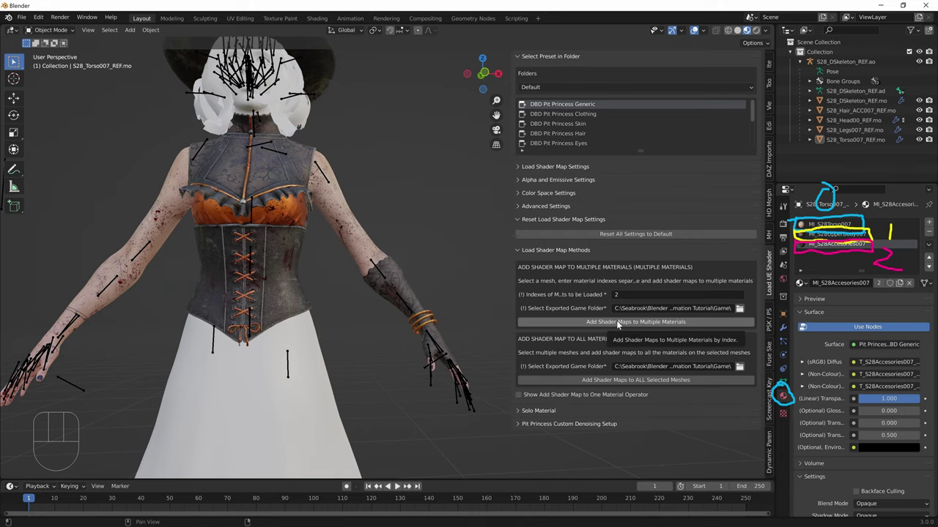
Switch to the DBD Pit Princess Clothing preset and add shader maps to the torso's accessories material at index 2 again.
scroll(276, 218, "down", 1)
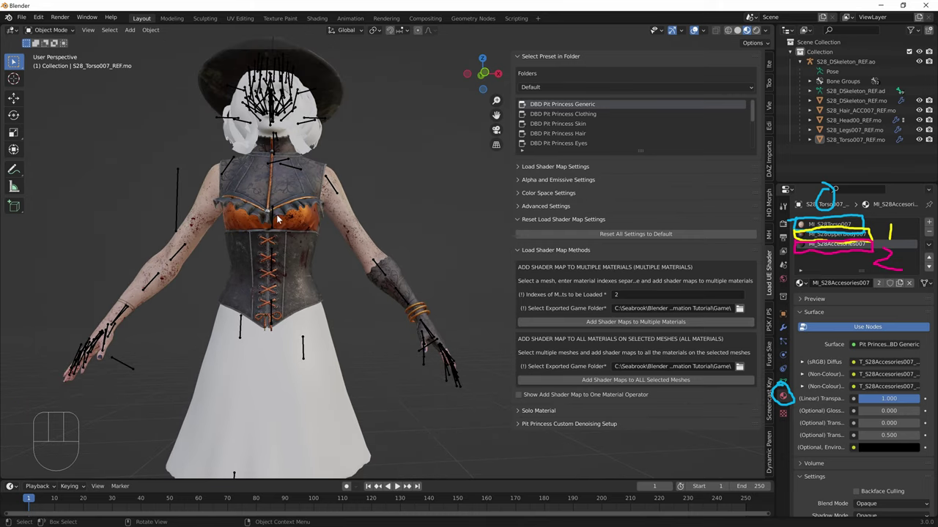
left_click(578, 113)
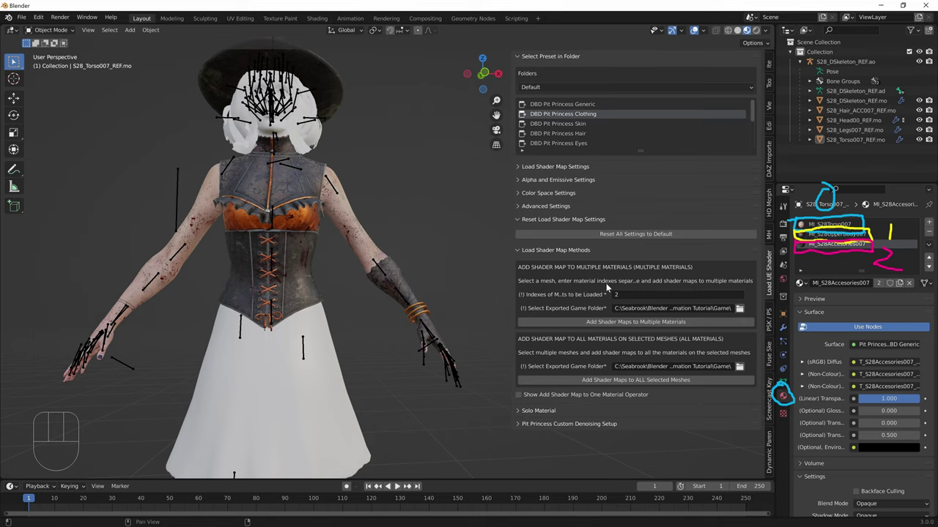
left_click(622, 320)
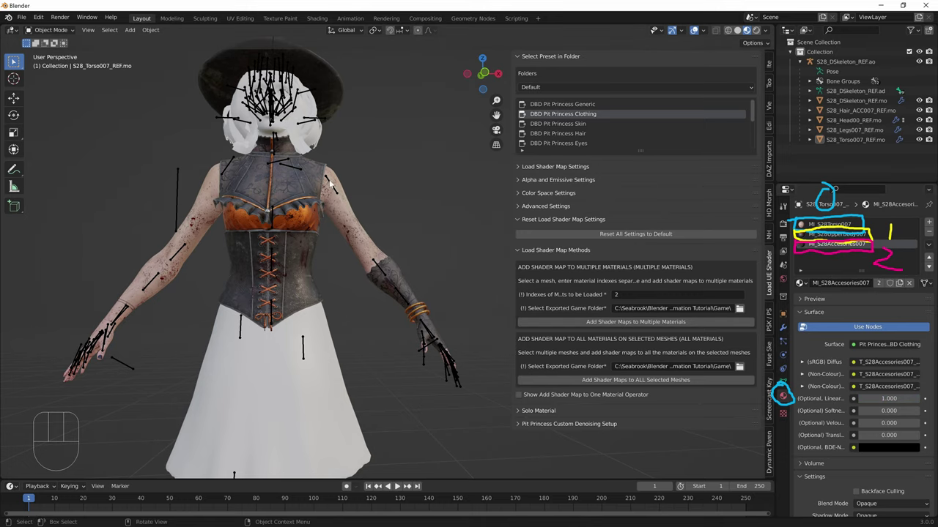
Select the hair accessory mesh and the legs mesh in turn to check their material slots.
scroll(278, 130, "down", 2)
left_click(278, 129)
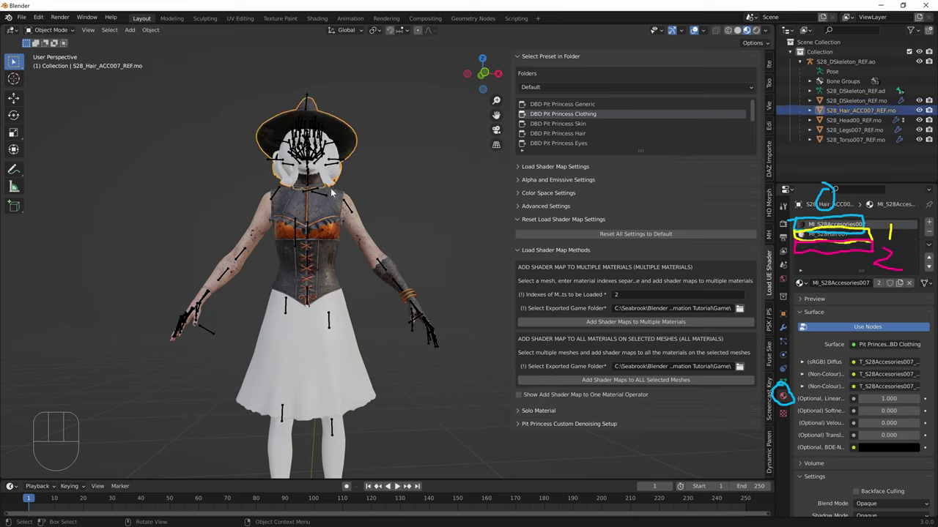
middle_click_drag(278, 129, 343, 187)
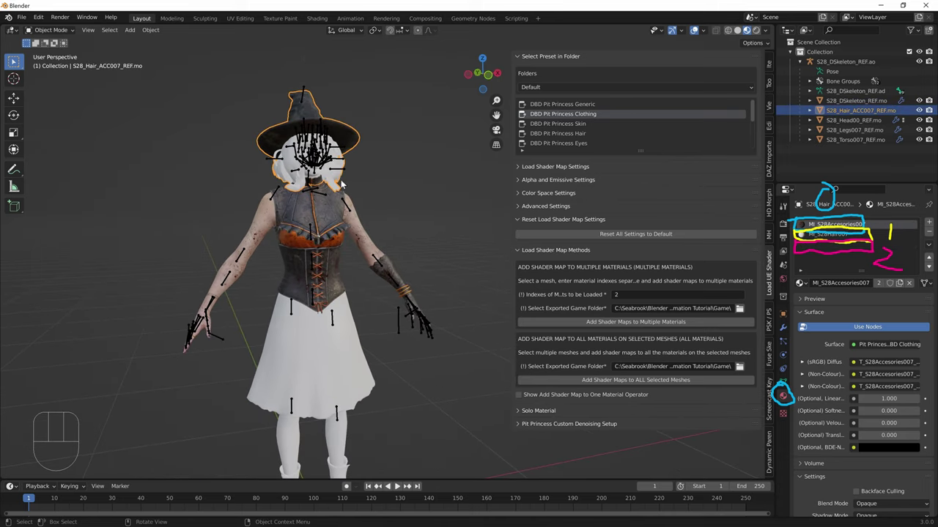
left_click(341, 369)
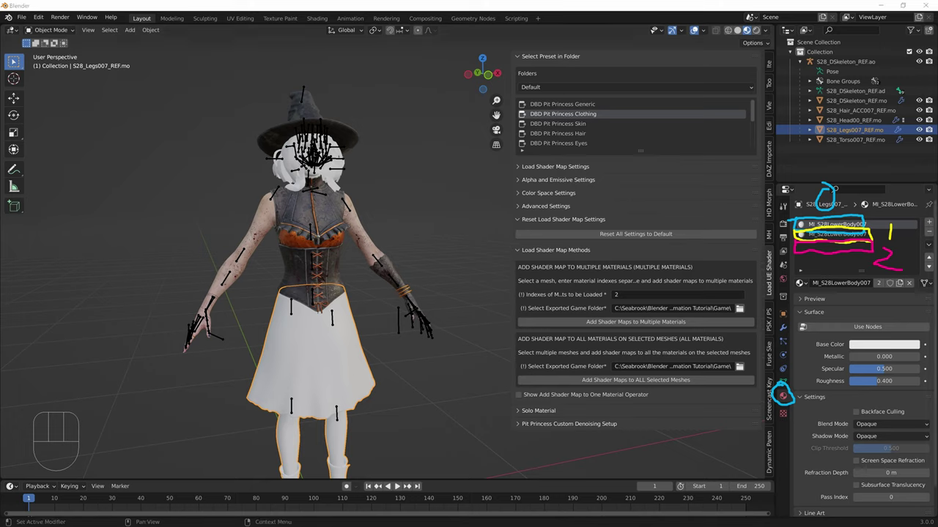
mouse_move(513, 258)
left_mouse_down()
mouse_move(514, 321)
mouse_move(550, 334)
mouse_move(703, 333)
mouse_move(767, 297)
mouse_move(709, 256)
mouse_move(526, 256)
left_mouse_up()
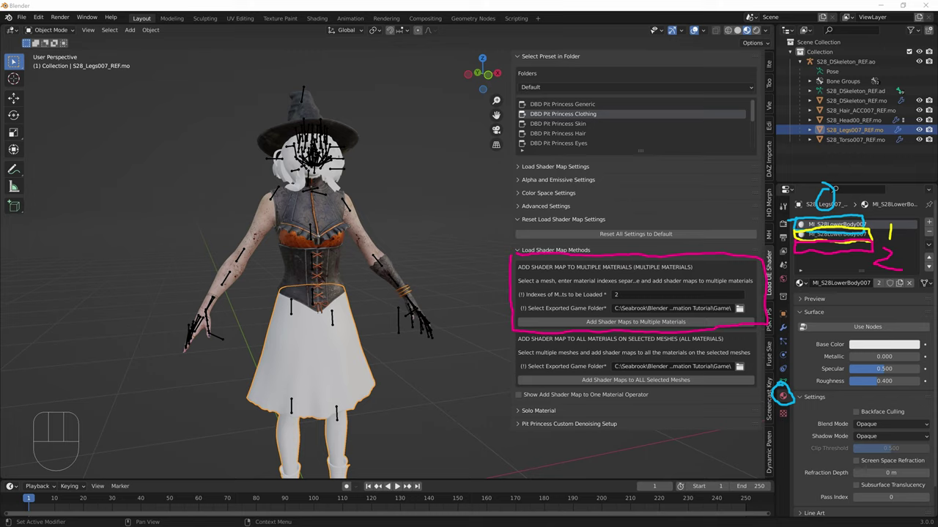
mouse_move(505, 335)
left_mouse_down()
mouse_move(508, 397)
mouse_move(776, 392)
mouse_move(768, 338)
mouse_move(744, 332)
mouse_move(767, 329)
mouse_move(497, 340)
left_mouse_up()
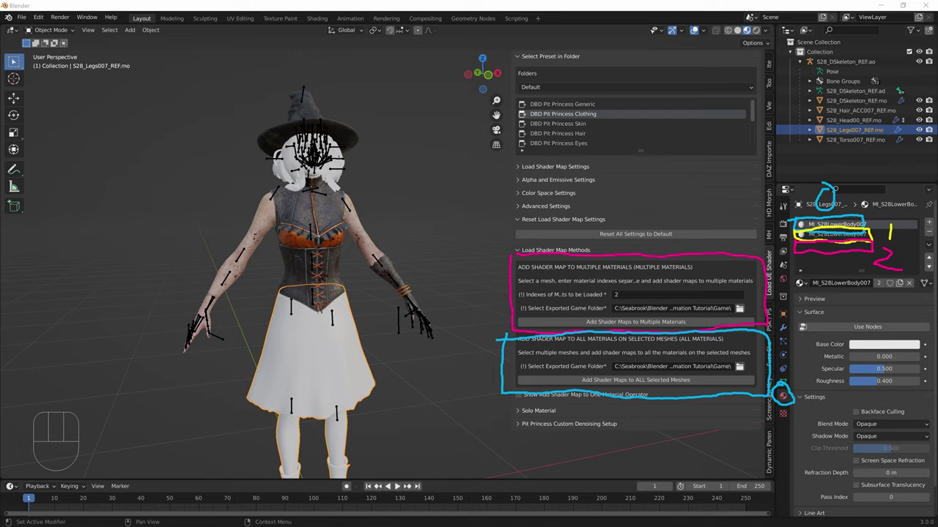
mouse_move(834, 187)
left_mouse_down()
mouse_move(829, 258)
mouse_move(893, 223)
left_mouse_up()
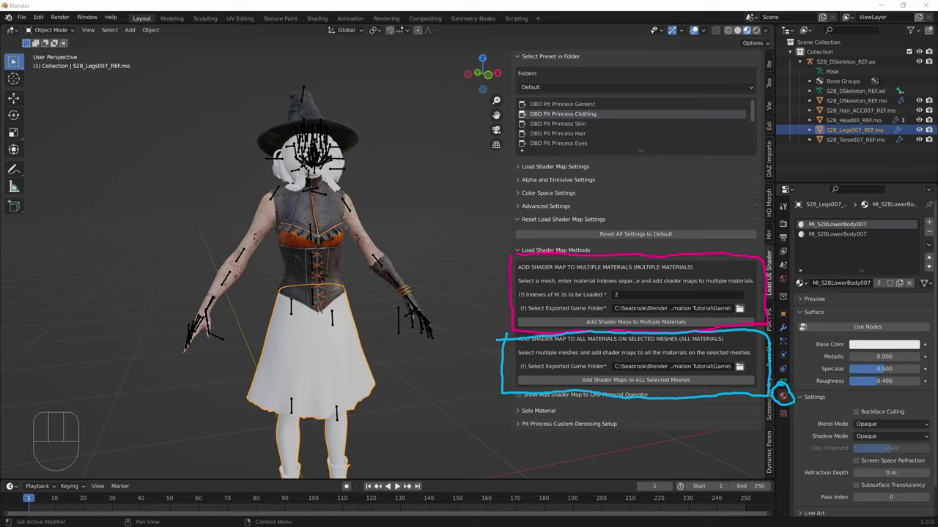
mouse_move(794, 219)
left_mouse_down()
mouse_move(794, 244)
mouse_move(842, 244)
mouse_move(871, 243)
mouse_move(879, 218)
mouse_move(794, 221)
left_mouse_up()
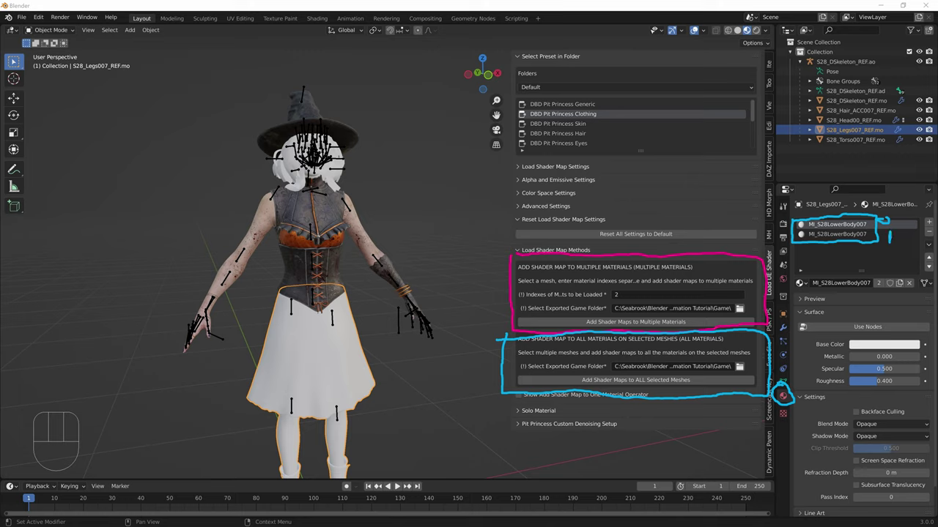
Add shader maps to all materials on the selected legs mesh with the DBD Pit Princess Clothing preset.
left_click(583, 116)
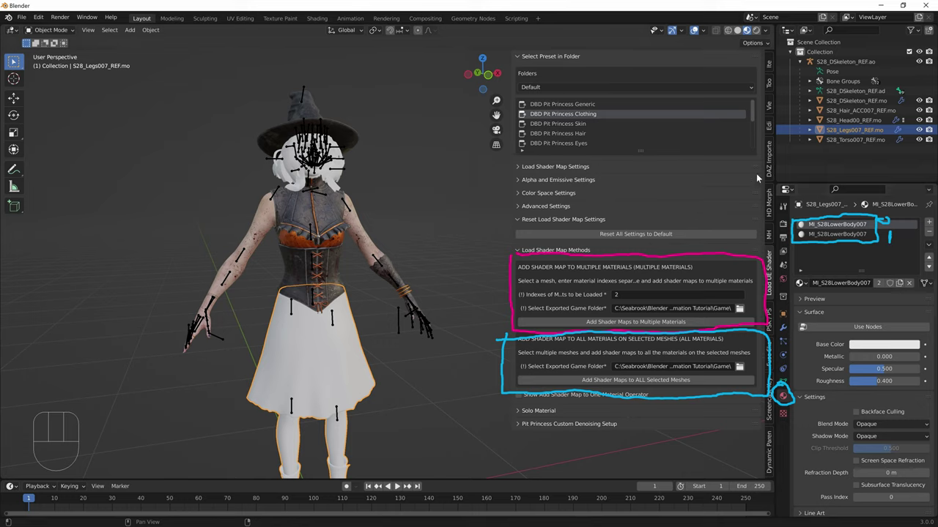
left_click(609, 381)
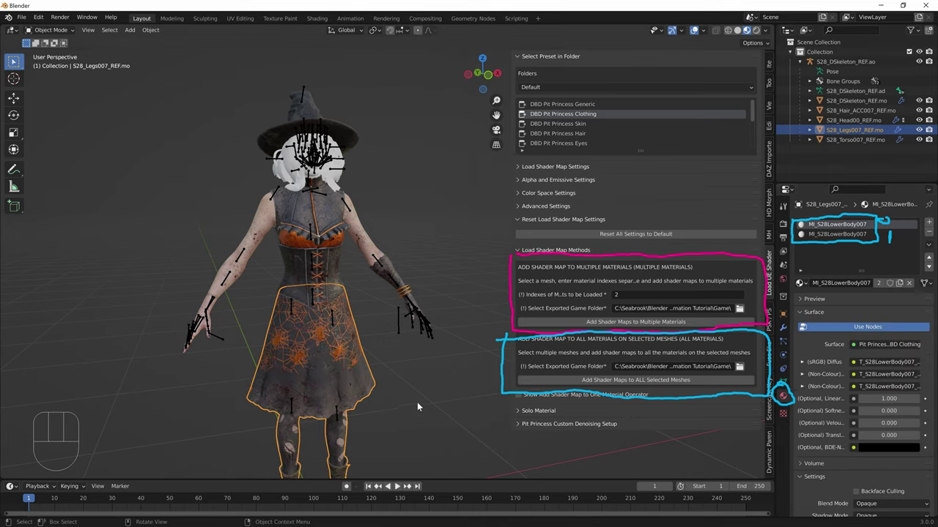
middle_click_drag(369, 408, 388, 174, "shift")
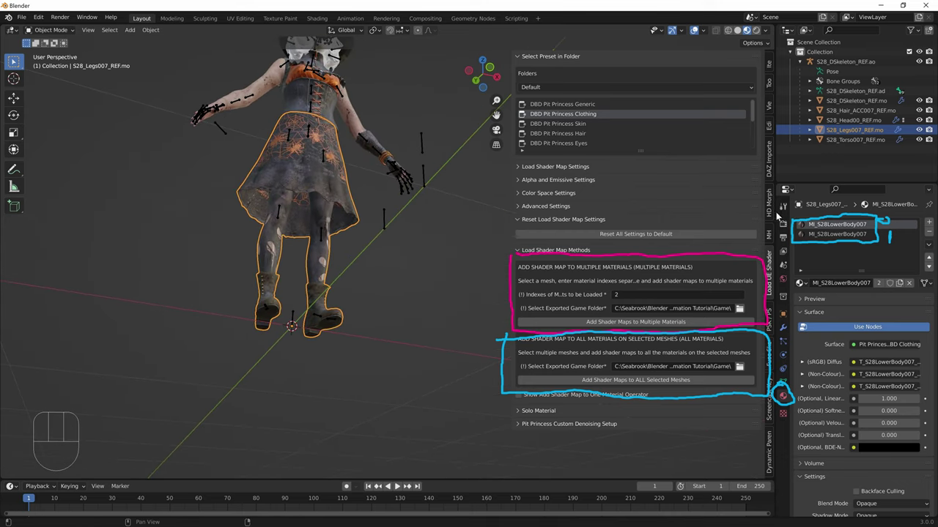
Check both MI_S28LowerBody007 material slots of the legs mesh for loaded shader maps.
left_click(835, 233)
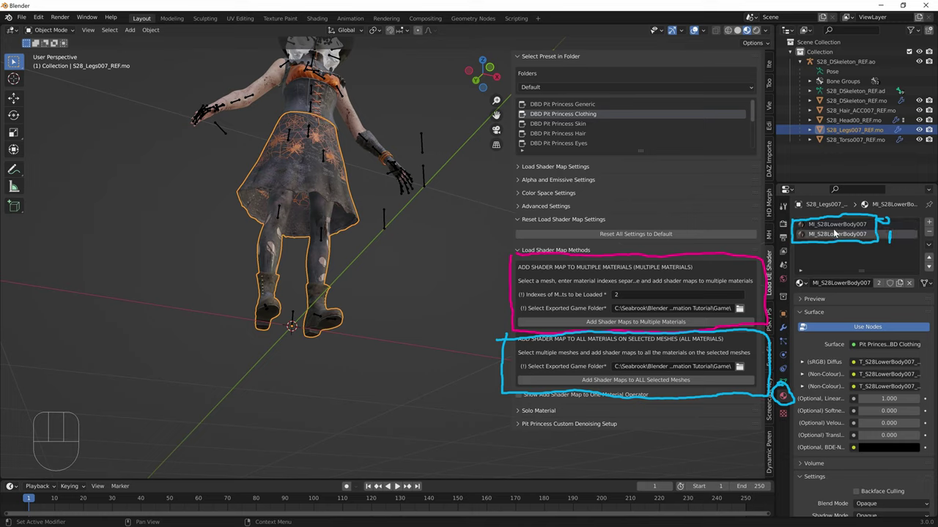
left_click(833, 227)
left_click(835, 235)
left_click(842, 228)
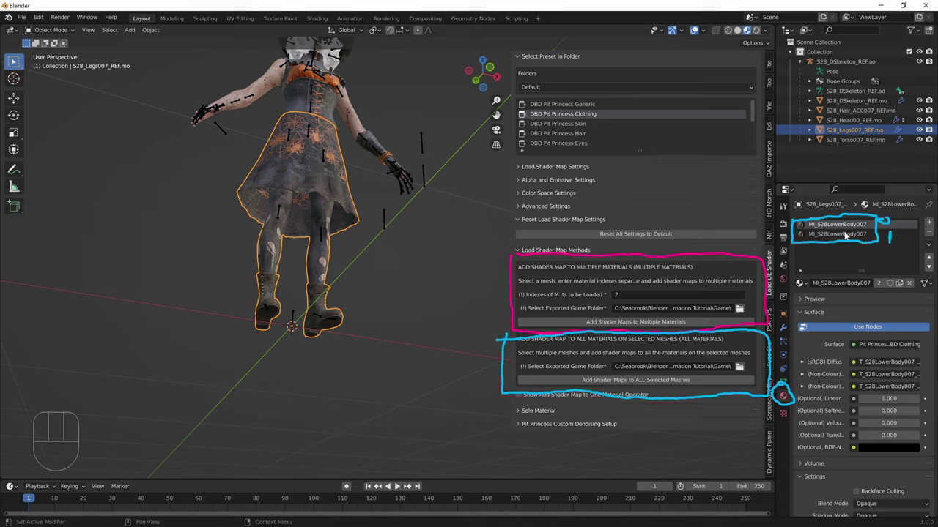
left_click(846, 235)
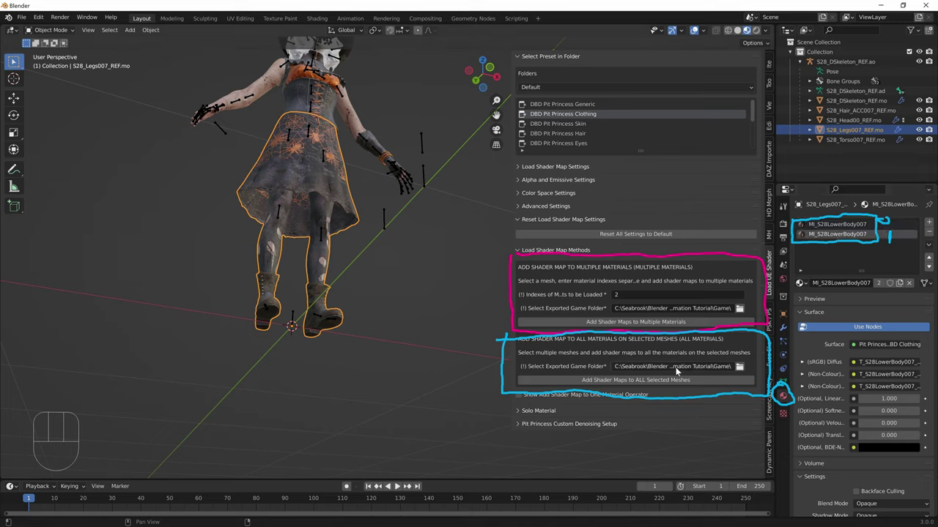
left_click(582, 384)
Select the hair accessory mesh on the head and make its MI_S28Hair007 material slot active.
middle_click_drag(219, 410, 380, 415)
scroll(308, 278, "up", 3)
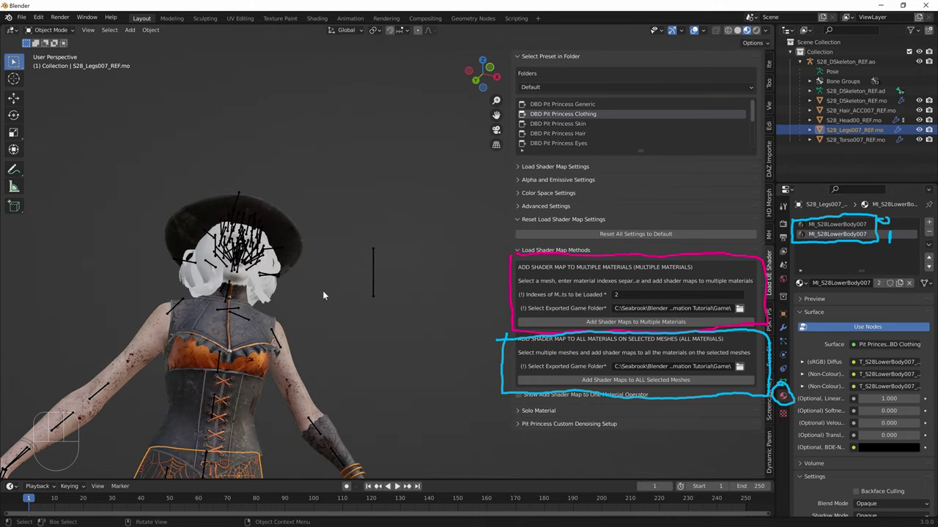
middle_click_drag(270, 300, 251, 284)
scroll(270, 289, "up", 1)
left_click(269, 287)
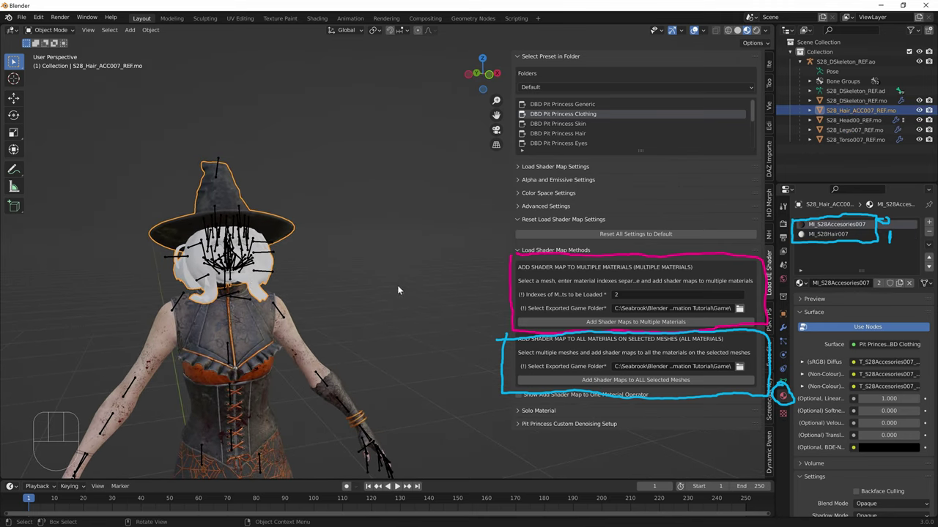
left_click(302, 256)
left_click(276, 236)
left_click(824, 234)
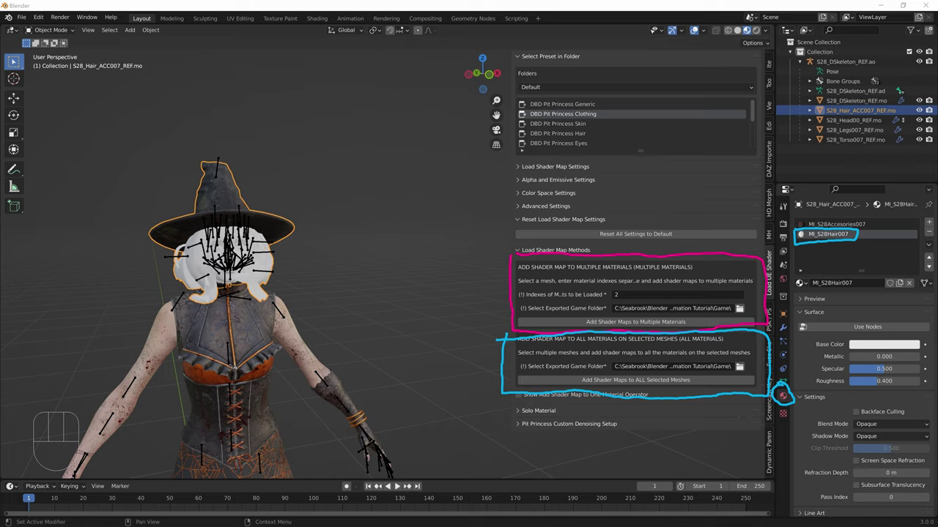
Set the material index to 1, choose the DBD Pit Princess Hair preset and add shader maps to the hair material.
mouse_move(880, 225)
left_mouse_down()
mouse_move(877, 218)
mouse_move(871, 241)
left_mouse_up()
left_click(653, 294)
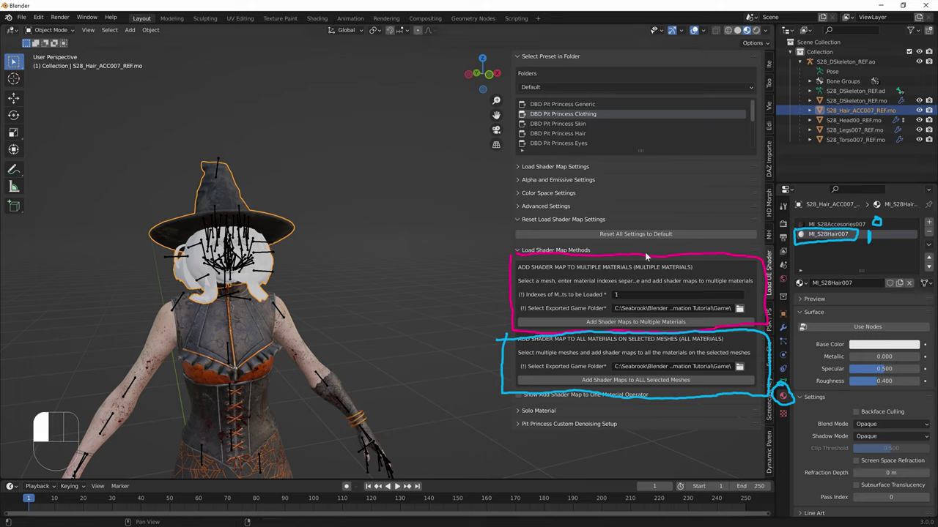
left_click(652, 295)
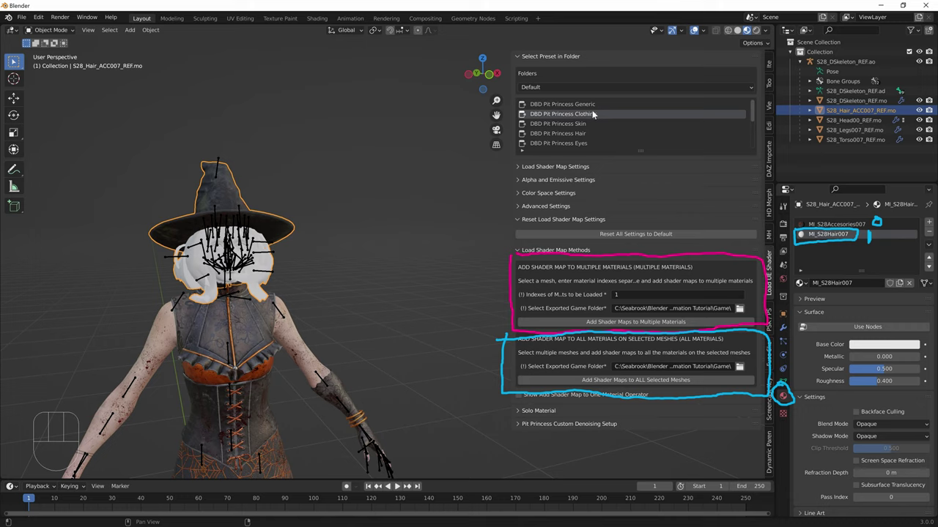
left_click(582, 135)
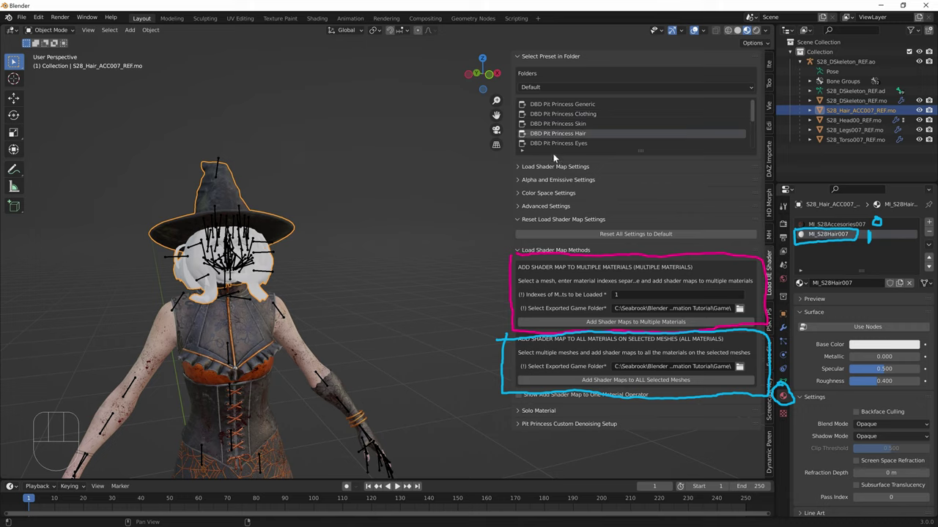
left_click(605, 322)
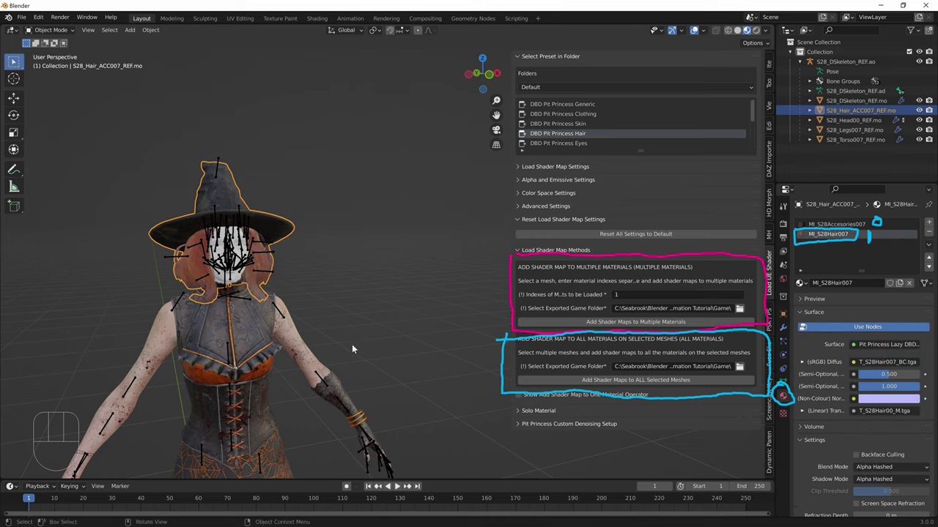
scroll(281, 301, "up", 4)
middle_click_drag(281, 301, 361, 236, "shift")
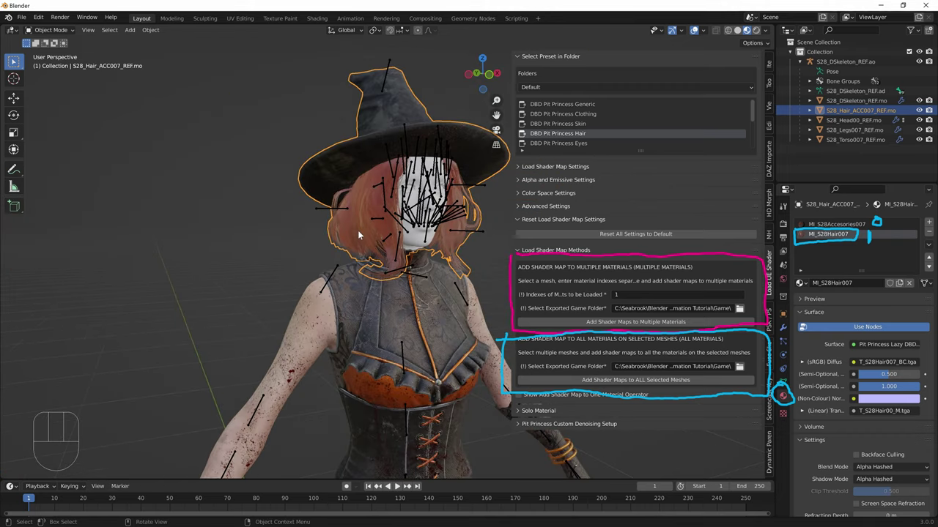
Select the head mesh, review its lashes and head material slots and make MI_Lashes00 active.
middle_click_drag(450, 268, 401, 222)
left_click(401, 222)
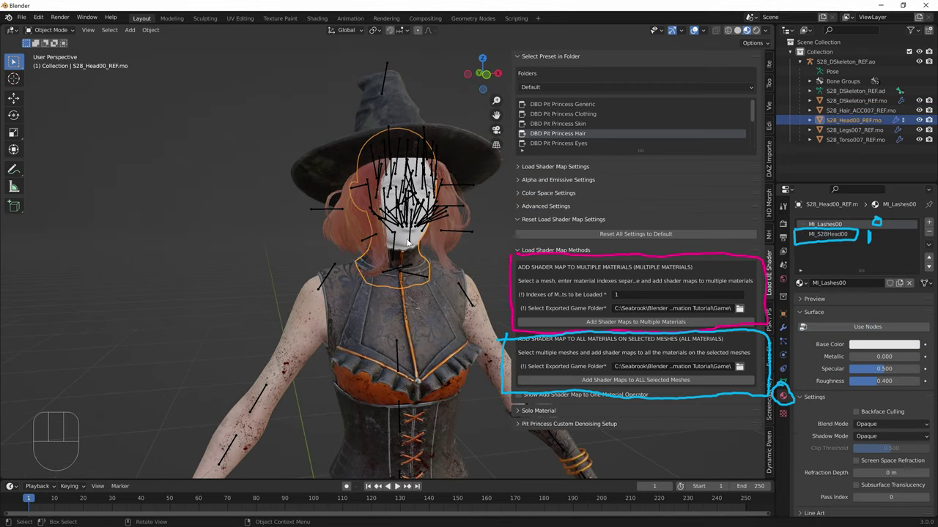
middle_click_drag(416, 260, 404, 210)
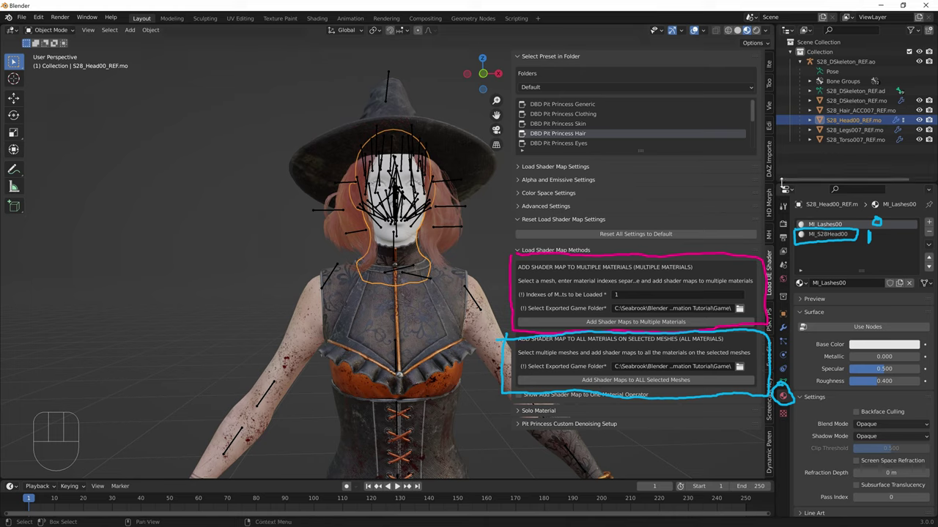
left_click(823, 235)
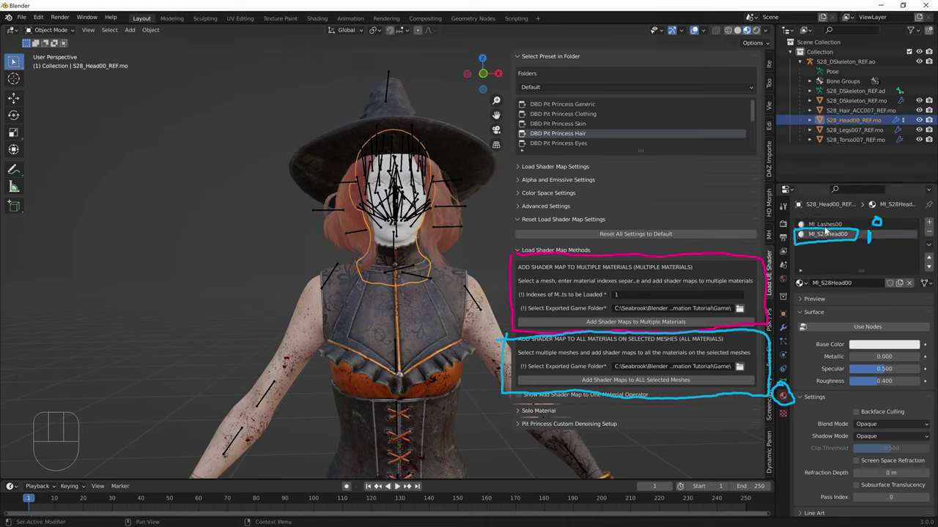
left_click(823, 224)
left_click(823, 234)
left_click(844, 225)
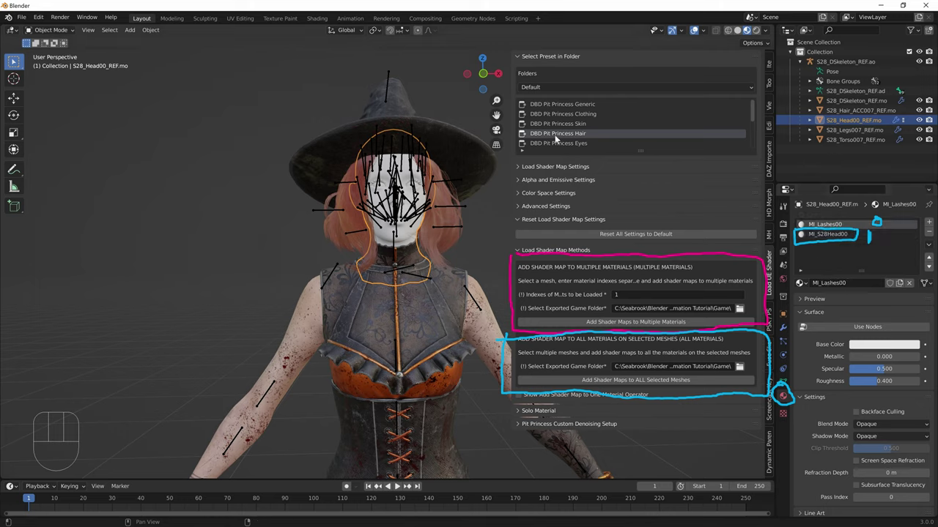
Set the material index to 0 and add shader maps to the lashes material with the Hair preset.
left_click(641, 296)
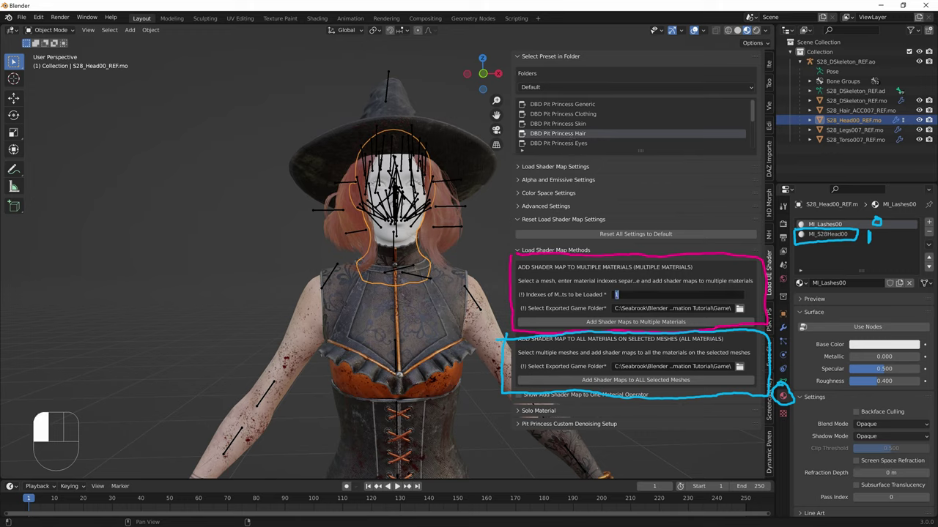
left_click(623, 290)
left_click(616, 295)
type("0")
left_click(544, 138)
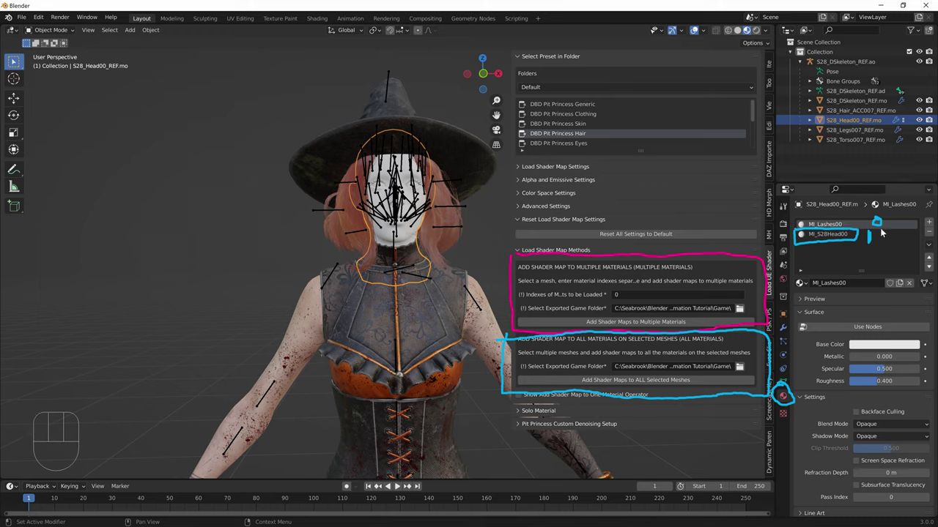
left_click(617, 295)
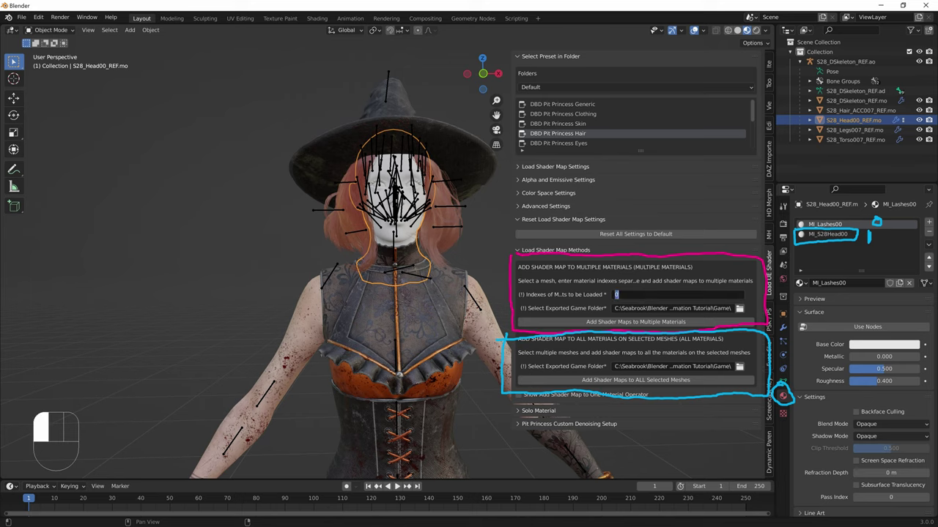
left_click(607, 323)
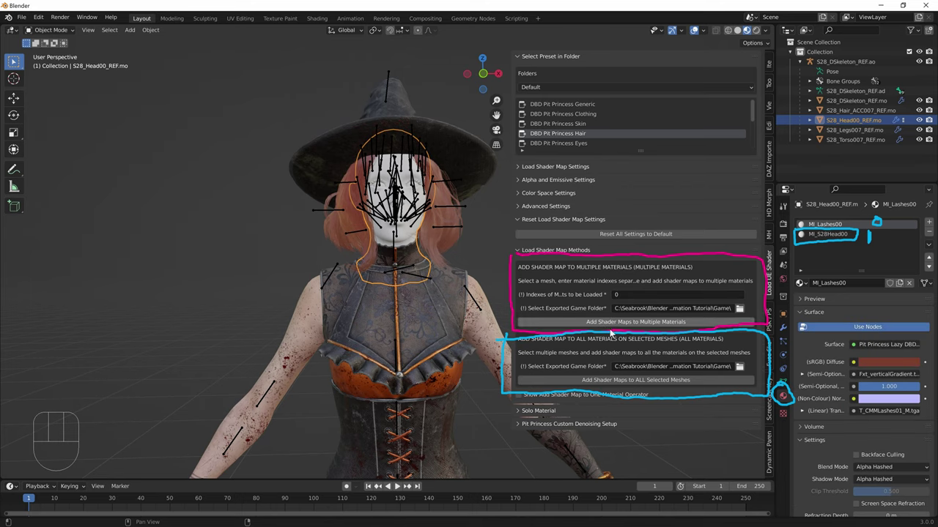
Examine the eyelashes on the character's face up close.
scroll(389, 178, "up", 3)
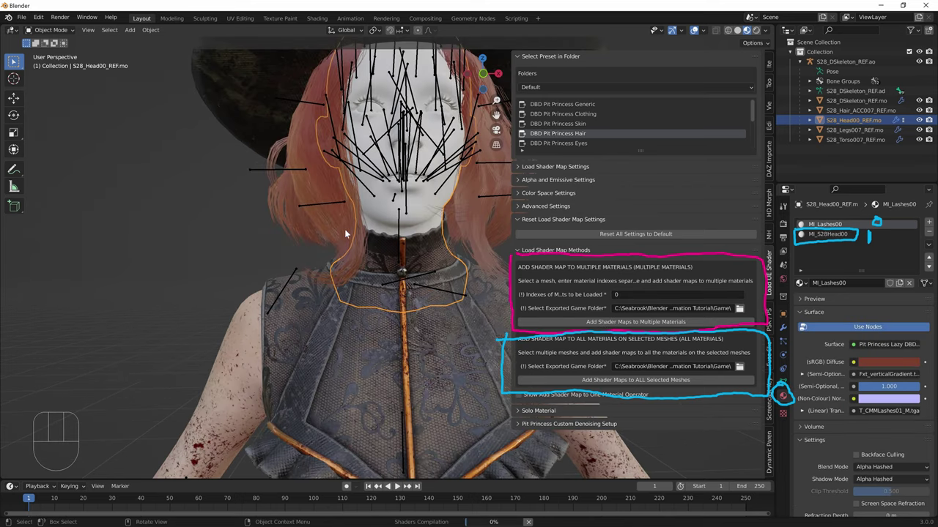
middle_click_drag(344, 179, 351, 212, "shift")
scroll(352, 213, "up", 3)
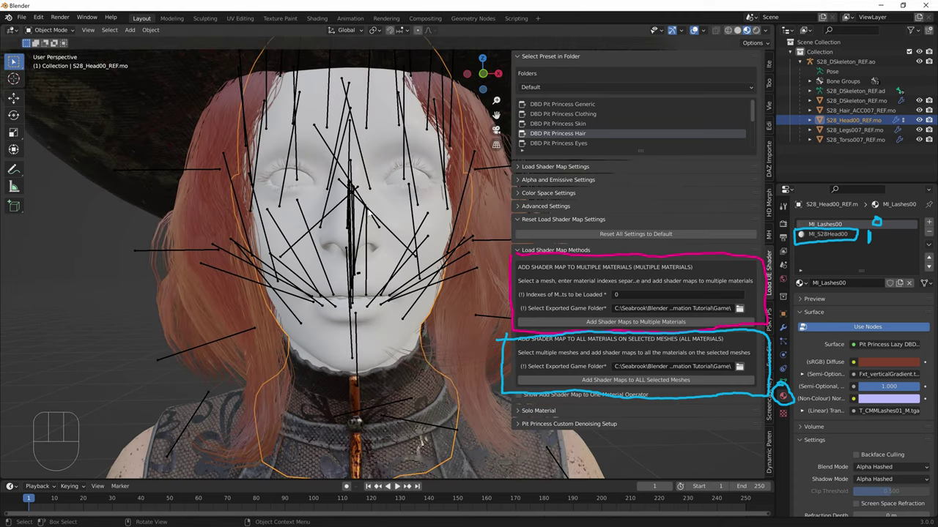
scroll(388, 183, "up", 2)
middle_click_drag(388, 183, 418, 227, "shift")
scroll(418, 228, "down", 2)
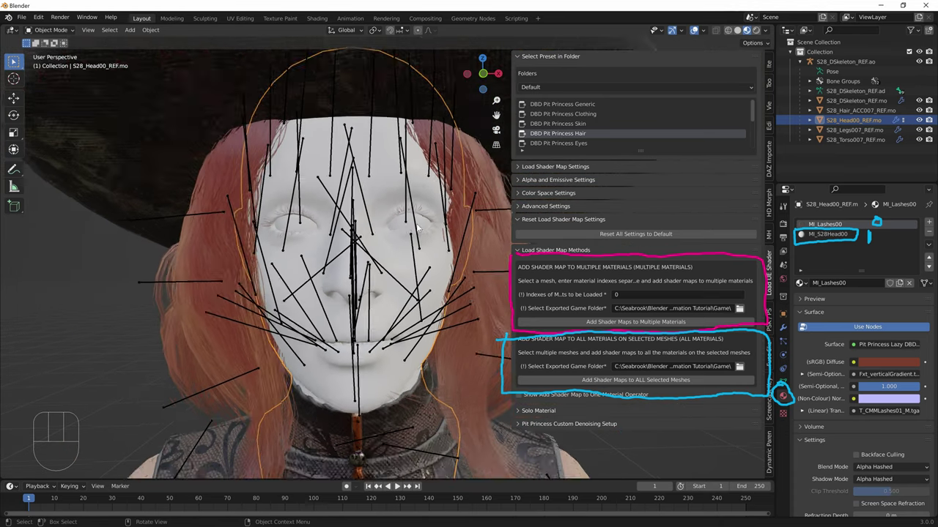
scroll(418, 228, "down", 2)
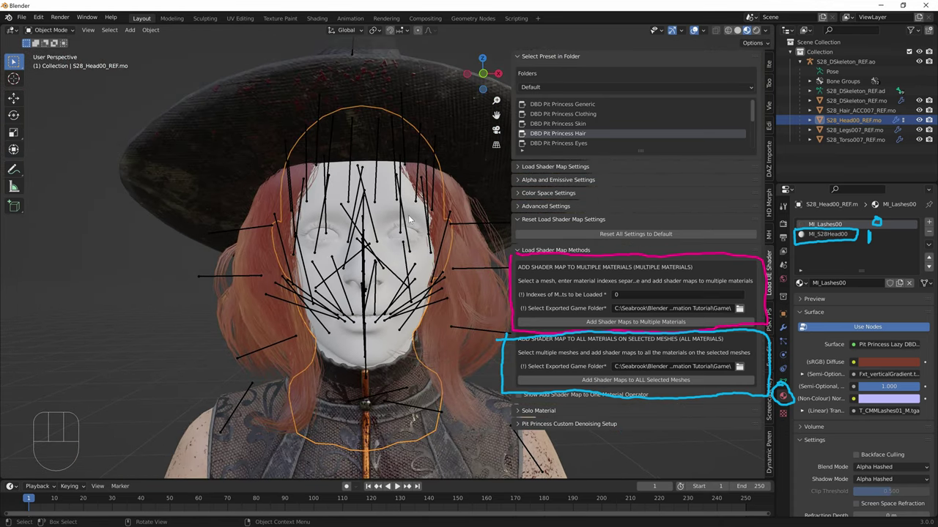
Open the Shading workspace and set the sRGB diffuse colour of the lashes material's Pit Princess Lazy DBD Hair node to black.
left_click(875, 361)
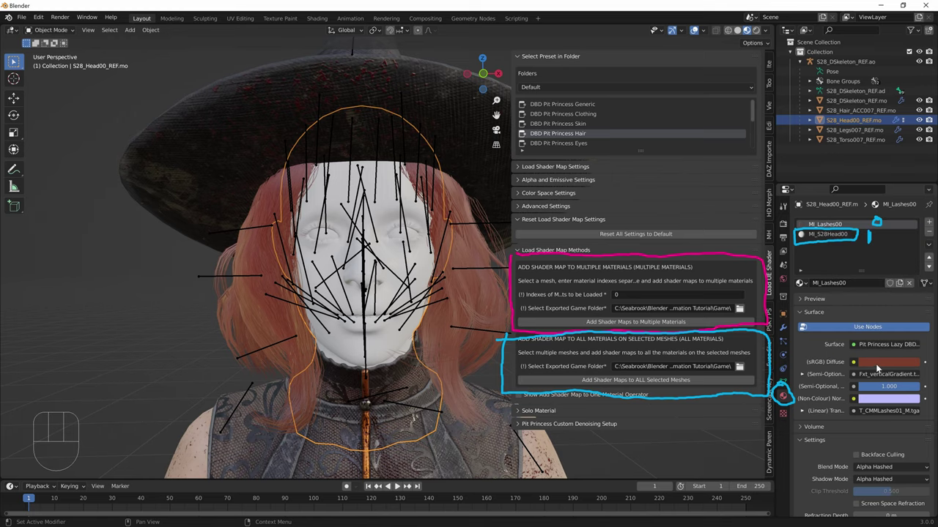
left_click(315, 19)
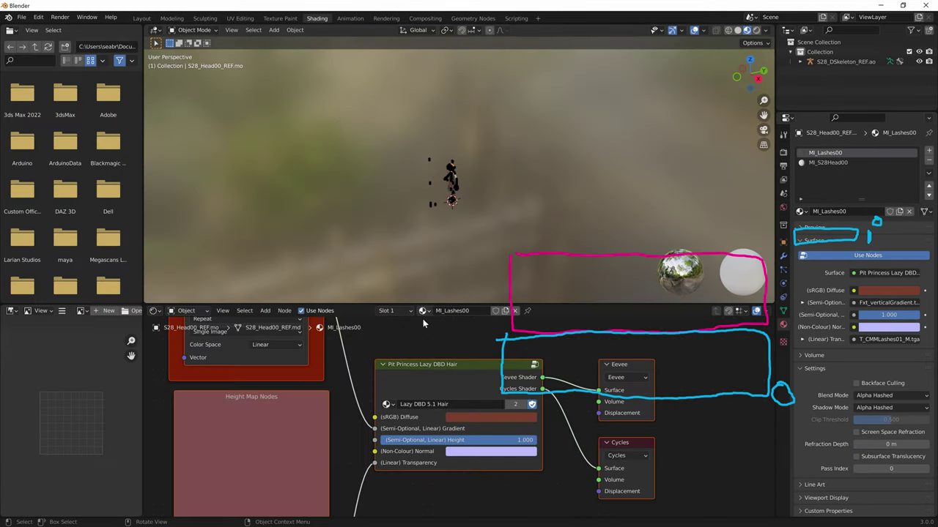
scroll(411, 253, "up", 10)
middle_click_drag(411, 253, 451, 148)
scroll(452, 148, "up", 5)
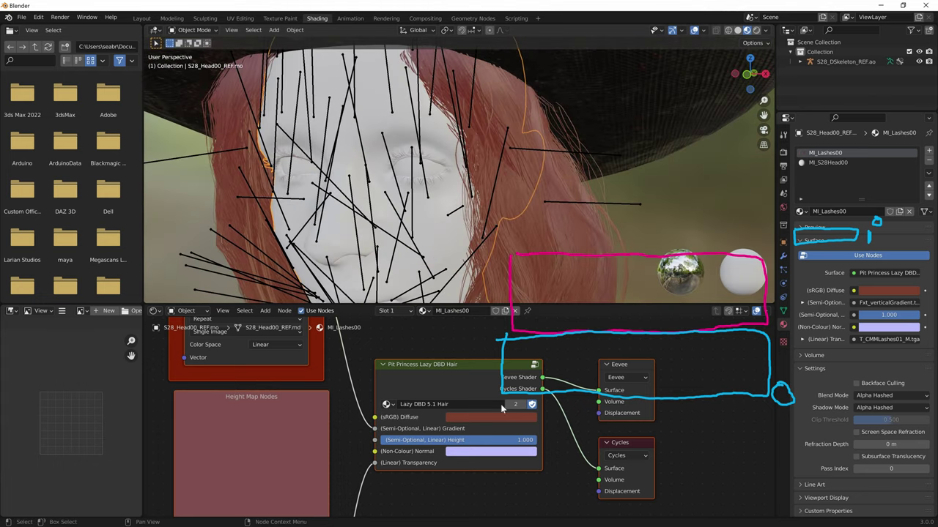
left_click(481, 418)
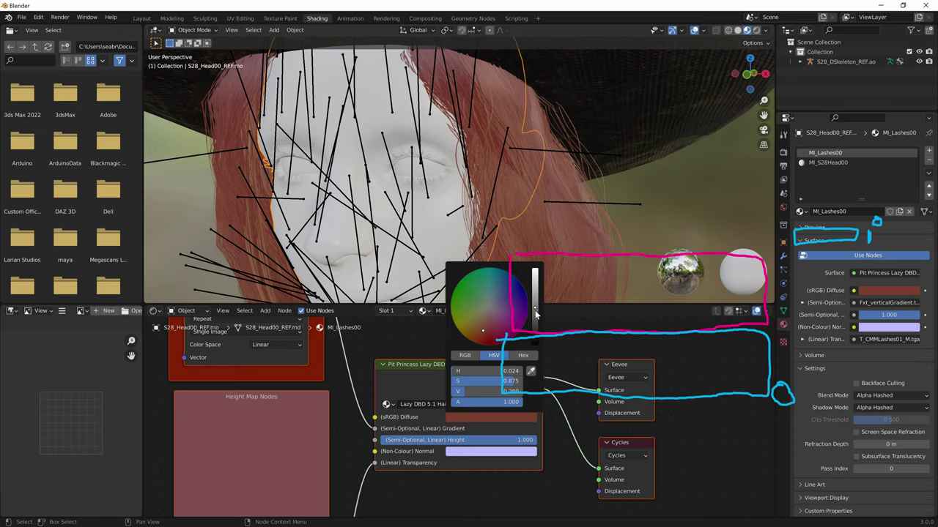
left_click_drag(535, 313, 534, 344)
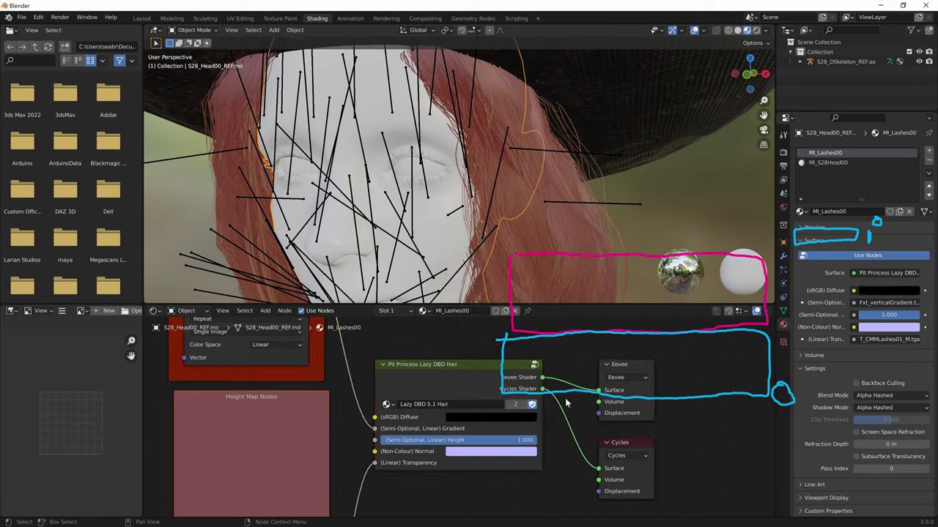
left_click(507, 419)
scroll(394, 157, "up", 8)
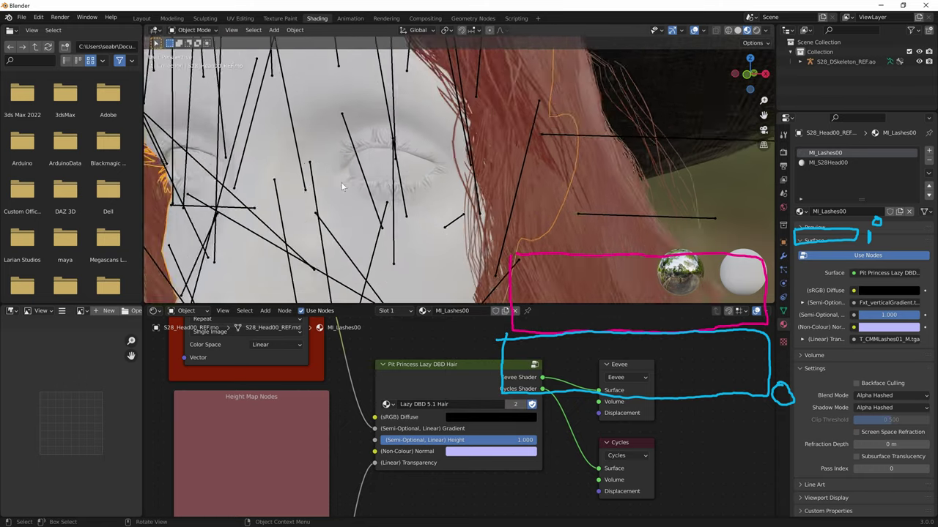
Switch to Firefox, search images for "mikaela dbd", enlarge a reference picture of her and return to Blender.
middle_click_drag(388, 169, 359, 160)
scroll(330, 172, "down", 5)
key("super")
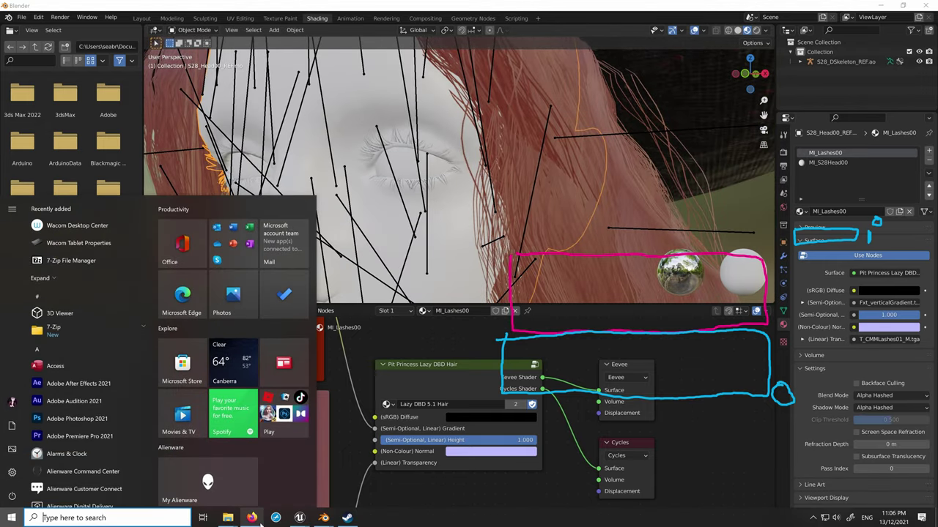
left_click(272, 469)
left_click(474, 24)
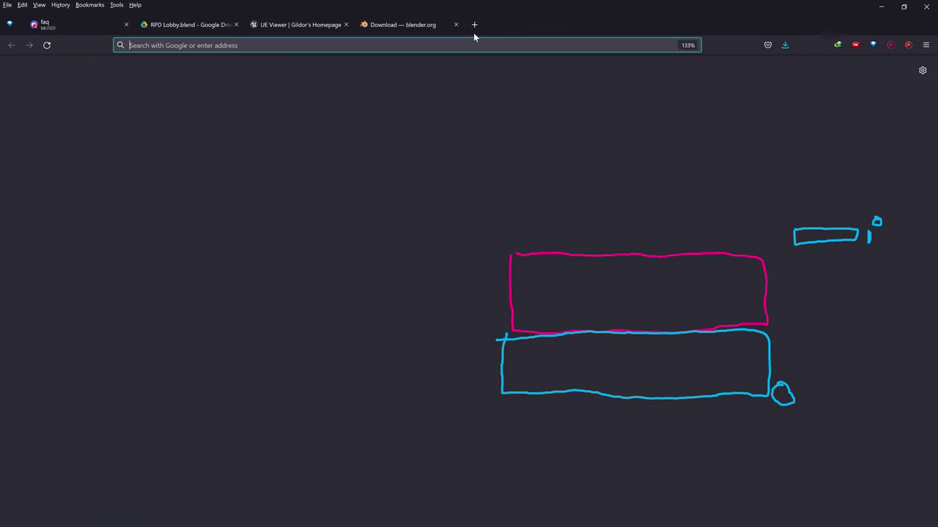
type("mikaela dbd")
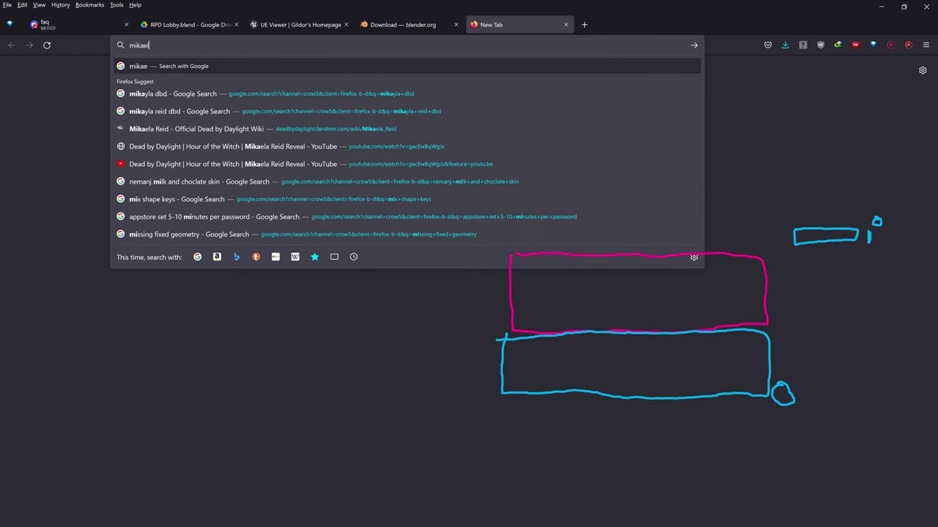
key("Return")
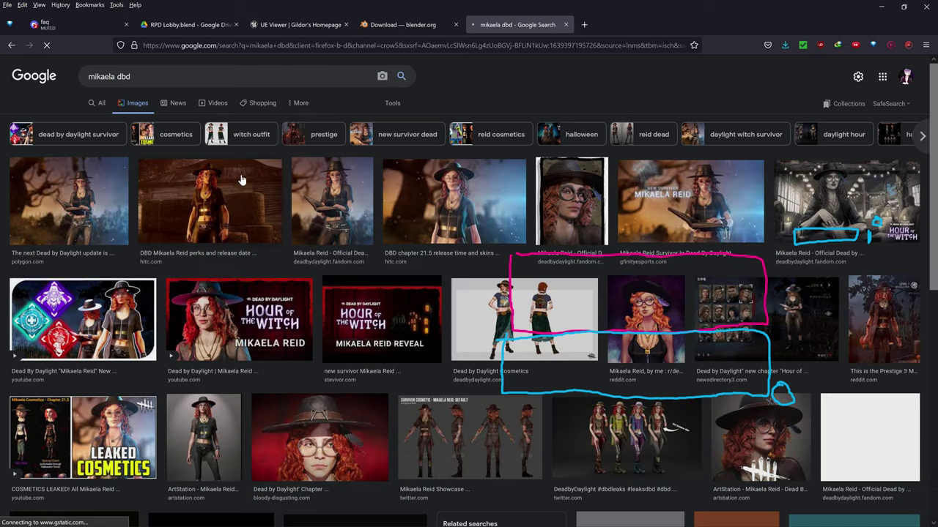
left_click(463, 213)
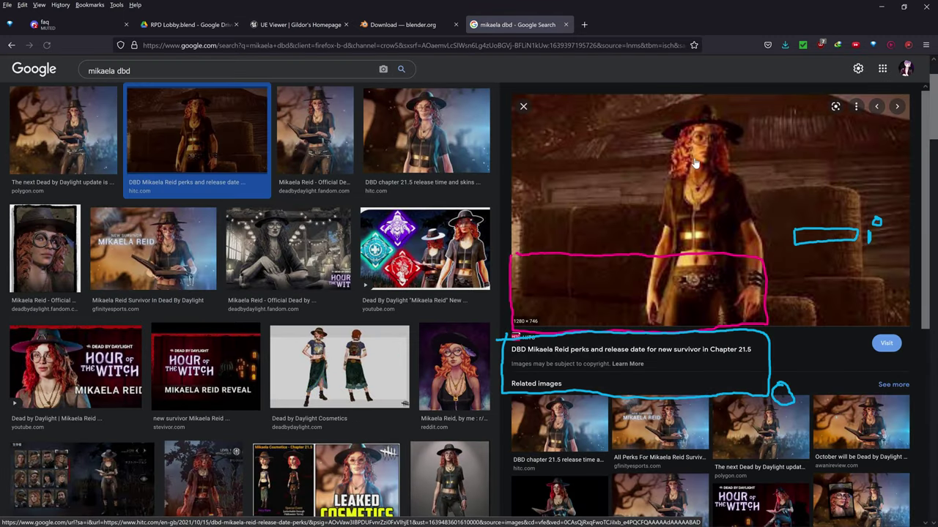
key("alt+Tab")
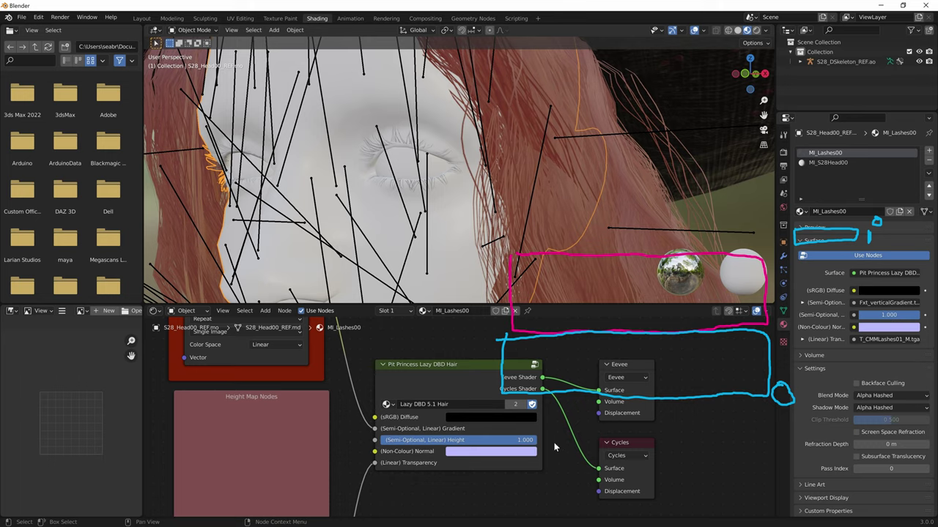
Change the lashes material's sRGB diffuse colour from black to a muted reddish brown.
key("a")
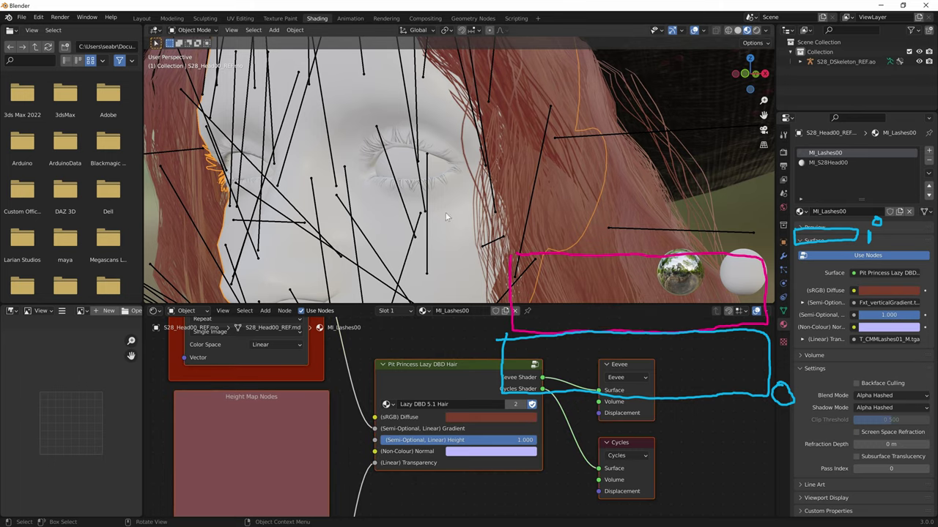
middle_click_drag(417, 195, 423, 195)
scroll(423, 195, "down", 3)
scroll(576, 182, "down", 2)
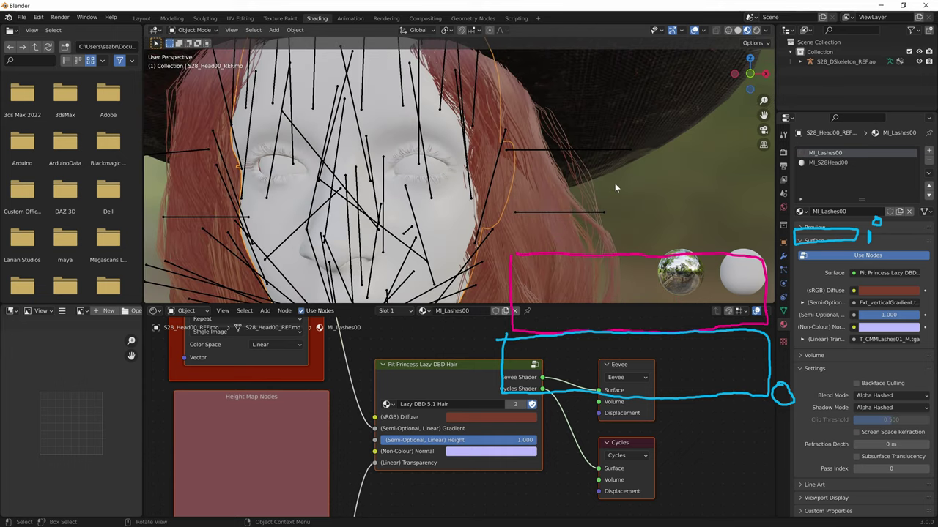
left_click(885, 291)
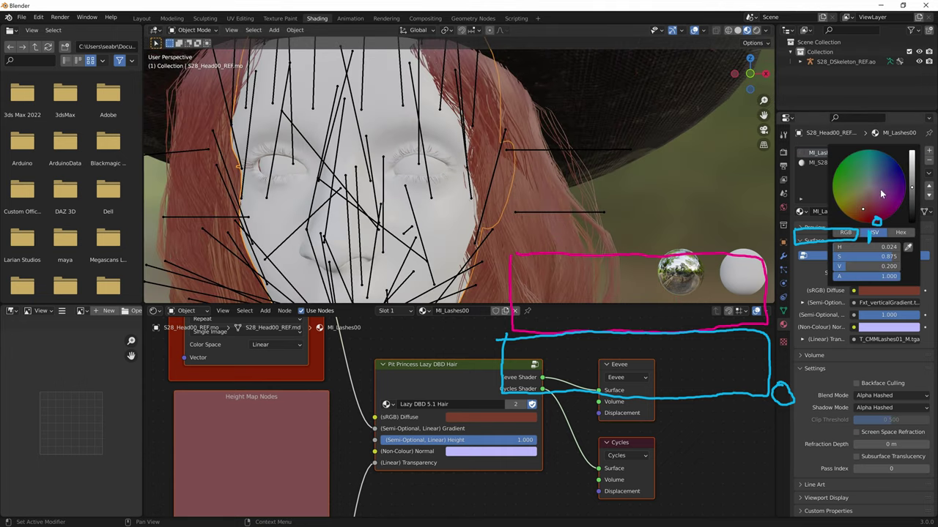
left_click(867, 212)
mouse_move(867, 211)
left_mouse_down()
mouse_move(864, 191)
mouse_move(855, 216)
mouse_move(868, 208)
left_mouse_up()
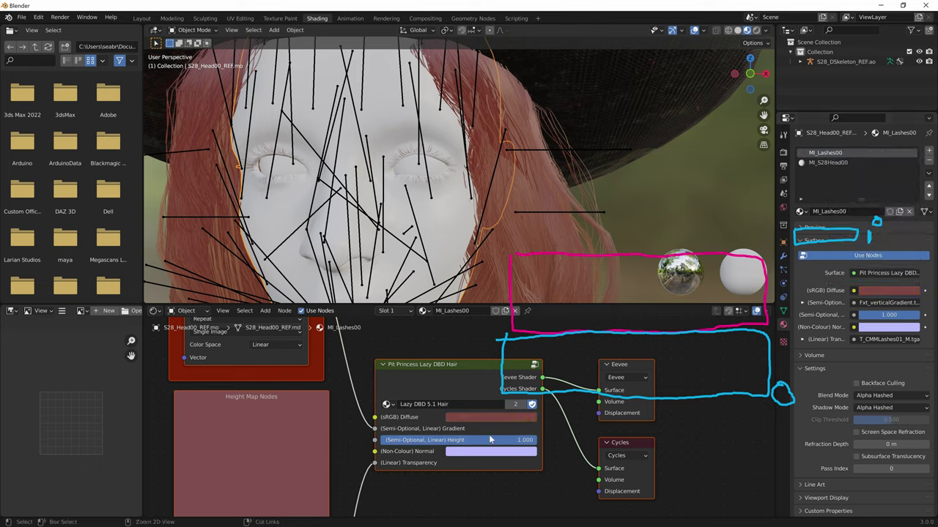
Select the hair mesh, disconnect its diffuse texture from the Pit Princess Lazy DBD Hair node and try green as the sRGB diffuse colour.
left_click(529, 274)
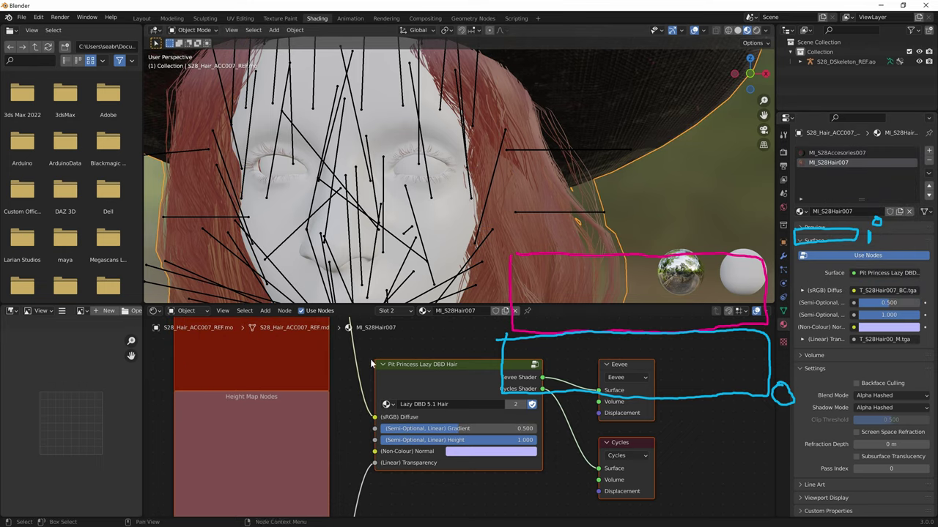
middle_click_drag(456, 416, 424, 390)
left_click_drag(416, 420, 447, 429)
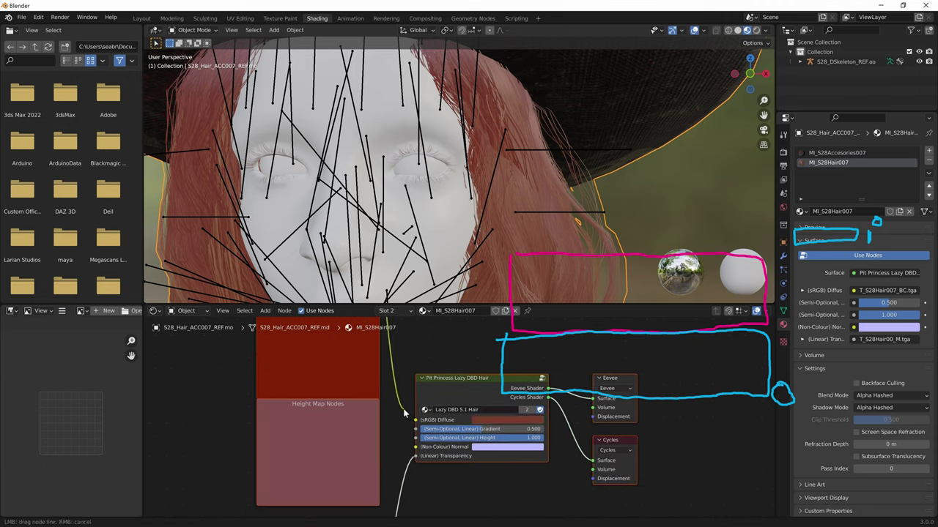
left_click(498, 424)
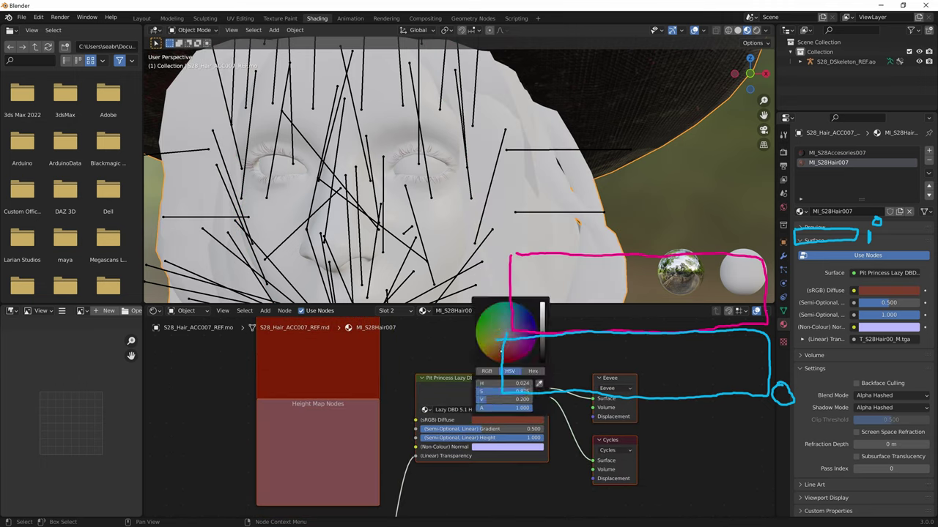
left_click(495, 306)
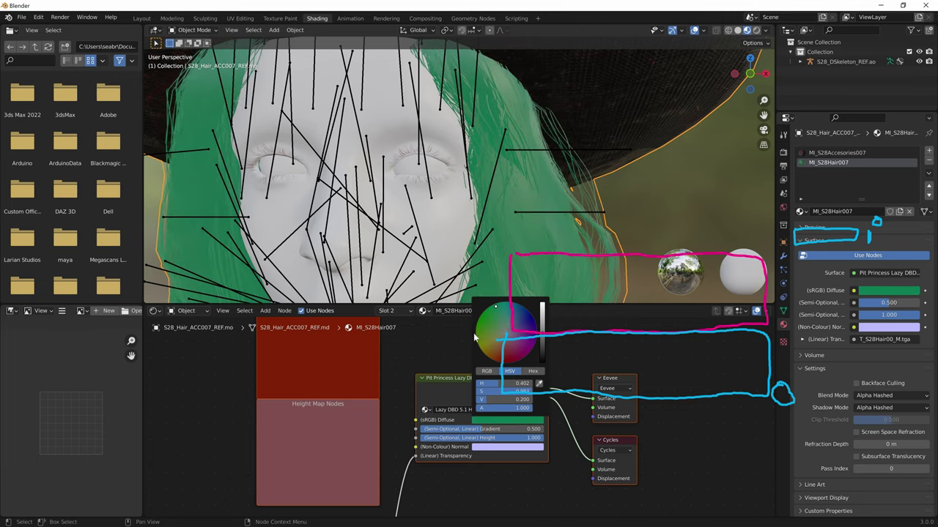
Undo the green colour and the disconnected diffuse texture on the MI_S28Hair007 material.
key("ctrl+z")
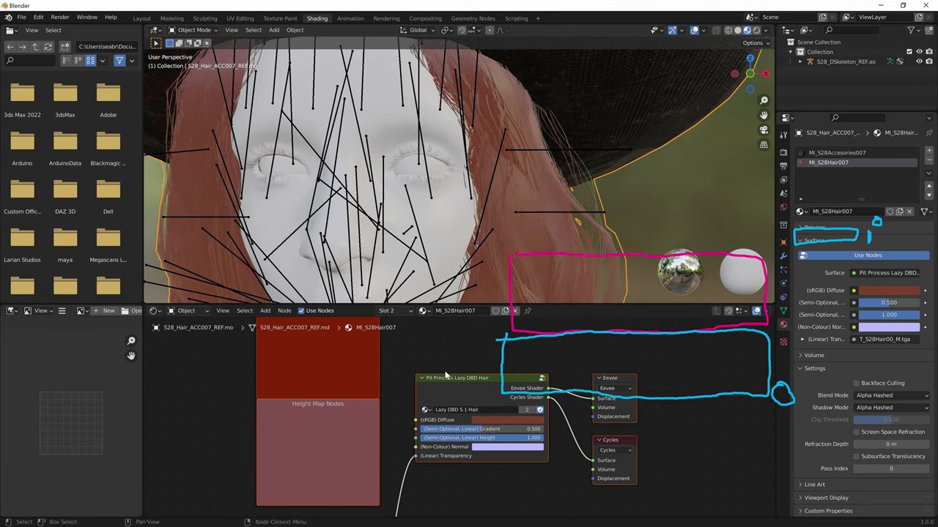
key("ctrl+z")
key("ctrl+z")
key("ctrl+z")
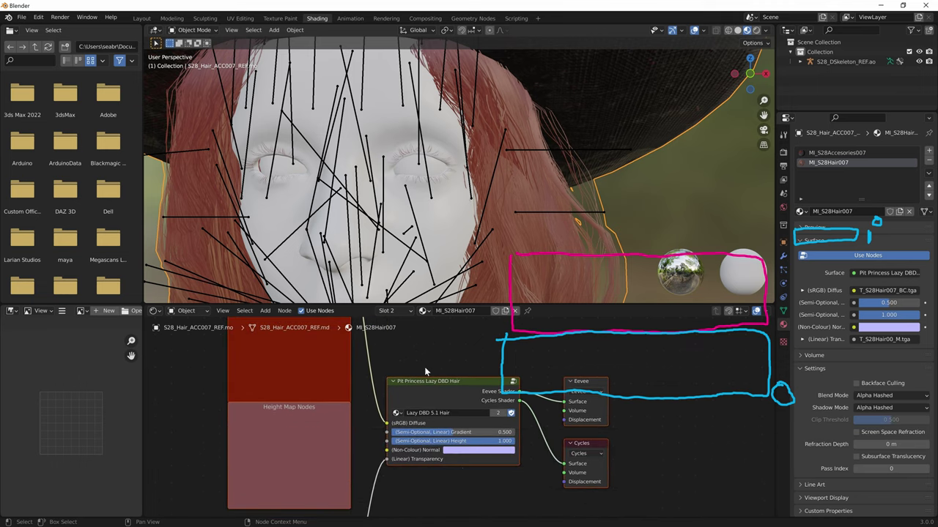
key("ctrl+z")
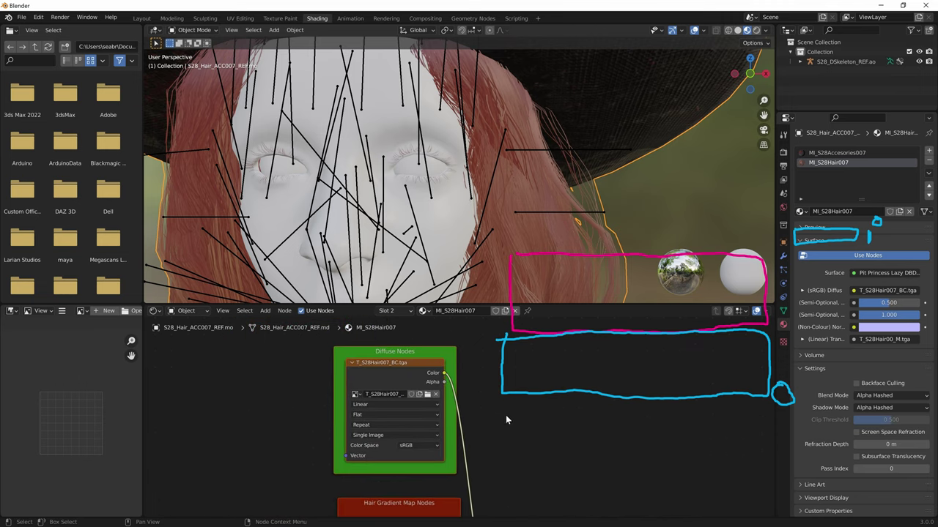
key("ctrl+z")
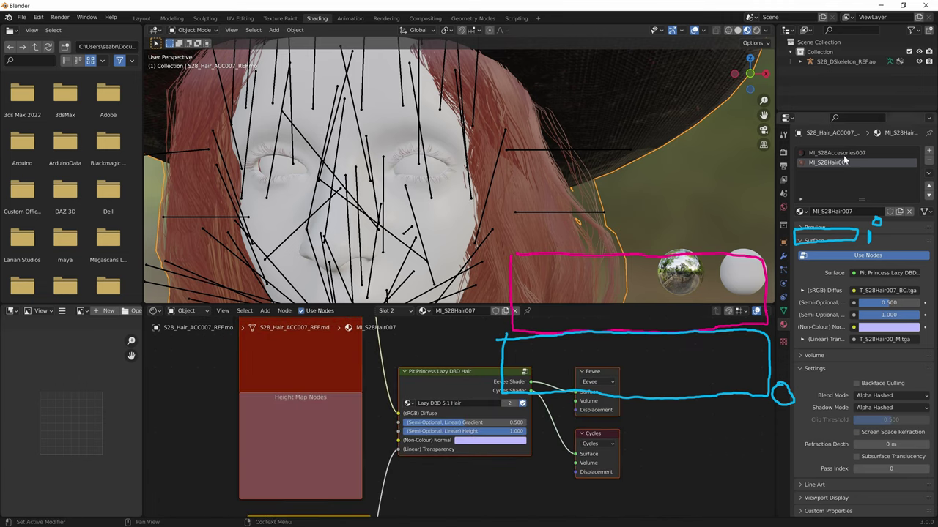
Return to the Layout workspace and select the head mesh with the MI_S28Head00 material active.
scroll(392, 228, "down", 4)
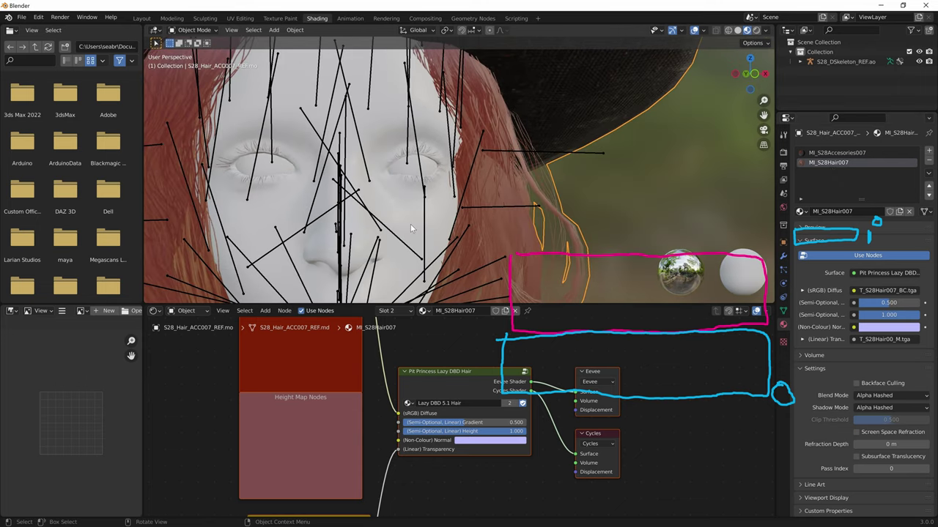
left_click(143, 18)
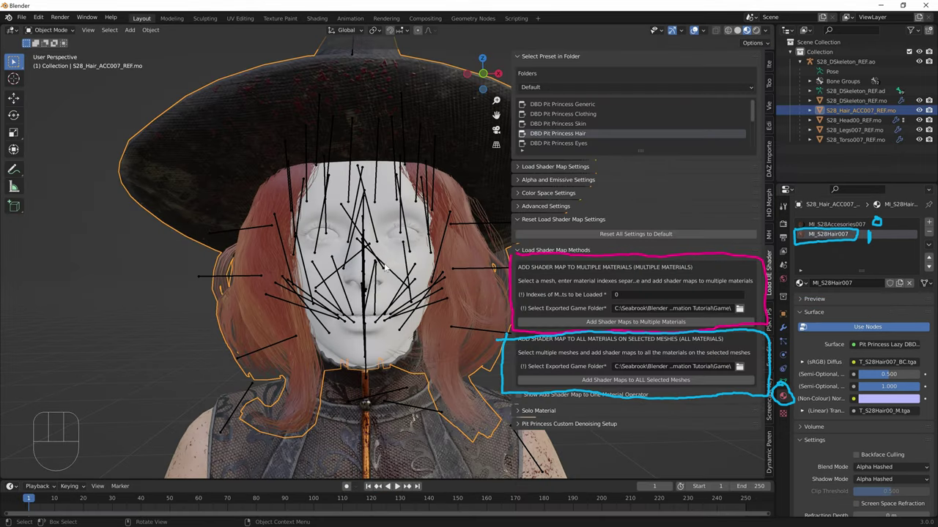
scroll(388, 287, "up", 1)
left_click(387, 287)
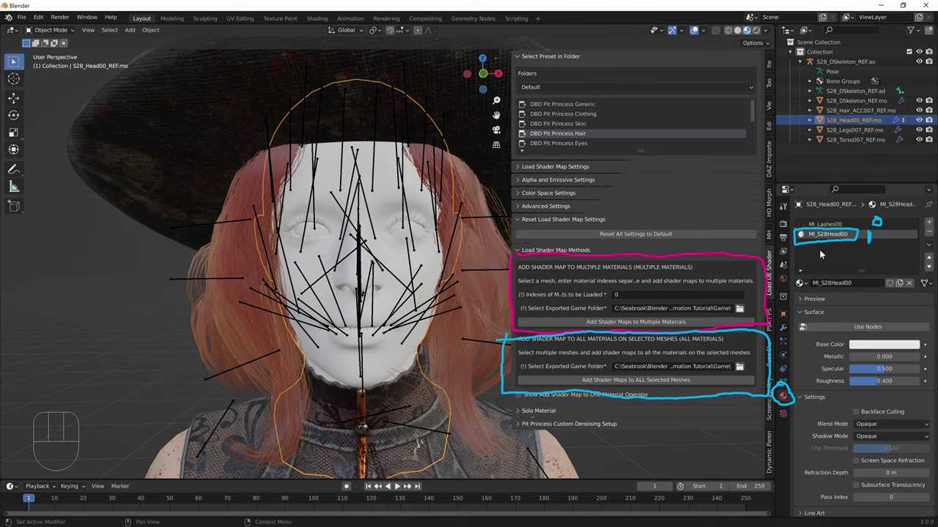
middle_click_drag(356, 297, 358, 231)
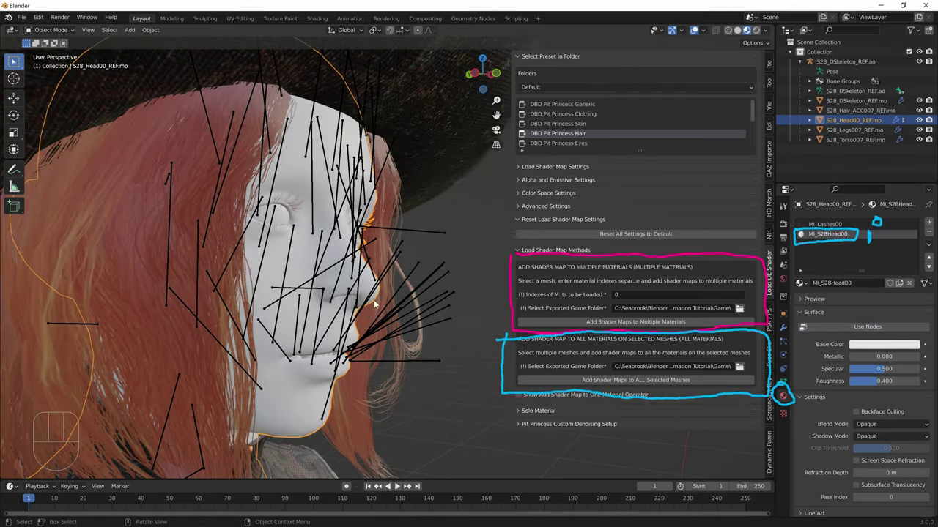
middle_click_drag(374, 300, 406, 260)
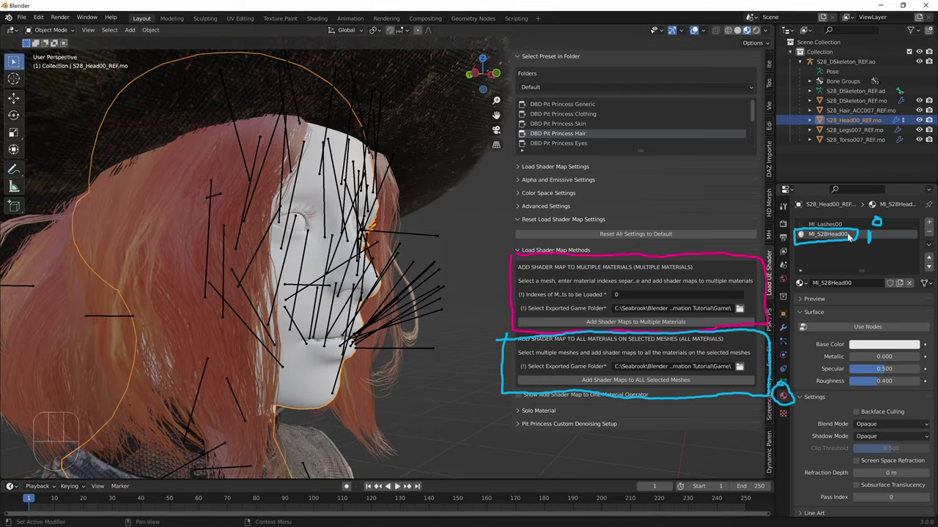
Choose the DBD Pit Princess Skin preset, set the material index to 1 and add shader maps to the head material.
left_click(584, 123)
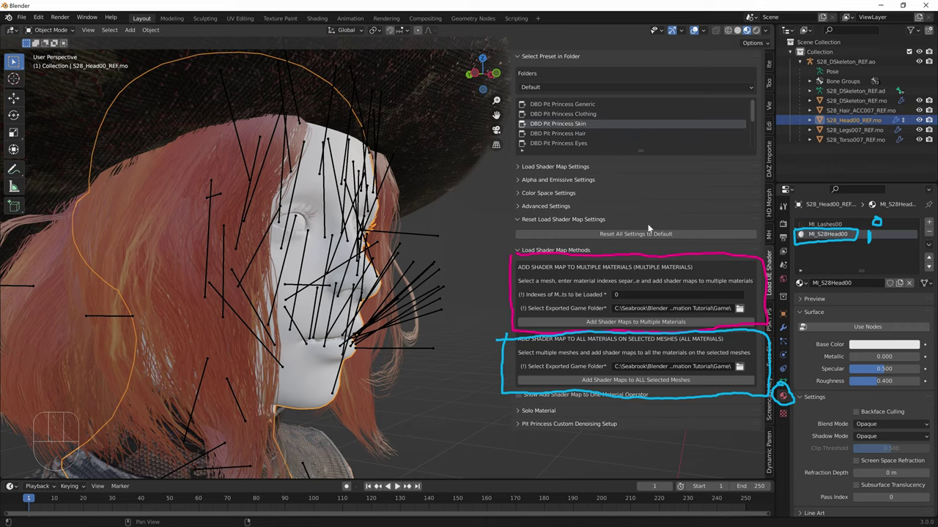
left_click(638, 295)
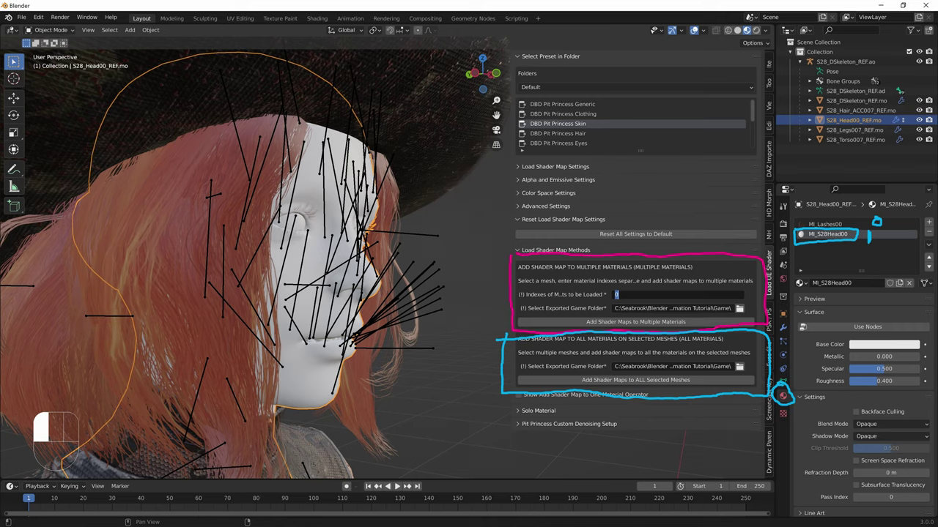
key("Return")
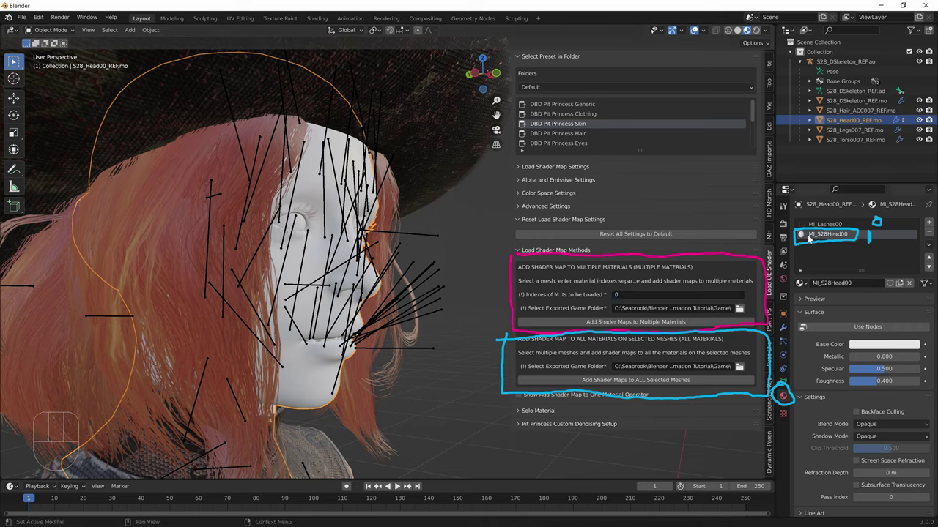
left_click(681, 295)
type("1")
key("Return")
left_click(595, 322)
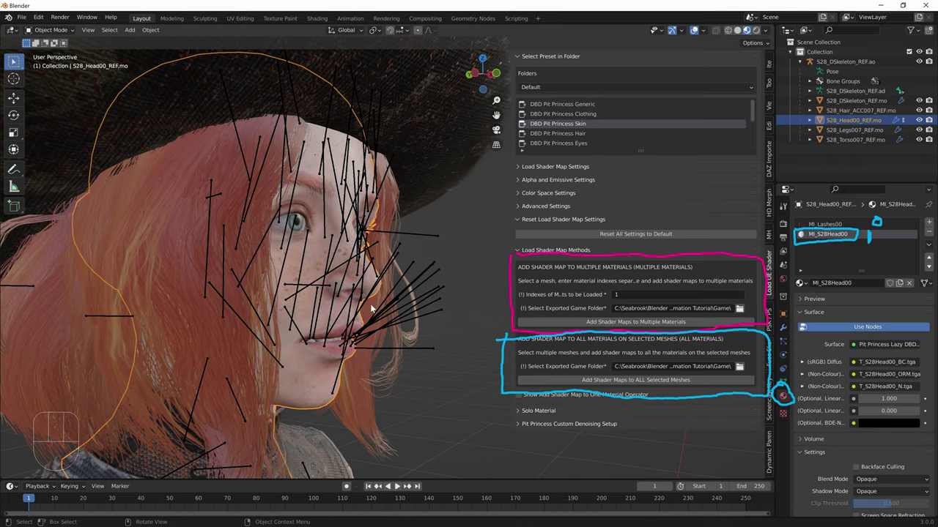
Examine the textured face and full character from the front, and hide the sidebar.
key("KP_1")
scroll(345, 276, "down", 4)
scroll(345, 277, "up", 3)
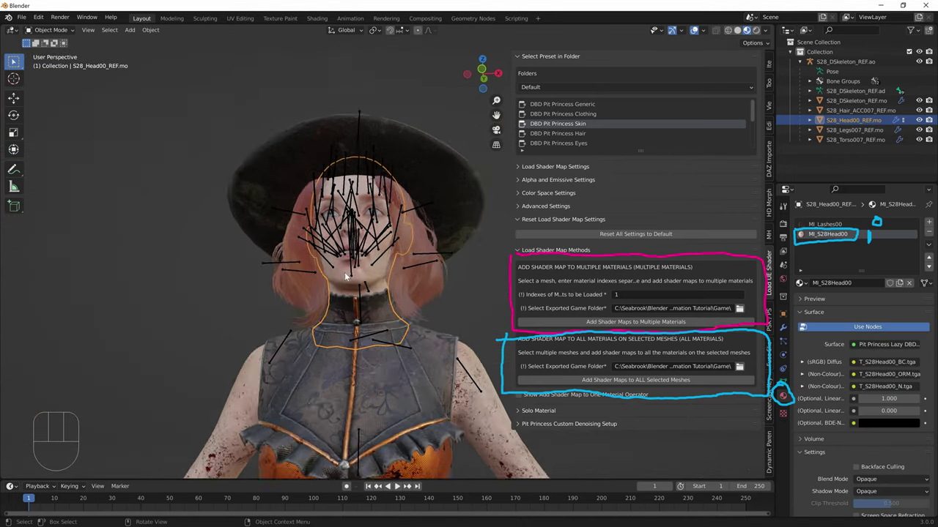
scroll(399, 307, "down", 6)
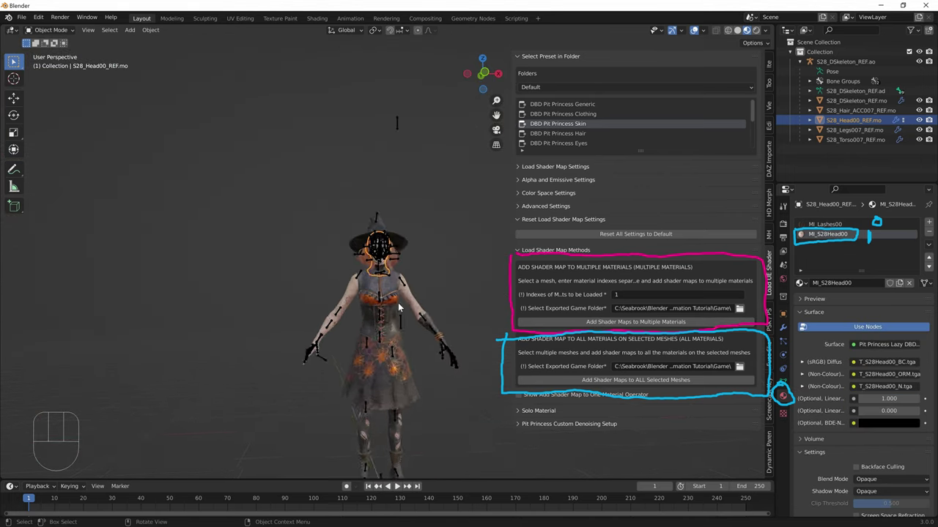
scroll(410, 293, "up", 3)
key("n")
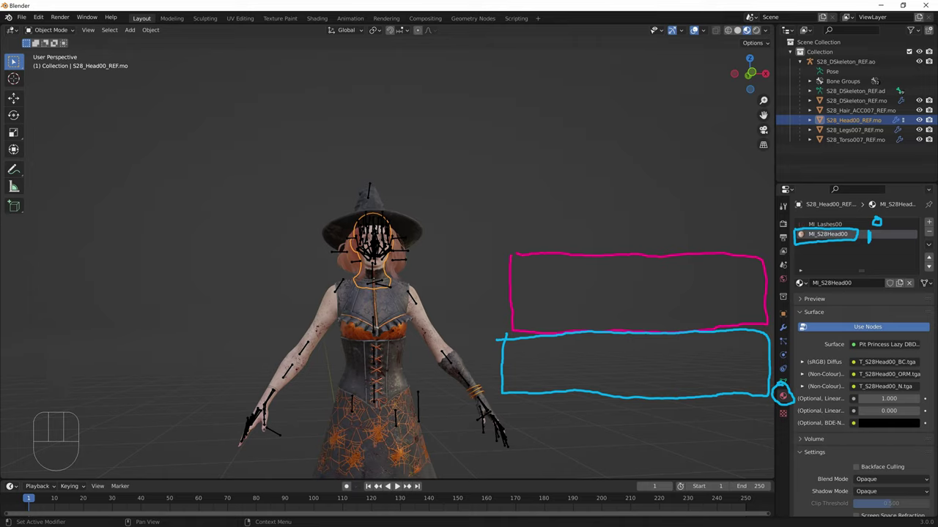
key("ctrl+z")
key("ctrl+z")
key("ctrl+z")
key("ctrl+z")
key("ctrl+z")
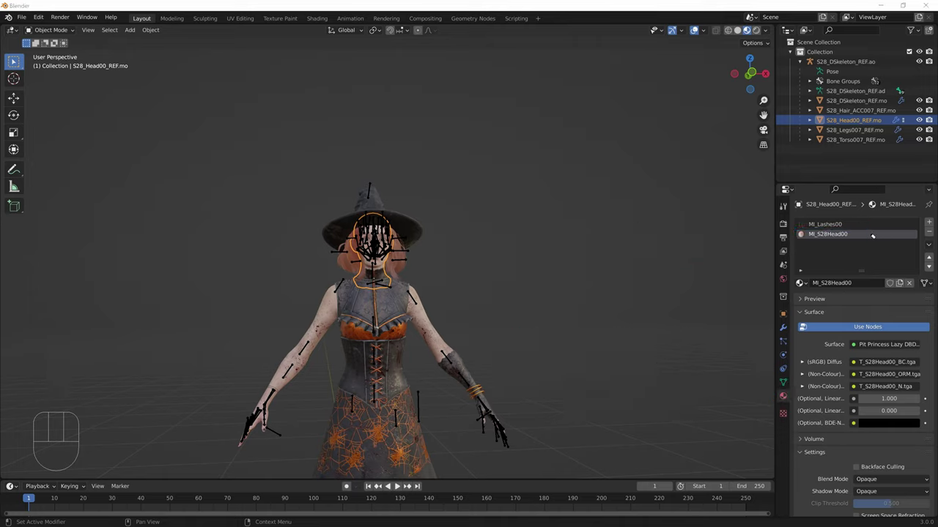
Deselect the head mesh and show the PSK/PSA Import and Fix DBD Animations settings in the sidebar.
middle_click_drag(432, 301, 512, 322)
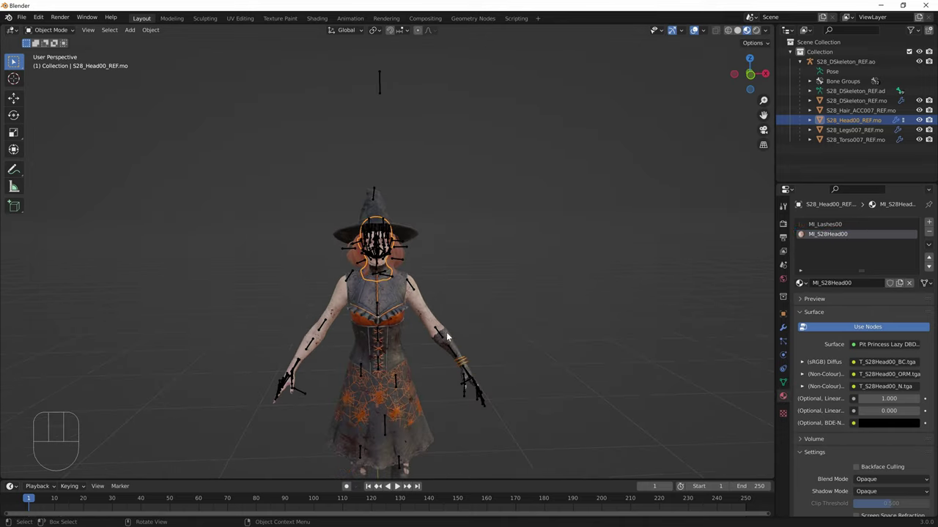
left_click(531, 328)
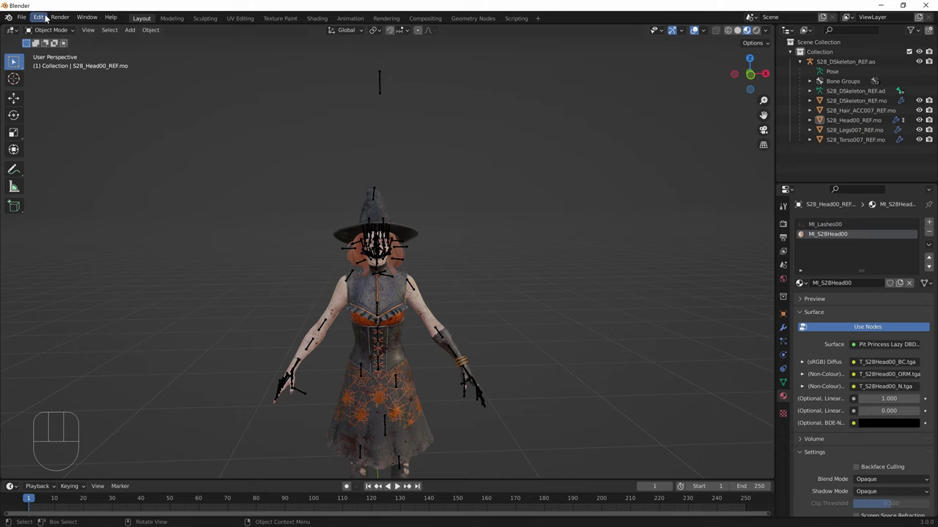
key("n")
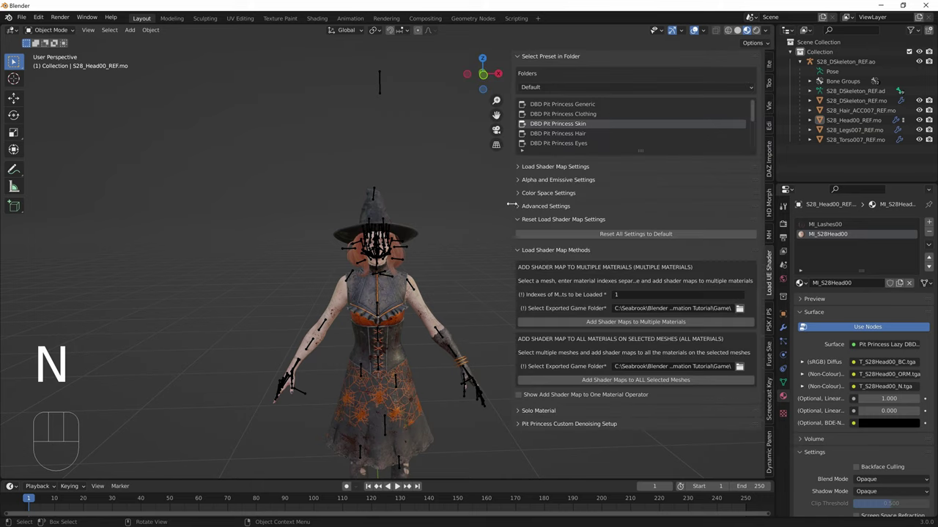
left_click(767, 329)
key("n")
key("n")
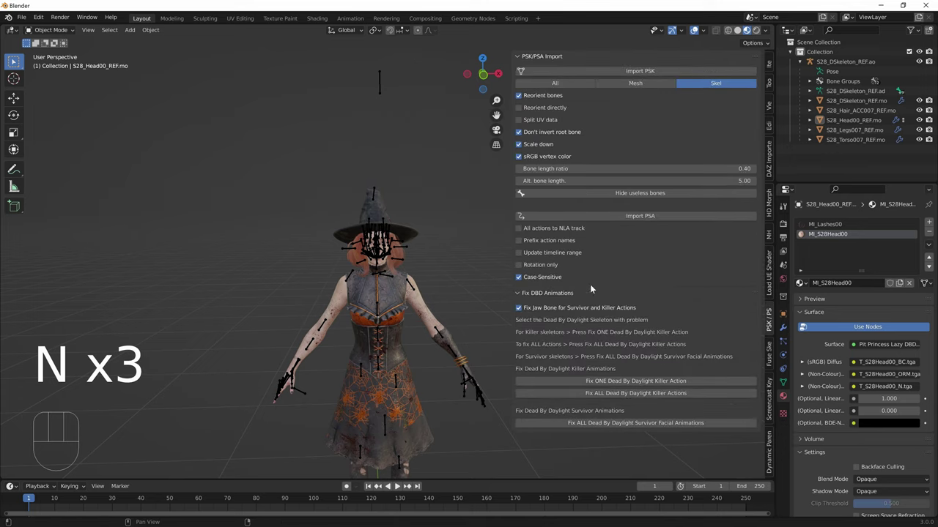
Set the PSK import to All and browse for a PSK file in the tutorial's Game folder.
left_click(622, 85)
left_click(555, 82)
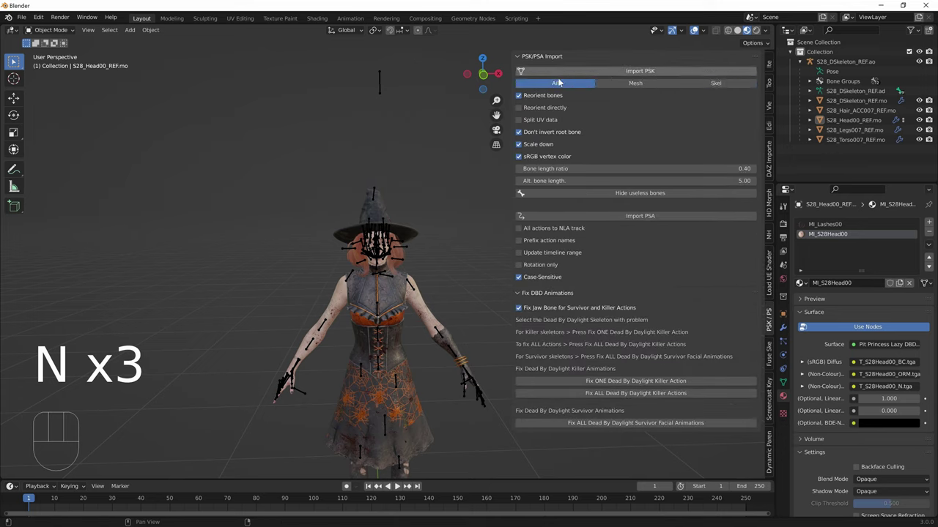
left_click(592, 72)
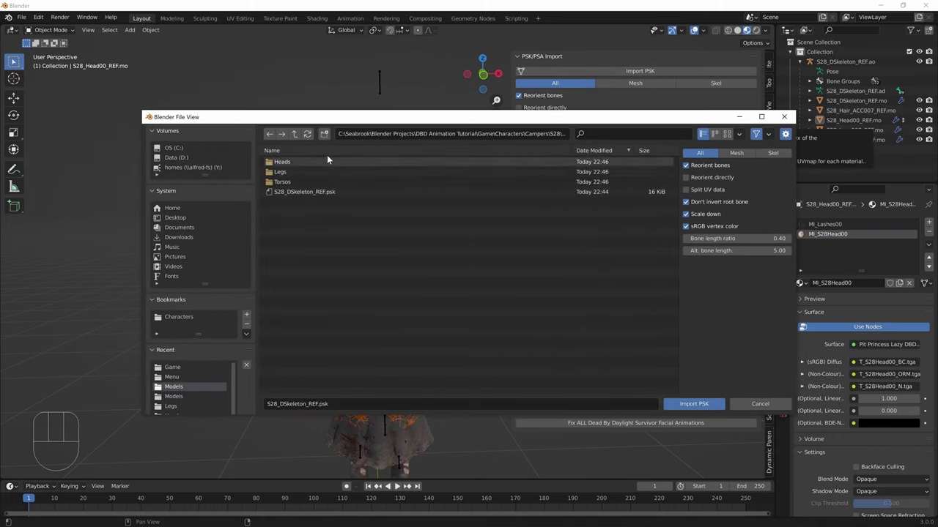
left_click(295, 134)
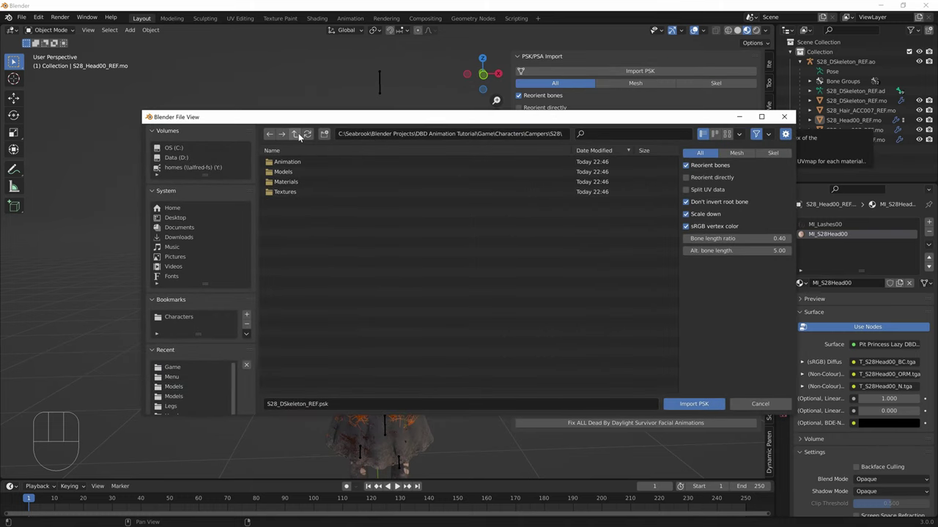
left_click(296, 135)
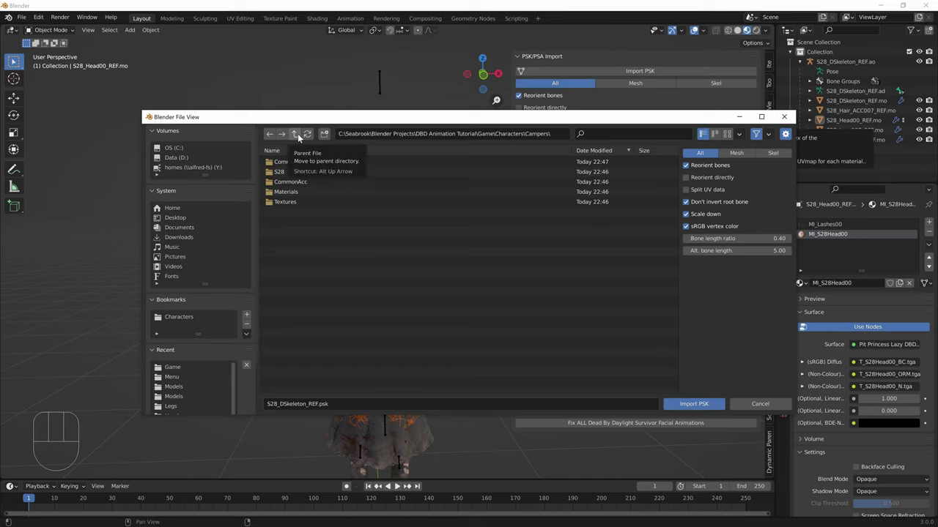
left_click(295, 134)
left_click(296, 134)
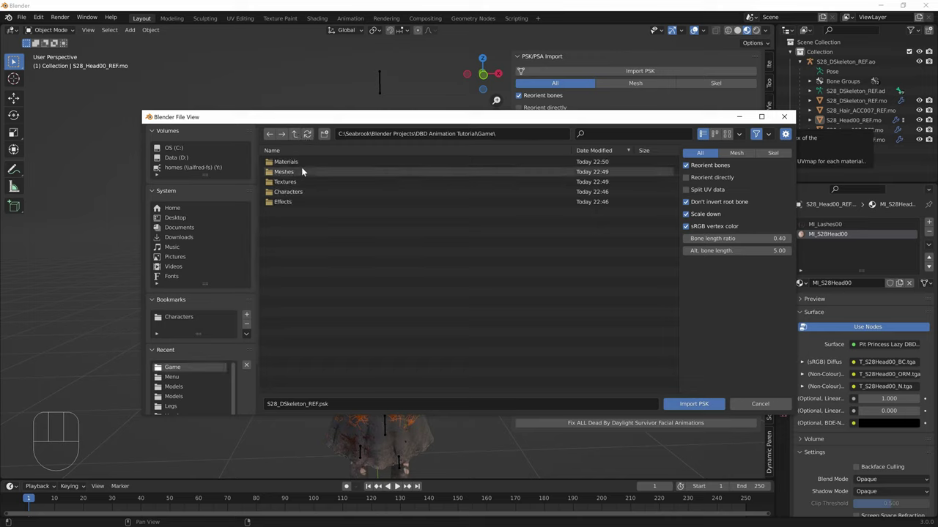
Import HookBanshee.pskx from the Meshes\InteractableObjects\MeatHook\Model folder and view the hook.
double_click(301, 172)
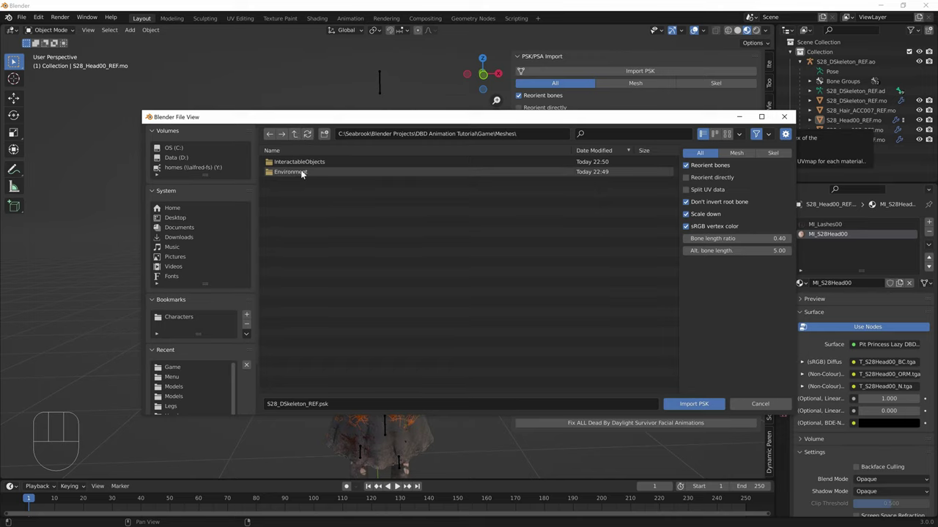
double_click(298, 170)
double_click(296, 170)
double_click(294, 162)
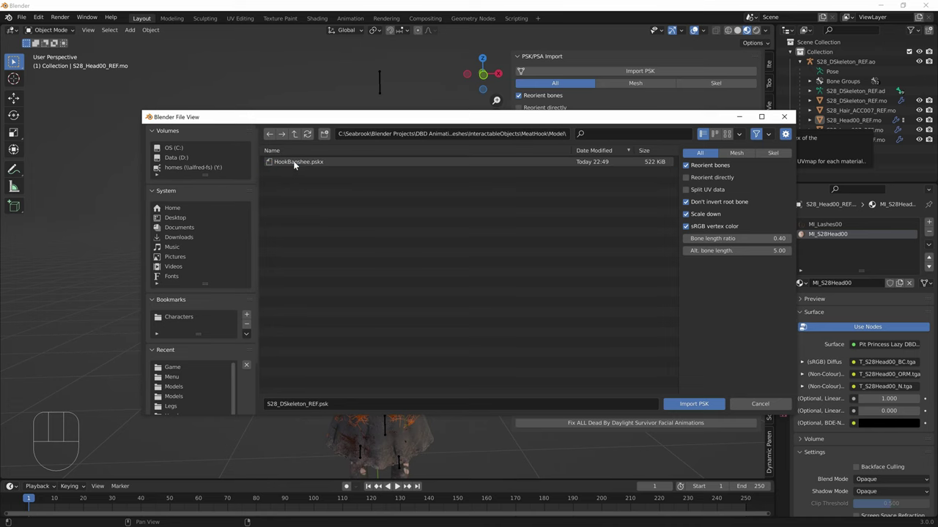
left_click(298, 162)
double_click(298, 162)
scroll(381, 278, "up", 2)
middle_click_drag(381, 278, 357, 277)
middle_click_drag(373, 328, 322, 322)
middle_click_drag(452, 140, 417, 142)
Try importing Entity_EndGame_REF.psk from the InteractableObjects\Entity_Objects\Models folder, and undo the import.
left_click(606, 73)
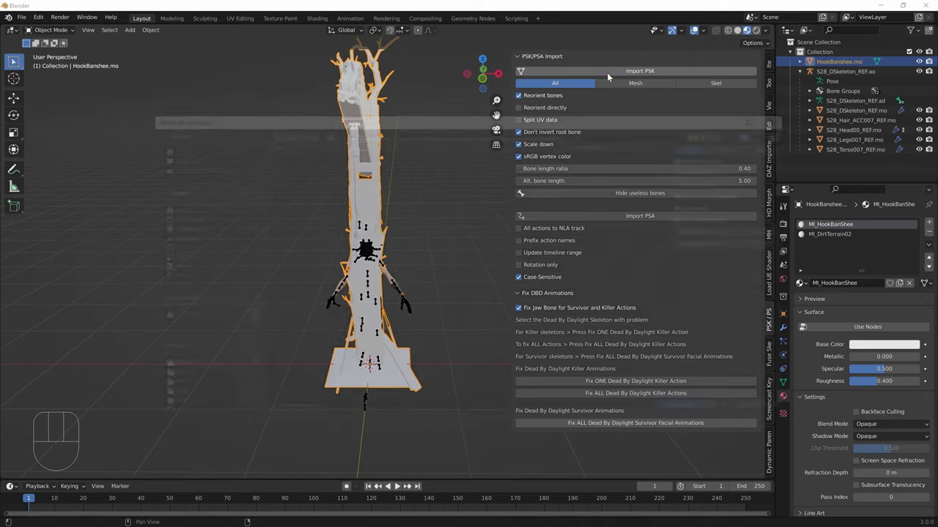
left_click(293, 135)
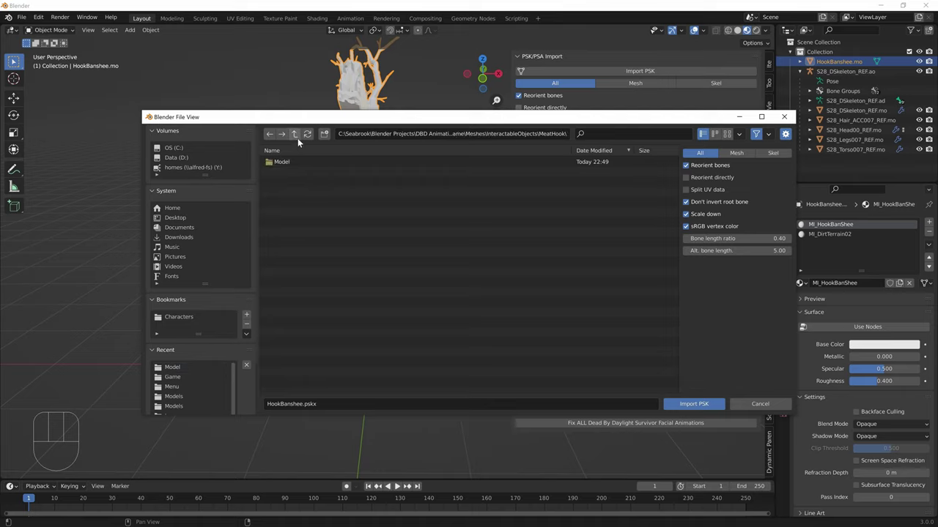
left_click(294, 135)
double_click(303, 164)
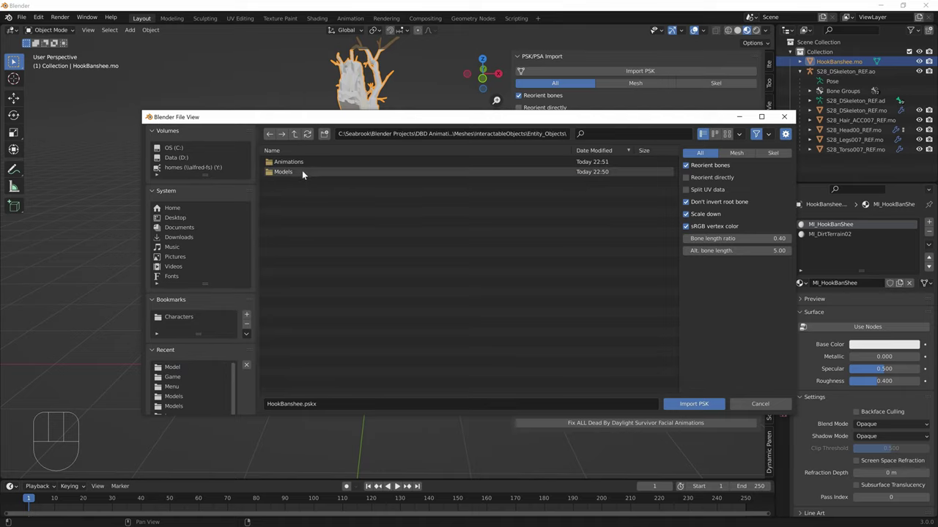
double_click(302, 171)
double_click(300, 163)
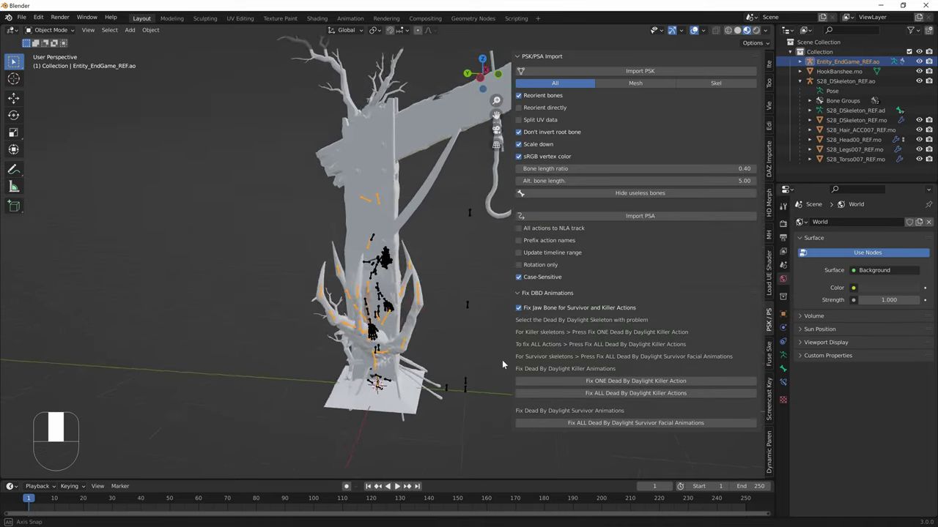
middle_click_drag(502, 360, 421, 310)
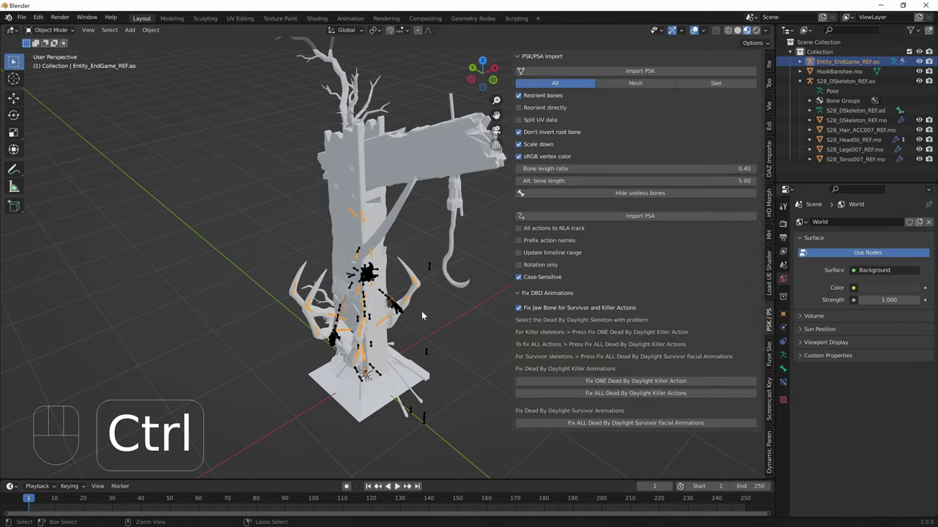
key("ctrl+z")
Import SK_MeatHook_Spider_REF.psk from the Entity_Objects\Models folder and view the whole spider mesh.
left_click(603, 71)
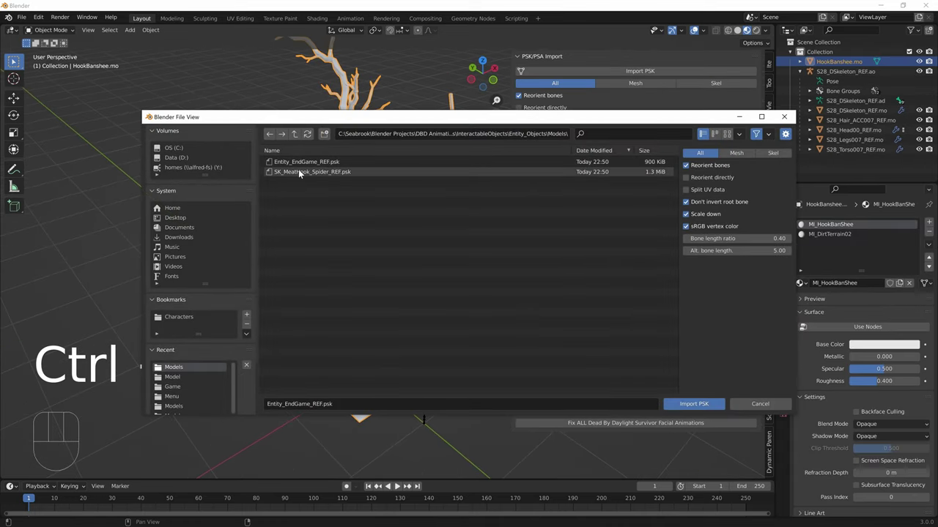
double_click(298, 169)
scroll(397, 261, "down", 8)
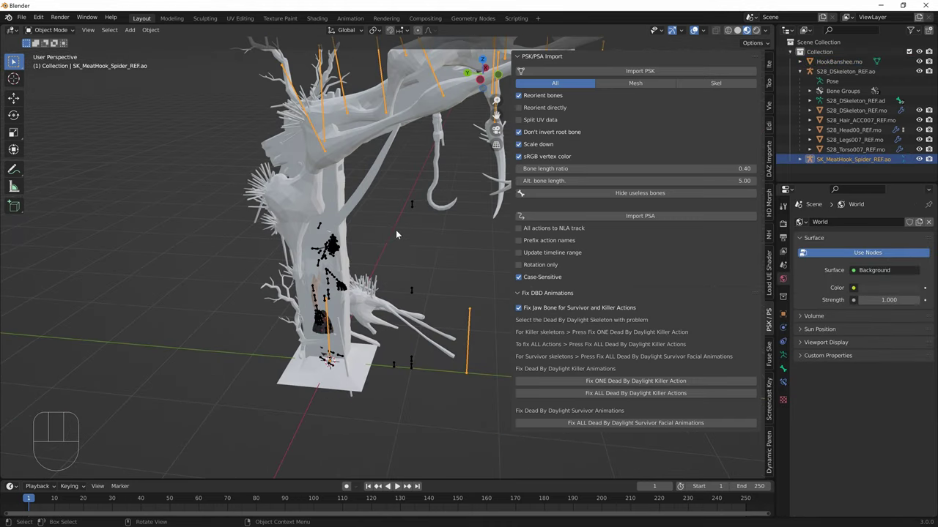
middle_click_drag(376, 211, 348, 260, "shift")
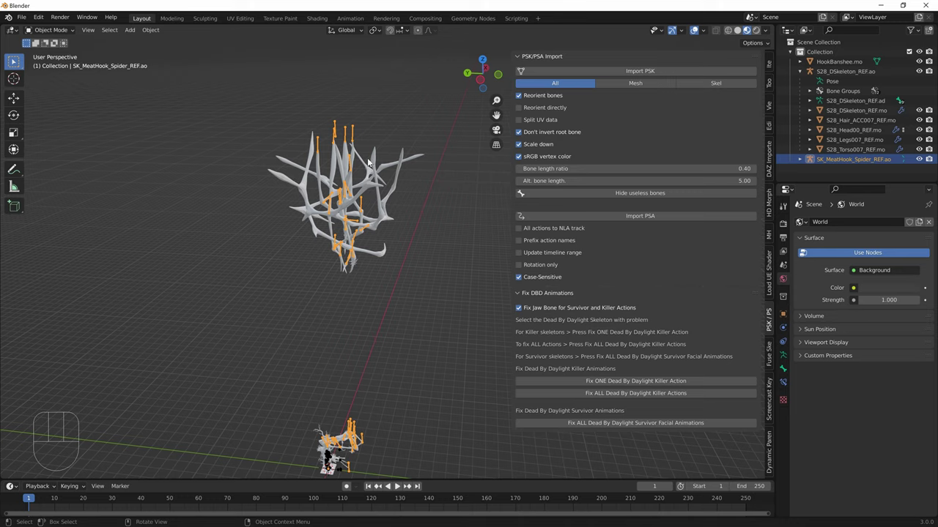
middle_click_drag(296, 114, 343, 266, "shift")
Select the HookBanshee and SK_MeatHook_Spider_REF meshes together and shade them smooth.
left_click(397, 272)
mouse_move(399, 274)
left_mouse_down()
mouse_move(381, 283)
mouse_move(406, 269)
left_mouse_up()
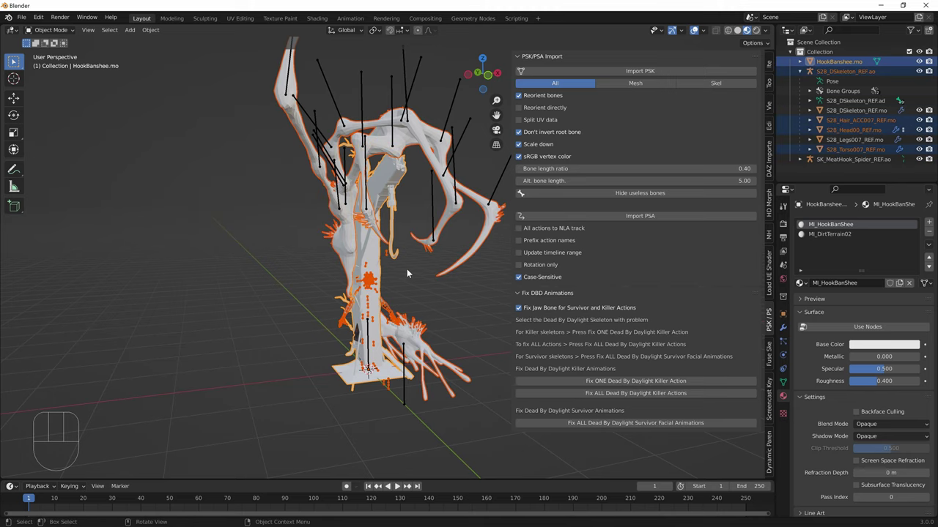
left_click(405, 270)
middle_click_drag(405, 269, 415, 193)
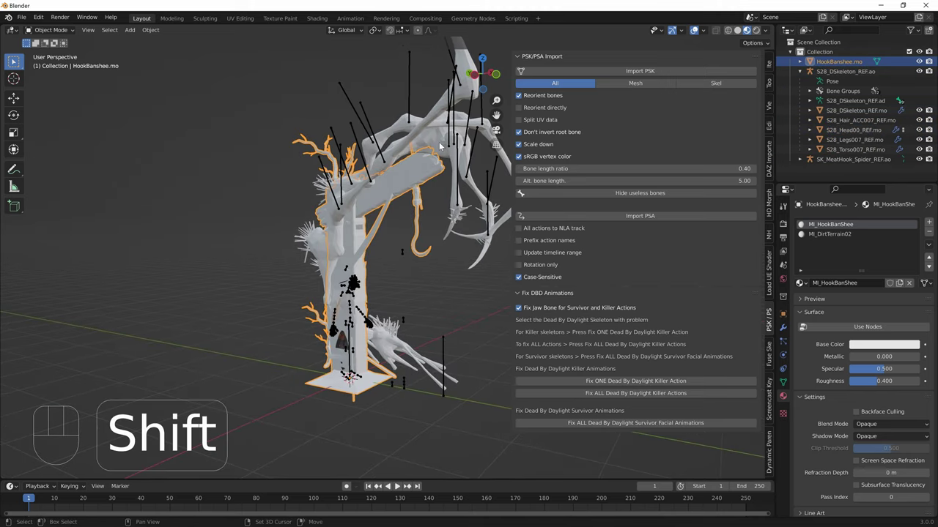
left_click(415, 194, "shift")
scroll(392, 124, "down", 5)
middle_click_drag(392, 125, 377, 344, "shift")
middle_click_drag(395, 271, 370, 204, "shift")
right_click(349, 283)
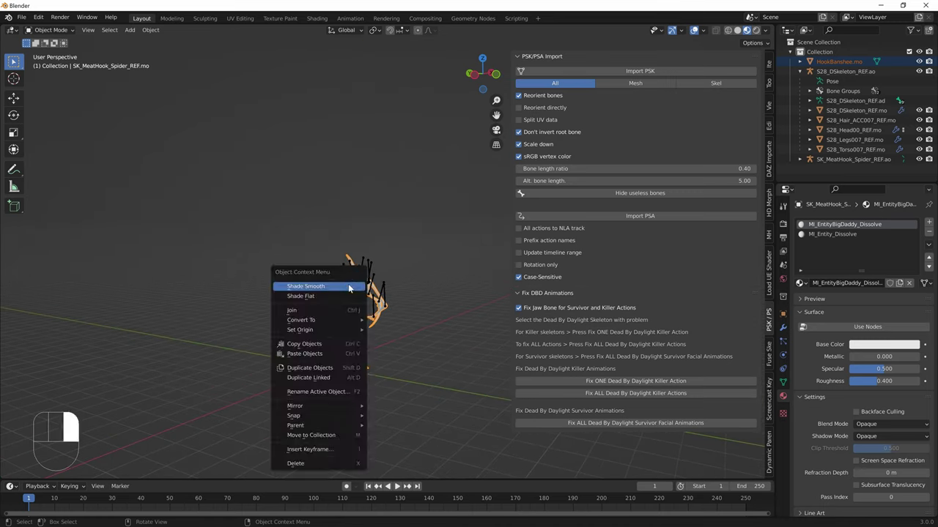
left_click(348, 286)
scroll(349, 286, "up", 5)
middle_click_drag(349, 287, 342, 195, "shift")
scroll(342, 195, "down", 3)
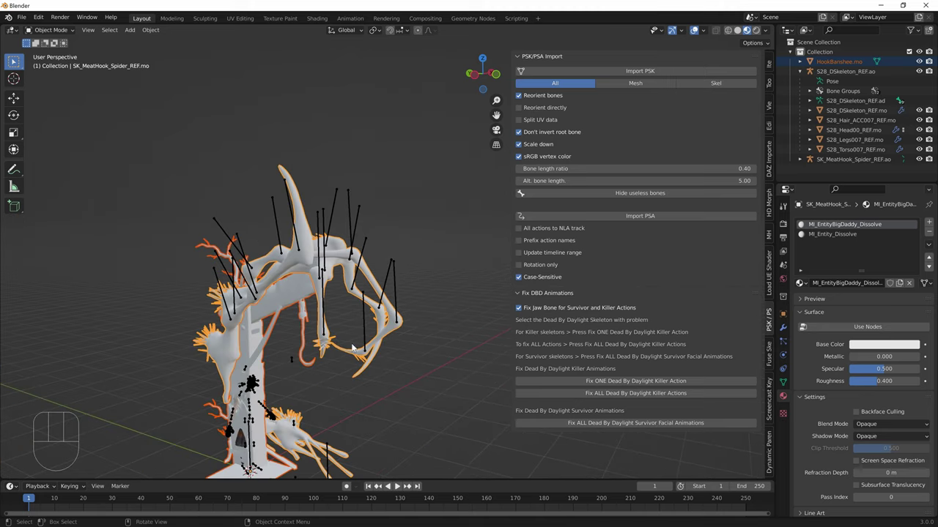
Select only the HookBanshee mesh, choose the DBD Pit Princess Generic shader preset and check the exported game folder.
left_click(312, 384)
left_click(294, 299)
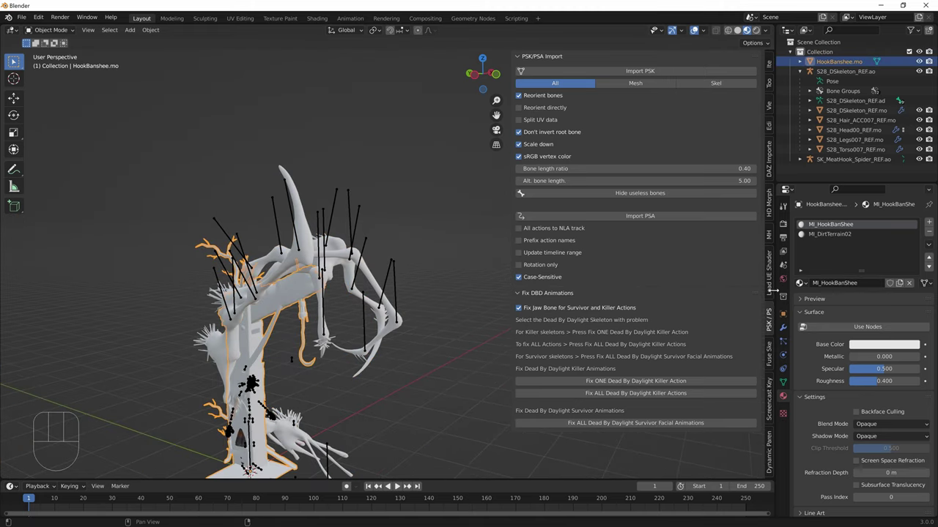
left_click(770, 291)
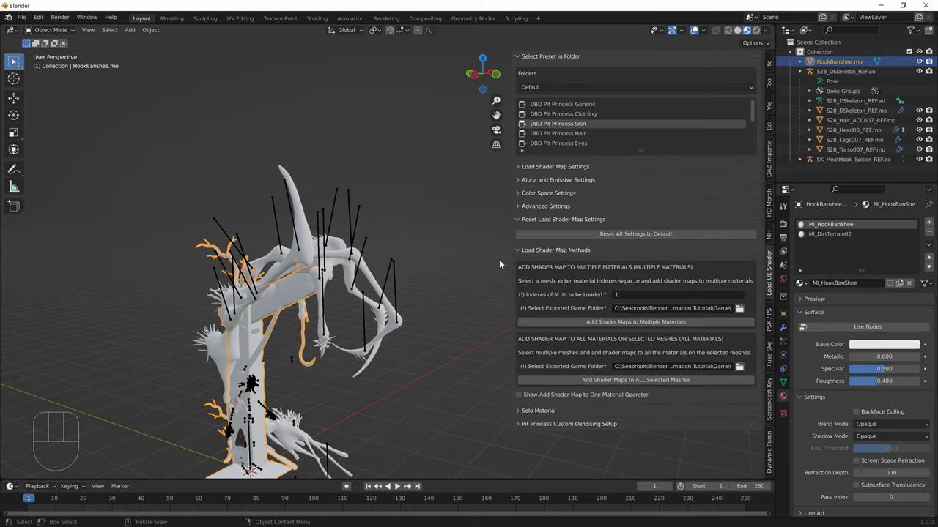
left_click(561, 104)
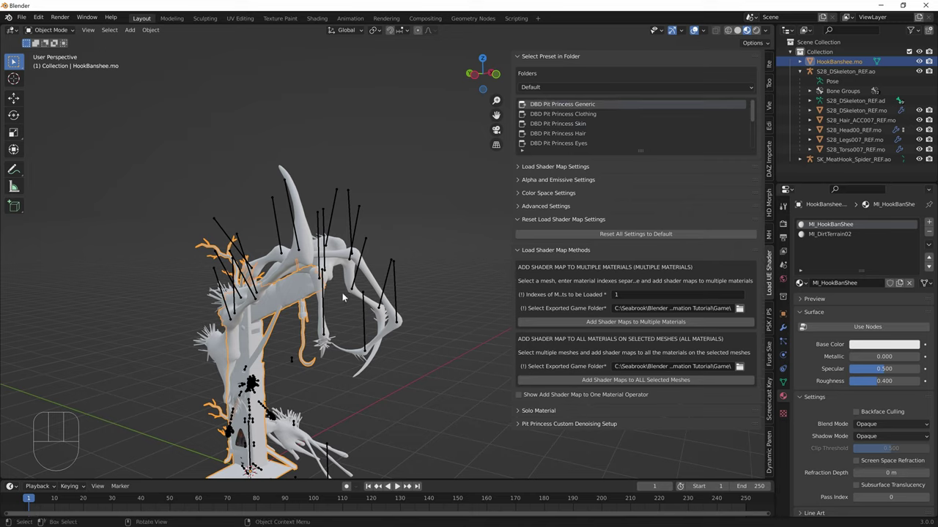
left_click(740, 308)
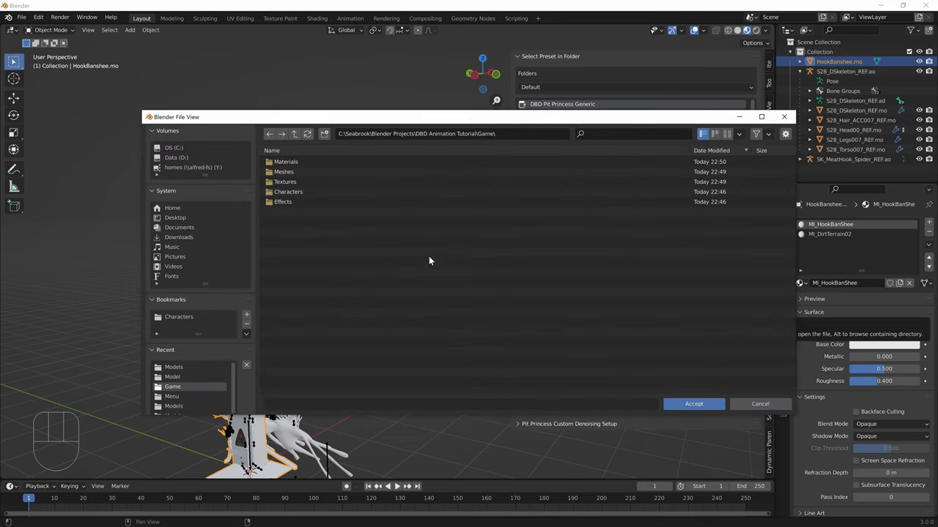
left_click(786, 117)
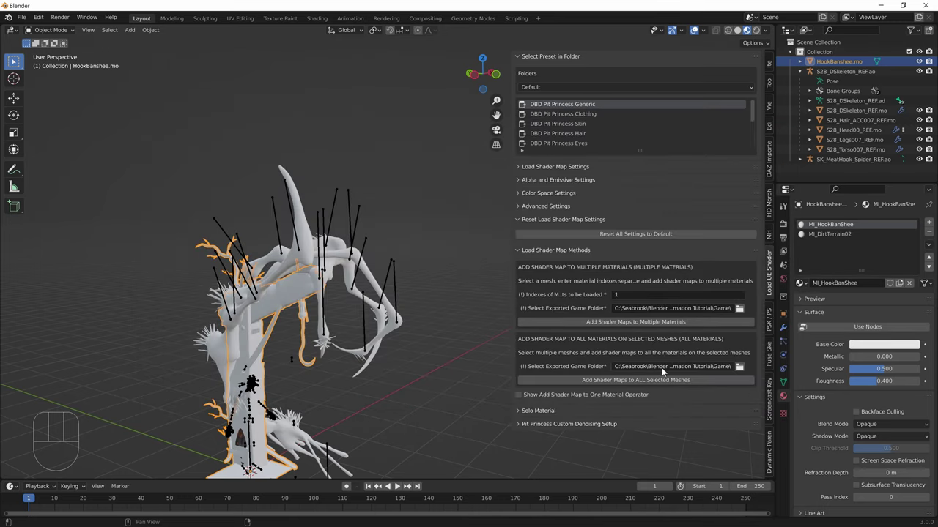
Add the meat hook spider mesh to the selection and add shader maps to all selected meshes.
left_click(370, 320, "shift")
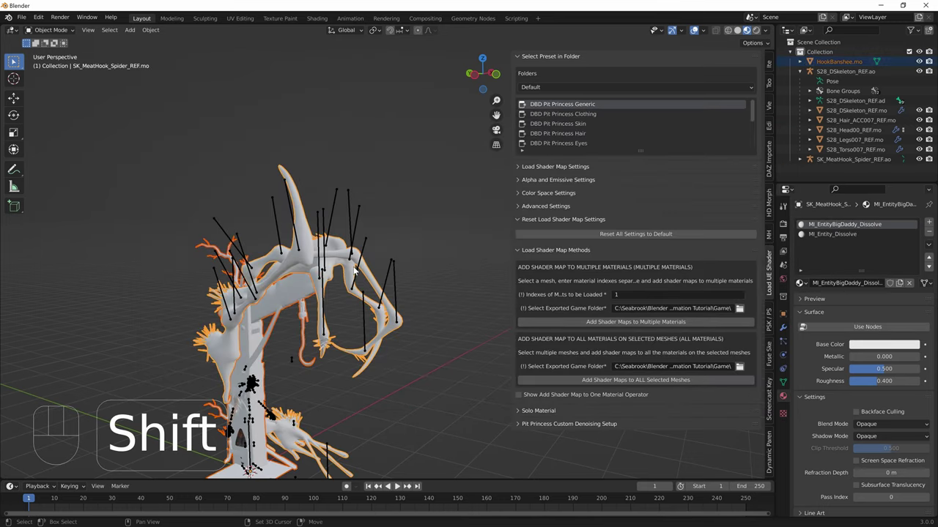
scroll(364, 205, "down", 3)
middle_click_drag(369, 243, 387, 140)
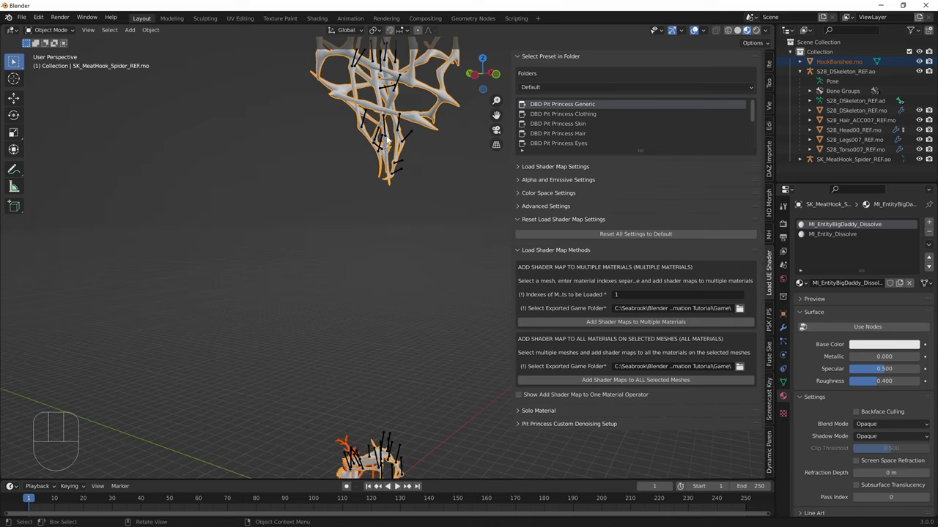
middle_click_drag(399, 262, 396, 73, "shift")
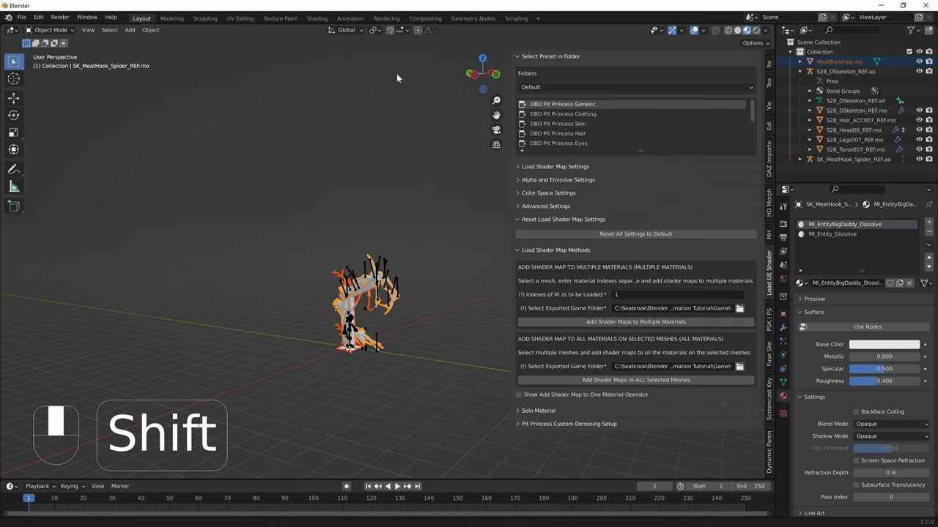
left_click(600, 380)
scroll(398, 257, "up", 4)
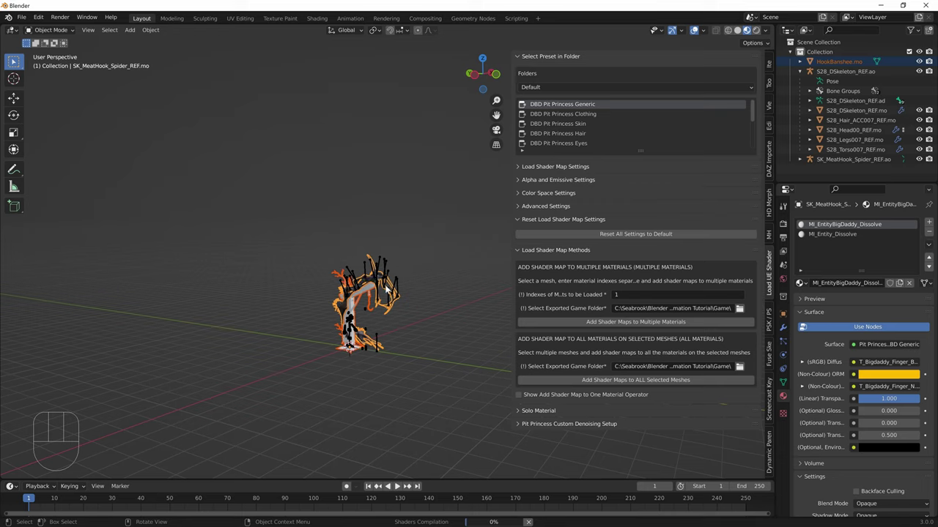
middle_click_drag(350, 337, 370, 134)
scroll(368, 329, "up", 3)
scroll(427, 339, "up", 5)
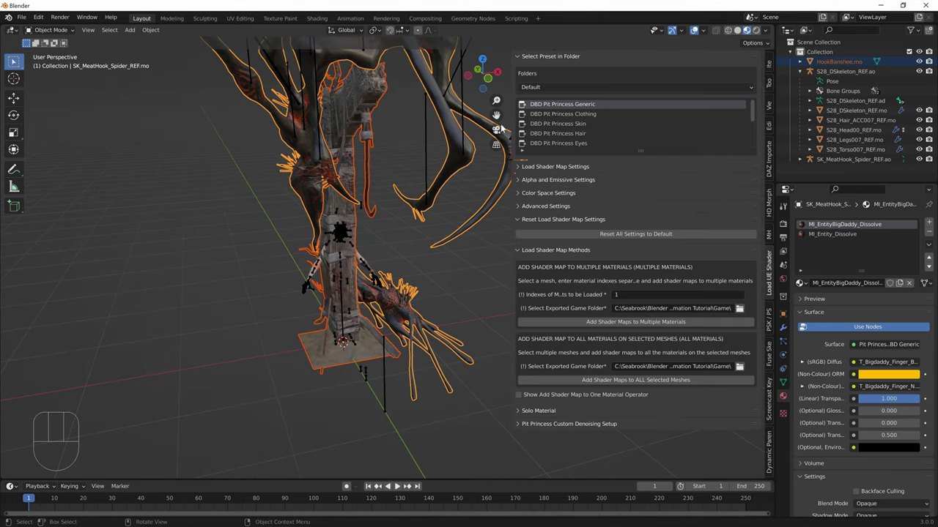
Select the S28_DSkeleton_REF armature and show the PSK/PSA Import settings in the sidebar.
key("b")
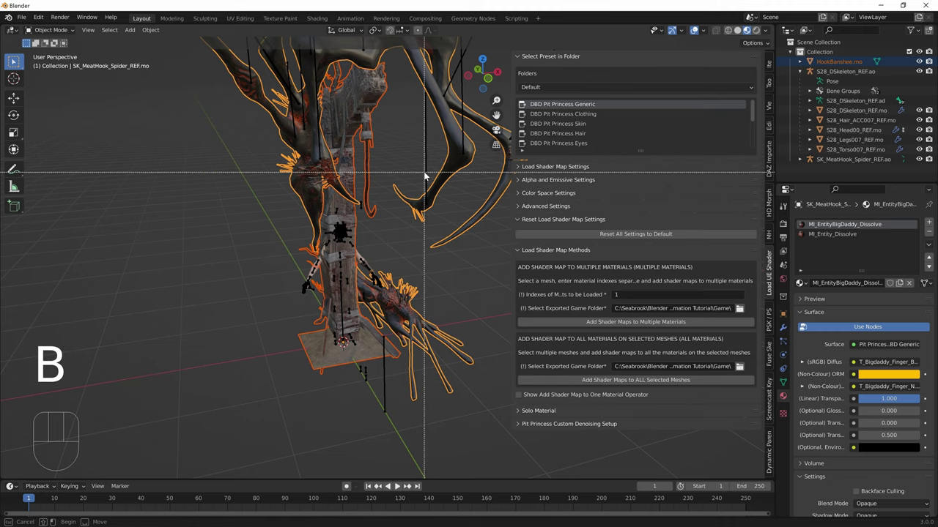
key("n")
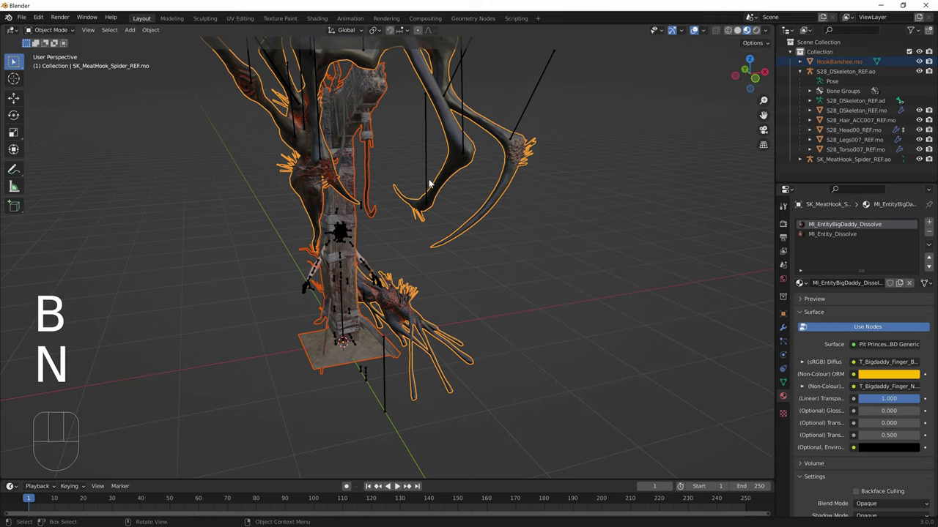
left_click(338, 238)
middle_click_drag(379, 241, 554, 294)
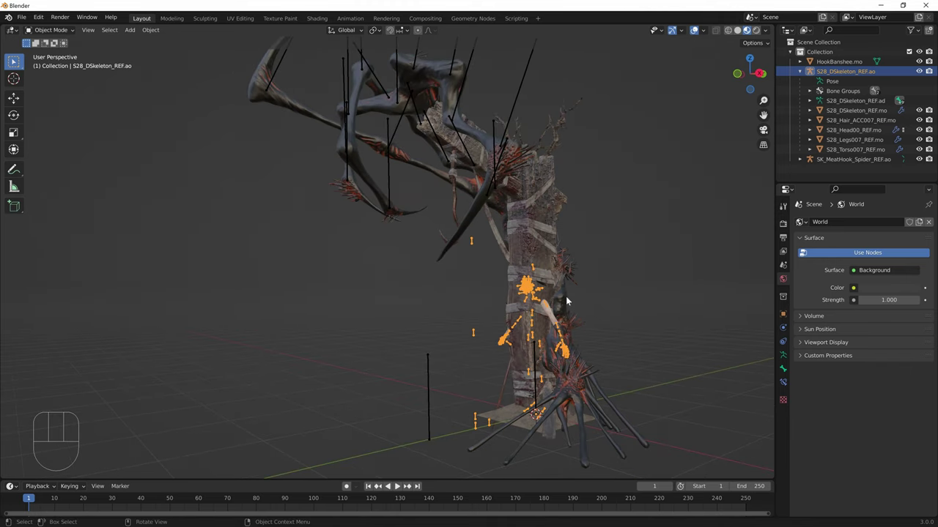
key("b")
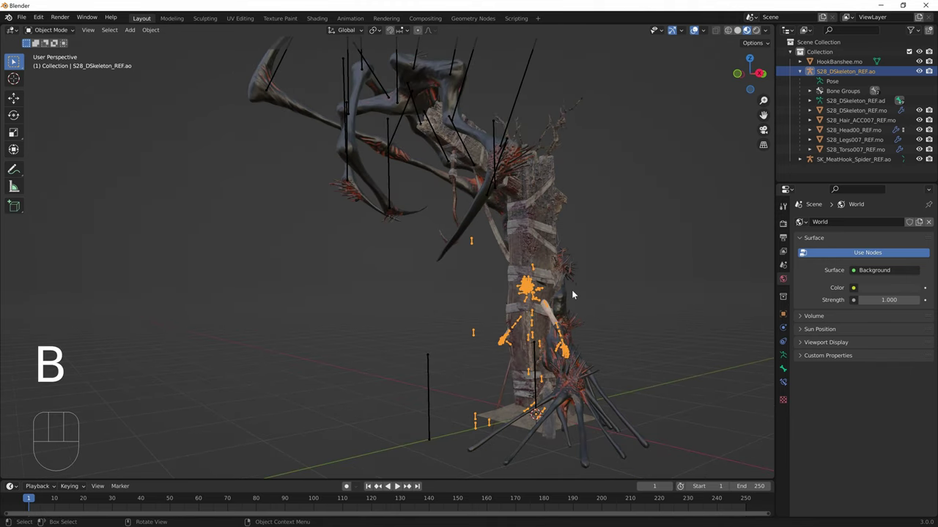
key("b")
key("n")
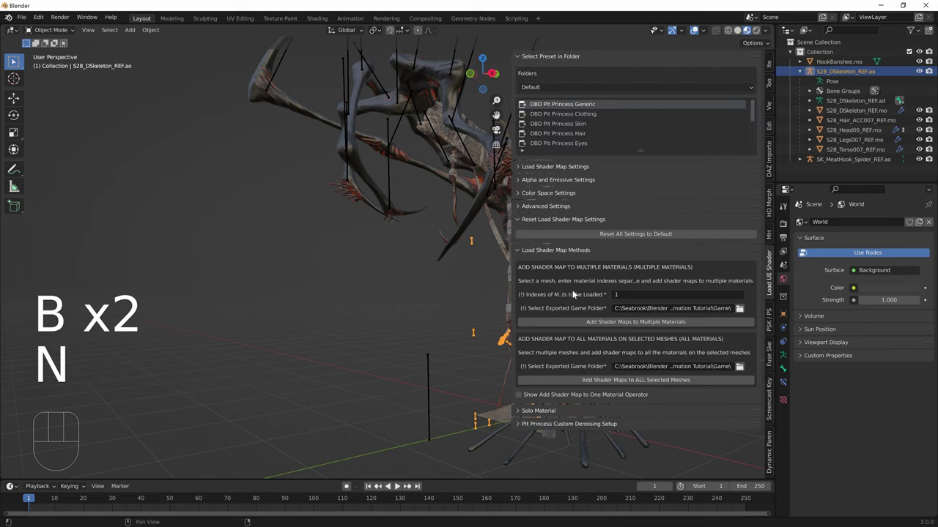
left_click(769, 318)
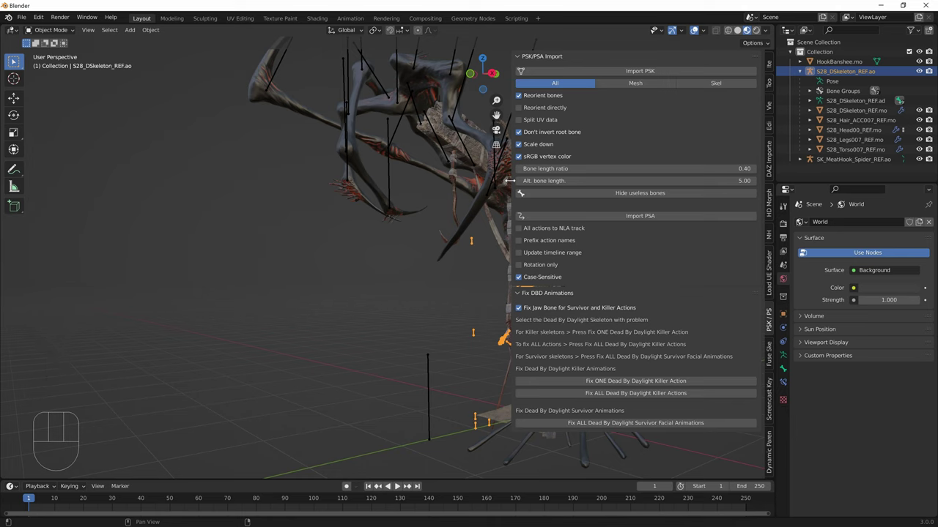
Narrow the import settings sidebar and select the S28_DSkeleton_REF armature in the viewport.
left_click_drag(510, 180, 623, 180)
middle_click_drag(564, 264, 517, 312, "shift")
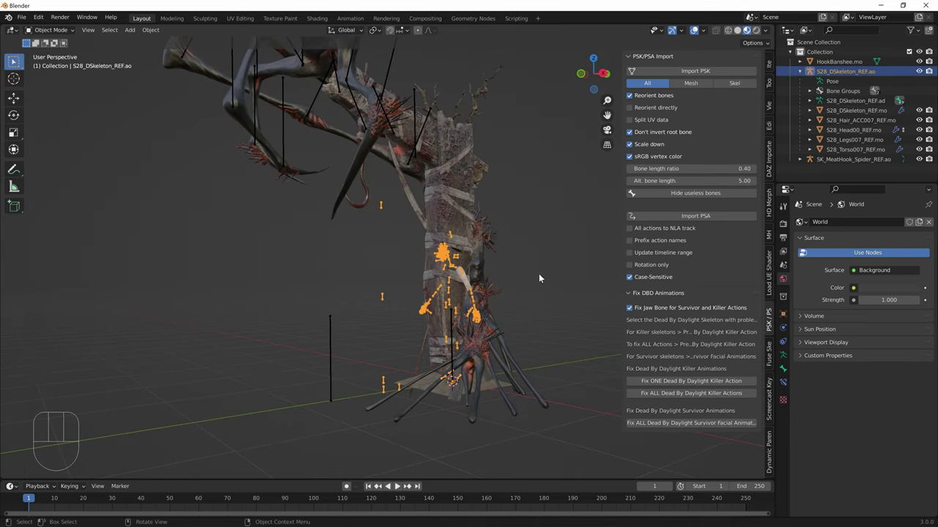
left_click(465, 287)
left_click(465, 287)
left_click(469, 290)
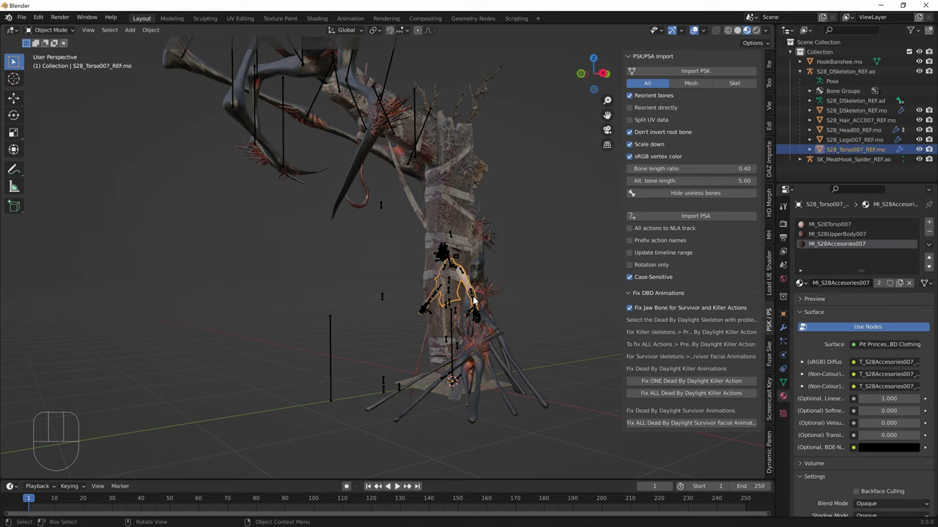
left_click(473, 301)
middle_click_drag(484, 293, 513, 284)
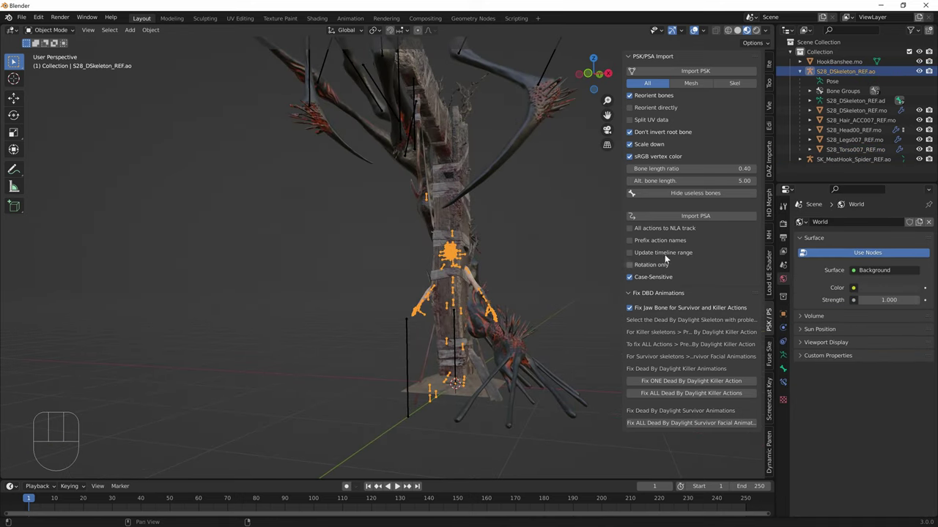
left_click(665, 215)
left_click(208, 316)
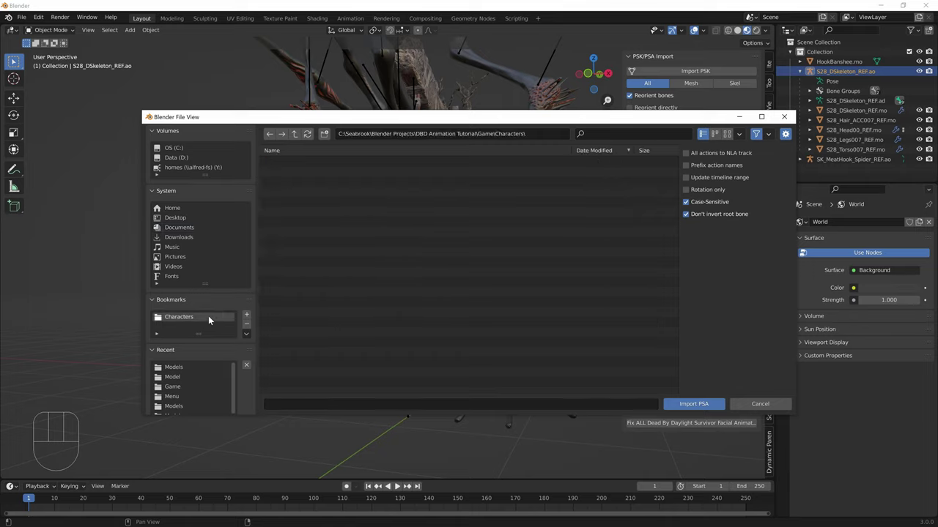
double_click(301, 168)
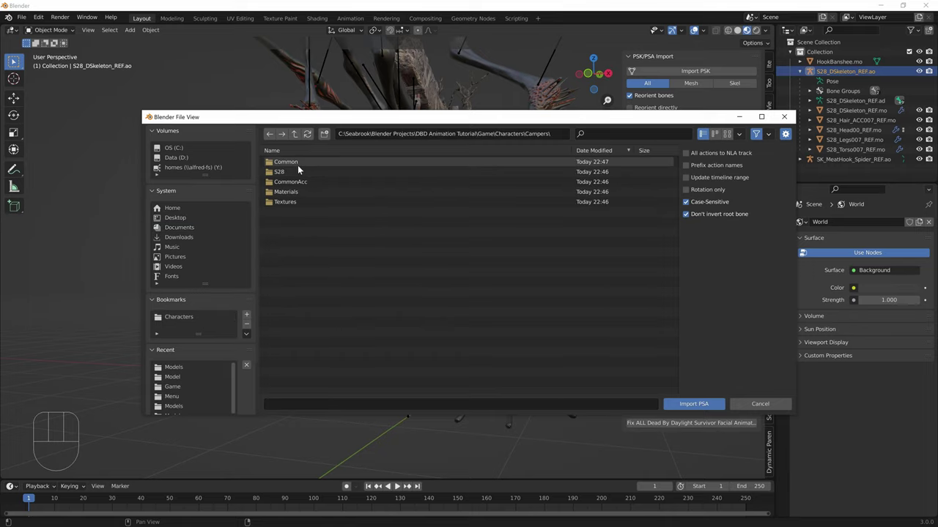
double_click(298, 162)
double_click(299, 162)
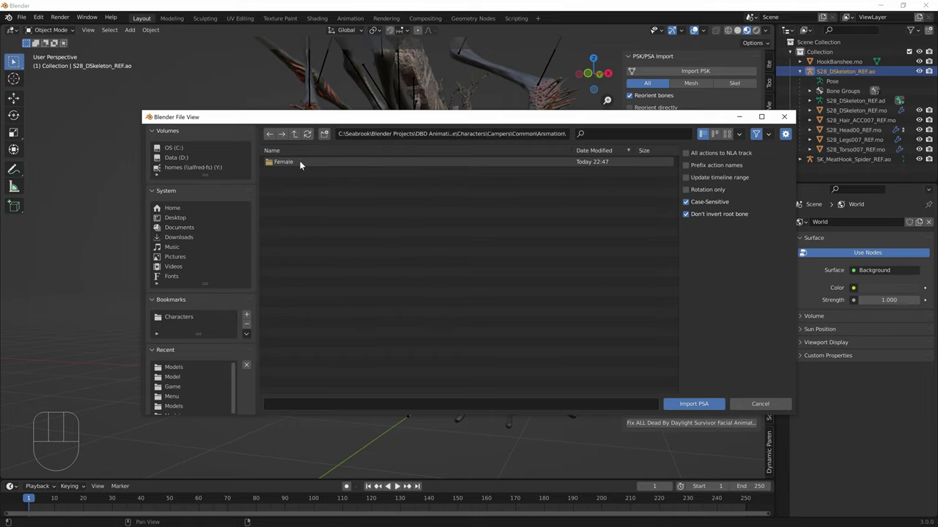
double_click(301, 161)
double_click(301, 161)
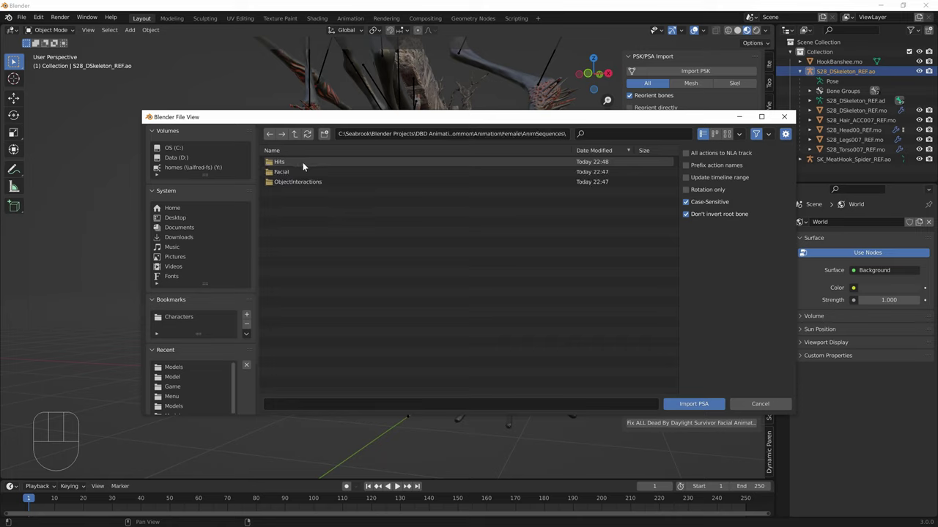
double_click(304, 183)
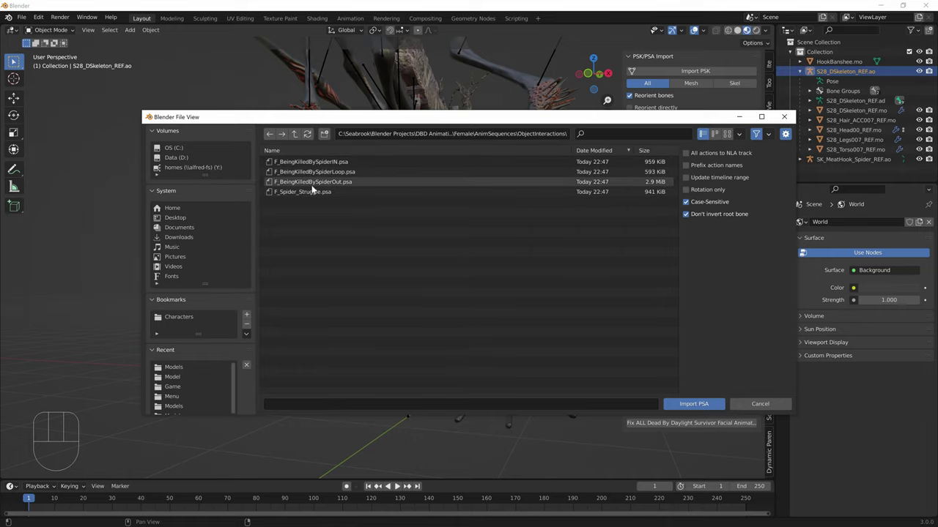
left_click(292, 192)
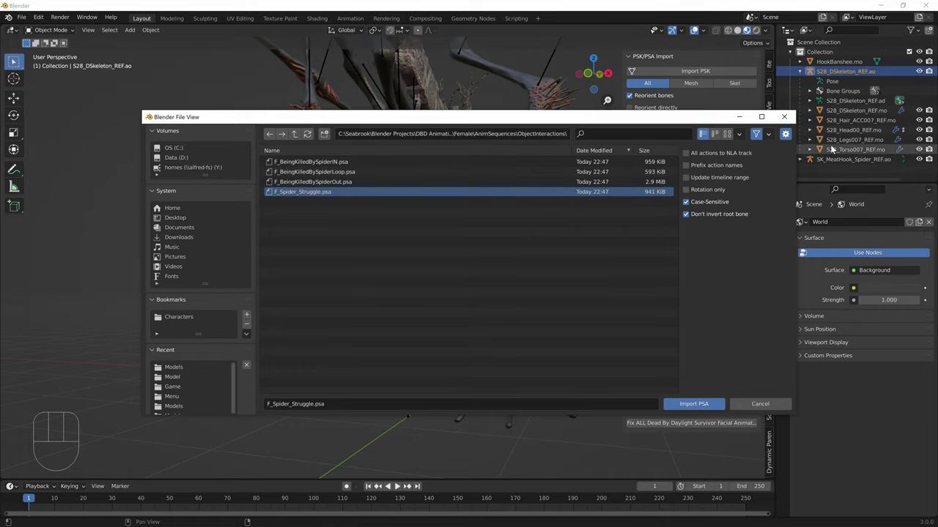
left_click(783, 117)
Switch to UE Viewer's package browser and open the female AnimSequences folder under Game, Characters, Campers, Common, Animation.
key("super")
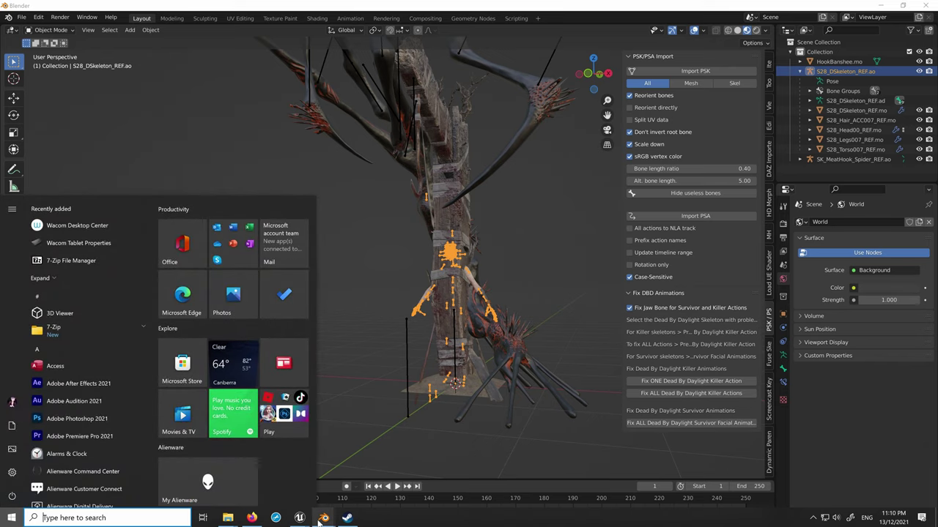
mouse_move(299, 517)
left_click(354, 477)
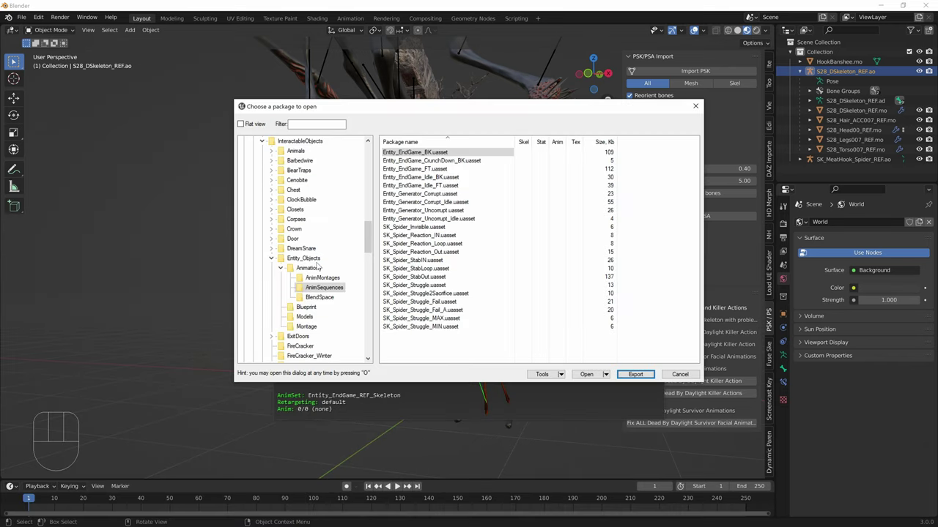
scroll(317, 267, "up", 10)
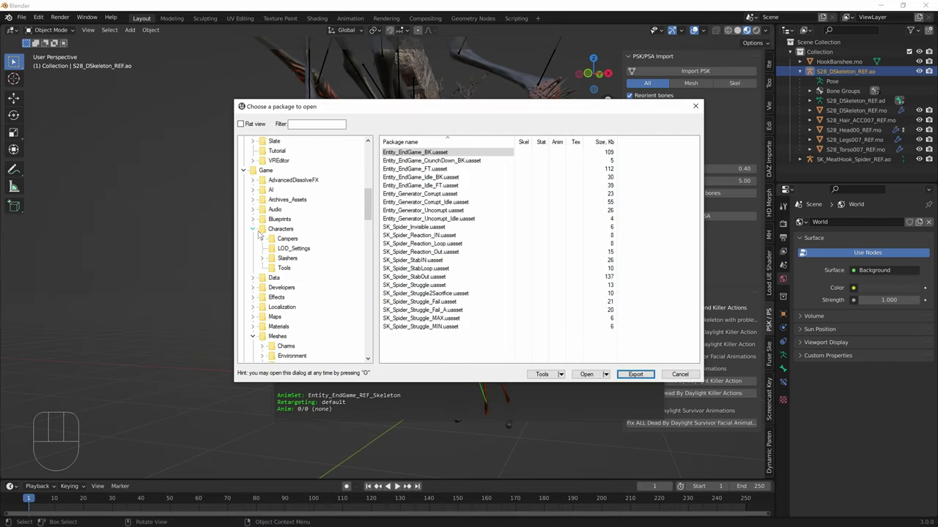
left_click(263, 239)
left_click(298, 212)
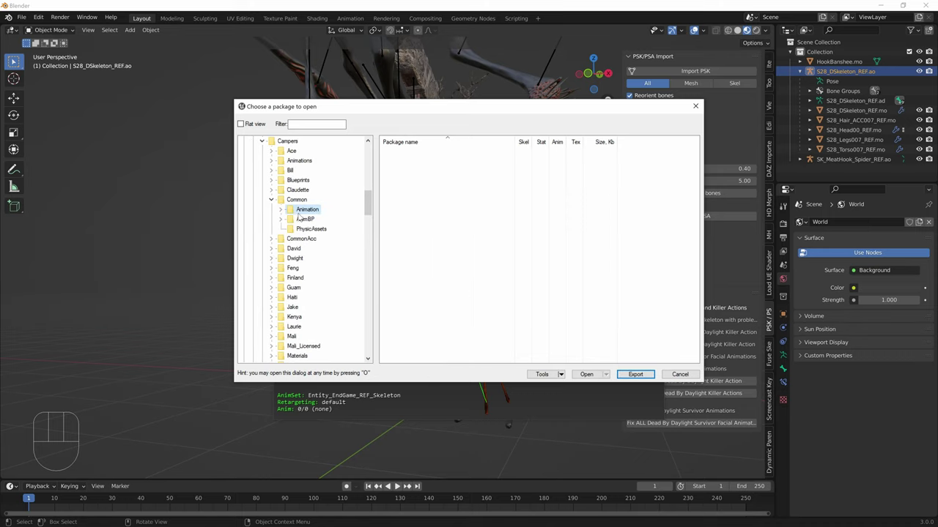
left_click(281, 211)
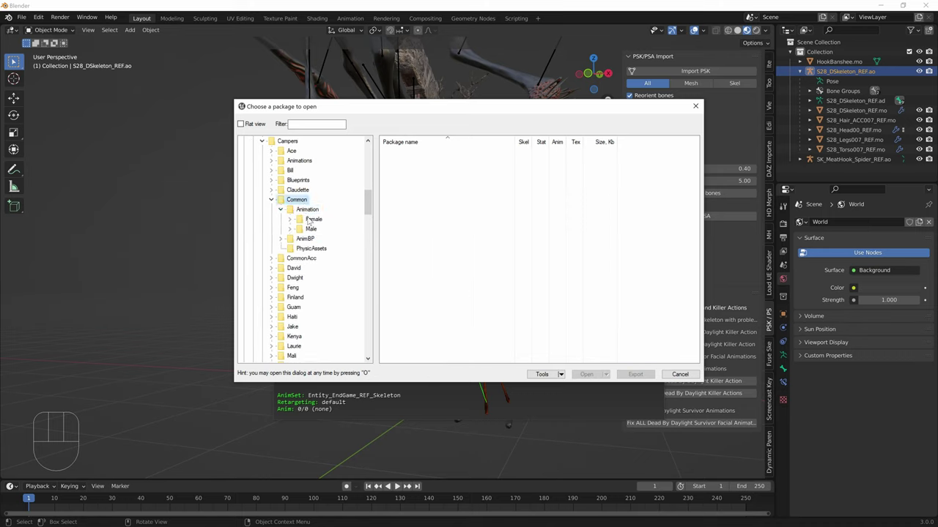
double_click(300, 220)
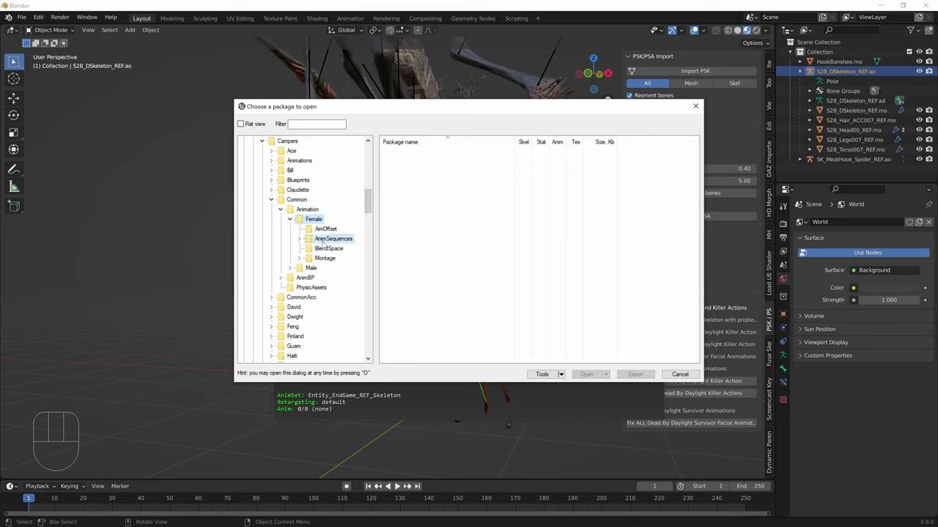
double_click(320, 240)
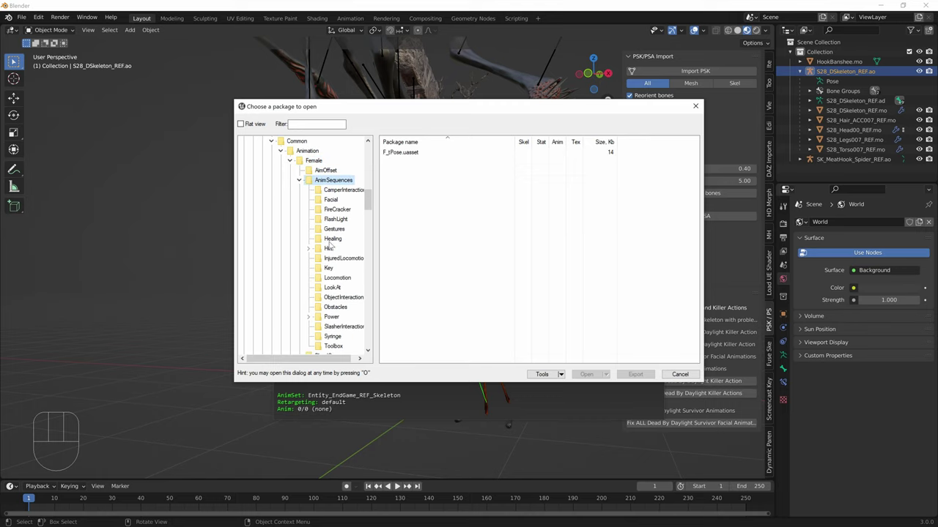
Export F_Spider_Struggle2Sacrifice.uasset from the female ObjectInteractions folder into the DBD Animation Tutorial folder.
left_click(342, 189)
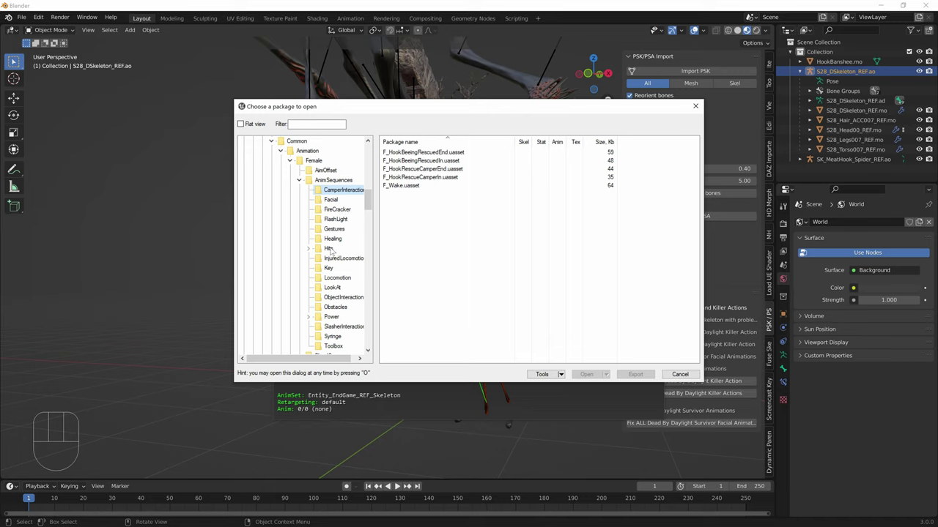
left_click(335, 297)
scroll(425, 206, "down", 15)
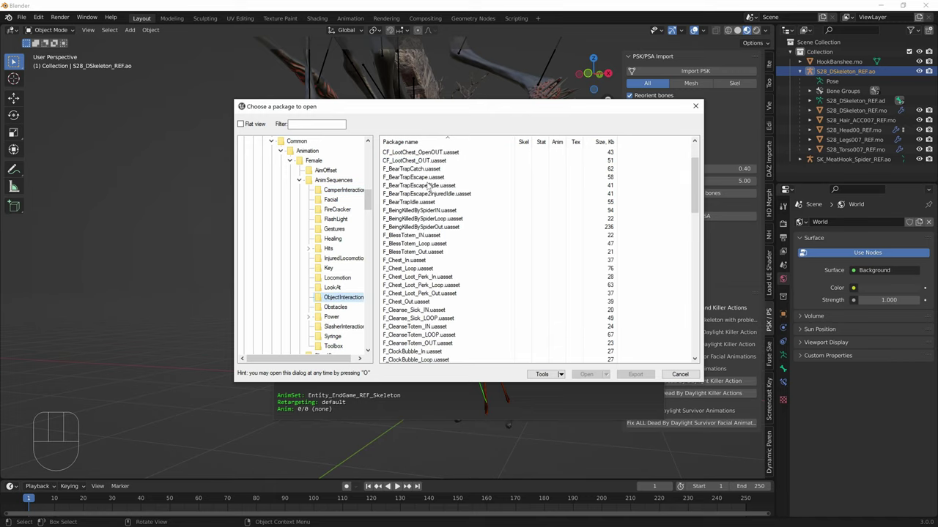
scroll(426, 205, "down", 15)
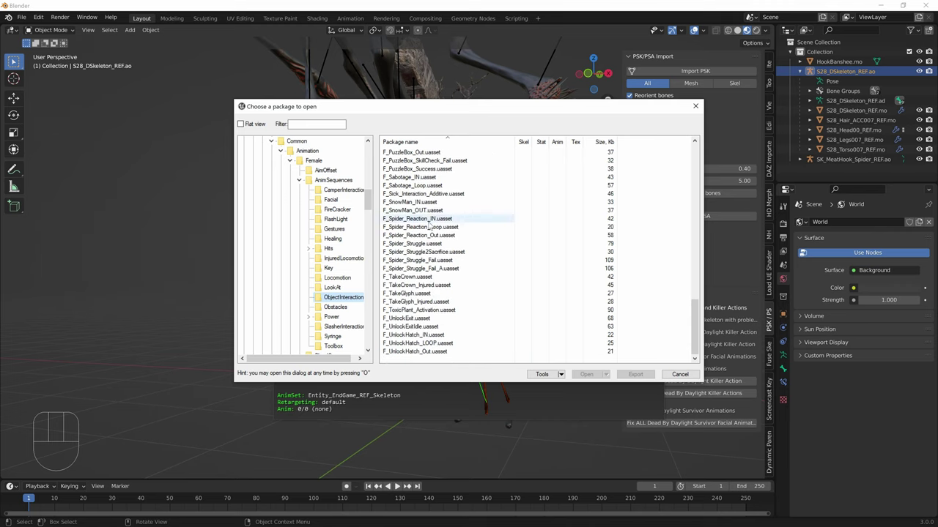
left_click(426, 251)
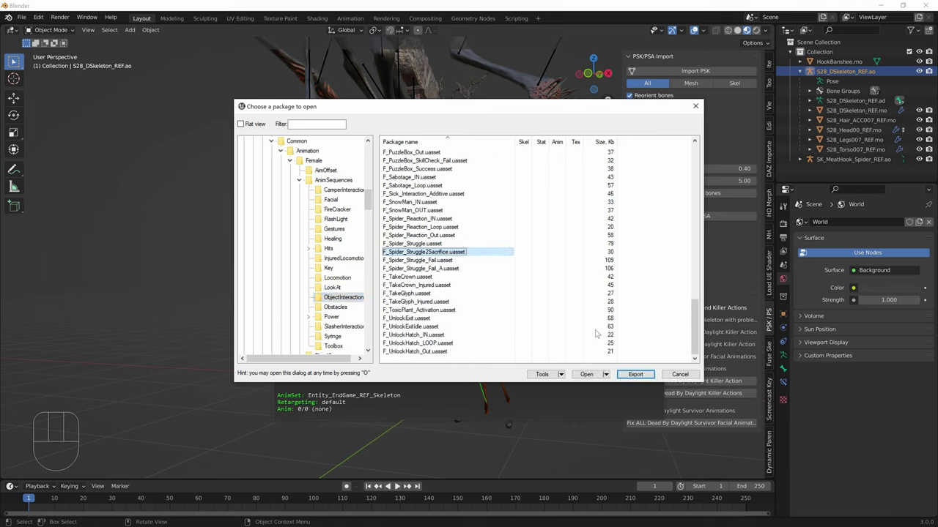
left_click(624, 374)
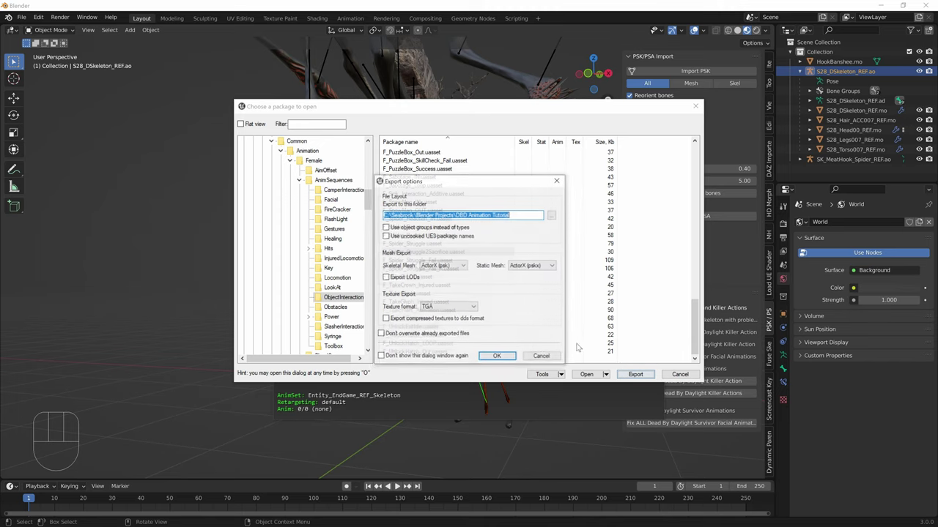
left_click(497, 357)
Return to Blender, start a PSA import for the survivor armature and bookmark the exported female AnimSequences folder.
left_click(71, 267)
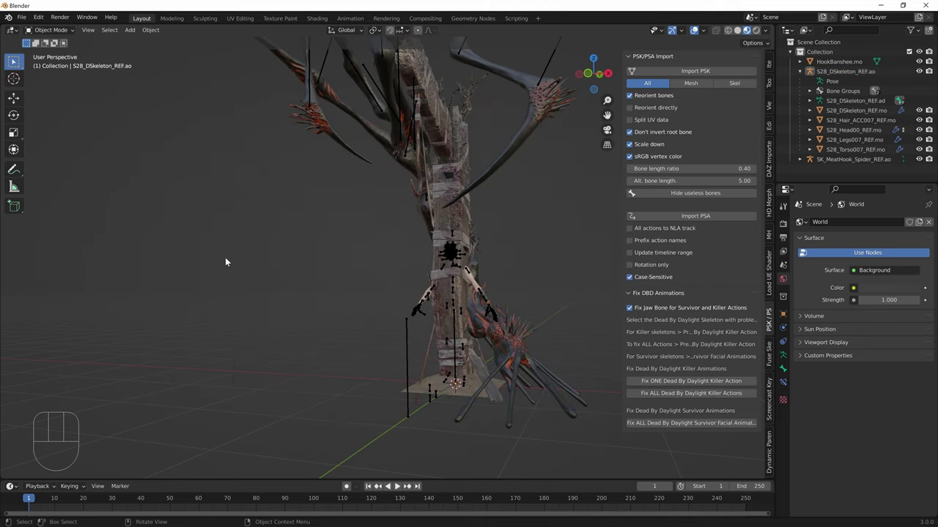
left_click(457, 269)
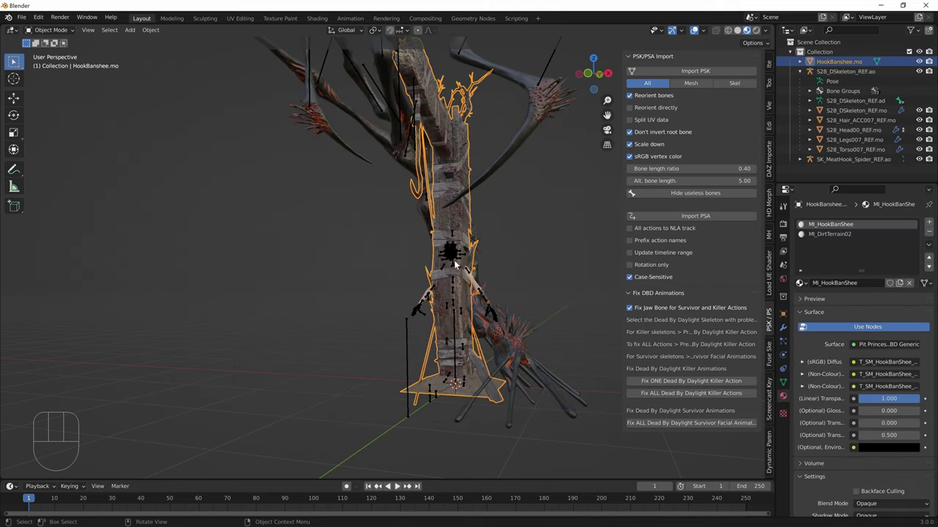
left_click(689, 216)
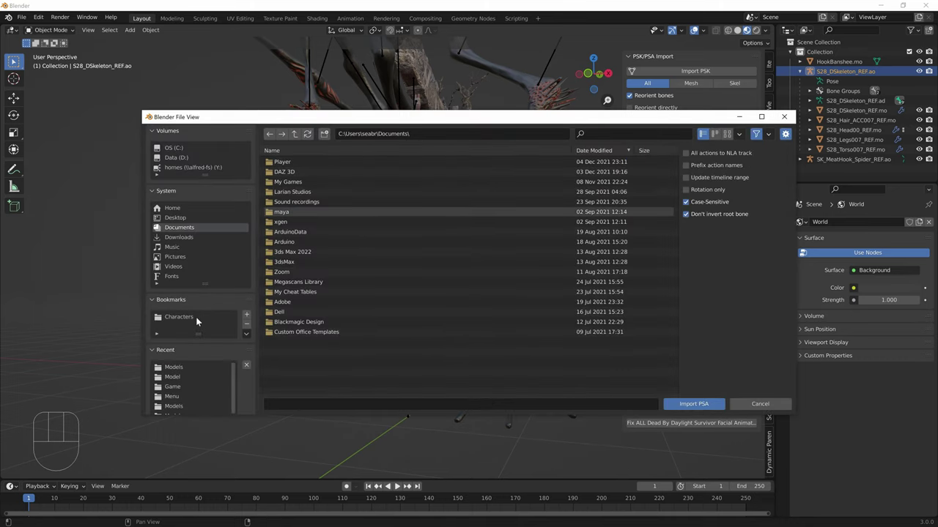
left_click(197, 316)
double_click(283, 173)
double_click(282, 162)
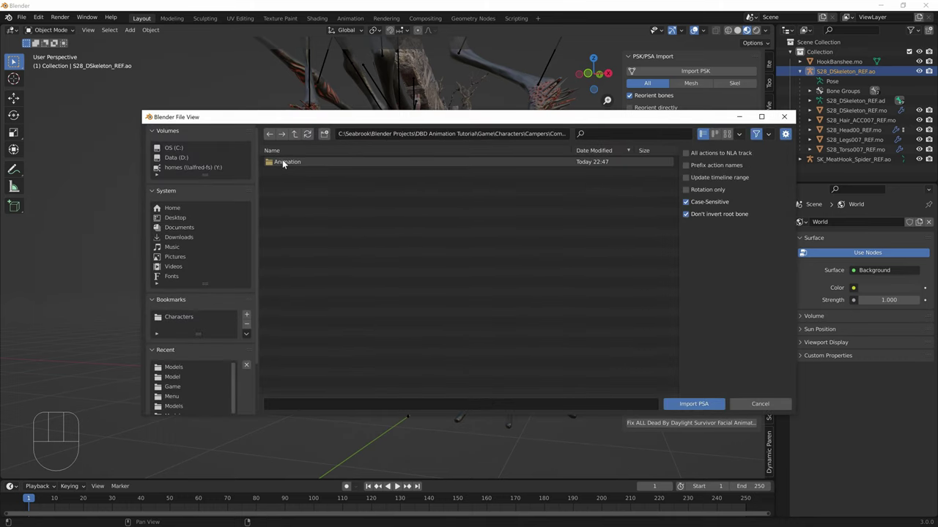
double_click(285, 162)
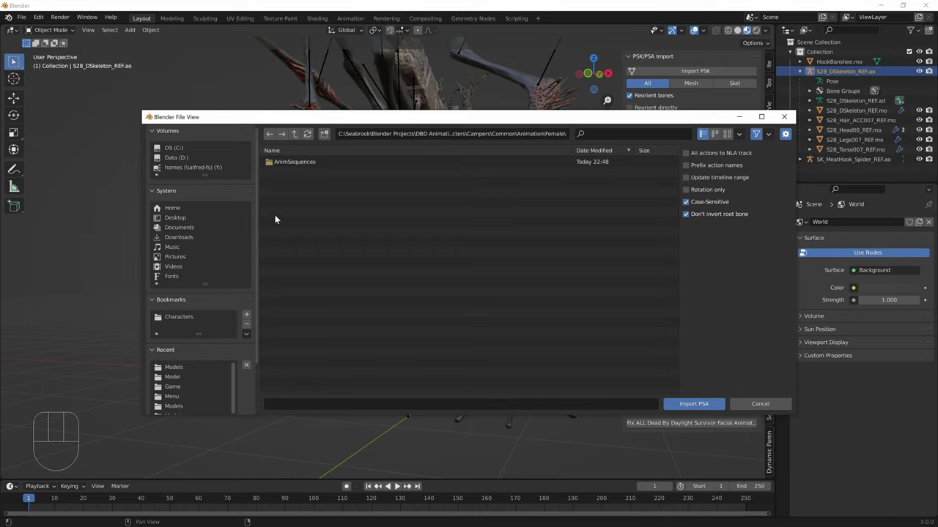
double_click(278, 162)
left_click(247, 316)
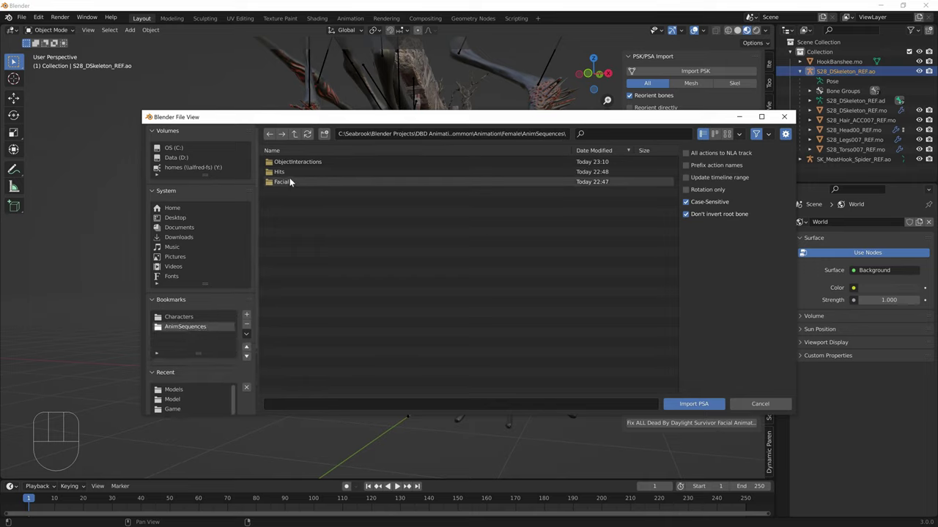
Import F_Spider_Struggle2Sacrifice.psa from the ObjectInteractions folder onto the S28 armature.
double_click(281, 162)
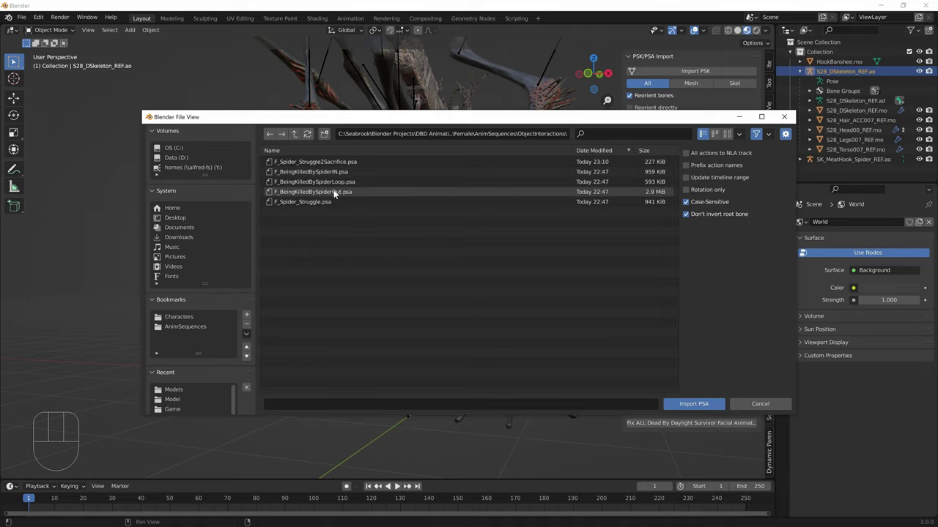
double_click(298, 161)
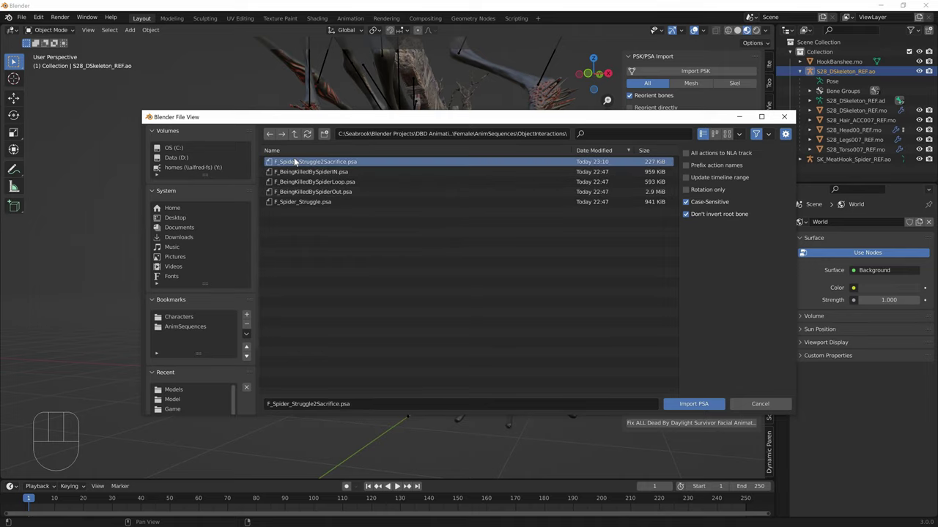
middle_click_drag(441, 292, 441, 256)
Select the S28_DSkeleton_REF armature and move it along the global Y axis, away from the post towards the hook.
left_click(471, 218)
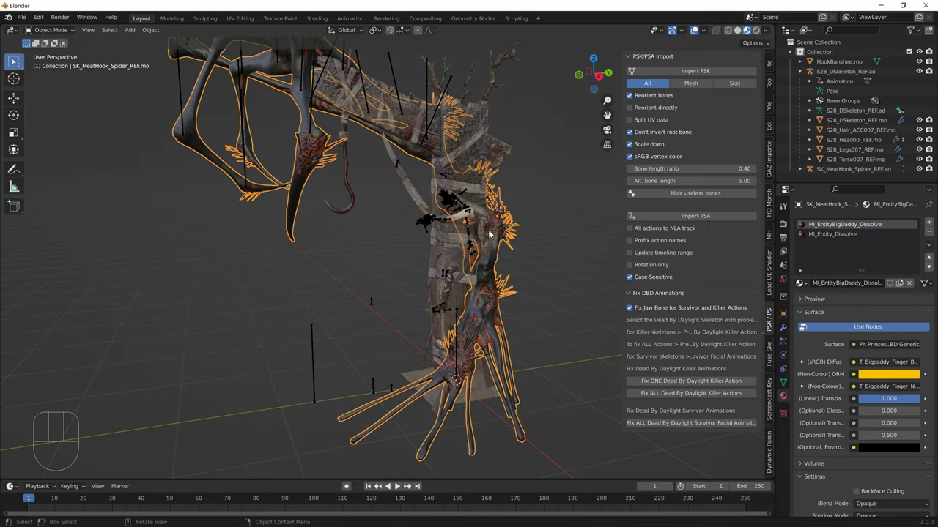
left_click(466, 227)
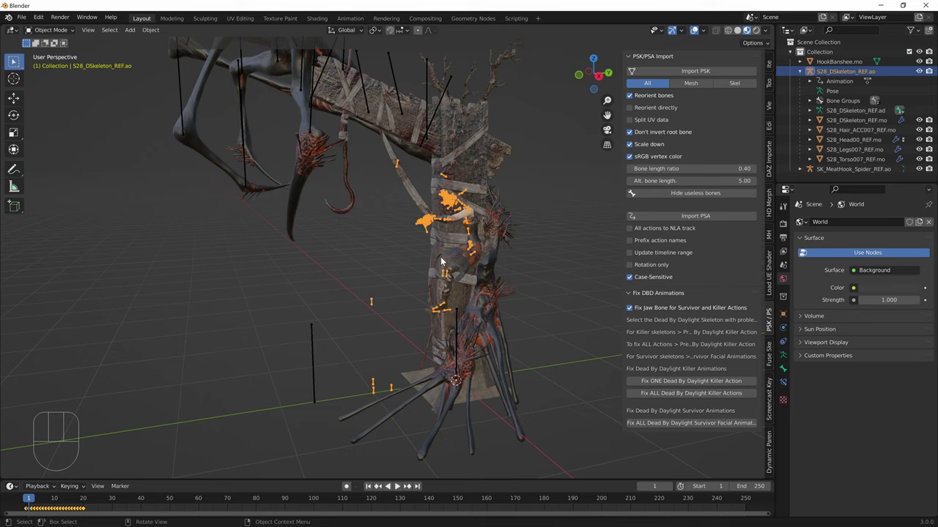
key("g")
key("ctrl+z")
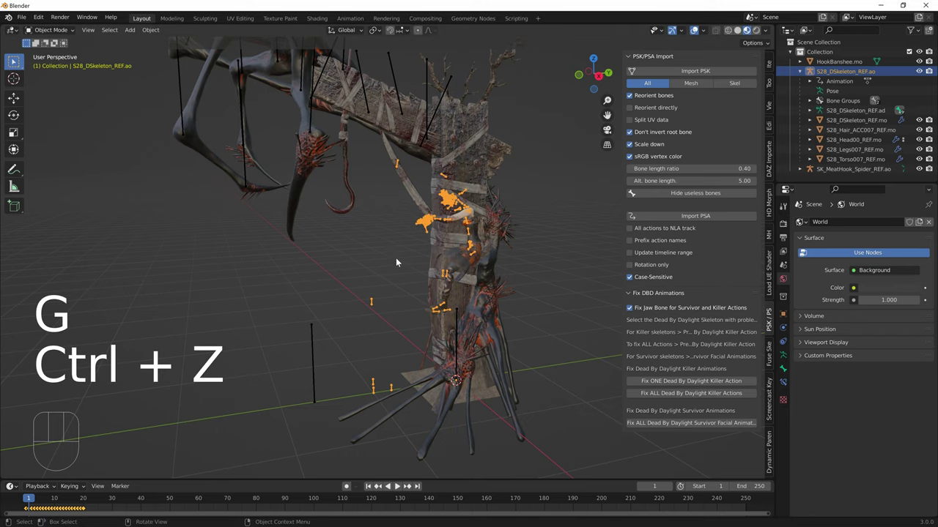
key("g")
key("y")
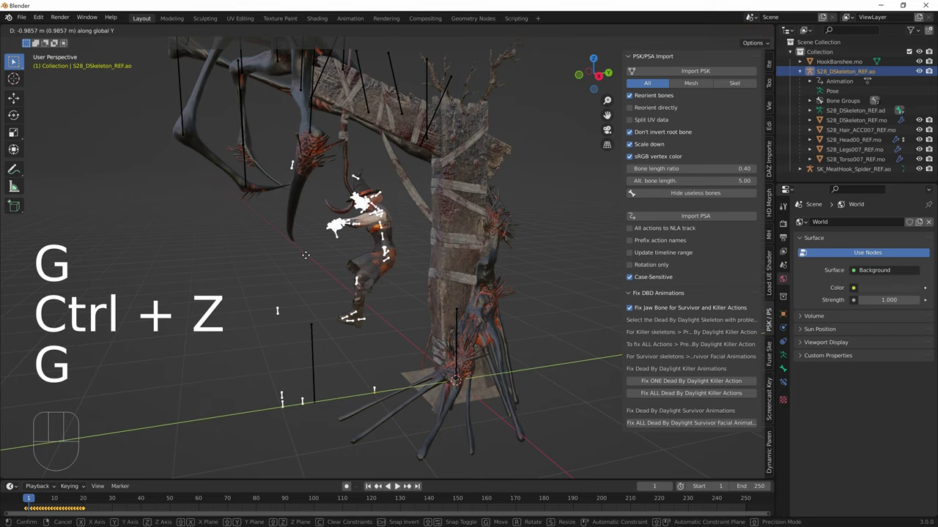
left_click(283, 251)
Adjust the height of the S28 armature along the global Z axis to line the survivor up with the hook.
middle_click_drag(283, 250, 380, 238)
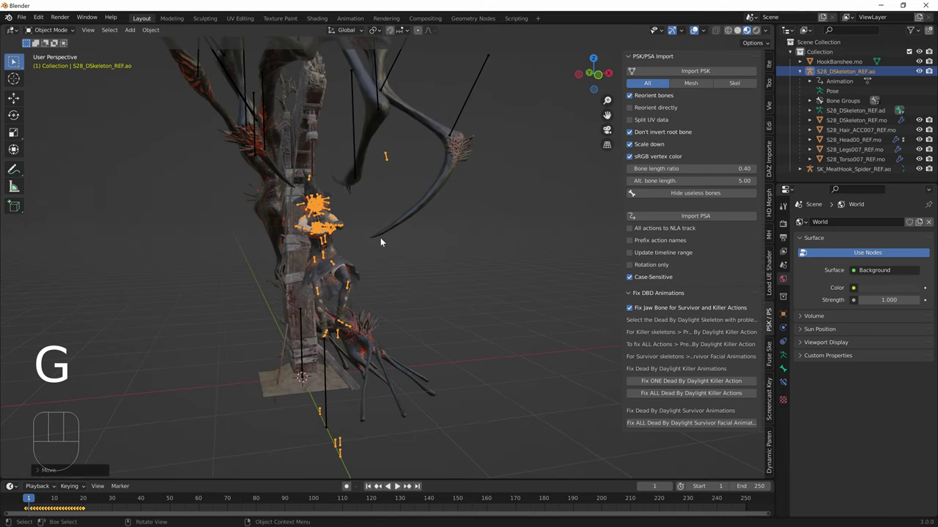
middle_click_drag(367, 206, 347, 277)
key("g")
key("z")
left_click(406, 274)
key("g")
key("z")
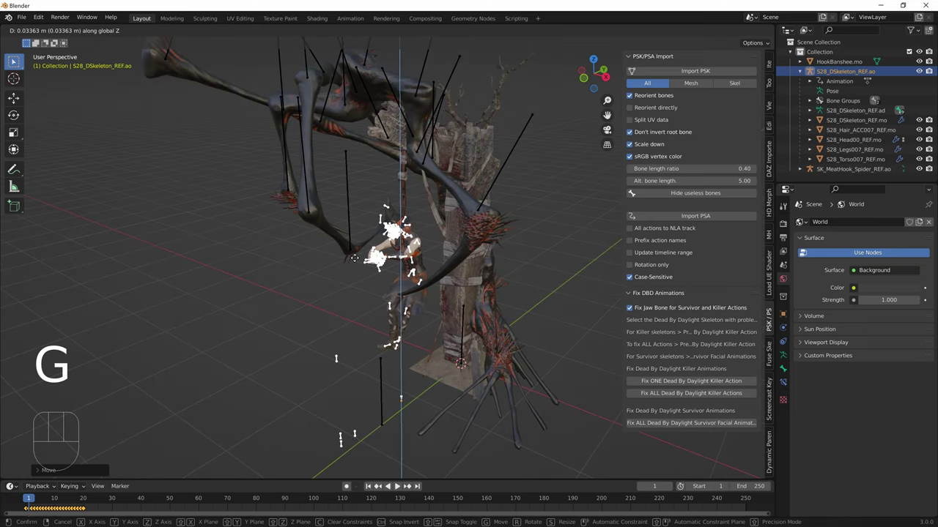
Raise the survivor skeleton about 0.03 m along the global Z axis and select the meat hook spider armature.
left_click(354, 258)
middle_click_drag(354, 257, 418, 251)
scroll(429, 254, "down", 4)
left_click(392, 177)
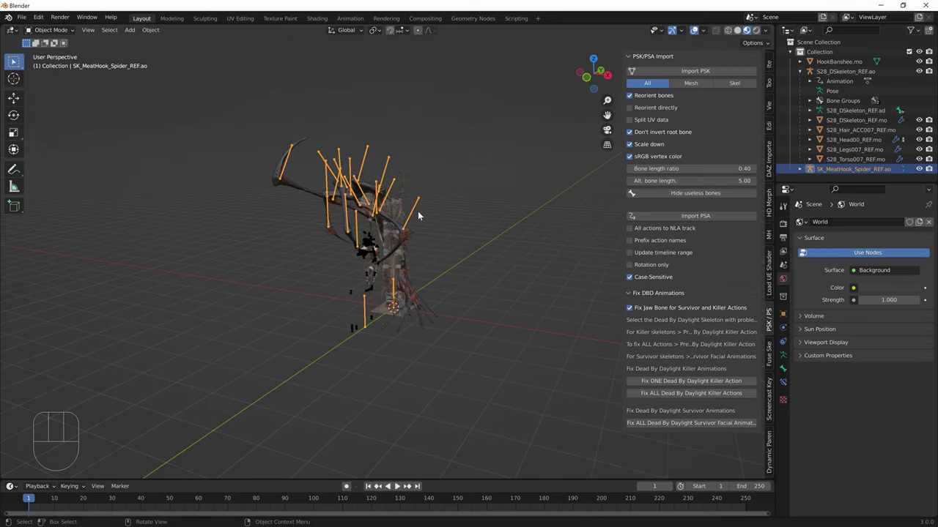
Start a PSA animation import for the spider armature and browse to the DBD Animation Tutorial project's Game folder.
middle_click_drag(419, 214, 462, 215)
key("b")
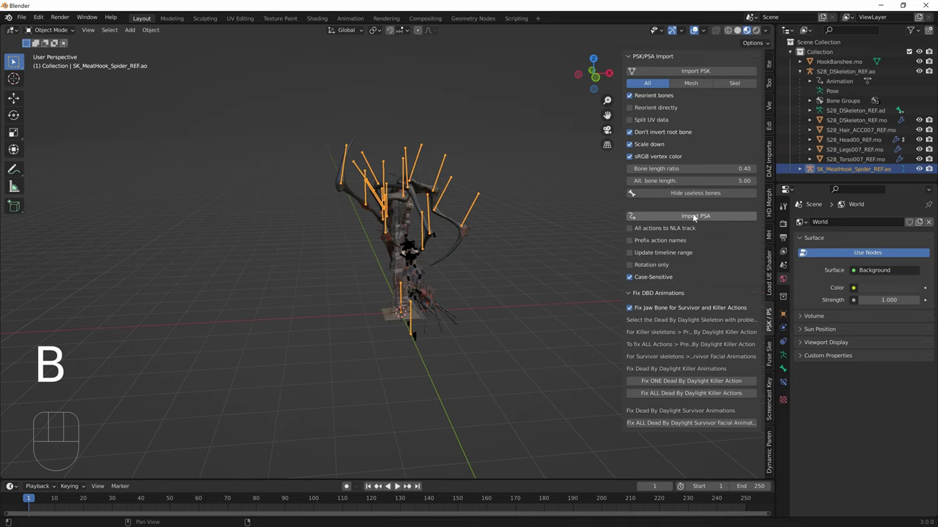
left_click(485, 196)
left_click(476, 206)
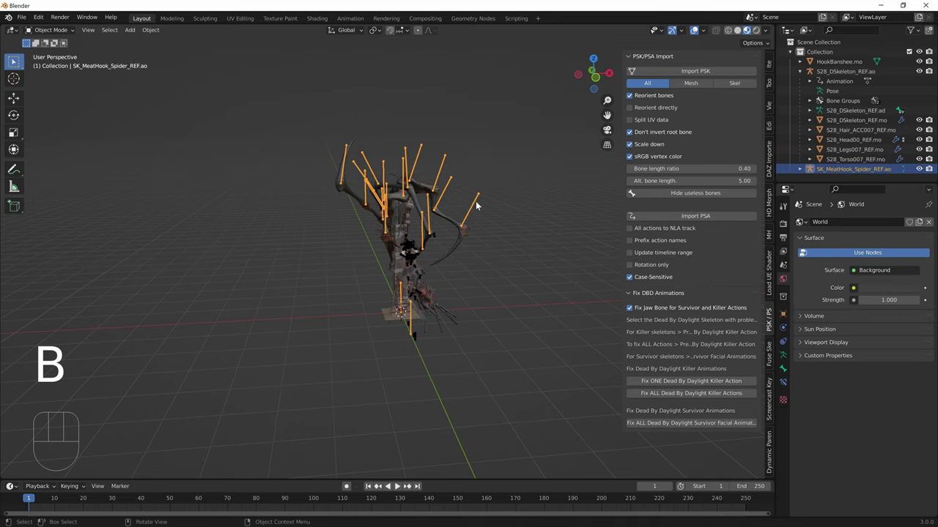
left_click(647, 214)
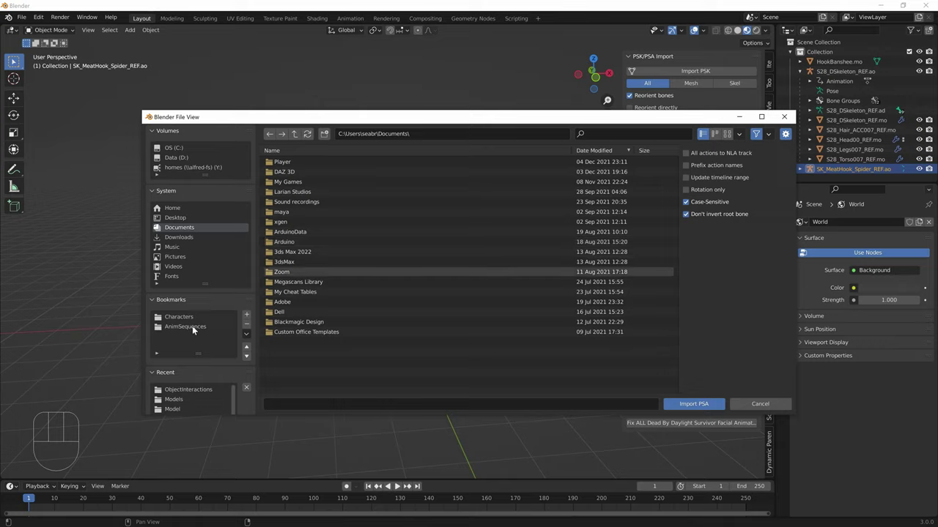
left_click(188, 326)
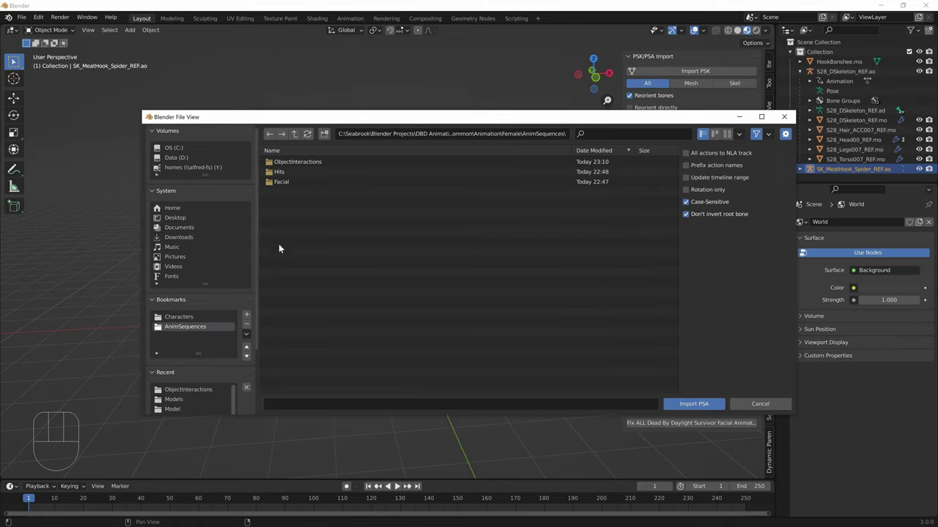
left_click(200, 316)
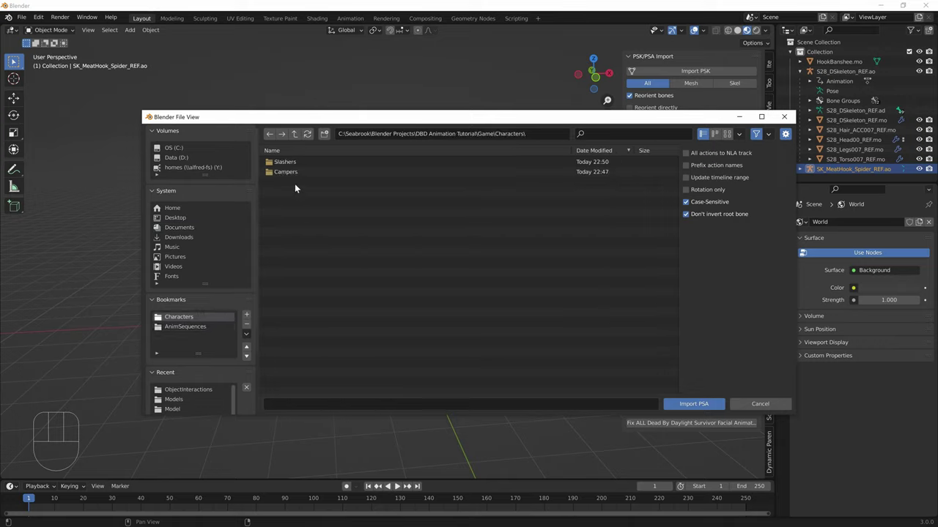
left_click(293, 136)
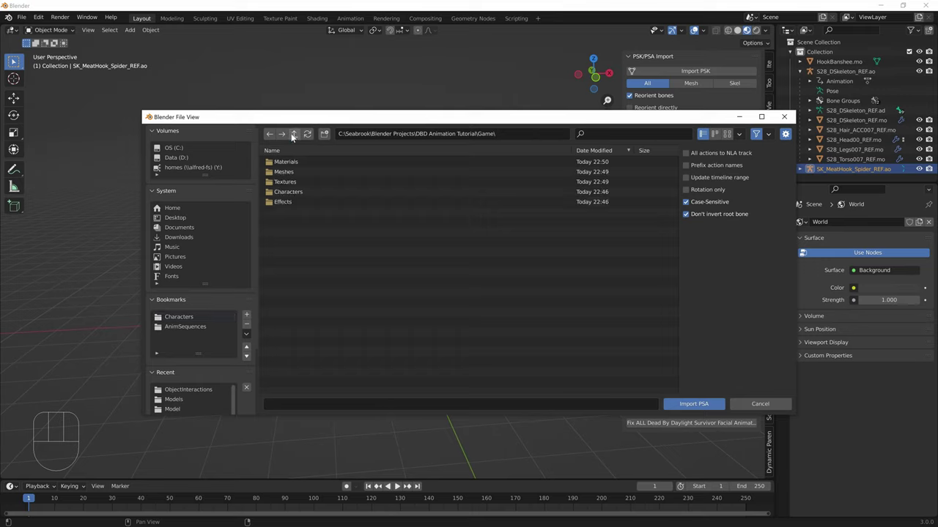
Import SK_Spider_Struggle2Sacrifice.psa from the AnimSequences folder under Meshes, InteractableObjects, Entity_Objects, Animations.
left_click(317, 171)
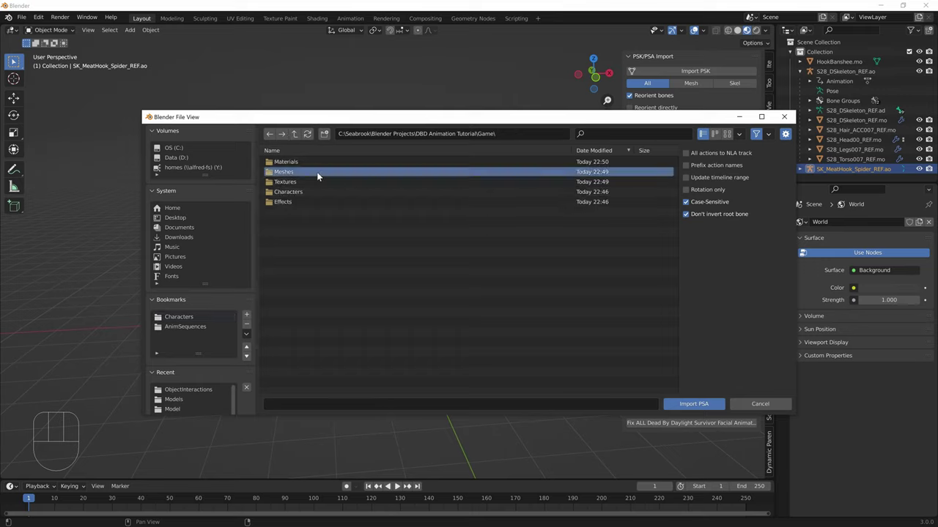
left_click(306, 161)
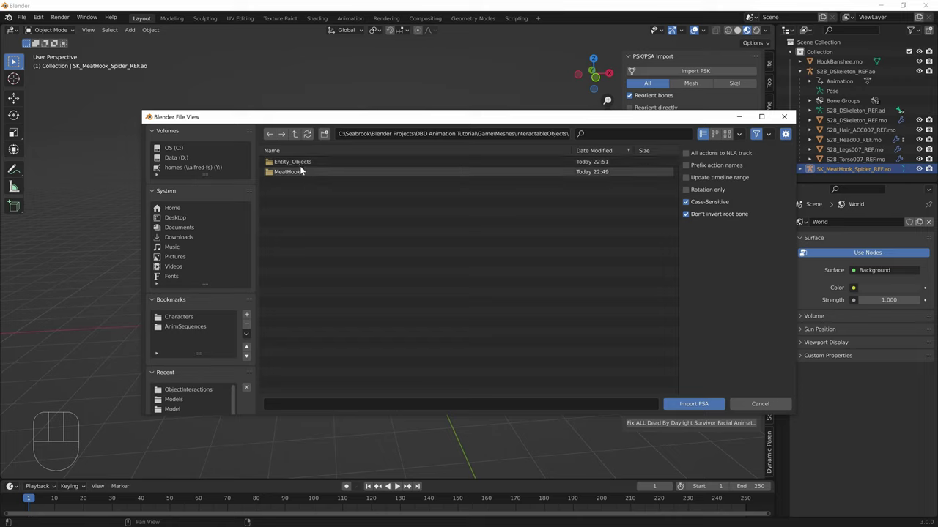
double_click(305, 162)
double_click(300, 163)
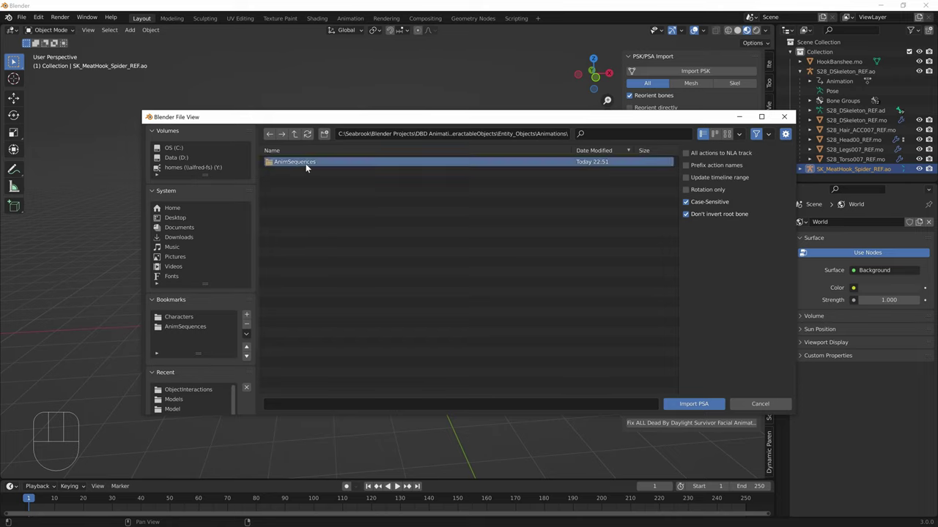
double_click(305, 163)
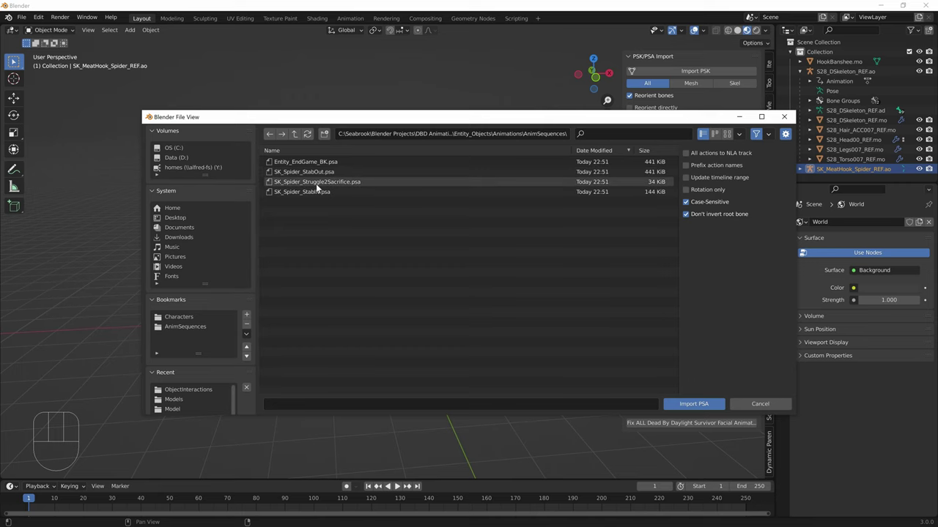
double_click(315, 182)
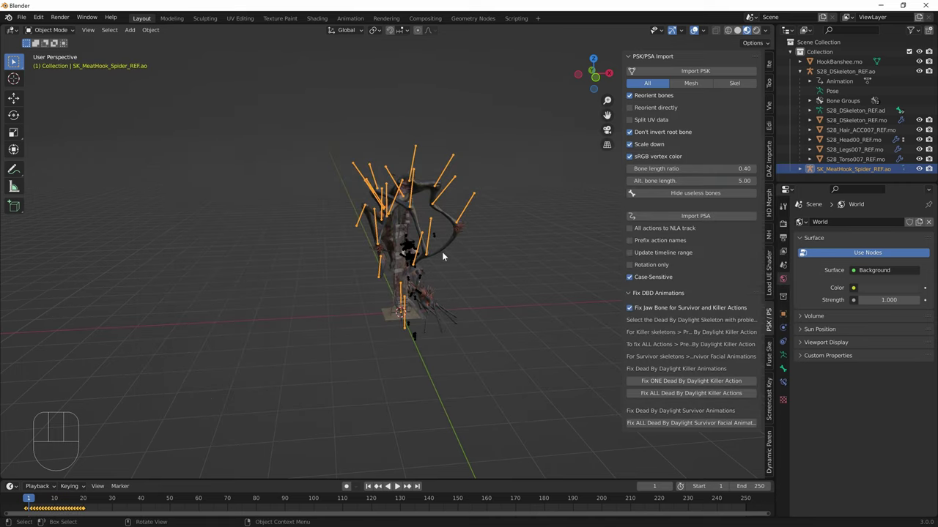
Play the imported spider animation together with the survivor's and inspect the survivor up close.
key("space")
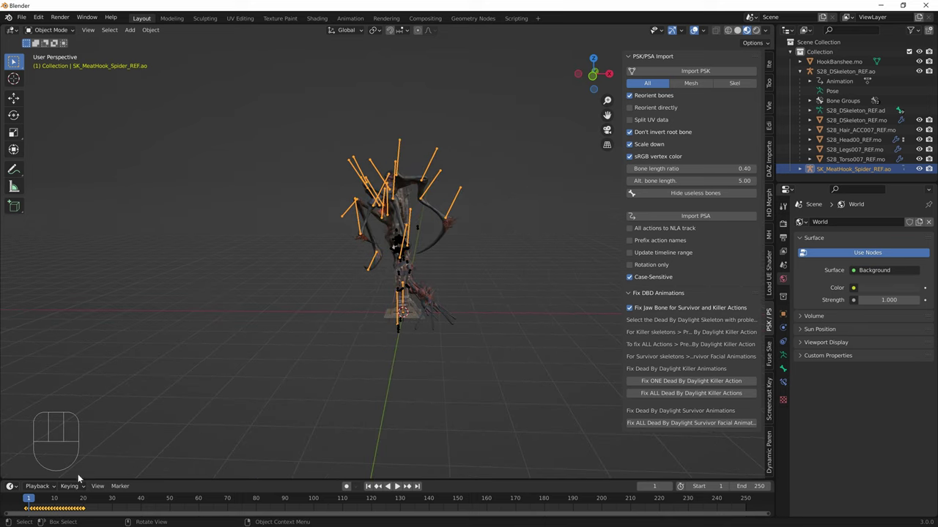
left_click(25, 503)
key("shift+space")
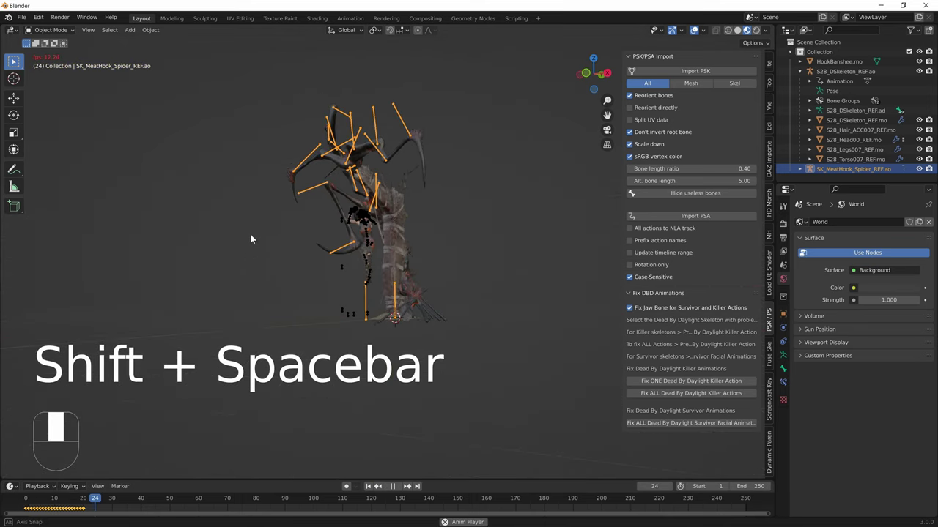
scroll(253, 237, "up", 5)
key("shift+space")
key("shift+space")
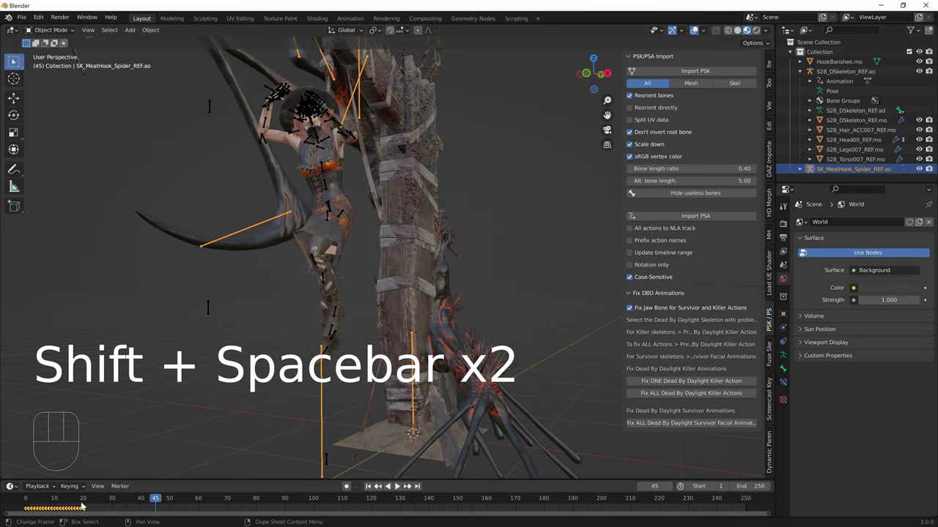
Replay both animations from frame 0 and check how the spider's legs line up with the survivor.
left_click_drag(63, 506, 26, 509)
key("shift+space")
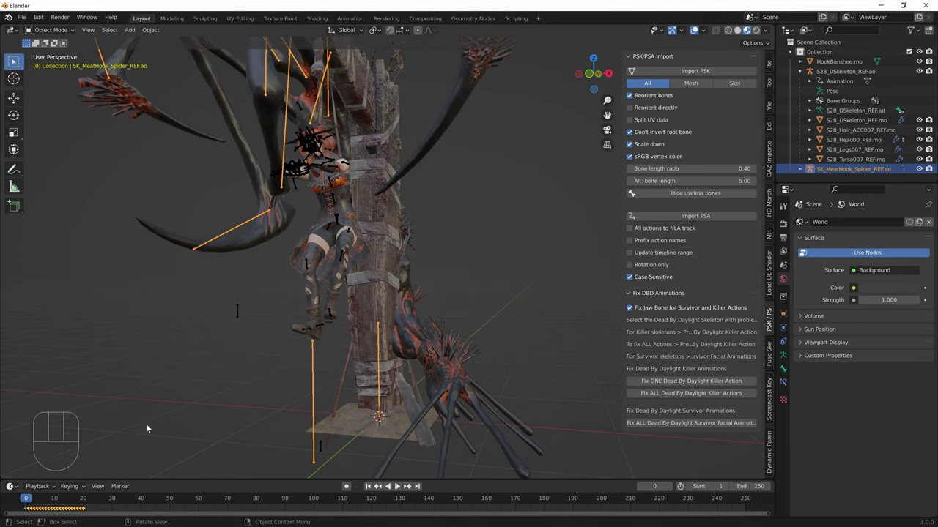
key("shift+space")
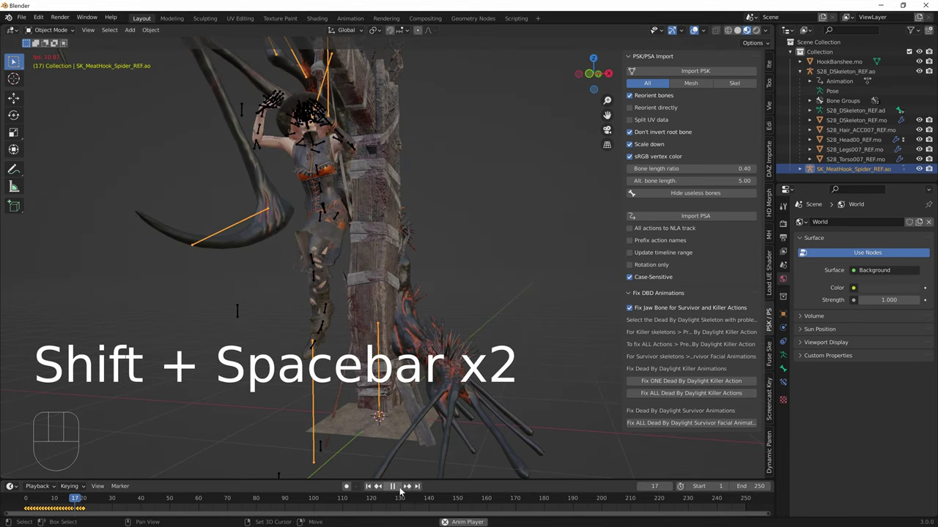
left_click(92, 504)
key("space")
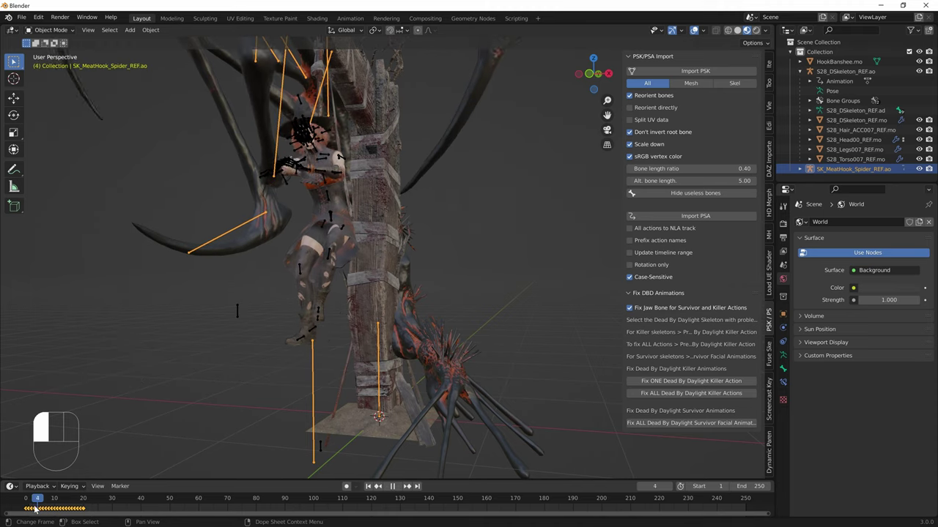
left_click(26, 509)
key("shift+space")
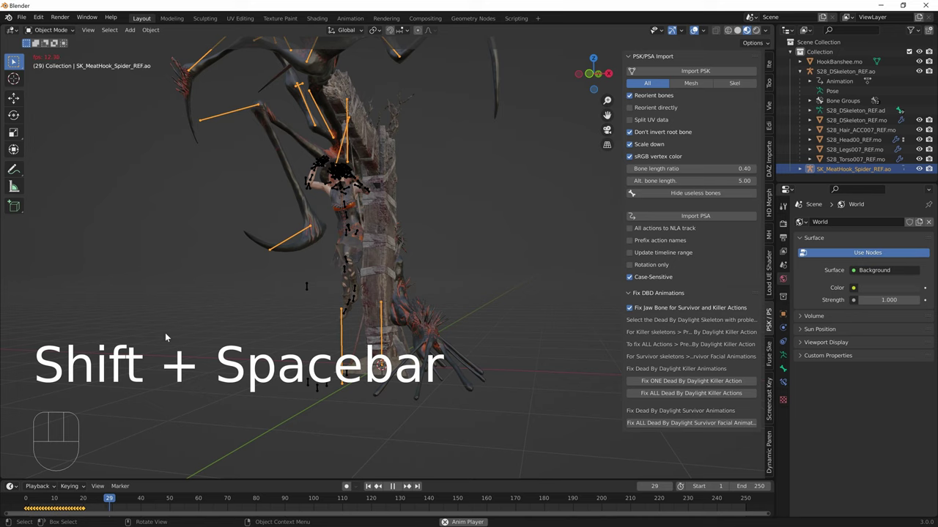
key("shift+space")
Select the survivor's skeleton S28_DSkeleton_REF.ao in the scene.
middle_click_drag(329, 278, 211, 159)
left_click(322, 198)
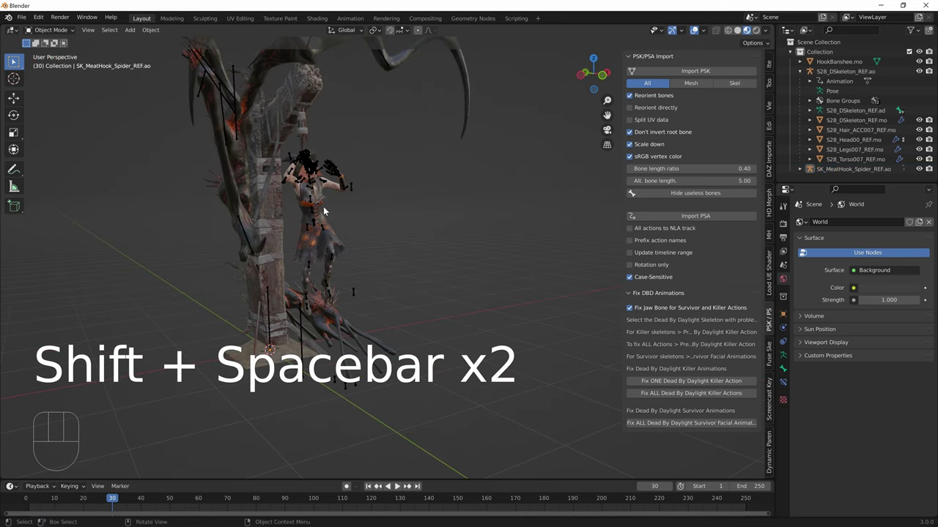
left_click(321, 197)
left_click(320, 194)
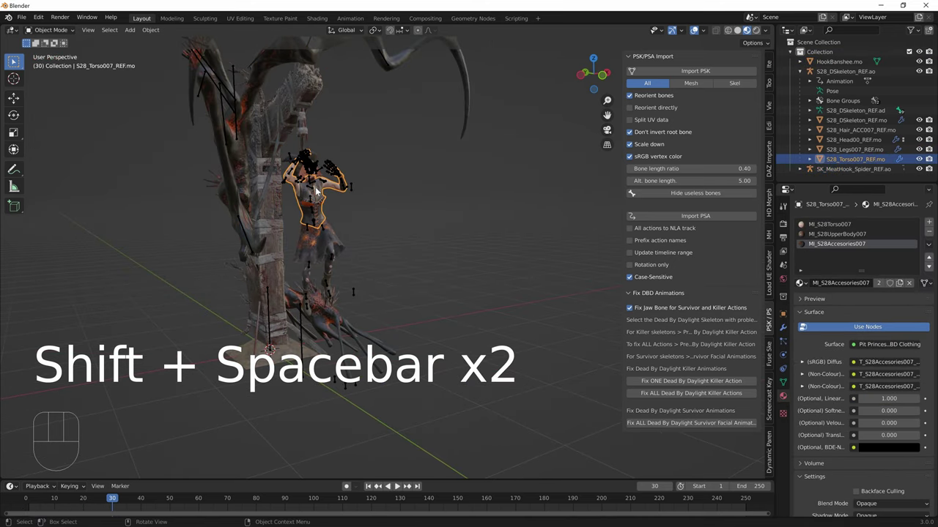
left_click(316, 192)
middle_click_drag(419, 279, 382, 239)
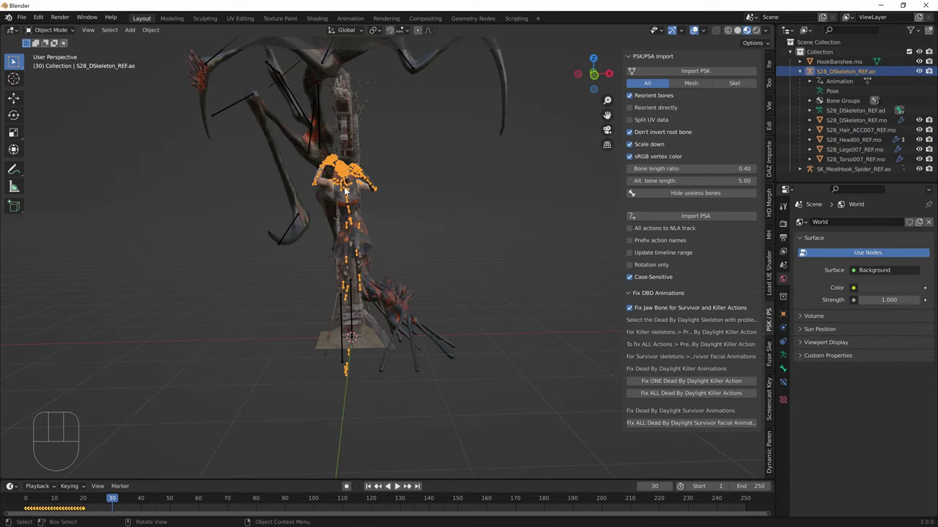
Import F_BeingKilledBySpiderIN.psa from the female AnimSequences ObjectInteractions folder onto the survivor skeleton.
left_click(671, 211)
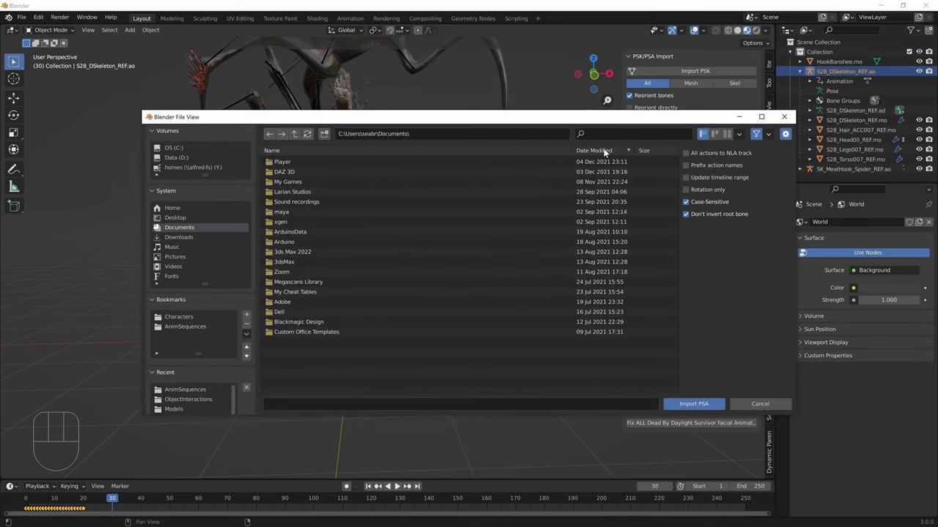
left_click(180, 317)
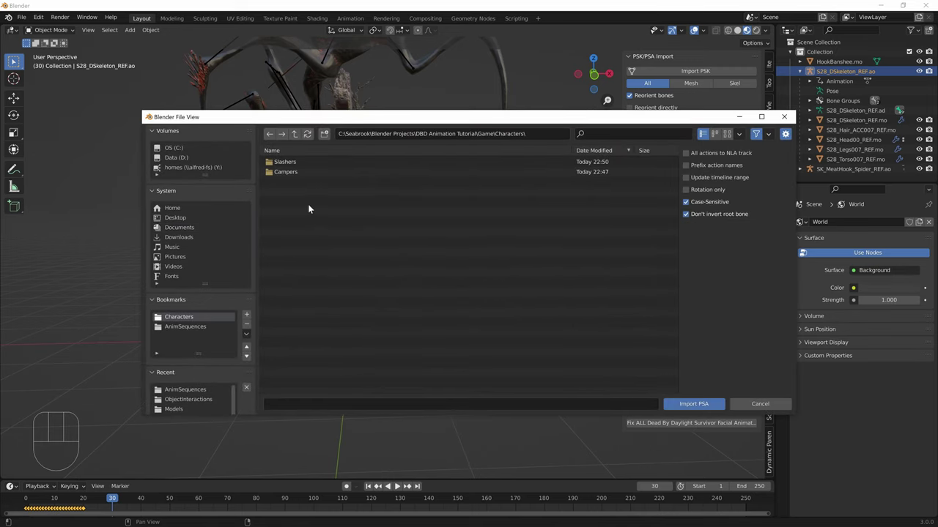
double_click(297, 172)
left_click(303, 171)
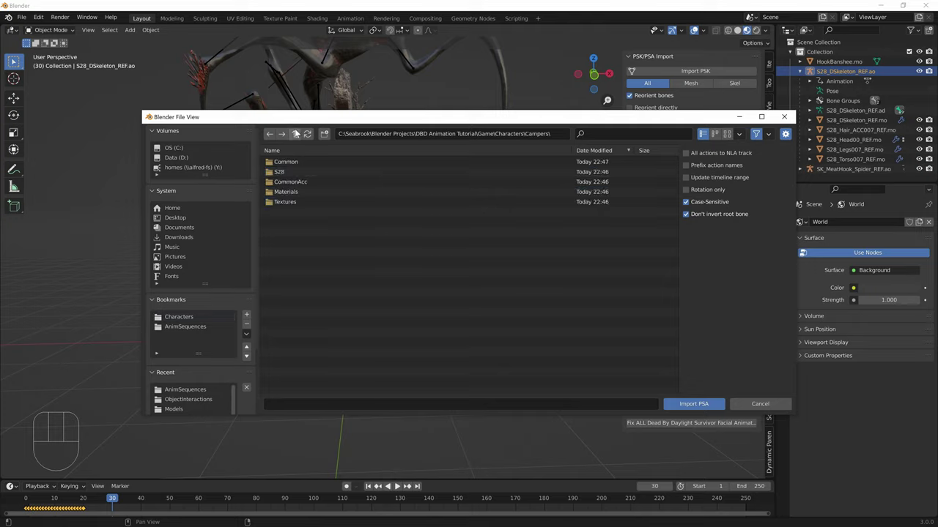
left_click(196, 331)
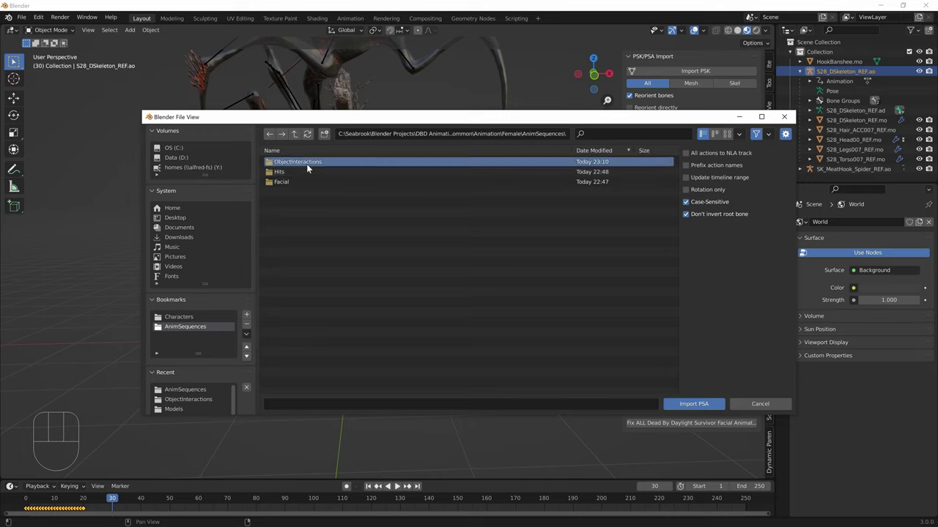
double_click(306, 164)
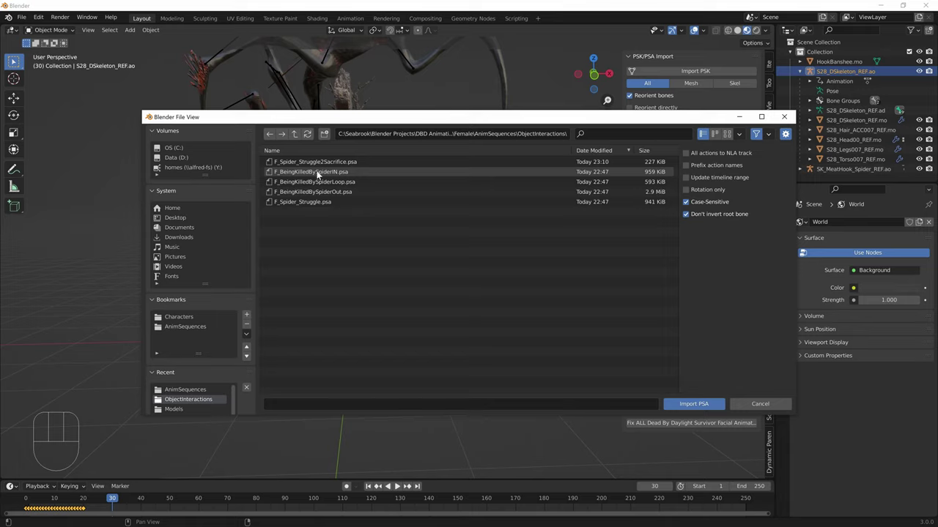
left_click(302, 172)
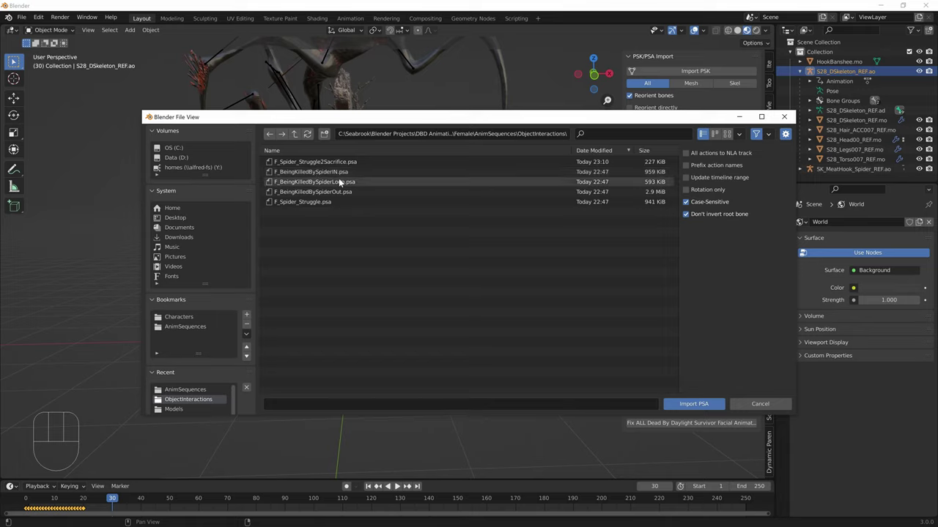
double_click(338, 175)
Scrub through the survivor's newly imported animation and undo its import.
left_click_drag(95, 506, 23, 514)
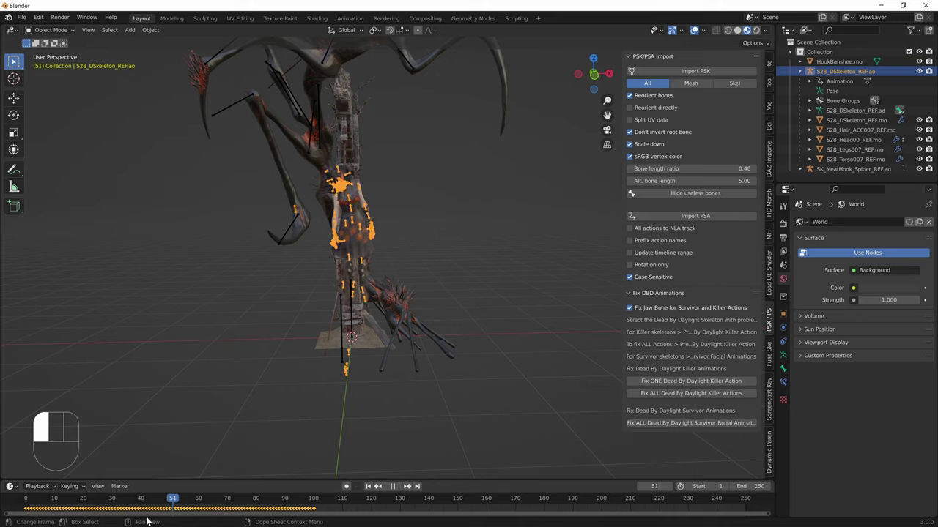
key("ctrl+z")
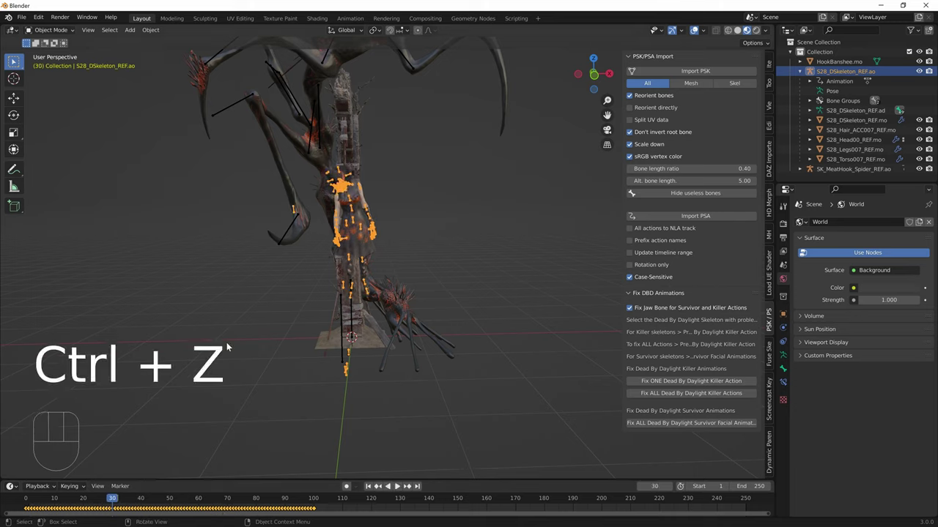
key("ctrl+z")
Scrub the survivor's earlier animation to frame 17 and try to redo the undone import.
left_click(85, 509)
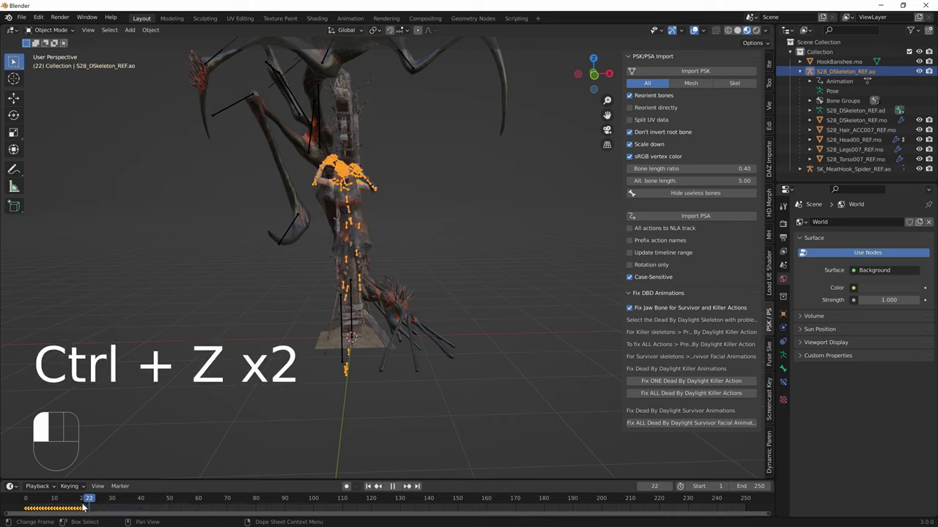
left_click_drag(85, 508, 76, 508)
key("ctrl+shift+z")
key("ctrl+shift+z")
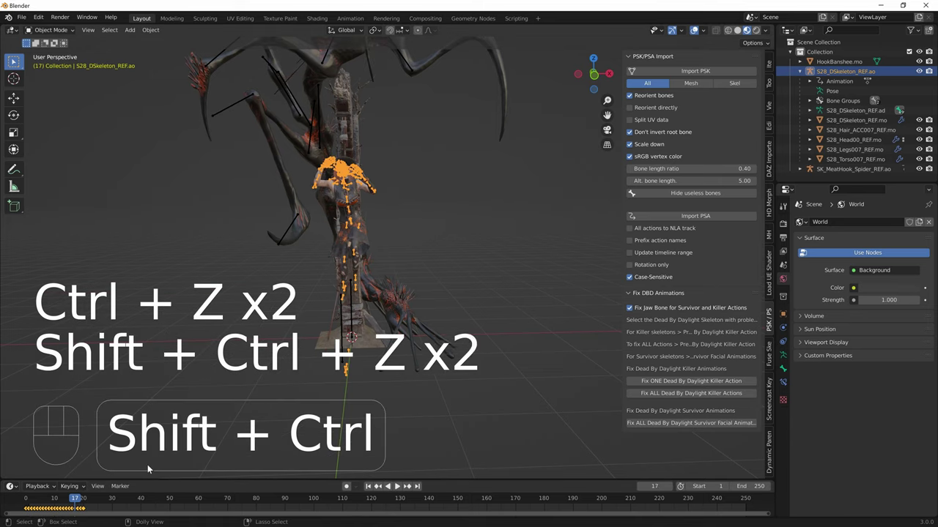
key("ctrl+shift+z")
key("ctrl+shift+z")
key("ctrl+shift+z")
key("ctrl+shift+z")
key("ctrl+shift+z")
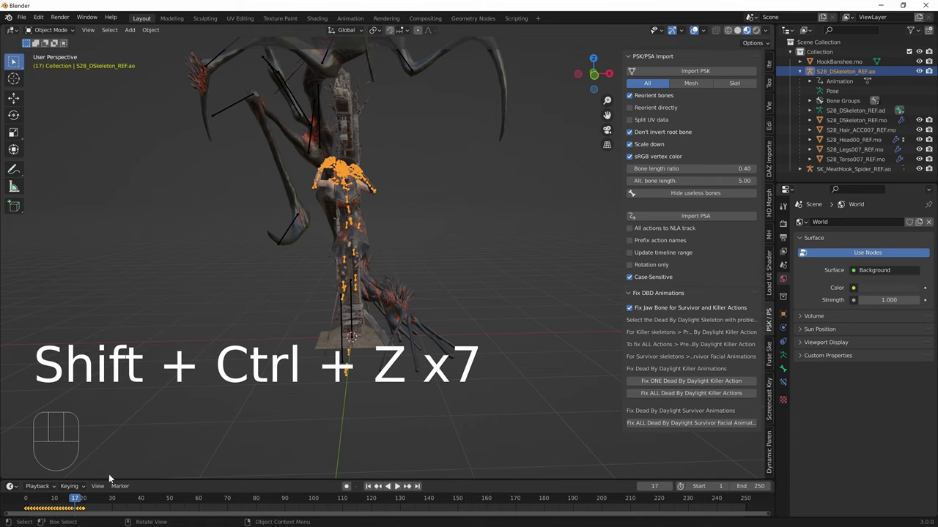
Import F_BeingKilledBySpiderIN.psa from the female AnimSequences ObjectInteractions folder onto the survivor skeleton again.
left_click(713, 217)
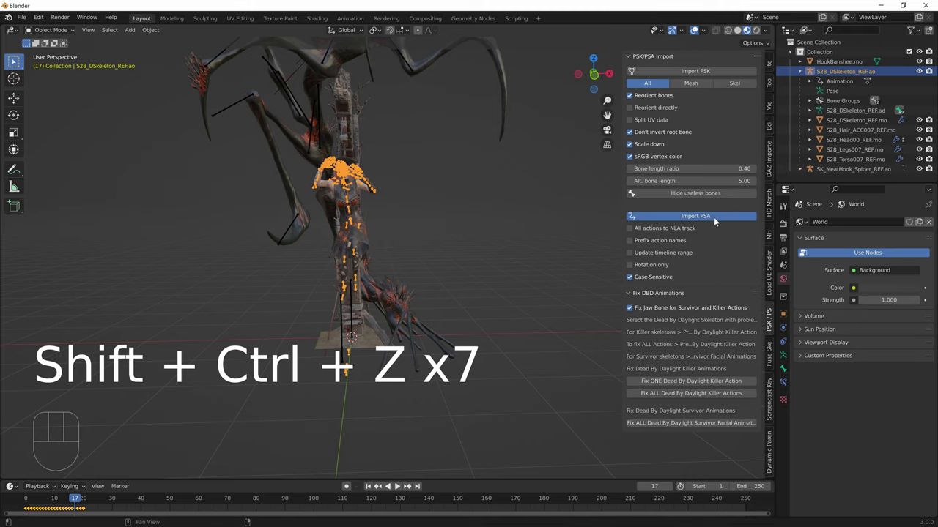
left_click(195, 326)
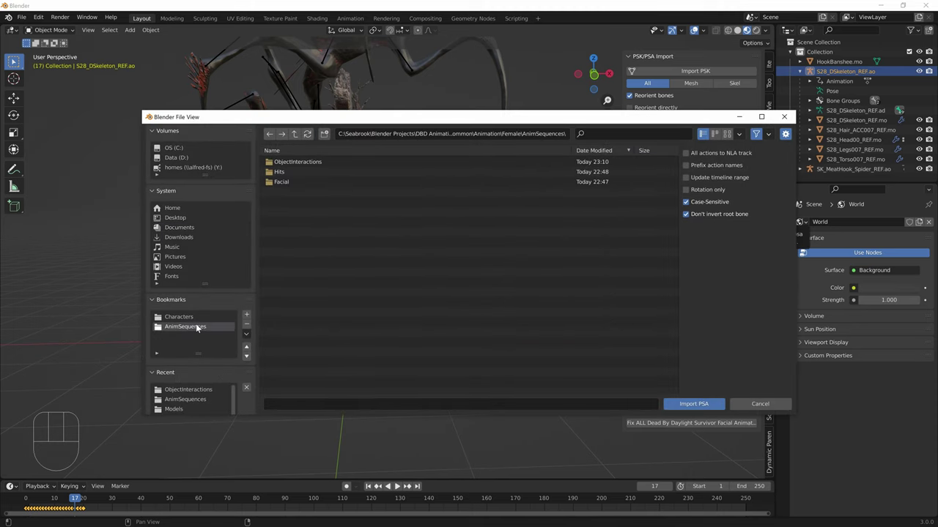
double_click(306, 159)
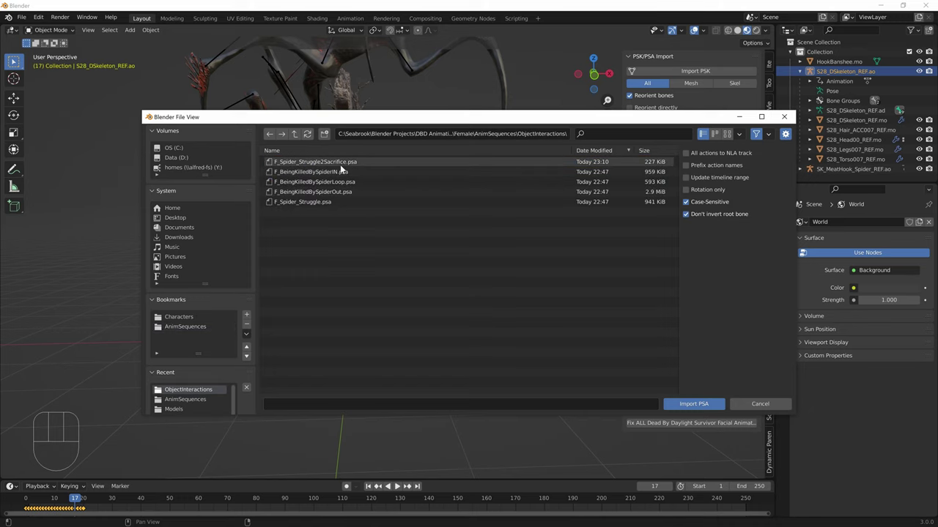
double_click(322, 172)
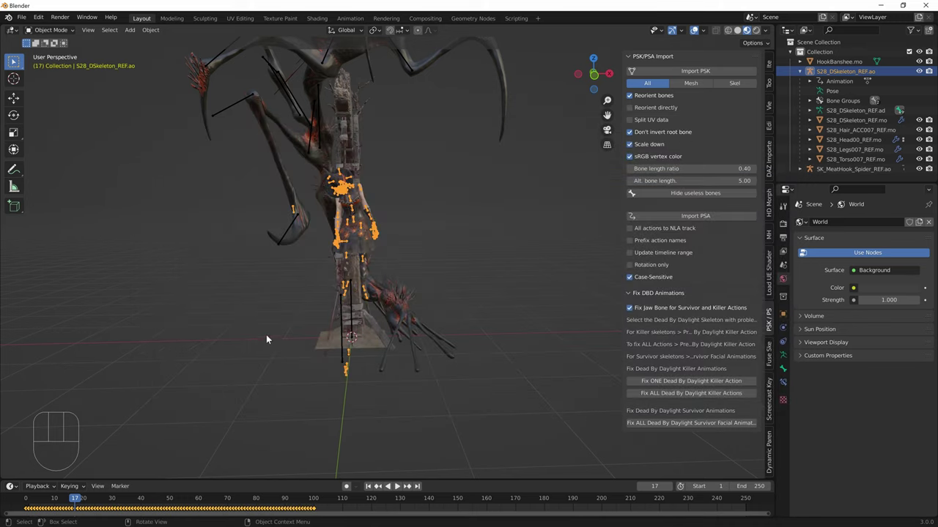
middle_click_drag(253, 331, 219, 338)
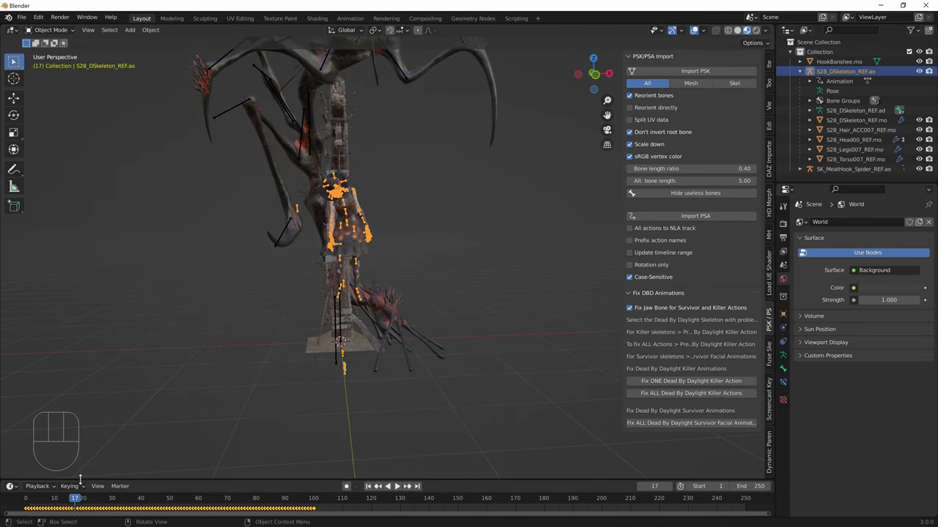
Enlarge the timeline area and change it to a Dope Sheet in Action Editor mode.
left_click_drag(80, 480, 81, 422)
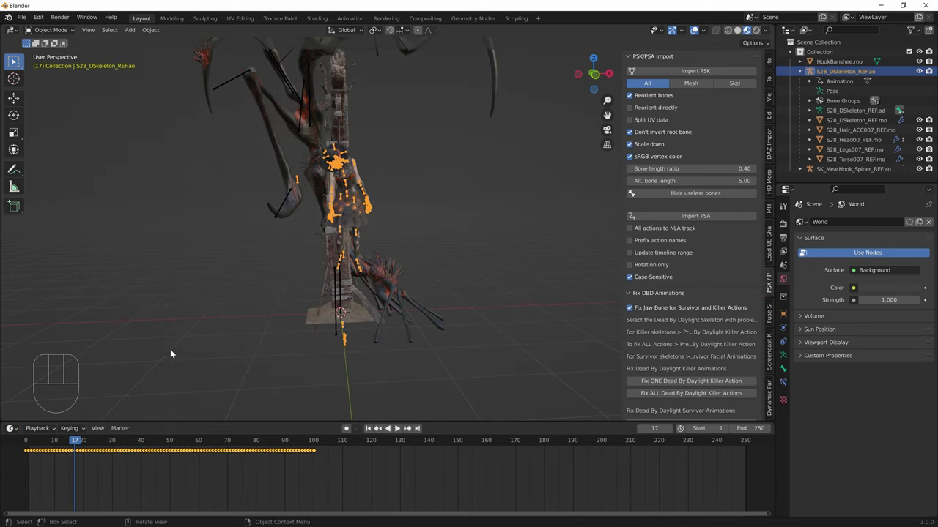
left_click(12, 429)
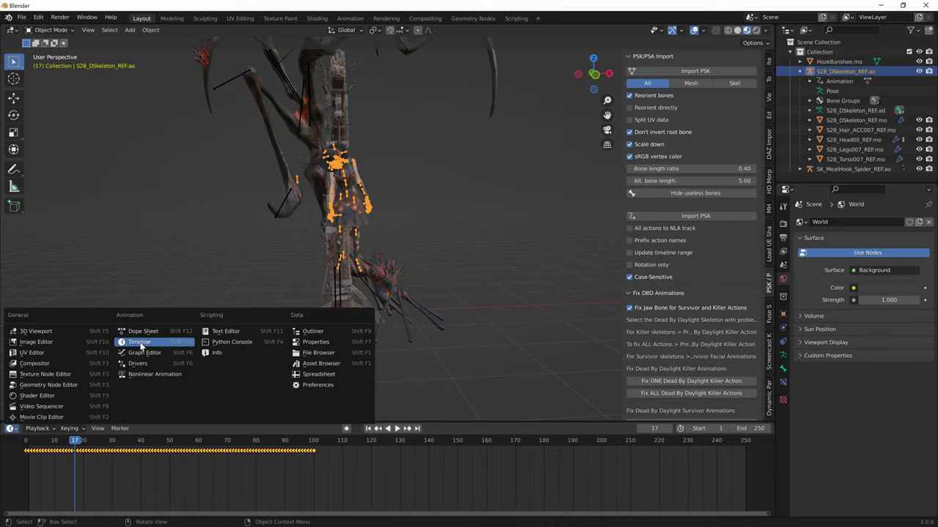
left_click(12, 430)
left_click(12, 429)
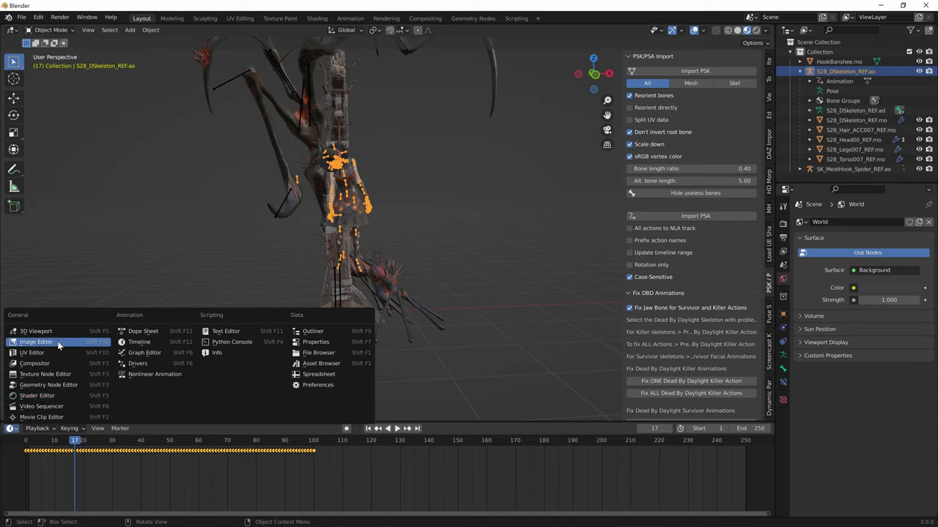
left_click(153, 334)
left_click(50, 429)
left_click(50, 452)
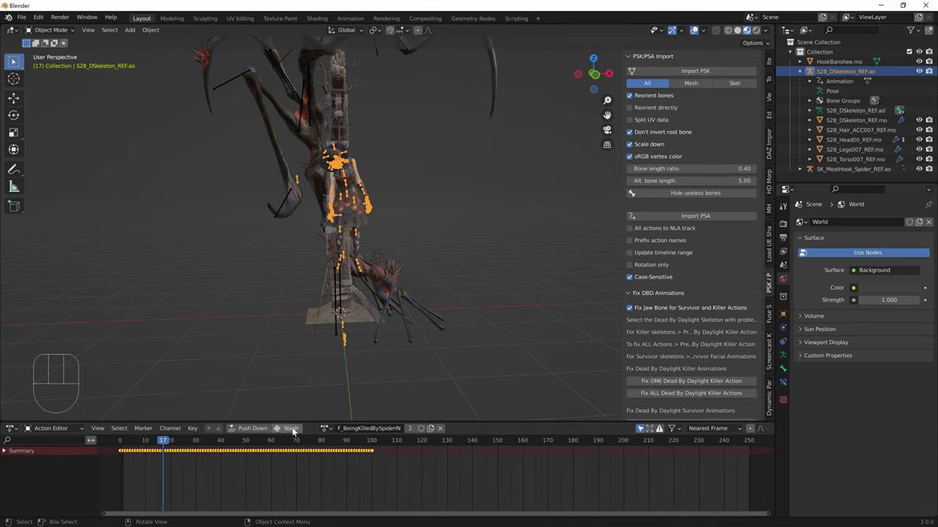
Assign the F_Spider_Struggle2Sacrifice action to the survivor's skeleton and scrub back to frame 2.
left_click(321, 429)
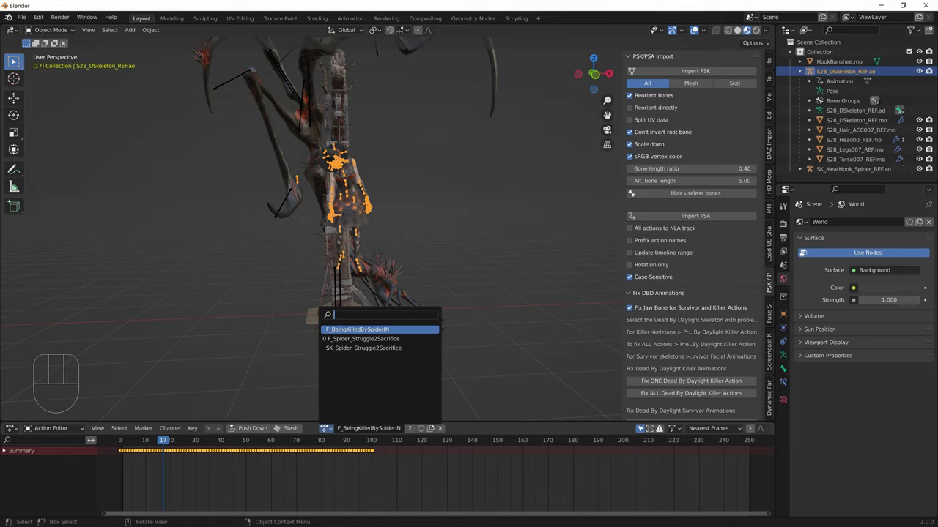
left_click(370, 331)
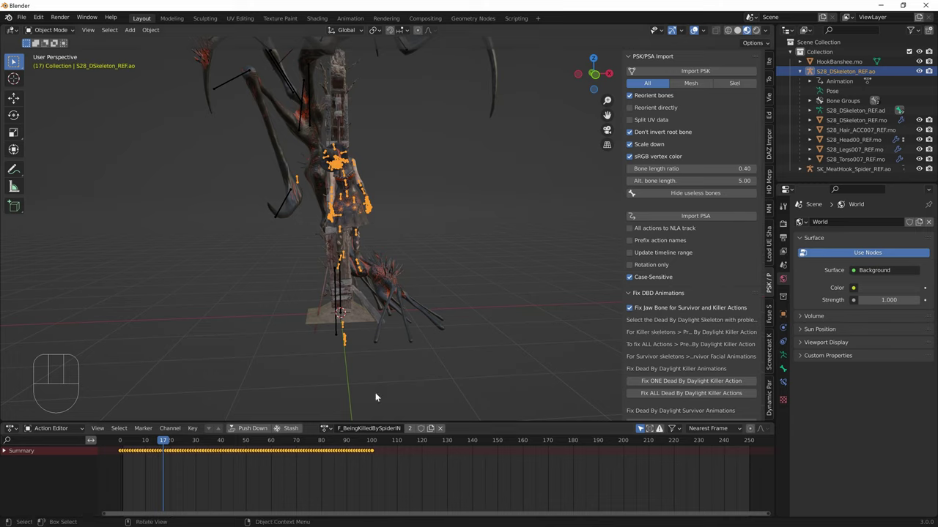
left_click(325, 427)
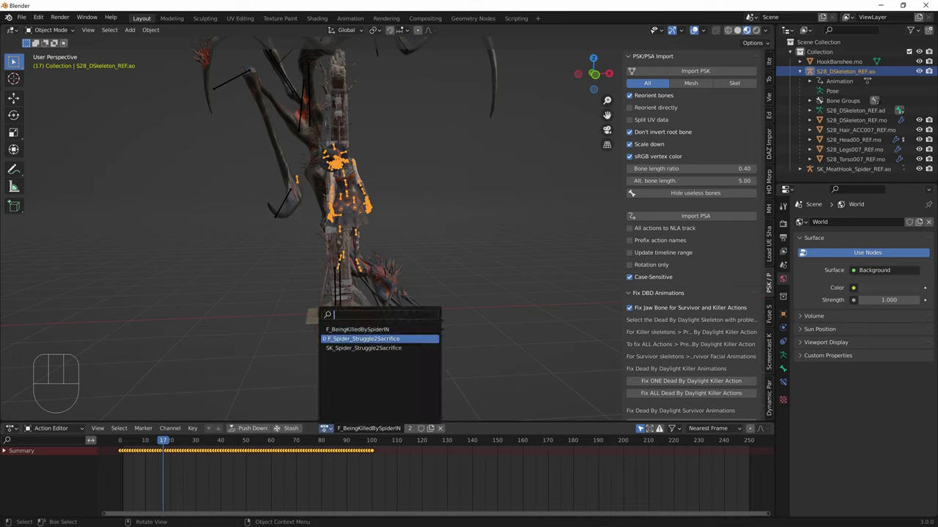
left_click(344, 338)
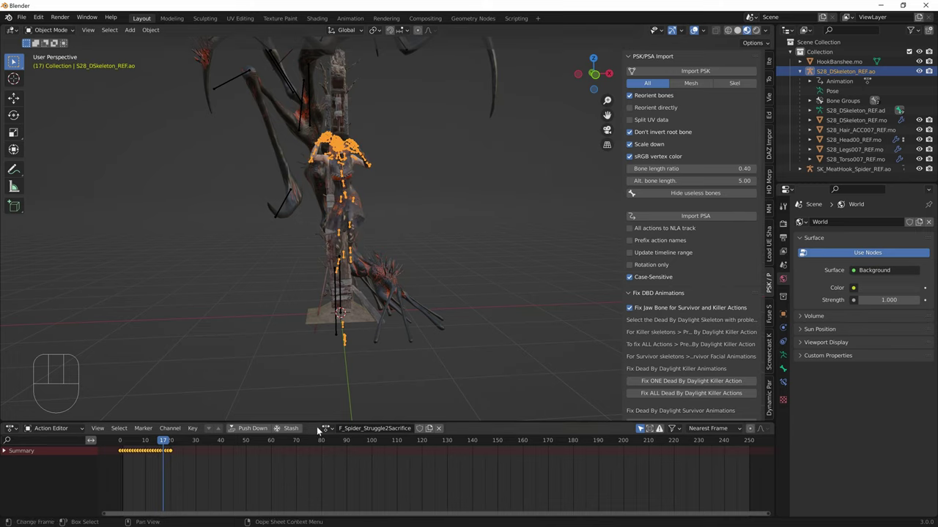
left_click(324, 428)
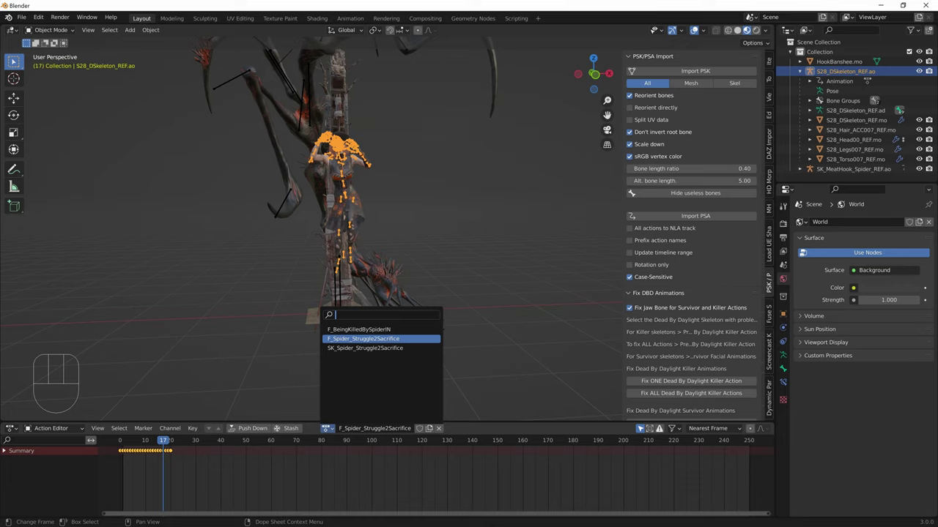
left_click(355, 339)
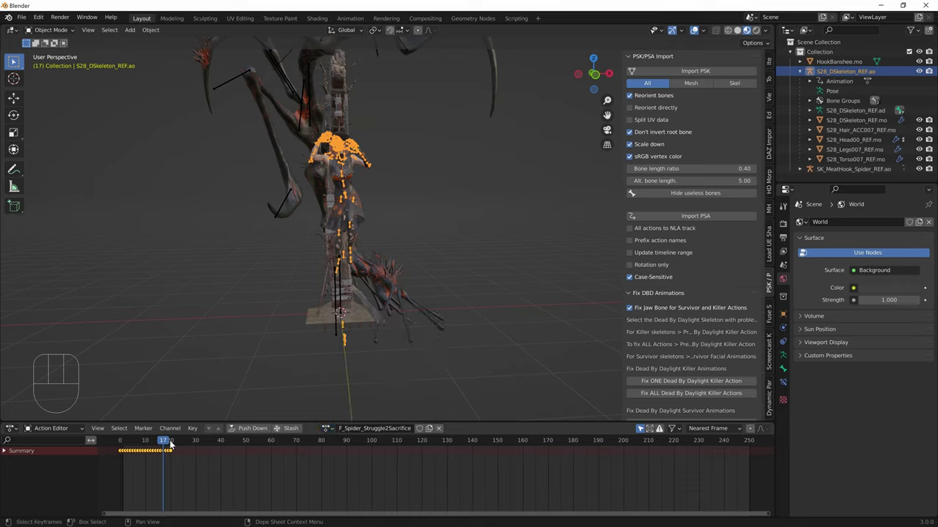
left_click_drag(170, 445, 126, 454)
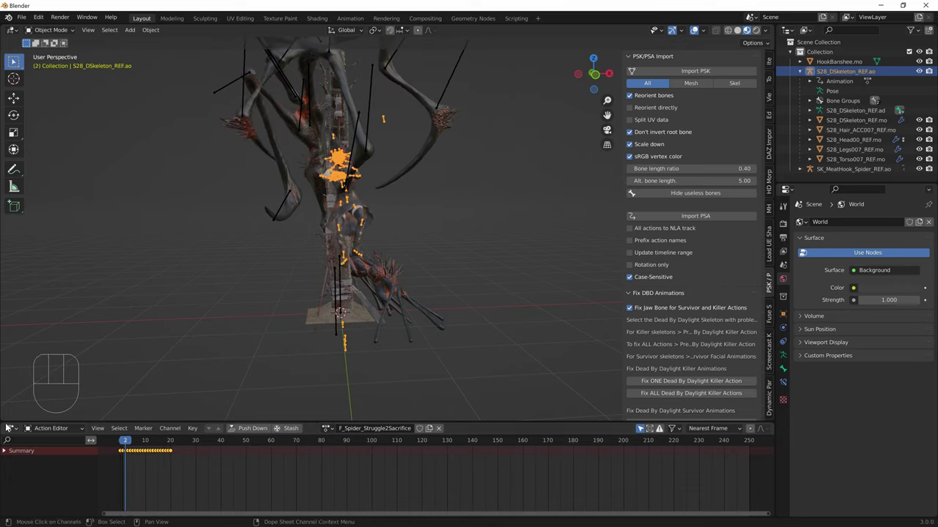
Enlarge the Action Editor area and try to split a second area off from it.
left_click_drag(18, 423, 17, 382)
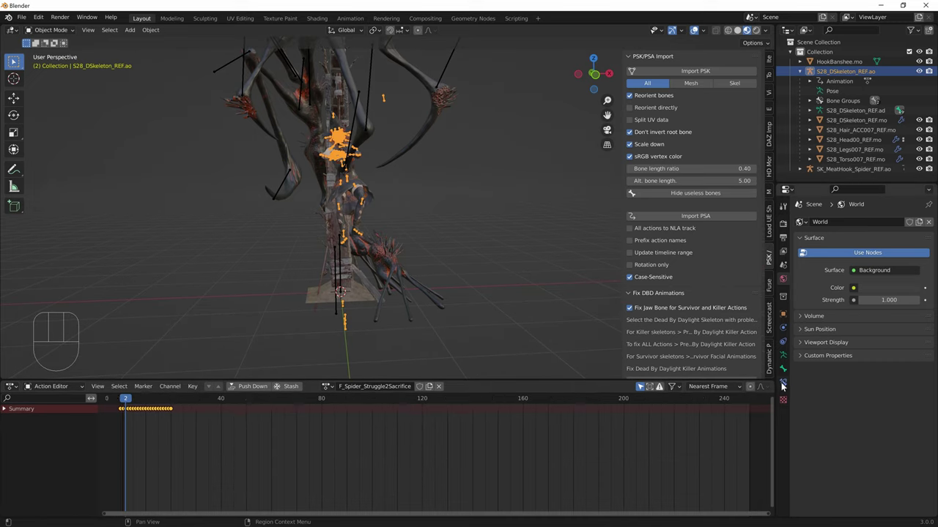
left_click_drag(773, 377, 765, 379)
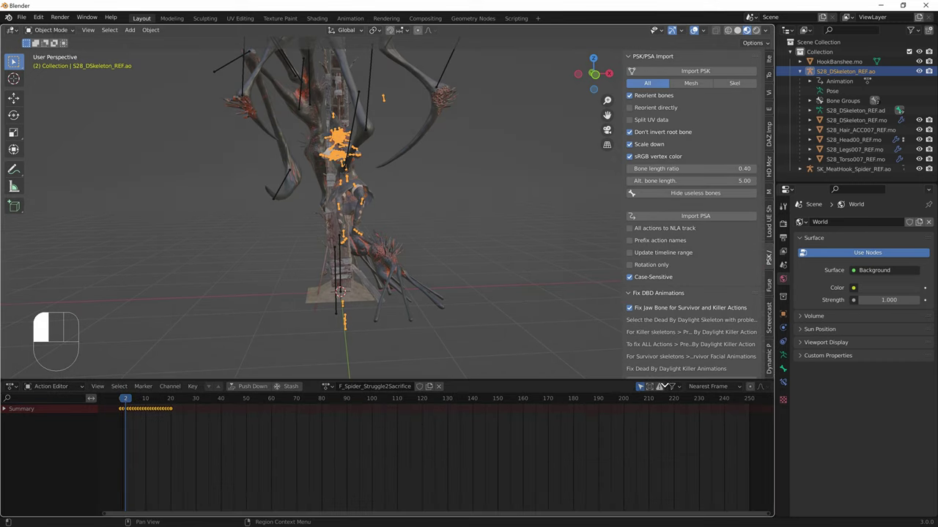
left_click_drag(630, 393, 642, 381)
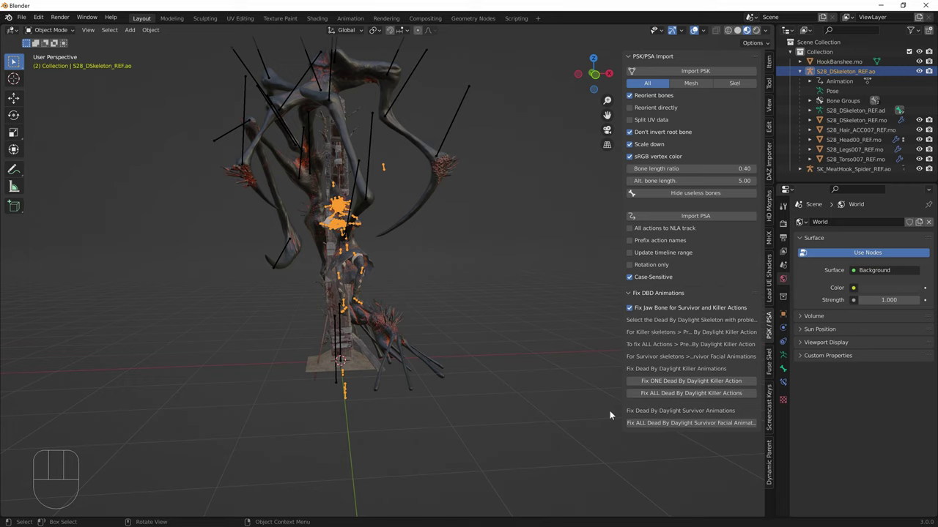
Split a new area off beneath the 3D viewport and set it to the Action Editor with the Summary channels collapsed.
left_click_drag(3, 516, 7, 370)
left_click(10, 371)
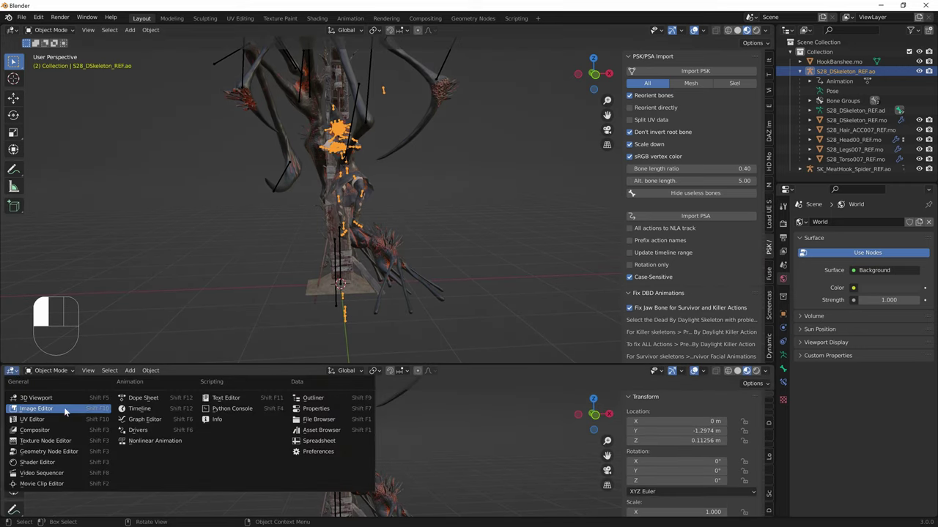
left_click(141, 397)
left_click(50, 371)
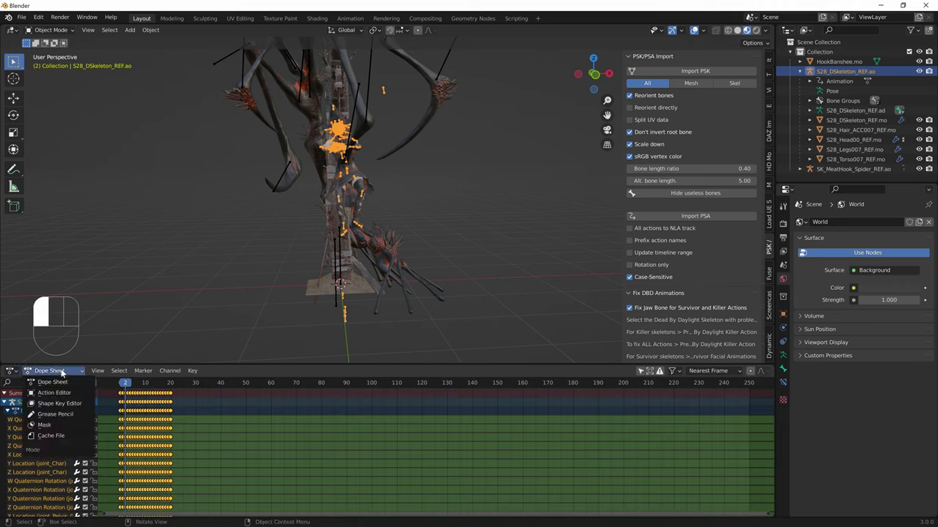
left_click(58, 389)
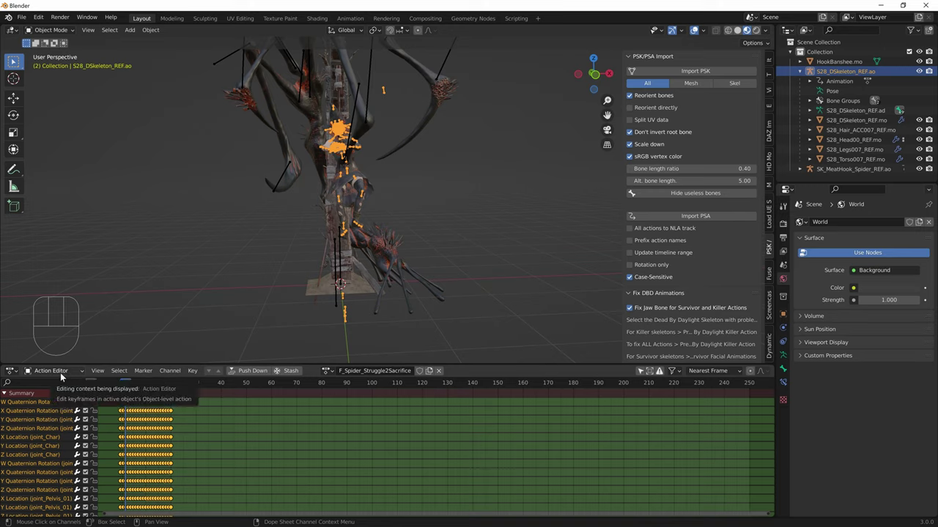
left_click(4, 393)
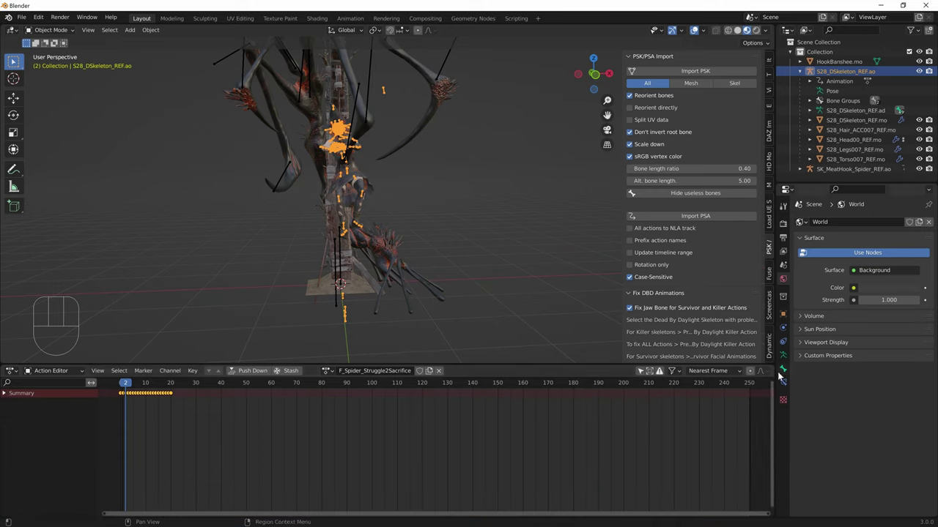
left_click_drag(773, 366, 468, 477)
left_click(479, 372)
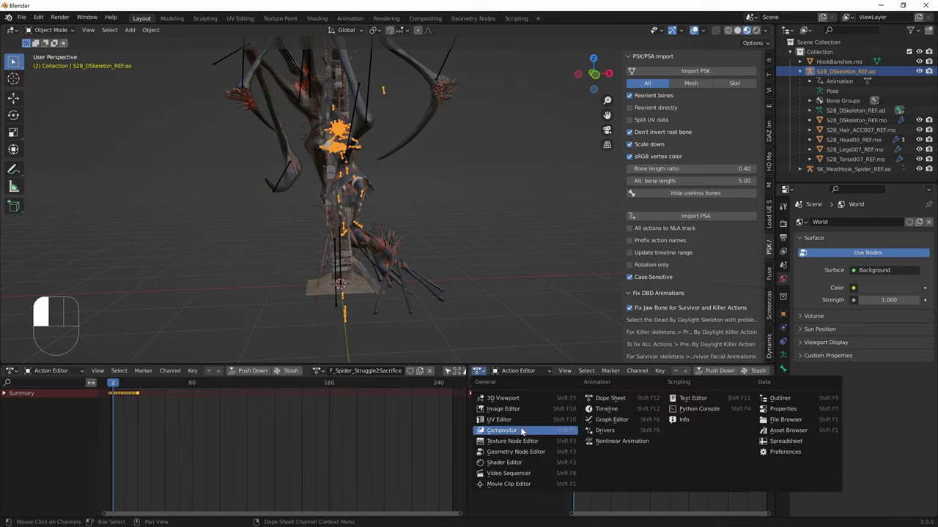
left_click(457, 389)
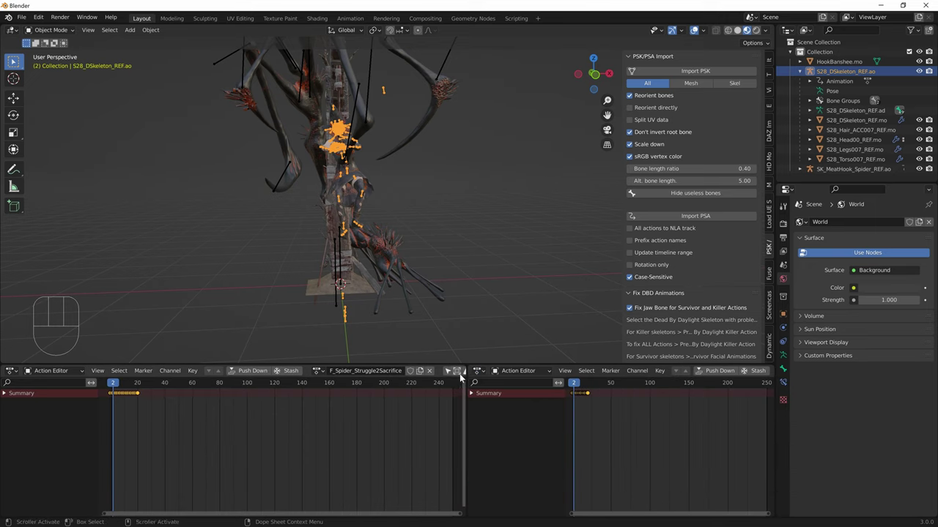
left_click_drag(464, 366, 673, 373)
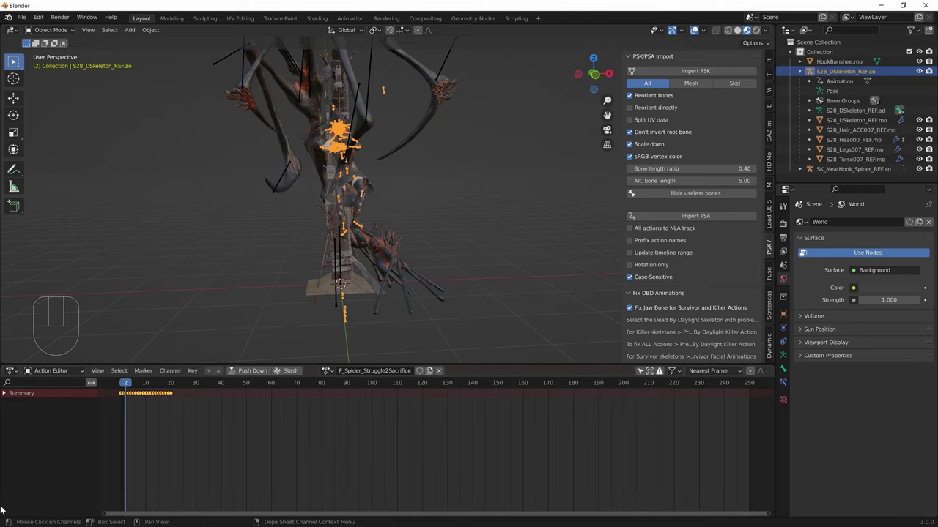
Split the Action Editor into two stacked areas, change the lower one to the Nonlinear Animation editor and enlarge it.
left_click_drag(3, 517, 9, 466)
left_click(13, 471)
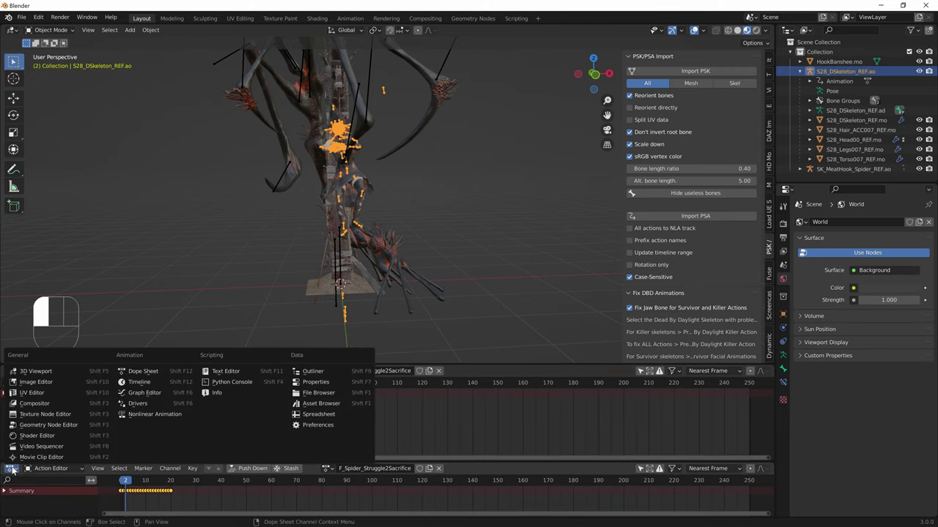
left_click(153, 415)
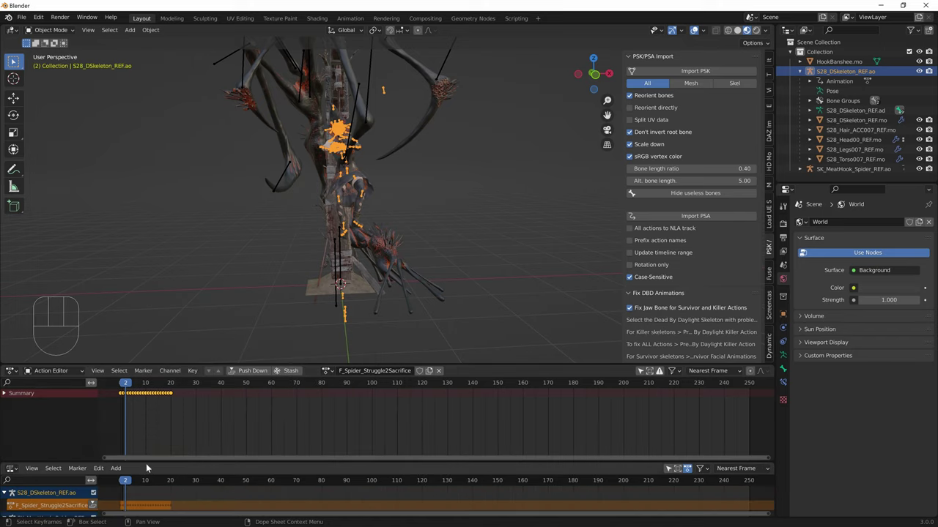
left_click_drag(146, 464, 136, 422)
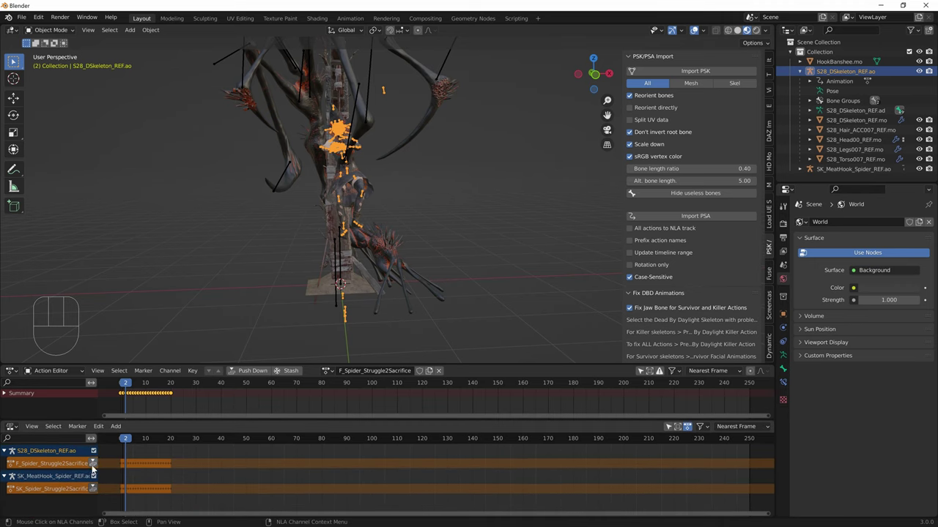
Switch the survivor skeleton's active action to F_BeingKilledBySpiderIN.
left_click(327, 371)
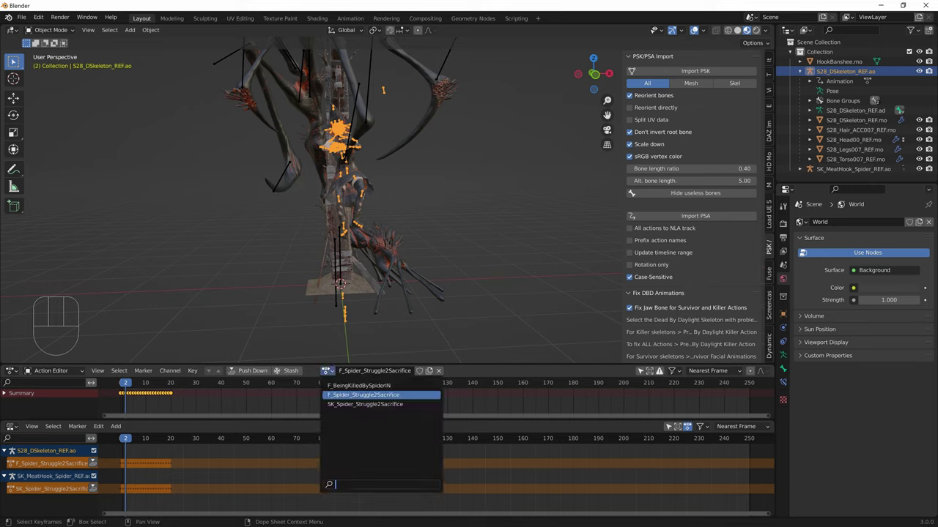
left_click(326, 371)
left_click(326, 372)
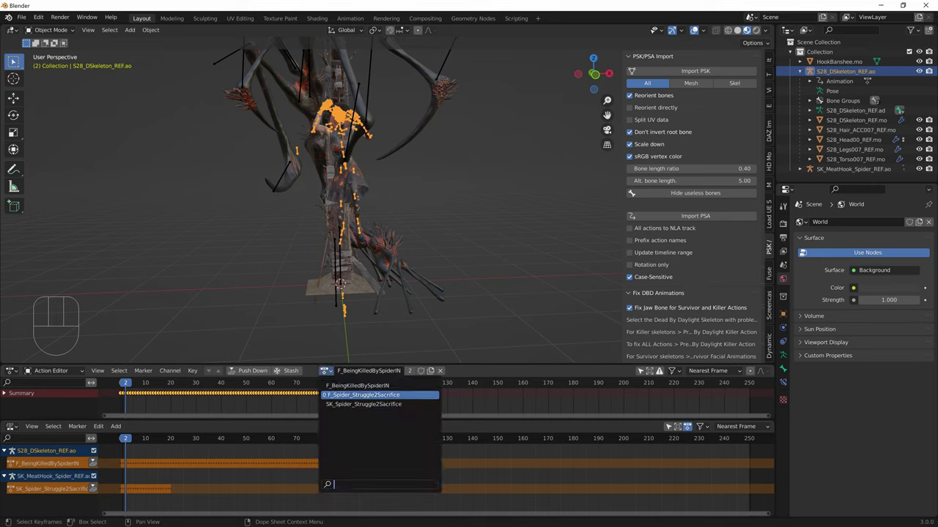
left_click(328, 381)
left_click(326, 371)
left_click(359, 385)
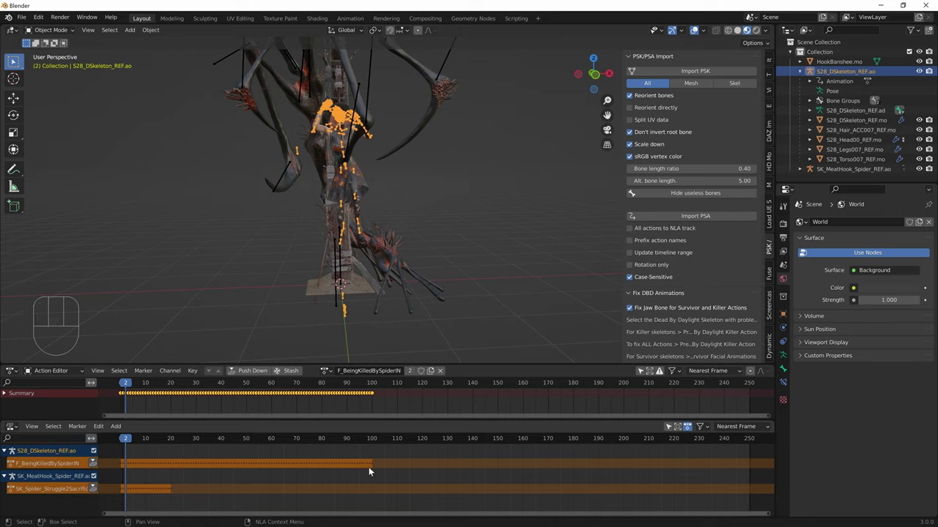
Make F_Spider_Struggle2Sacrifice the survivor's active action and push it down onto an NLA track.
left_click(324, 372)
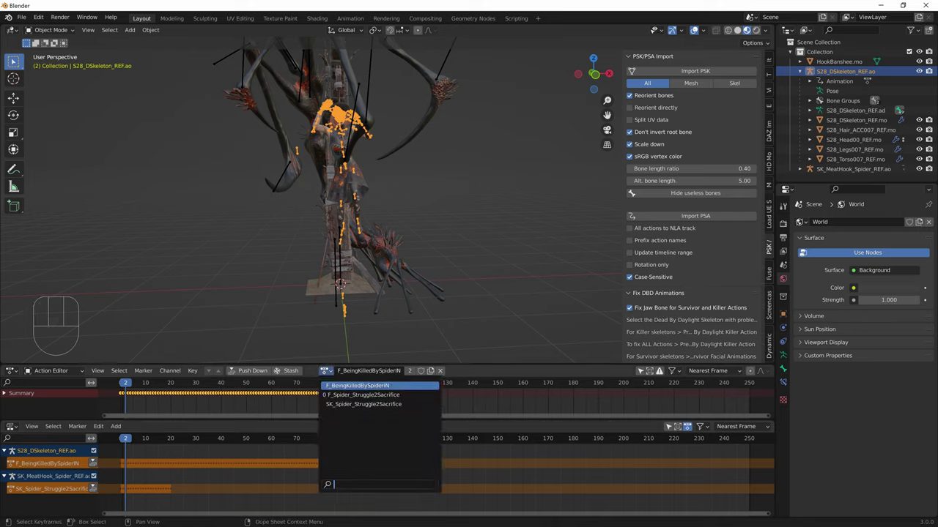
left_click(340, 395)
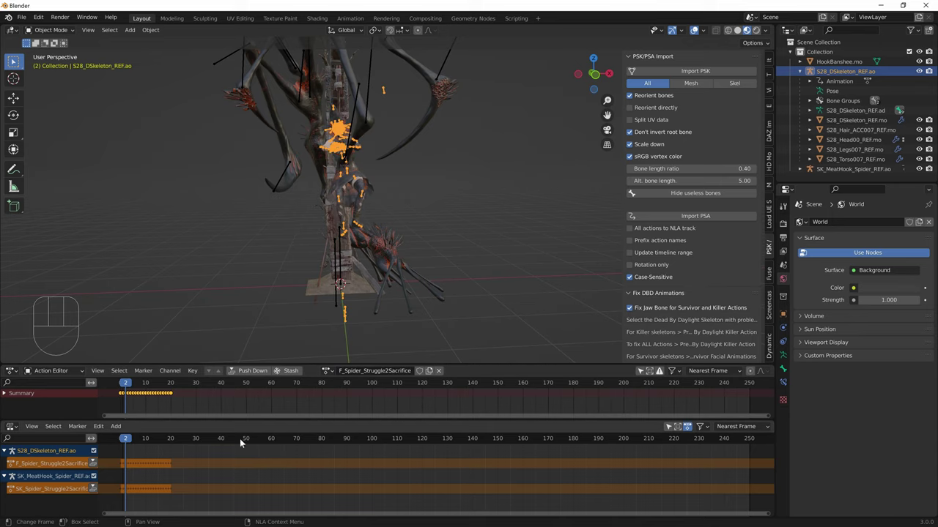
left_click(93, 464)
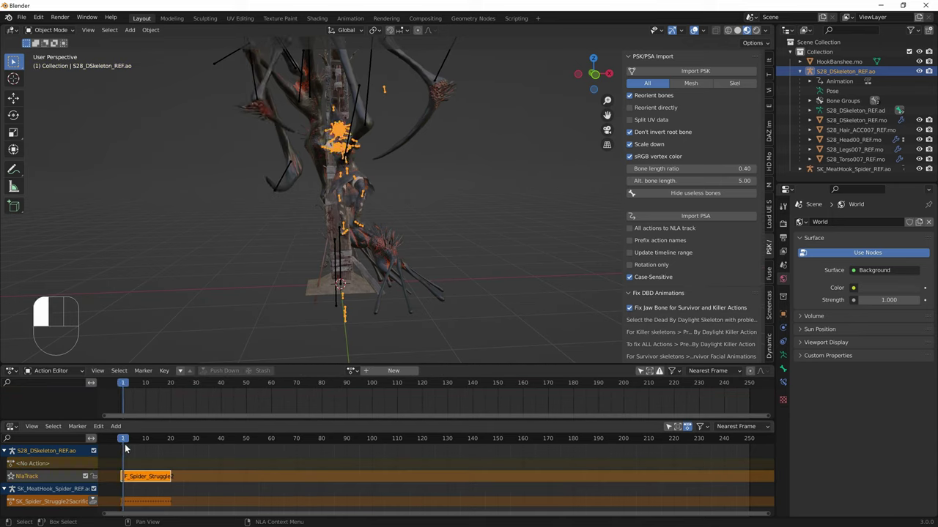
Shift the survivor's F_Spider_Struggle2Sacrifice strip to start at frame 1, and push F_BeingKilledBySpiderIN down onto its own NLA track.
left_click_drag(134, 478, 175, 455)
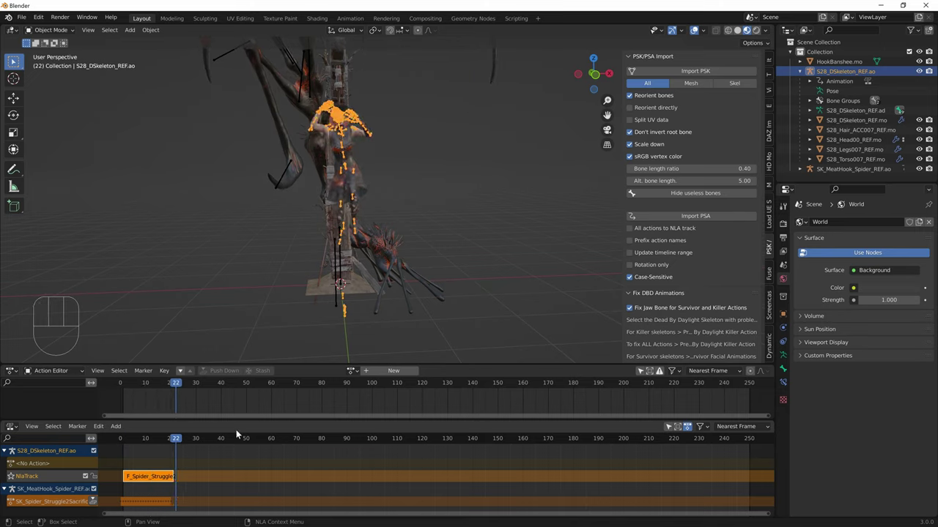
left_click(350, 371)
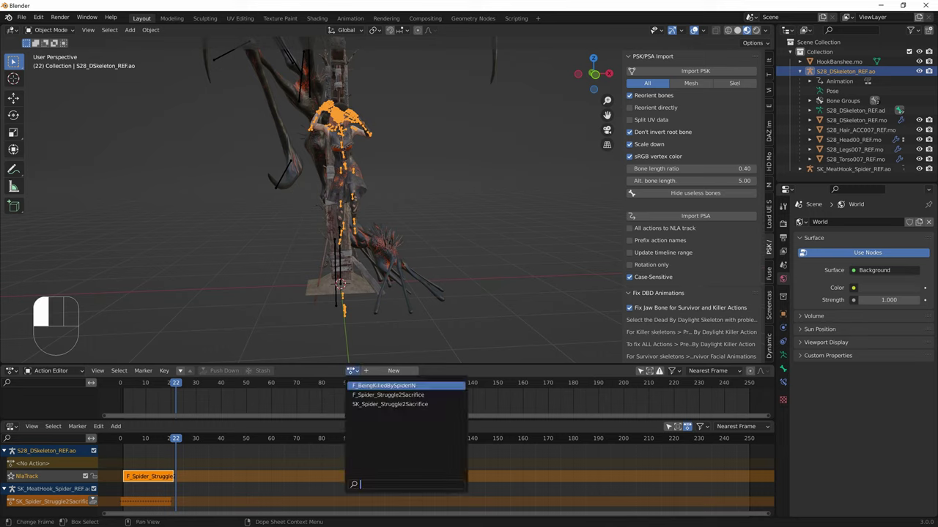
left_click(364, 388)
left_click(182, 463)
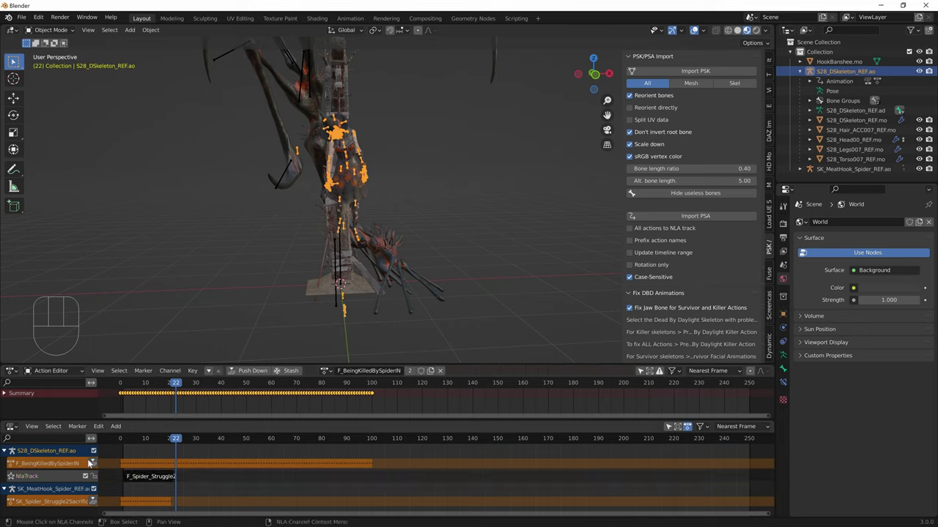
left_click(93, 463)
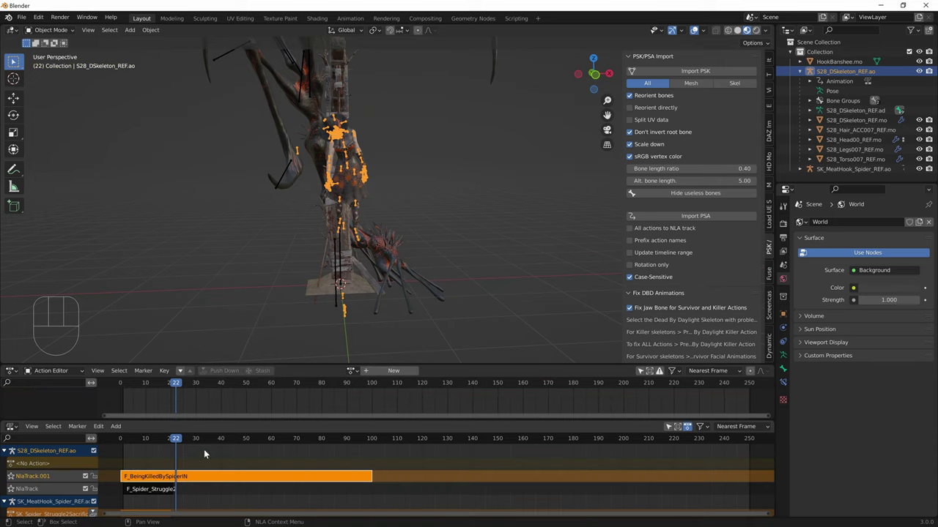
Move the F_BeingKilledBySpiderIN strip to start where the struggle strip ends, at about frame 21, and play the transition.
left_click(142, 438)
left_click_drag(151, 476, 204, 470)
key("shift+space")
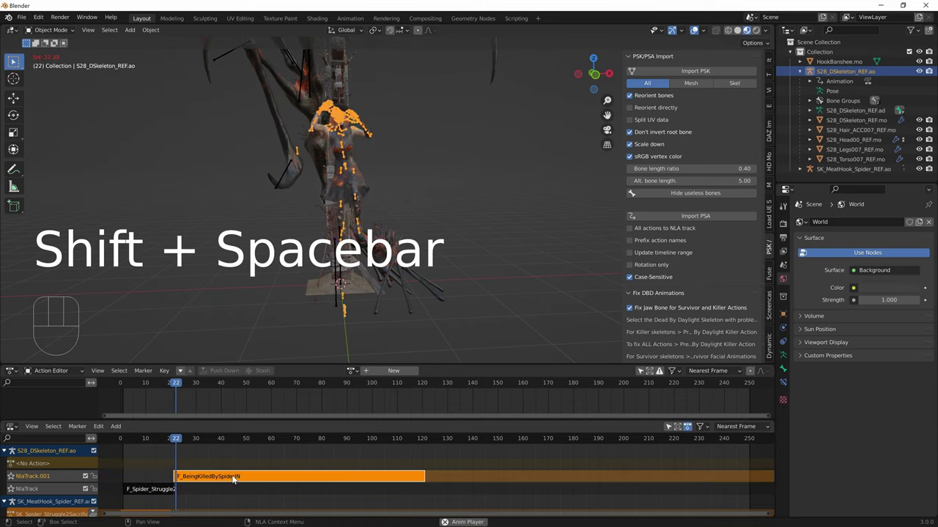
key("shift+space")
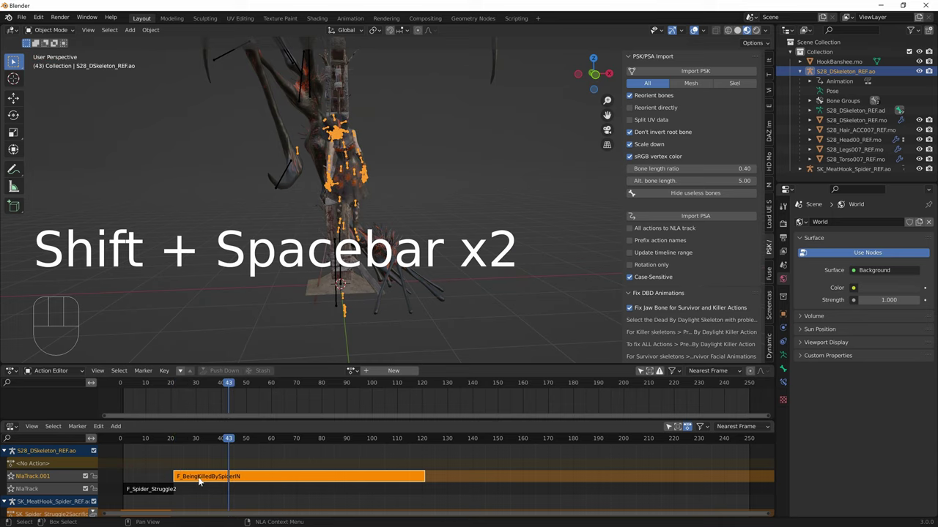
Try the reverse order by moving the struggle strip behind F_BeingKilledBySpiderIN, to about frame 123, and play back the animation.
left_click_drag(159, 489, 413, 473)
mouse_move(388, 444)
left_mouse_down()
mouse_move(376, 444)
mouse_move(404, 444)
mouse_move(330, 446)
mouse_move(371, 449)
left_mouse_up()
key("shift+space")
key("shift+space")
left_click_drag(308, 439, 178, 451)
key("shift+space")
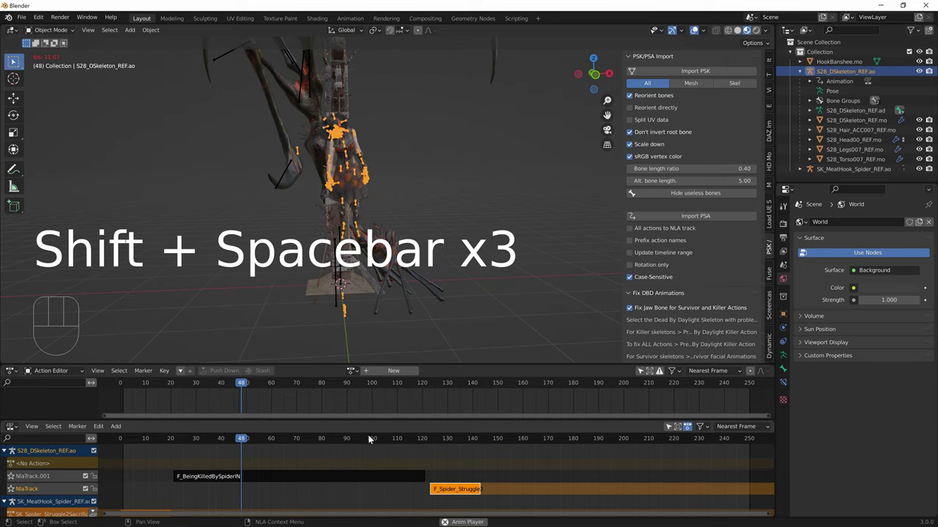
Play back the transition from F_BeingKilledBySpiderIN into the struggle strip, from about frame 122.
left_click(269, 477)
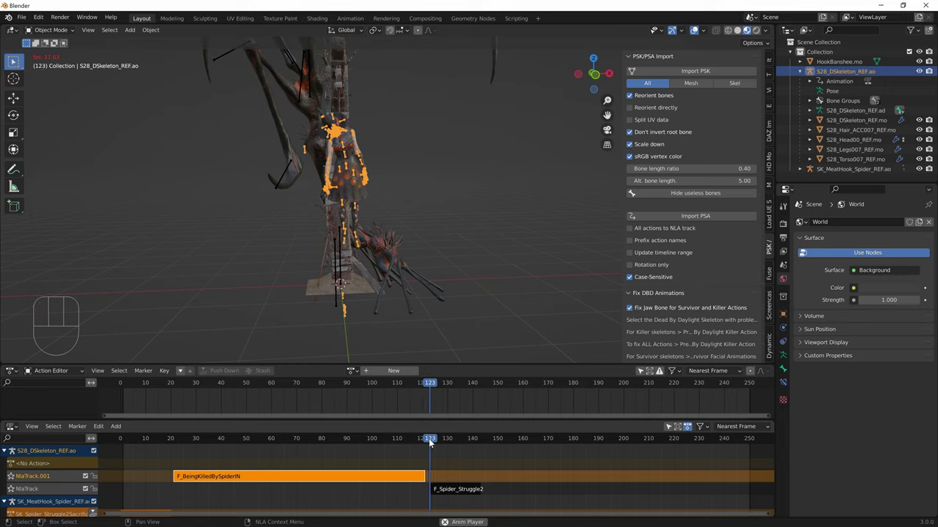
key("shift+space")
left_click_drag(440, 442, 430, 442)
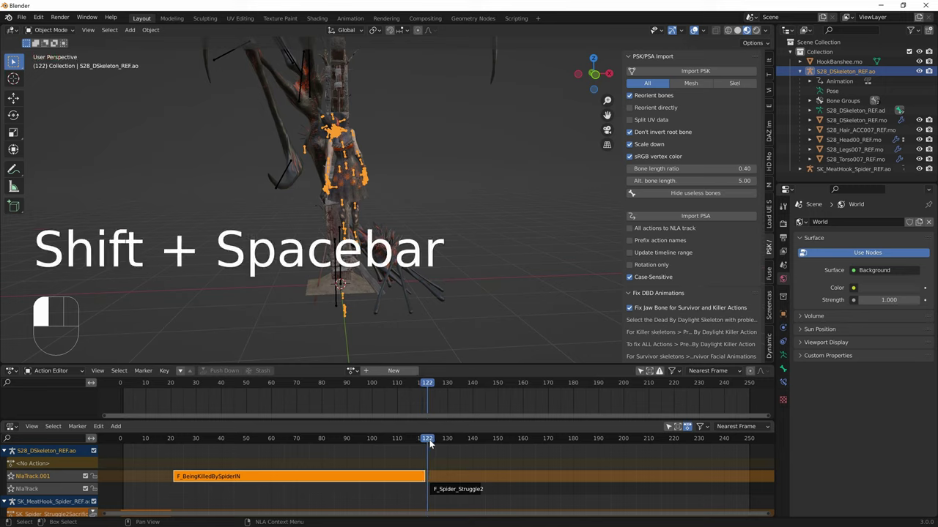
left_click(450, 489)
key("shift+space")
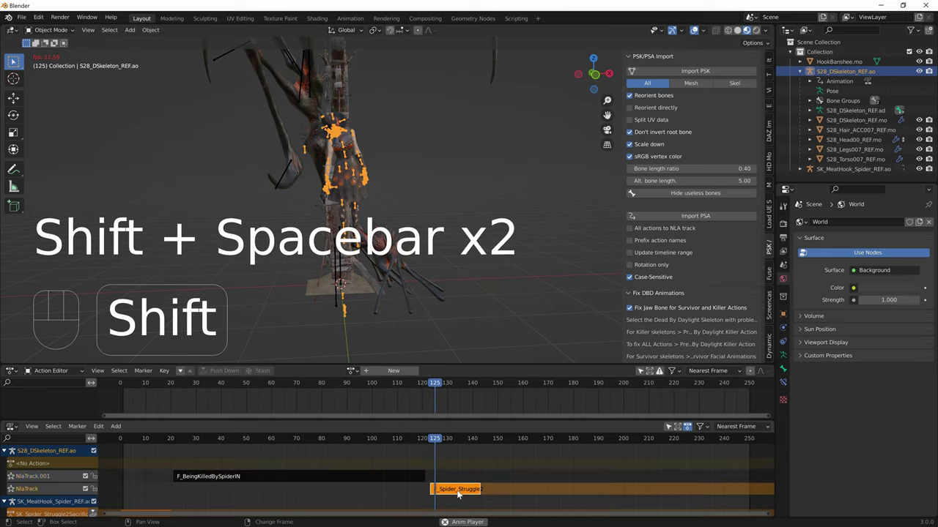
key("shift+space")
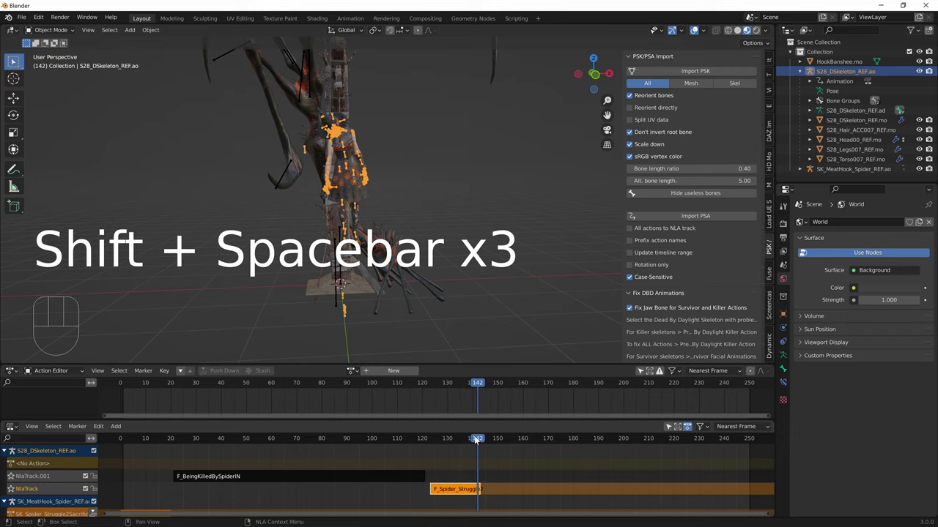
Scrub through the reversed strips and move the struggle strip back to start at frame 1.
left_click_drag(475, 439, 339, 447)
left_click(233, 479)
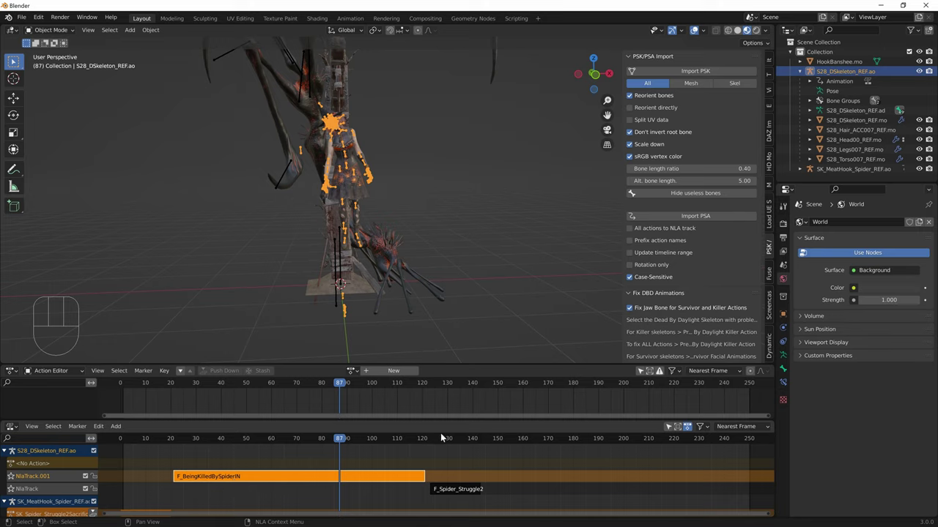
left_click_drag(441, 438, 447, 442)
left_click(451, 489)
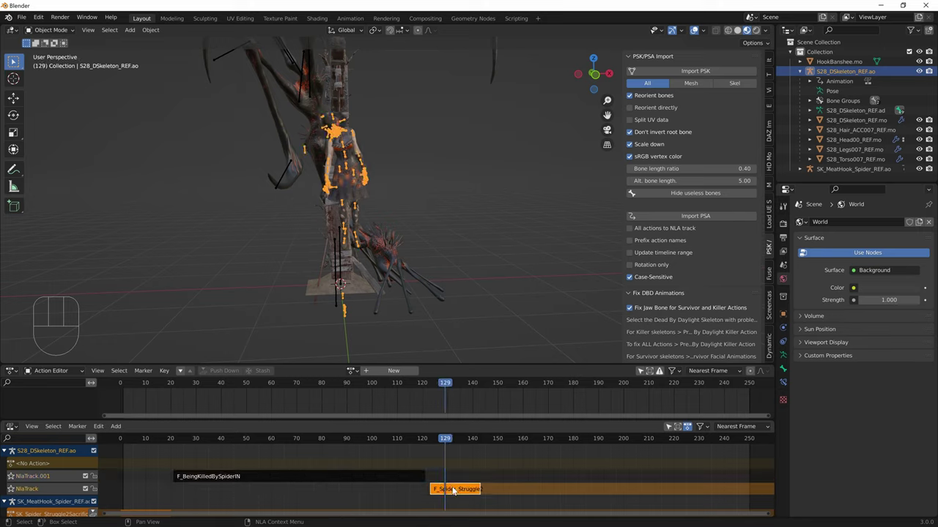
left_click_drag(454, 491, 147, 497)
Move the F_BeingKilledBySpiderIN strip onto the struggle strip's track, directly behind it at about frame 21.
left_click(204, 479)
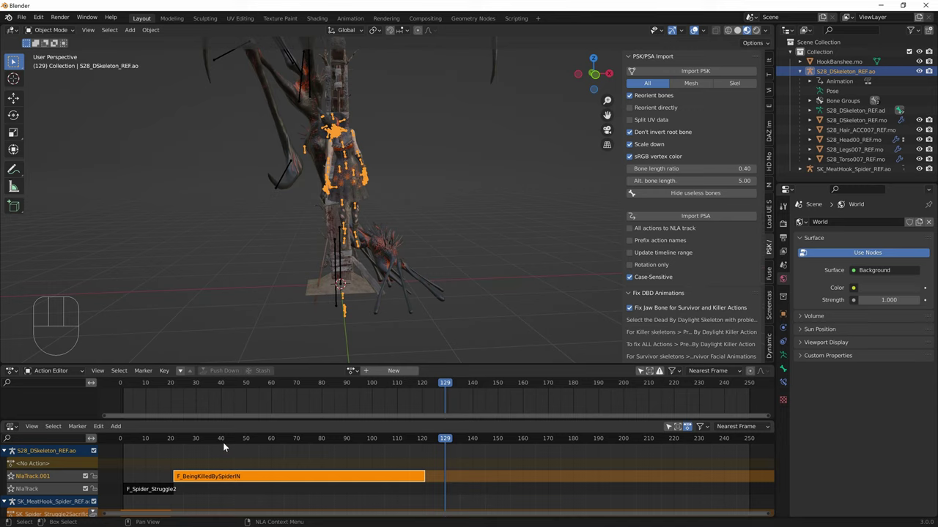
left_click_drag(223, 446, 152, 446)
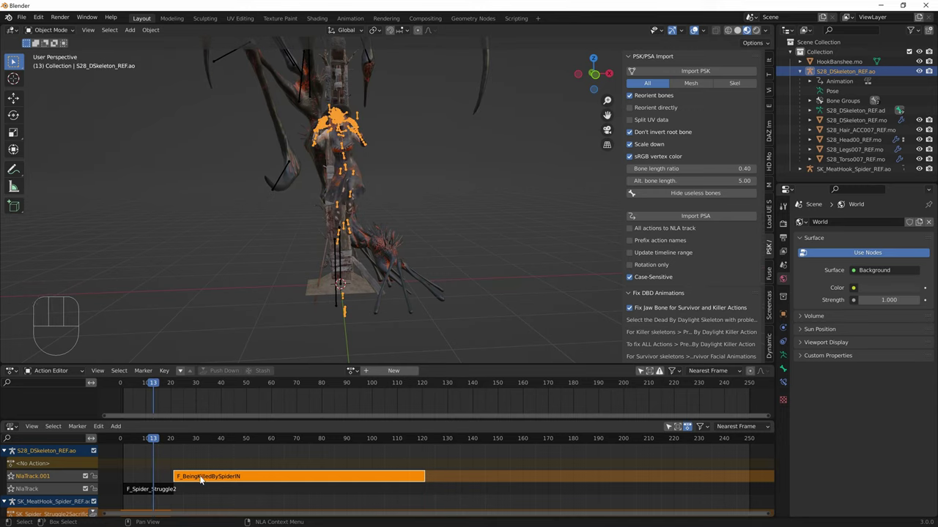
left_click_drag(202, 480, 192, 502)
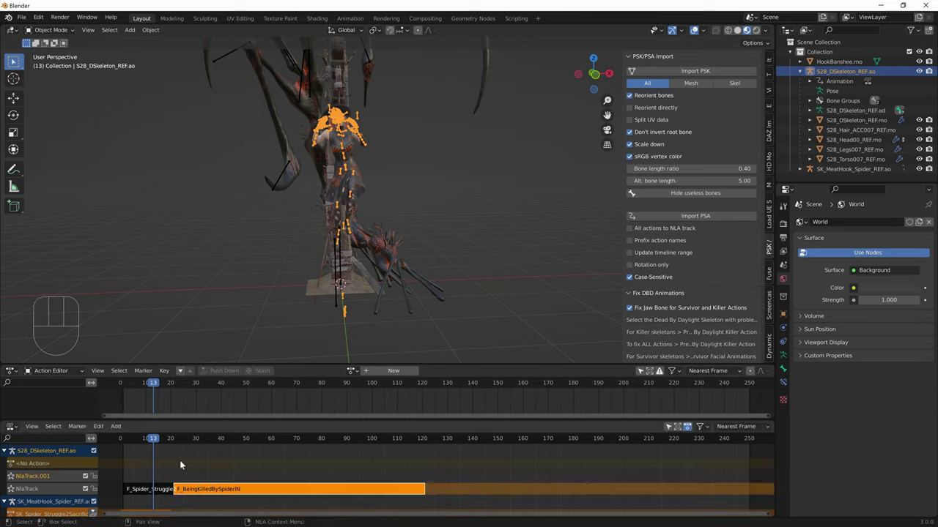
Try placing the struggle strip behind F_BeingKilledBySpiderIN on the same track, play the transition, and undo the move.
left_click_drag(154, 442, 445, 495)
left_click(412, 439)
key("shift+space")
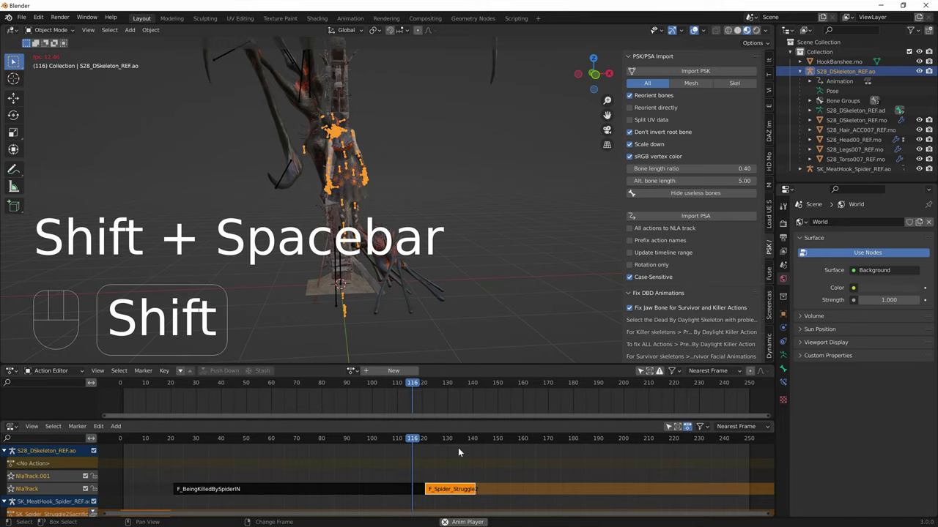
key("shift+space")
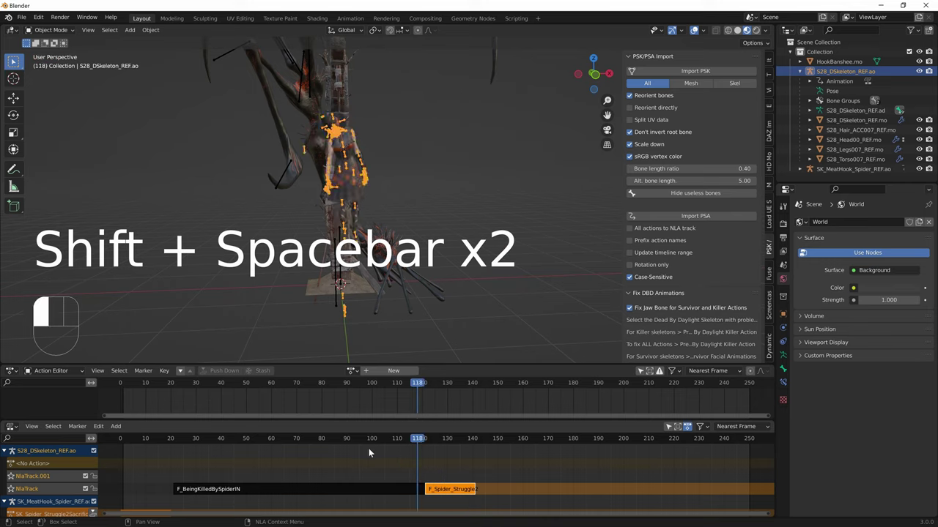
key("ctrl+z")
key("ctrl+z")
key("ctrl+z")
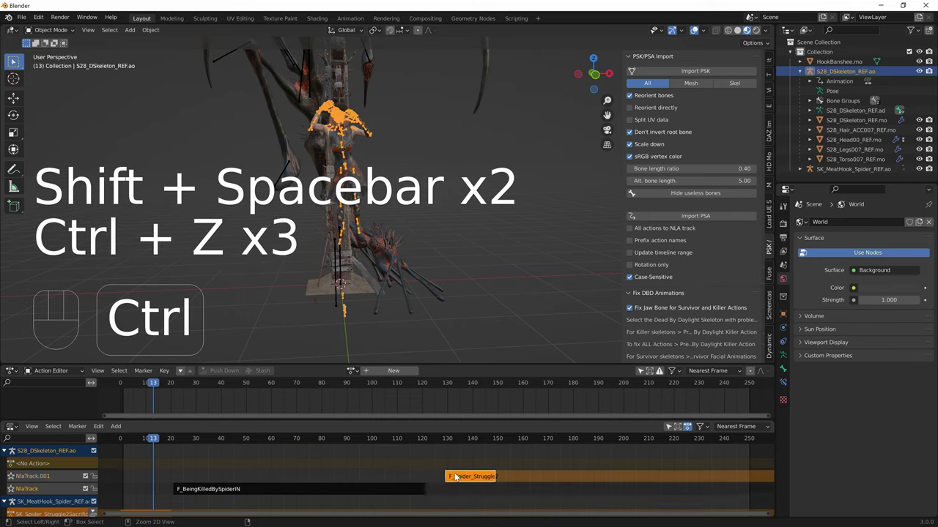
key("ctrl+z")
Play back the survivor's struggle and F_BeingKilledBySpiderIN strips in sequence from near the start of the timeline.
mouse_move(146, 451)
left_mouse_down()
mouse_move(101, 450)
mouse_move(142, 446)
left_mouse_up()
key("shift+space")
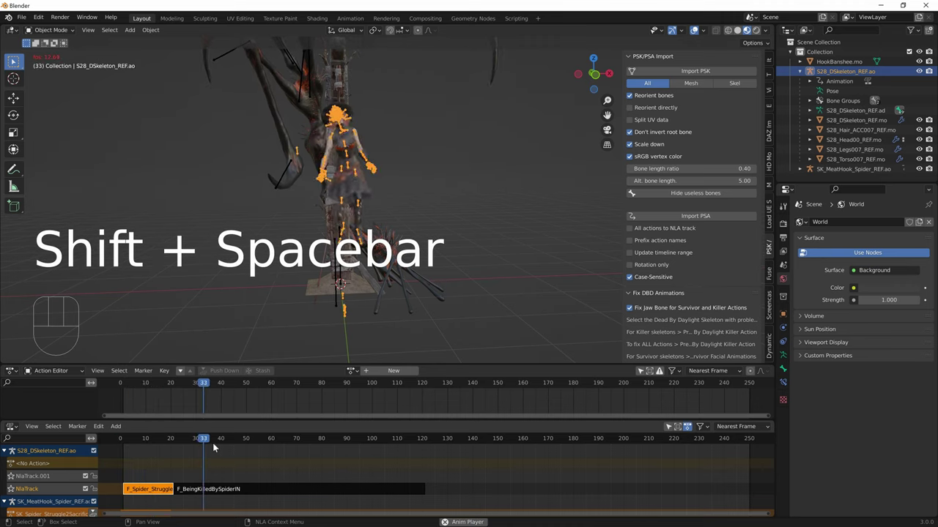
key("shift+space")
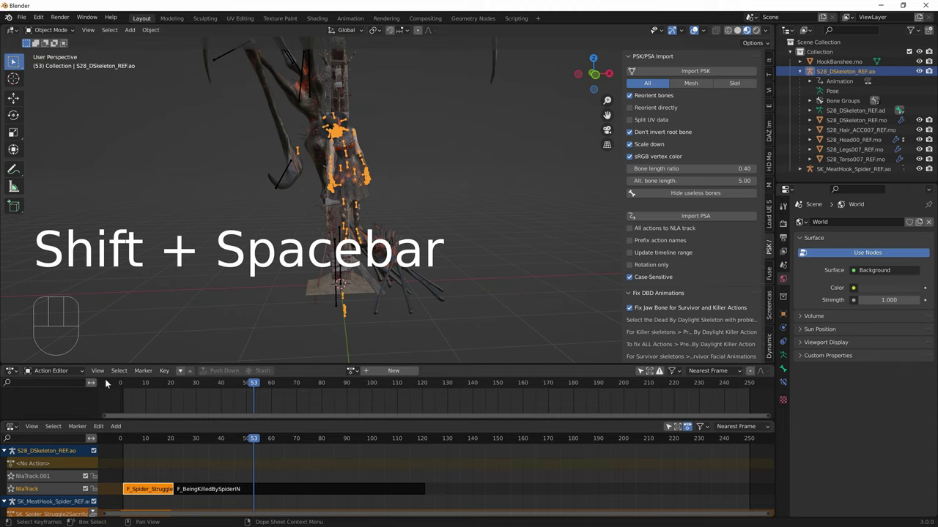
Import F_BeingKilledBySpiderOut.psa from the female ObjectInteractions folder onto the survivor skeleton and push it down as an NLA strip.
left_click(728, 215)
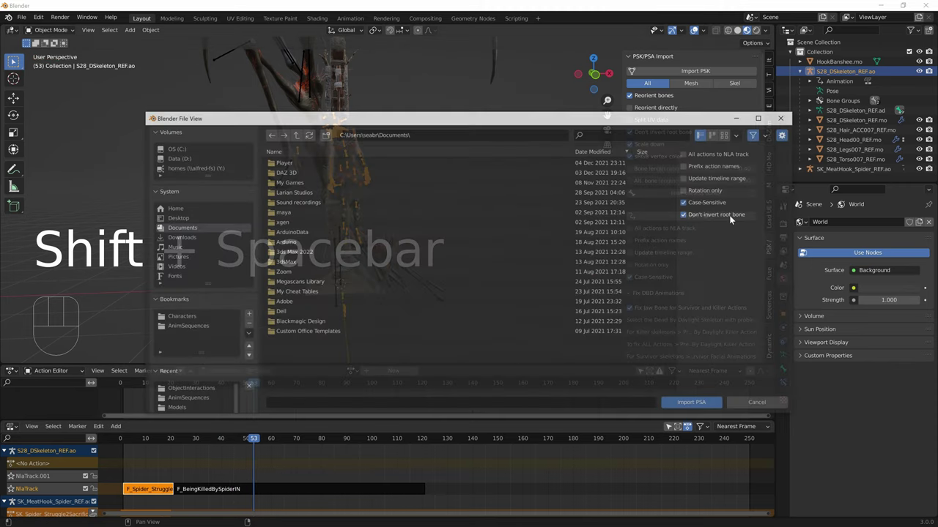
left_click(197, 326)
left_click(293, 162)
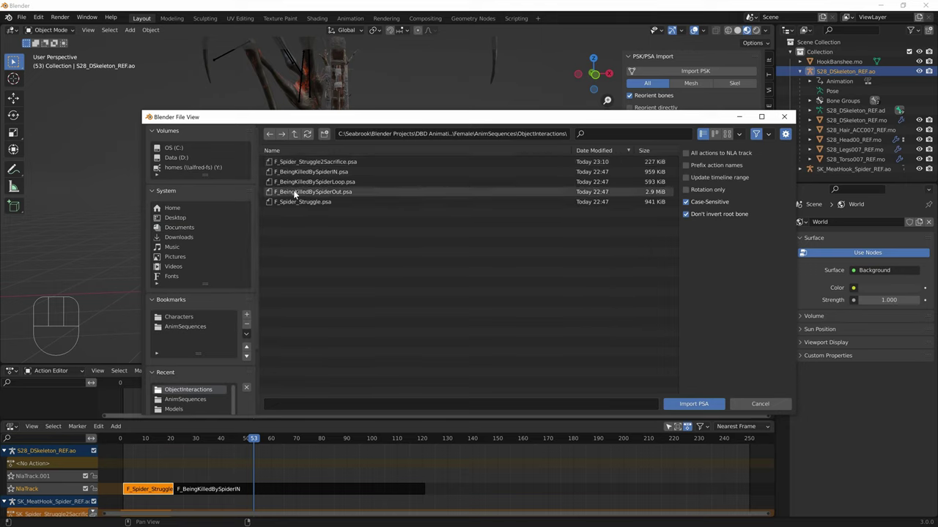
double_click(293, 191)
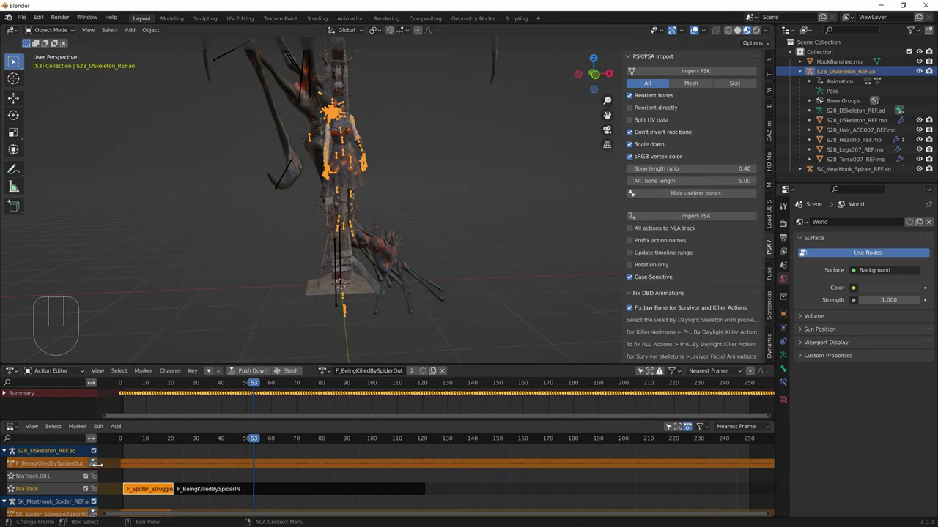
left_click(94, 463)
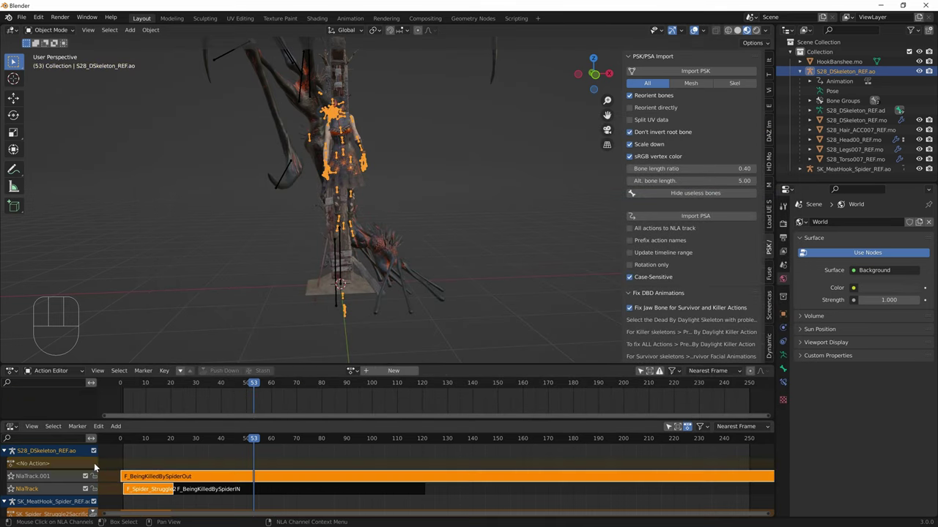
Place the F_BeingKilledBySpiderOut strip directly behind F_BeingKilledBySpiderIN on the same track, play the sequence, and return to frame 1.
left_click_drag(162, 476, 401, 498)
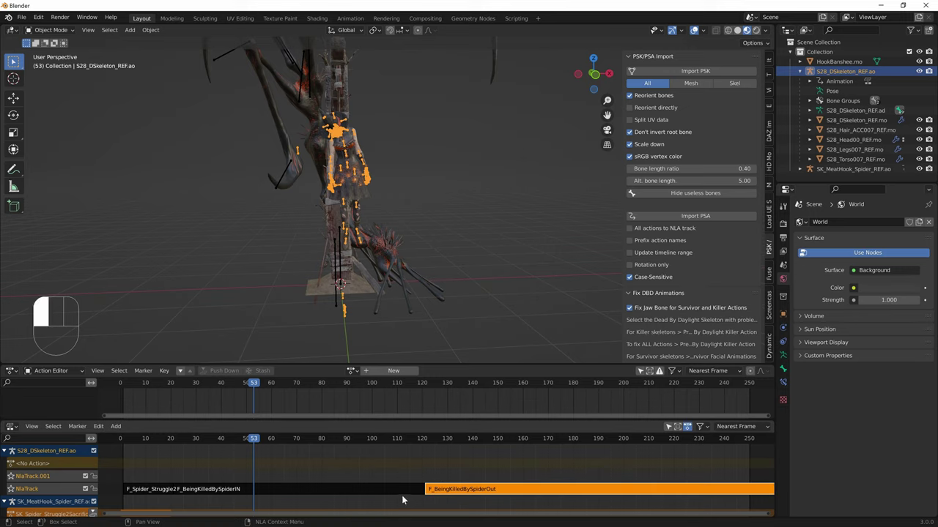
key("shift+space")
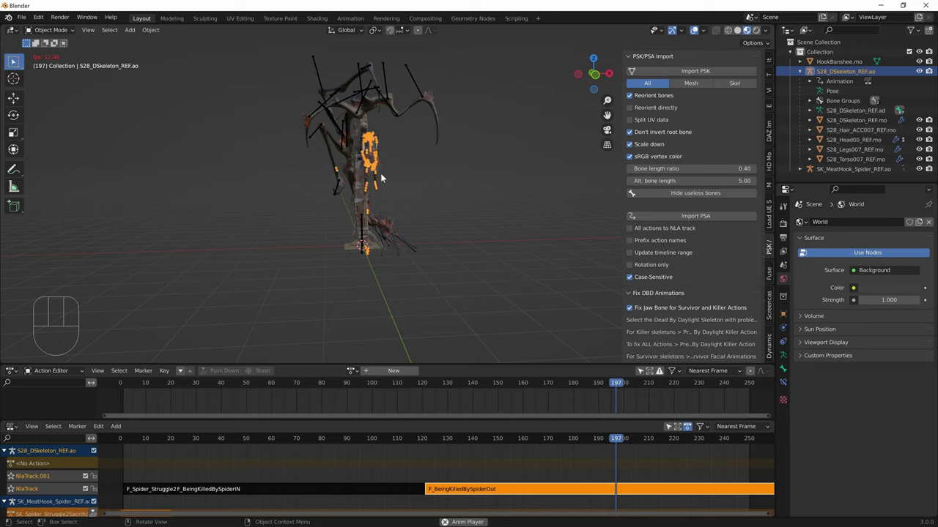
key("shift+space")
left_click_drag(520, 443, 123, 458)
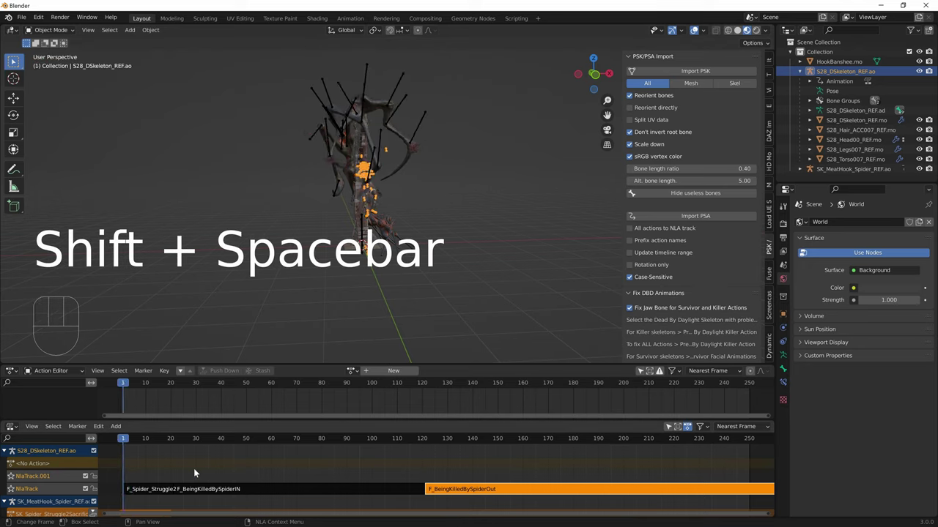
Select the SK_MeatHook_Spider_REF armature and push its SK_Spider_Struggle2Sacrifice action down onto an NLA track.
left_click(378, 140)
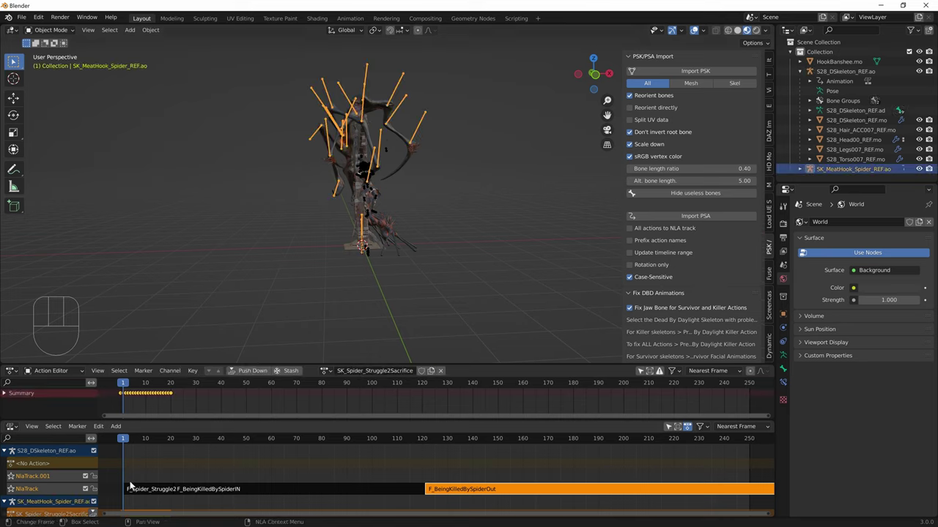
left_click(429, 156)
left_click(414, 134)
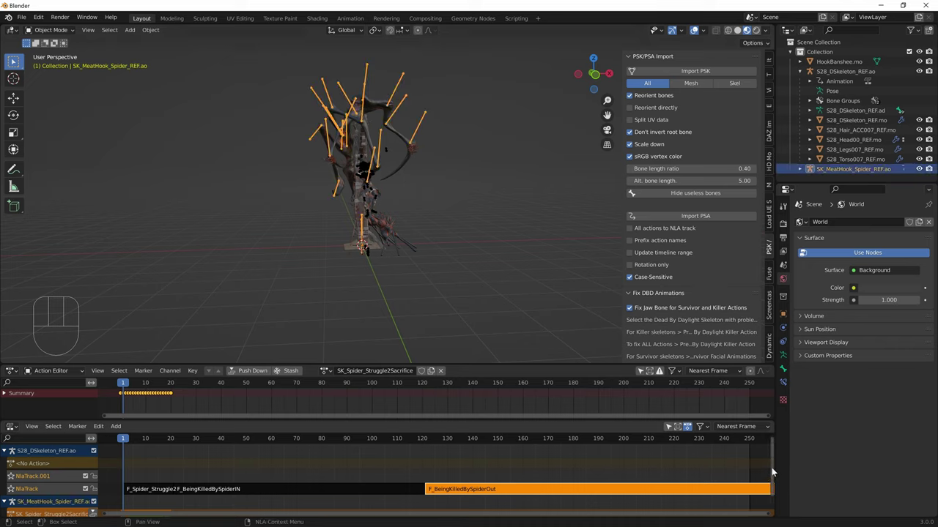
mouse_move(771, 467)
left_mouse_down()
mouse_move(772, 482)
mouse_move(773, 447)
mouse_move(774, 496)
mouse_move(767, 470)
left_mouse_up()
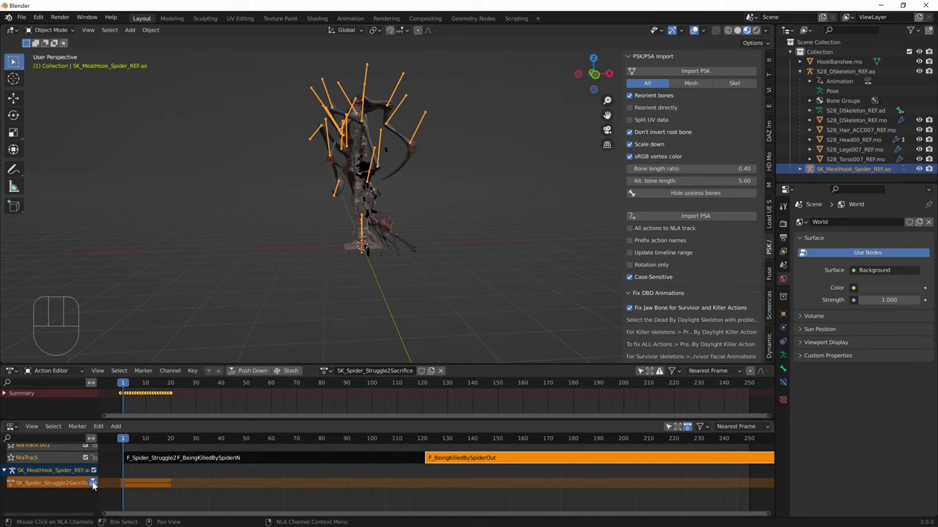
left_click(93, 484)
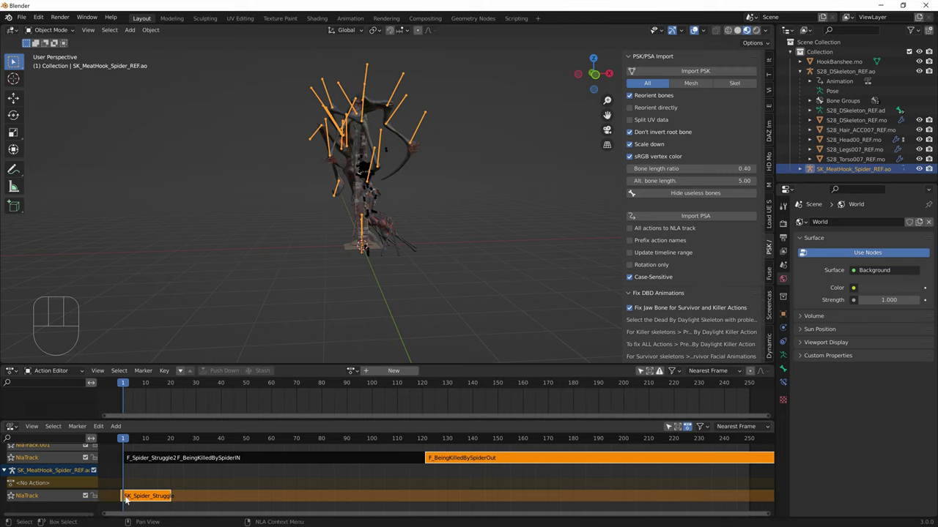
Move the spider's SK_Spider_Struggle2Sacrifice strip to start at frame 1 and undo the stray changes made while adjusting it.
left_click_drag(126, 501, 150, 496)
key("ctrl+z")
left_click(164, 497)
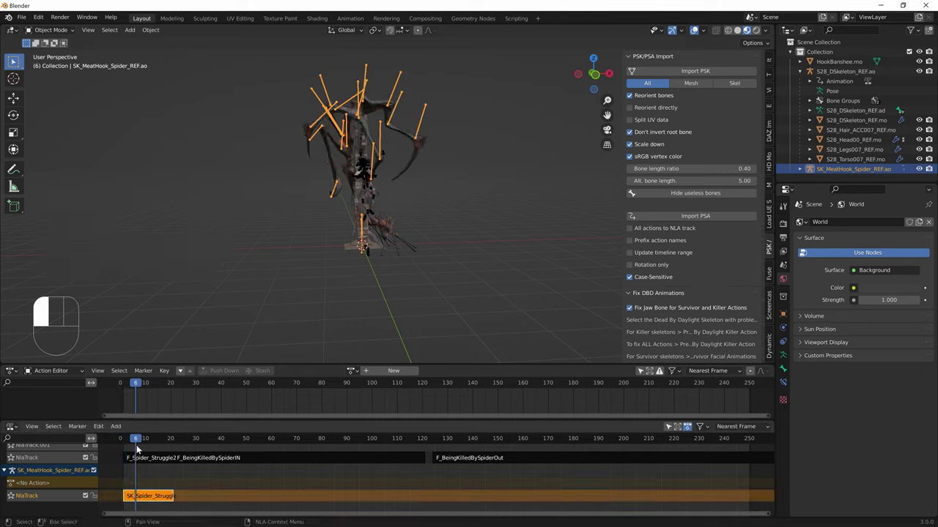
key("ctrl+z")
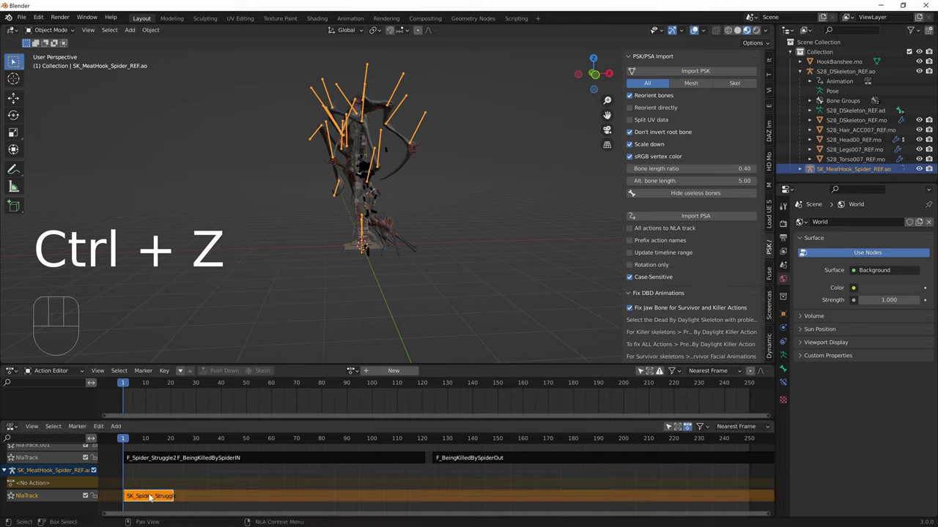
left_click_drag(150, 497, 154, 502)
key("ctrl+z")
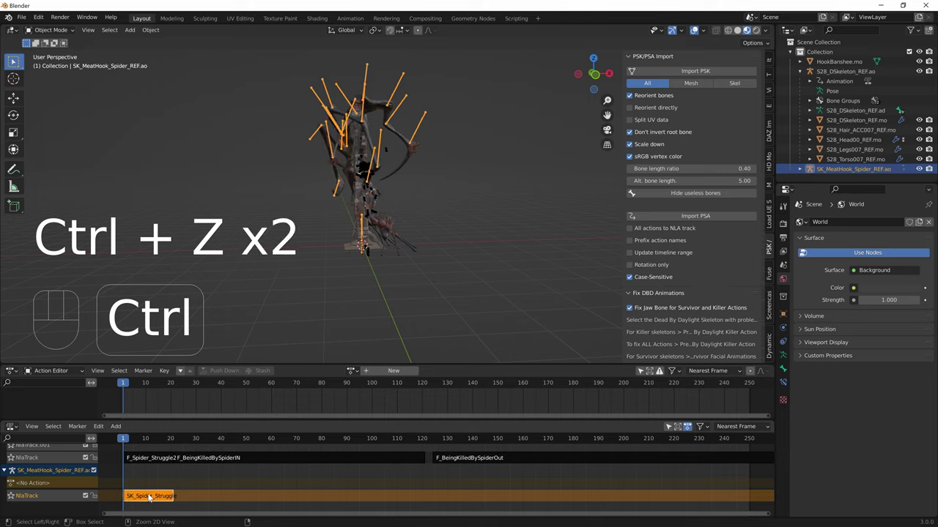
Move the survivor's F_BeingKilledBySpiderOut strip directly against the end of F_BeingKilledBySpiderIN and scrub to frame 25.
left_click_drag(123, 447, 173, 453)
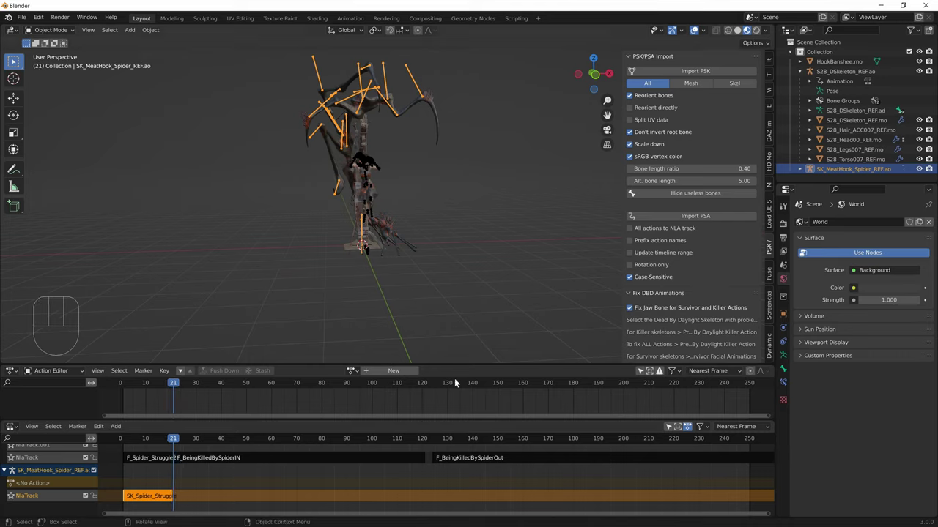
left_click(457, 456)
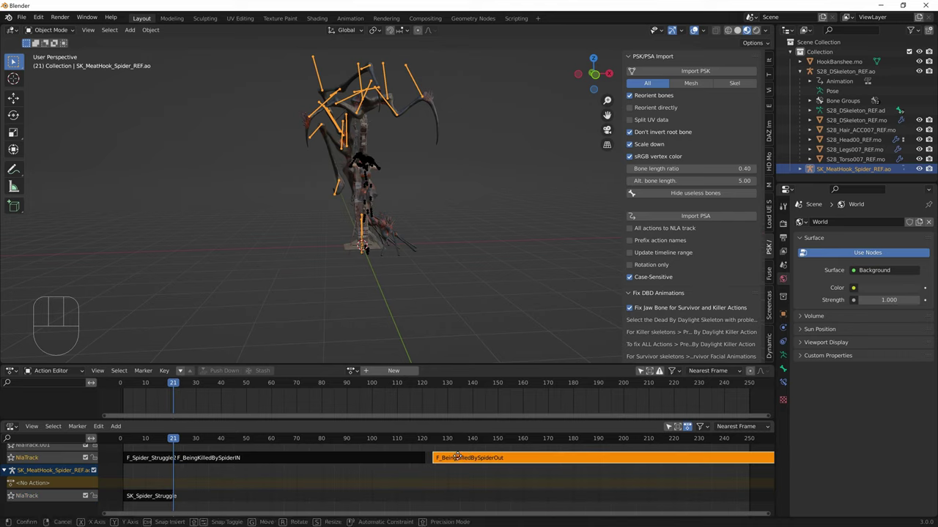
left_click_drag(428, 458, 418, 472)
left_click(419, 472)
left_click(441, 458)
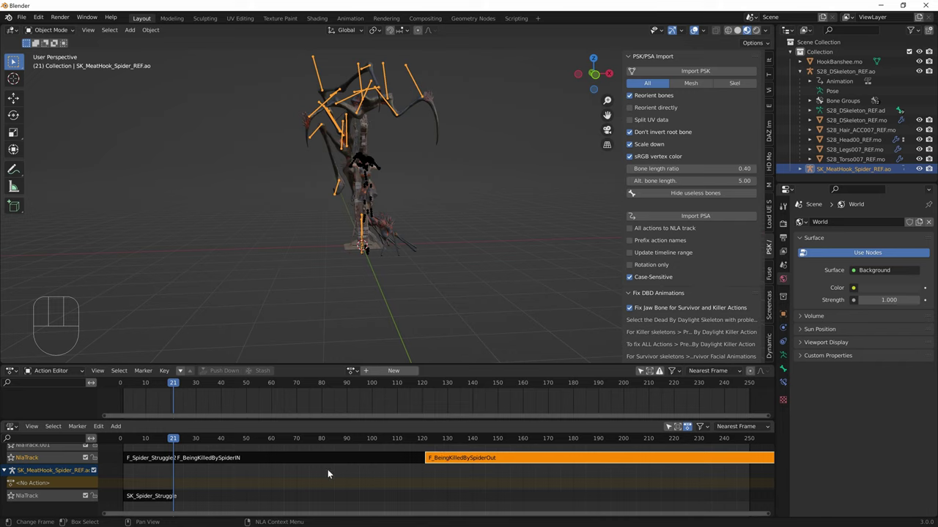
left_click(328, 469)
mouse_move(167, 443)
left_mouse_down()
mouse_move(192, 440)
mouse_move(184, 440)
left_mouse_up()
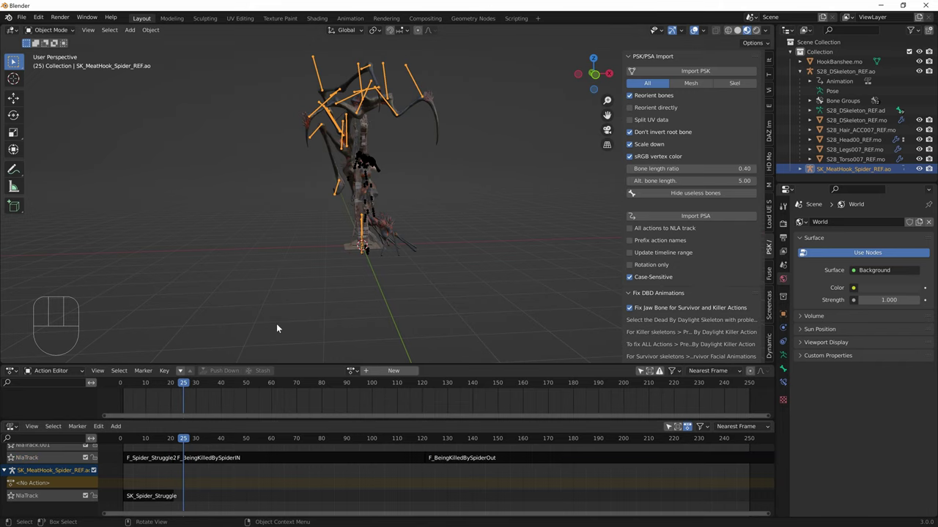
Import SK_Spider_StabIN.psa from Game/Meshes/InteractableObjects/Entity_Objects/Animations/AnimSequences onto the spider armature.
left_click(694, 217)
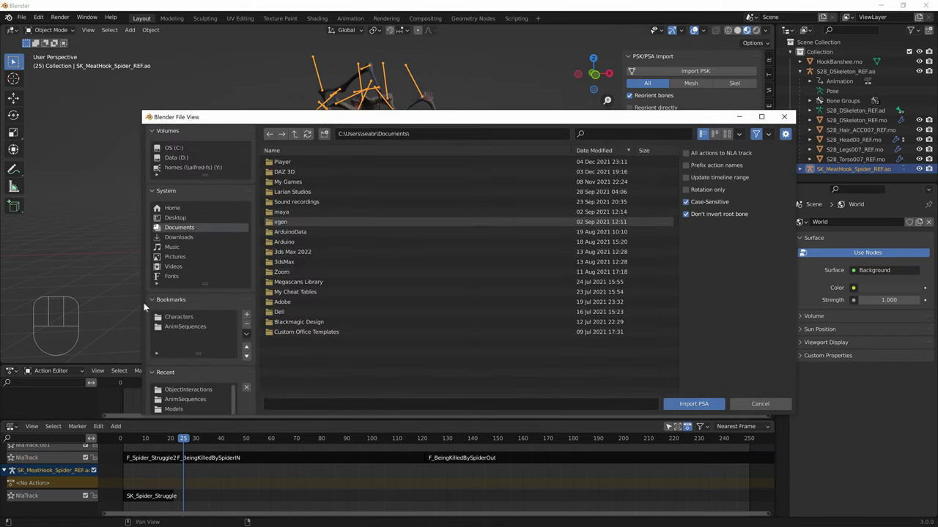
left_click(194, 328)
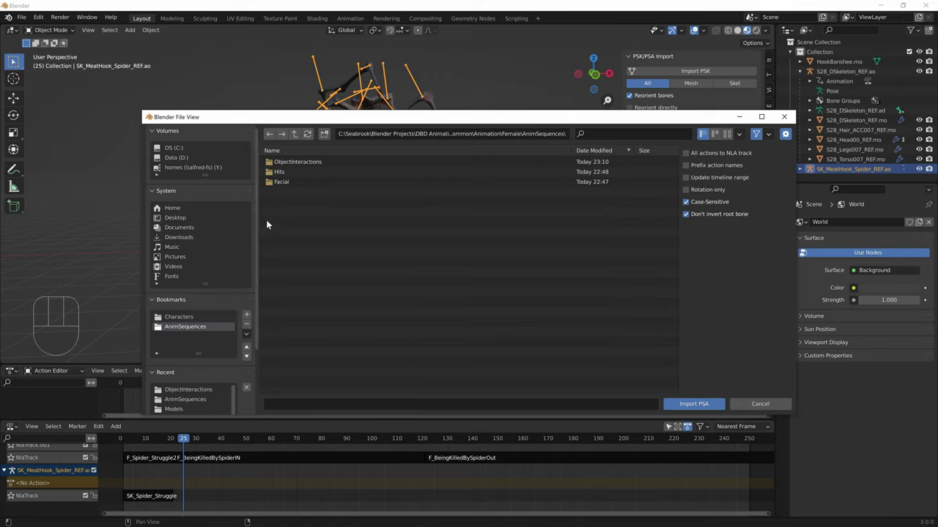
left_click(297, 135)
left_click(296, 135)
left_click(296, 135)
left_click(297, 135)
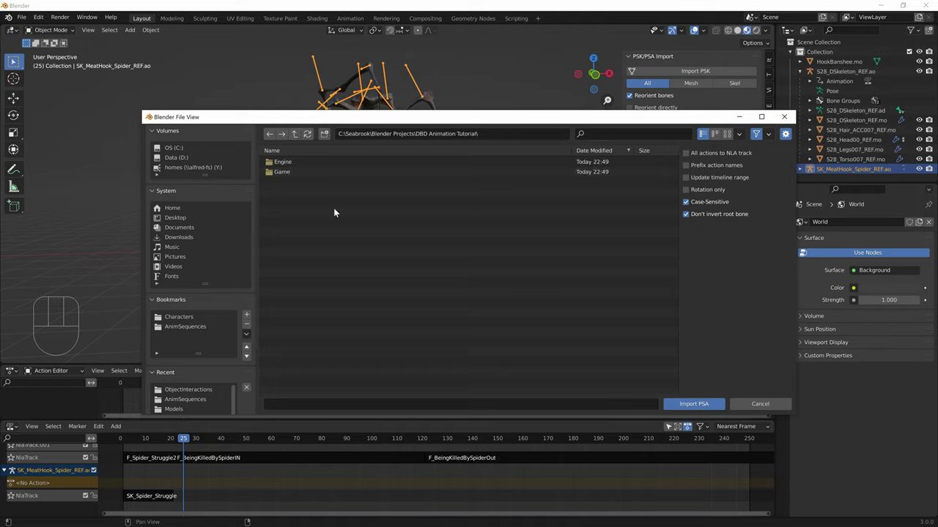
double_click(294, 173)
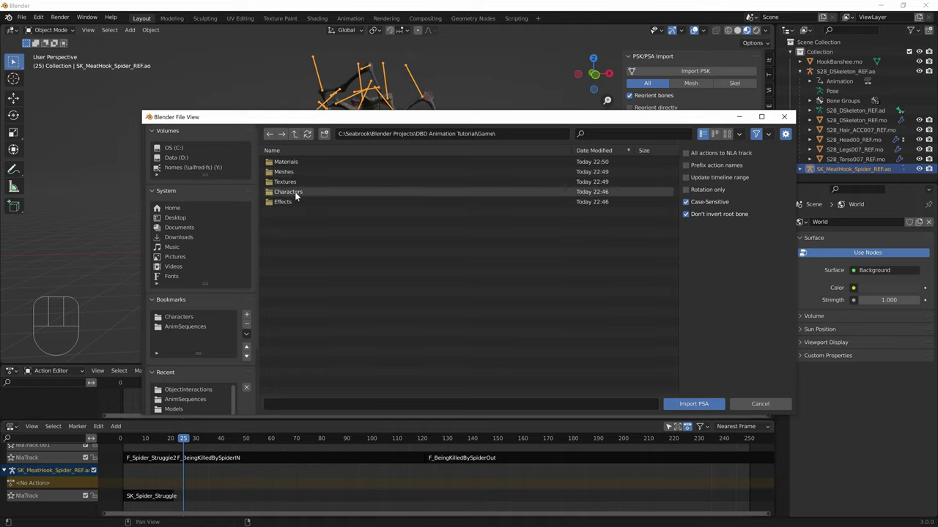
double_click(284, 172)
double_click(290, 162)
double_click(293, 162)
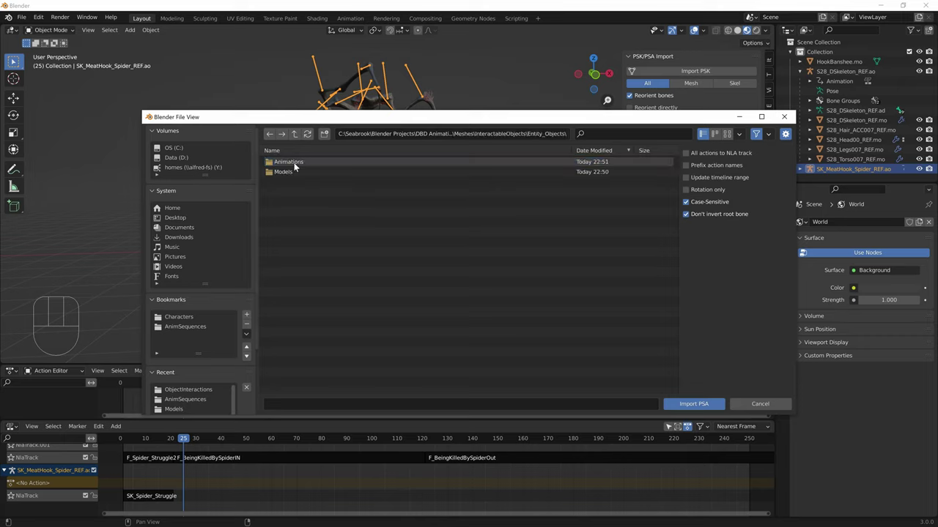
double_click(293, 162)
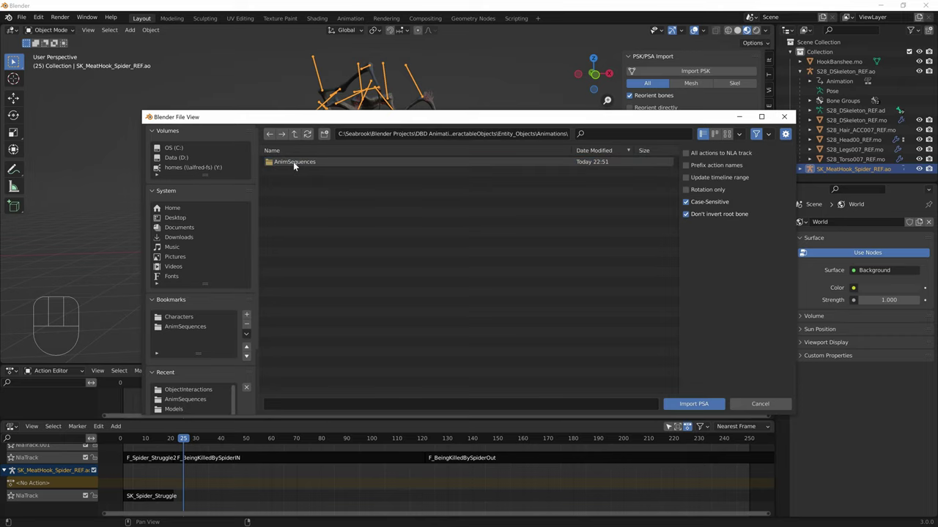
double_click(293, 162)
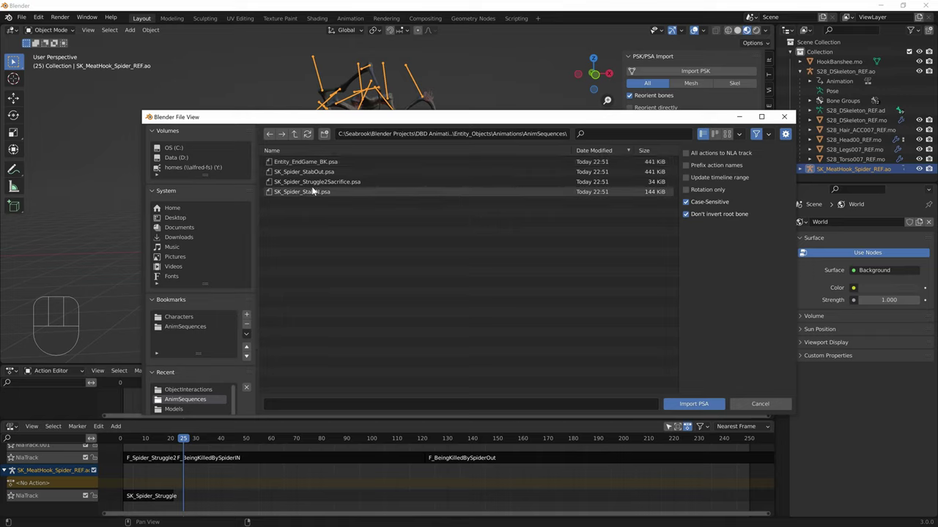
left_click(309, 191)
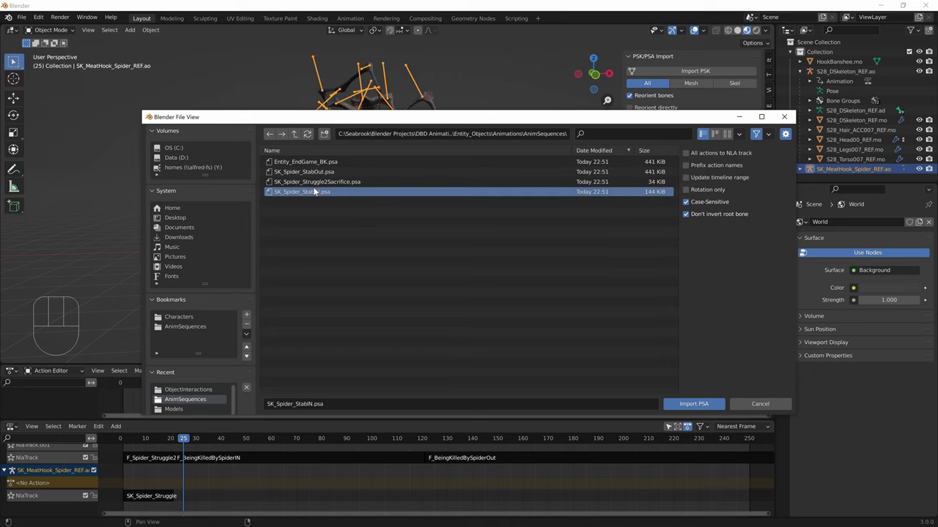
double_click(313, 191)
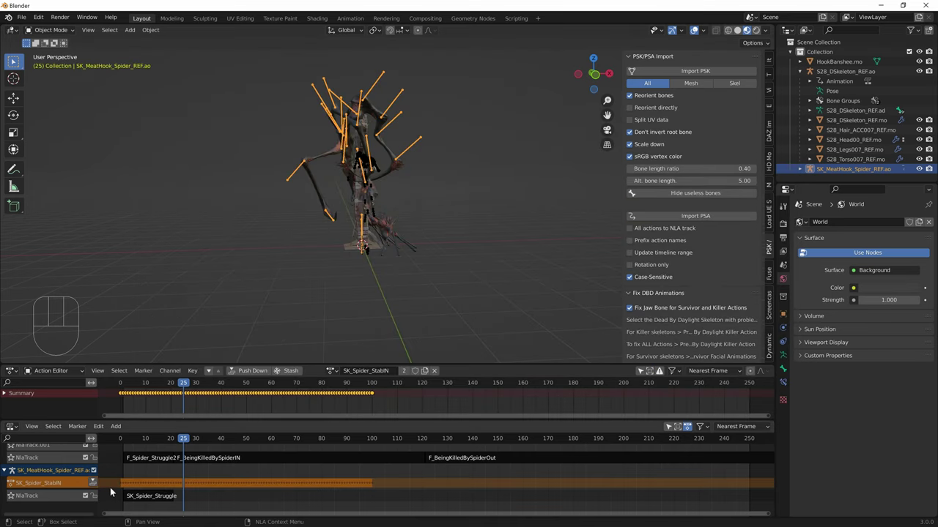
Push the SK_Spider_StabIN action down and place its strip directly behind SK_Spider_Struggle2Sacrifice on the same NLA track.
left_click(158, 501)
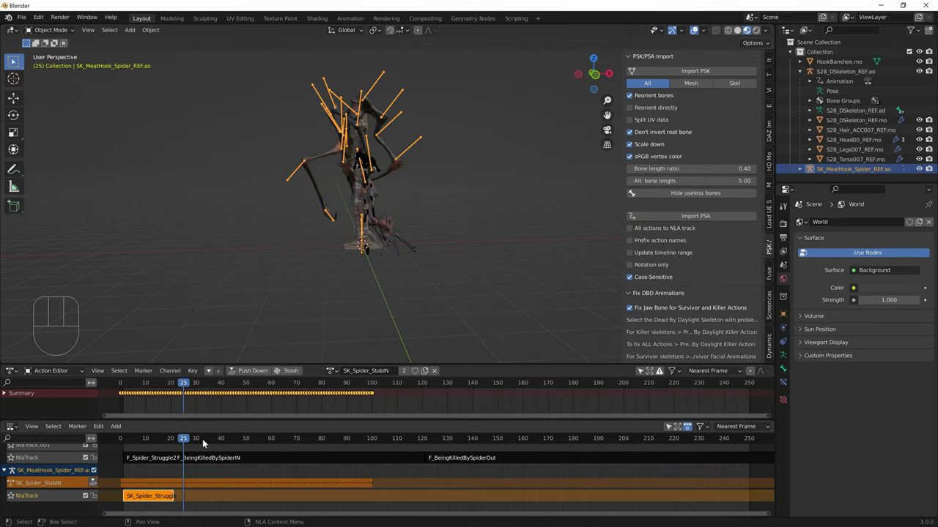
left_click_drag(765, 516, 177, 509)
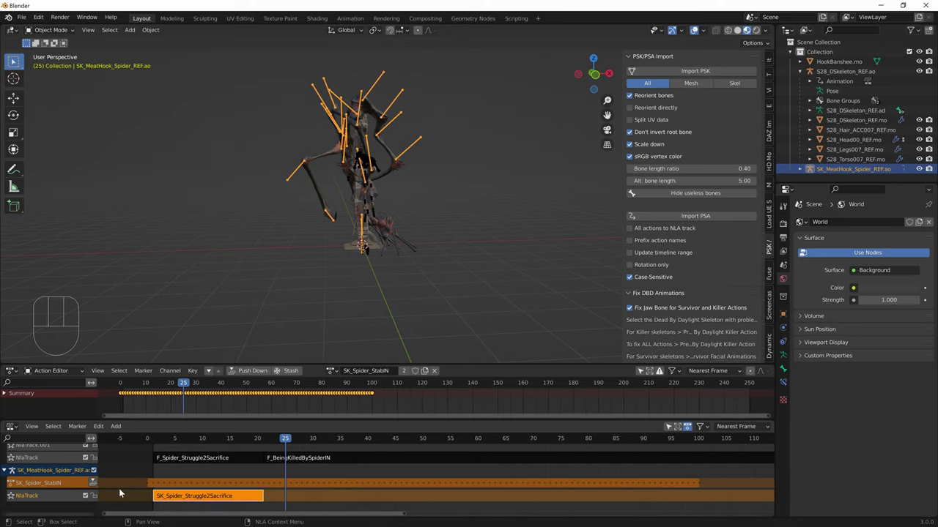
left_click(93, 483)
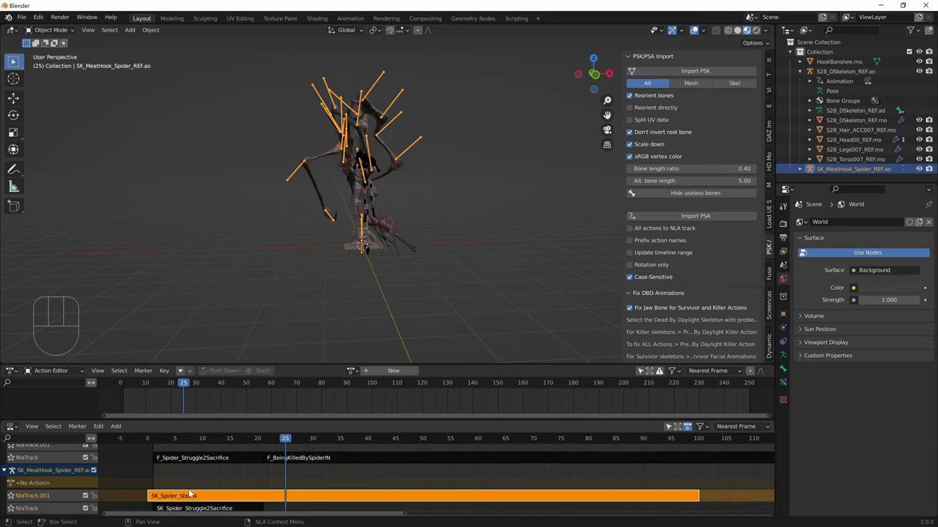
left_click_drag(187, 495, 296, 508)
scroll(293, 491, "down", 1)
scroll(284, 483, "up", 1)
scroll(317, 483, "down", 1)
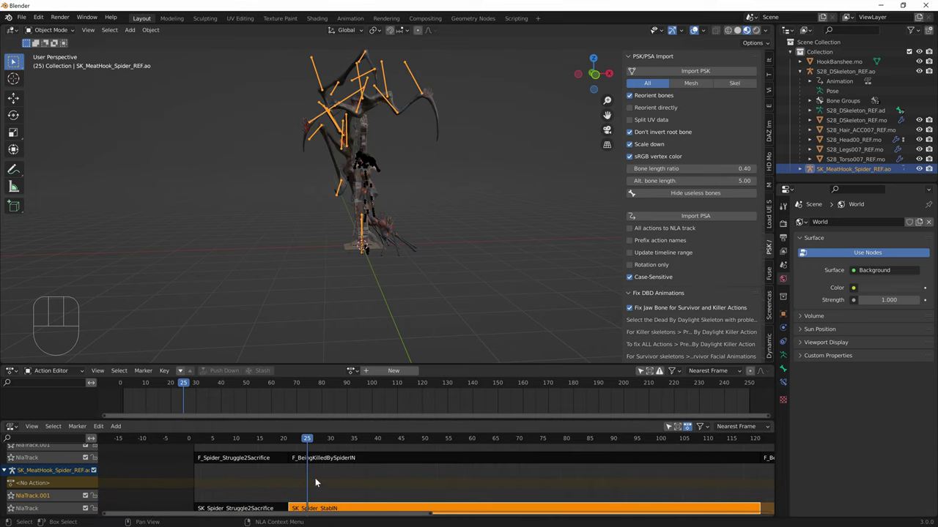
left_click_drag(352, 515, 514, 496)
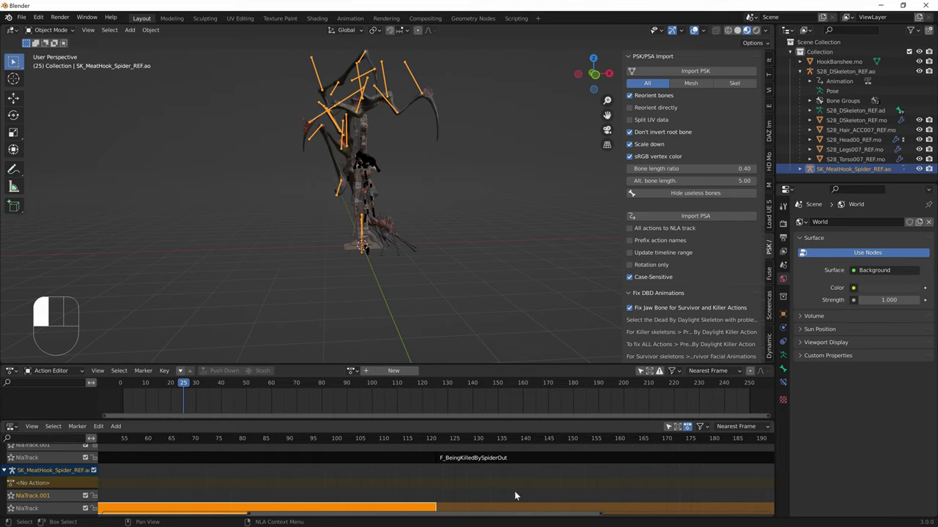
Import SK_Spider_StabOut.psa from the Entity_Objects AnimSequences folder onto the spider armature and push it down as an NLA strip.
left_click(408, 117)
left_click(389, 91)
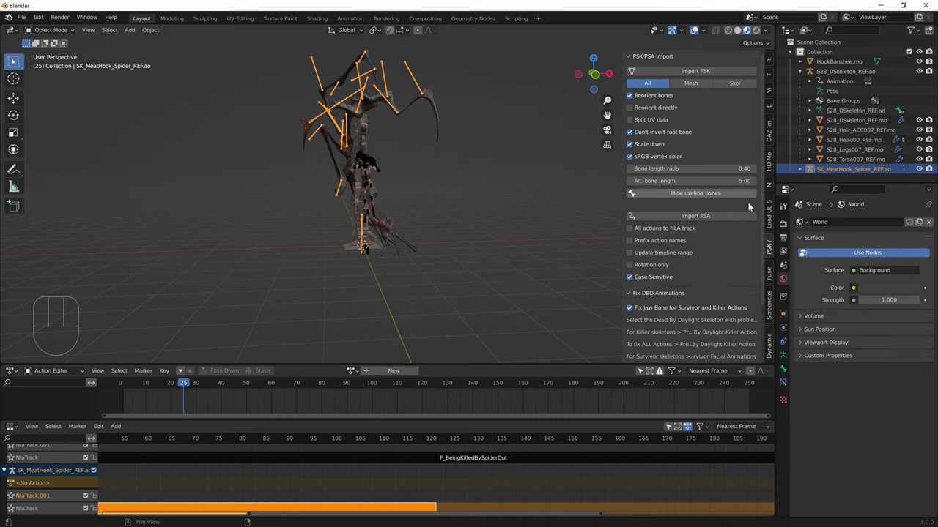
left_click(694, 216)
left_click(196, 326)
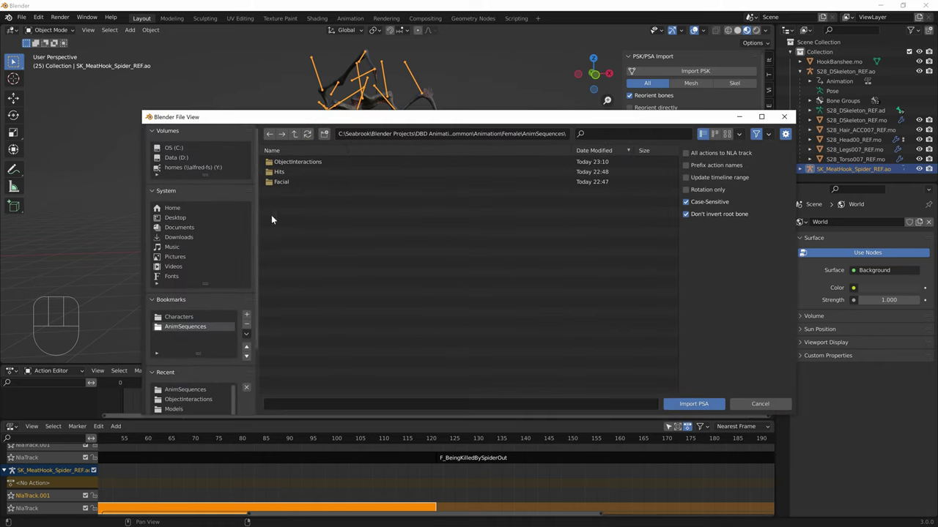
left_click(293, 135)
left_click(293, 136)
left_click(293, 135)
left_click(293, 135)
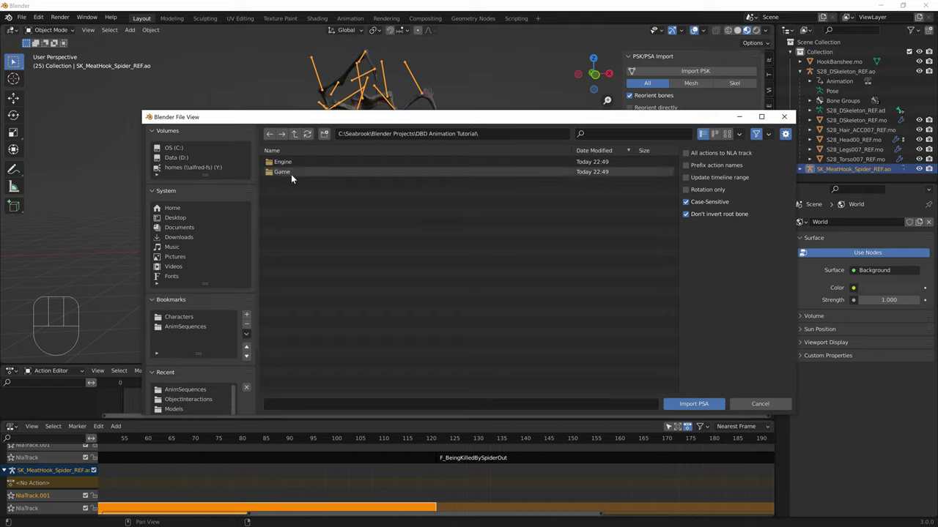
double_click(290, 171)
double_click(289, 162)
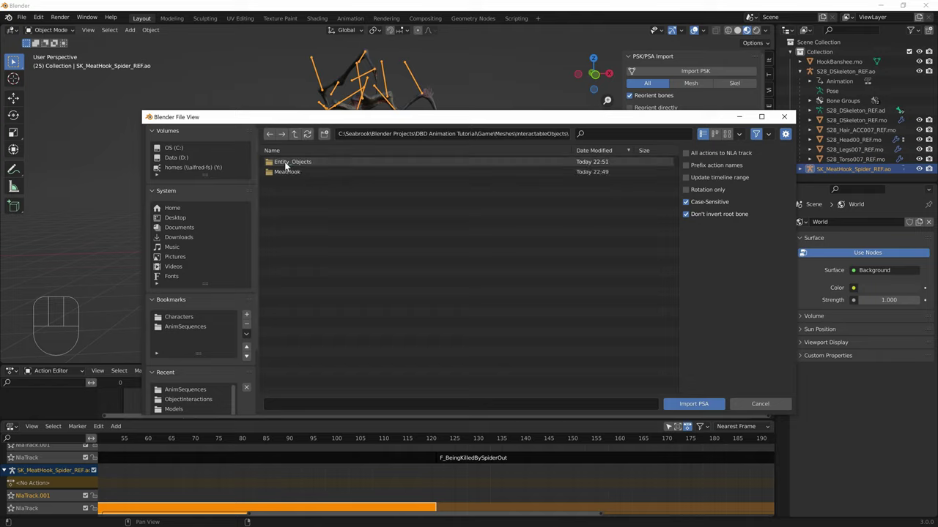
double_click(287, 161)
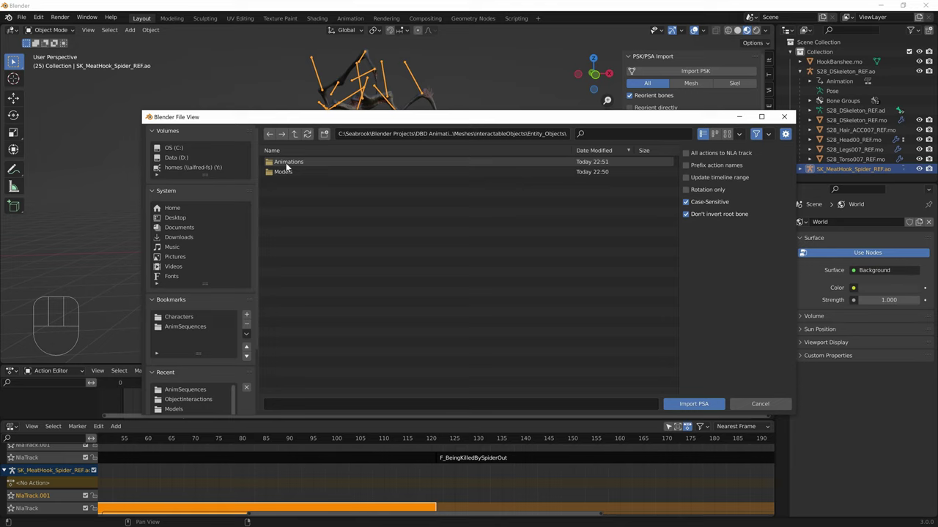
double_click(286, 163)
double_click(286, 163)
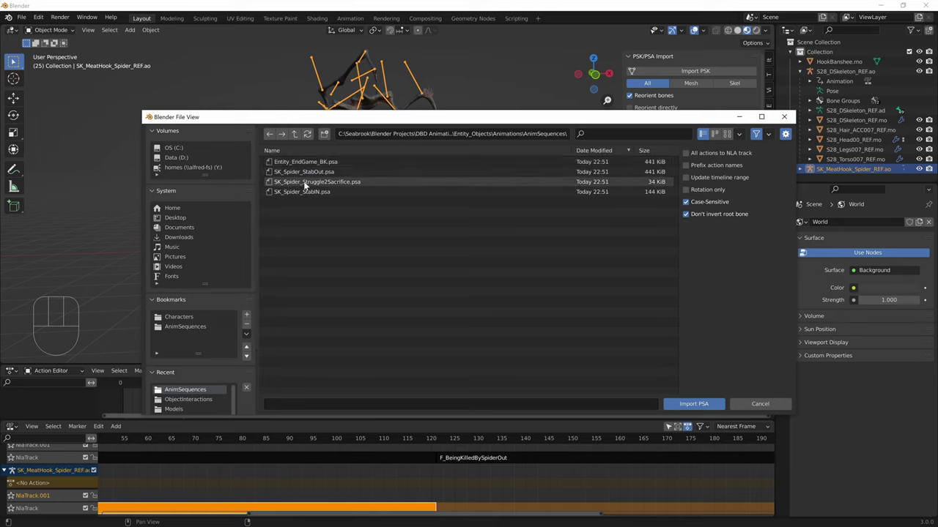
left_click(301, 174)
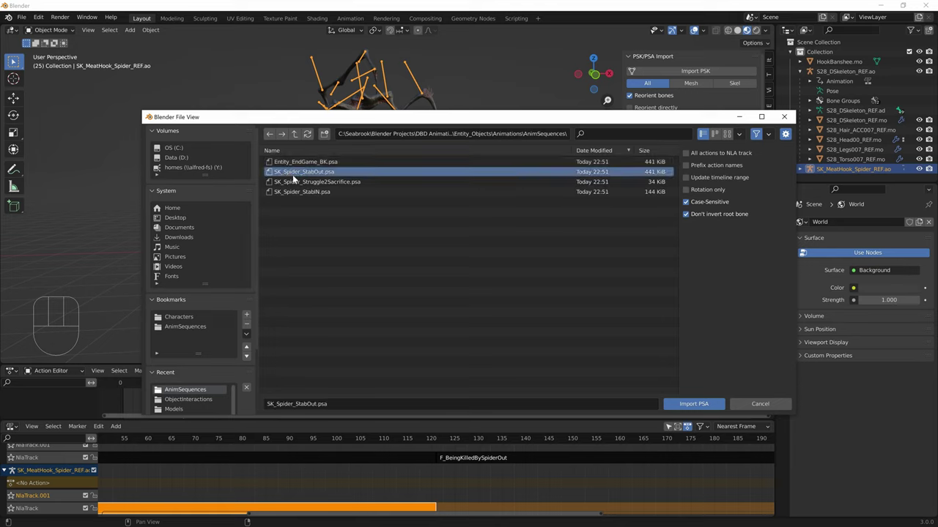
double_click(311, 175)
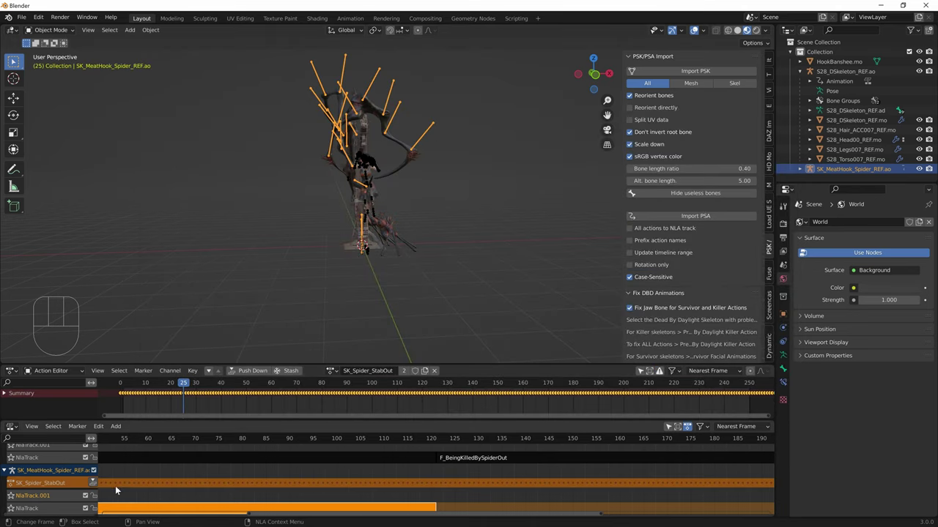
left_click(93, 483)
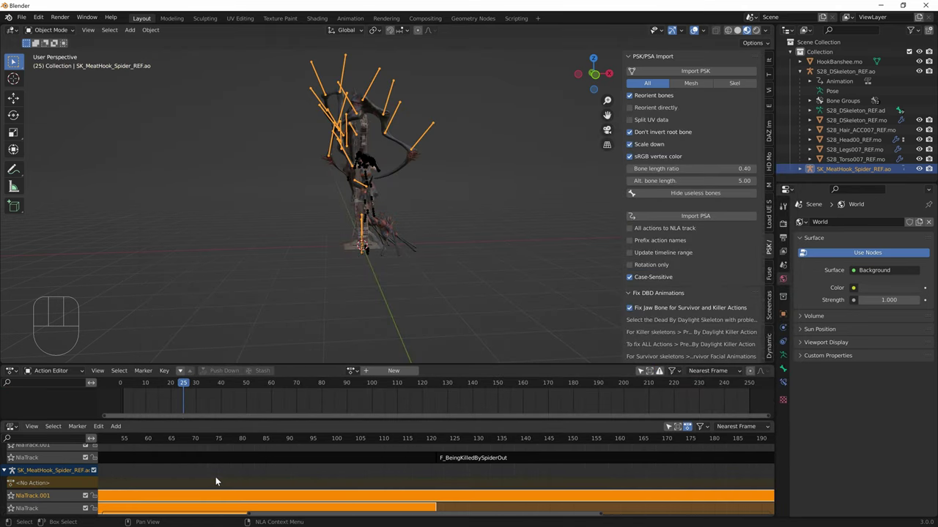
scroll(215, 477, "down", 5)
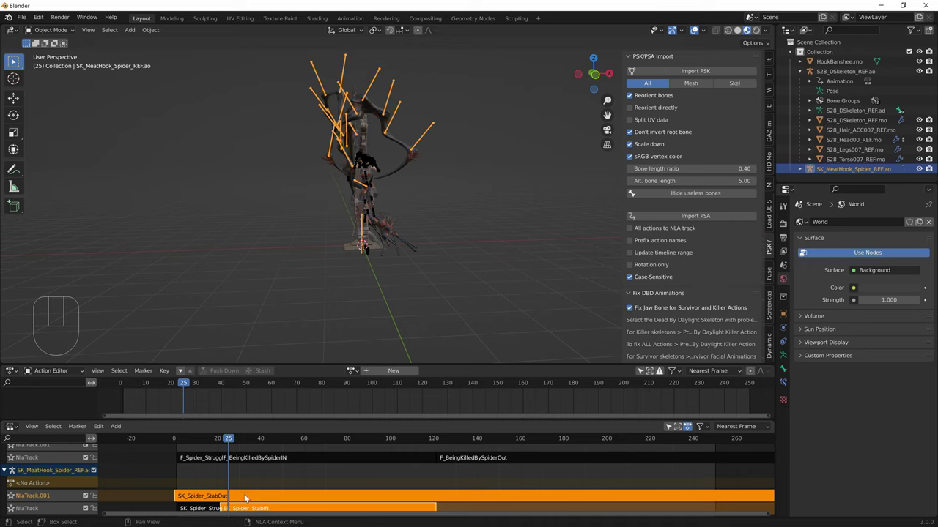
left_click_drag(245, 498, 312, 498)
left_click(334, 468)
key("ctrl+z")
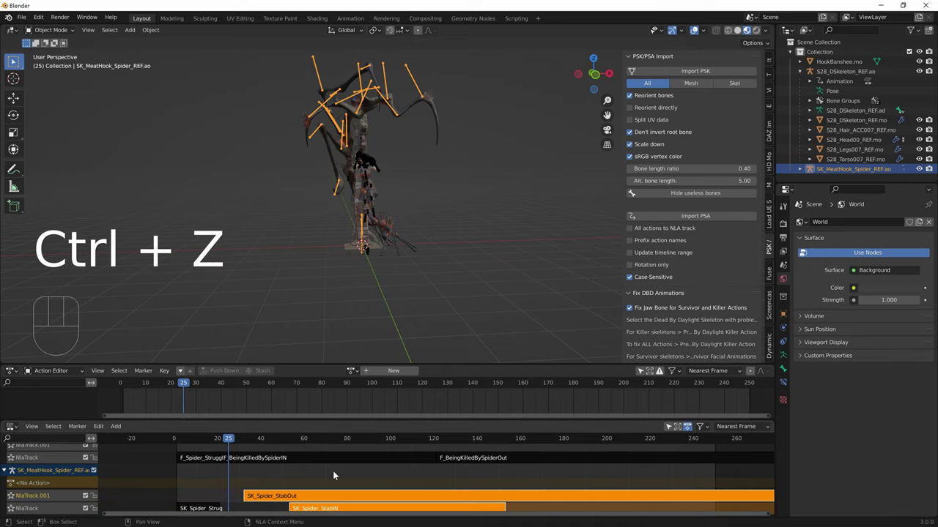
key("ctrl+z")
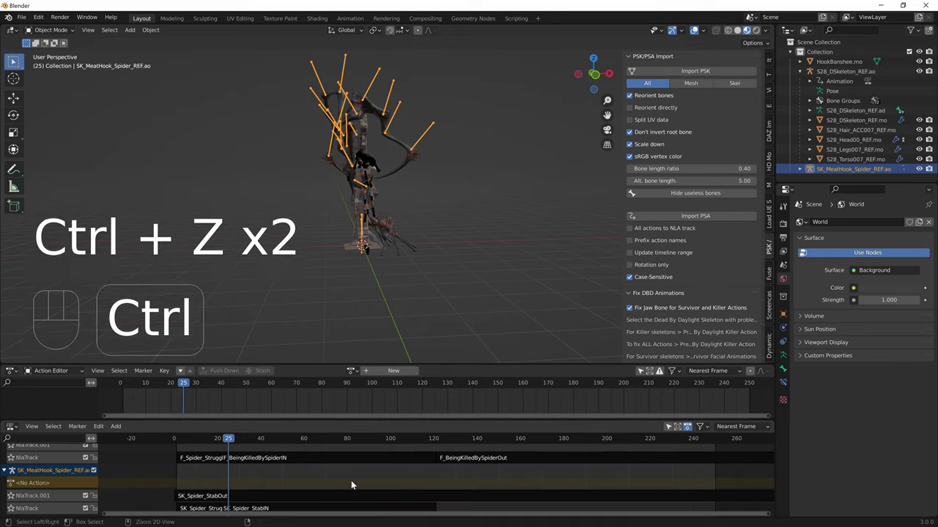
Select only the SK_Spider_StabOut strip and place it directly behind SK_Spider_StabIN on the same NLA track.
middle_click_drag(387, 486, 382, 460, "ctrl")
left_click(266, 500)
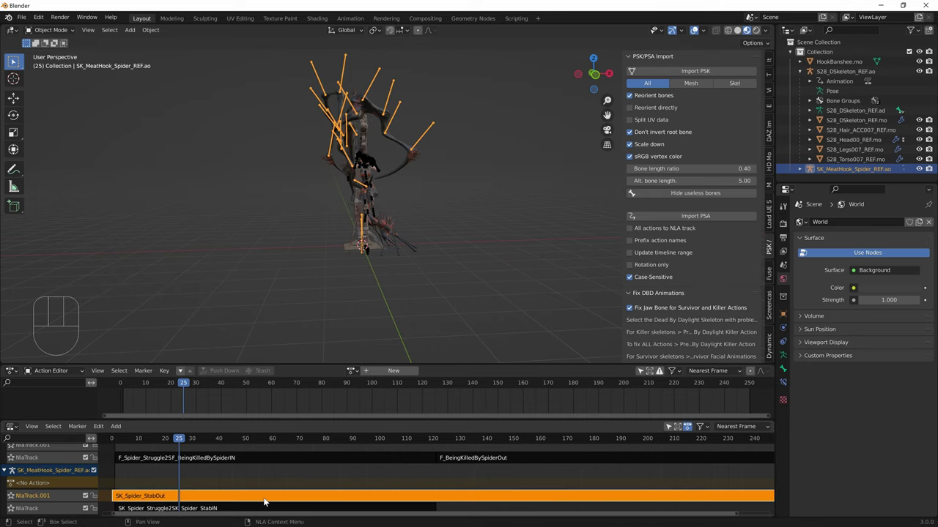
left_click_drag(264, 503, 581, 506)
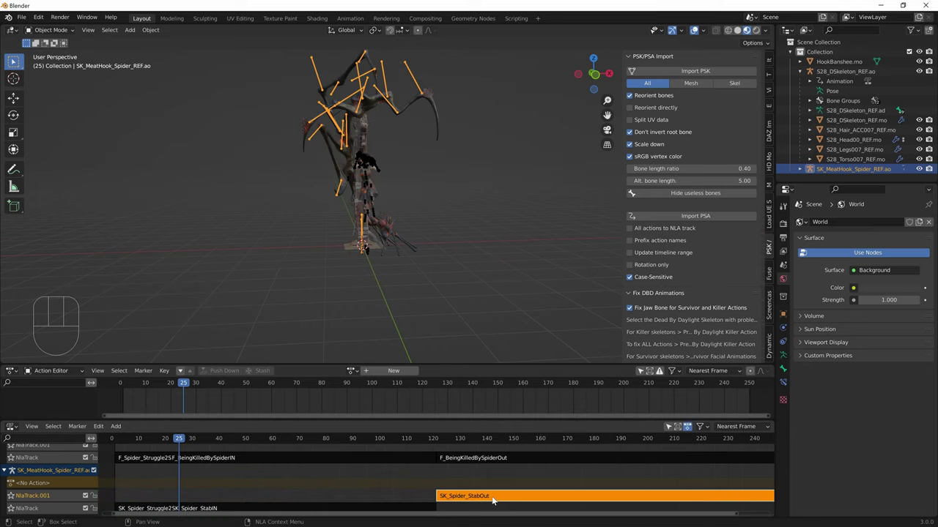
left_click_drag(492, 501, 491, 512)
Play the animation from about frame 114 and watch the spider and survivor together through the StabIN and StabOut strips.
left_click(416, 438)
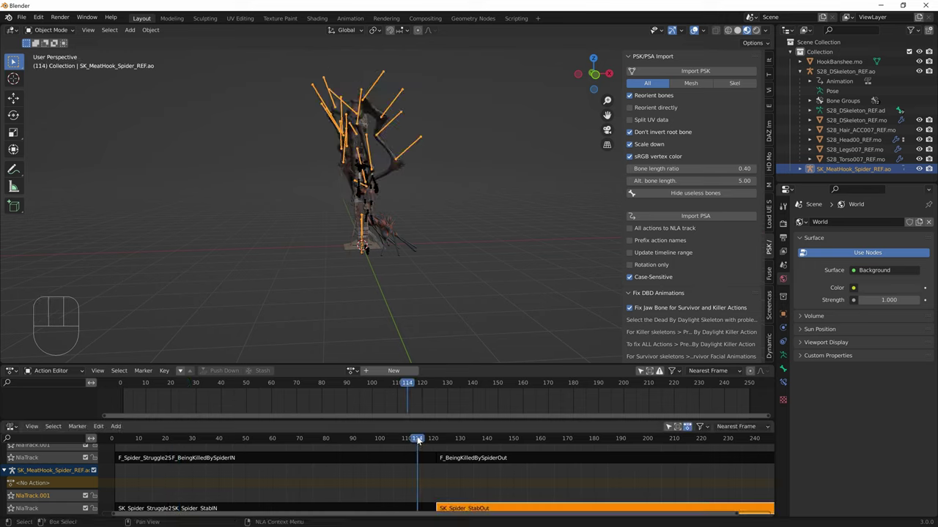
key("shift+space")
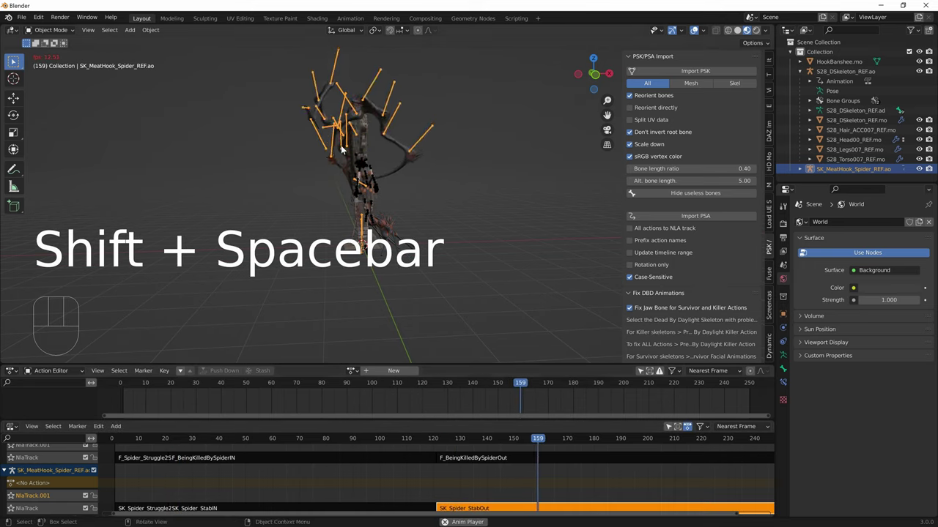
scroll(340, 150, "up", 4)
mouse_move(402, 345)
middle_mouse_down("shift")
mouse_move(401, 241)
mouse_move(361, 179)
mouse_move(390, 338)
middle_mouse_up("shift")
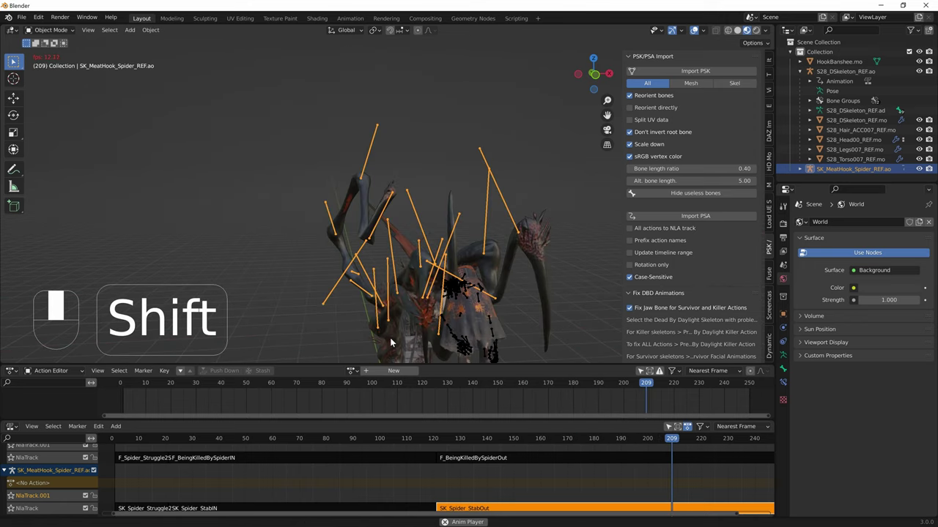
scroll(384, 276, "down", 4)
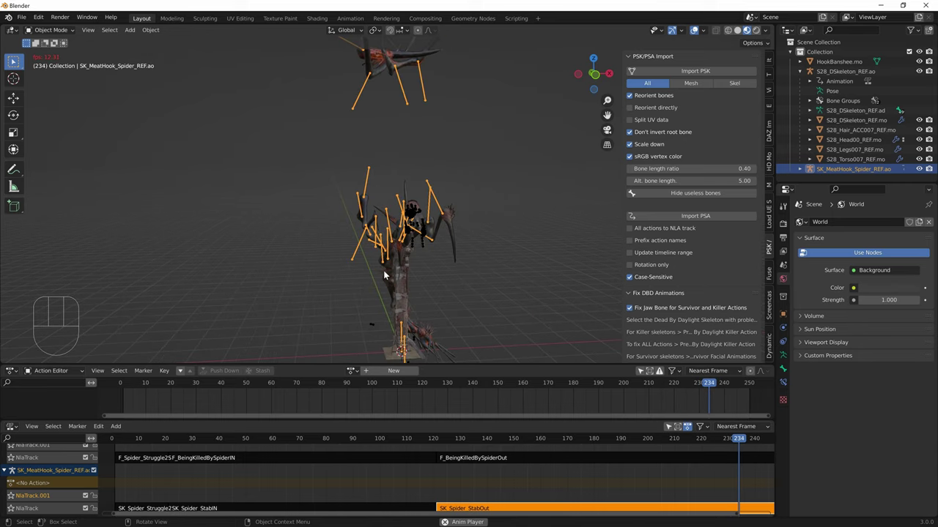
scroll(384, 276, "down", 3)
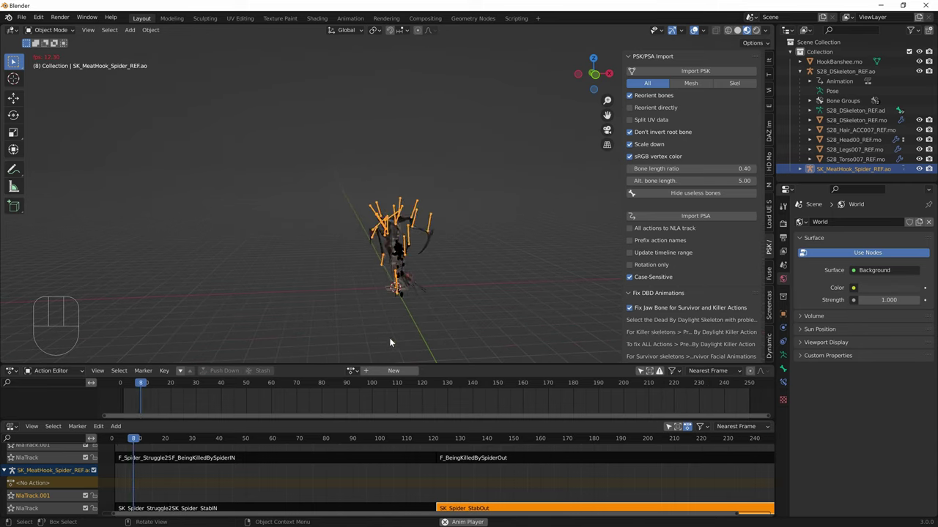
scroll(389, 338, "up", 5)
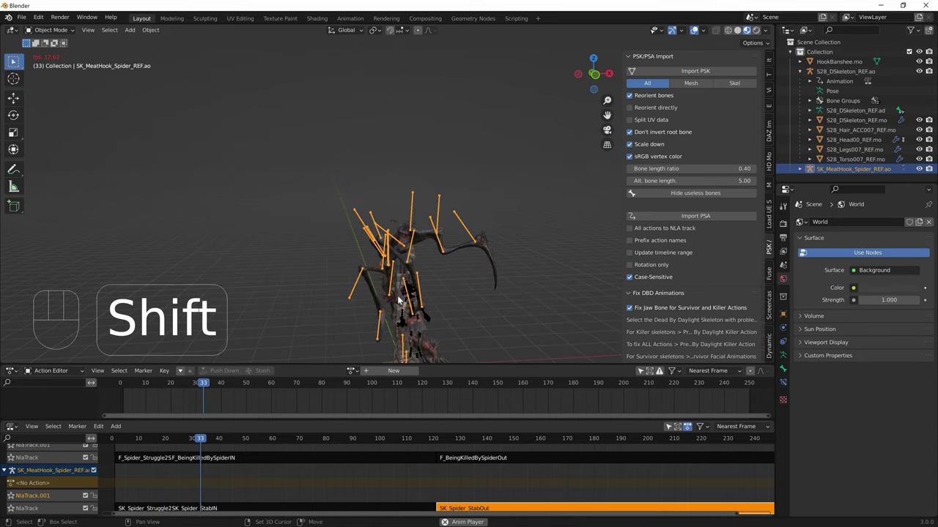
key("shift+space")
Move the F_BeingKilledBySpiderOut strip to about frame 150 and the SK_Spider_StabOut strip to about frame 137 to open gaps before them.
left_click(456, 463)
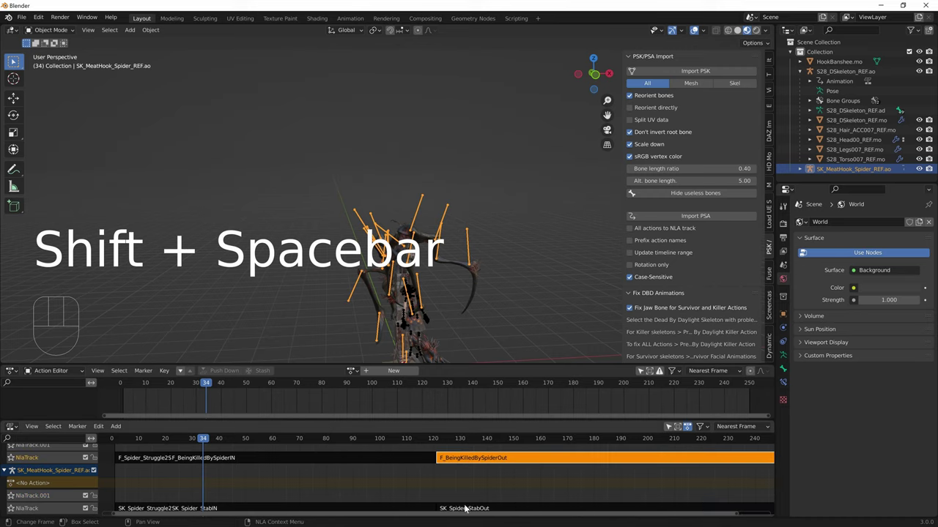
left_click_drag(454, 459, 532, 460)
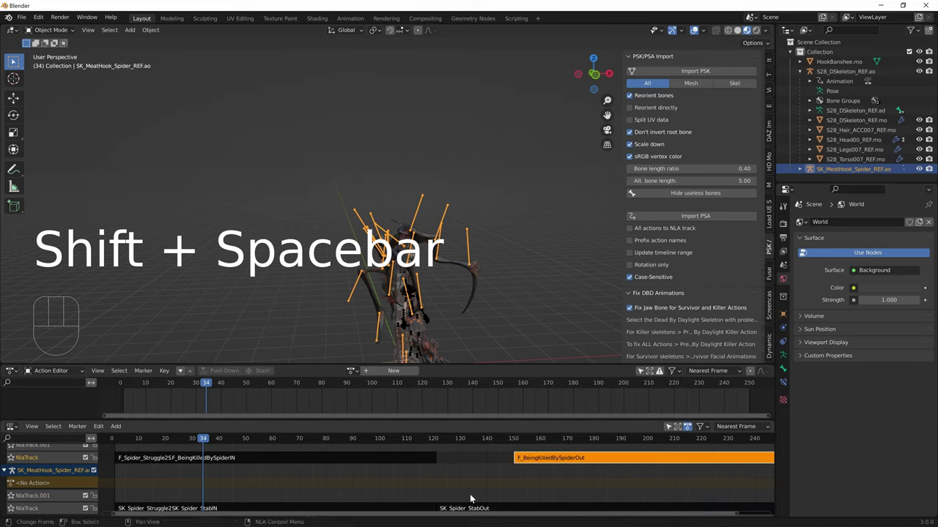
left_click(471, 505)
left_click_drag(471, 506, 512, 505)
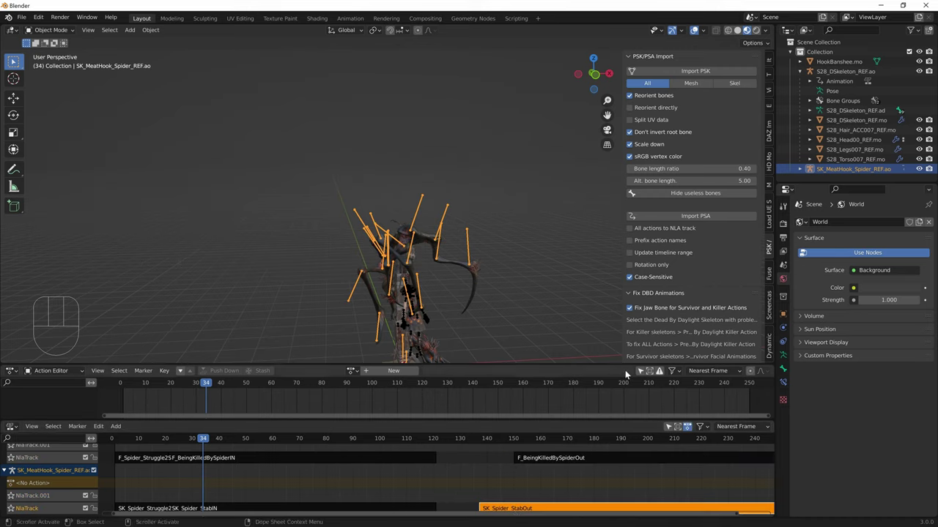
Import F_BeingKilledBySpiderLoop.psa from the female AnimSequences/ObjectInteractions folder onto the survivor armature.
left_click(418, 318)
left_click(716, 214)
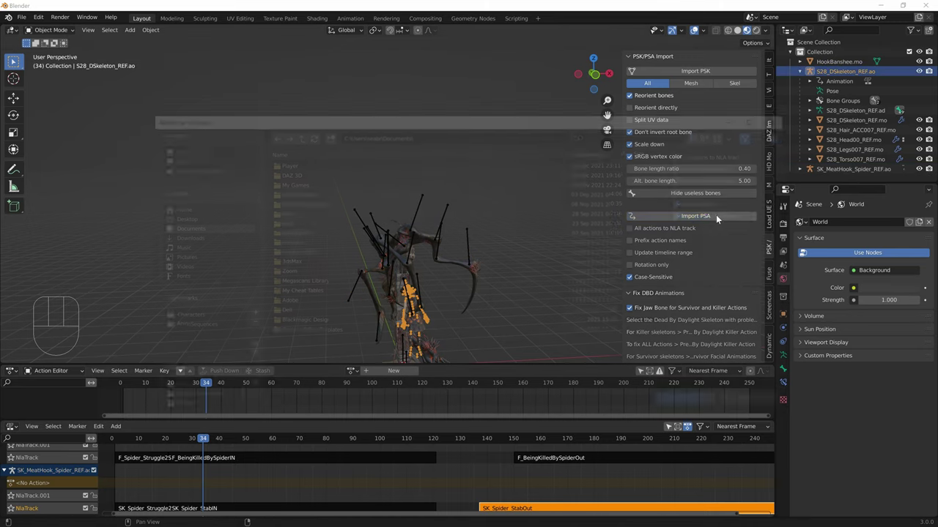
left_click(187, 327)
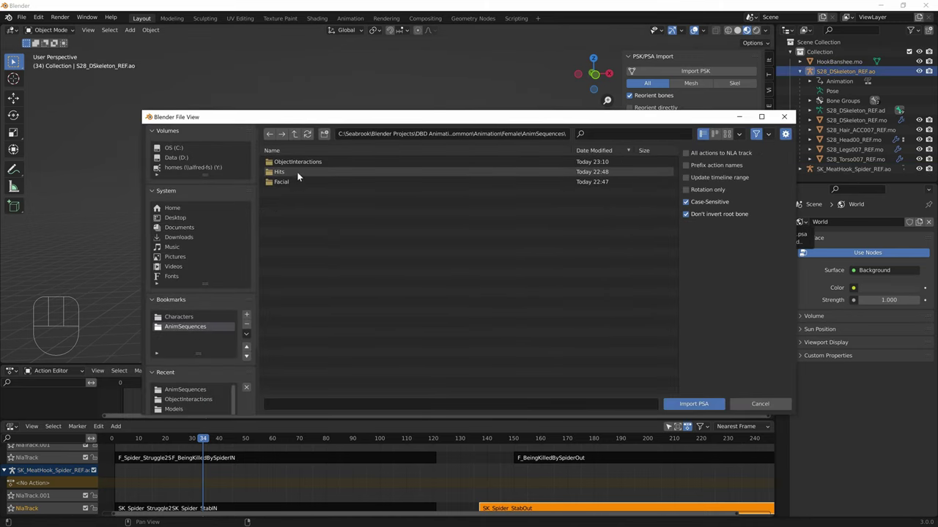
double_click(296, 171)
left_click(306, 181)
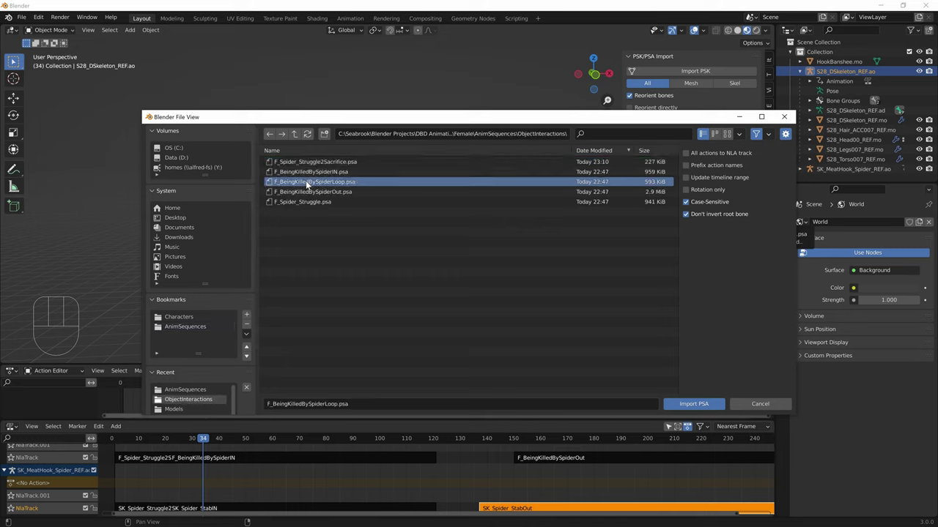
left_click(700, 404)
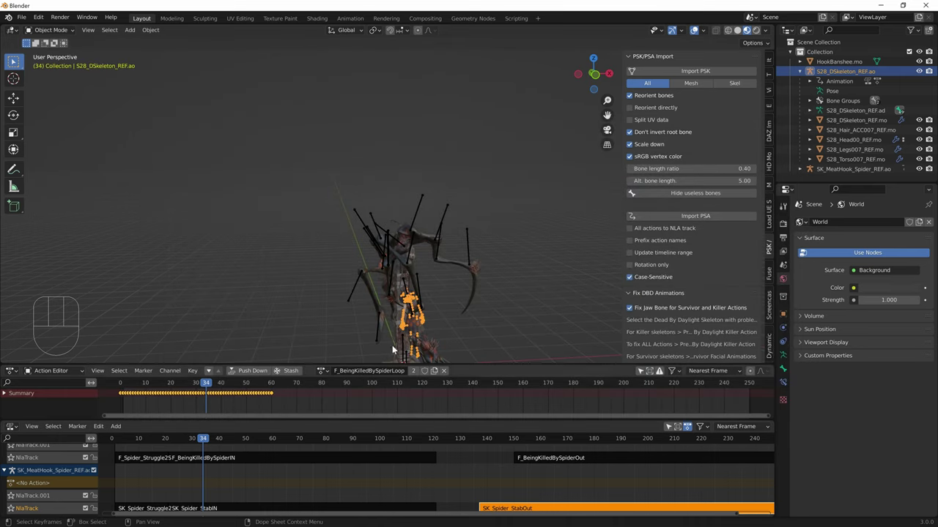
Push down F_BeingKilledBySpiderLoop, shift F_BeingKilledBySpiderOut to about frame 184, and place the loop strip directly behind F_BeingKilledBySpiderIN.
left_click(376, 459)
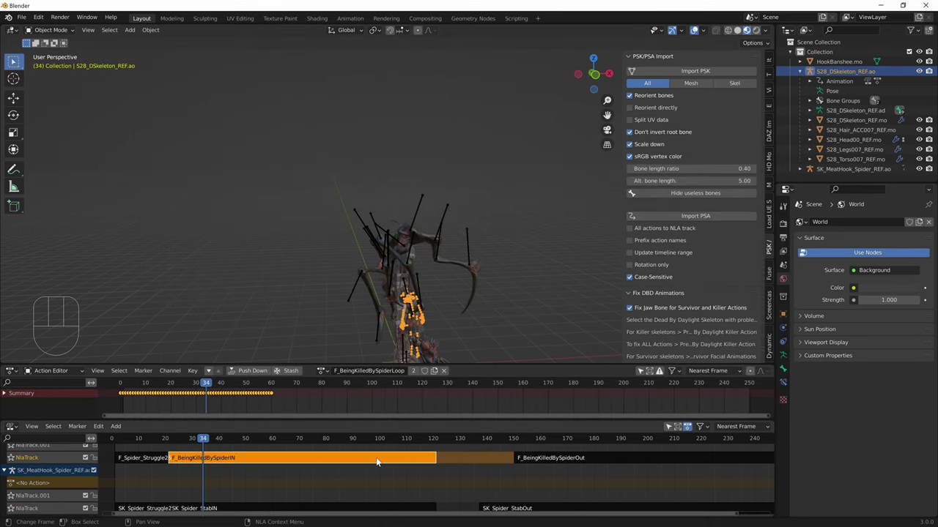
left_click(526, 457)
left_click(389, 458)
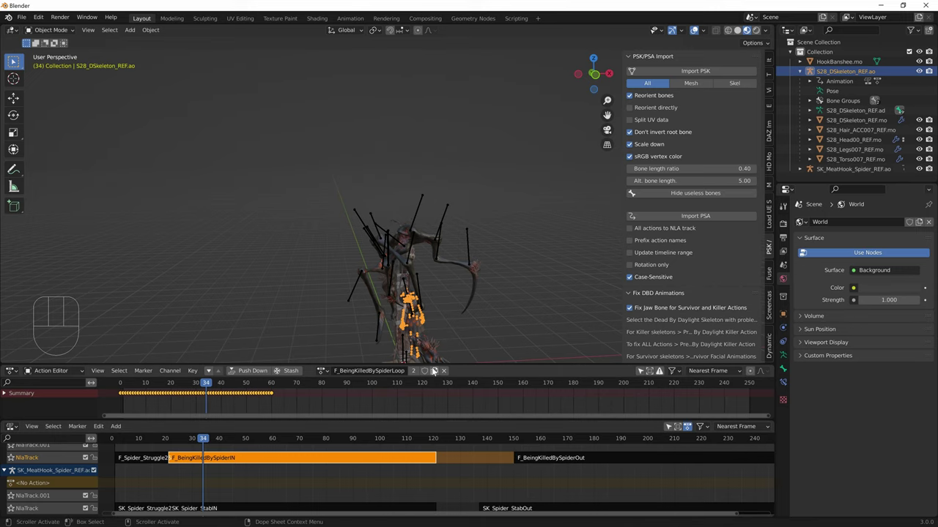
left_click(252, 371)
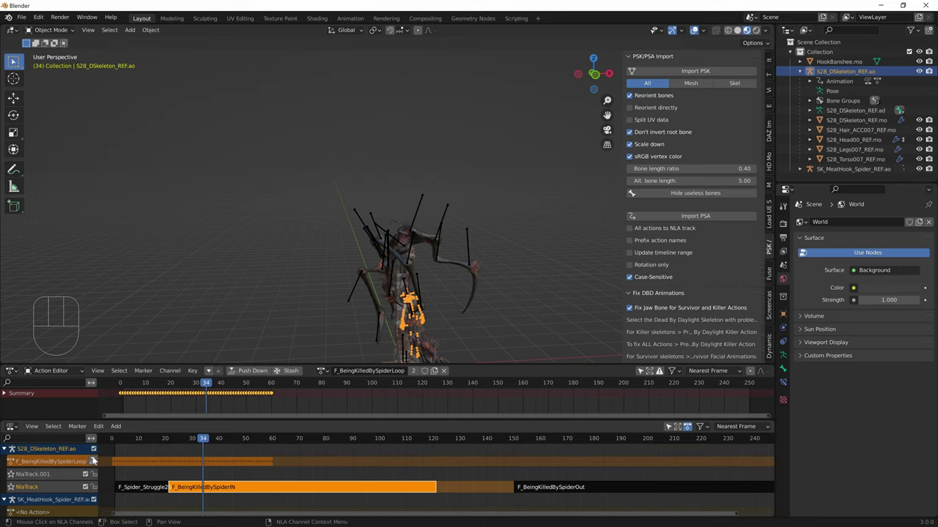
left_click_drag(251, 477, 630, 497)
left_click(531, 478)
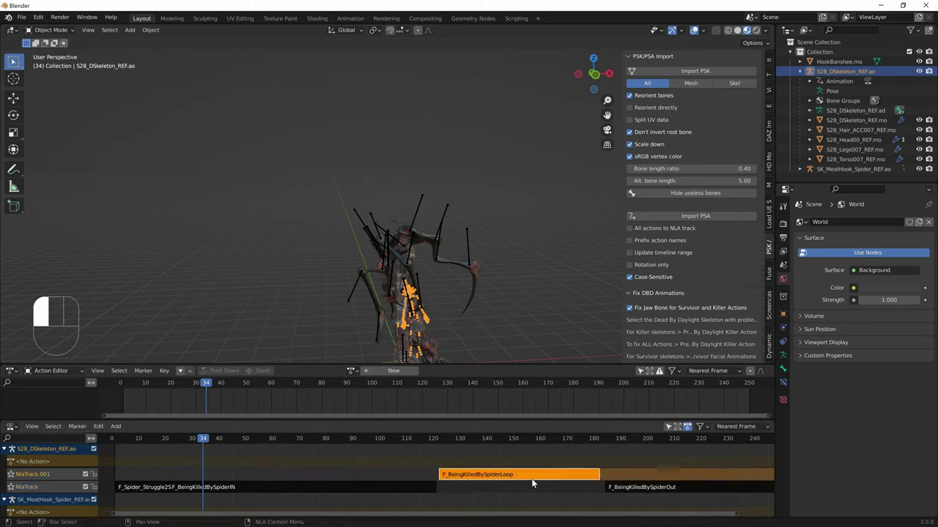
left_click_drag(532, 477, 513, 487)
key("g")
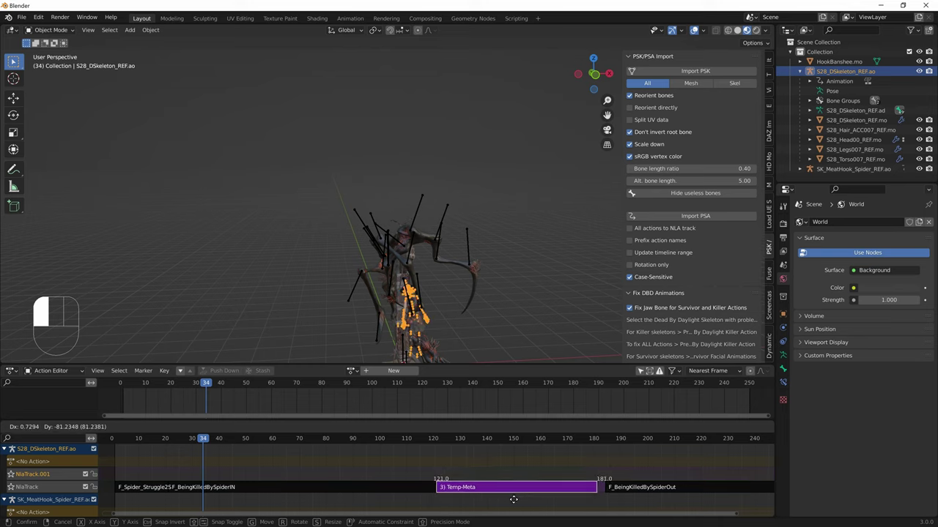
left_click(504, 486)
Play and scrub through the F_BeingKilledBySpiderLoop strip from frame 120 to examine the survivor's motion up close.
left_click(434, 439)
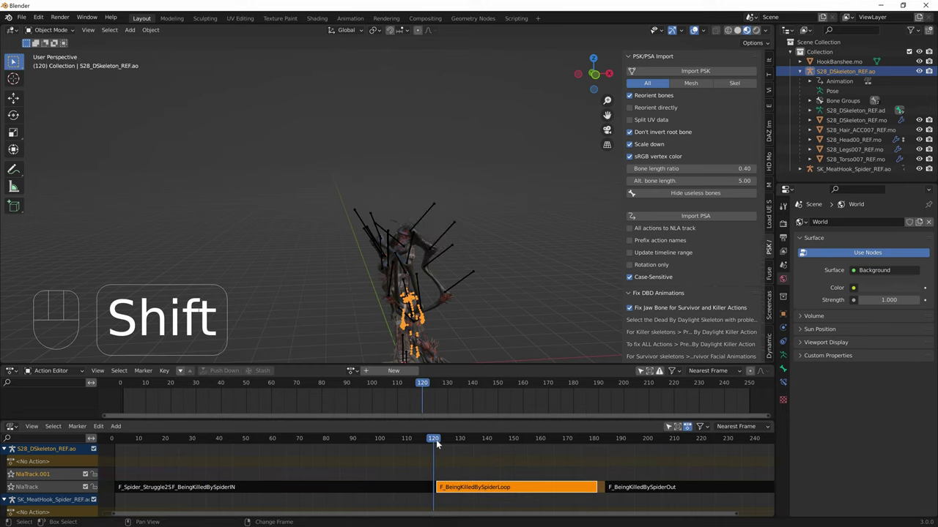
key("shift+space")
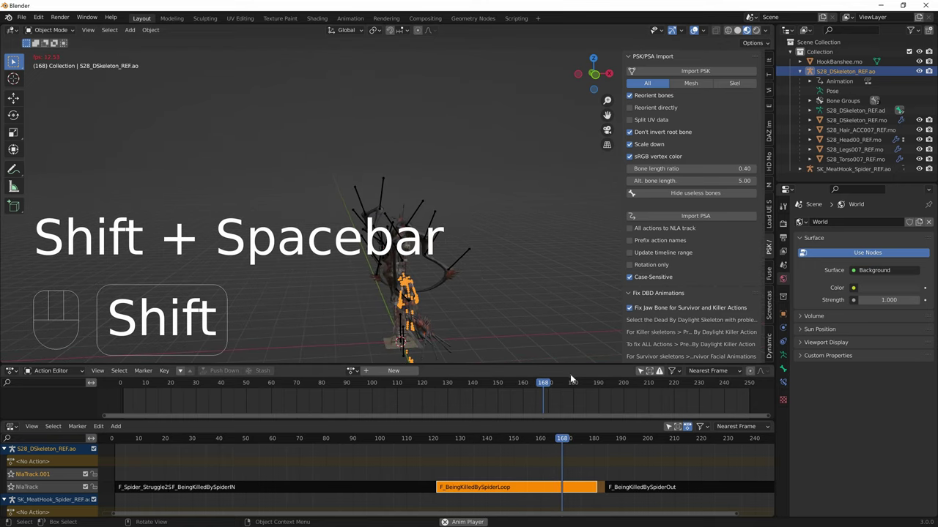
key("shift+space")
key("shift+space")
left_click_drag(584, 442, 510, 459)
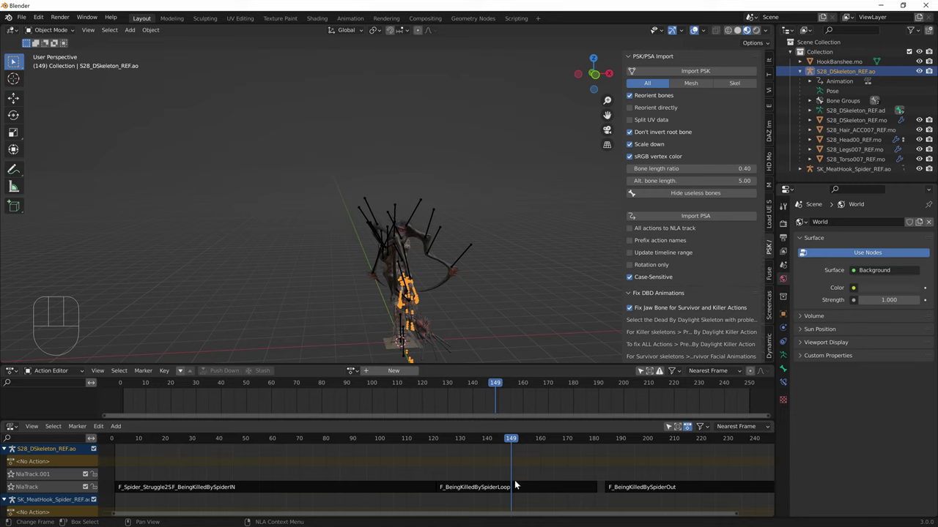
left_click(517, 489)
middle_click_drag(440, 315, 344, 139, "shift")
left_click_drag(497, 441, 482, 489)
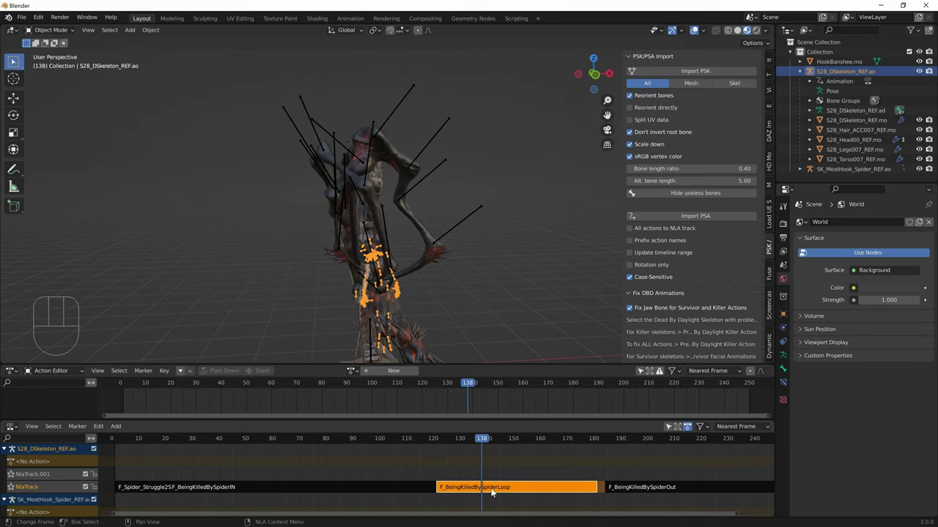
Place F_BeingKilledBySpiderOut directly behind F_BeingKilledBySpiderLoop and play the survivor's sequence across the loop.
left_click(644, 487)
left_click(644, 487)
left_click_drag(462, 440, 416, 441)
key("shift+space")
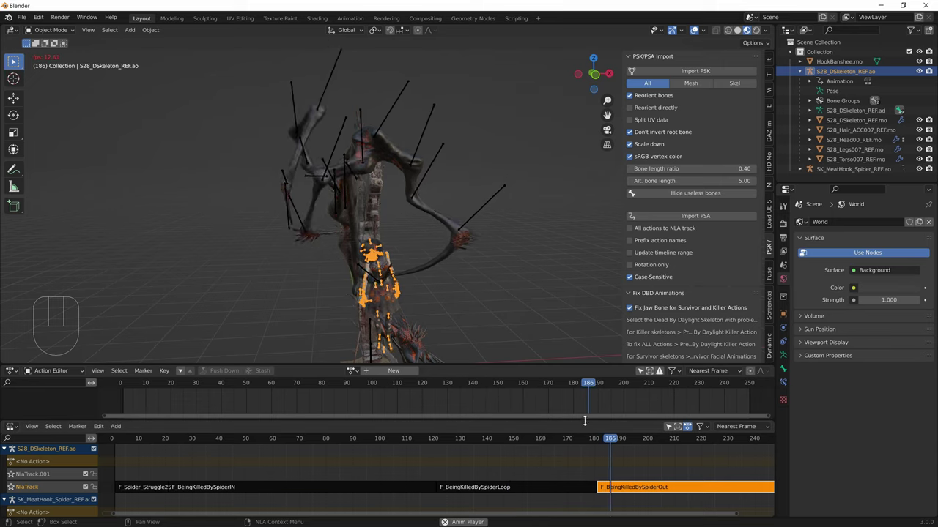
key("shift+space")
left_click_drag(444, 438, 419, 458)
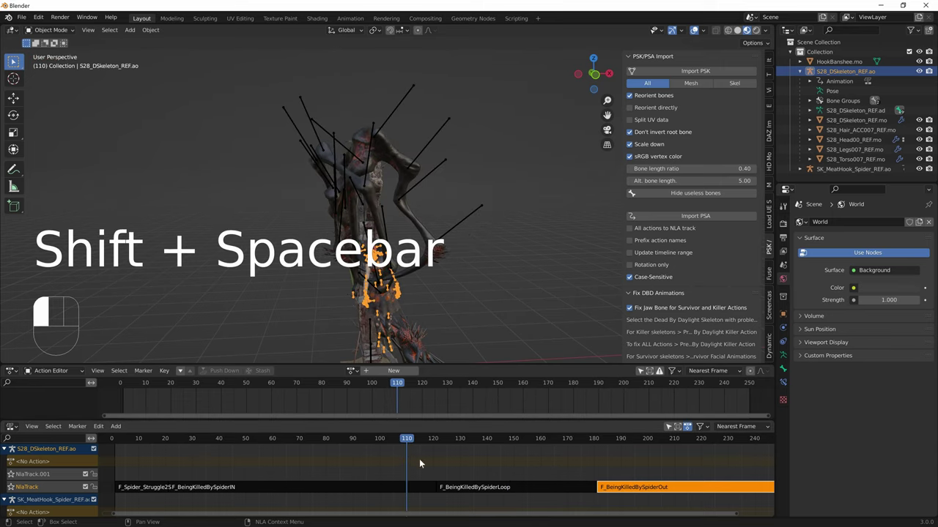
Undo the F_BeingKilledBySpiderLoop import and all shifts of the F_BeingKilledBySpiderOut and SK_Spider_StabOut strips.
key("ctrl+z")
key("ctrl+z")
key("ctrl+z")
key("ctrl+z")
key("ctrl+z")
key("ctrl+z")
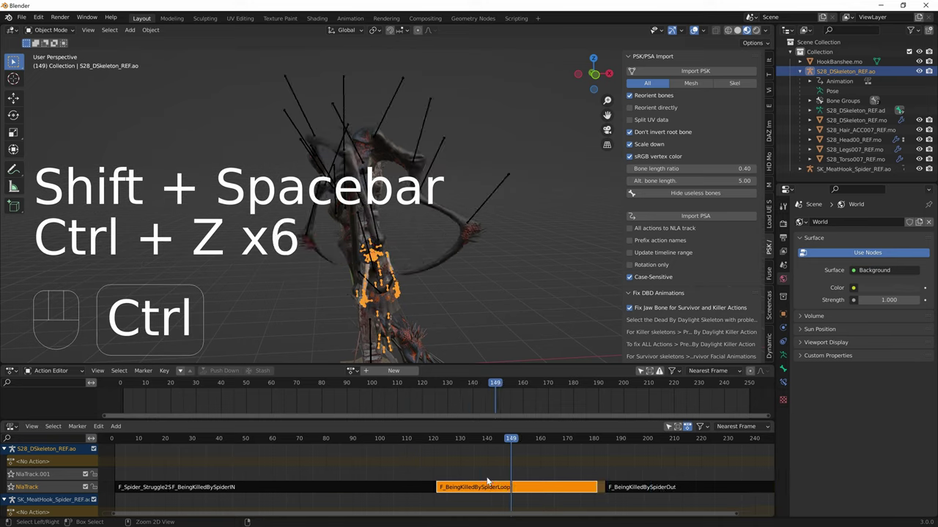
key("ctrl+z")
key("ctrl+z")
key("ctrl+z")
key("ctrl+z")
key("ctrl+z")
key("ctrl+z")
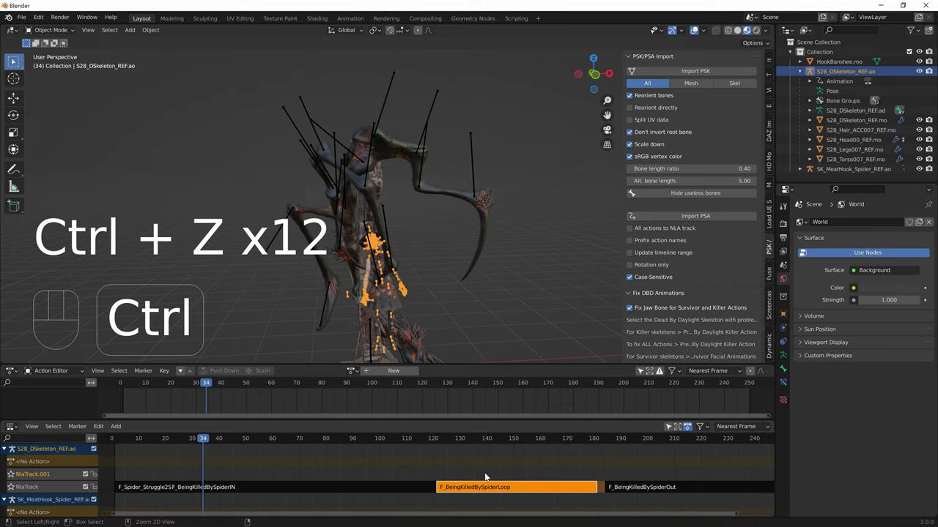
key("ctrl+z")
key("ctrl+z")
key("ctrl+z")
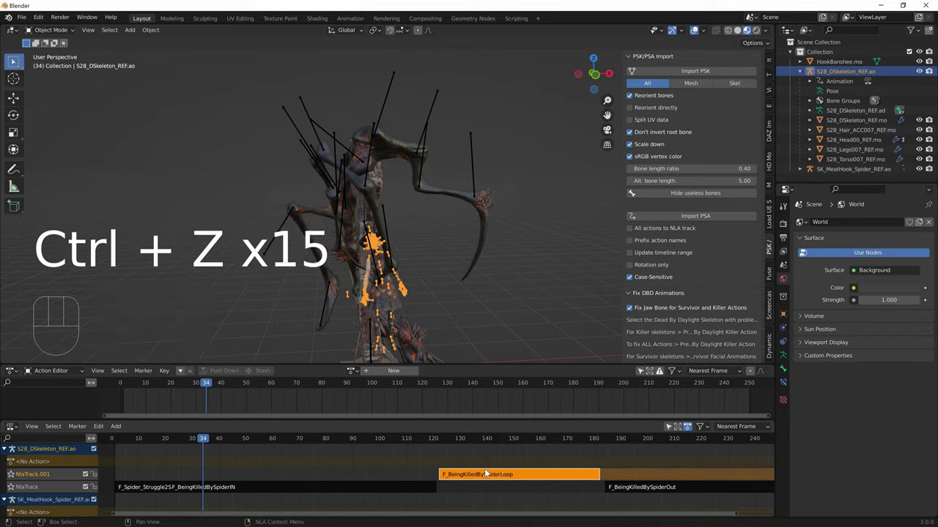
left_click_drag(451, 442, 402, 451)
key("ctrl+z")
key("ctrl+z")
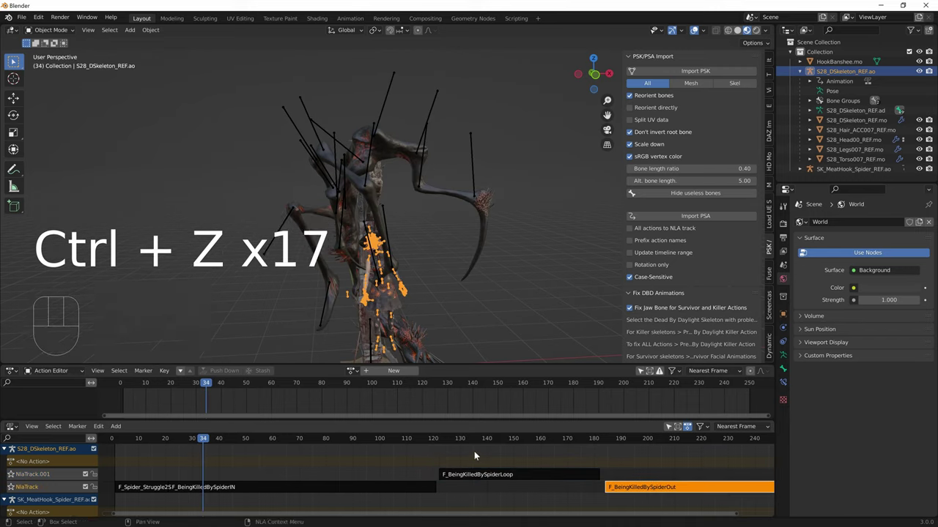
key("ctrl+z")
key("ctrl+z")
key("ctrl+z")
key("ctrl+z")
key("ctrl+z")
key("ctrl+z")
key("ctrl+z")
key("ctrl+z")
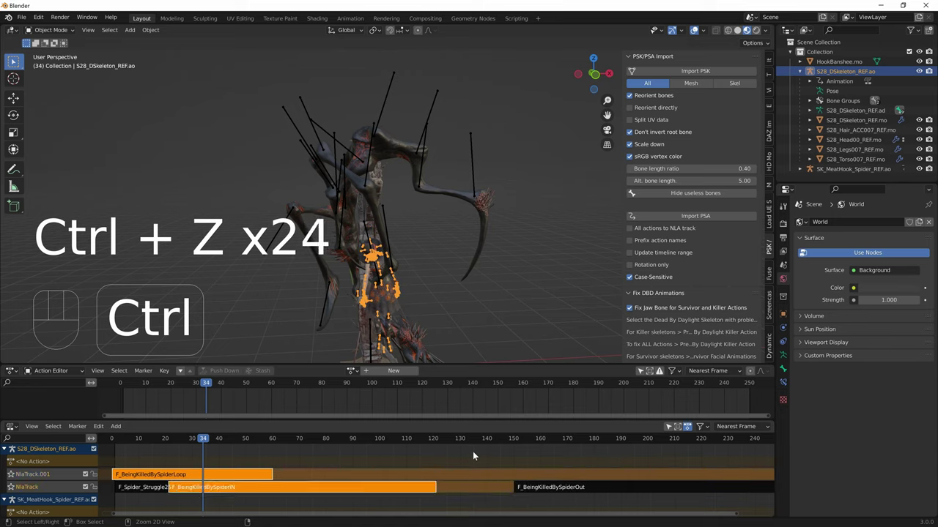
key("ctrl+z")
key("ctrl+z")
key("ctrl+z")
key("ctrl+z")
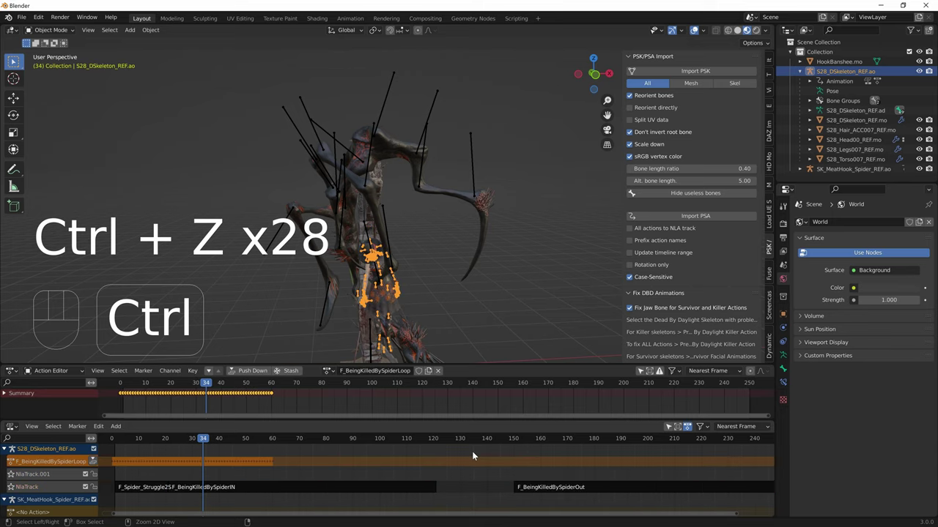
key("ctrl+z")
key("ctrl+z")
key("ctrl+z")
key("ctrl+z")
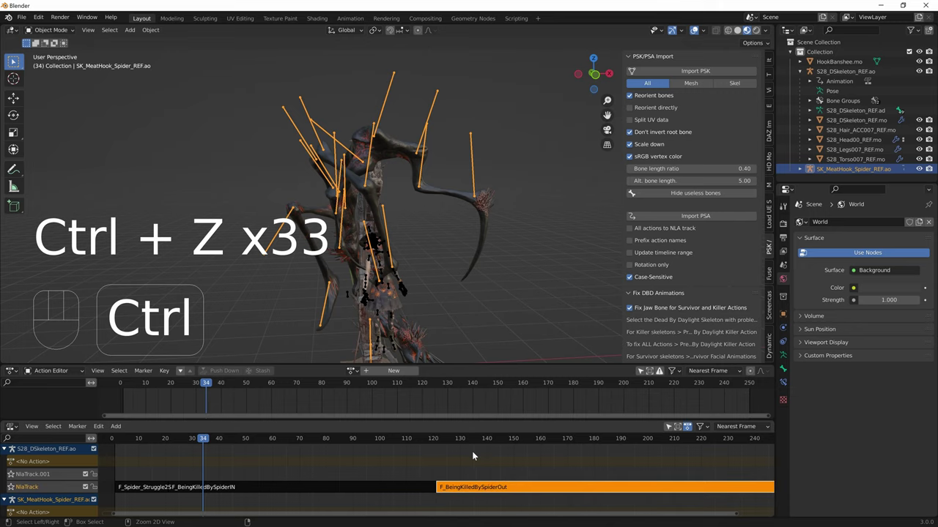
Save the Blender file as Mikaela Hook Sacrifice in the DBD Animation Tutorial folder.
scroll(365, 431, "down", 2)
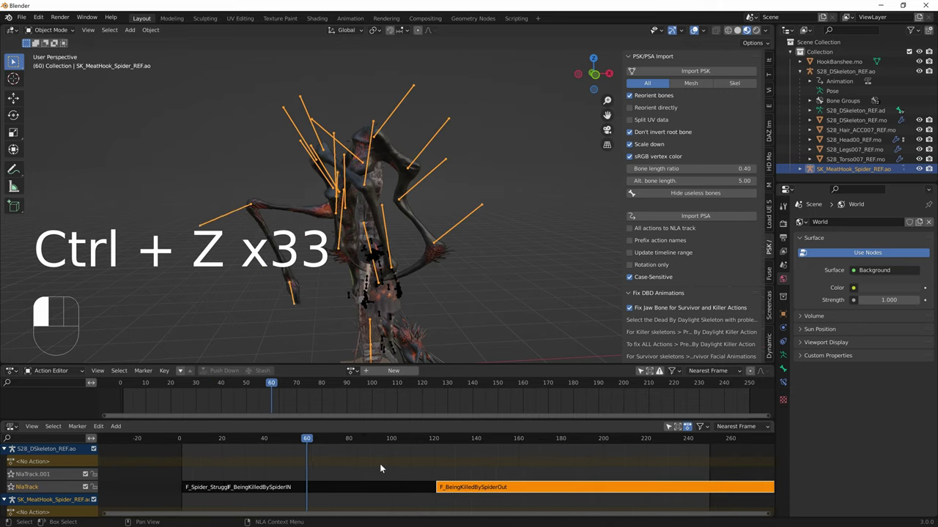
key("ctrl+s")
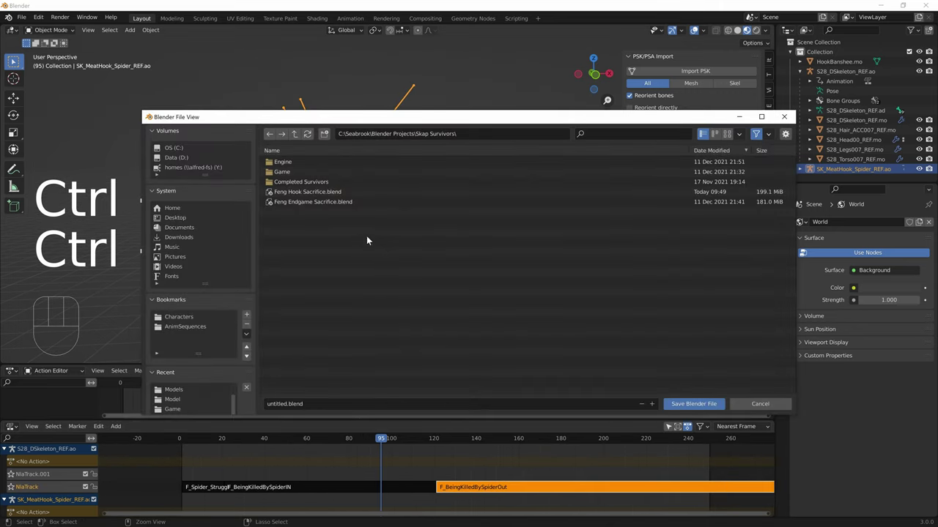
left_click(295, 134)
left_click(300, 159)
left_click(293, 403)
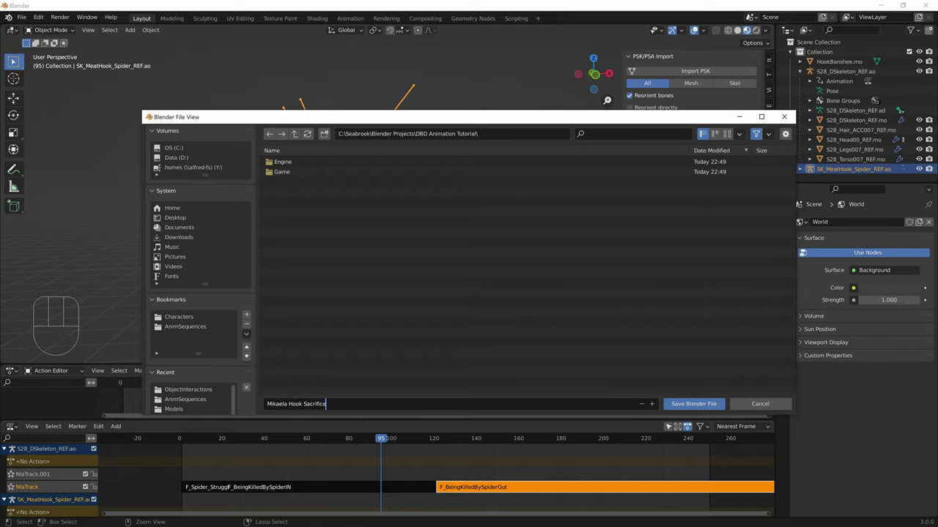
left_click(691, 405)
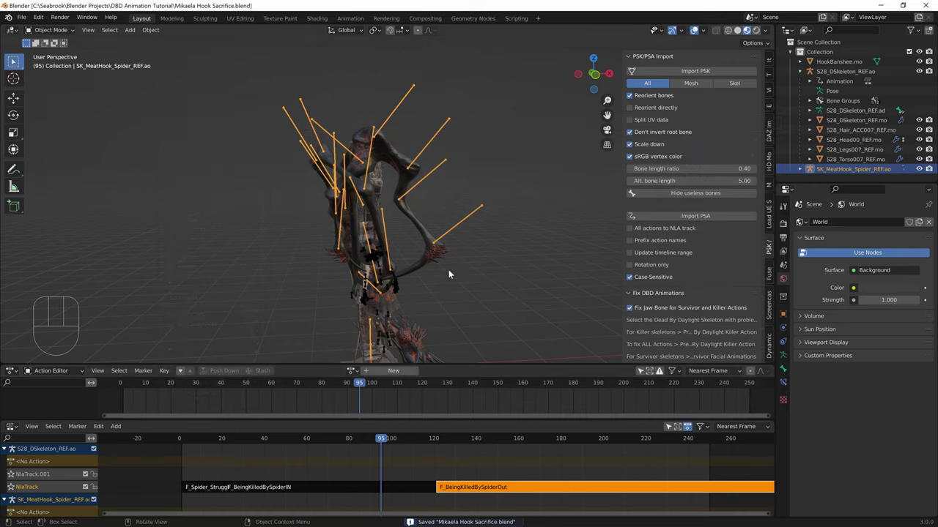
Delete the SK_MeatHook_Spider_REF armature and the HookBanshee mesh from the scene, keeping the survivor.
middle_click_drag(468, 284, 417, 183, "shift")
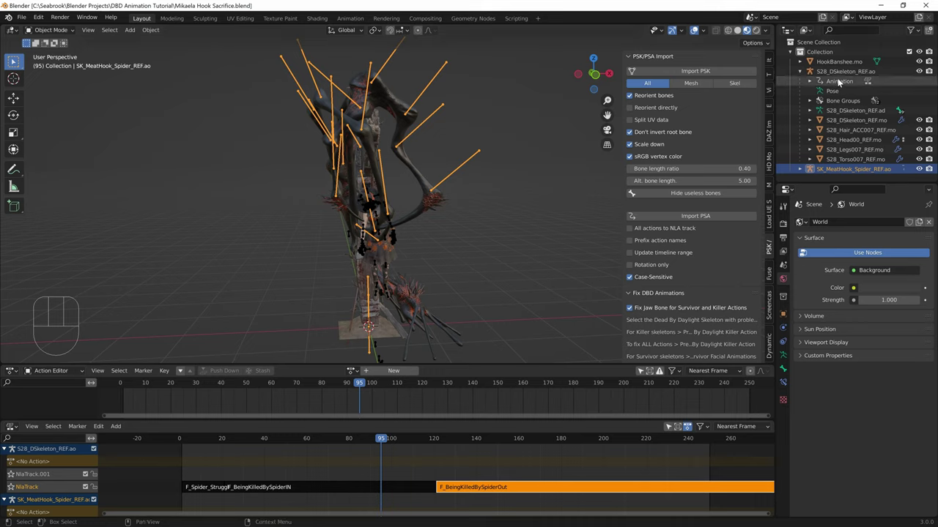
left_click(830, 169)
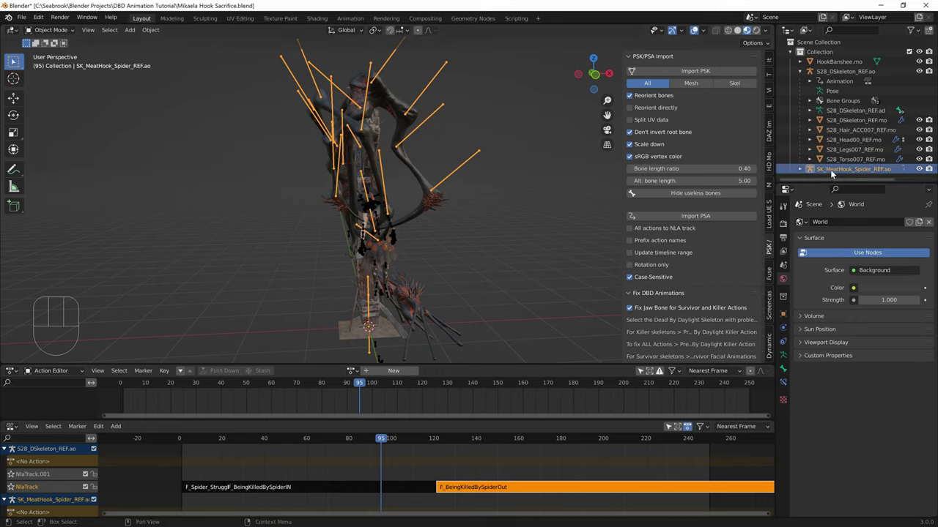
key("Delete")
key("Delete")
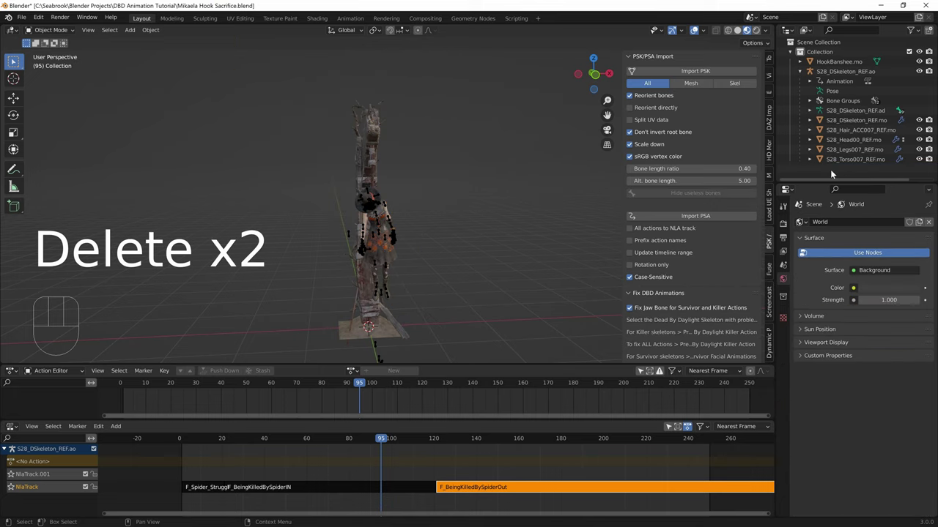
left_click(843, 62)
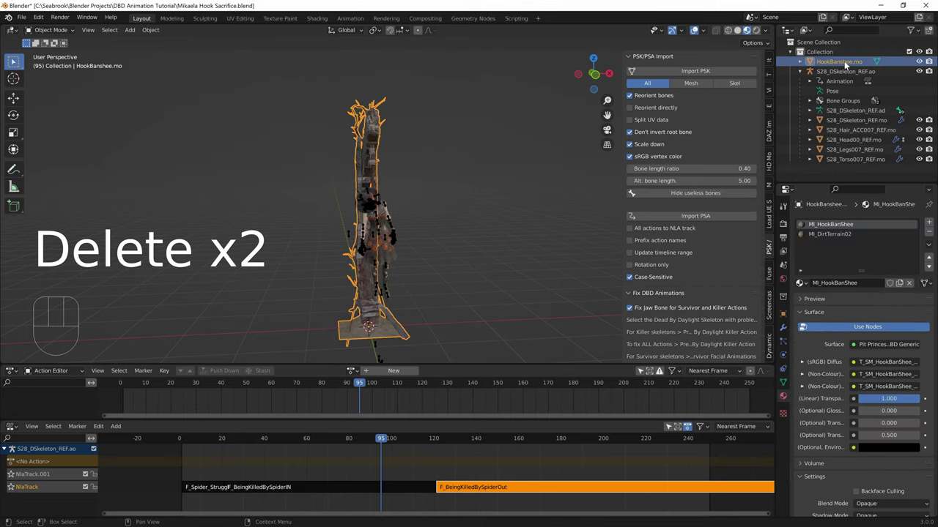
key("Delete")
Clear the location, rotation and scale of the S28_DSkeleton_REF armature in Object Mode.
left_click(842, 61)
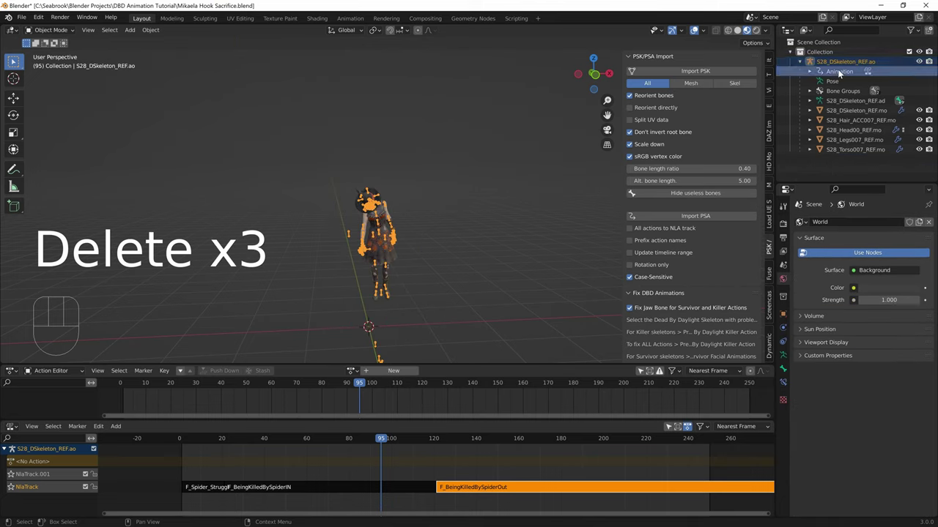
left_click(437, 251)
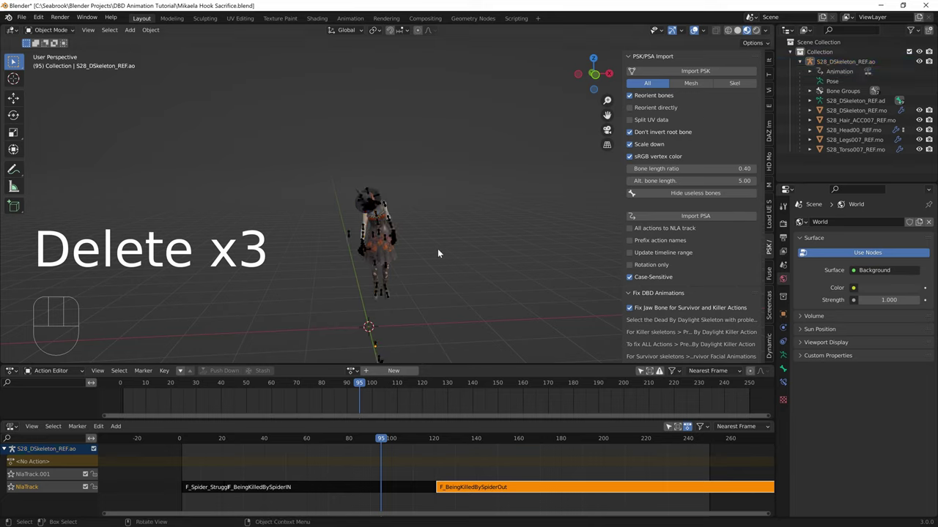
left_click(388, 242)
key("alt+g")
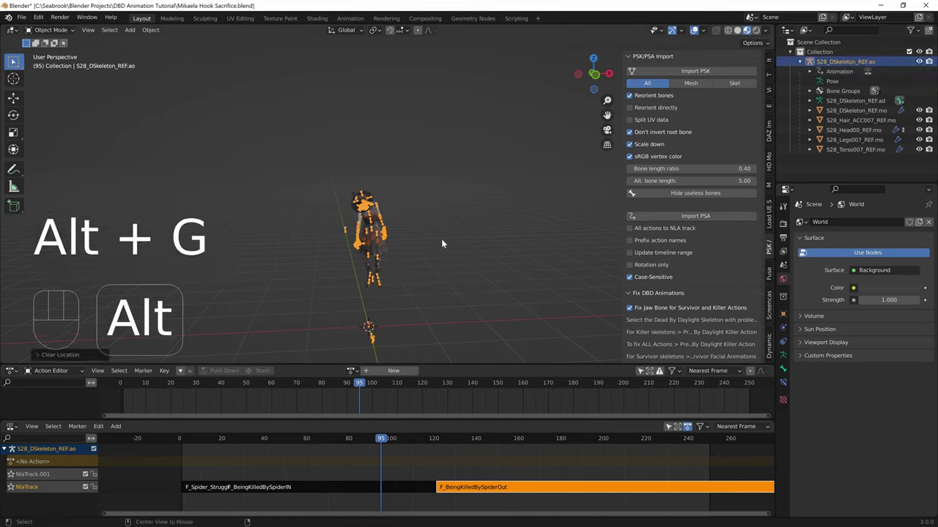
scroll(403, 238, "up", 4)
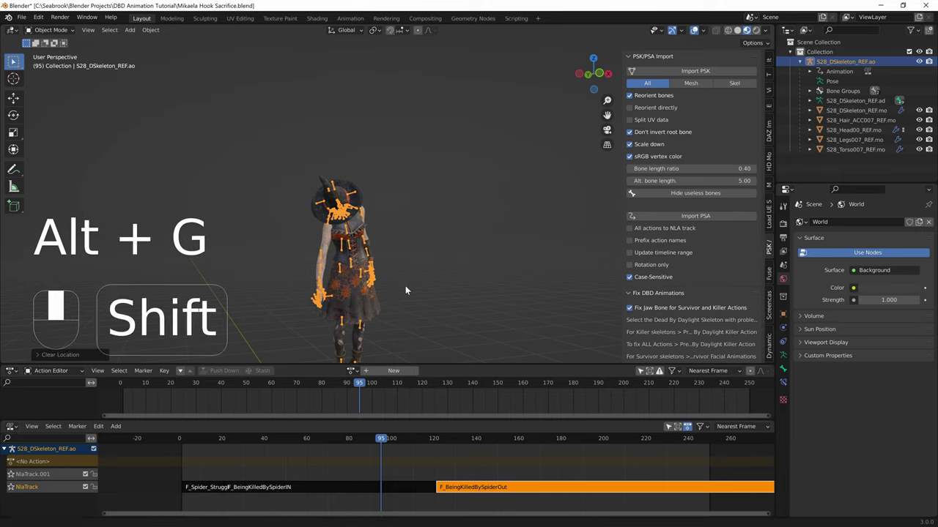
middle_click_drag(405, 285, 409, 235, "shift")
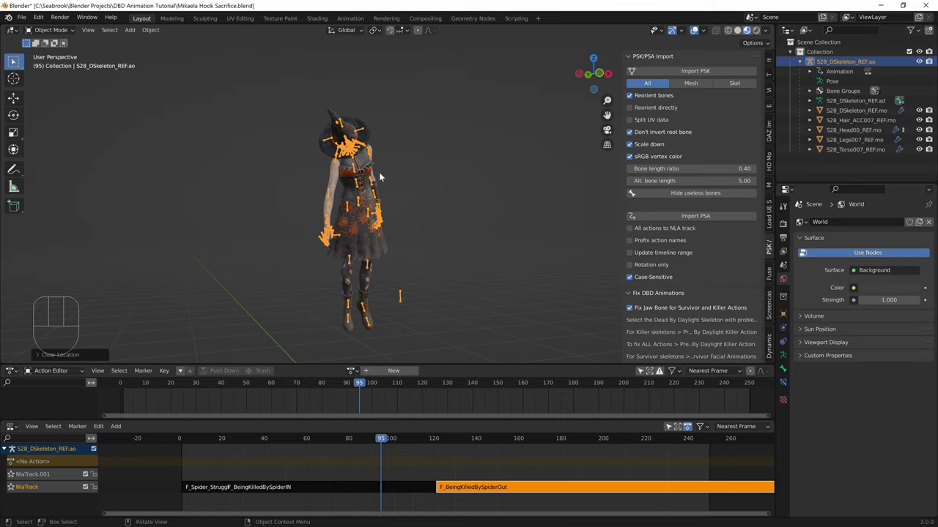
key("alt")
key("alt+r")
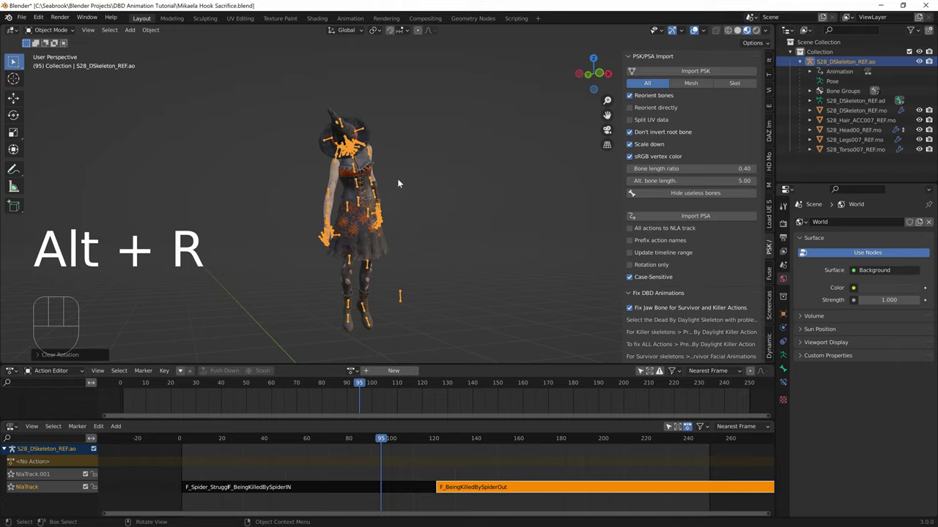
key("alt+s")
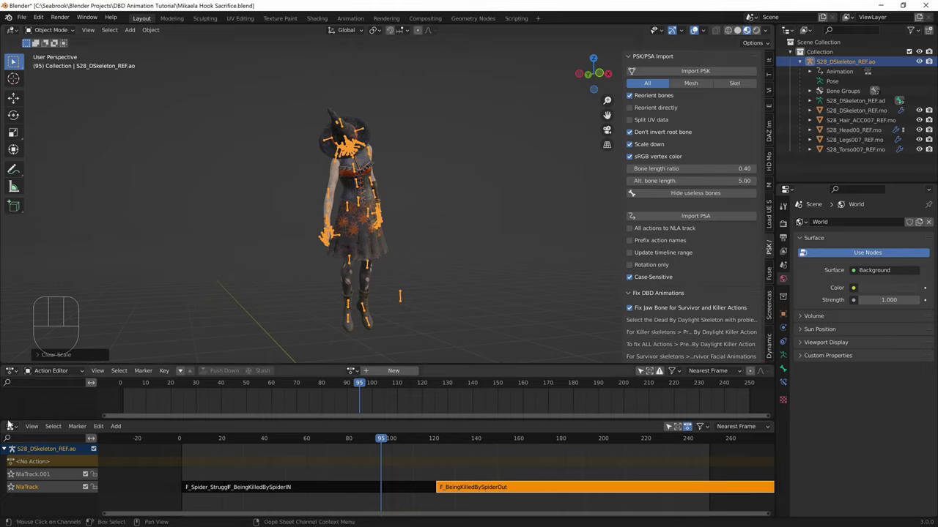
Close the Nonlinear Animation editor, shrink the Action Editor area below the viewport and switch it to a Timeline.
left_click_drag(3, 418, 10, 446)
left_click(5, 455)
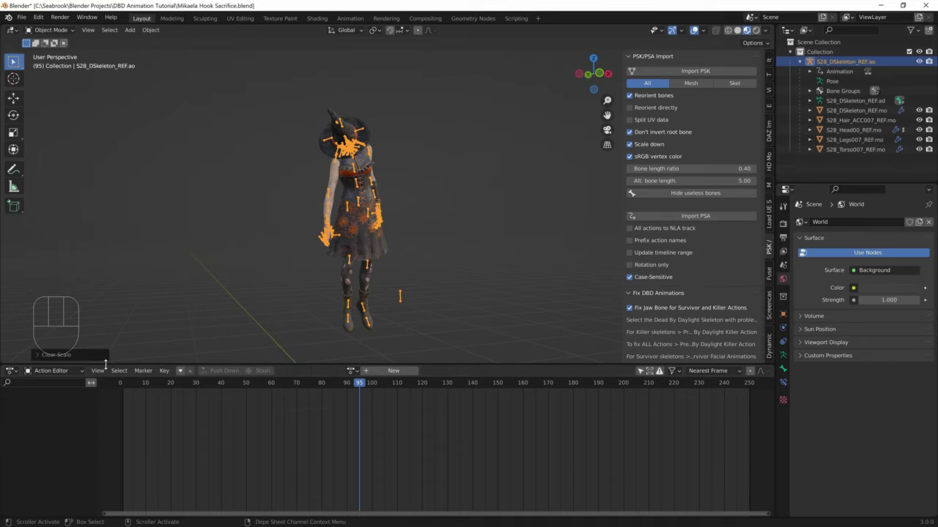
left_click_drag(106, 364, 101, 430)
left_click(70, 438)
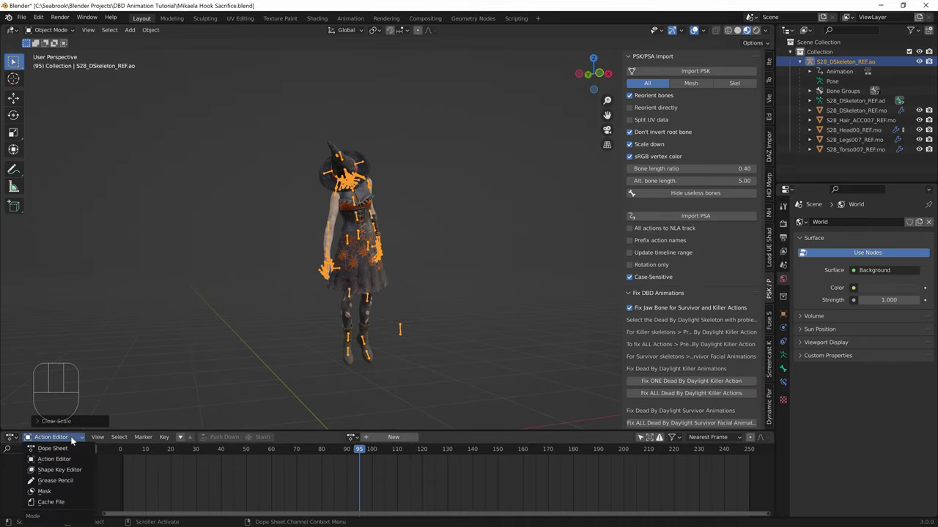
left_click(11, 437)
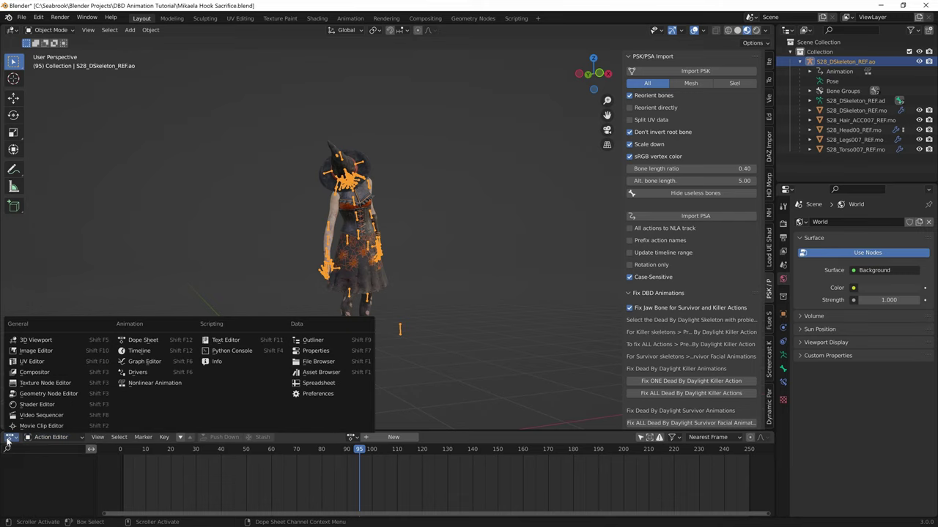
left_click(128, 352)
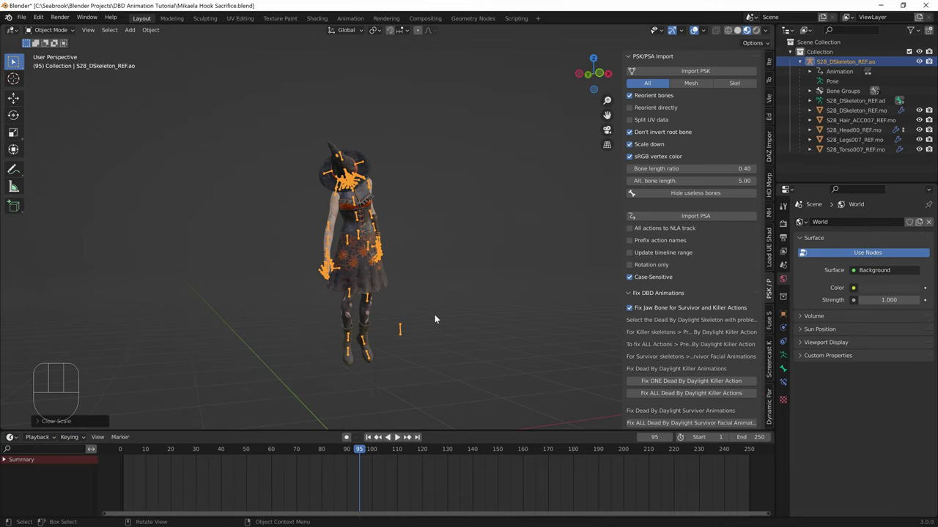
Clear the S28_DSkeleton_REF armature's animation data and reset the location, rotation and scale of all its bones in Pose Mode.
right_click(836, 71)
left_click(835, 69)
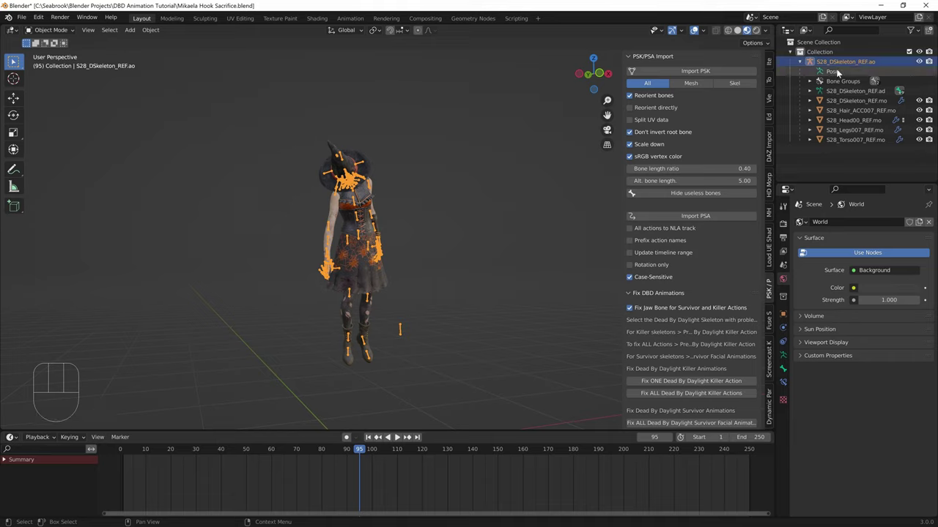
left_click(50, 30)
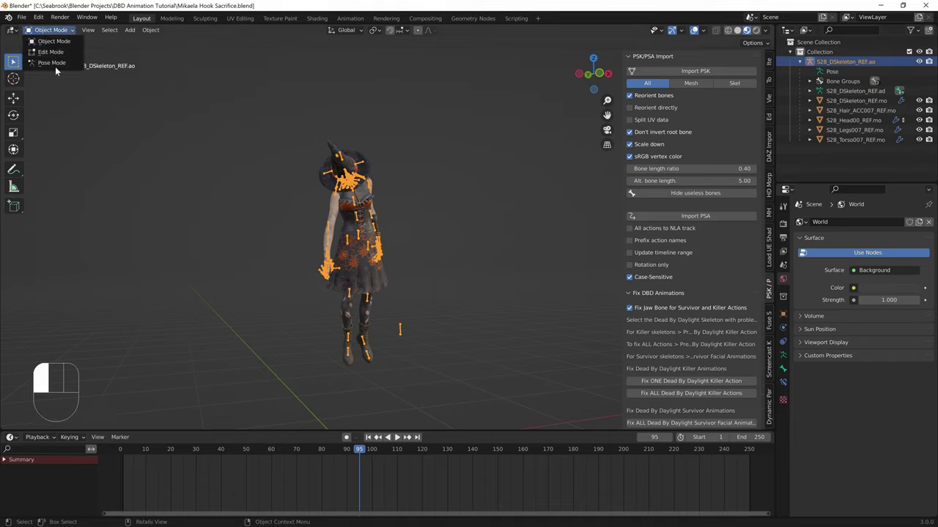
left_click(59, 63)
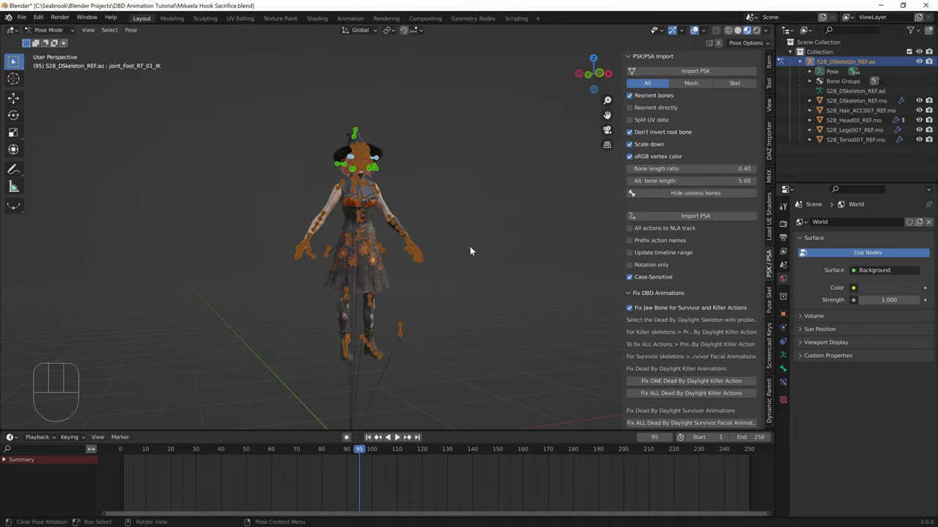
key("a")
key("alt+g")
key("alt+r")
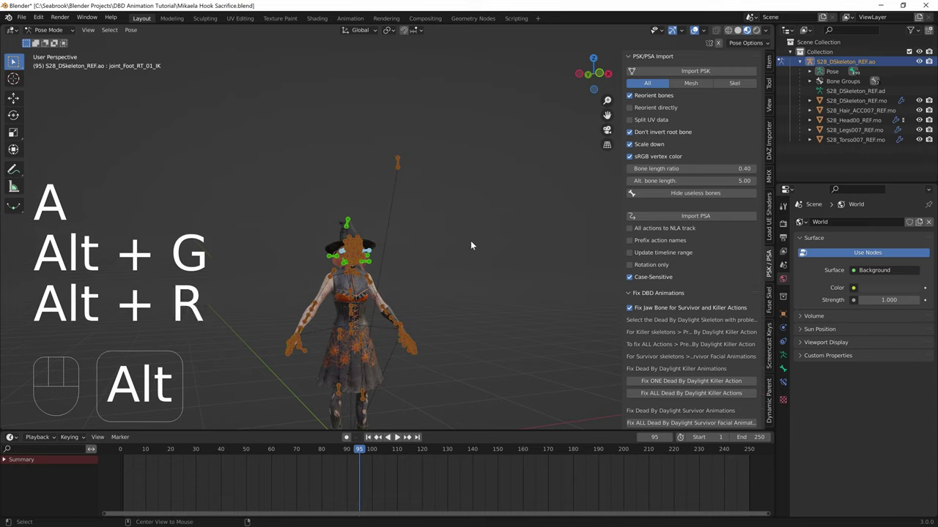
key("alt+s")
left_click(48, 30)
left_click(54, 48)
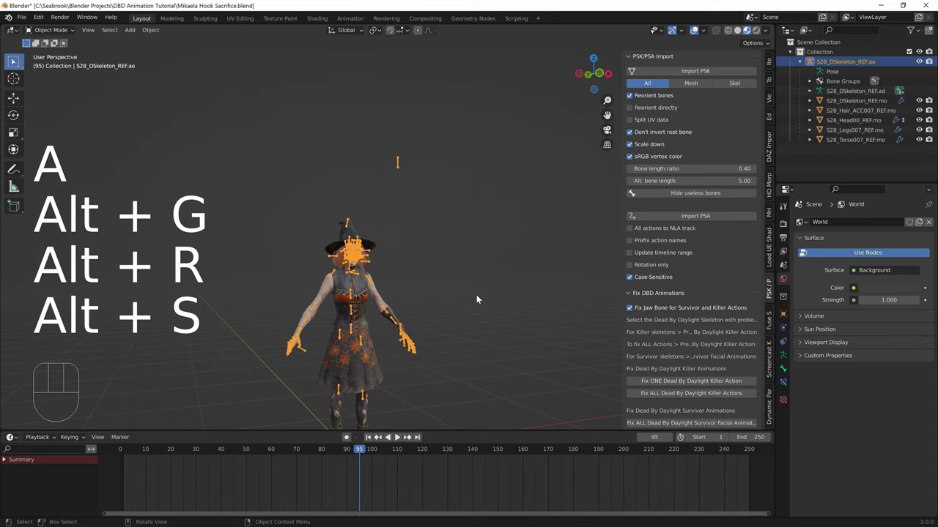
Import the Entity_EndGame_REF.psk model from the Entity_Objects Models folder into the survivor's scene.
middle_click_drag(476, 295, 431, 225, "shift")
scroll(451, 254, "up", 3)
left_click(427, 258)
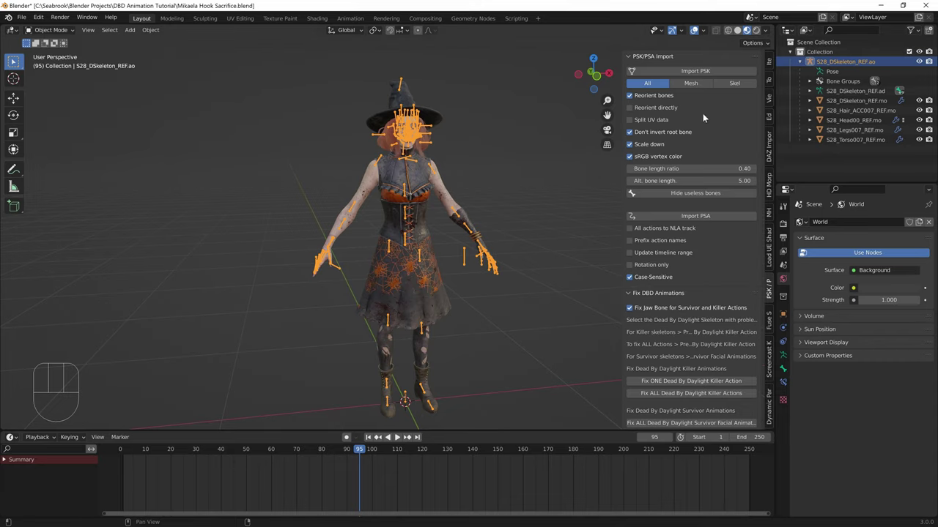
left_click(701, 71)
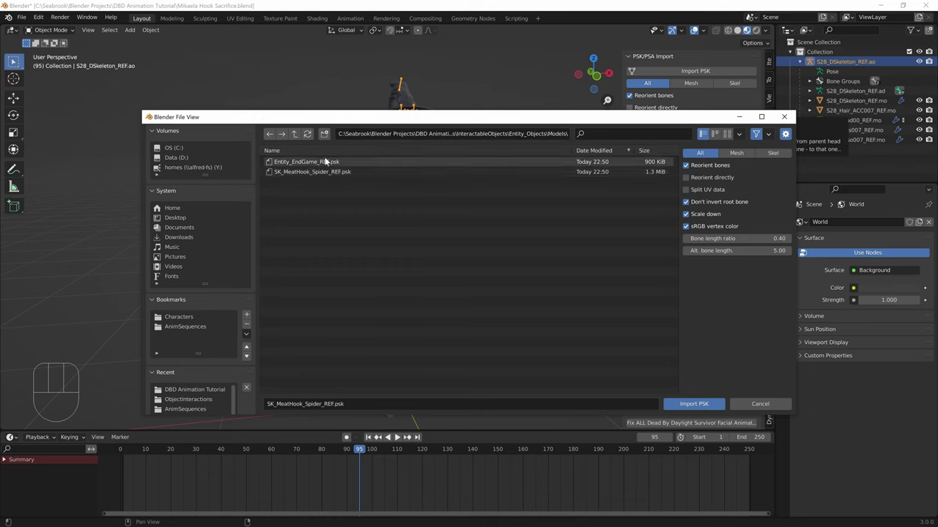
double_click(301, 172)
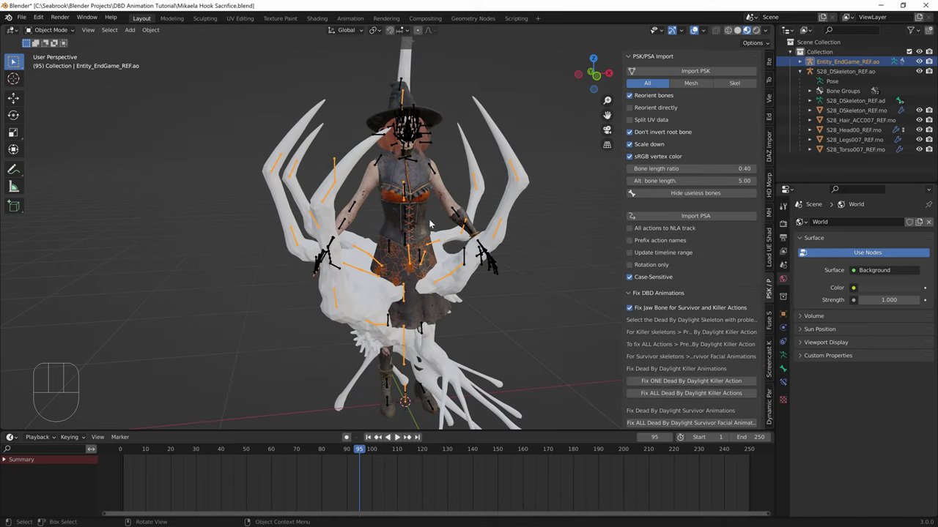
Select the Entity_EndGame_REF mesh, choose the DBD Pit Princess Generic shader preset and widen the sidebar to show its full labels.
middle_click_drag(381, 219, 451, 264)
left_click(388, 300)
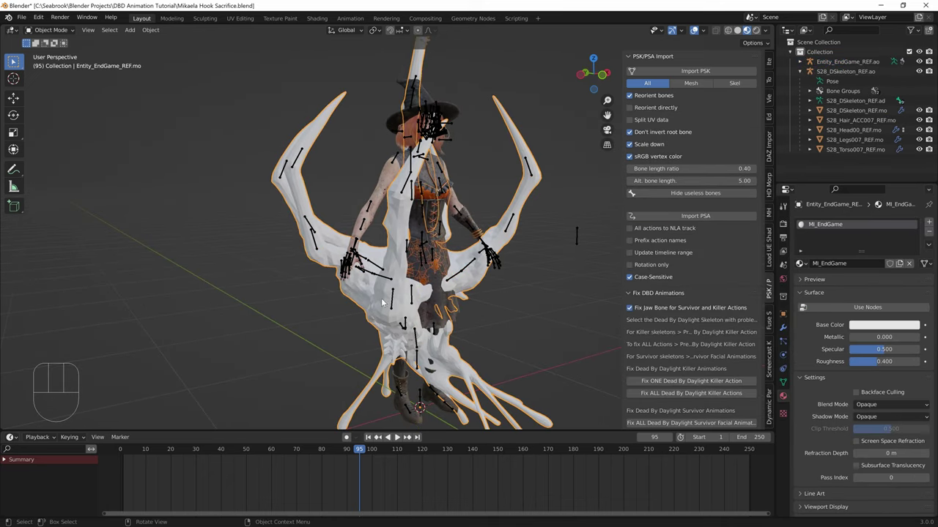
right_click(377, 300)
left_click(769, 247)
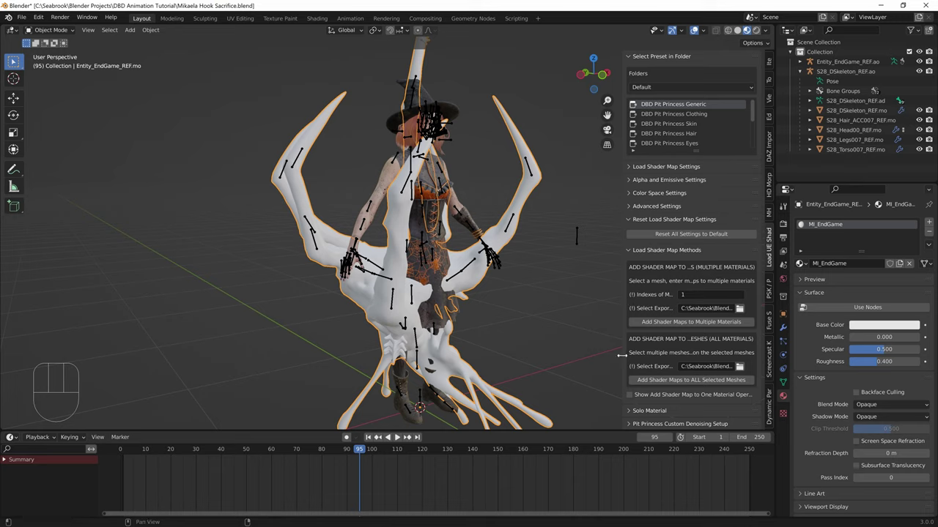
left_click_drag(623, 355, 598, 355)
left_click(635, 114)
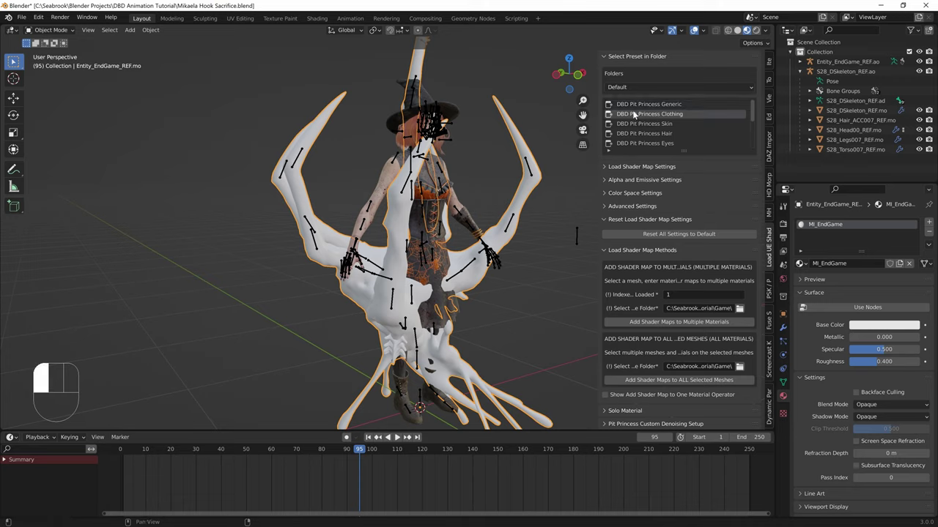
left_click(628, 104)
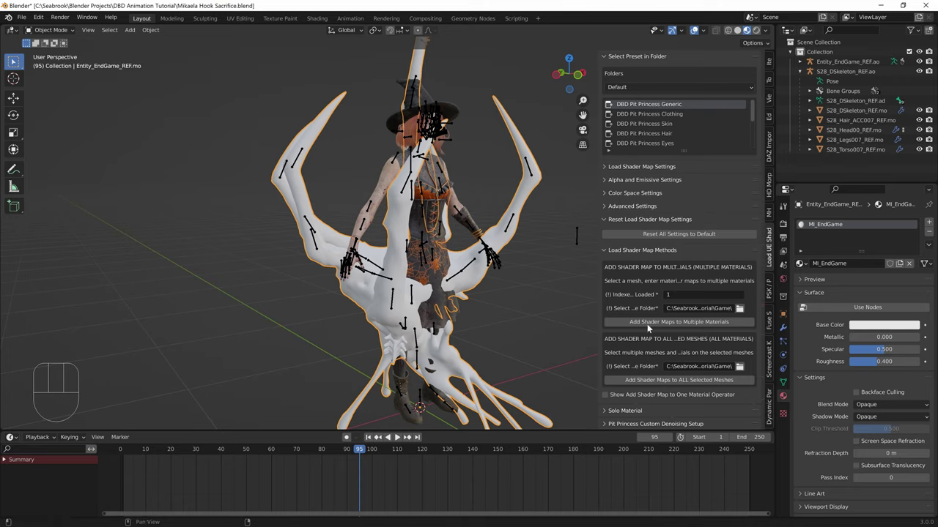
left_click(594, 353)
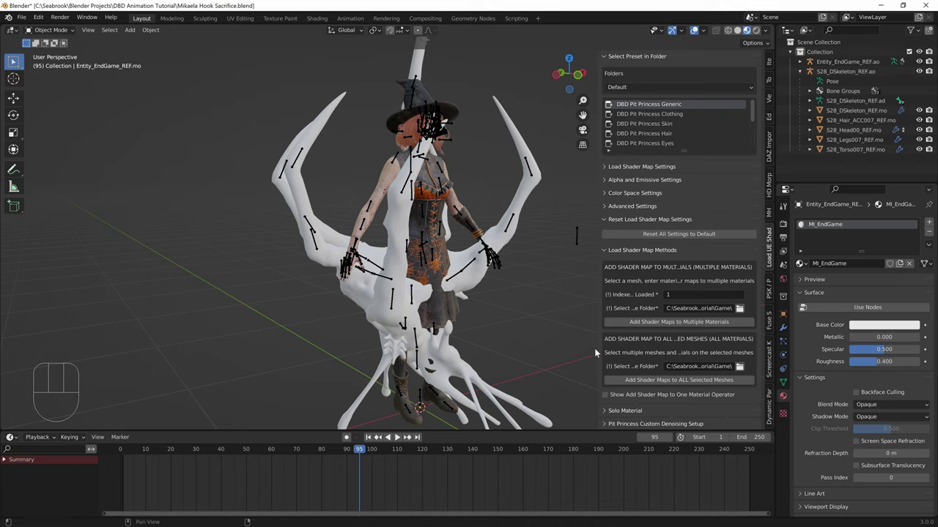
left_click_drag(596, 349, 513, 329)
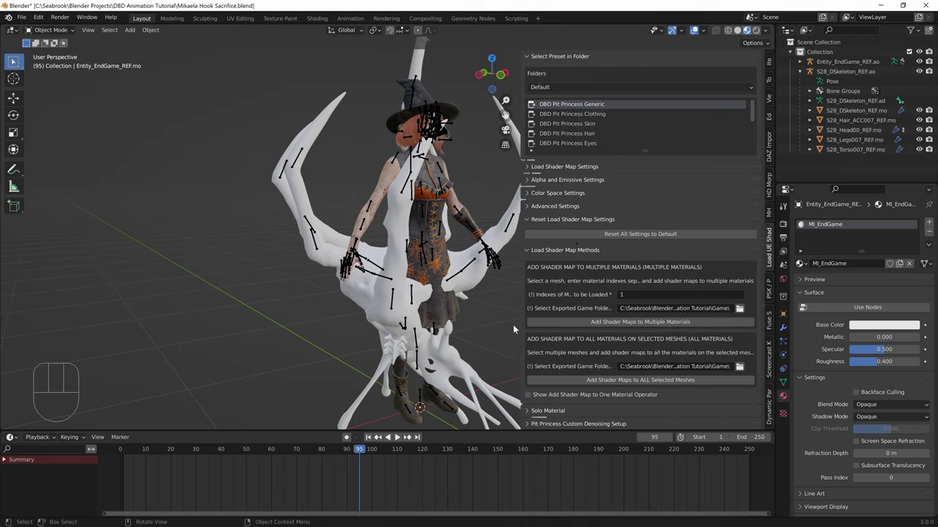
left_click(478, 282)
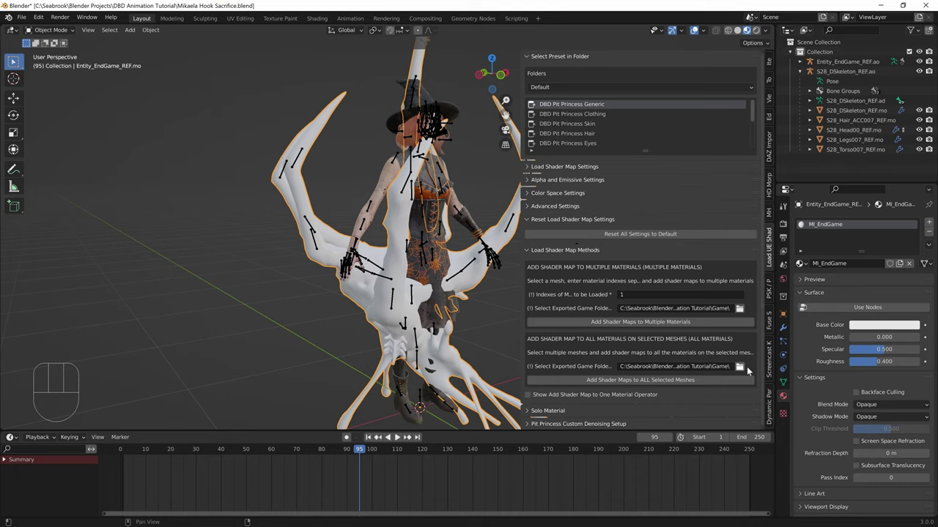
Check the exported Game folder path and the MI_EndGame material, and add shader maps to all materials on the Entity_EndGame_REF mesh.
left_click(739, 367)
left_click(501, 133)
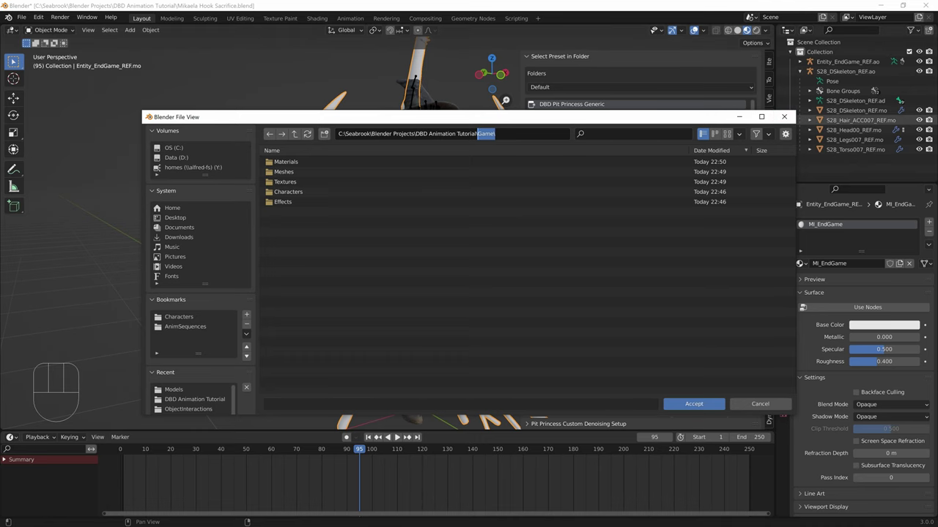
left_click(784, 116)
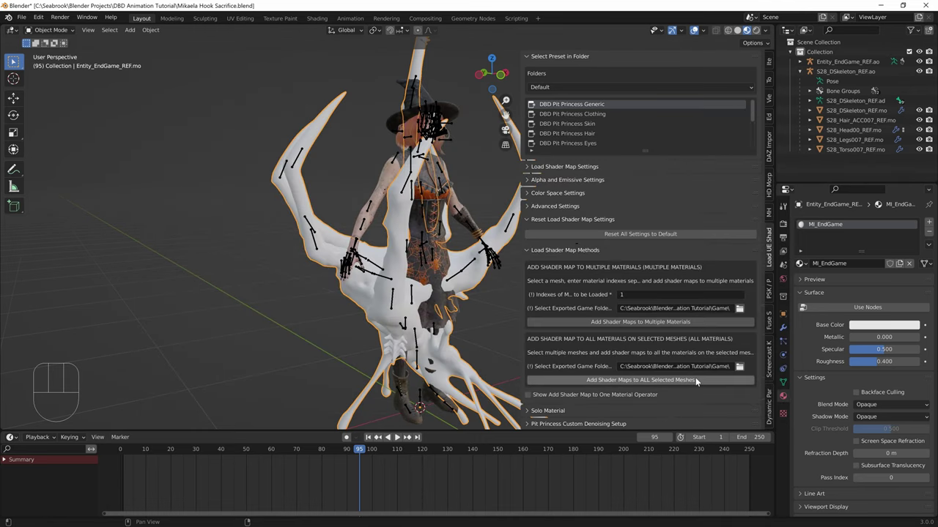
double_click(842, 230)
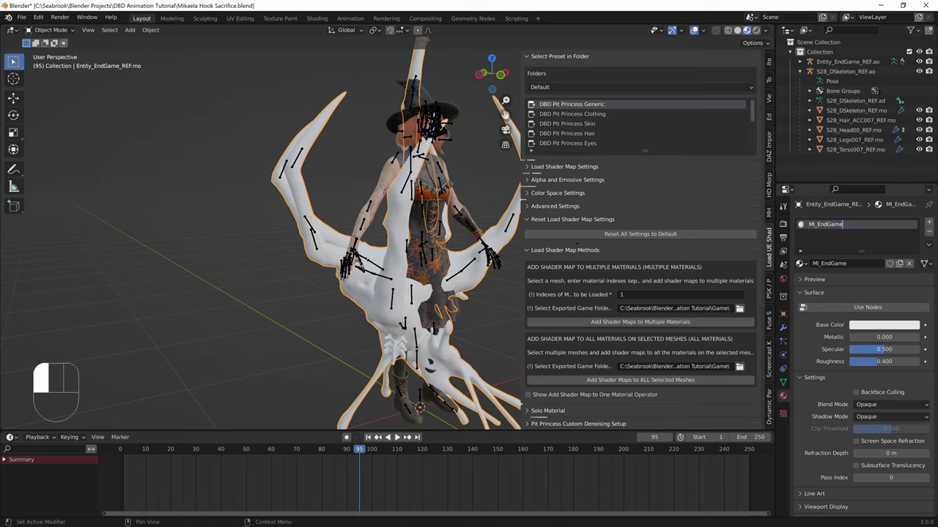
left_click(833, 233)
left_click(640, 379)
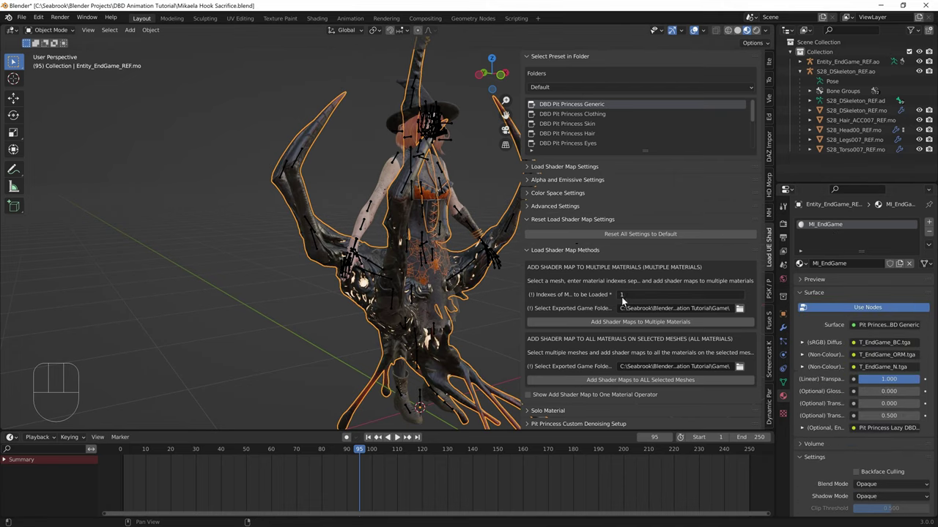
mouse_move(418, 311)
middle_mouse_down()
mouse_move(399, 313)
mouse_move(444, 299)
mouse_move(386, 320)
mouse_move(411, 304)
mouse_move(403, 308)
middle_mouse_up()
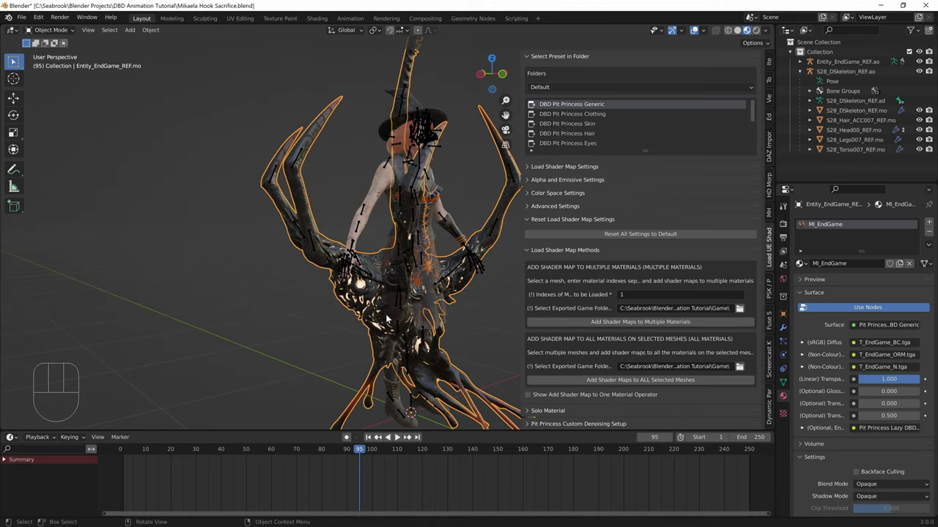
Import the Entity_EndGame_BK.psa animation from the Entity_Objects AnimSequences folder onto the Entity_EndGame_REF armature.
scroll(420, 308, "down", 3)
left_click(487, 233)
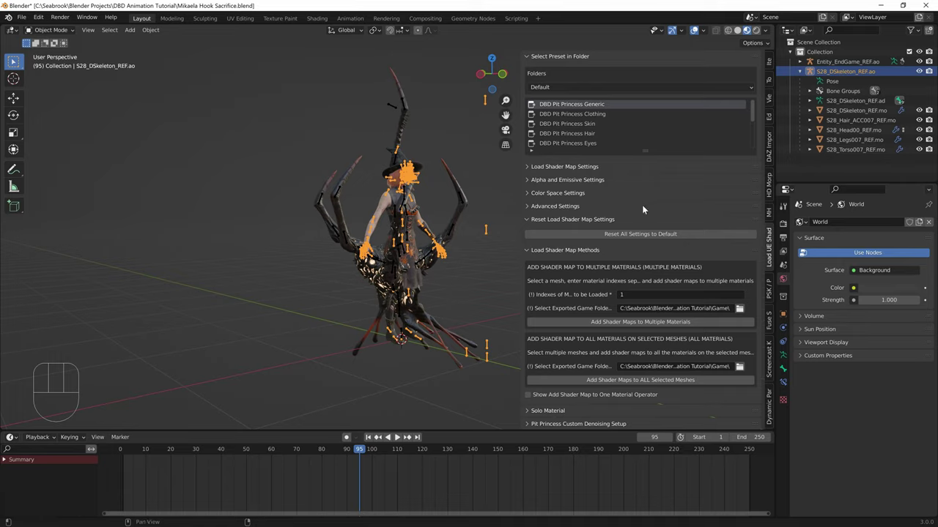
left_click(768, 290)
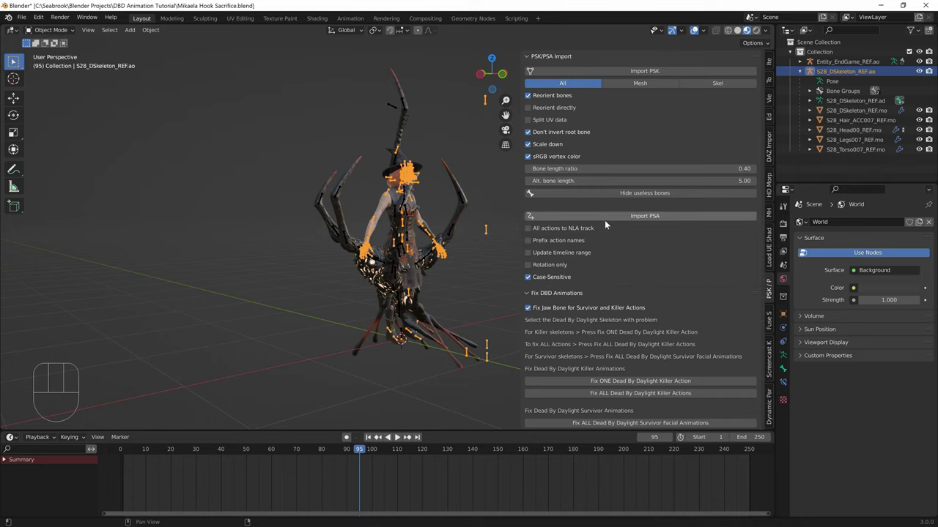
left_click(431, 190)
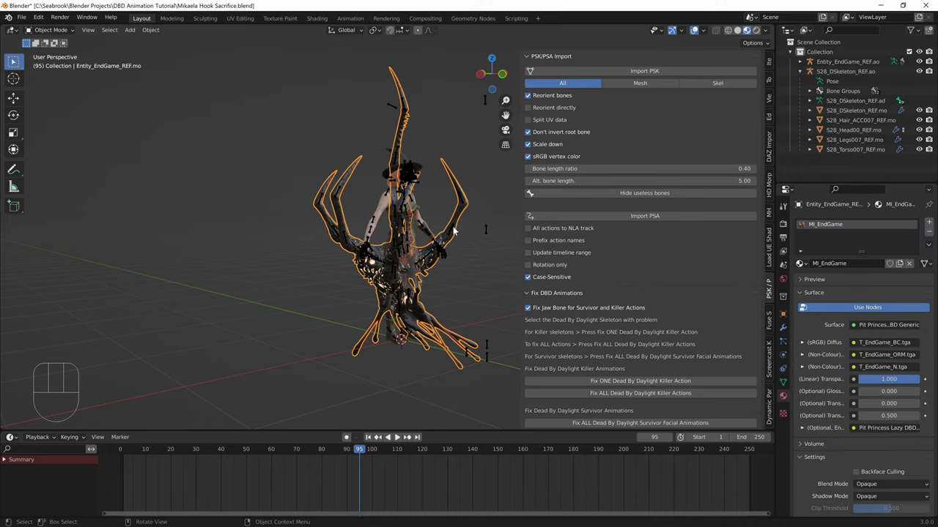
left_click(647, 216)
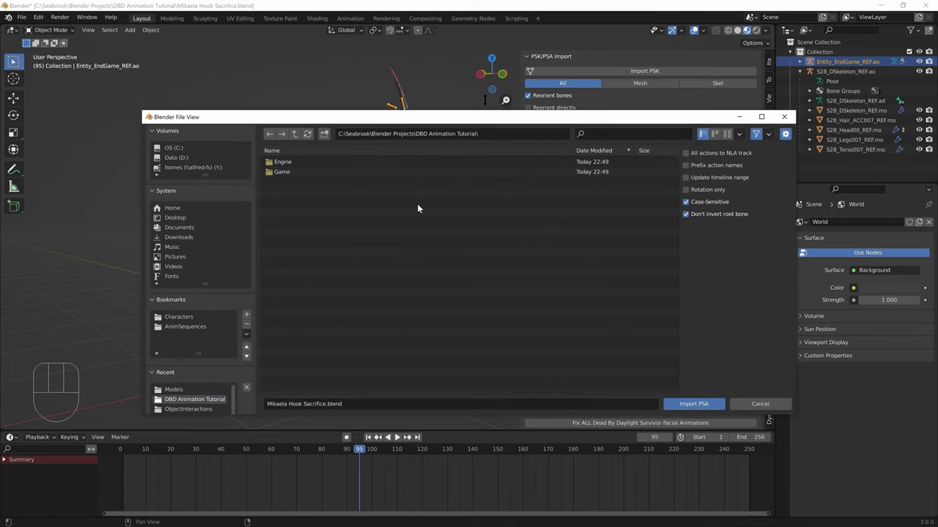
left_click(351, 173)
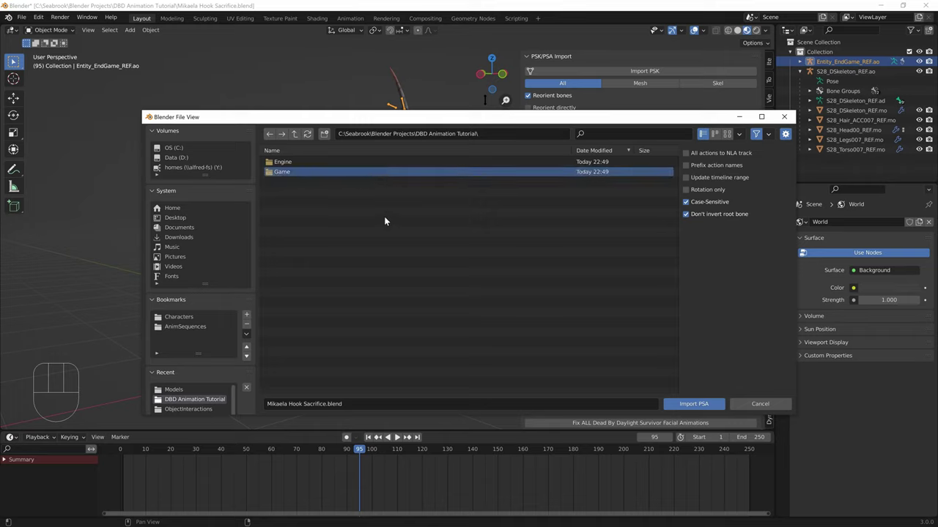
double_click(319, 171)
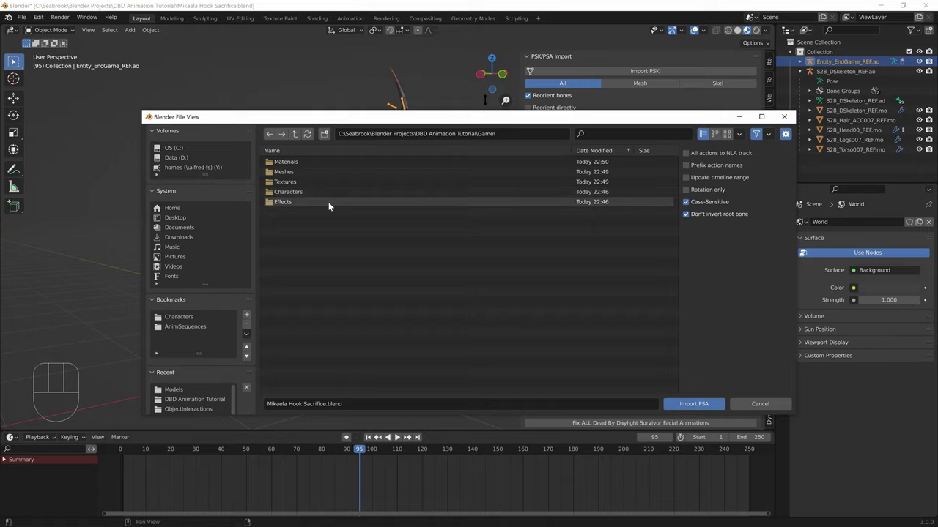
double_click(299, 171)
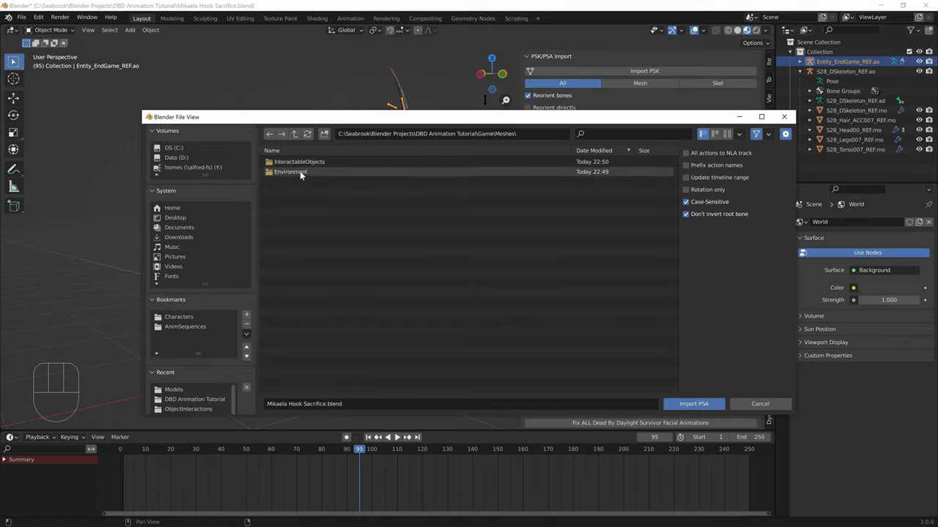
double_click(300, 172)
double_click(296, 165)
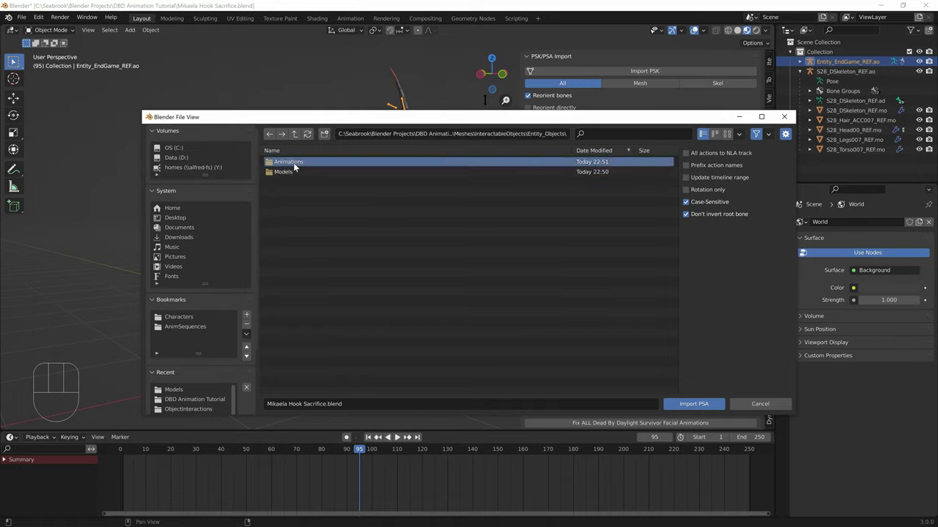
double_click(292, 162)
double_click(293, 163)
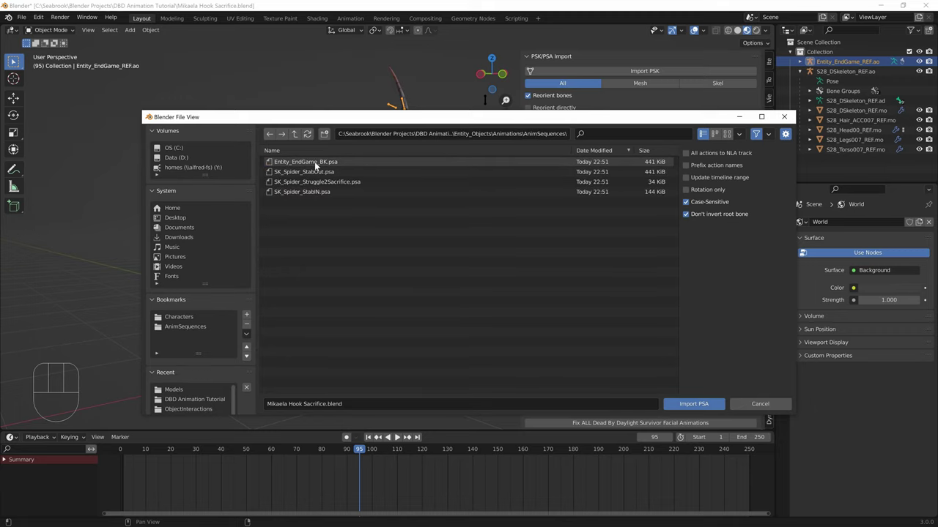
double_click(317, 163)
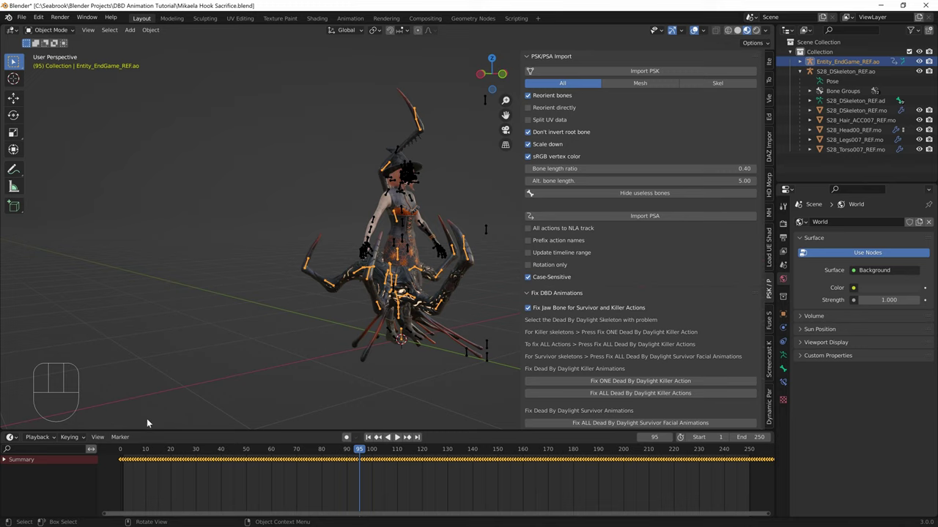
Play and scrub through the Entity's imported end-game animation and stop playback at frame 20.
left_click_drag(120, 476, 372, 481)
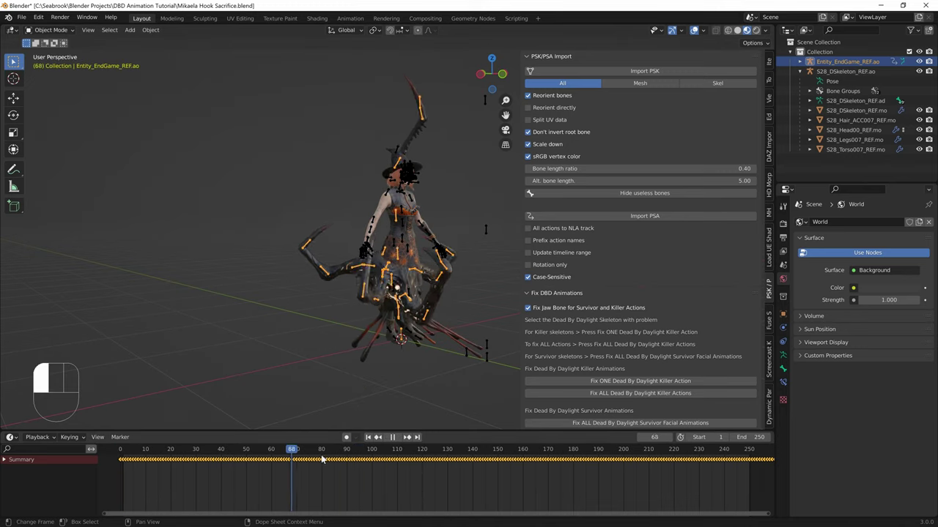
left_click_drag(322, 460, 222, 449)
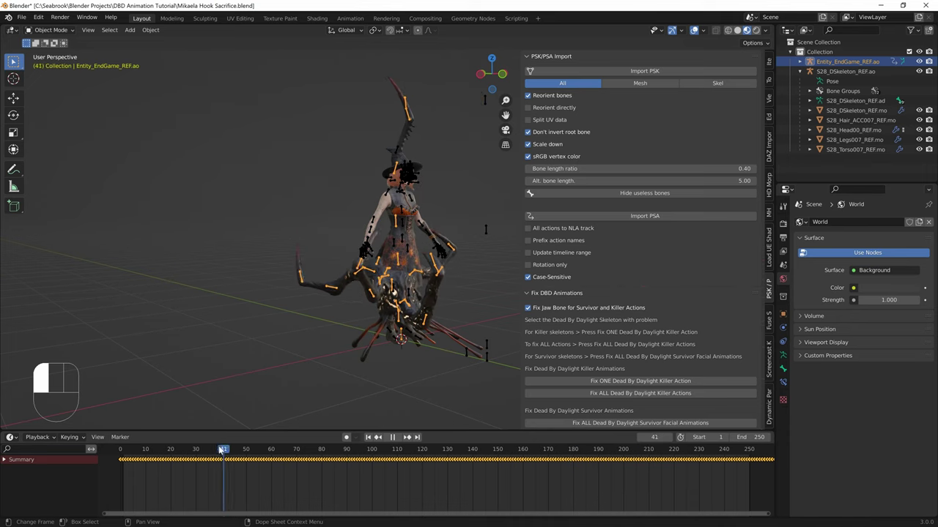
key("Escape")
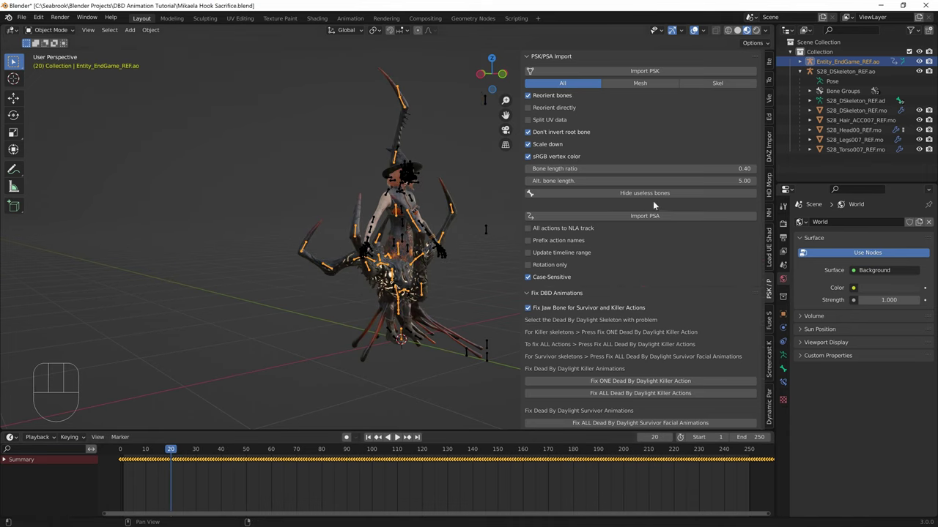
Start a PSA import for the S28_DSkeleton_REF armature and browse to the Campers' Female AnimSequences ObjectInteractions folder.
left_click(846, 71)
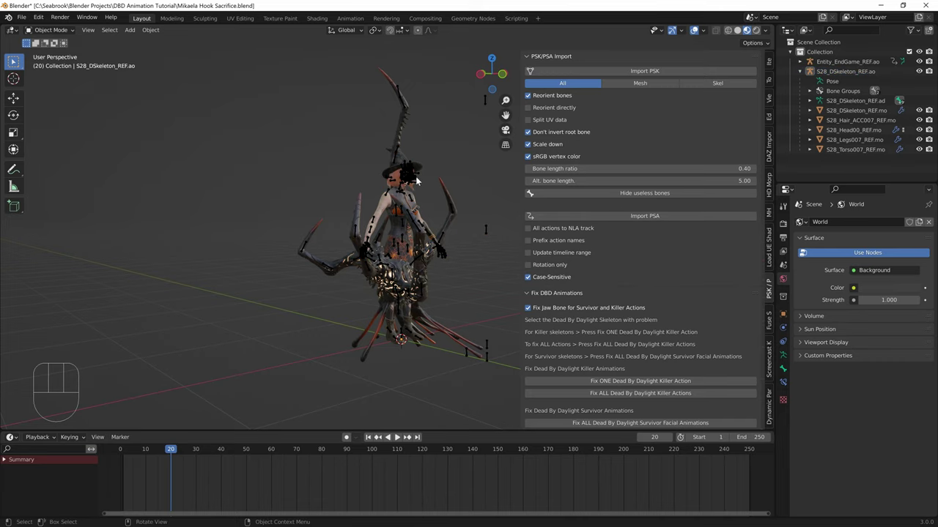
left_click(608, 216)
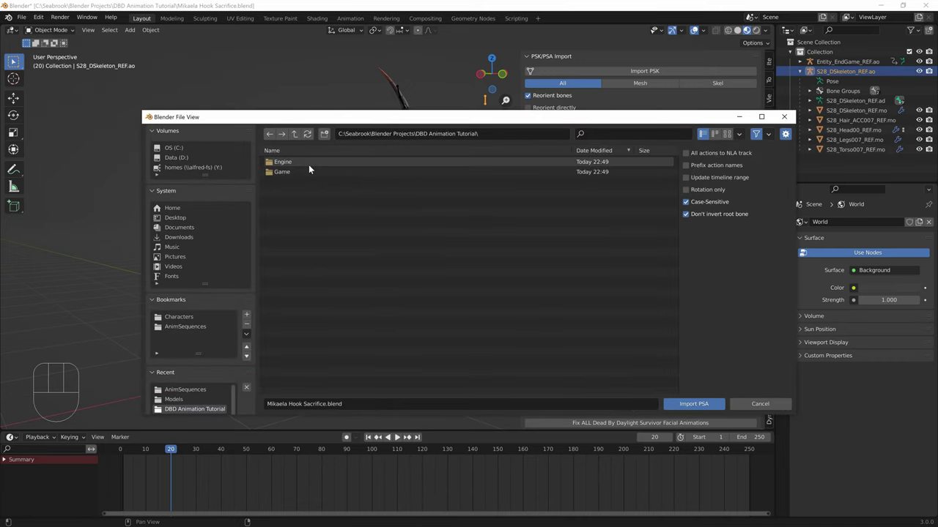
left_click(185, 326)
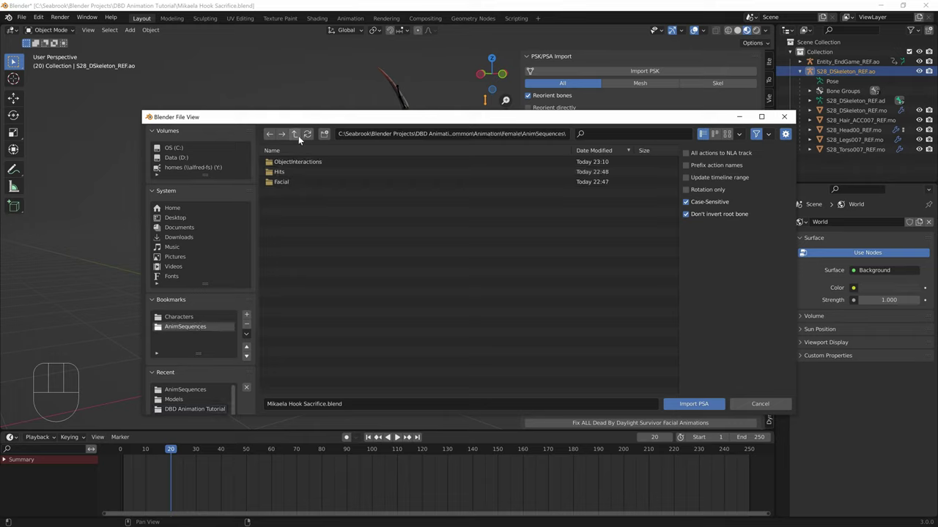
left_click(293, 135)
left_click(294, 135)
left_click(293, 135)
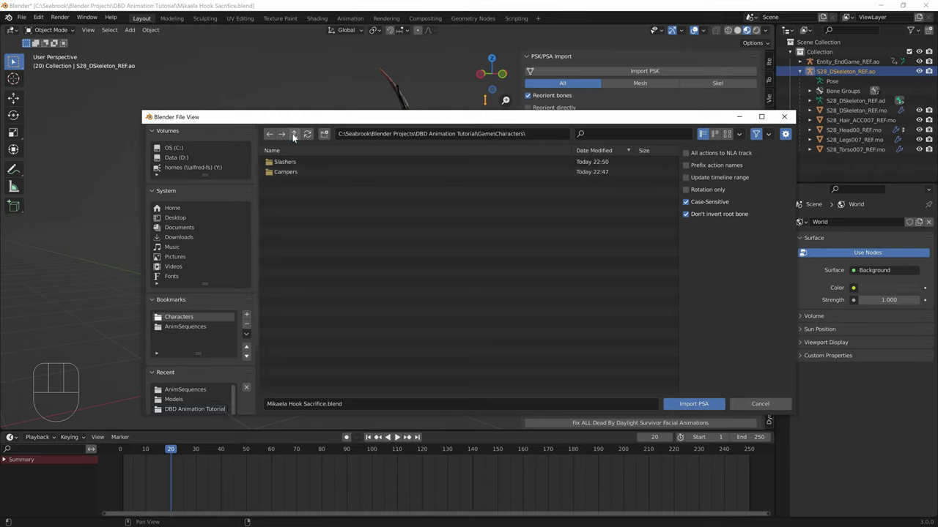
left_click(293, 135)
double_click(301, 161)
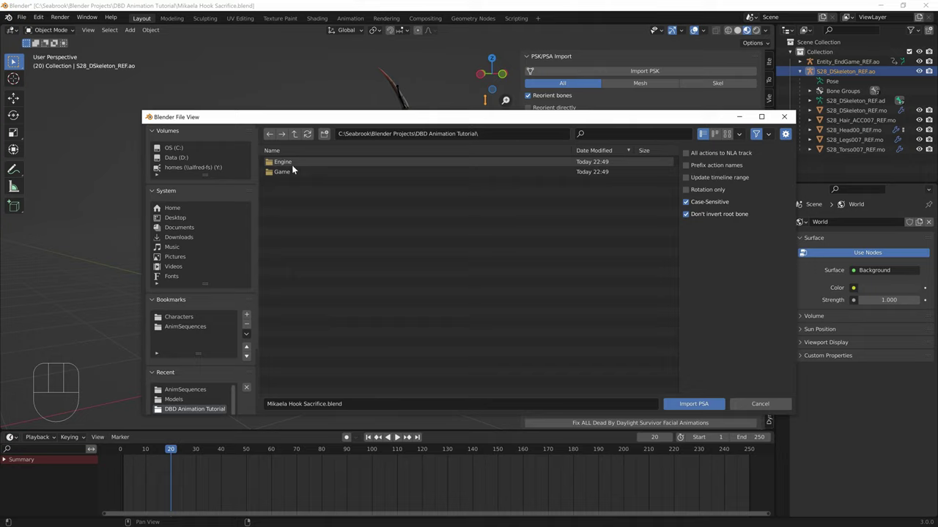
key("BackSpace")
double_click(291, 192)
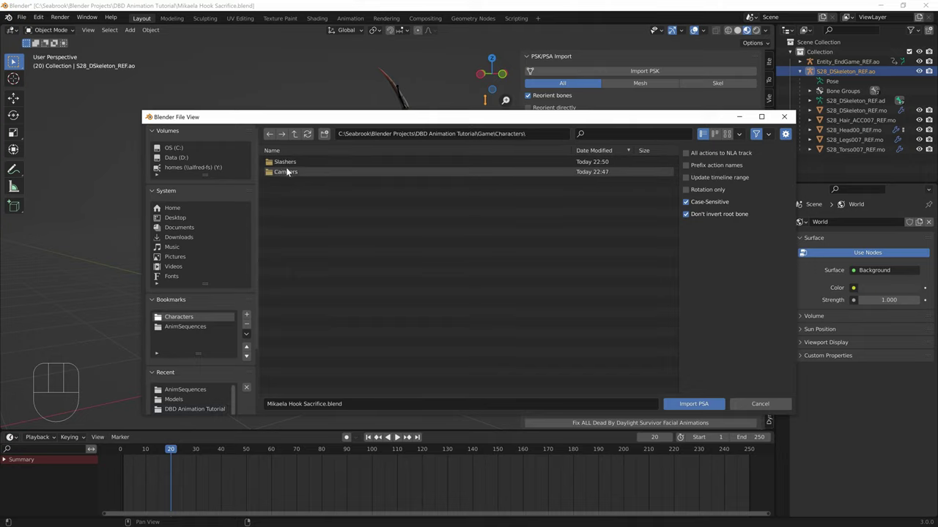
double_click(292, 171)
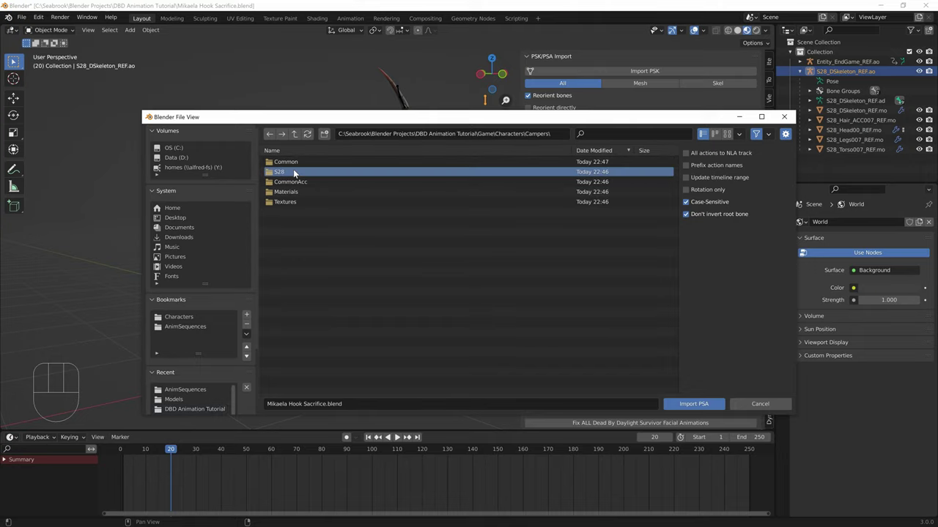
double_click(304, 162)
left_click(301, 160)
double_click(300, 161)
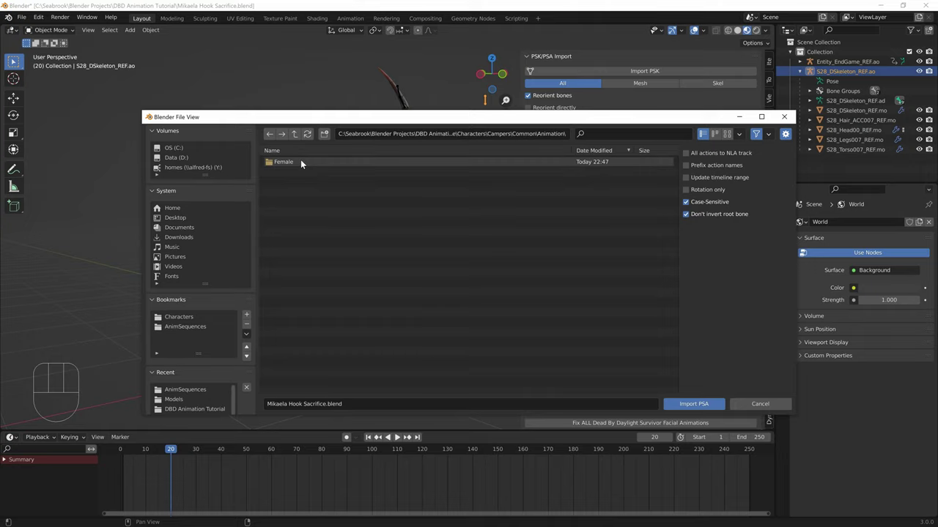
double_click(300, 160)
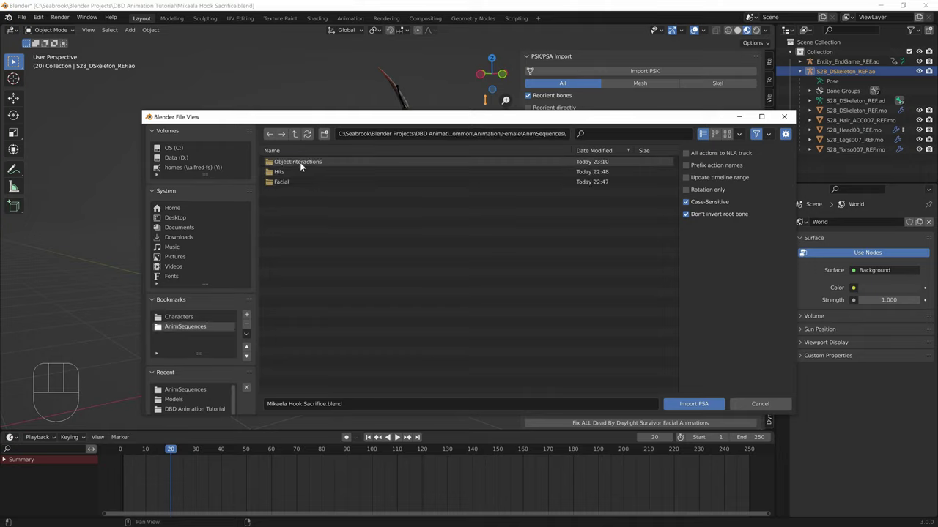
double_click(311, 162)
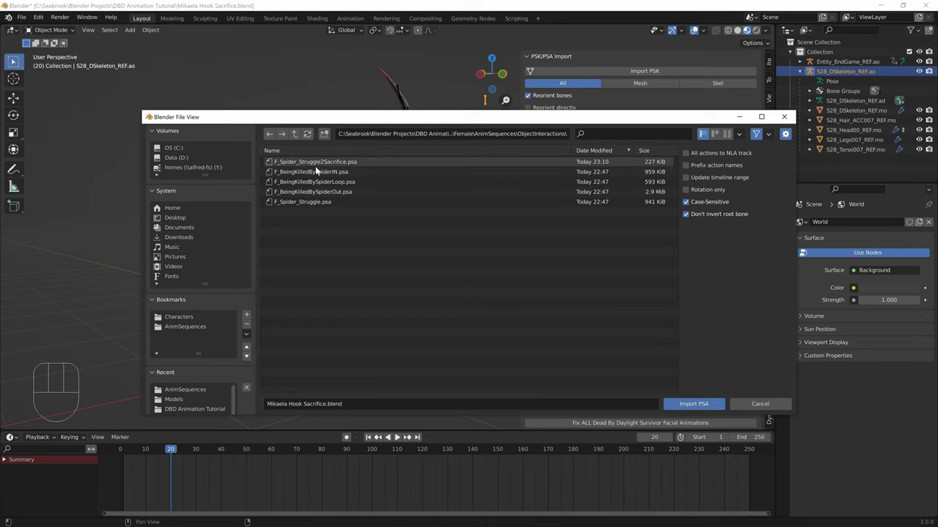
Look through the survivor spider animation files for one matching the Entity's end-game animation, and close the import without loading any.
key("super")
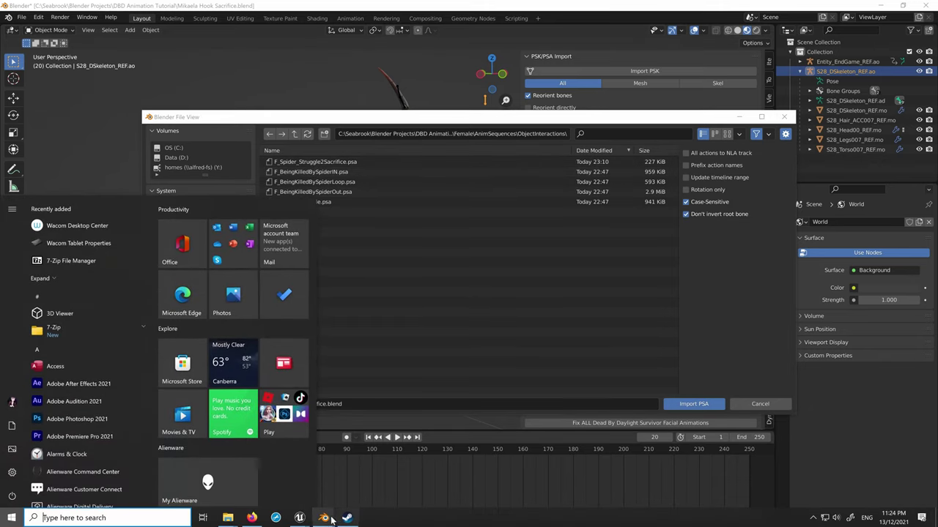
mouse_move(248, 478)
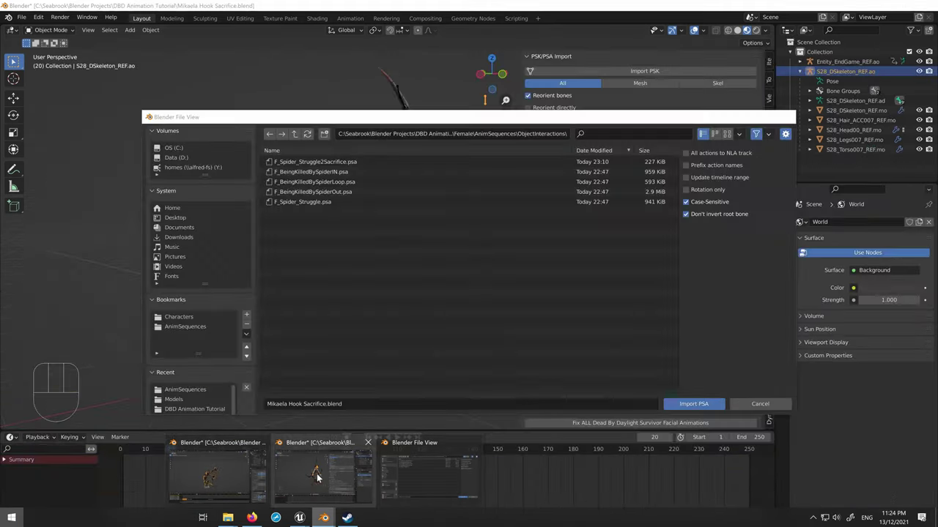
left_click(318, 474)
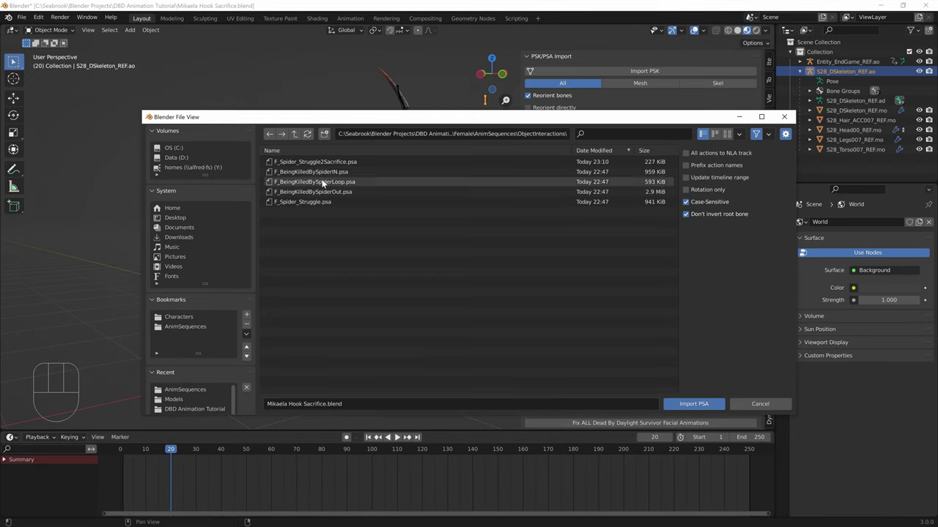
left_click(319, 201)
left_click(329, 162)
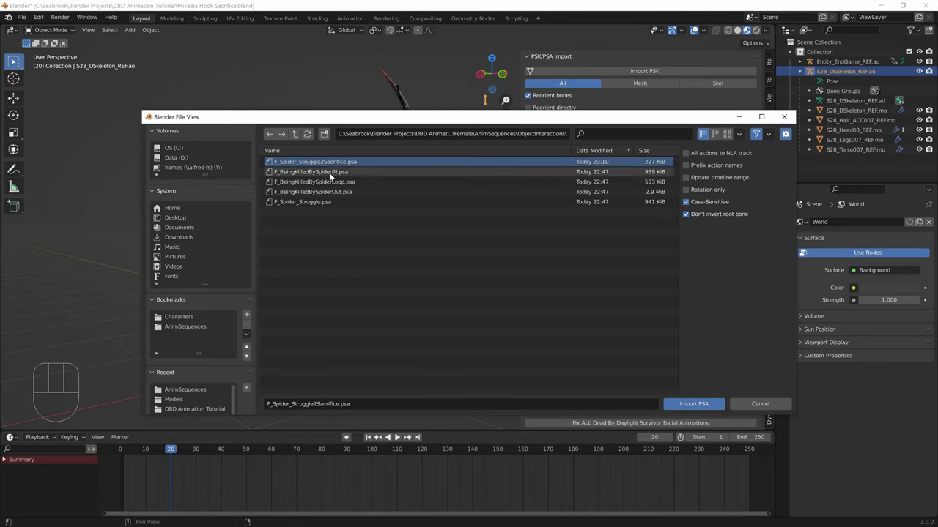
left_click(329, 192)
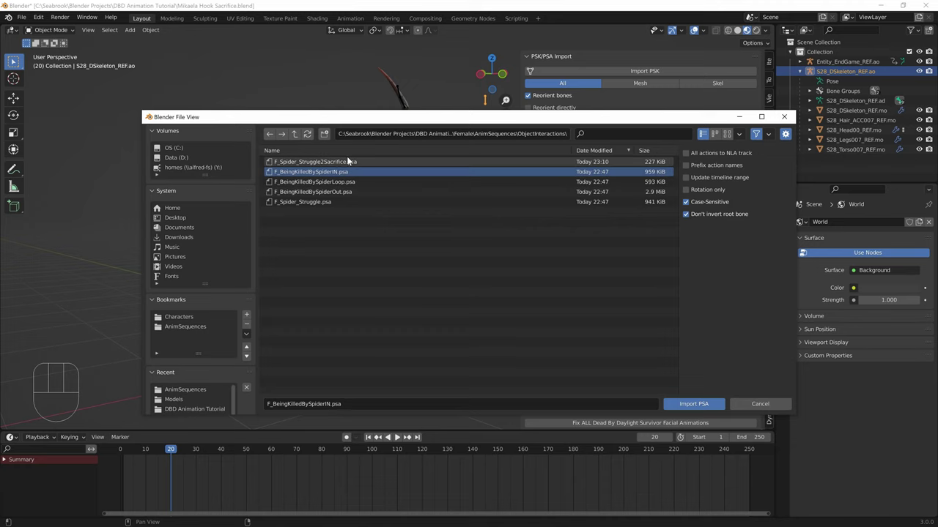
left_click(339, 162)
key("Return")
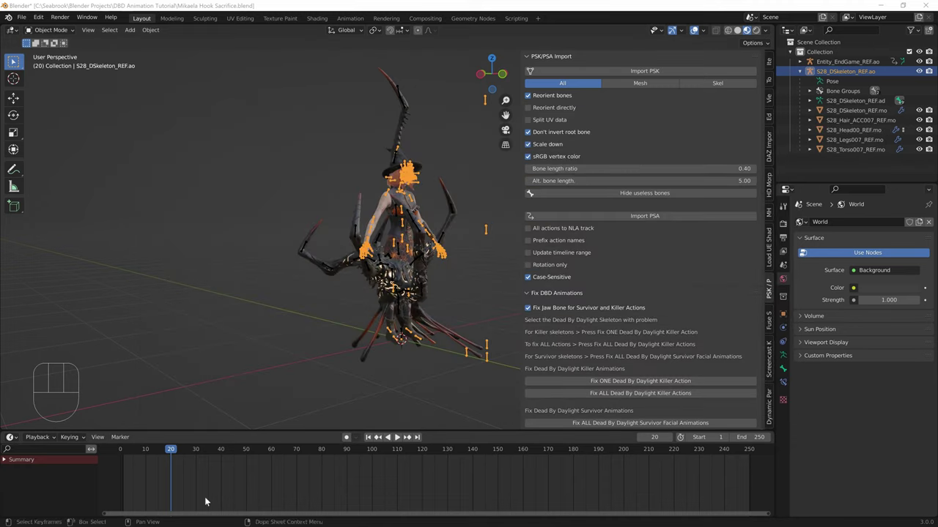
Switch to UE Viewer, search the Female ObjectInteractions packages for a matching survivor end-game animation, and return to Blender.
key("super")
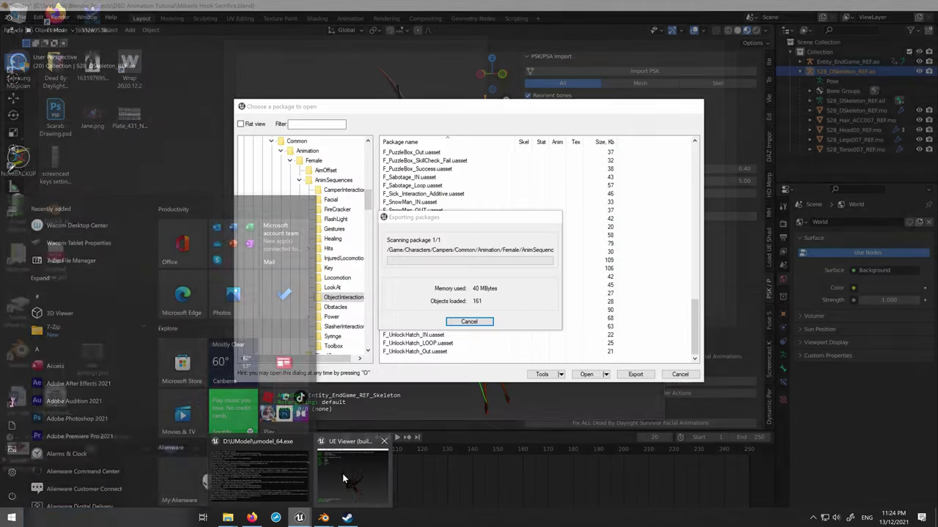
left_click(363, 501)
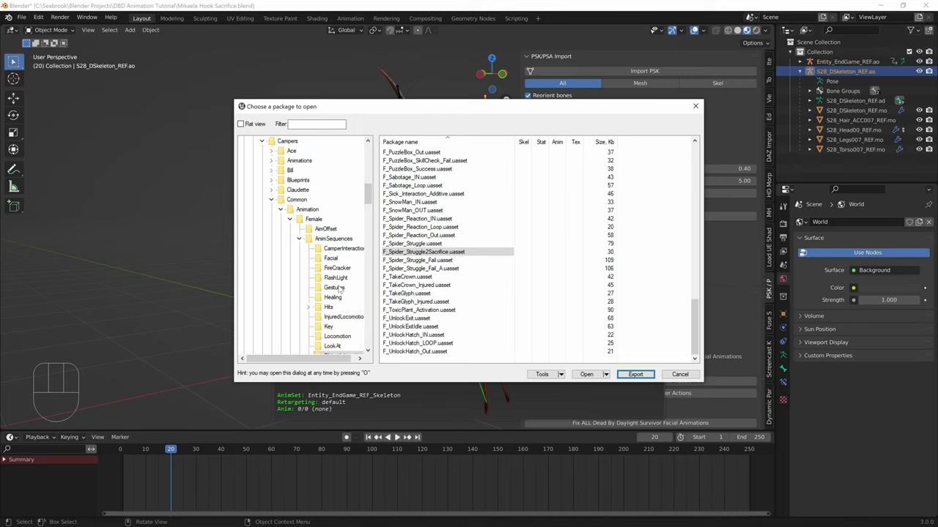
scroll(435, 274, "up", 7)
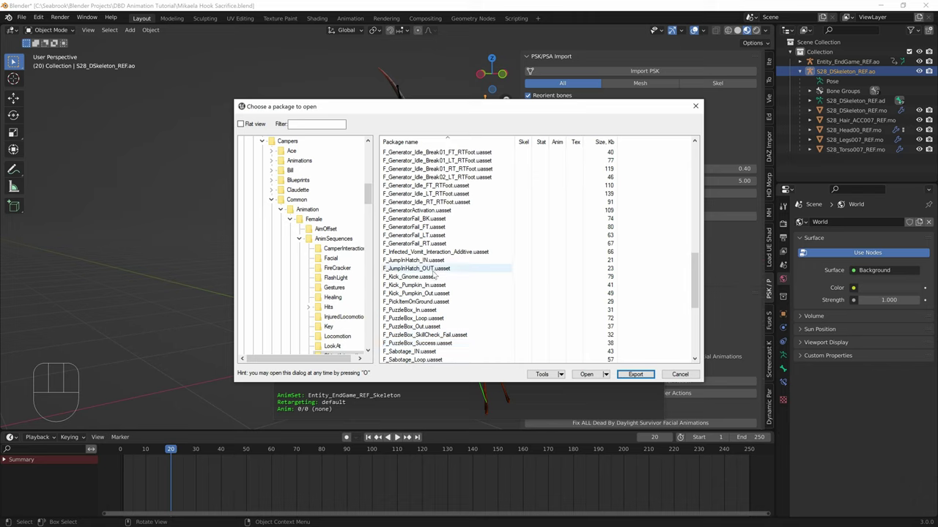
scroll(425, 228, "up", 10)
scroll(425, 228, "down", 10)
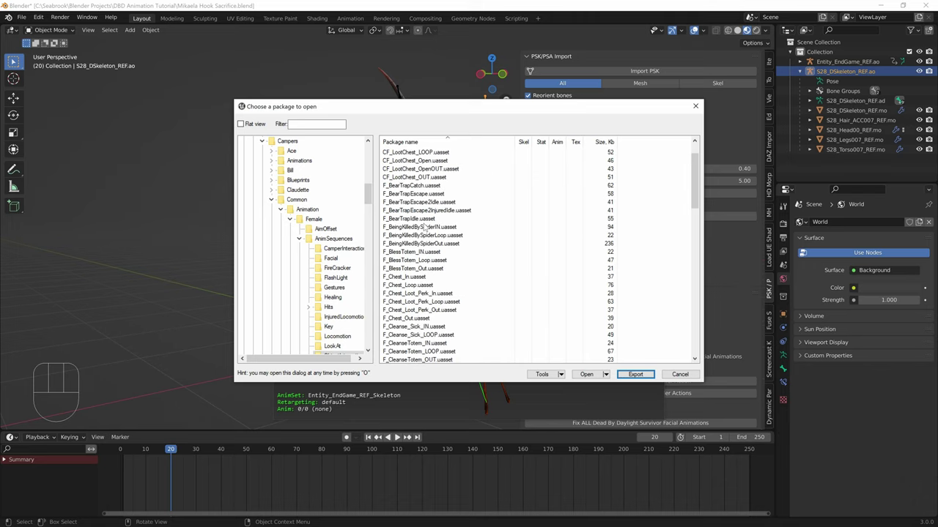
scroll(426, 227, "down", 6)
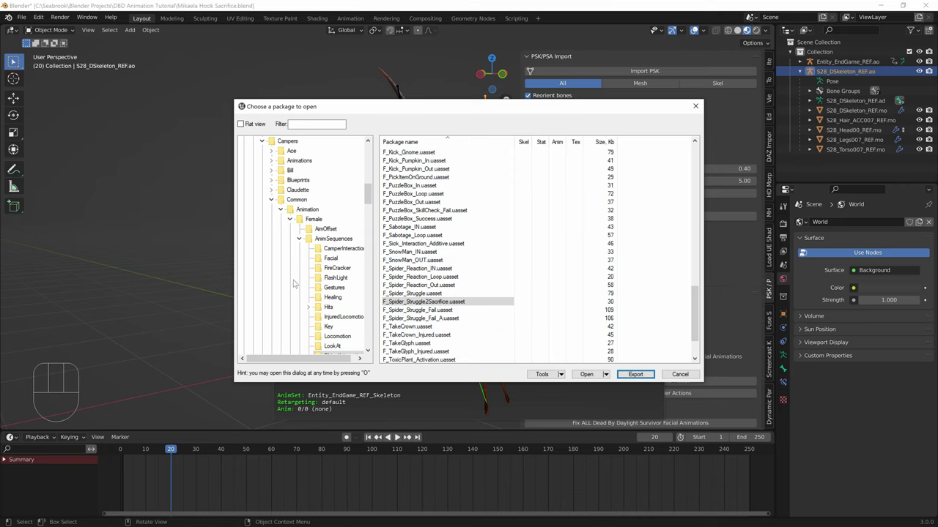
left_click(163, 340)
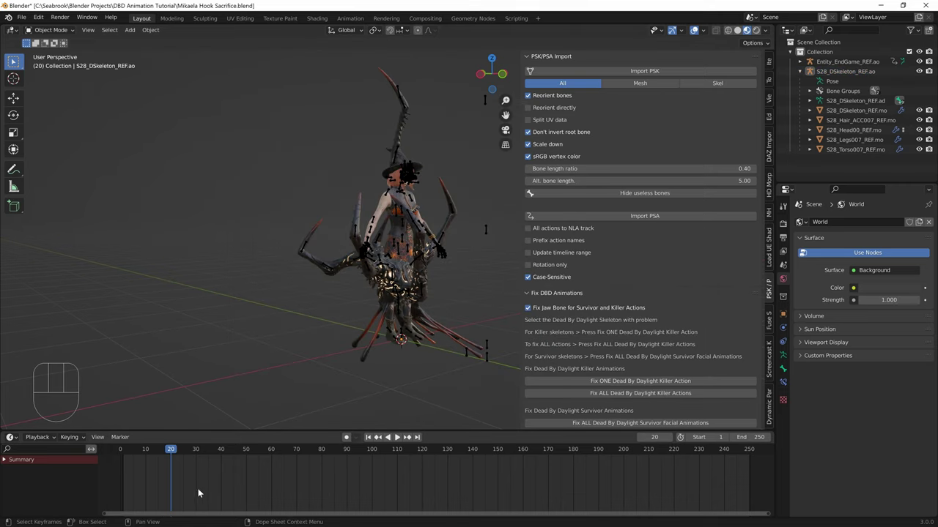
Launch a second Blender instance and open the recent project Feng Endgame Sacrifice.blend for reference.
key("super")
type("b")
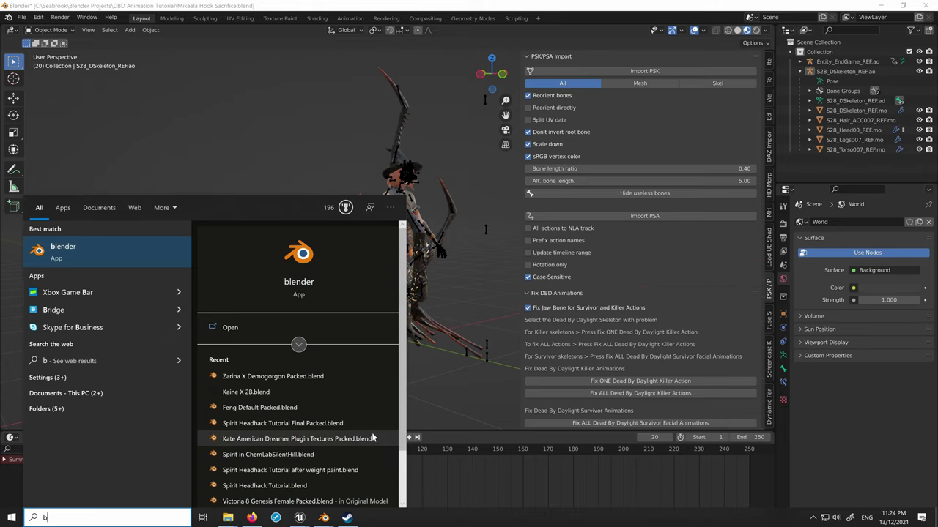
left_click(117, 247)
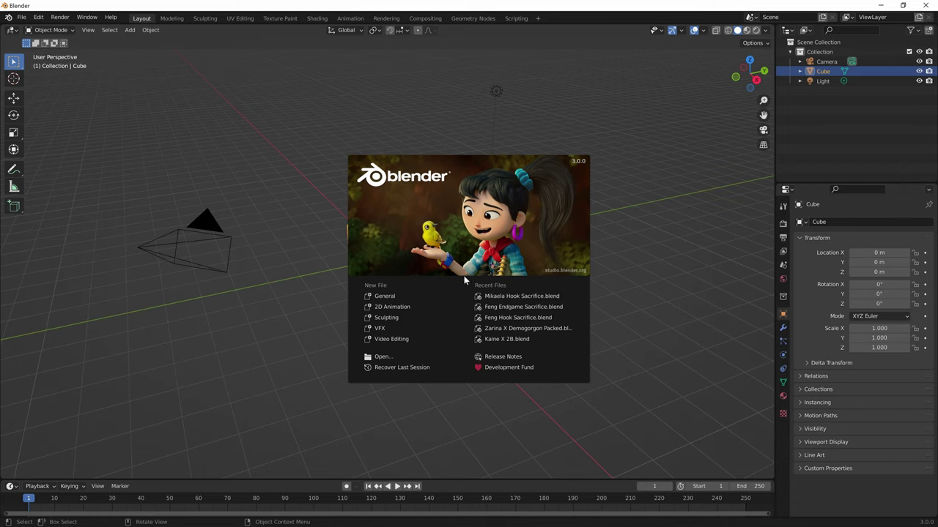
left_click(491, 308)
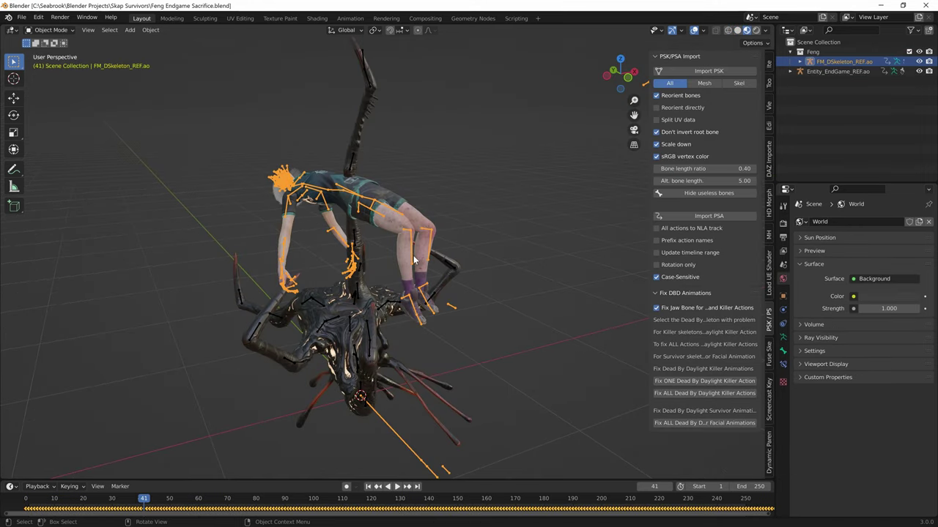
Show the FM_DSkeleton_REF armature's action in an enlarged Action Editor to check which animation it uses.
left_click(10, 486)
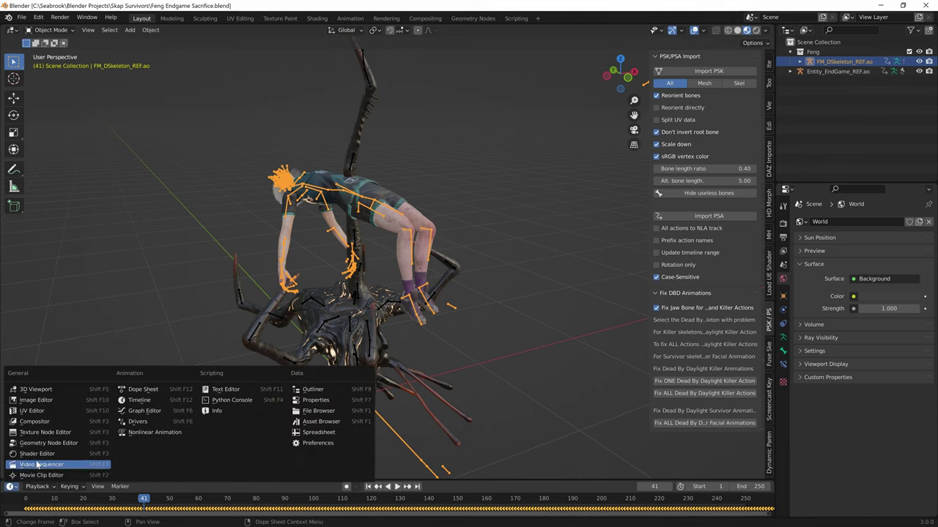
left_click(144, 392)
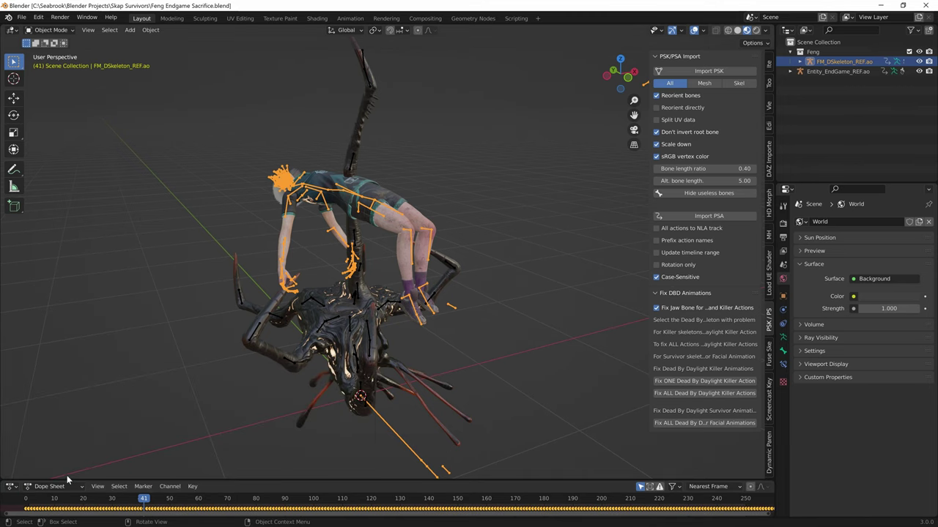
left_click(50, 486)
left_click(52, 444)
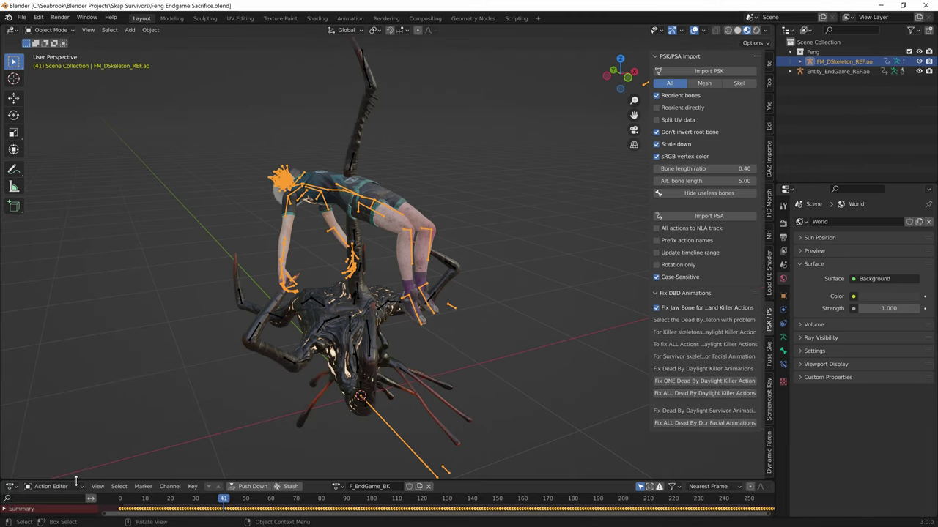
left_click_drag(76, 481, 72, 375)
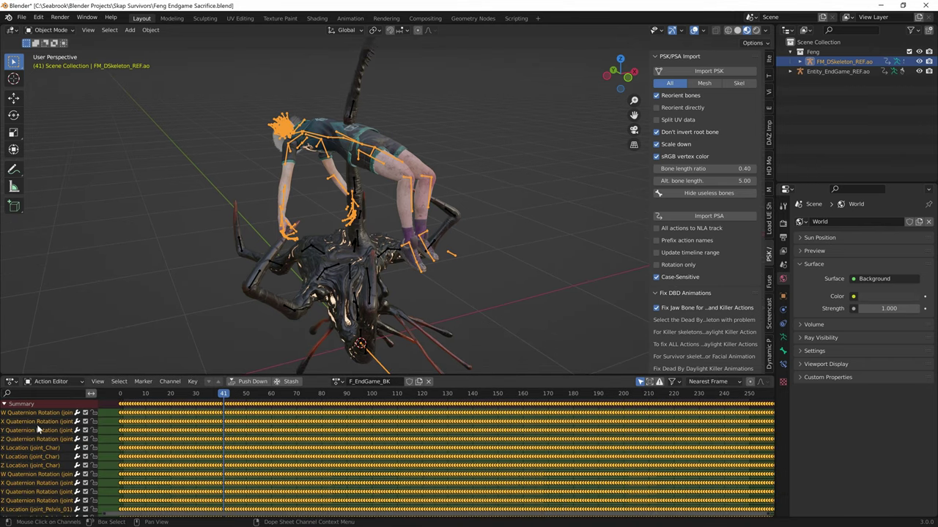
left_click(3, 403)
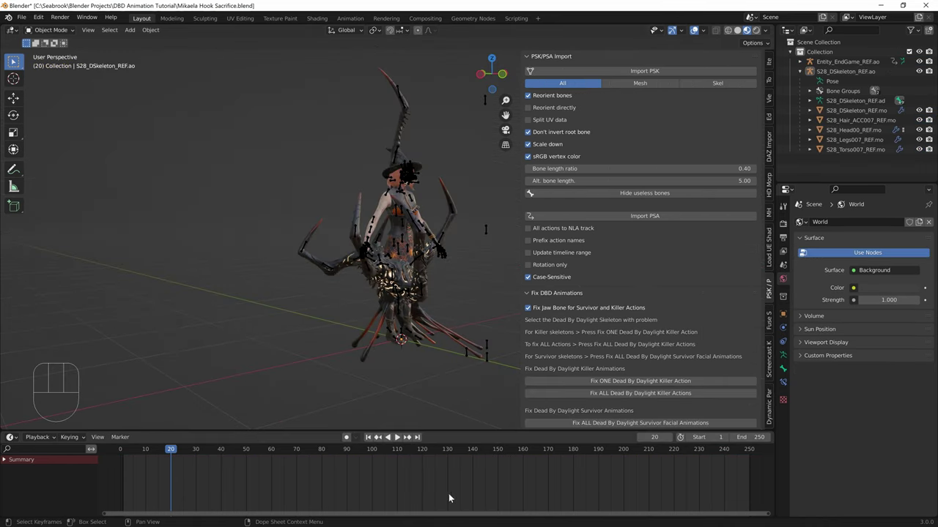
Return to the Mikaela project, switch to UE Viewer and browse to the Game, Characters, Campers package folder.
key("super")
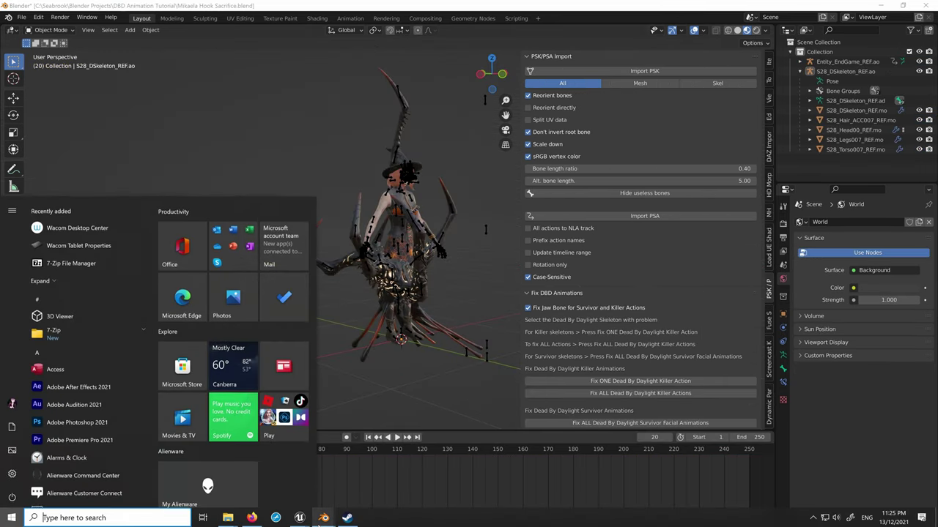
mouse_move(300, 518)
left_click(342, 498)
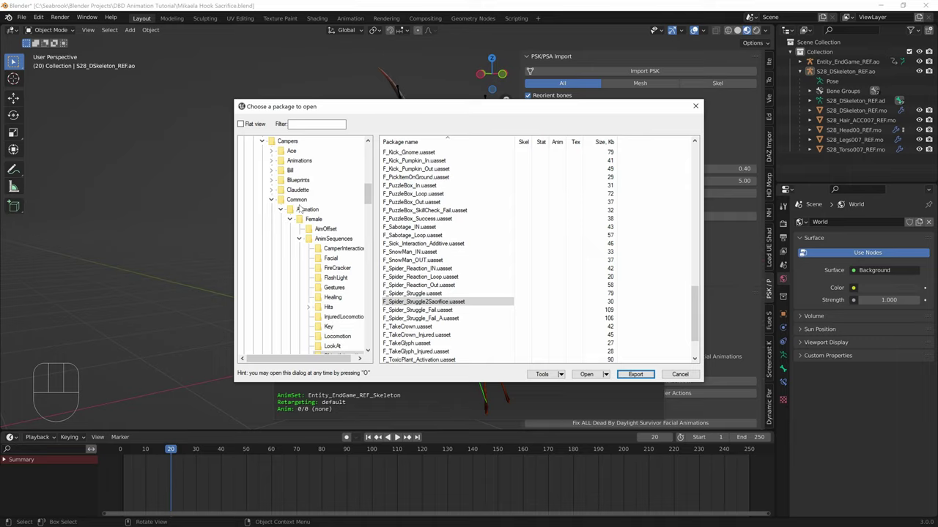
scroll(299, 209, "up", 2)
scroll(278, 193, "up", 2)
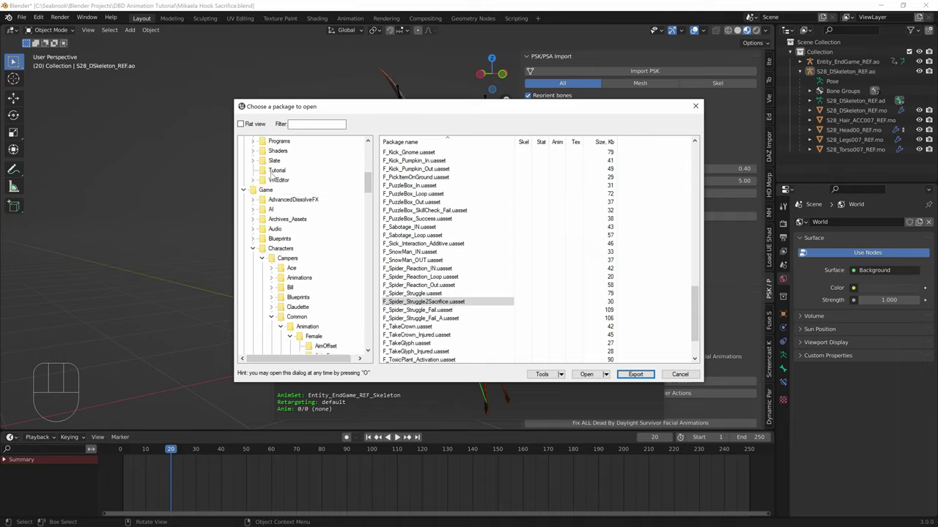
left_click(266, 191)
left_click(280, 249)
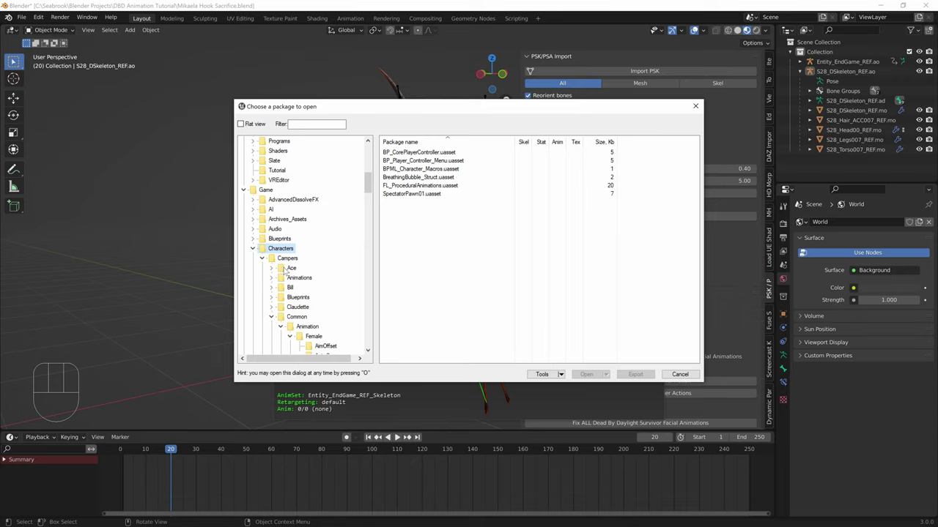
left_click(287, 258)
scroll(297, 264, "down", 2)
Browse through Common, Animation, Female and AnimSequences to the ObjectInteractions packages.
left_click(297, 259)
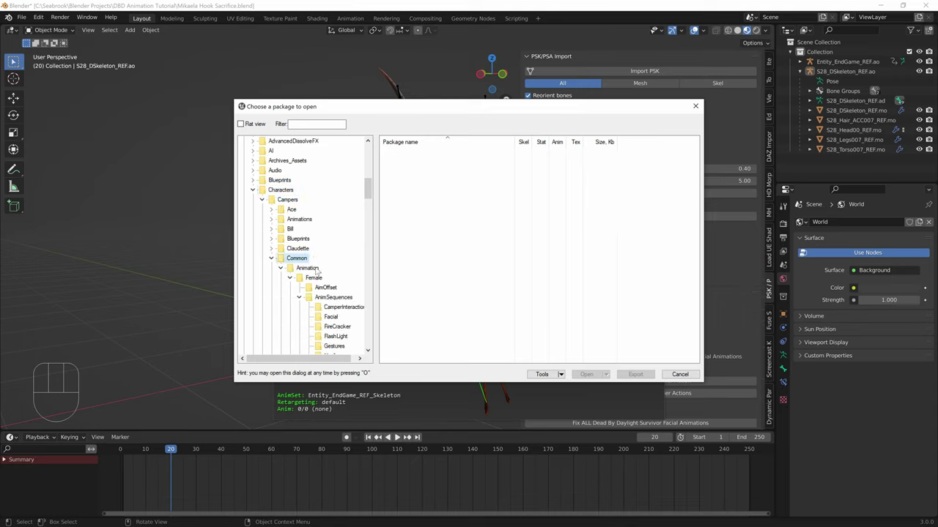
left_click(311, 268)
left_click(315, 278)
left_click(333, 297)
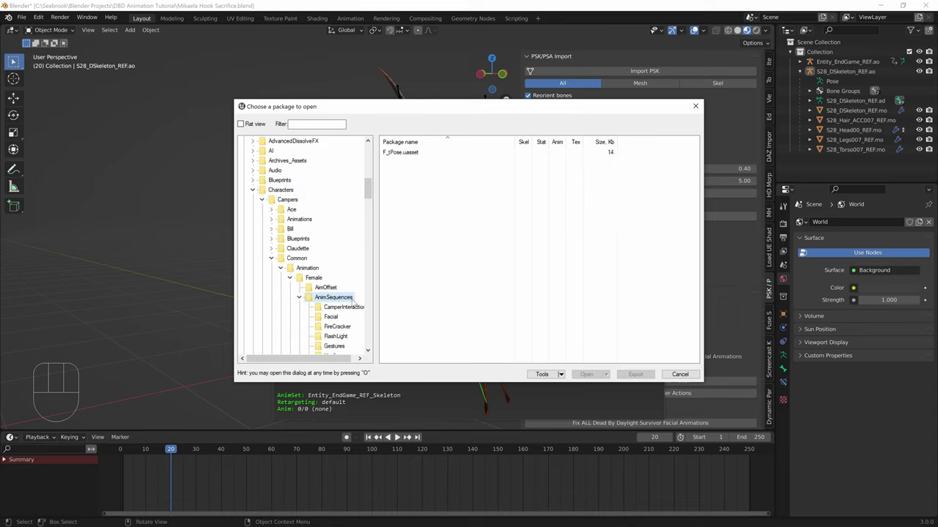
scroll(339, 308, "down", 1)
scroll(334, 328, "down", 2)
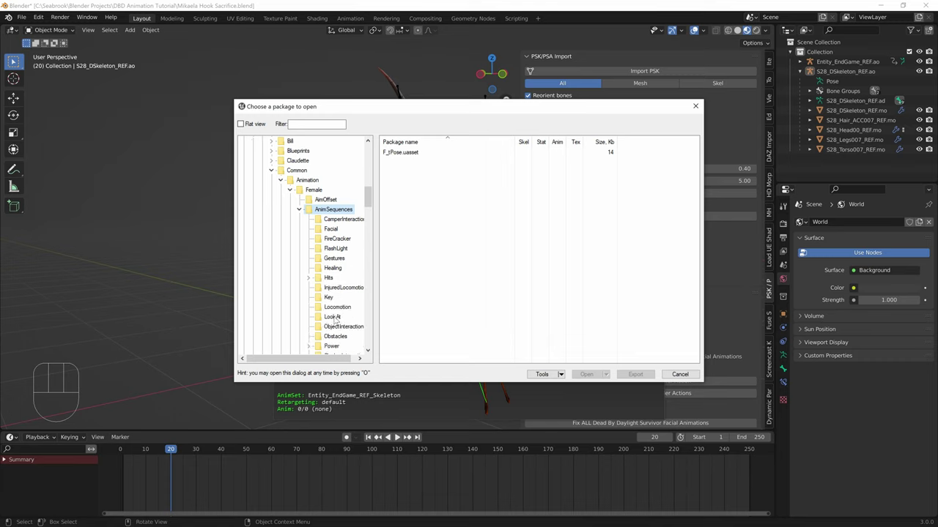
left_click(341, 325)
Look through the ObjectInteractions packages for an end-game animation, check F_EntityGeneratorReaction, and return to Blender.
scroll(450, 253, "down", 3)
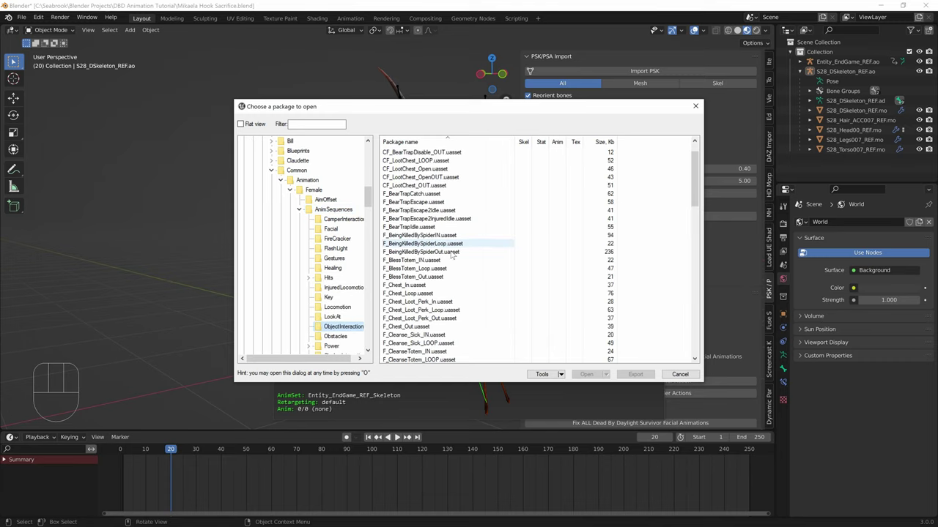
scroll(448, 256, "up", 2)
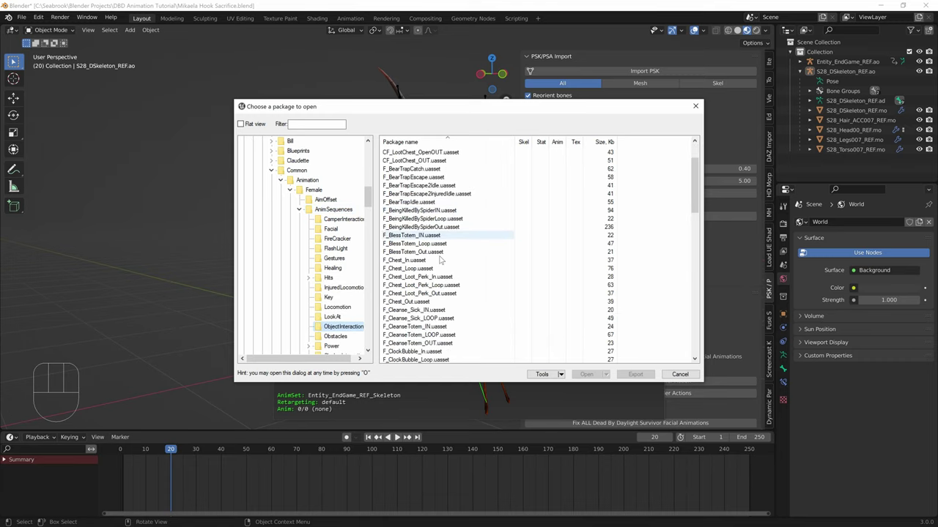
scroll(432, 235, "down", 2)
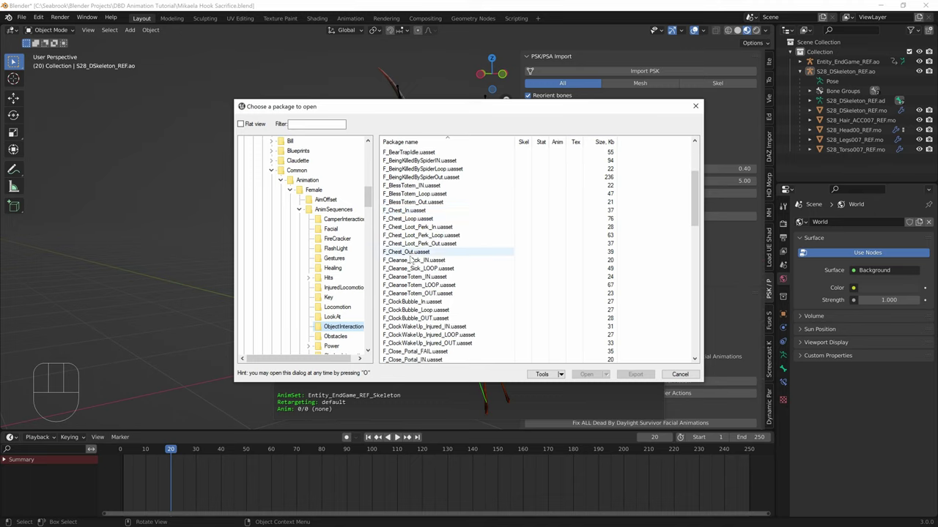
scroll(421, 289, "down", 4)
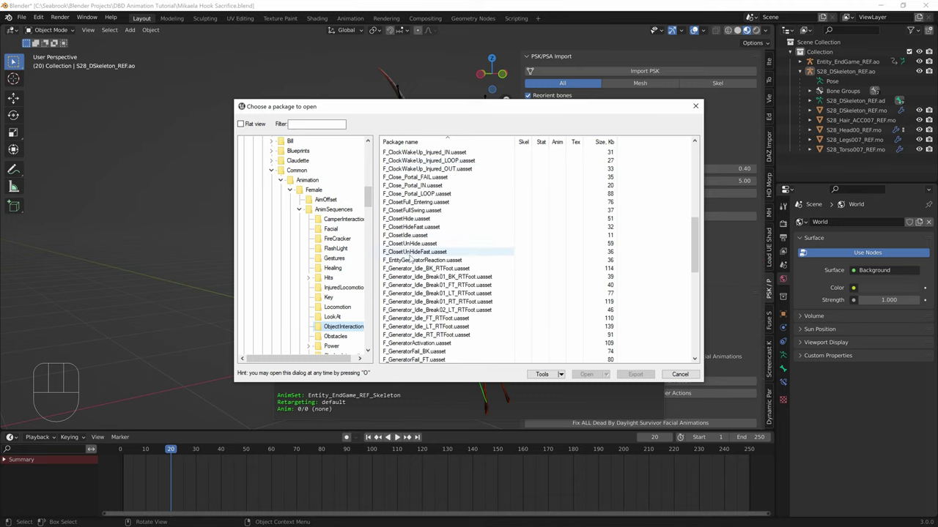
left_click(428, 260)
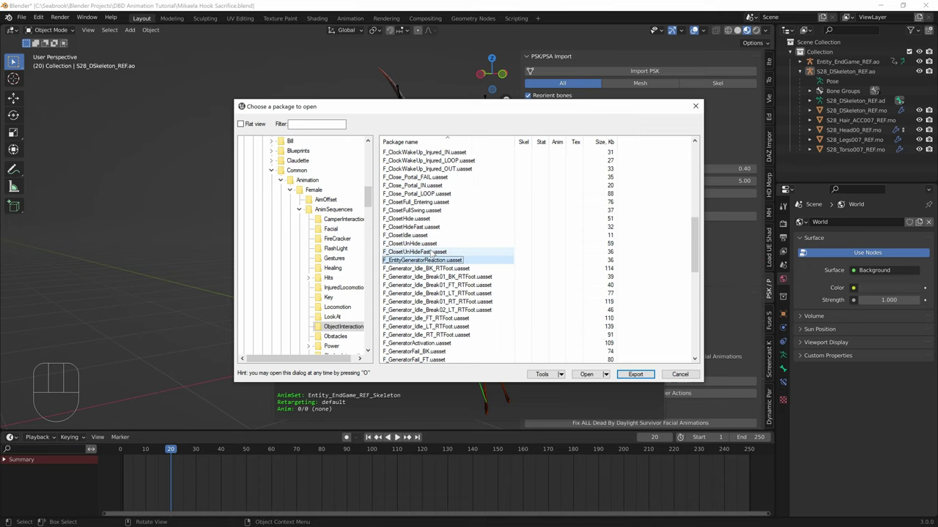
left_click(230, 285)
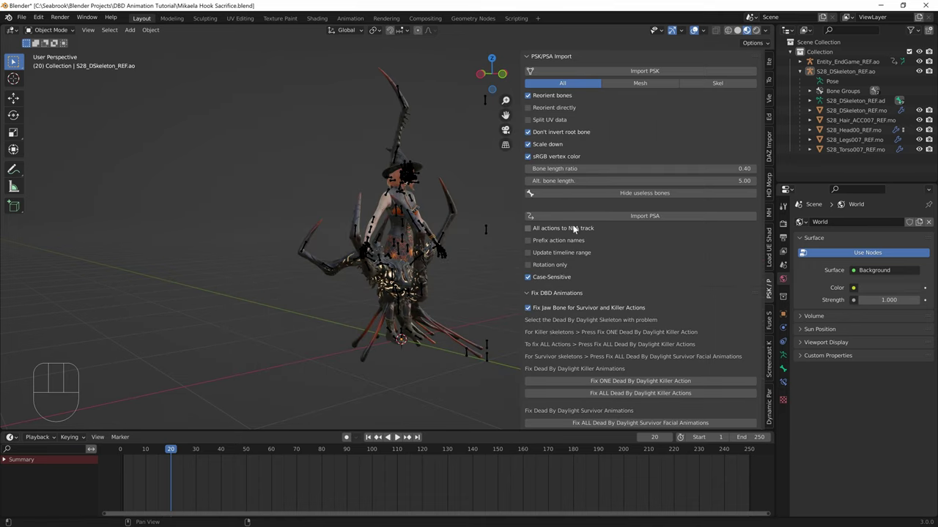
In UE Viewer, filter all packages in flat view by "endgame_bk" and select the female F_EndGame_BK animation in the Hits folder.
key("alt+Tab")
scroll(453, 260, "down", 2)
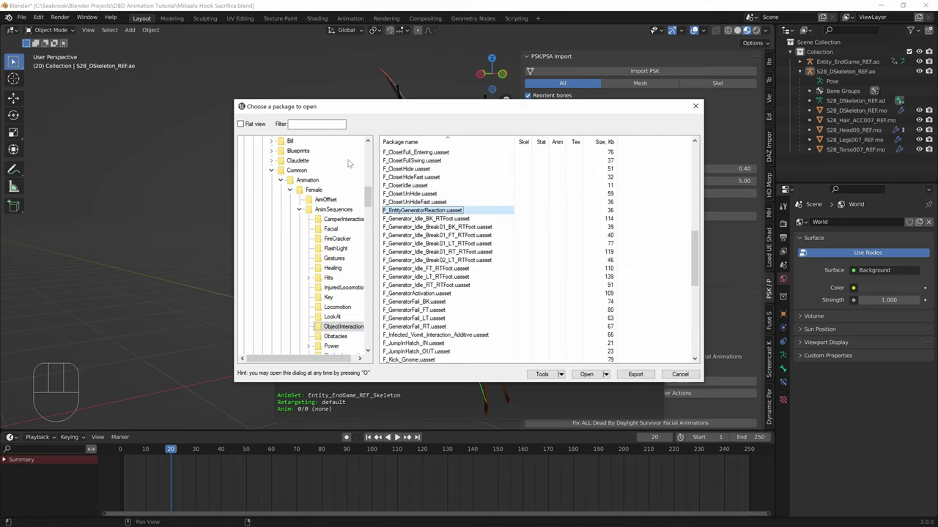
type("e")
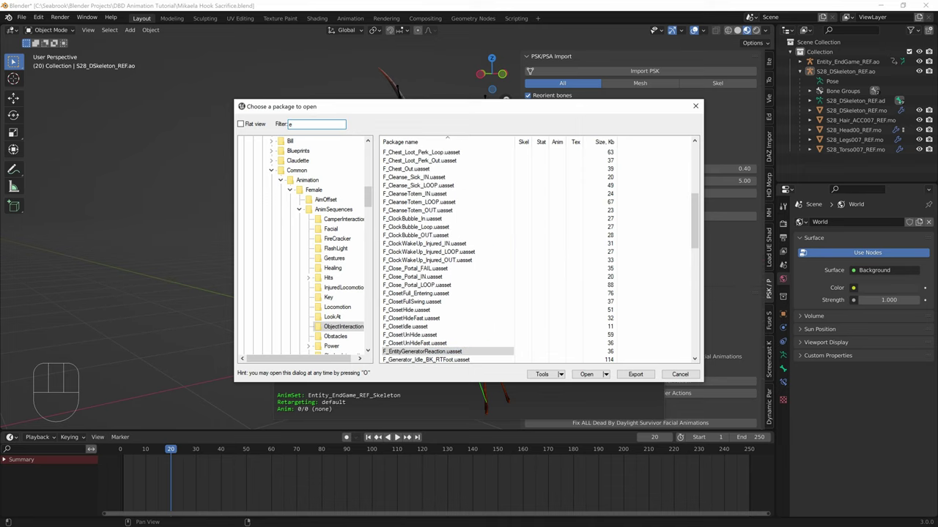
type("ndgame")
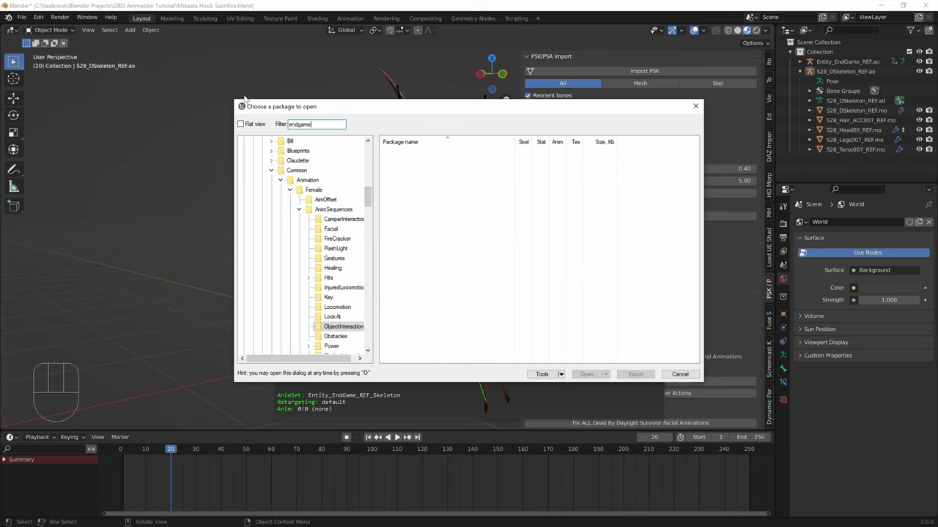
left_click(246, 126)
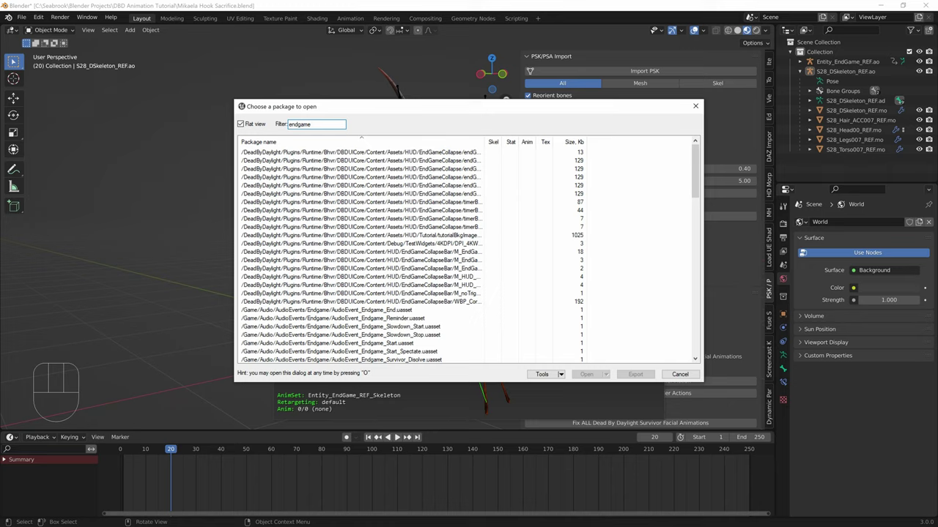
type("_bk")
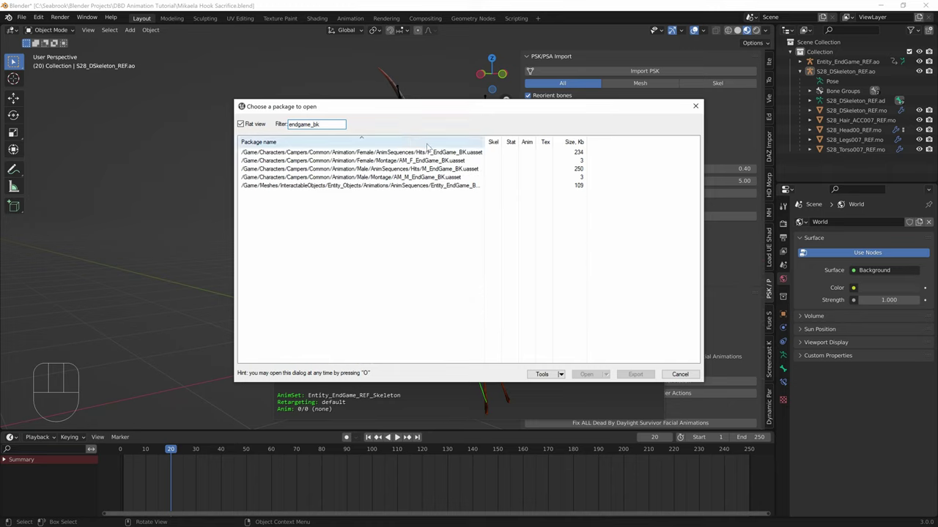
left_click(377, 152)
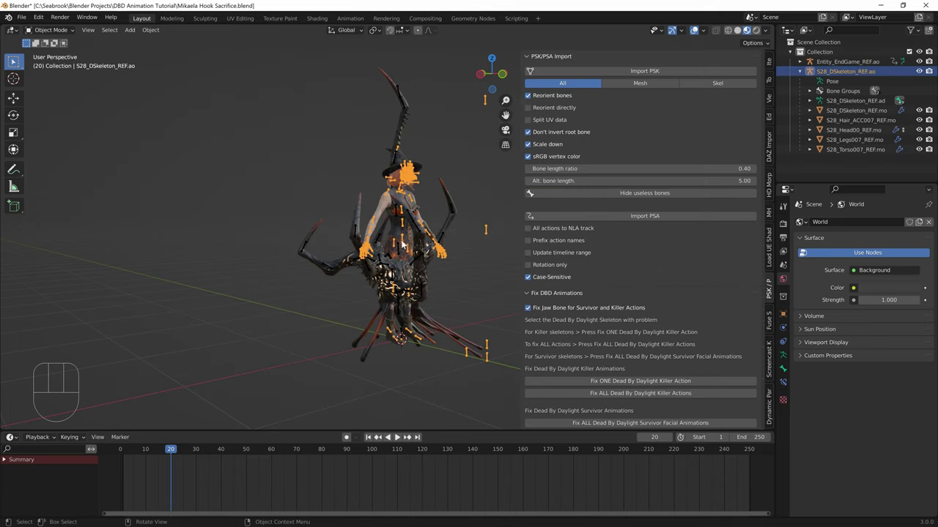
Import F_EndGame_BK.psa from the Female AnimSequences Hits folder onto the S28_DSkeleton_REF armature.
left_click(589, 213)
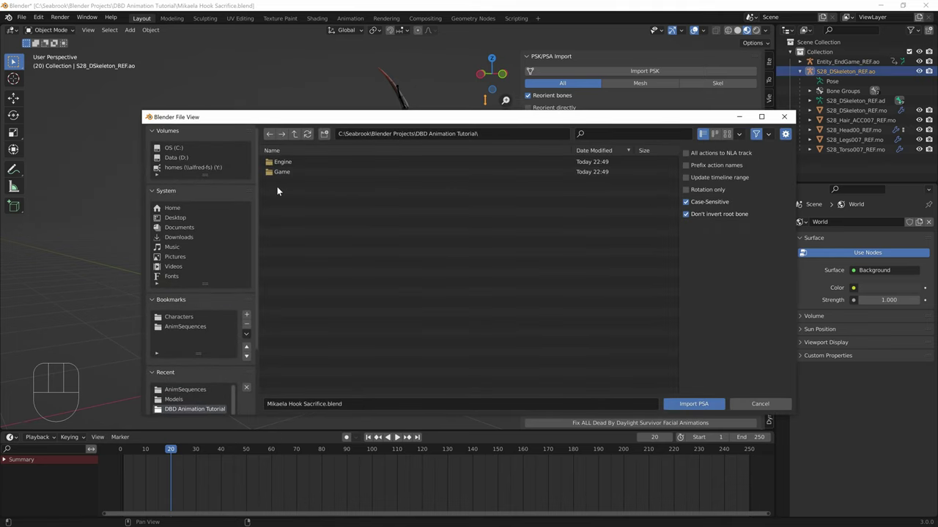
left_click(186, 327)
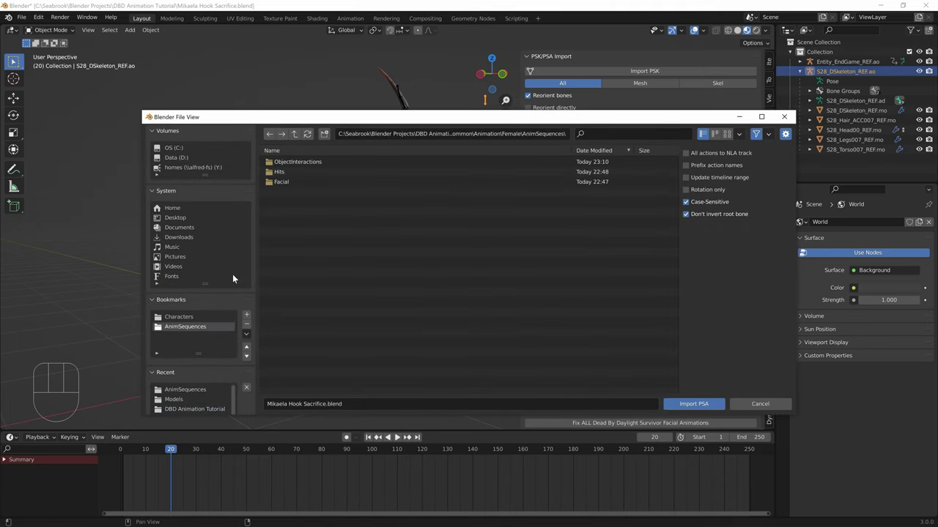
left_click(292, 136)
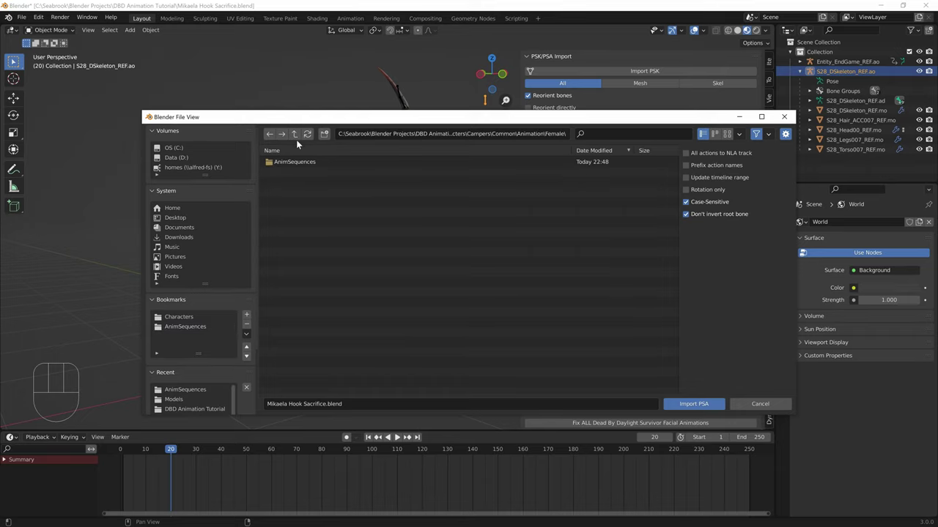
double_click(295, 161)
double_click(294, 170)
left_click(294, 162)
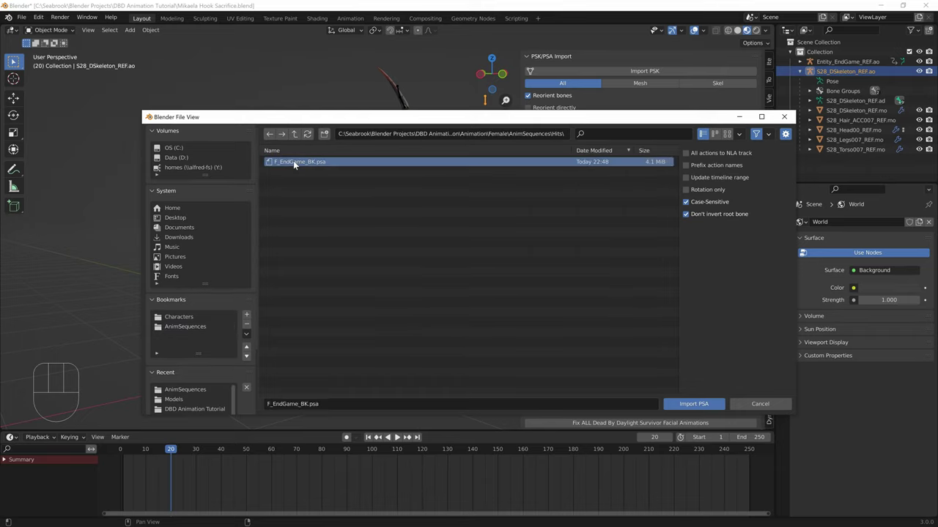
double_click(293, 160)
middle_click_drag(363, 257, 293, 257)
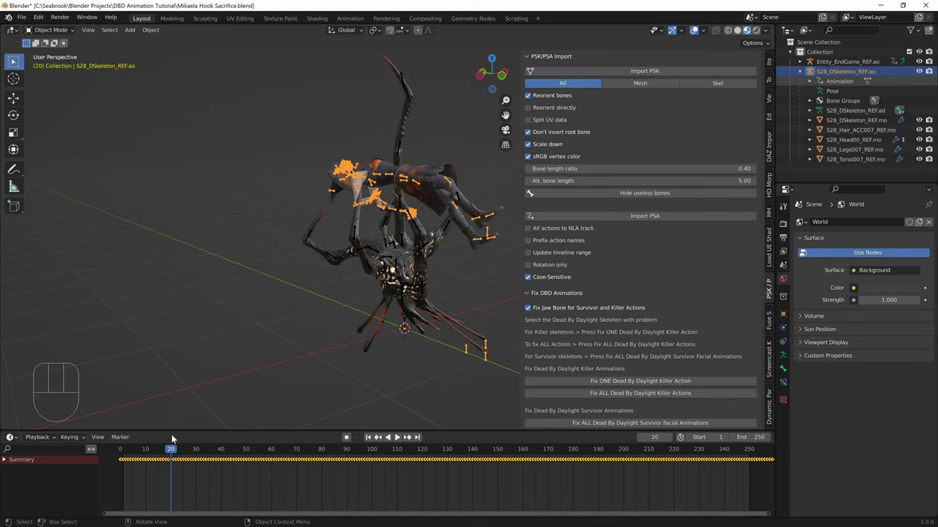
Switch the timeline area to the Nonlinear Animation editor and enlarge it upward to show both armatures' tracks.
left_click(12, 438)
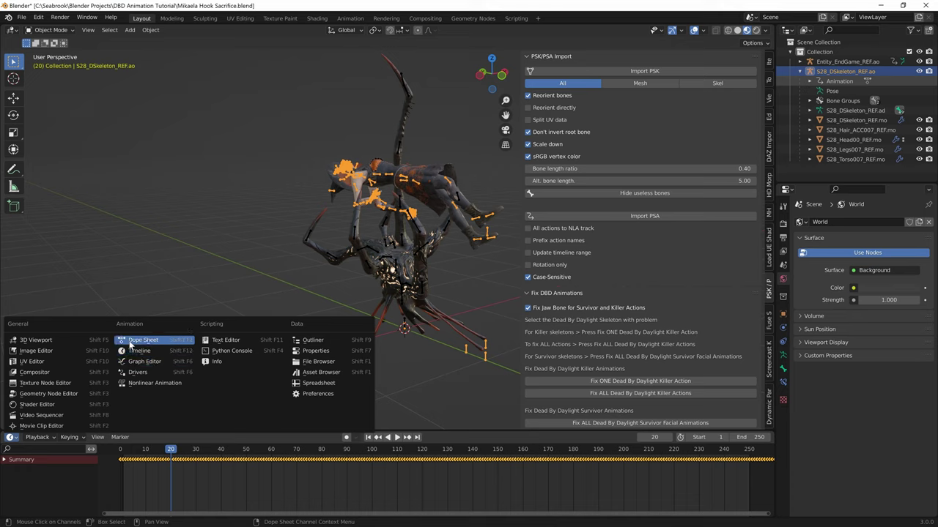
left_click(141, 340)
left_click(51, 437)
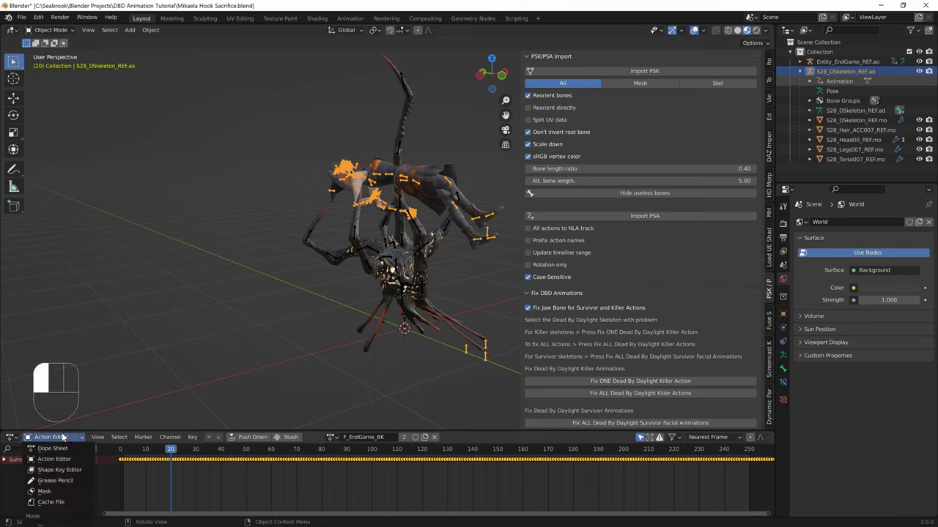
left_click(13, 438)
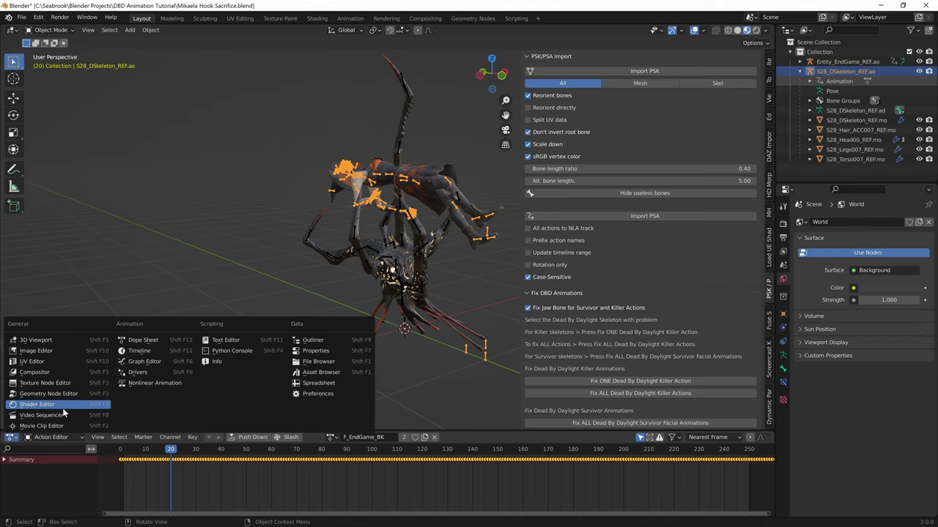
left_click(153, 382)
left_click_drag(152, 432, 132, 372)
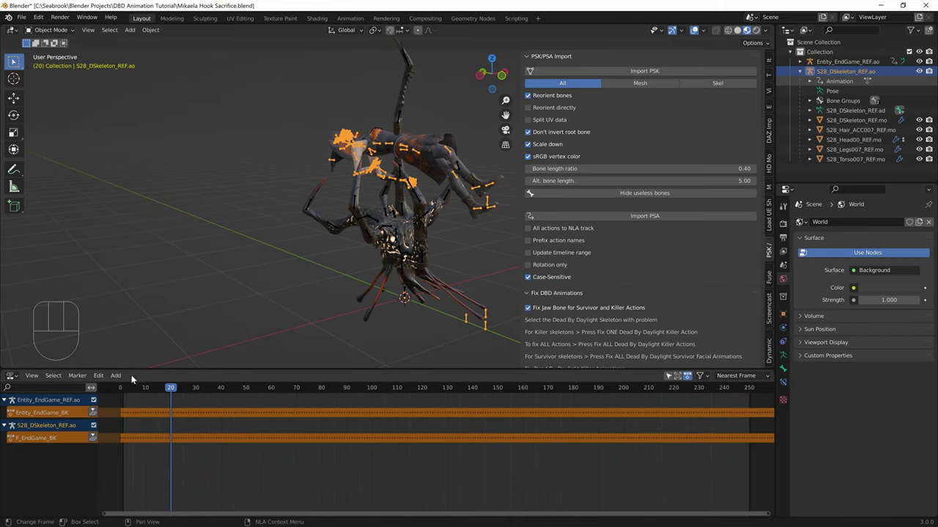
Push the Entity_EndGame_BK and F_EndGame_BK actions down into NLA strips and shift both strips to start at frame 1.
left_click(92, 413)
left_click(92, 451)
left_click(158, 430)
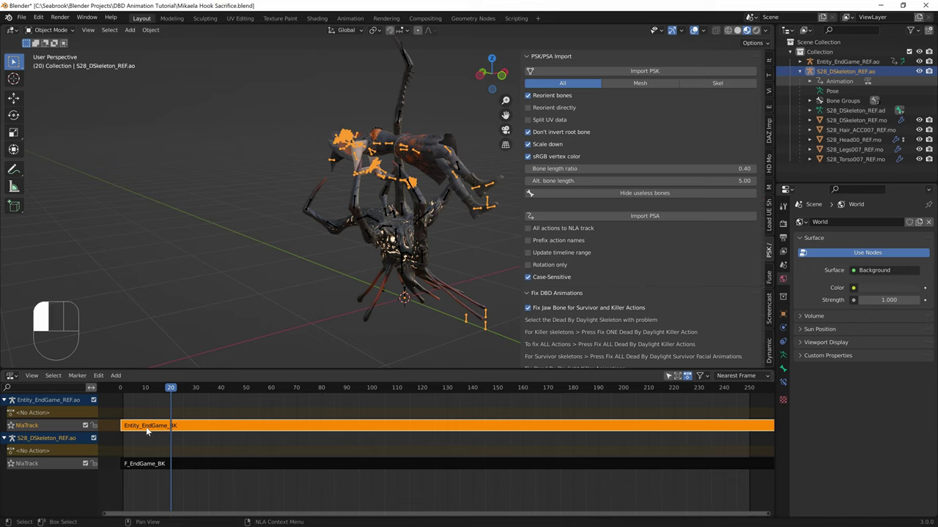
left_click_drag(157, 432, 145, 462)
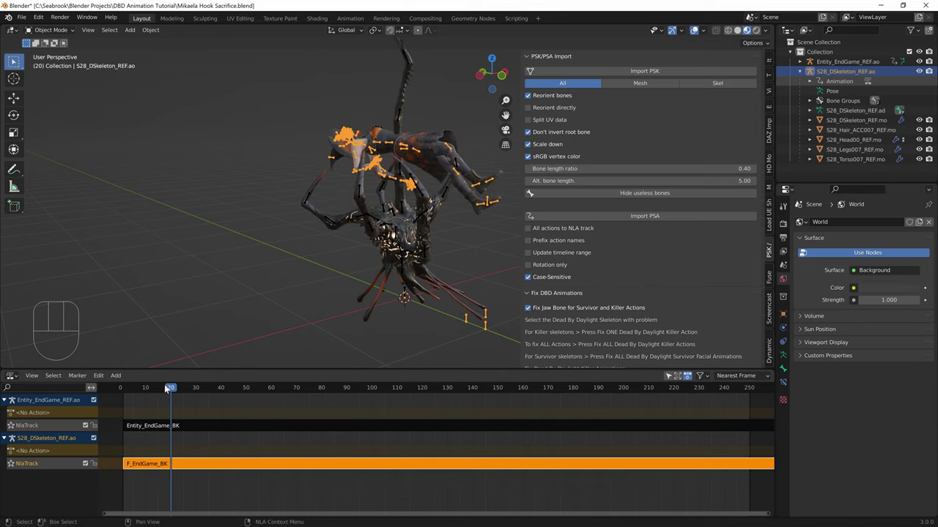
Hide the viewport sidebar and play the combined Entity and survivor animation from frame 1, viewing it from another angle.
left_click_drag(167, 389, 123, 394)
key("shift")
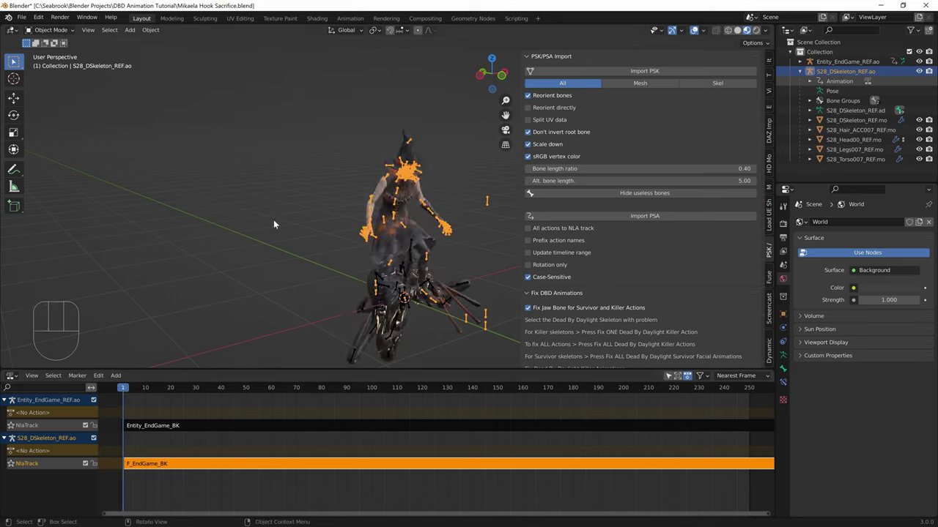
key("n")
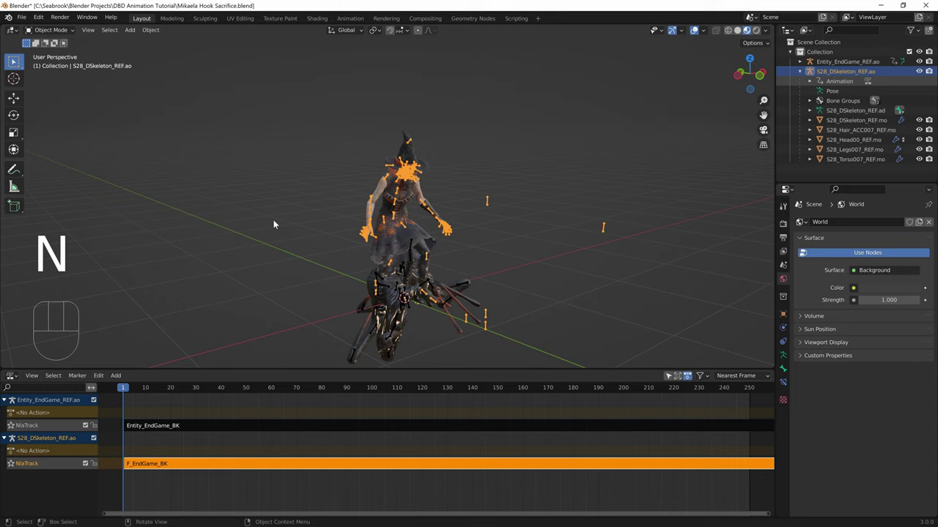
key("shift+space")
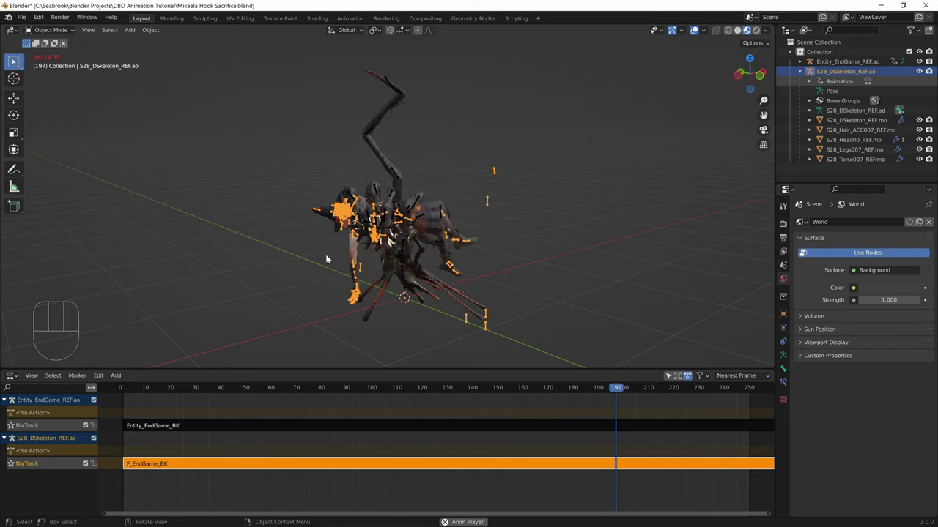
mouse_move(325, 254)
middle_mouse_down()
mouse_move(276, 254)
mouse_move(336, 265)
mouse_move(316, 241)
middle_mouse_up()
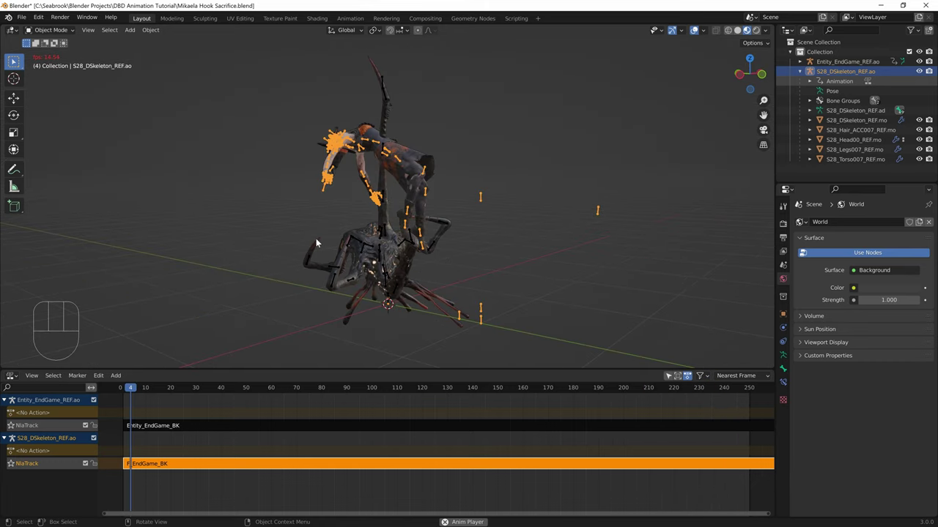
key("shift+space")
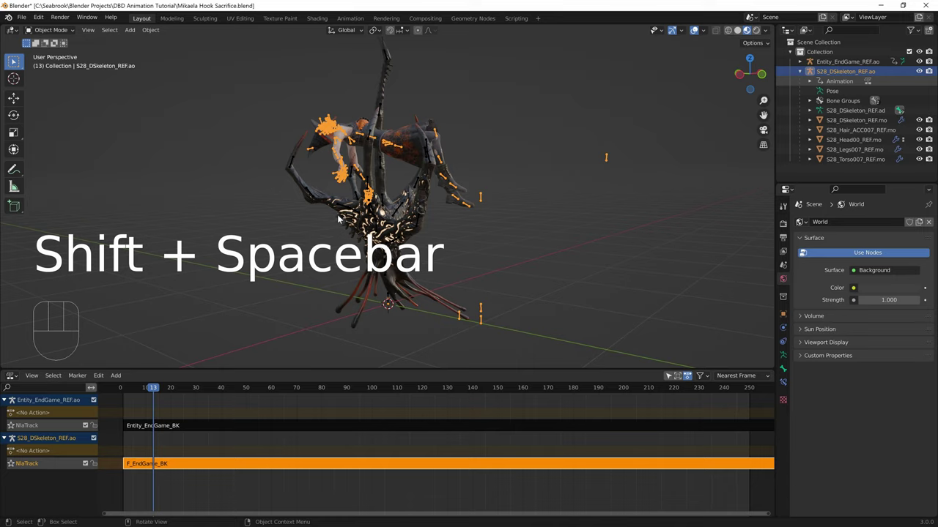
In UE Viewer, turn off flat view, collapse the Campers folders and expand Slashers, Bear and AnimSequences.
key("super")
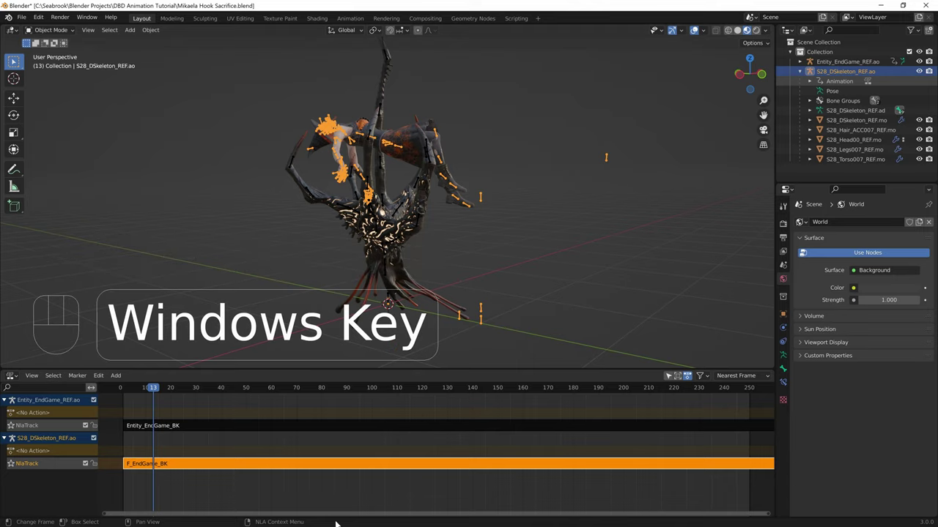
left_click(279, 413)
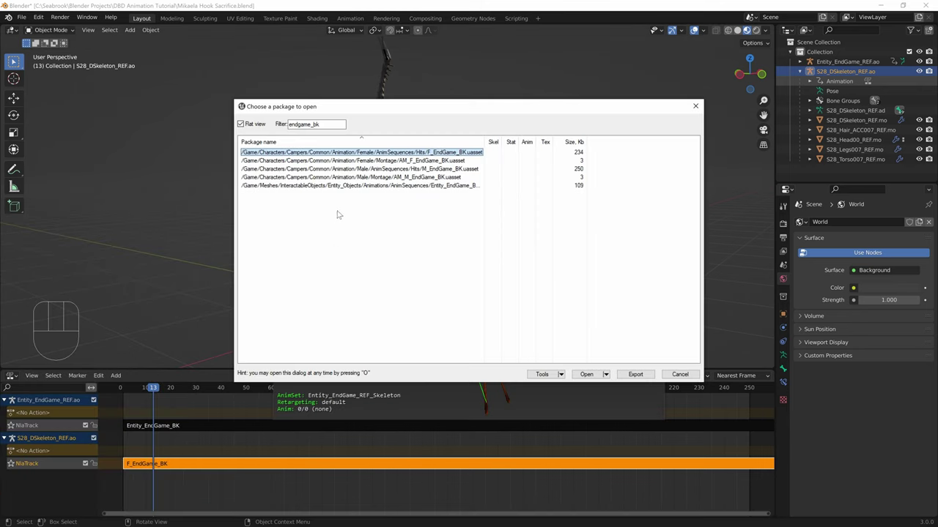
left_click(241, 124)
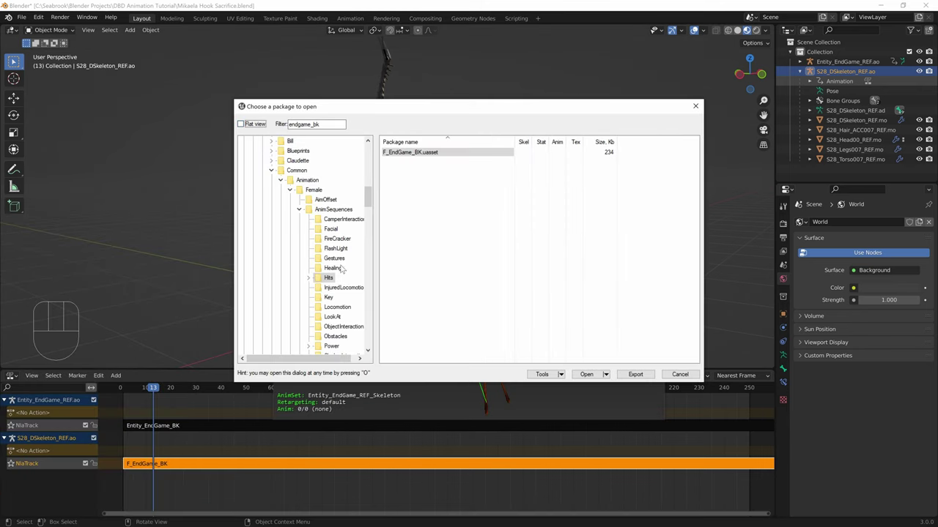
left_click(271, 170)
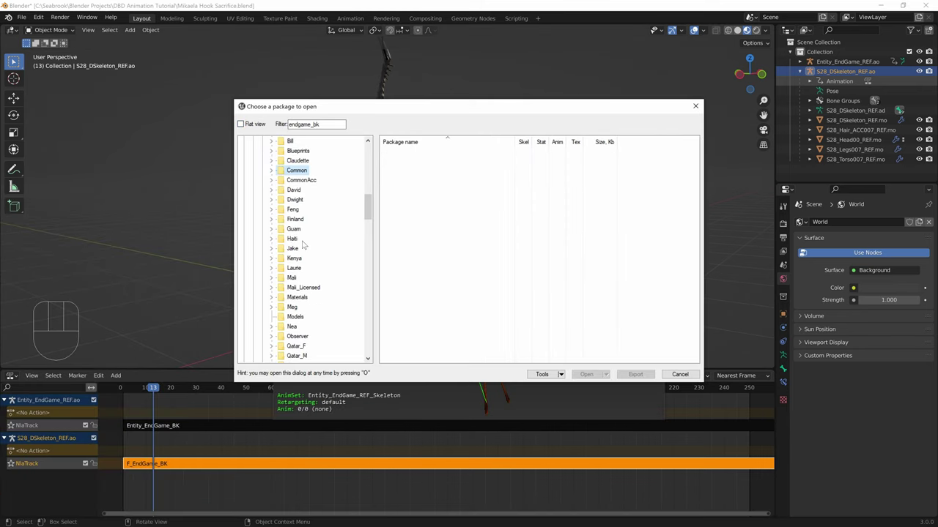
scroll(271, 219, "up", 5)
left_click(261, 258)
scroll(271, 263, "down", 2)
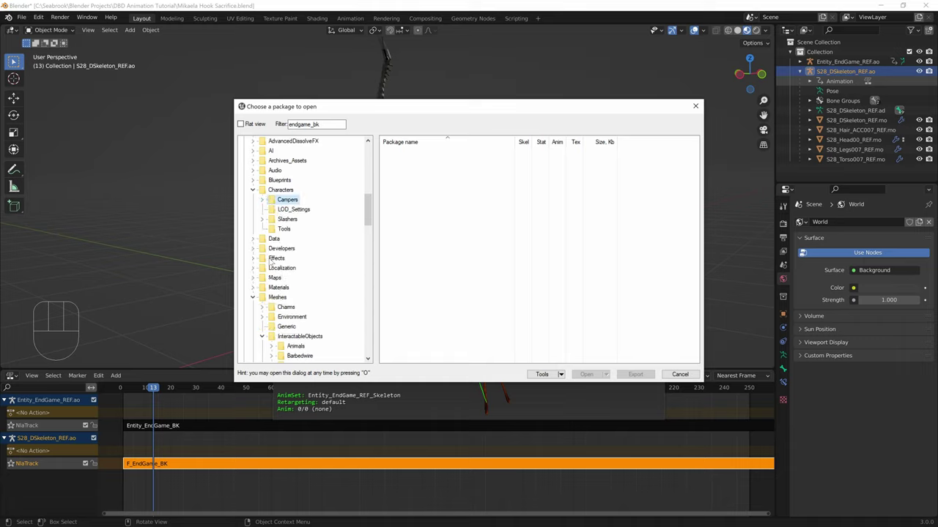
left_click(263, 219)
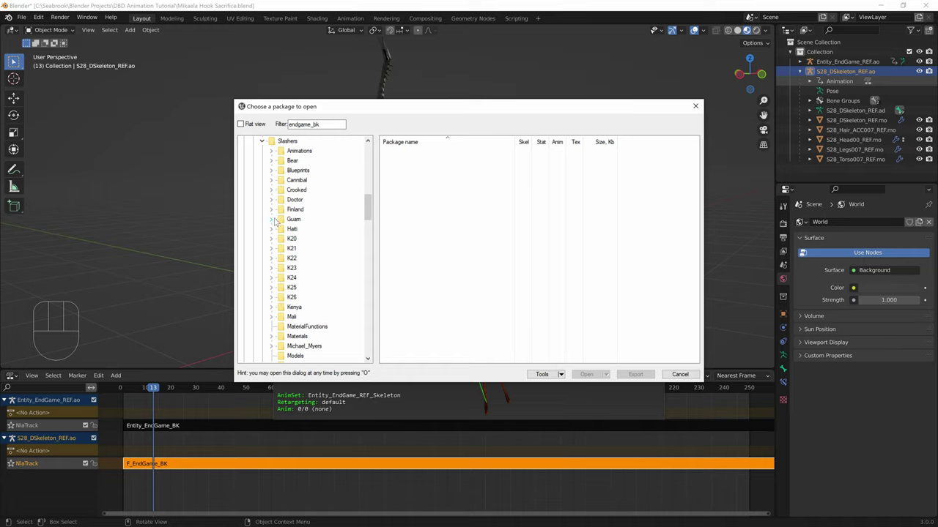
left_click(271, 161)
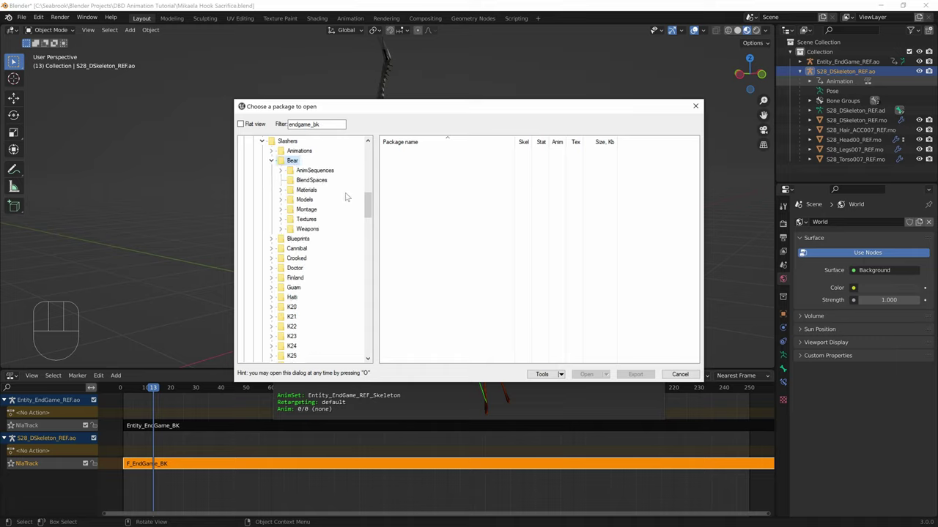
left_click(280, 170)
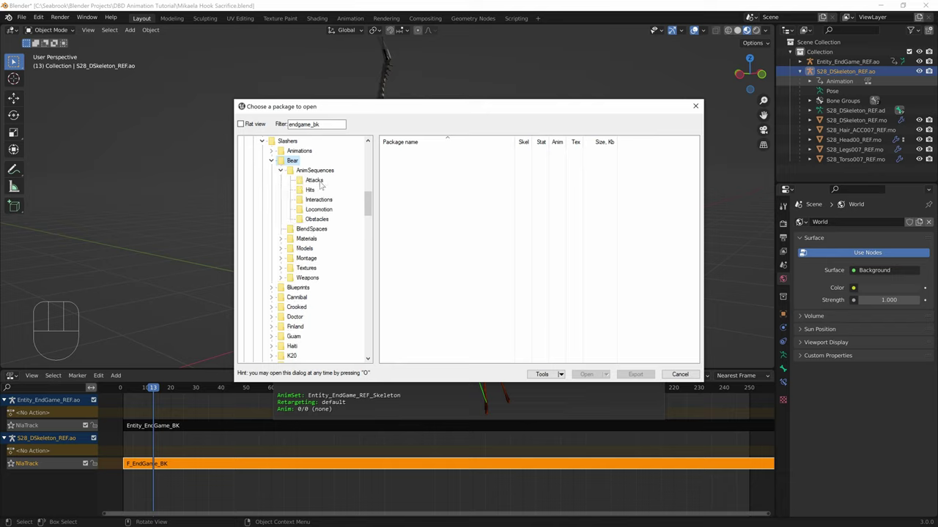
Open the Bear's Attacks and Hits folders and clear the endgame_bk package filter.
left_click(314, 180)
left_click(289, 171)
left_click(294, 162)
scroll(279, 151, "up", 2)
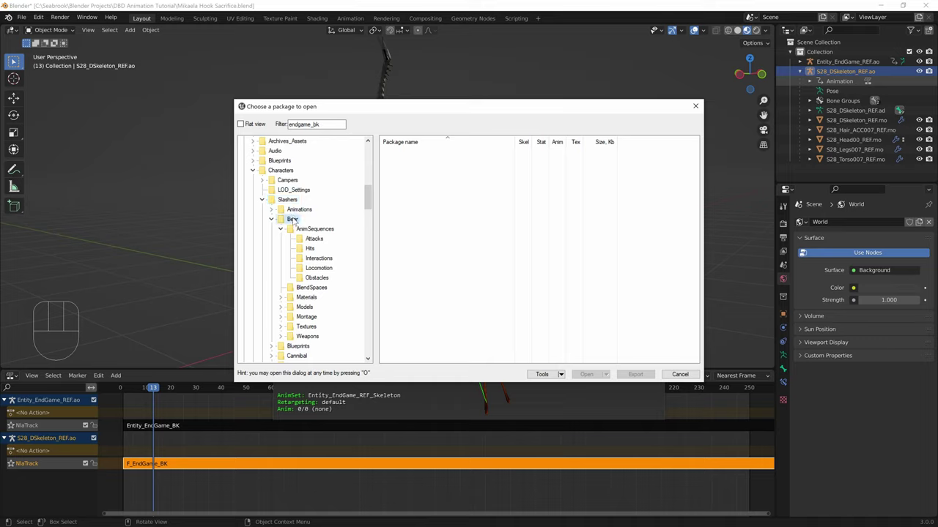
left_click(313, 240)
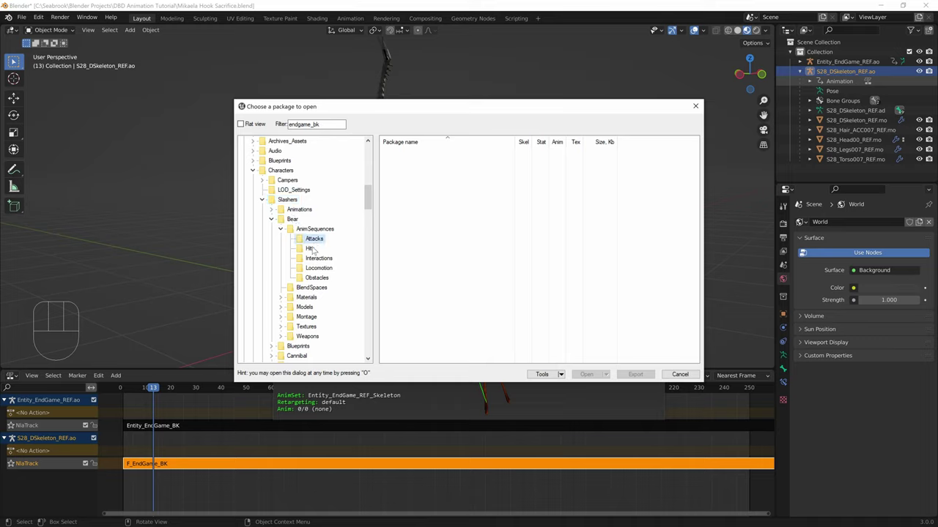
left_click(310, 249)
key("BackSpace")
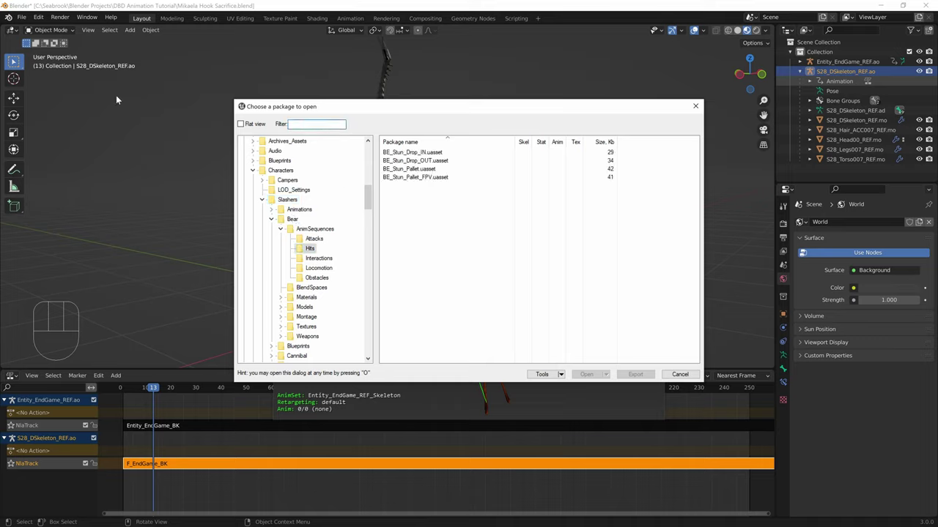
Look through the Bear's attack, interaction and locomotion packages, compare BE_Attack01_IN with its FPV version, and return to Blender to inspect the scene.
left_click(317, 239)
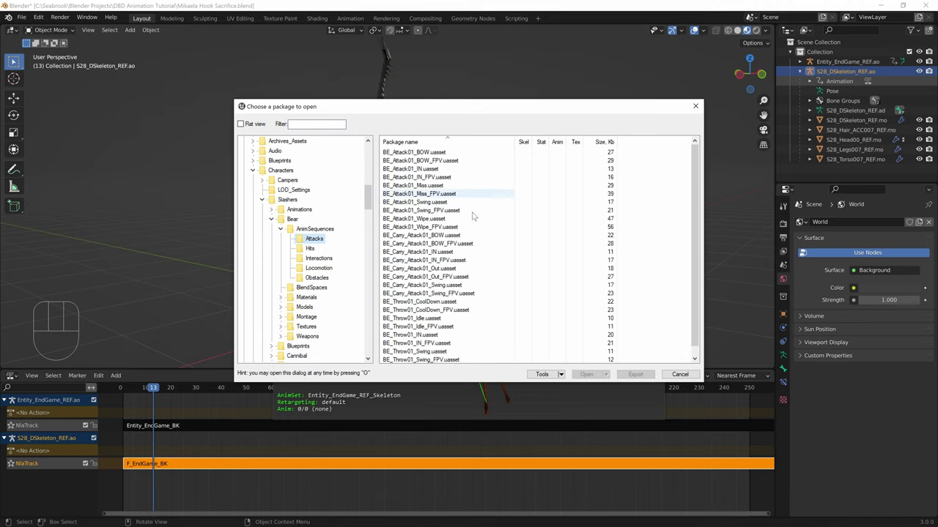
left_click(322, 258)
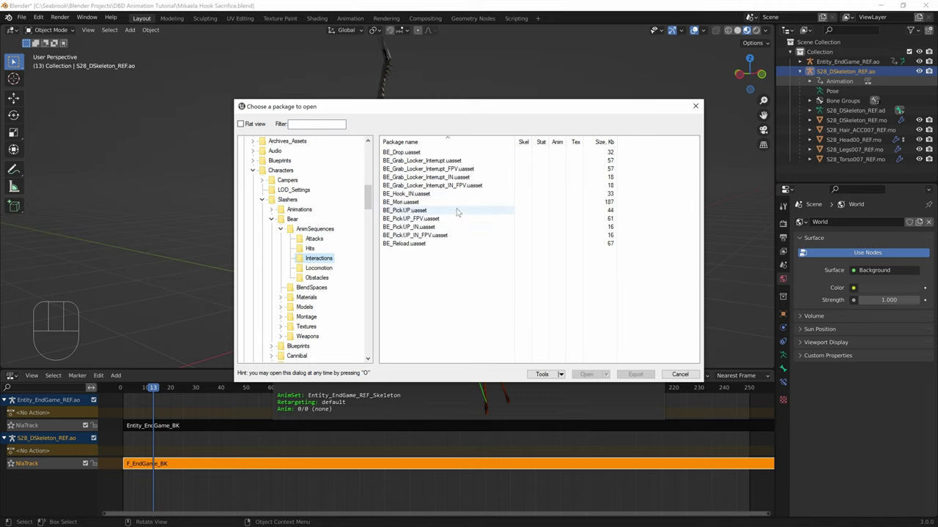
left_click(326, 268)
left_click(313, 239)
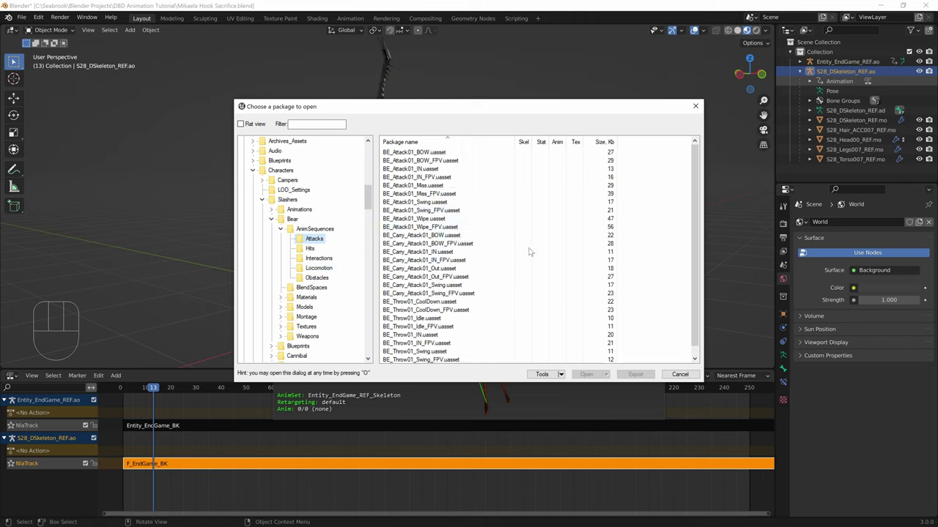
left_click(435, 227)
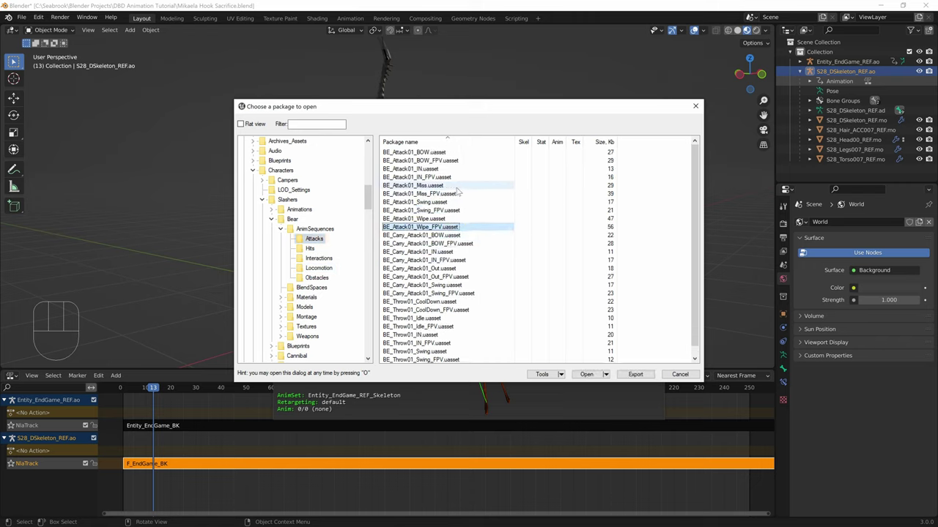
left_click(433, 170)
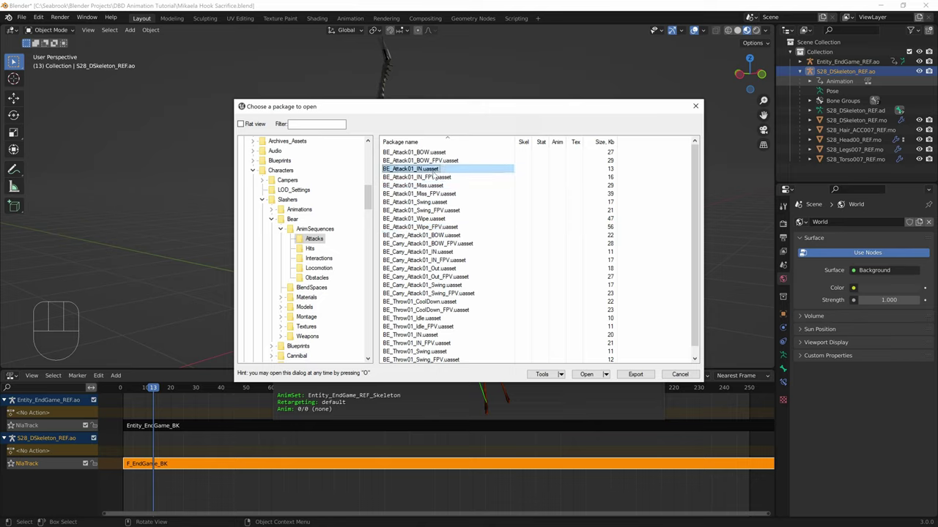
left_click(435, 177)
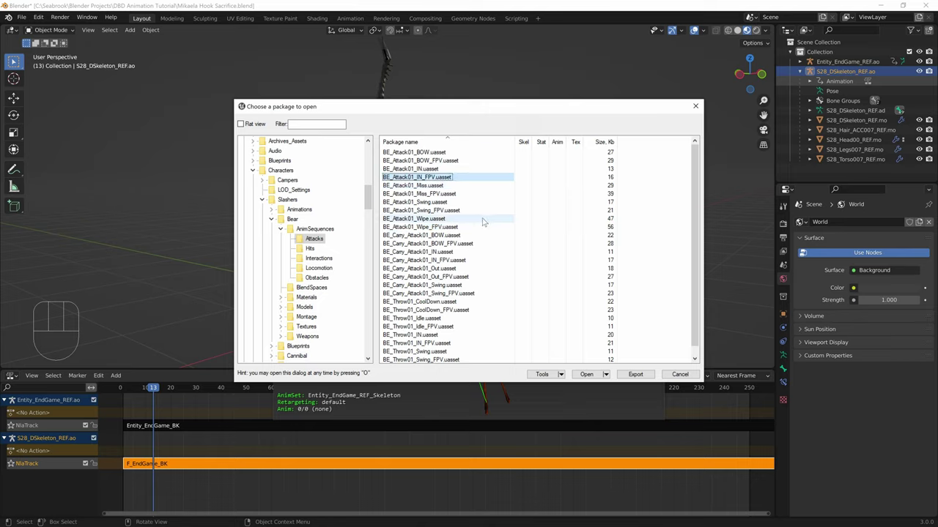
left_click(439, 170)
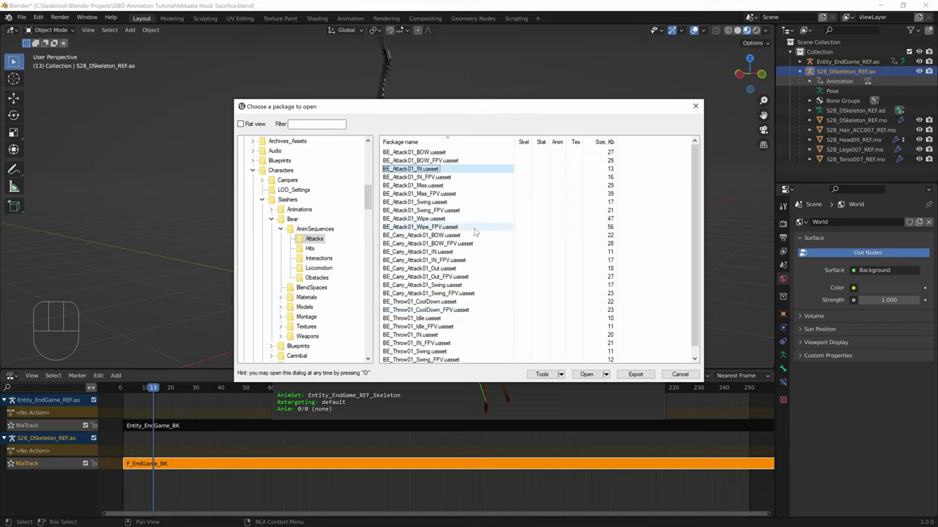
left_click(208, 440)
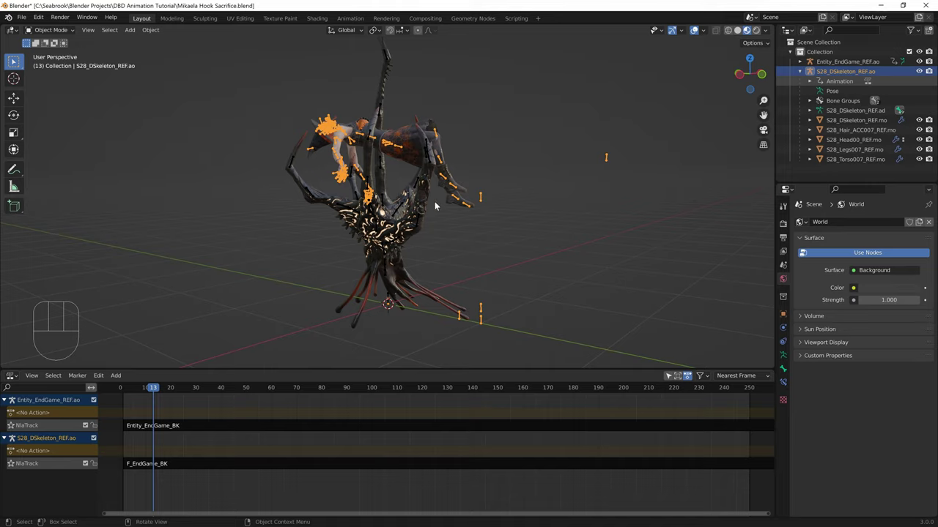
middle_click_drag(435, 202, 535, 194)
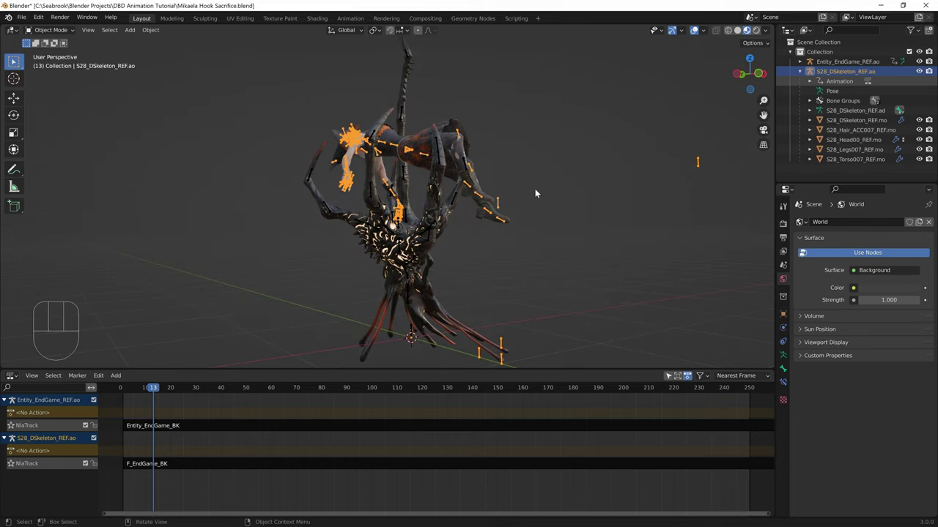